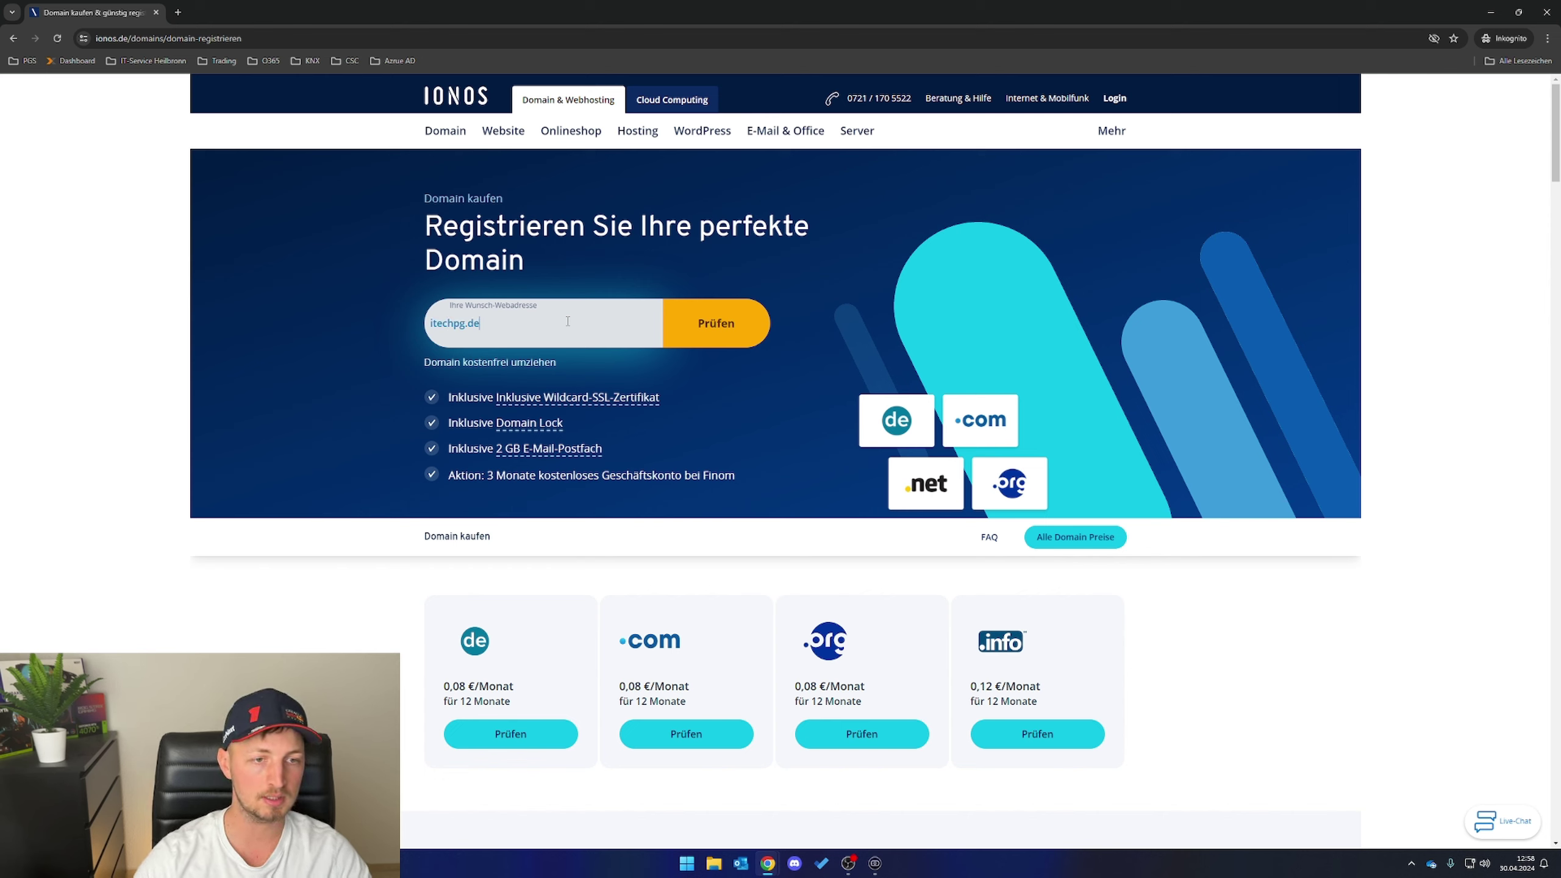
# - Confirm itechpg.de is available, add it to the cart and continue to package selection
pyautogui.click(683, 324)
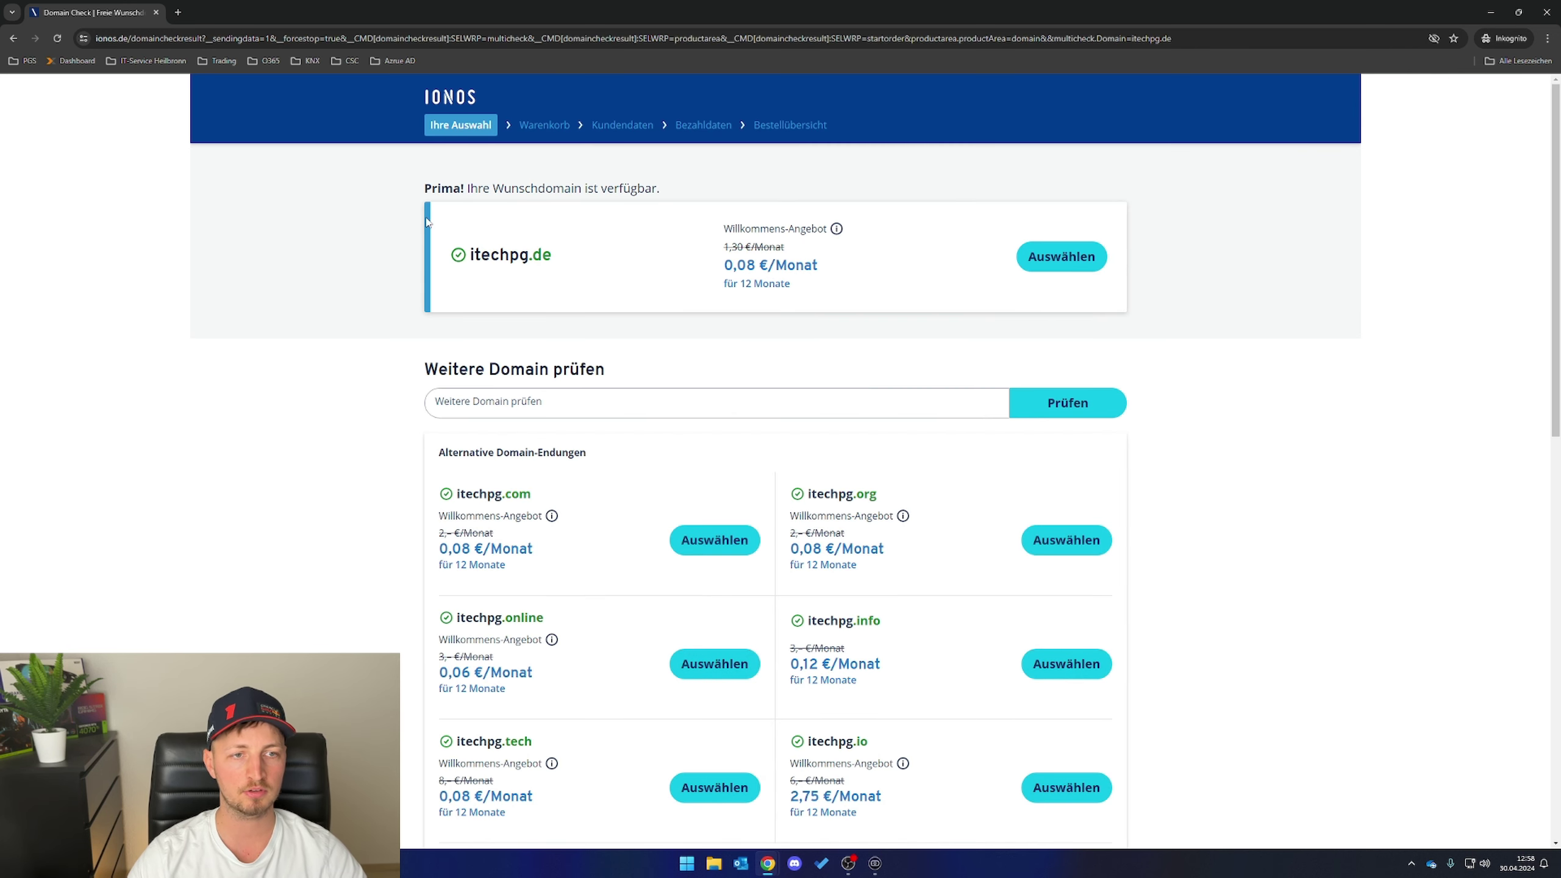
pyautogui.moveTo(491, 194); pyautogui.dragTo(637, 216)
pyautogui.click(637, 216)
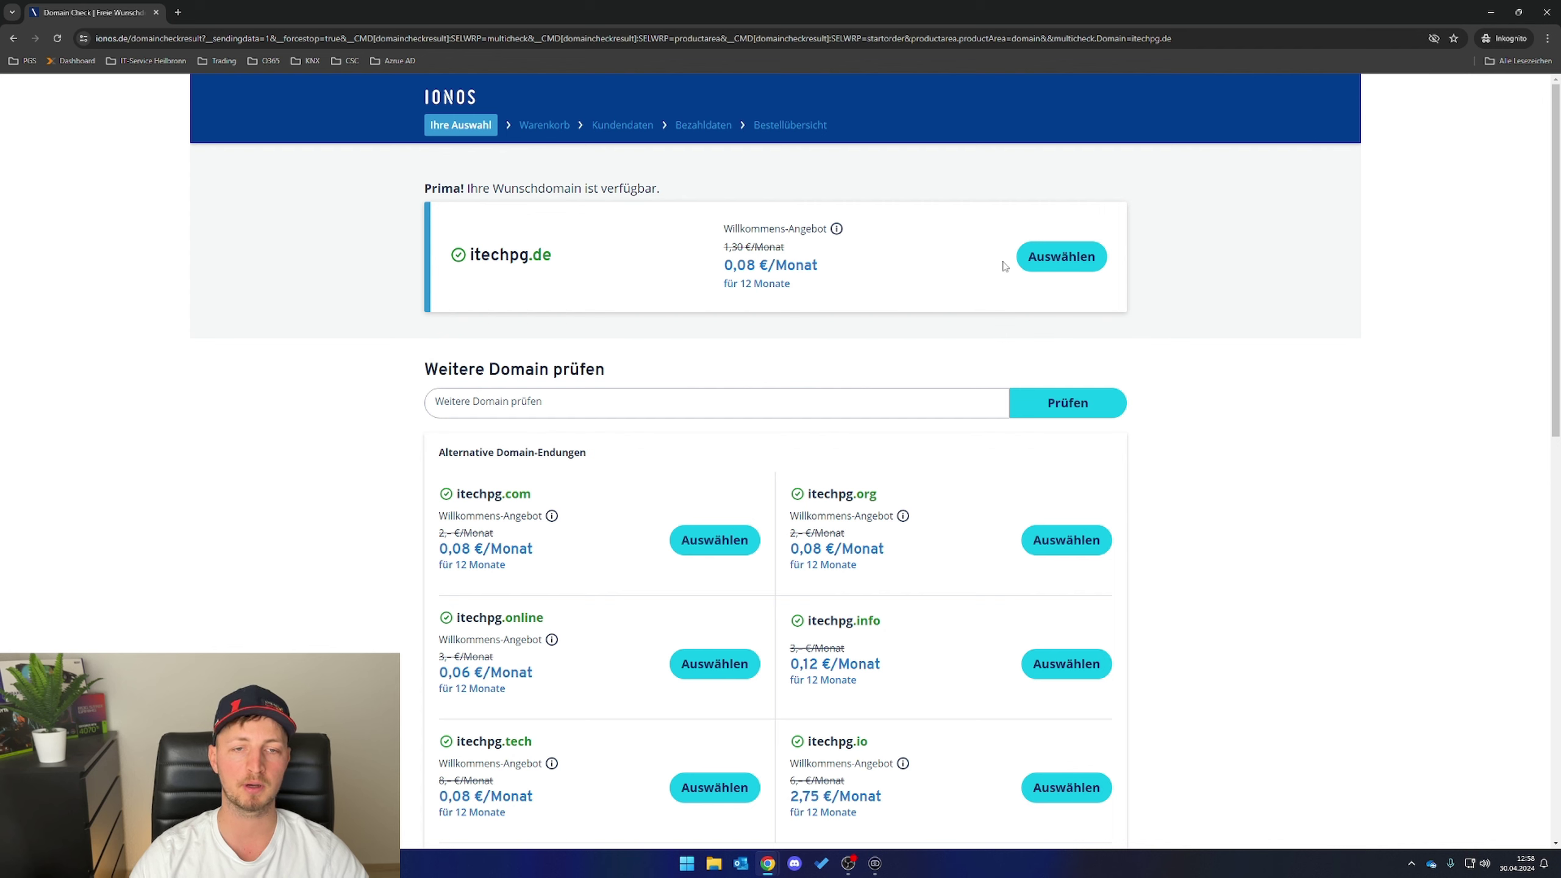
pyautogui.click(1045, 259)
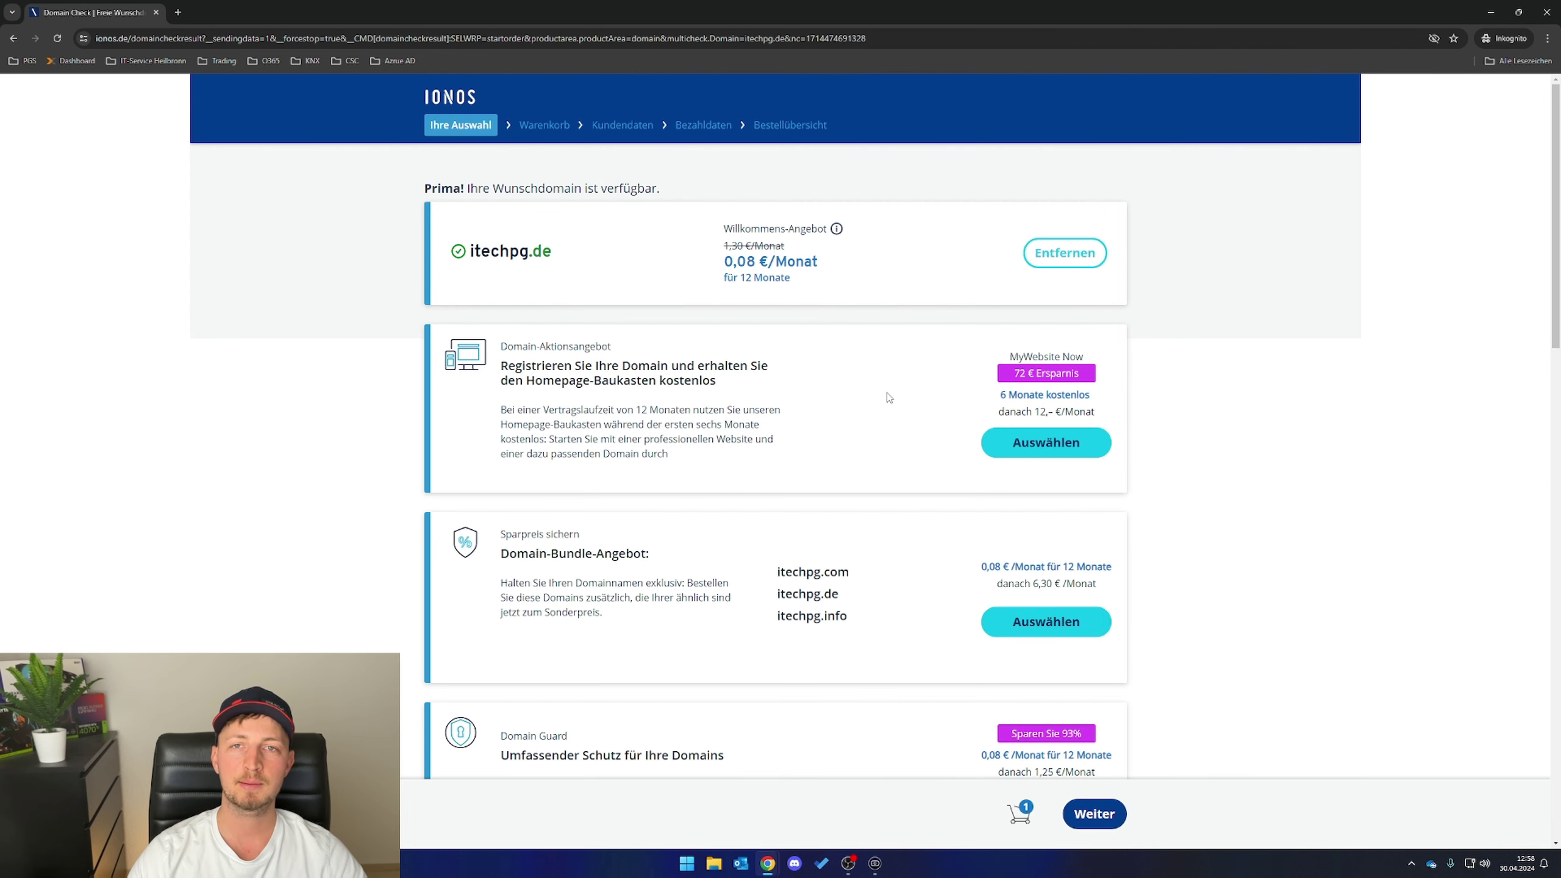
pyautogui.scroll(-4, 879, 378)
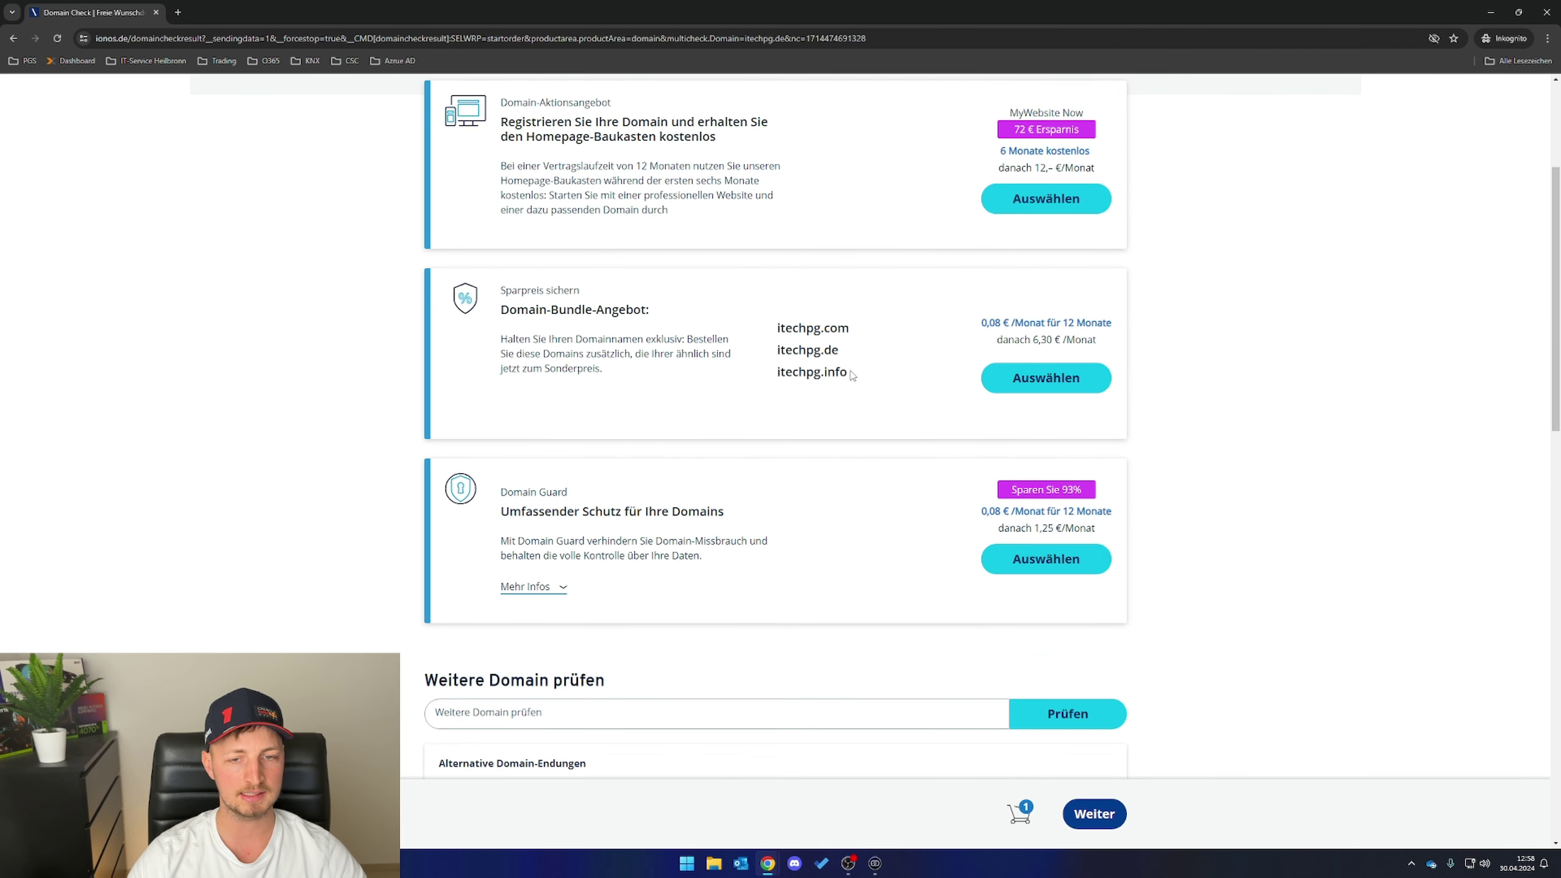
pyautogui.scroll(-15, 1008, 473)
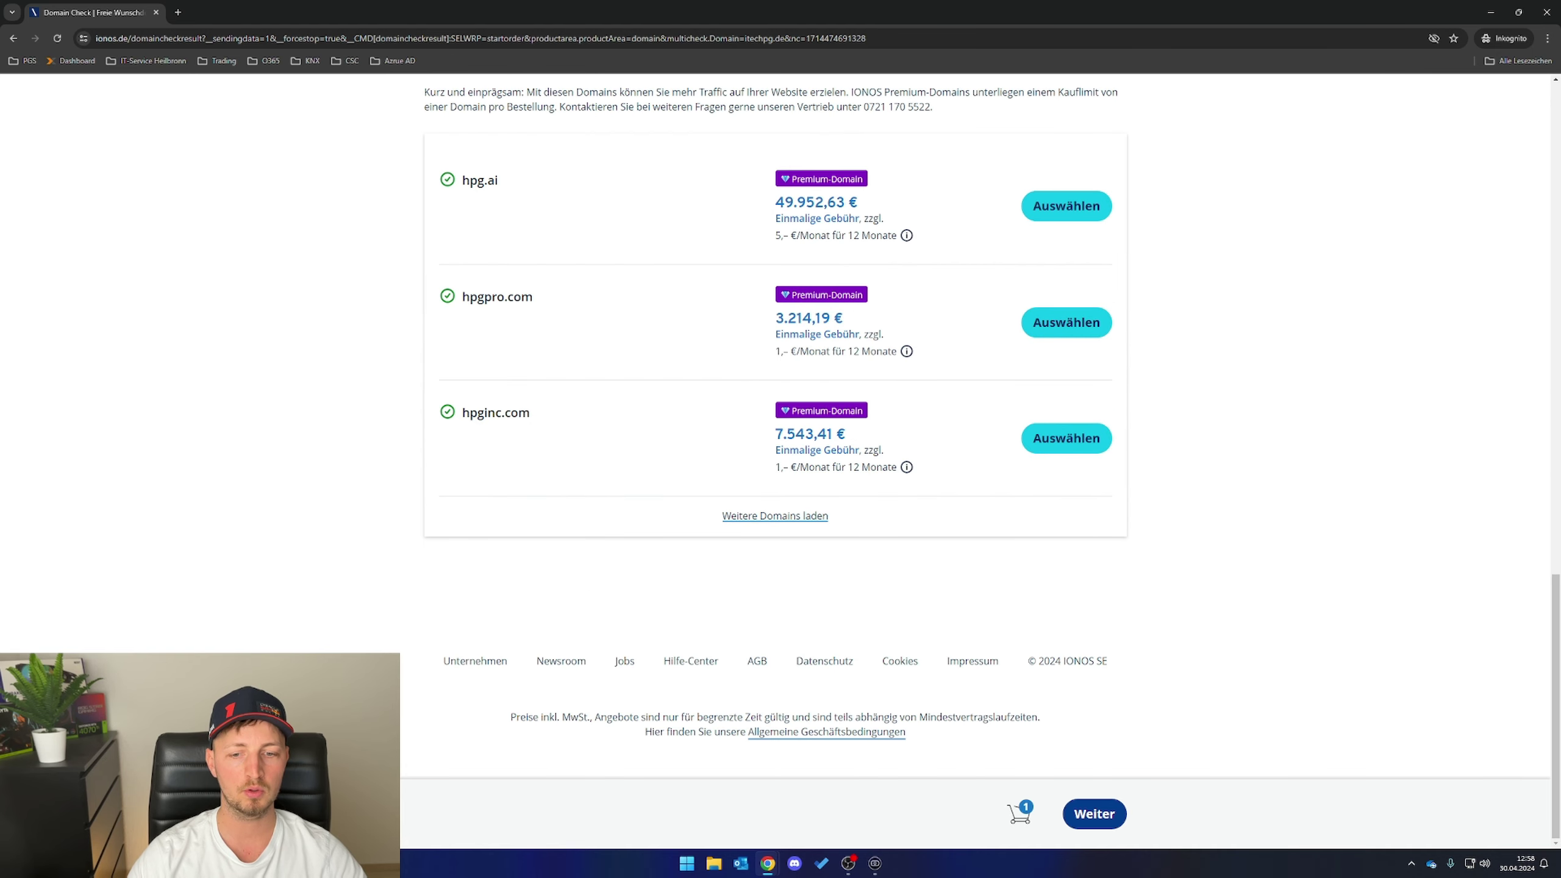
pyautogui.click(1104, 815)
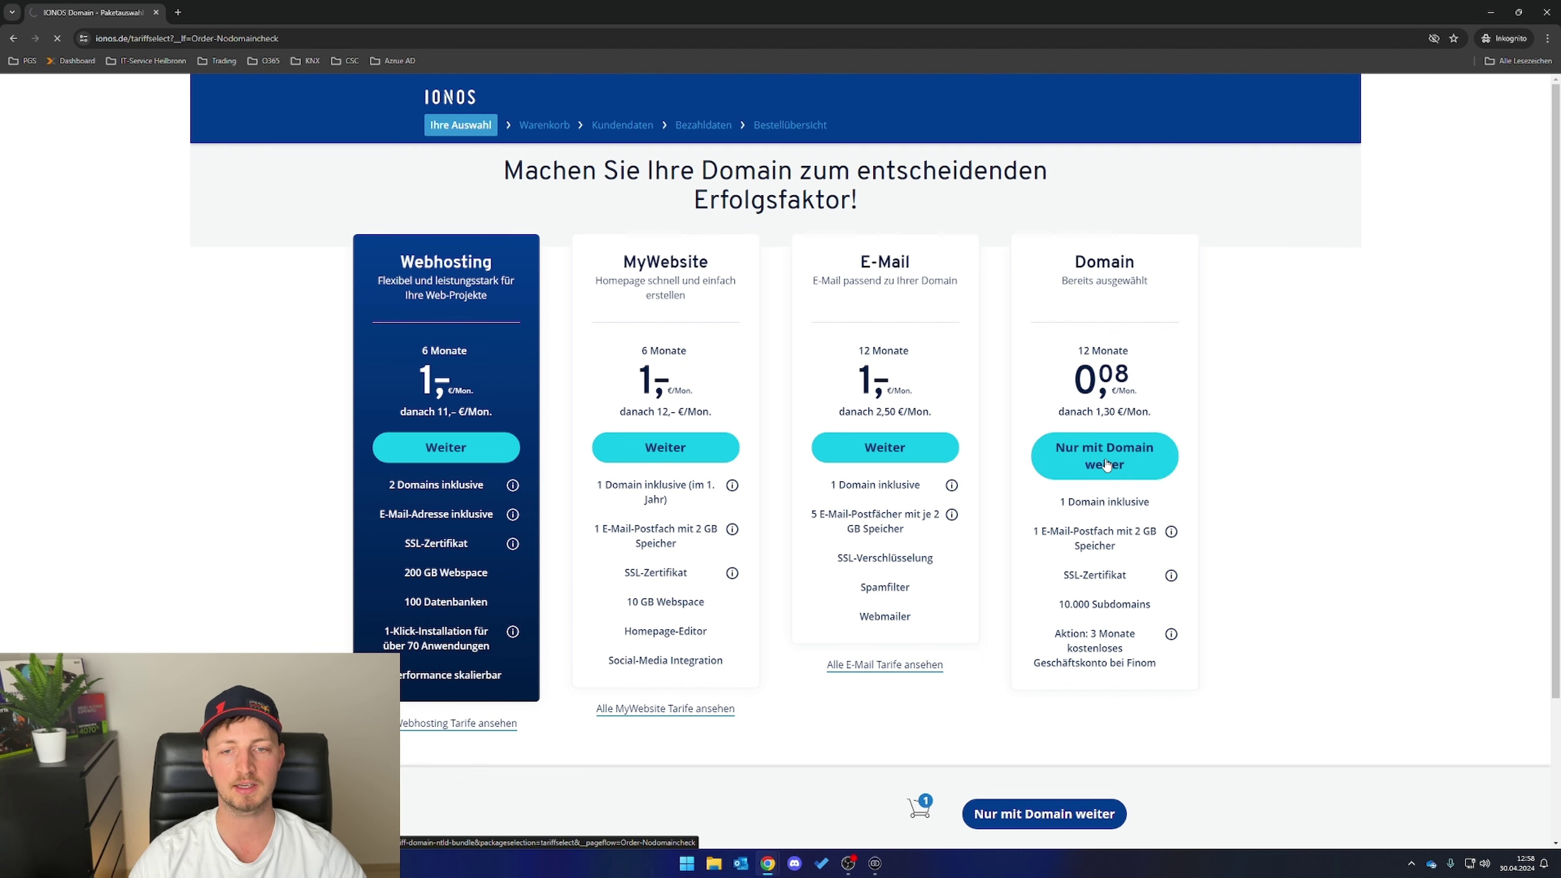
# - Order itechpg.de domain-only as a new customer, accepting the terms and data-use consent
pyautogui.click(1106, 465)
pyautogui.click(1060, 567)
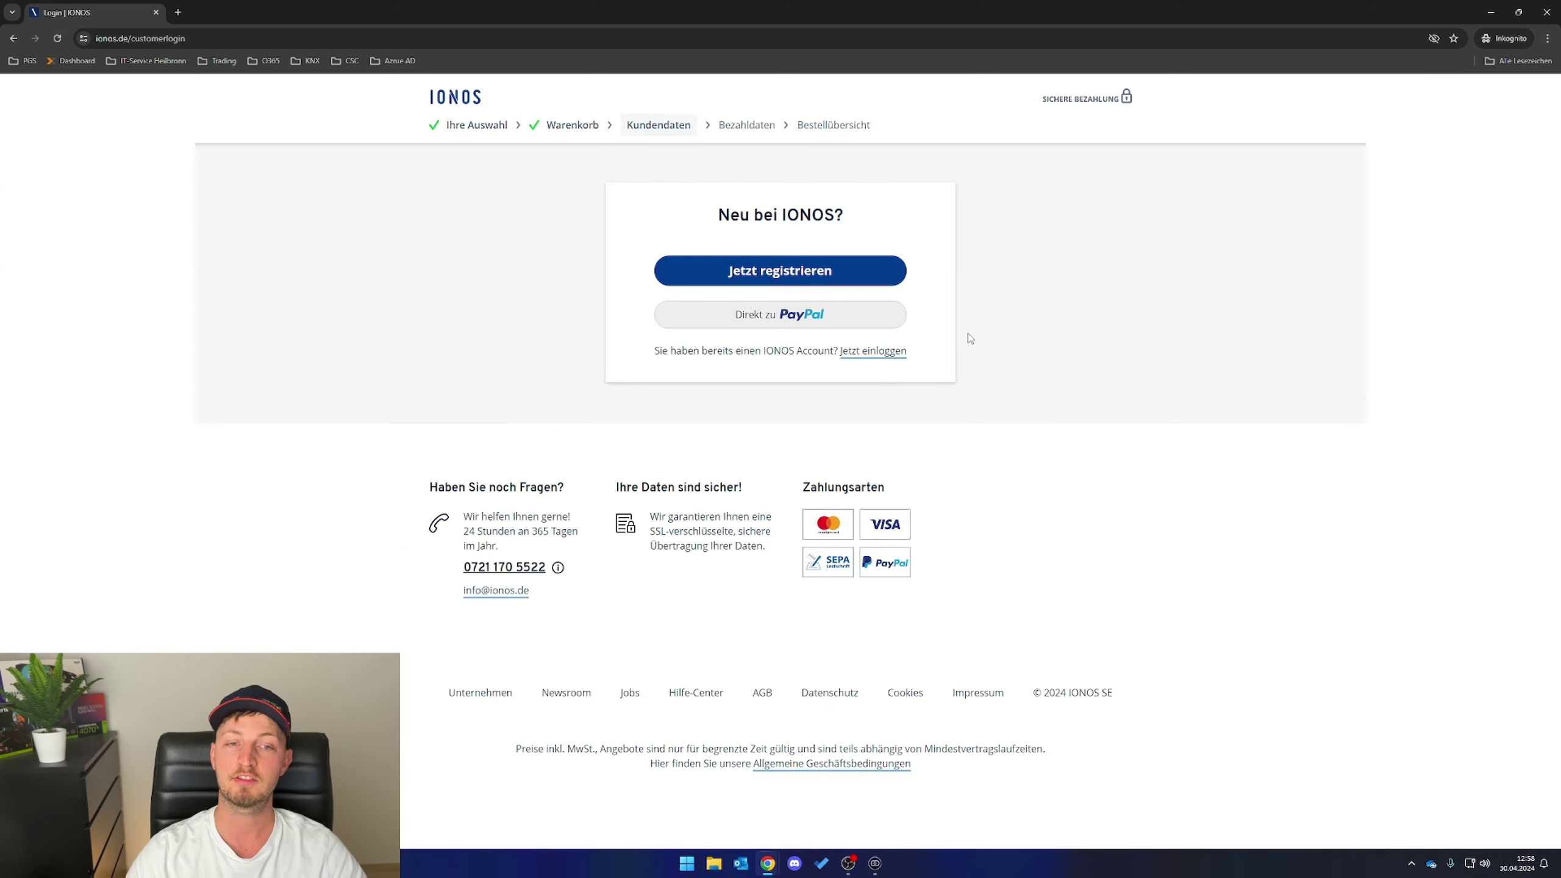
pyautogui.click(824, 274)
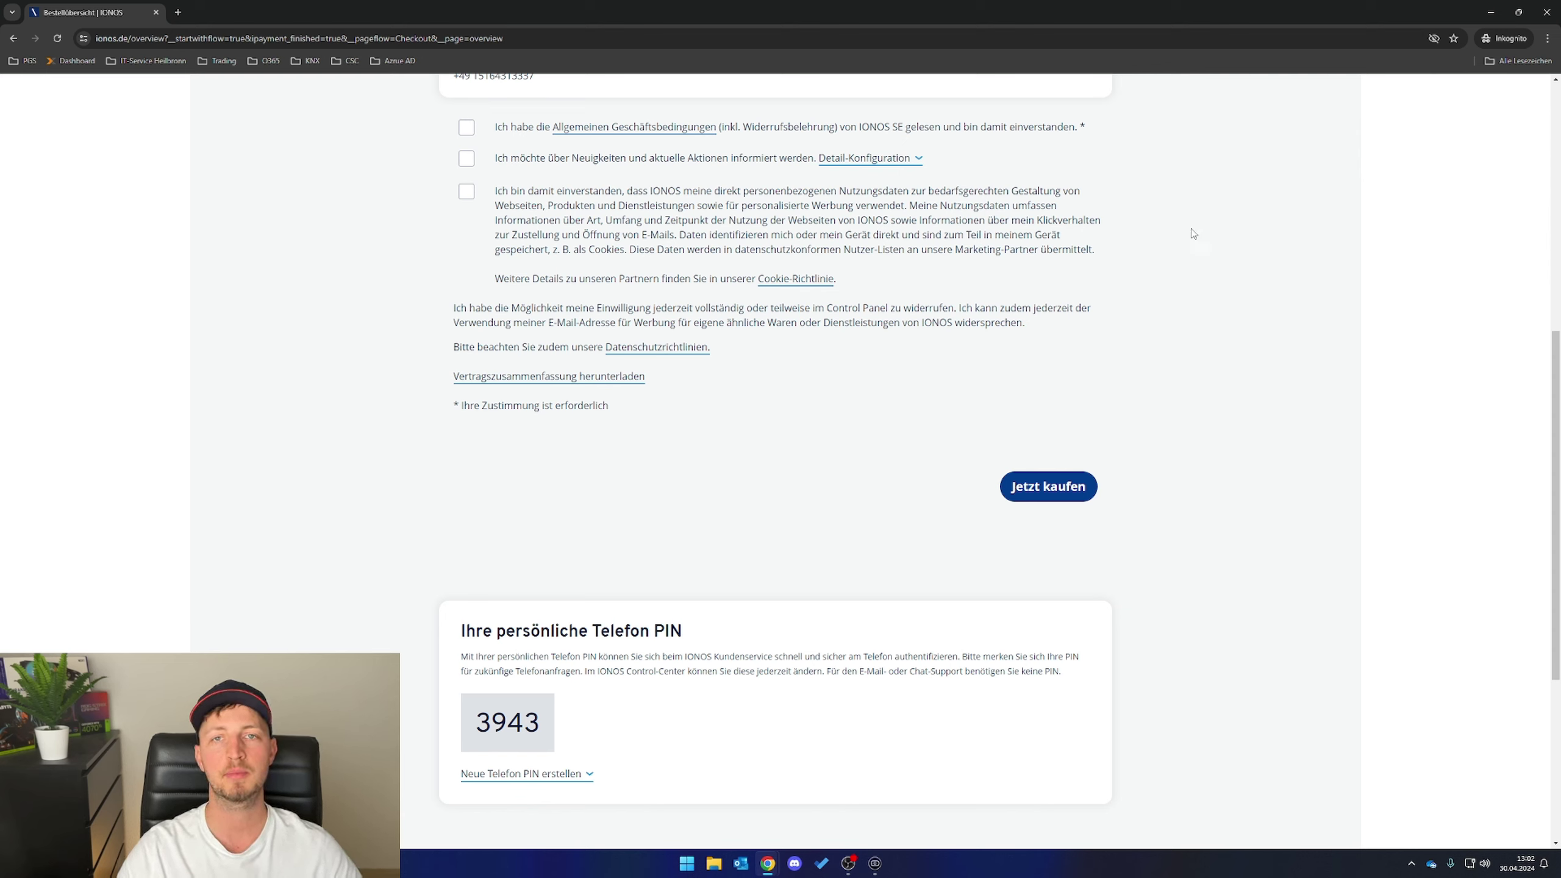
pyautogui.click(467, 129)
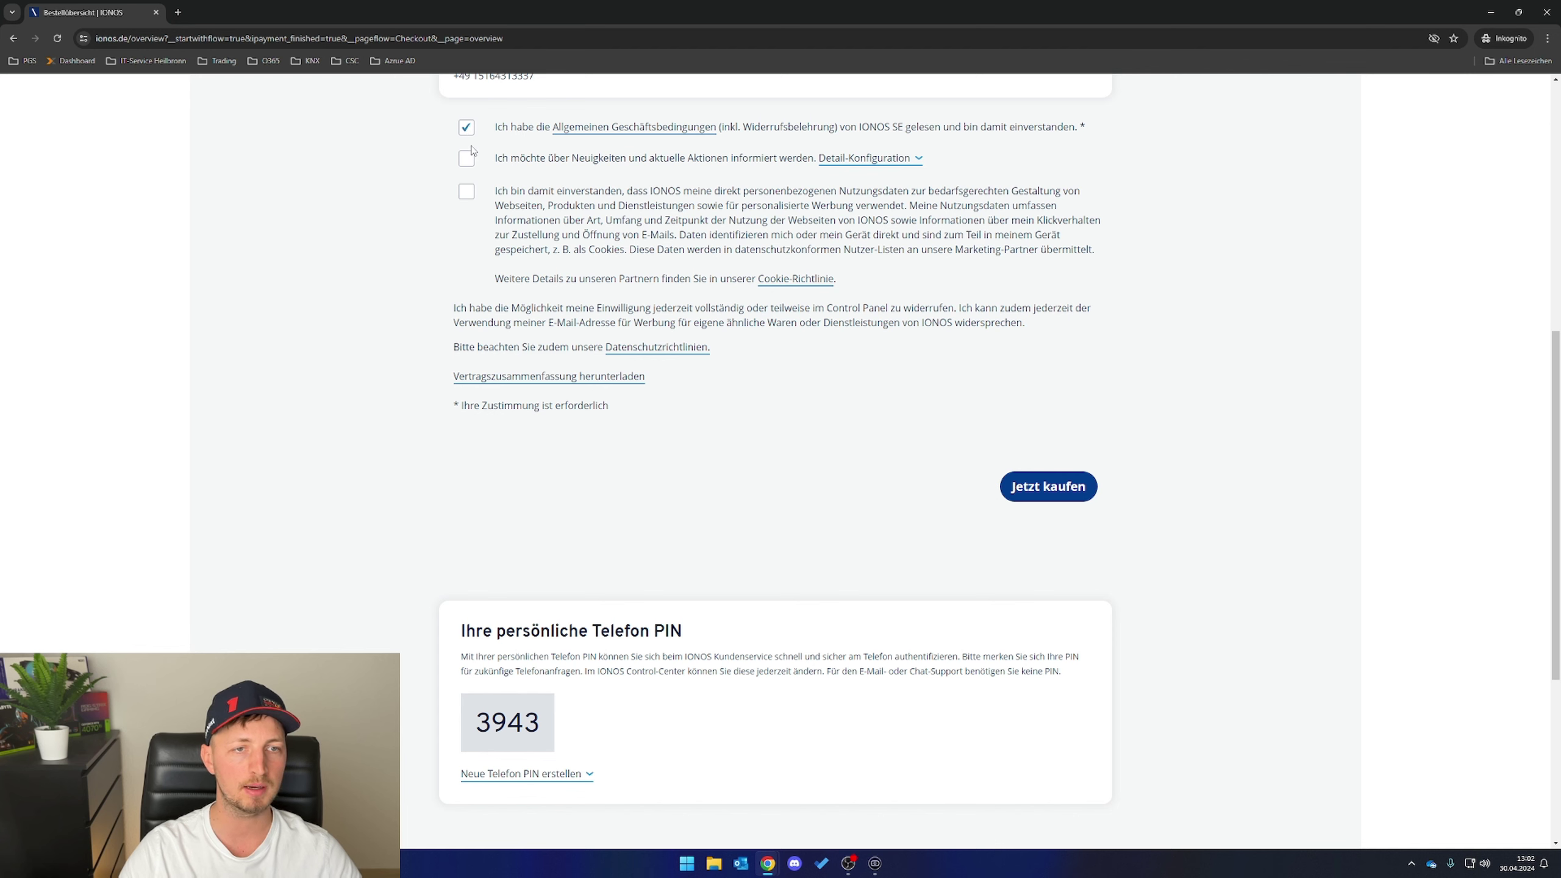
pyautogui.click(466, 192)
pyautogui.click(1074, 495)
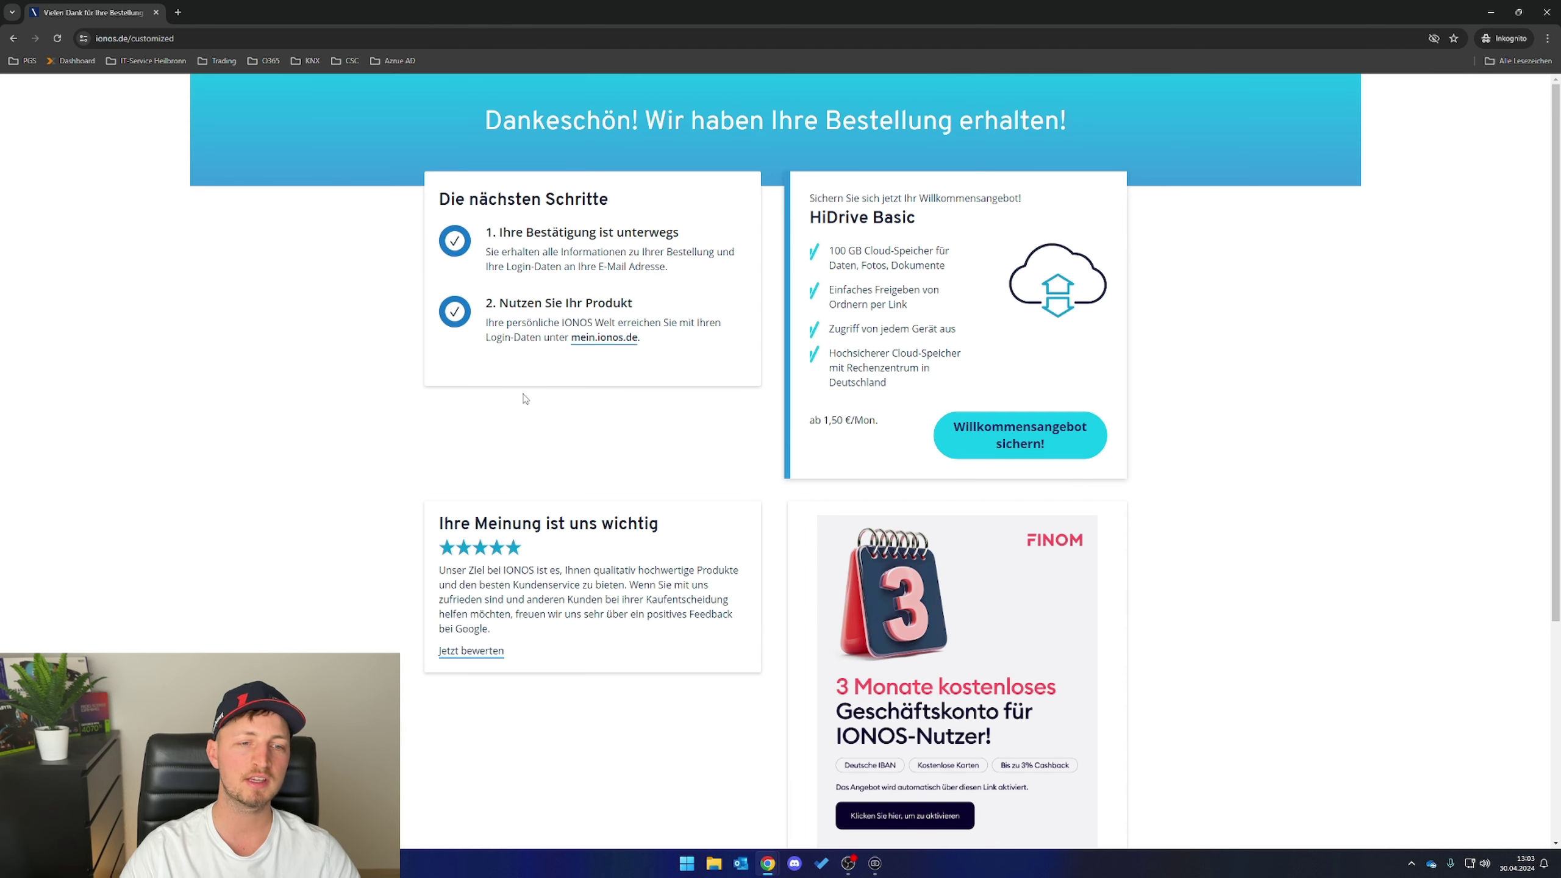
# - Sign in at mein.ionos.de using the saved customer number and password
pyautogui.click(585, 339)
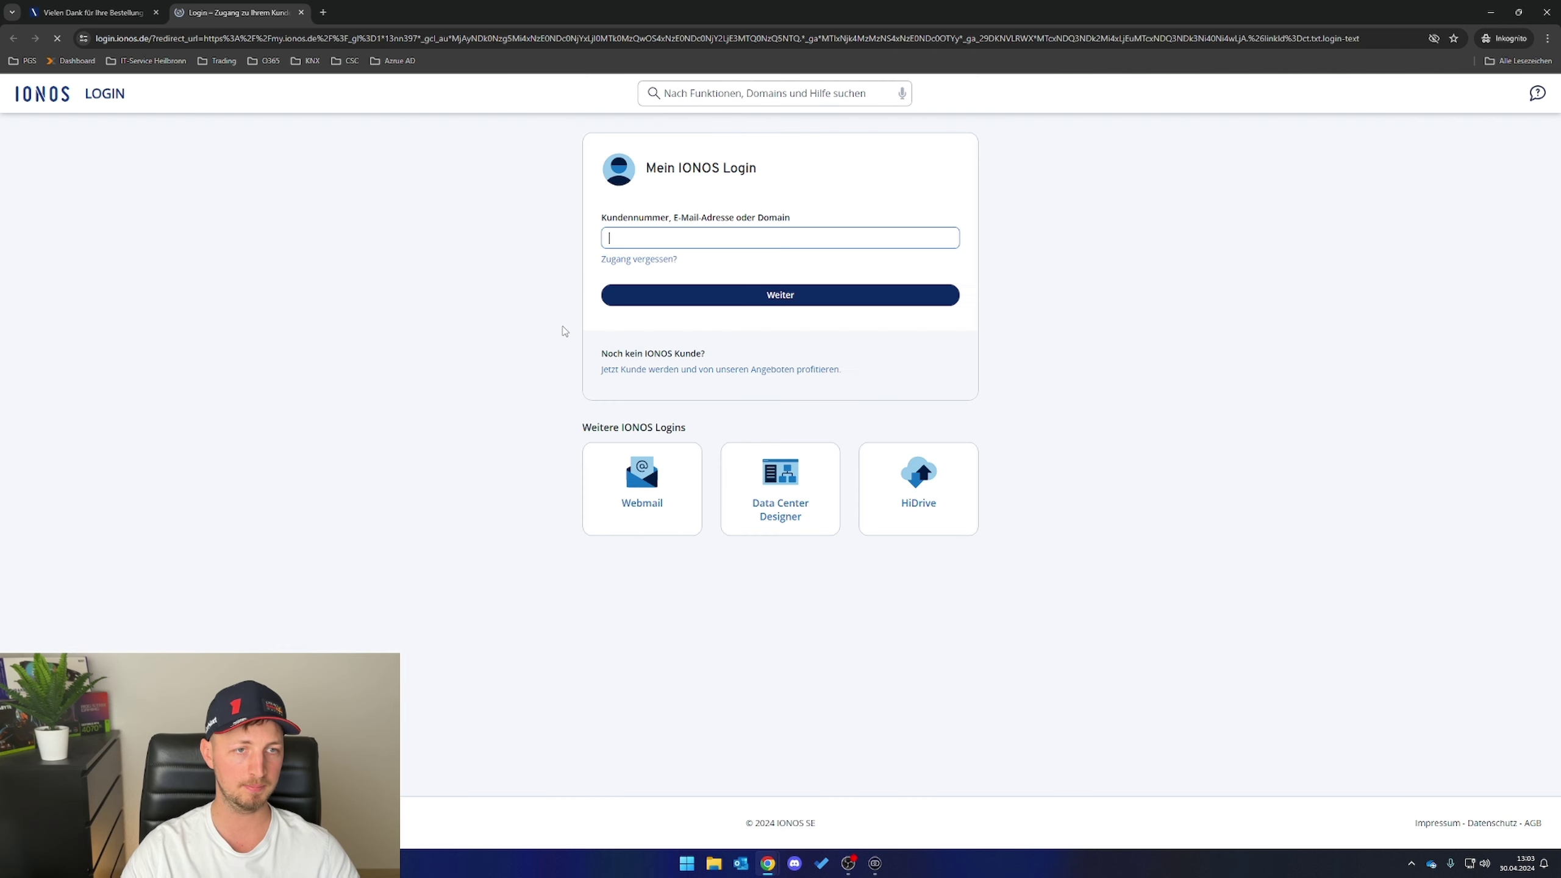
pyautogui.click(503, 302)
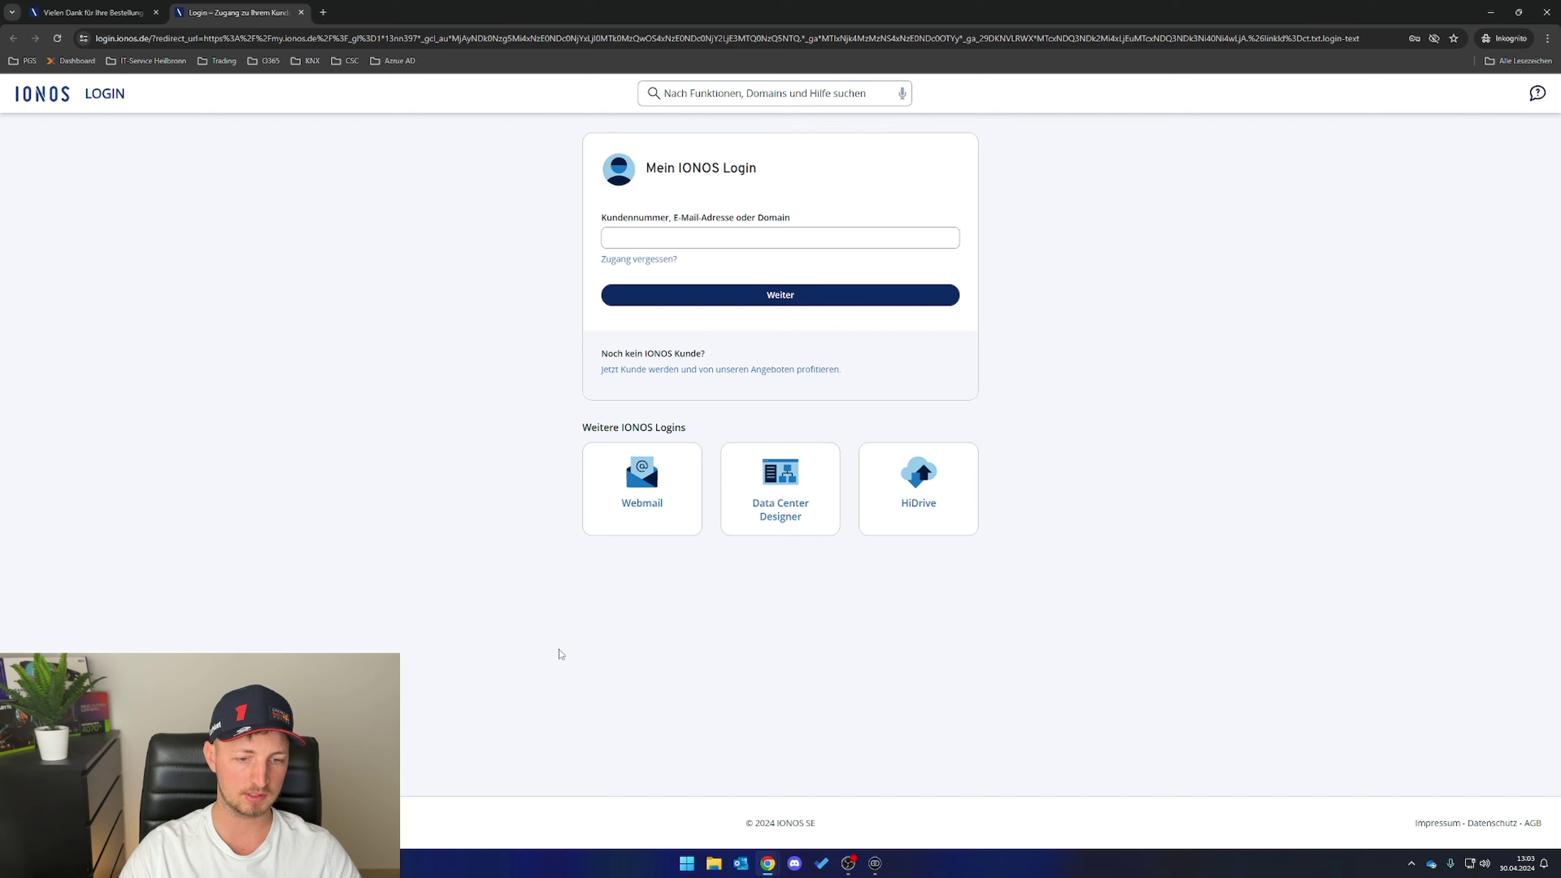
pyautogui.click(741, 864)
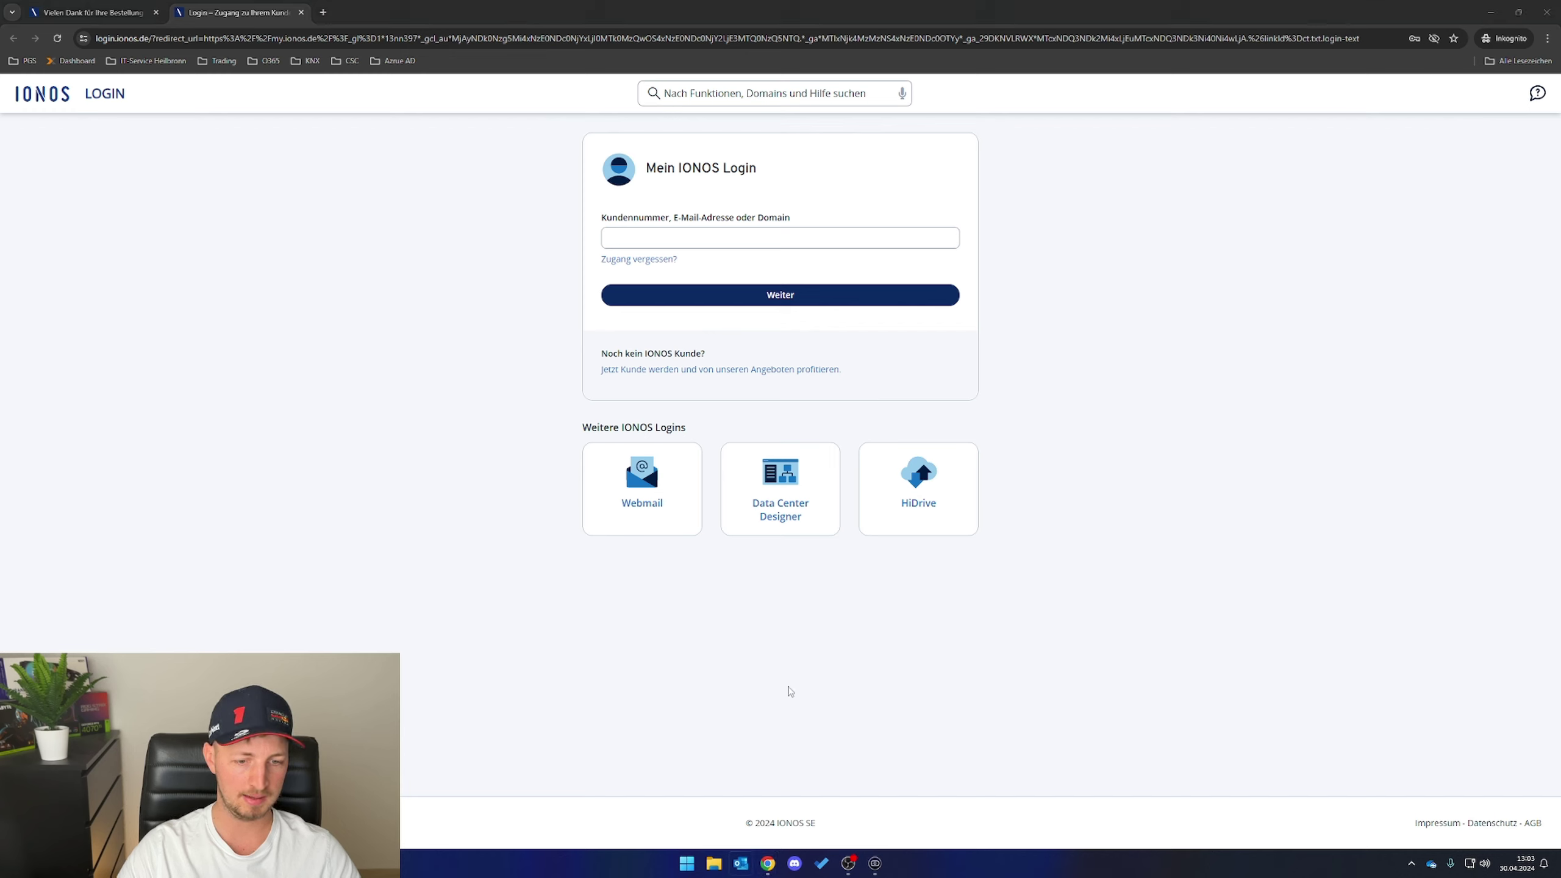
pyautogui.click(982, 480)
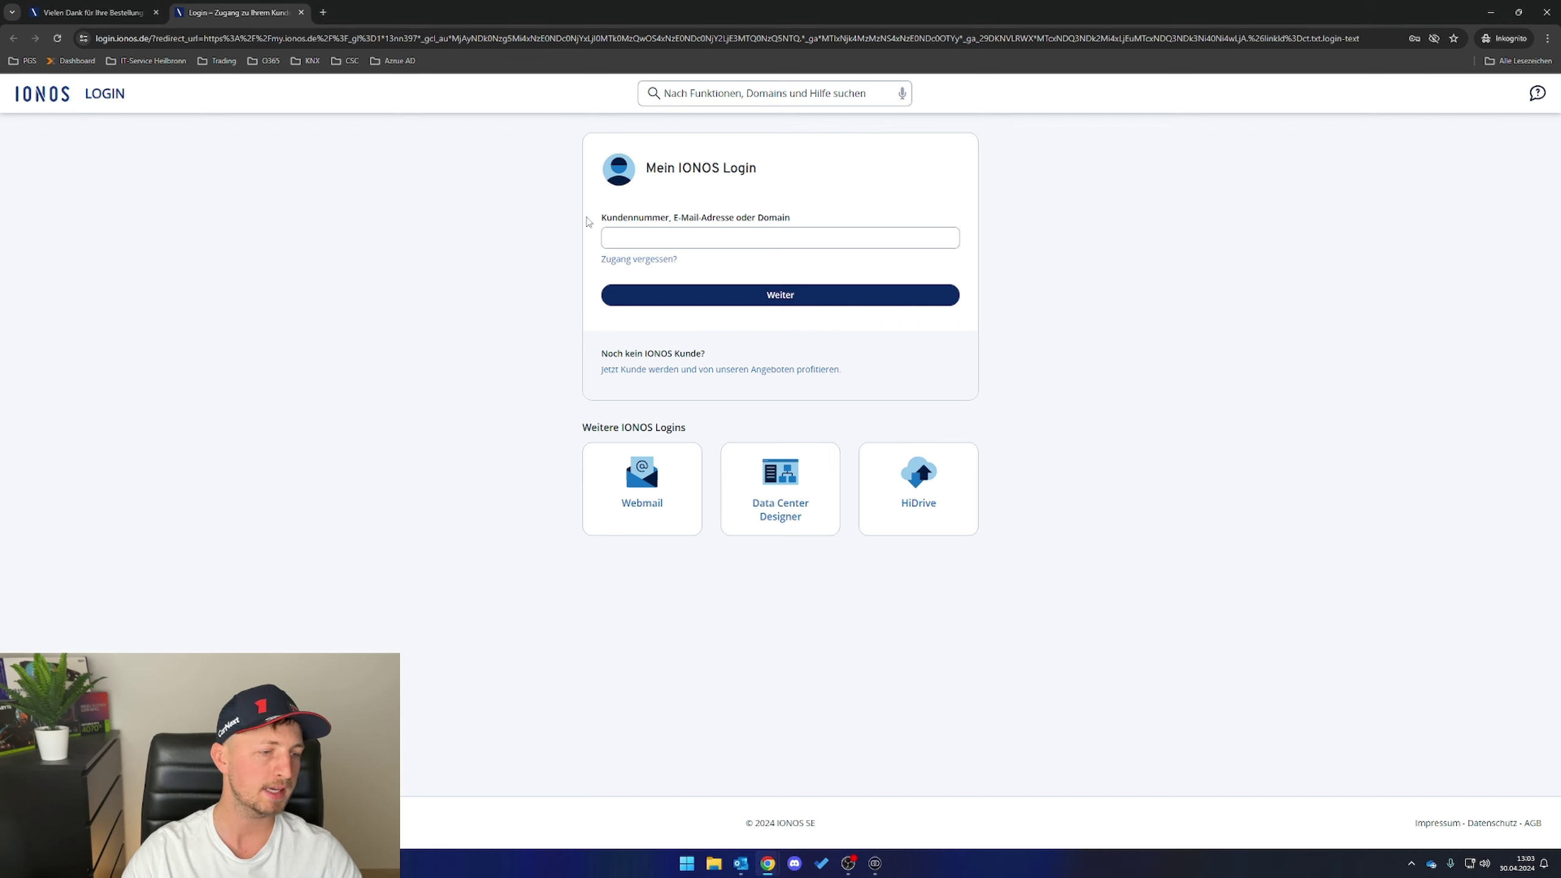
pyautogui.click(624, 237)
pyautogui.click(707, 264)
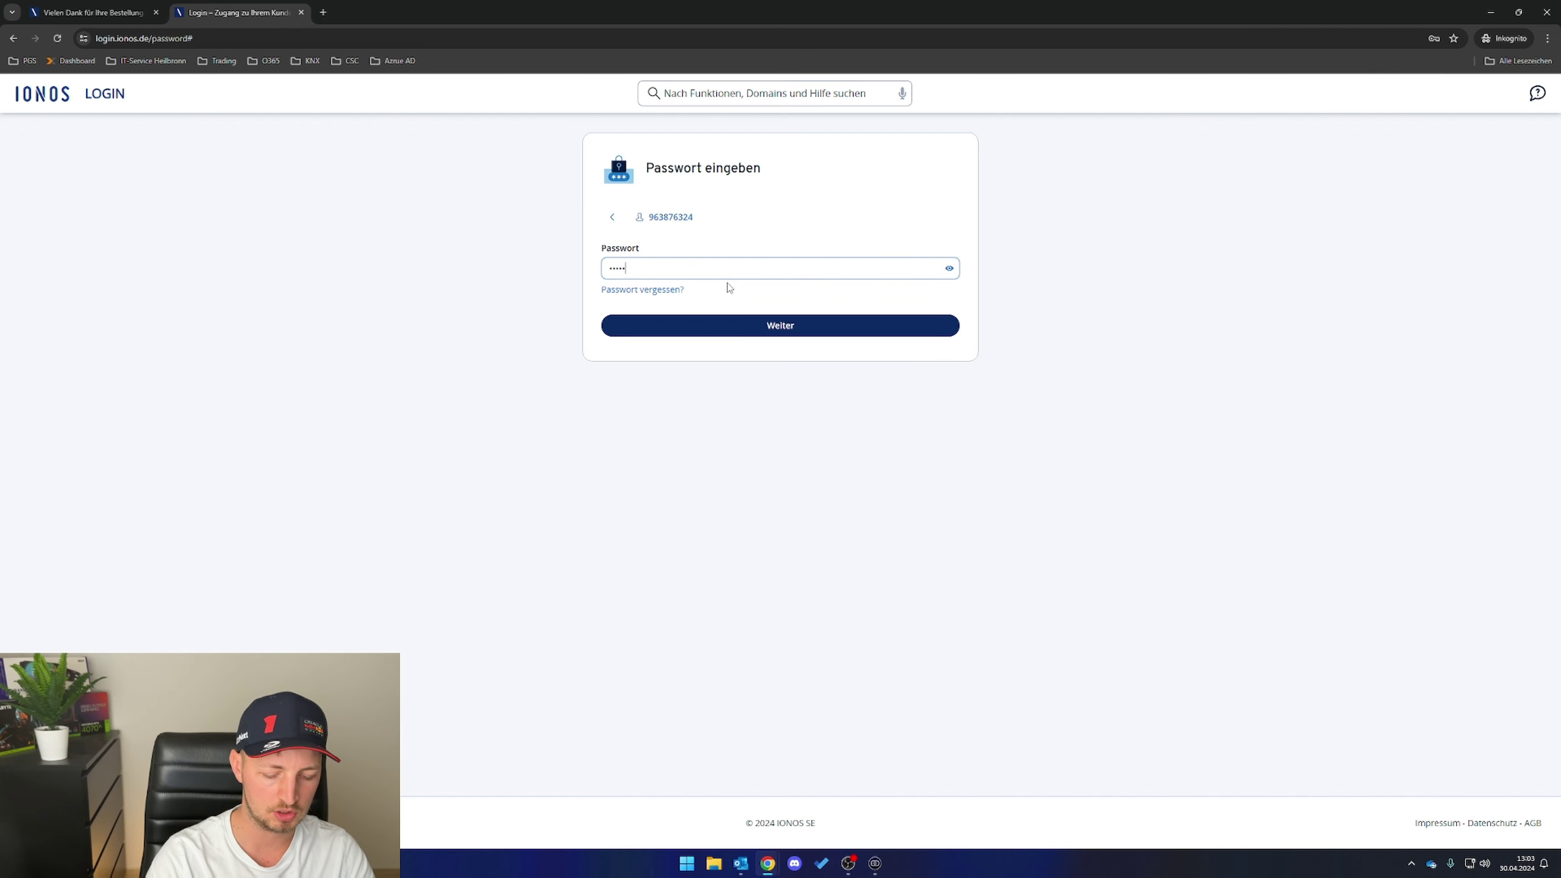
pyautogui.press('Return')
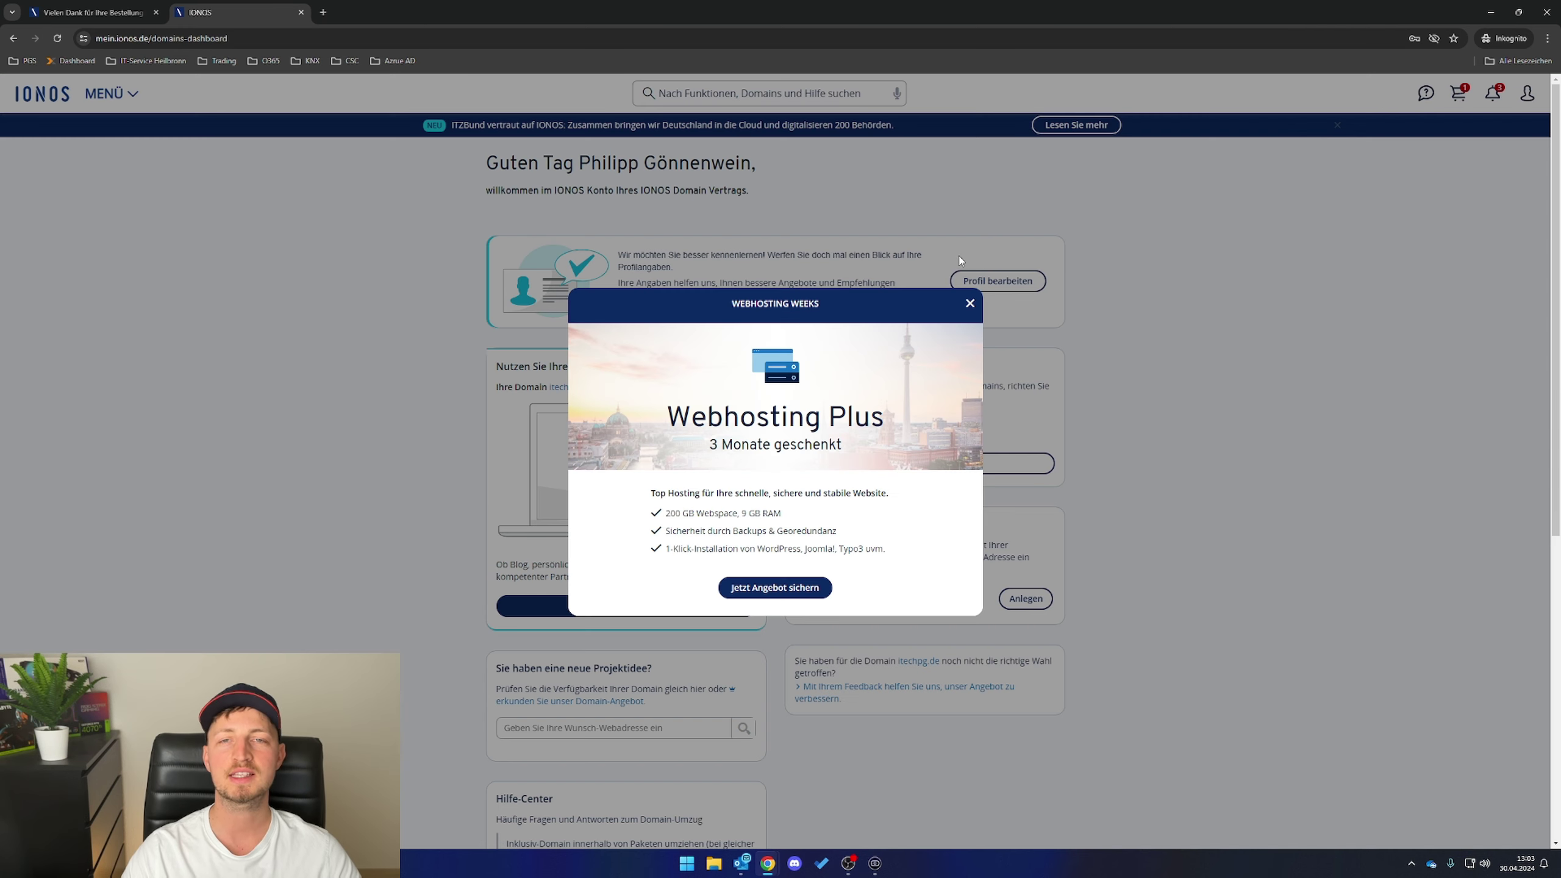
# - Dismiss the Webhosting Plus promotion and open the itechpg.de domain management page
pyautogui.click(970, 303)
pyautogui.scroll(-1, 981, 346)
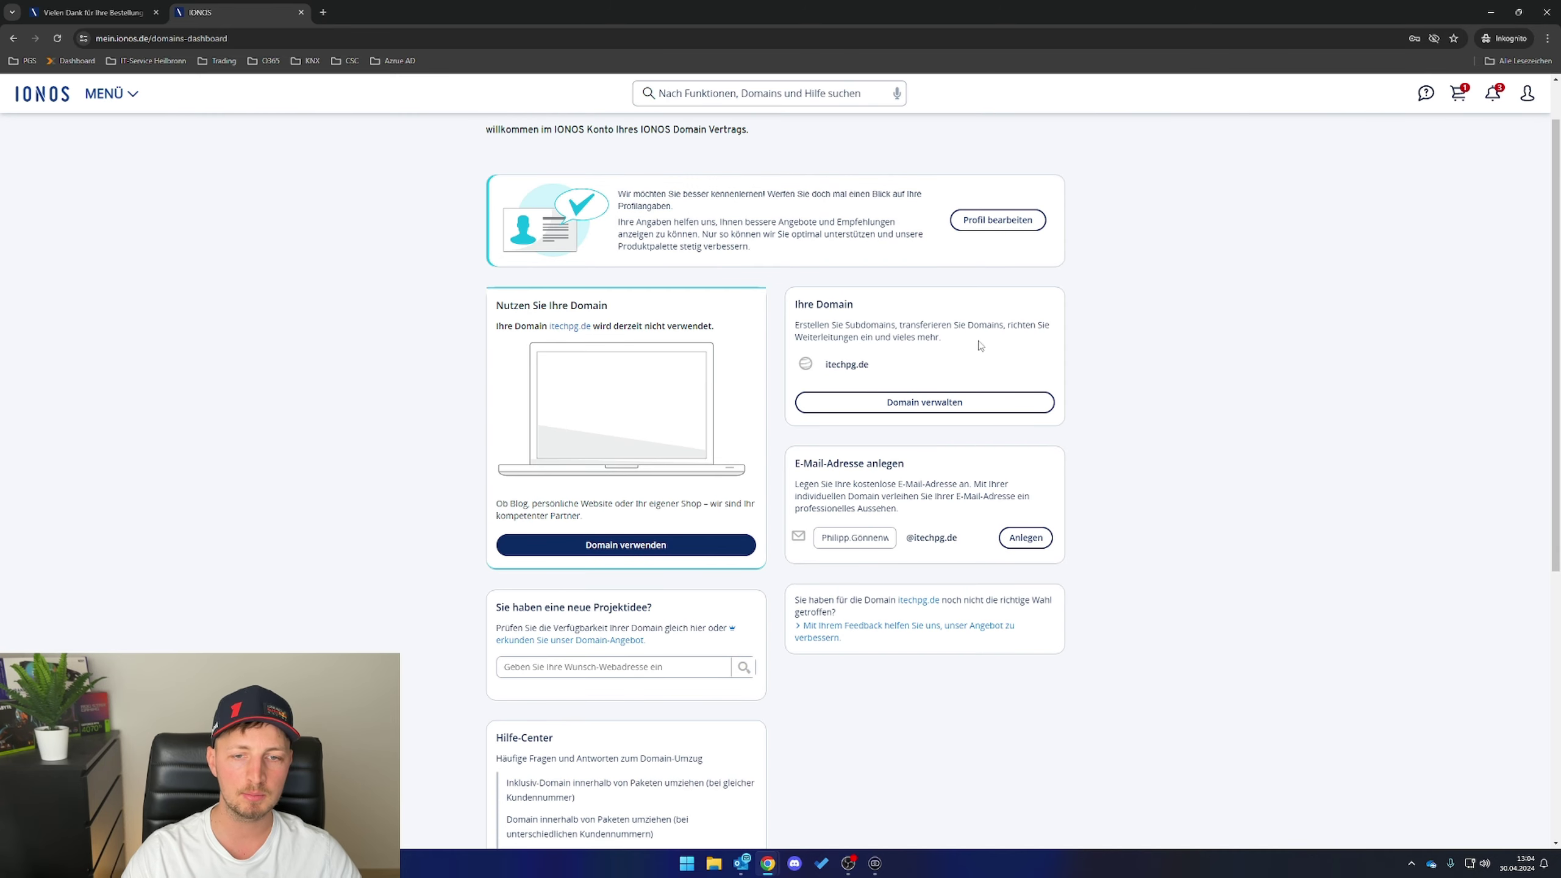
pyautogui.click(934, 403)
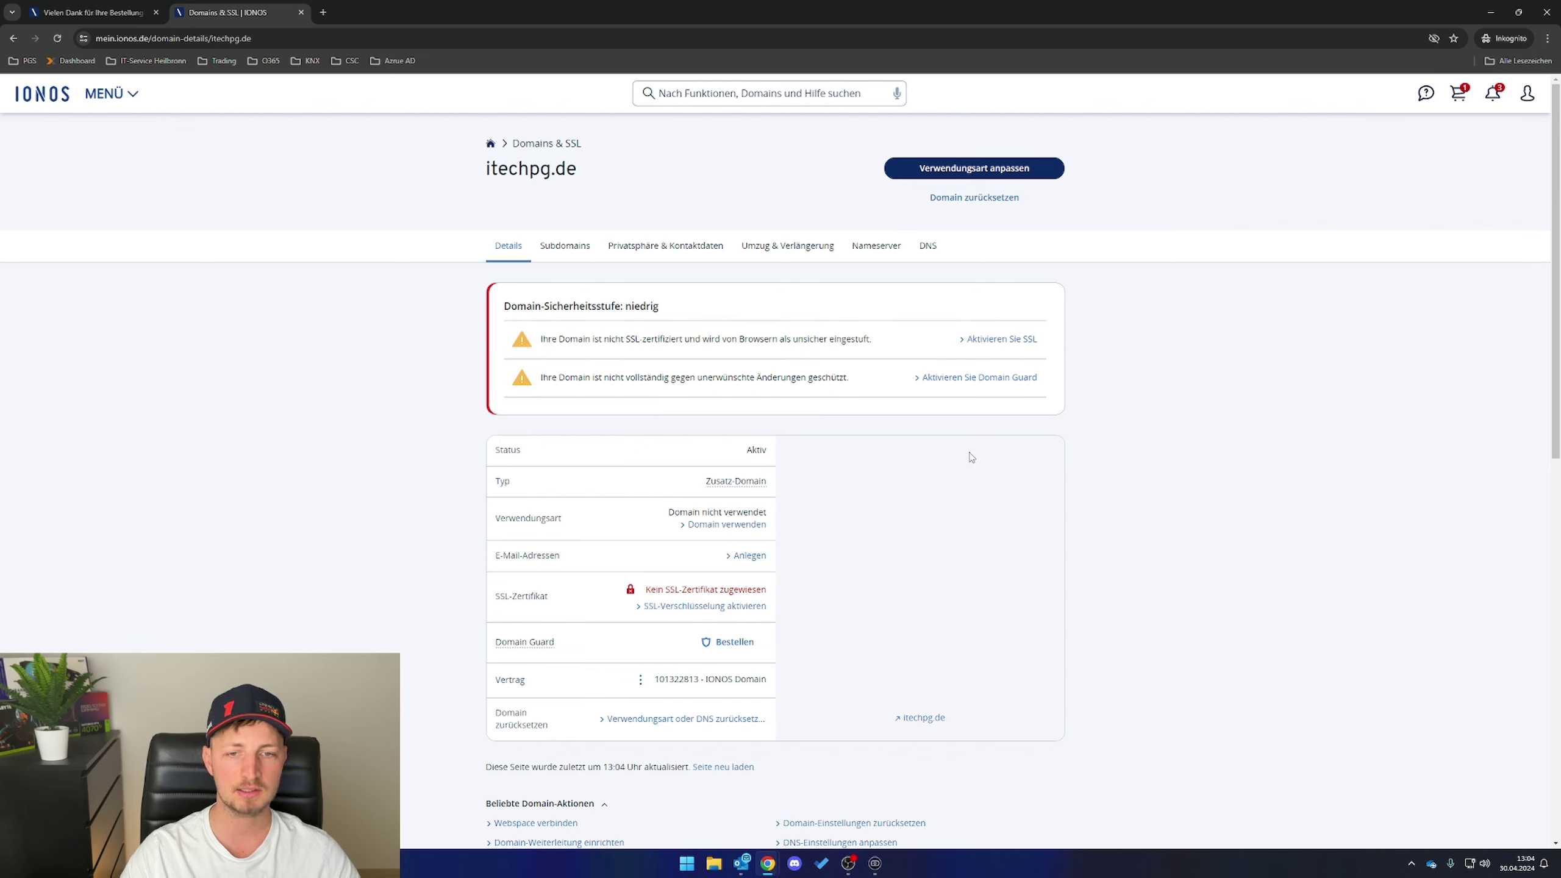
# - Order the SSL Starter Wildcard certificate for *.itechpg.de, accepting its terms of use
pyautogui.click(674, 608)
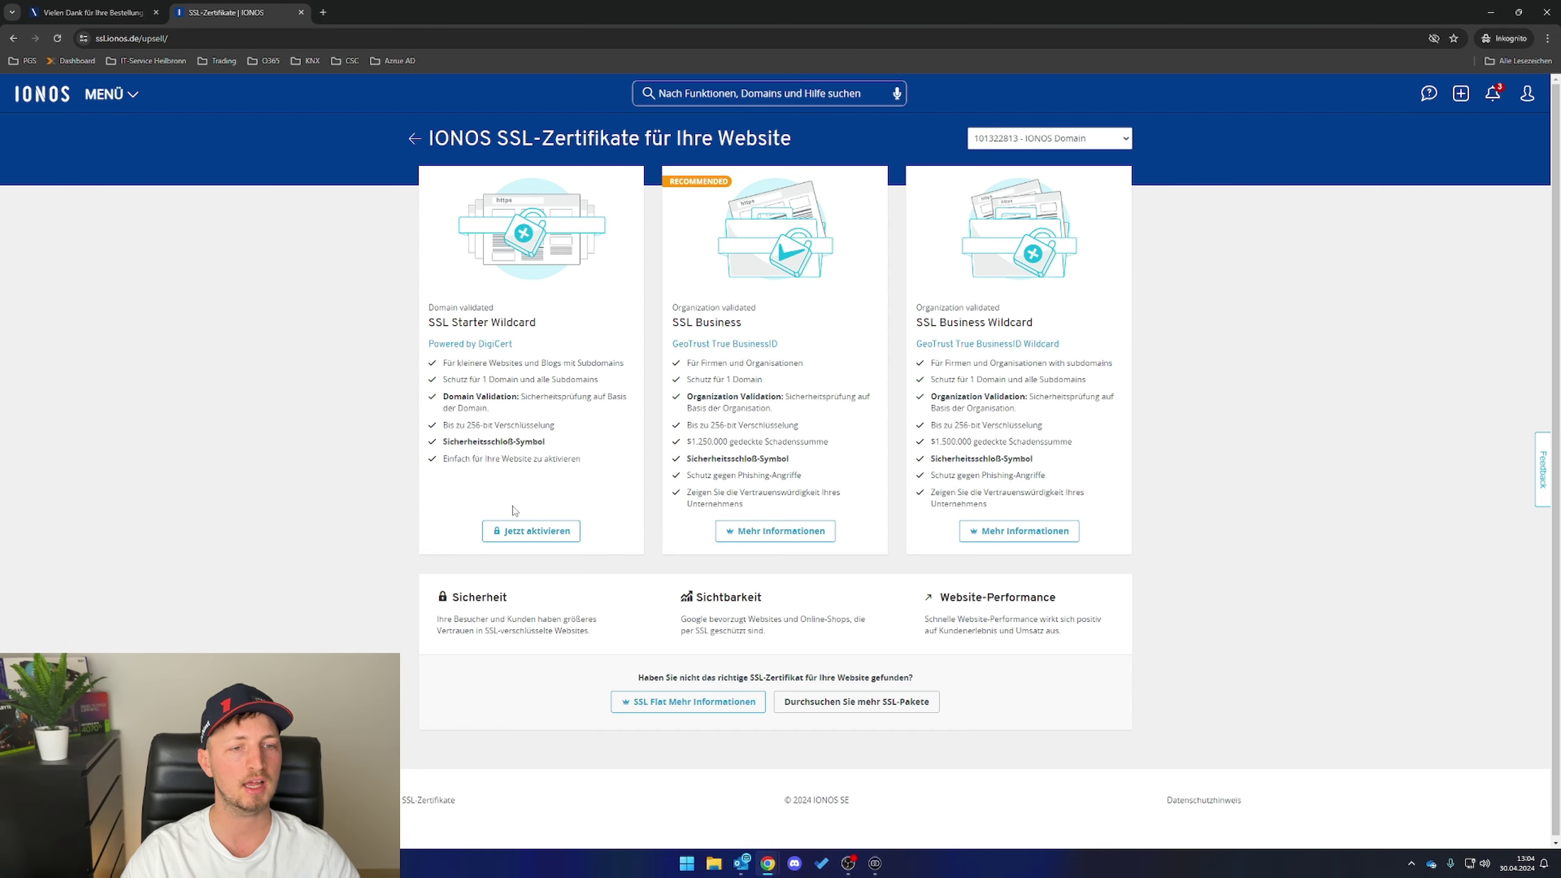
pyautogui.click(541, 532)
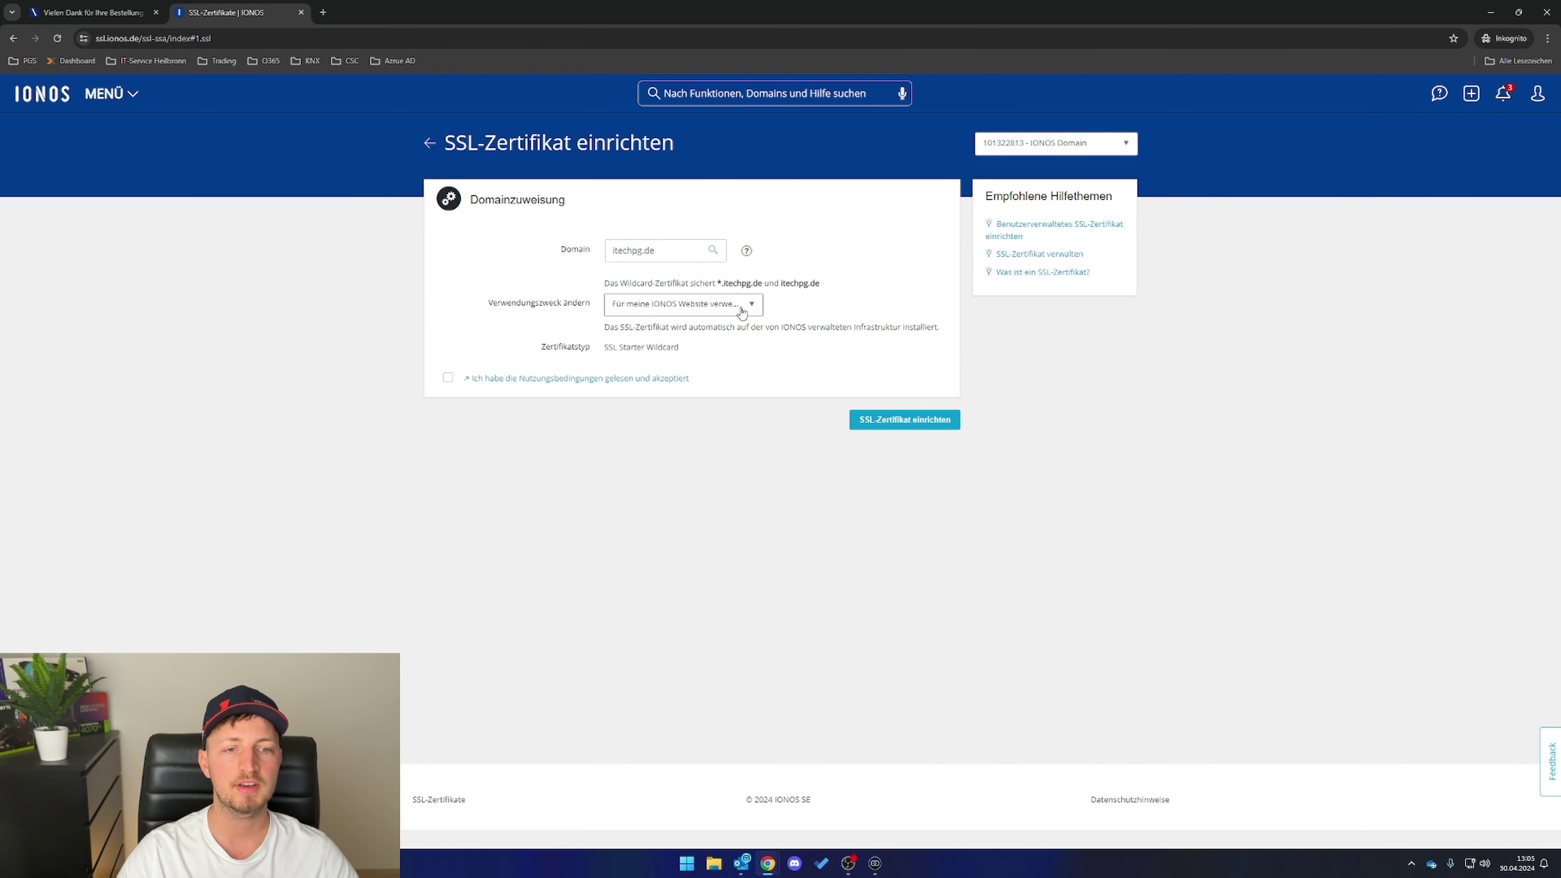
pyautogui.click(742, 308)
pyautogui.click(682, 307)
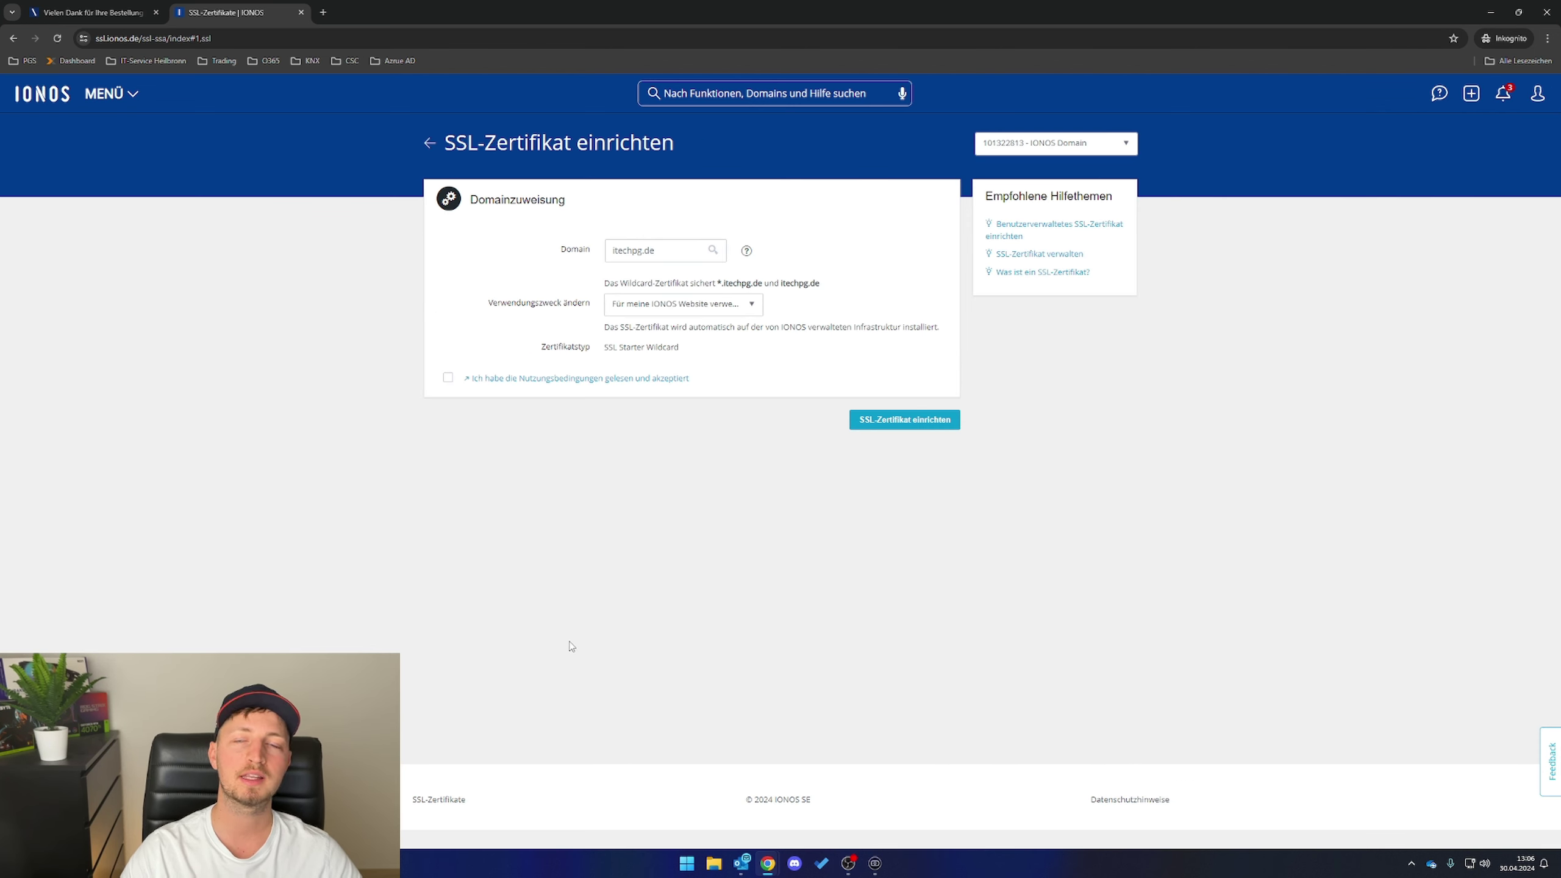
pyautogui.click(449, 378)
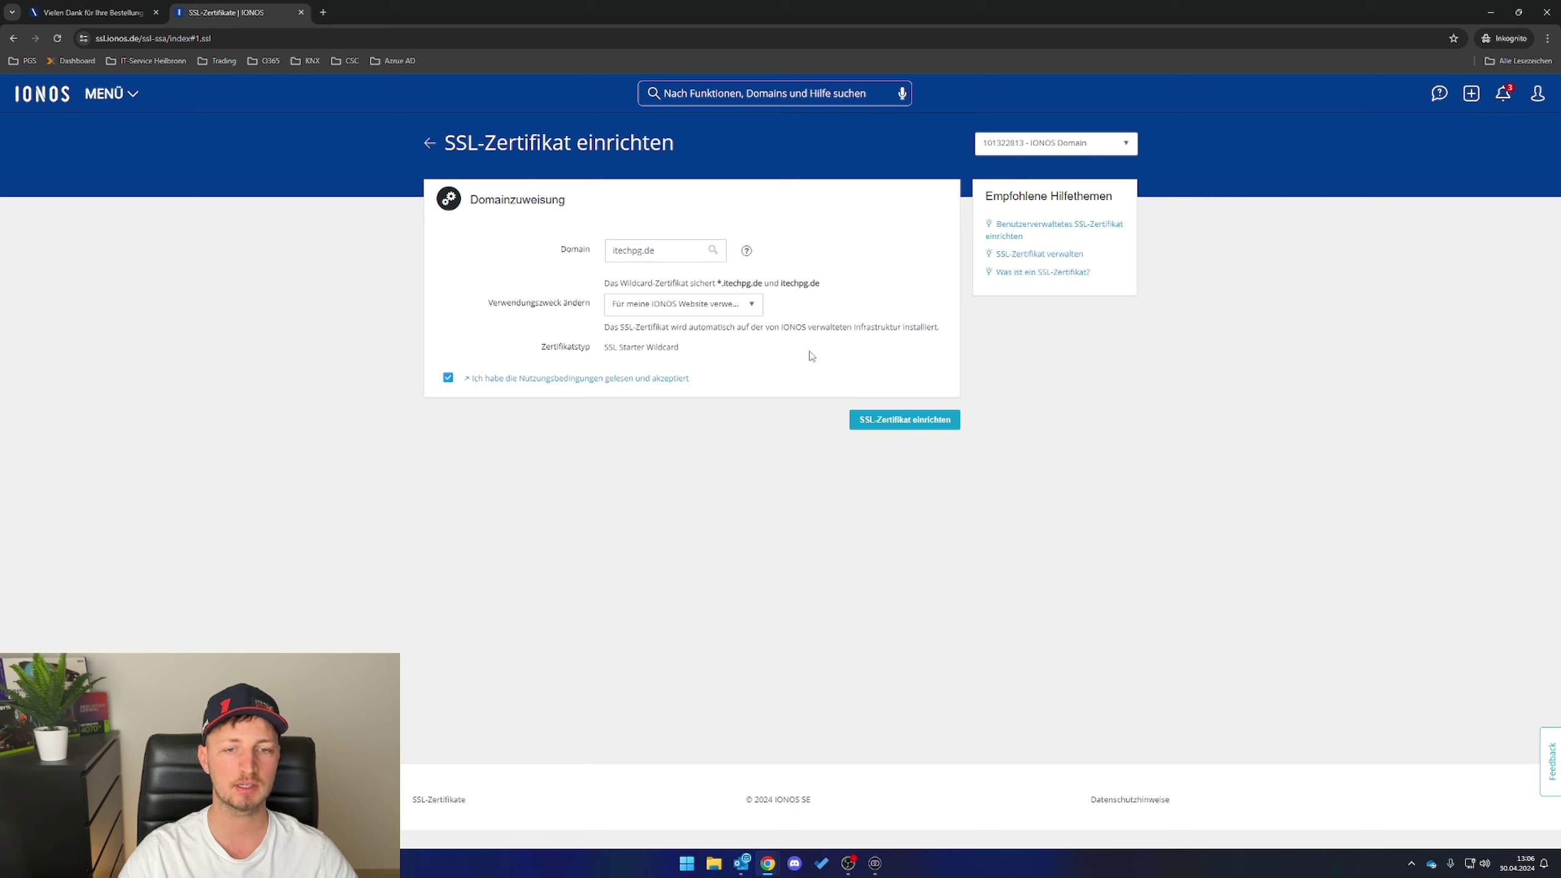
pyautogui.click(905, 424)
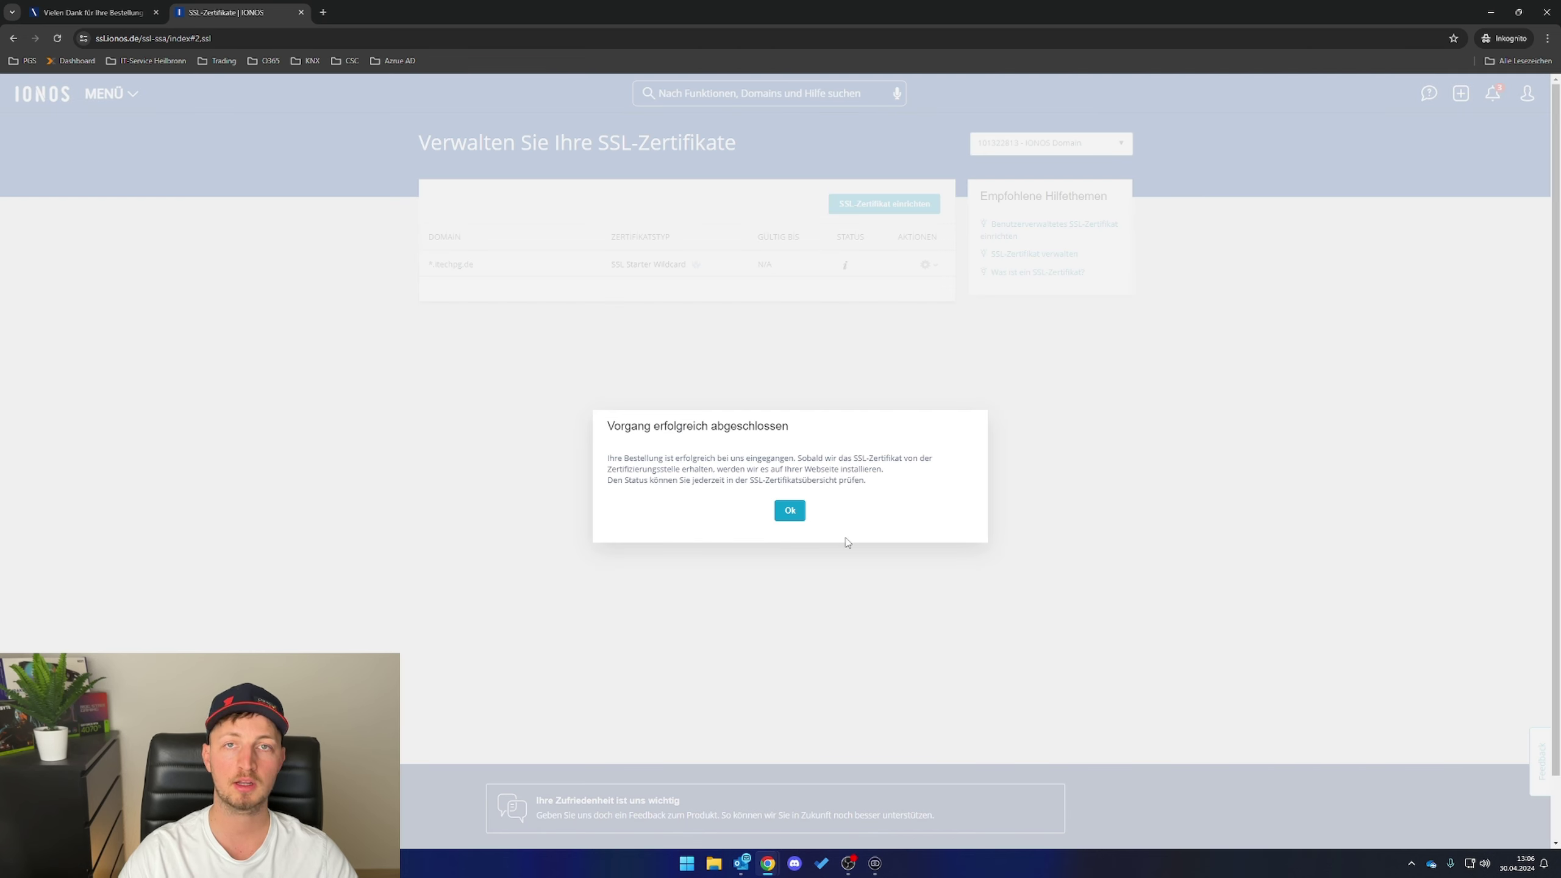
pyautogui.click(790, 510)
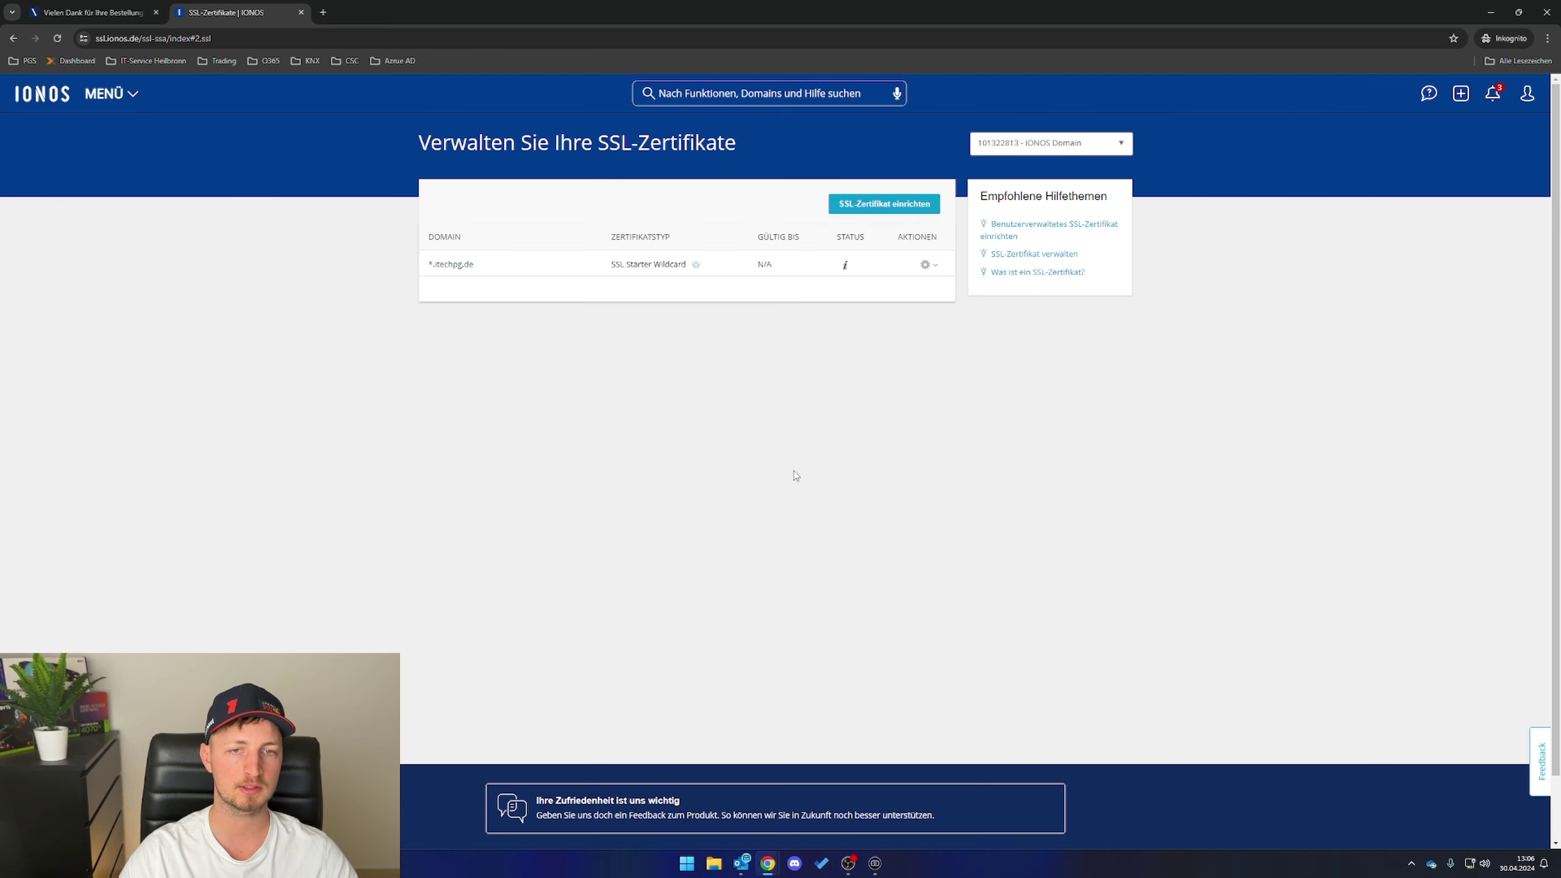
# - Go through Menü > Domains & SSL to itechpg.de and show its DNS records
pyautogui.click(104, 93)
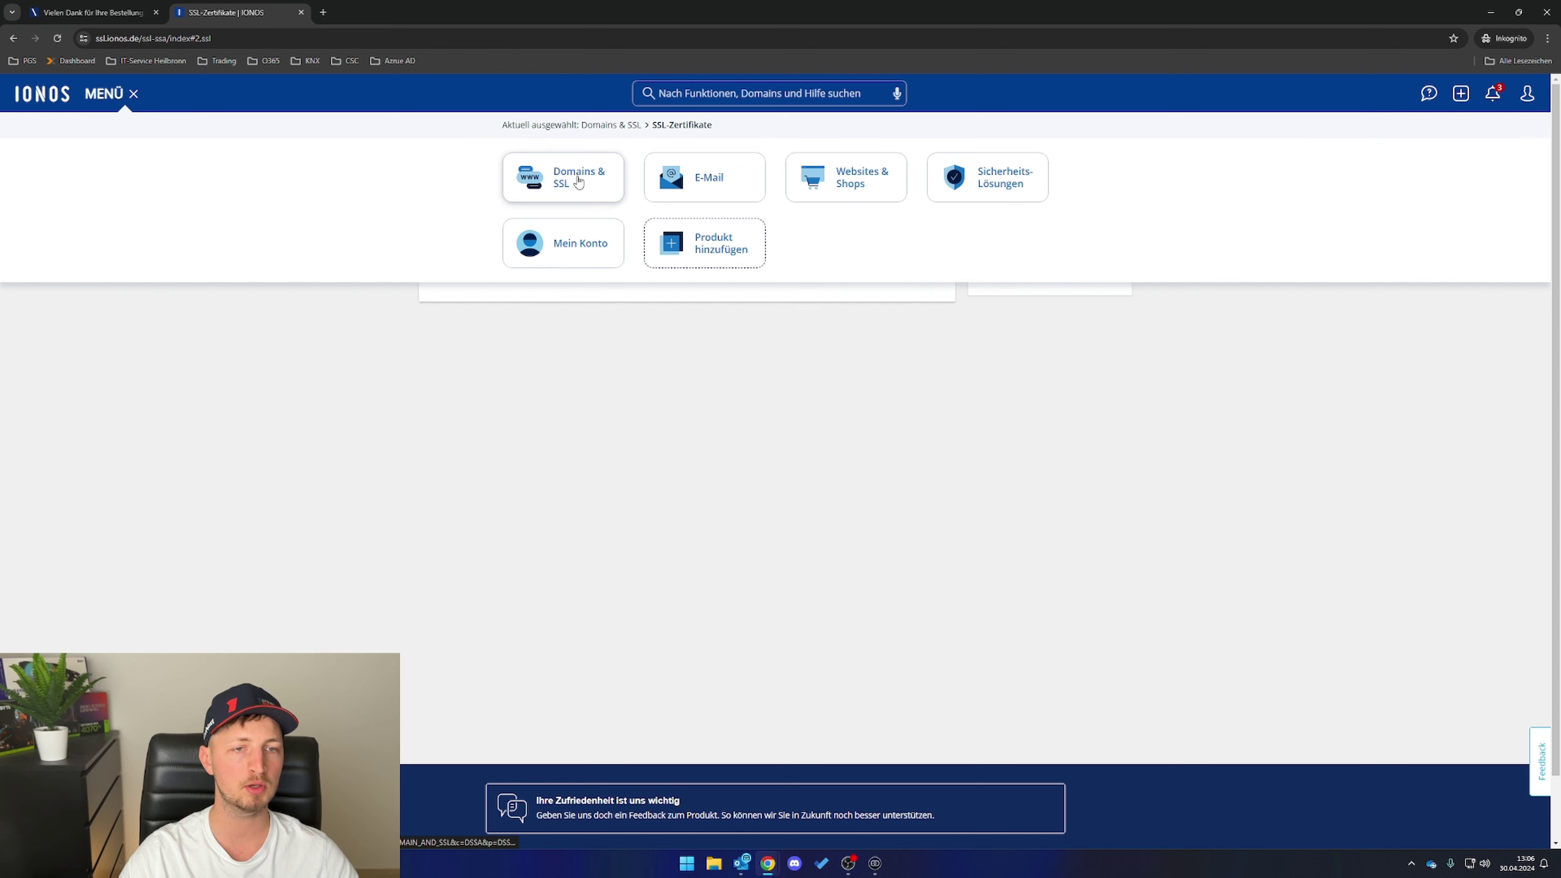
pyautogui.click(577, 182)
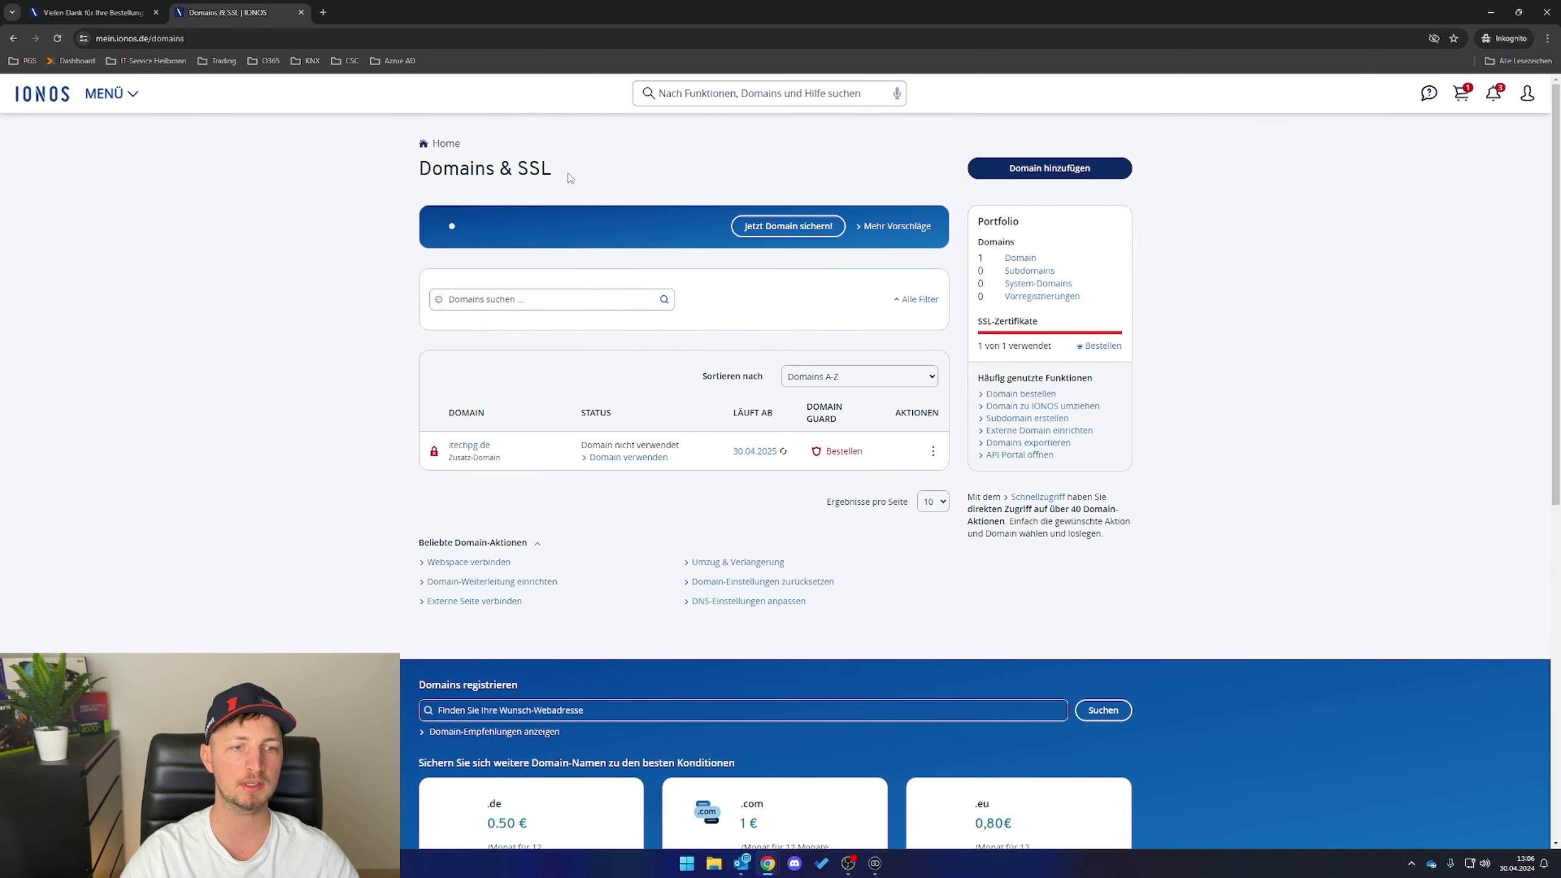
pyautogui.click(469, 445)
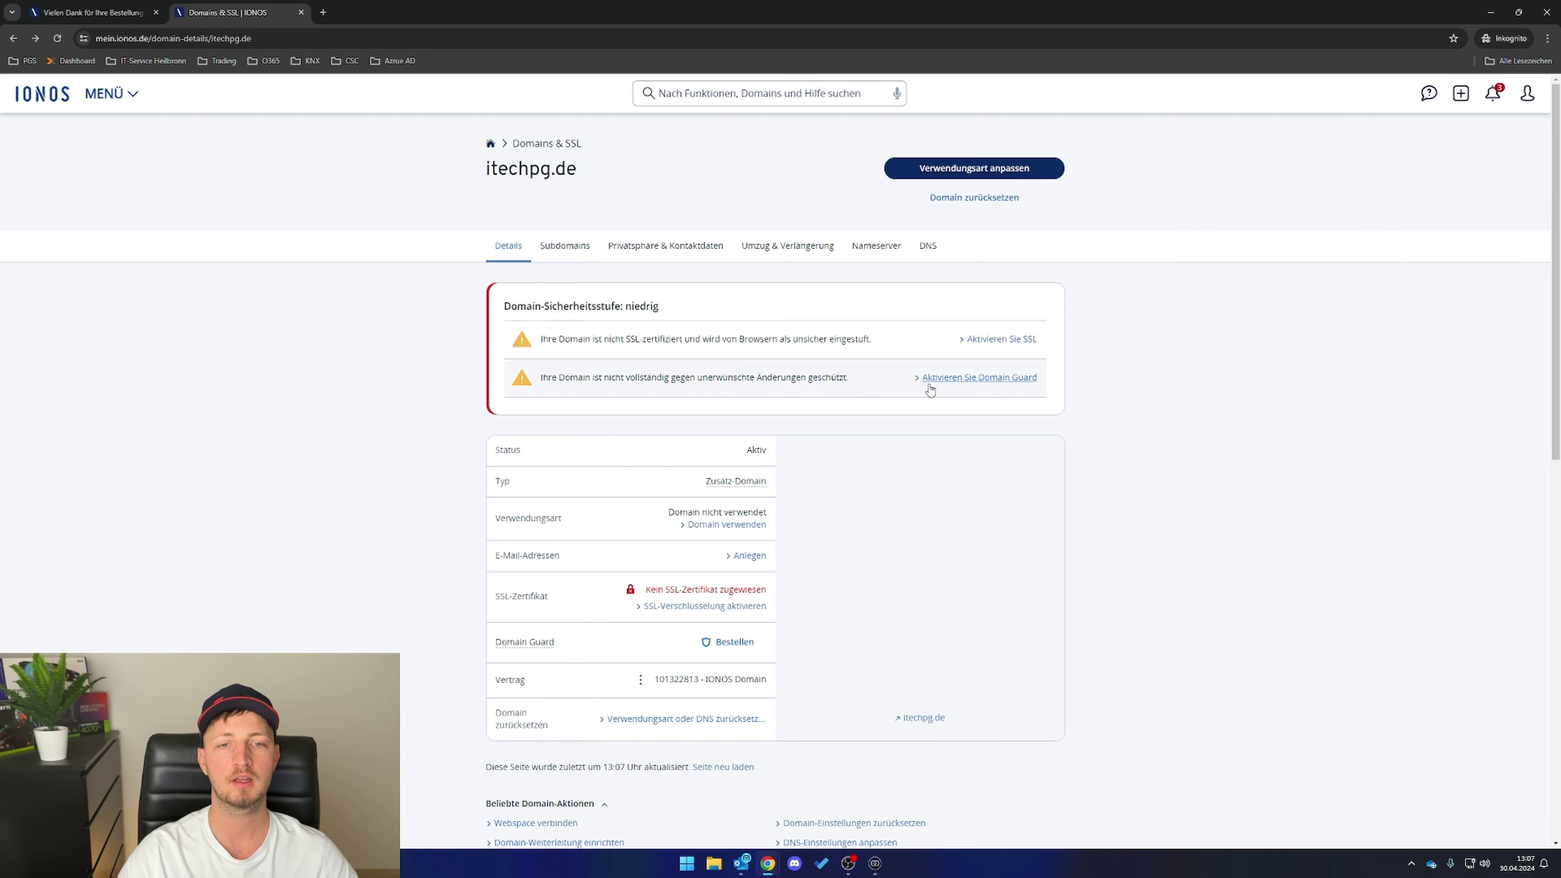
pyautogui.click(933, 247)
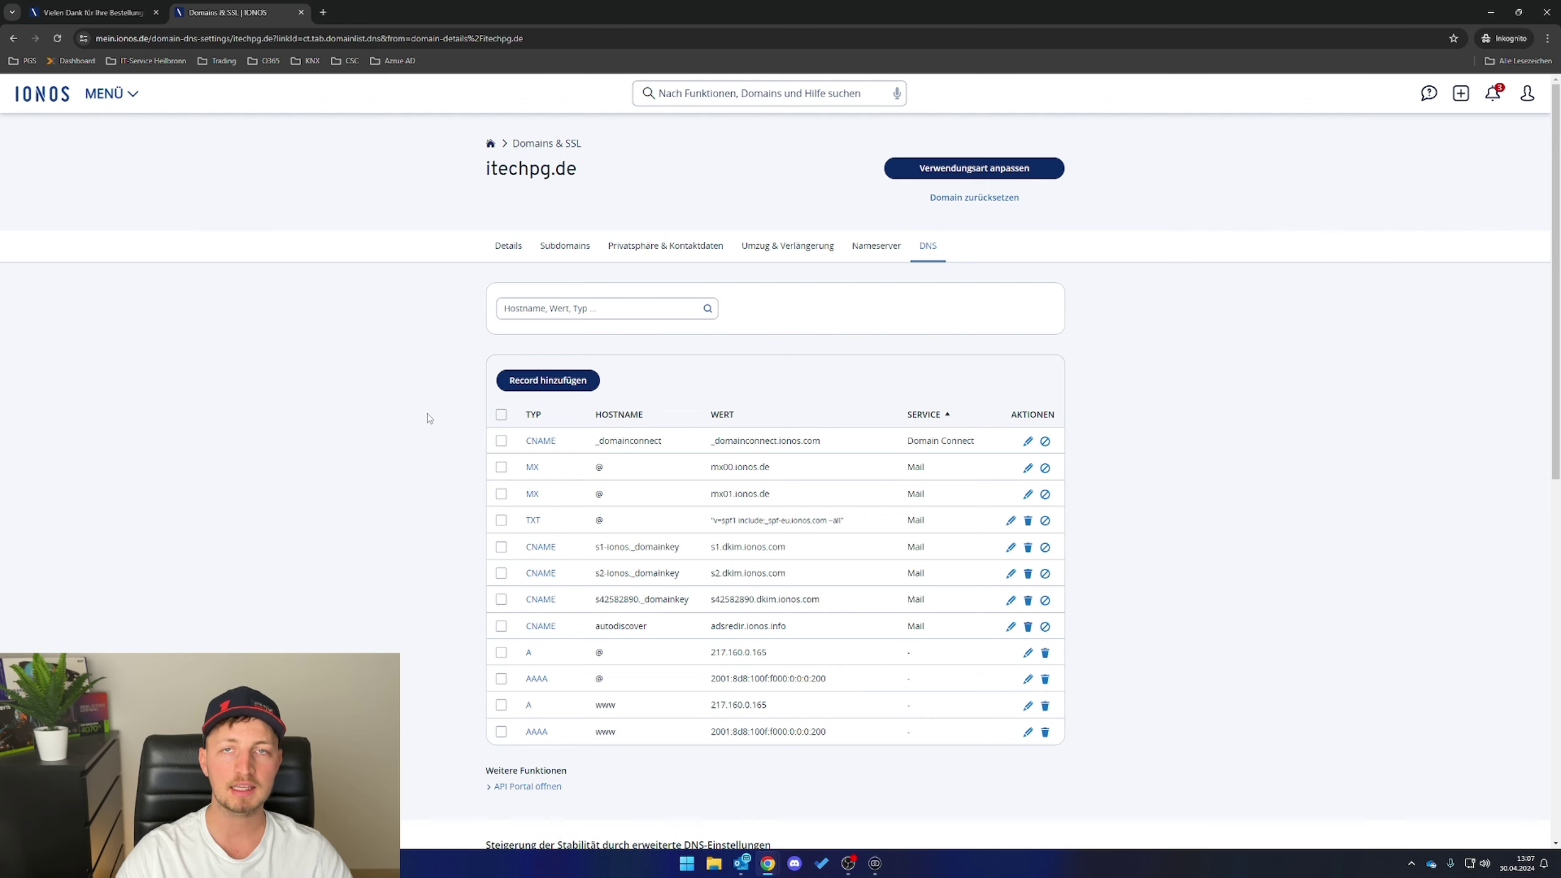
# - Load microsoft.com in a new incognito tab and open the Microsoft 365 business plans
pyautogui.hotkey('ctrl', 't')
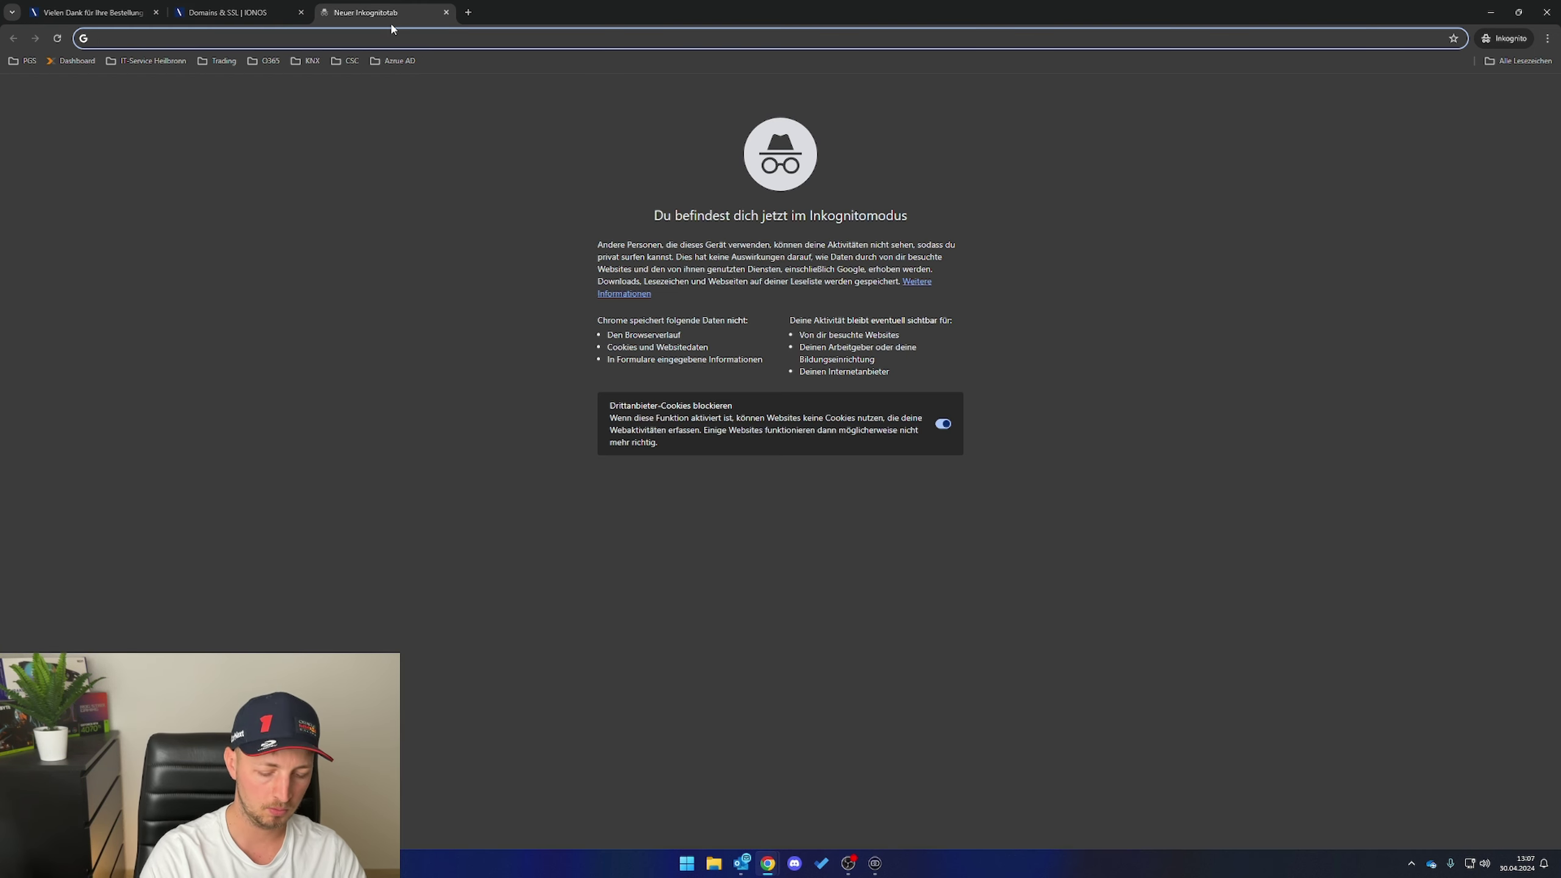
pyautogui.write('microsoft.')
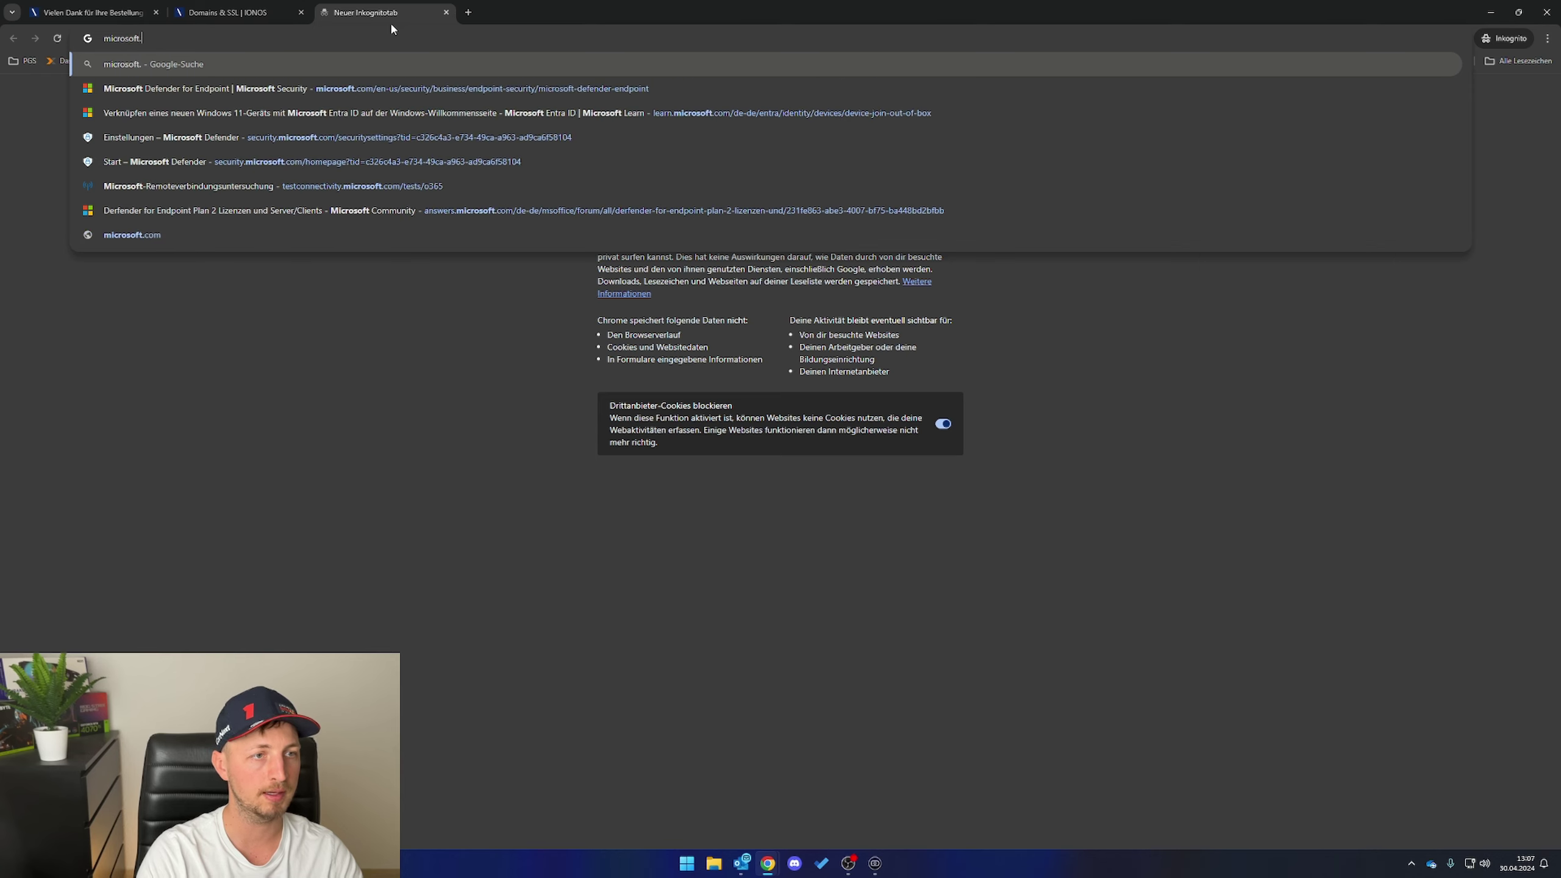
pyautogui.write('com')
pyautogui.press('Return')
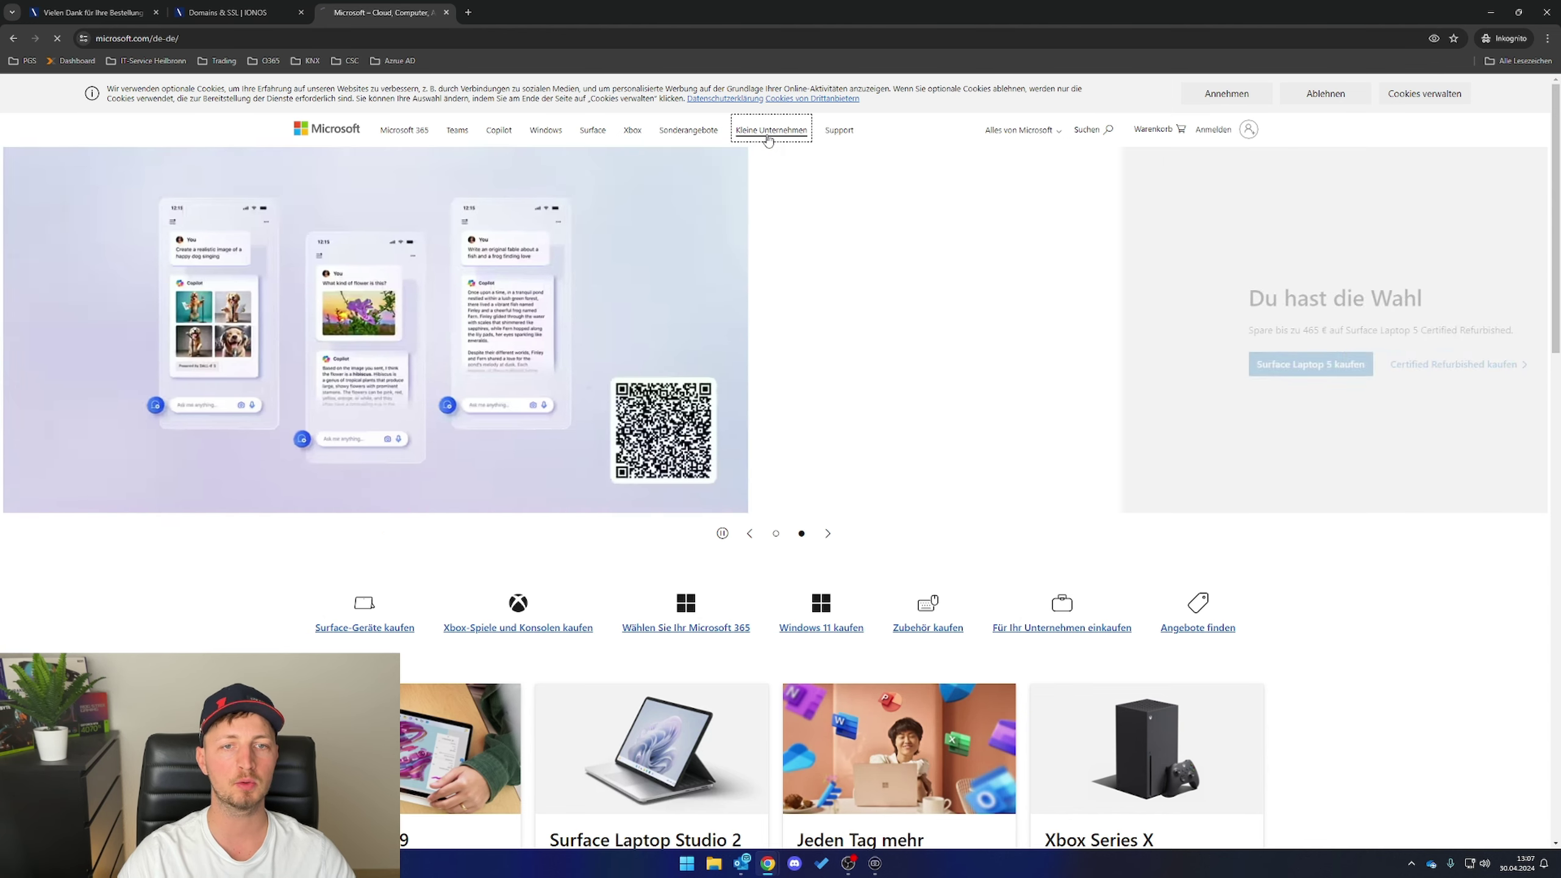
pyautogui.click(768, 132)
pyautogui.scroll(-5, 575, 376)
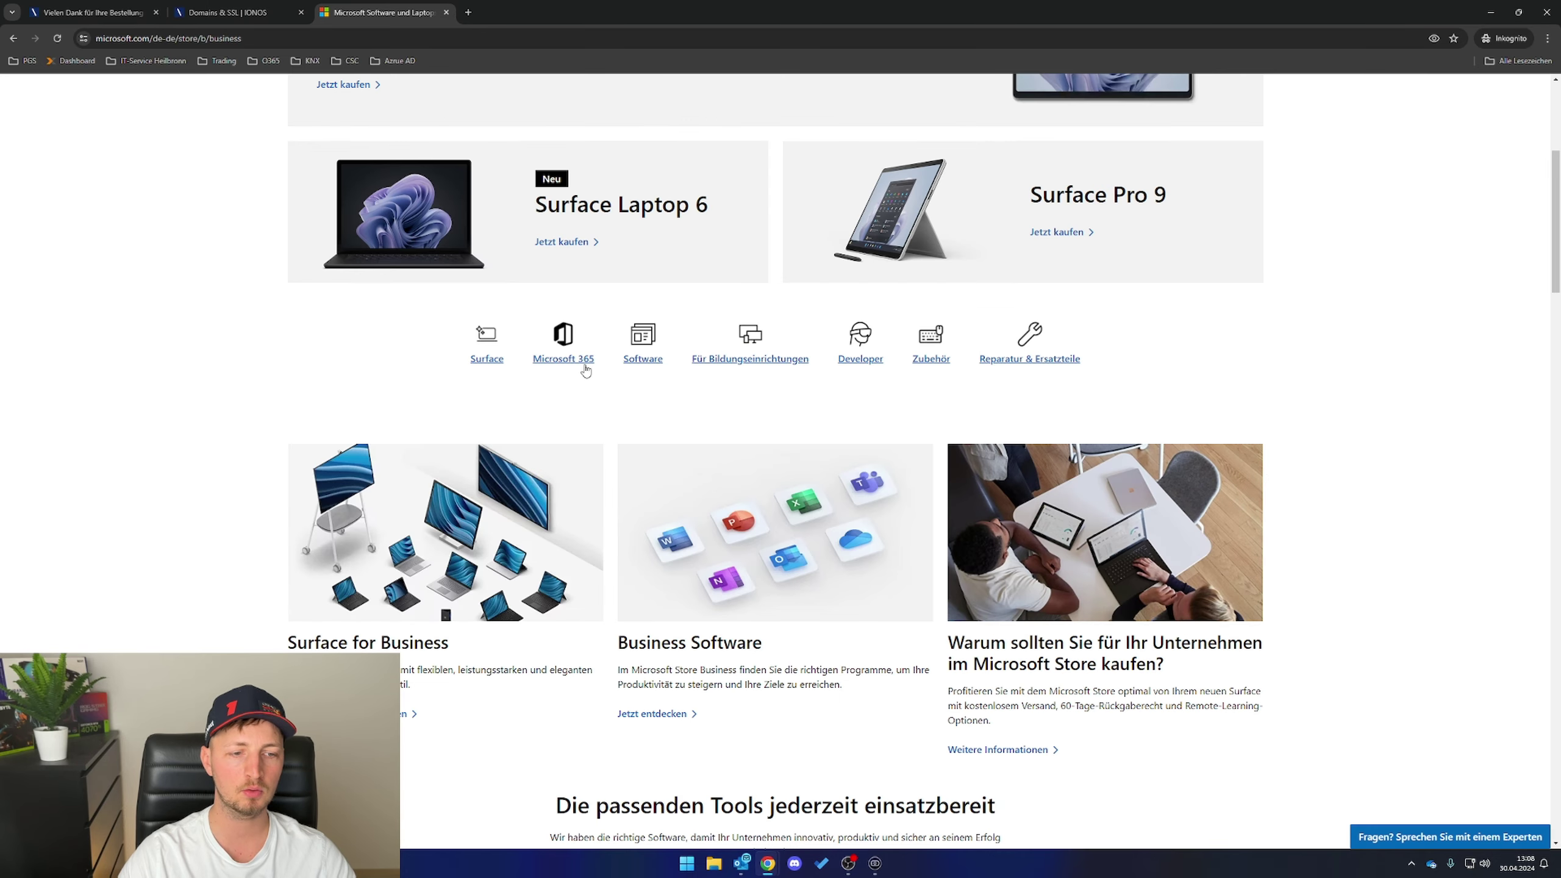
pyautogui.click(571, 360)
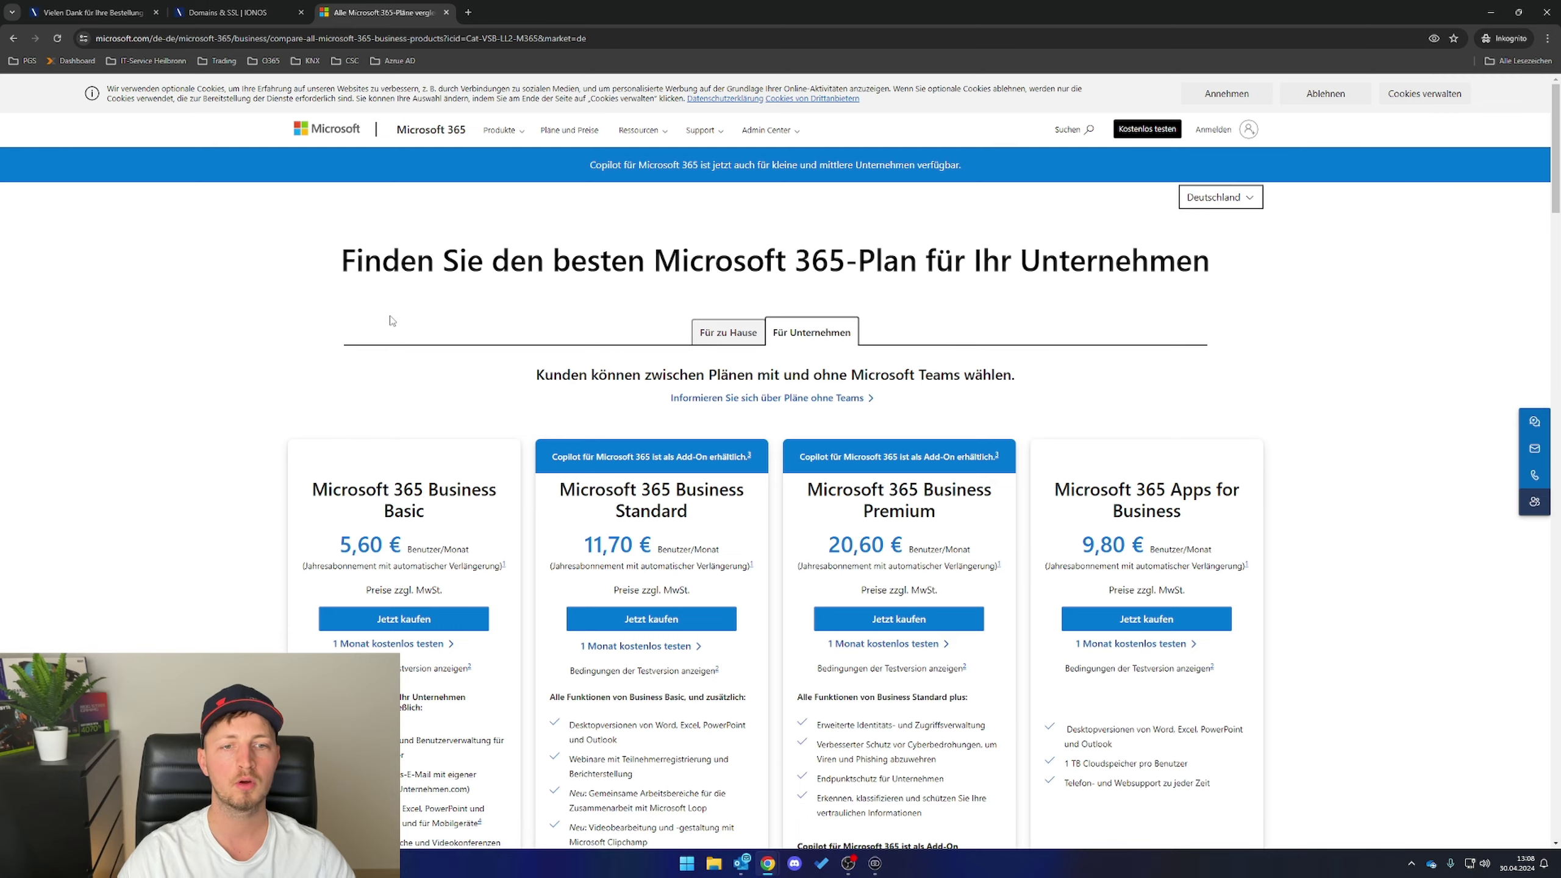
# - Compare the plans and start the free one-month Business Standard trial
pyautogui.scroll(-1, 544, 347)
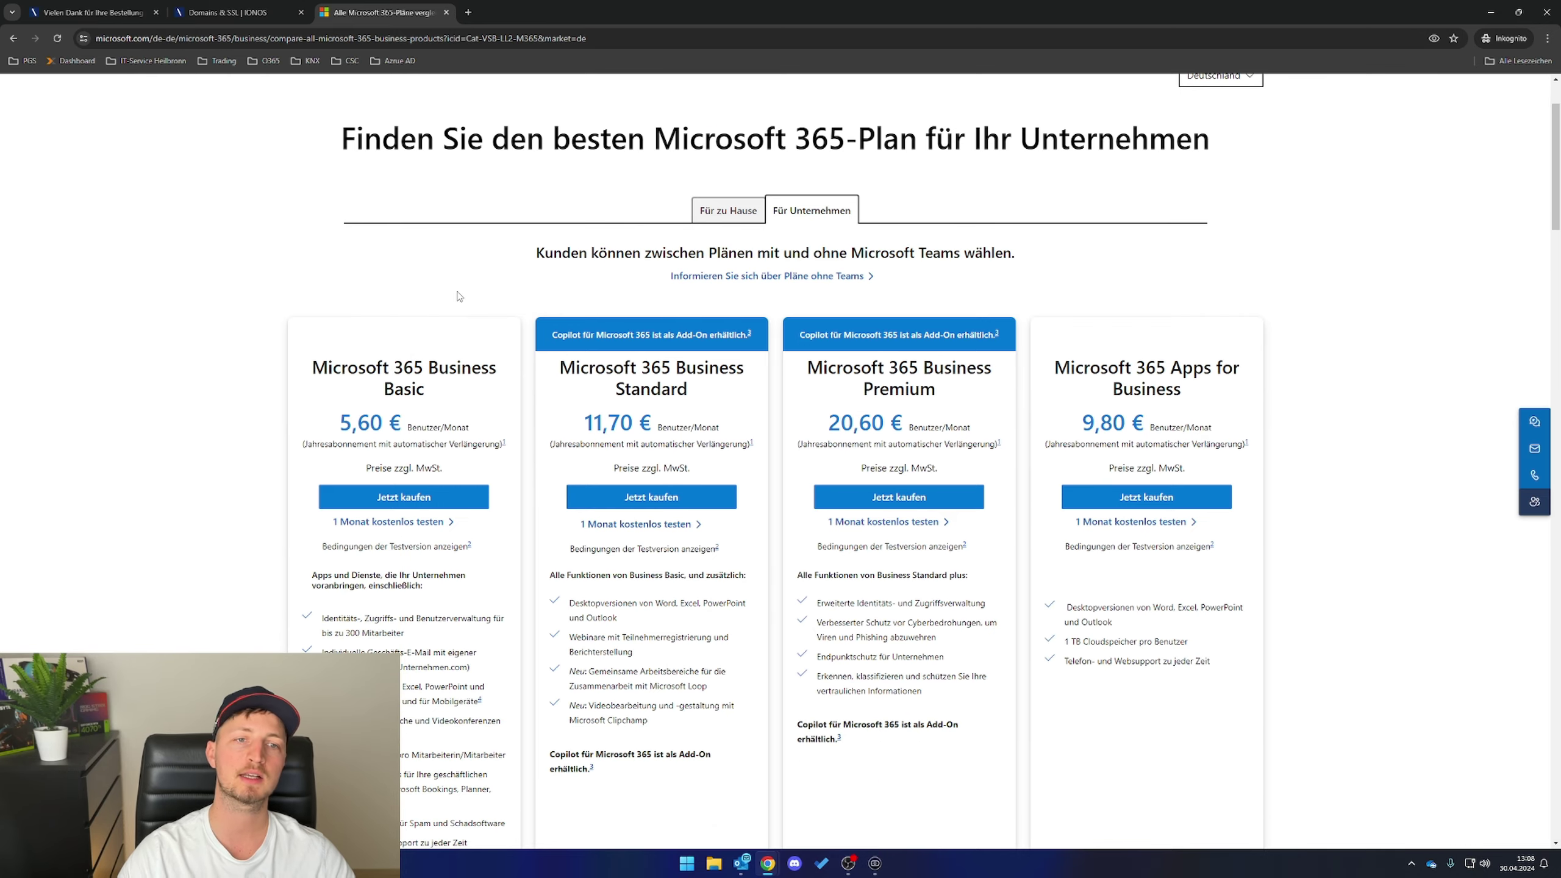
pyautogui.scroll(-2, 424, 302)
pyautogui.scroll(-1, 422, 293)
pyautogui.moveTo(293, 185); pyautogui.dragTo(485, 207)
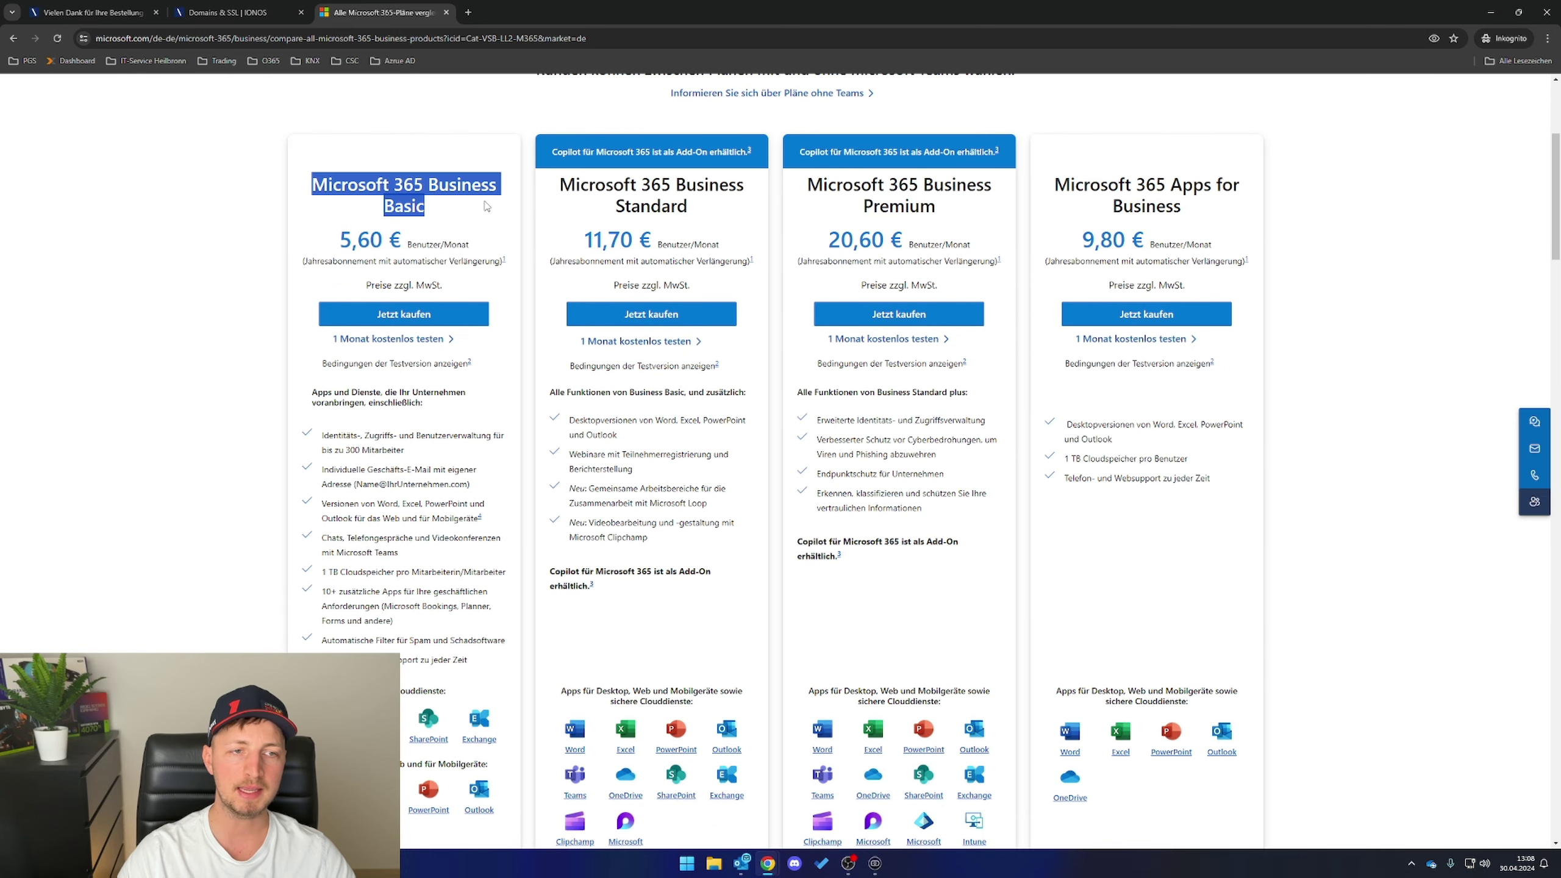
pyautogui.click(452, 212)
pyautogui.scroll(-2, 452, 212)
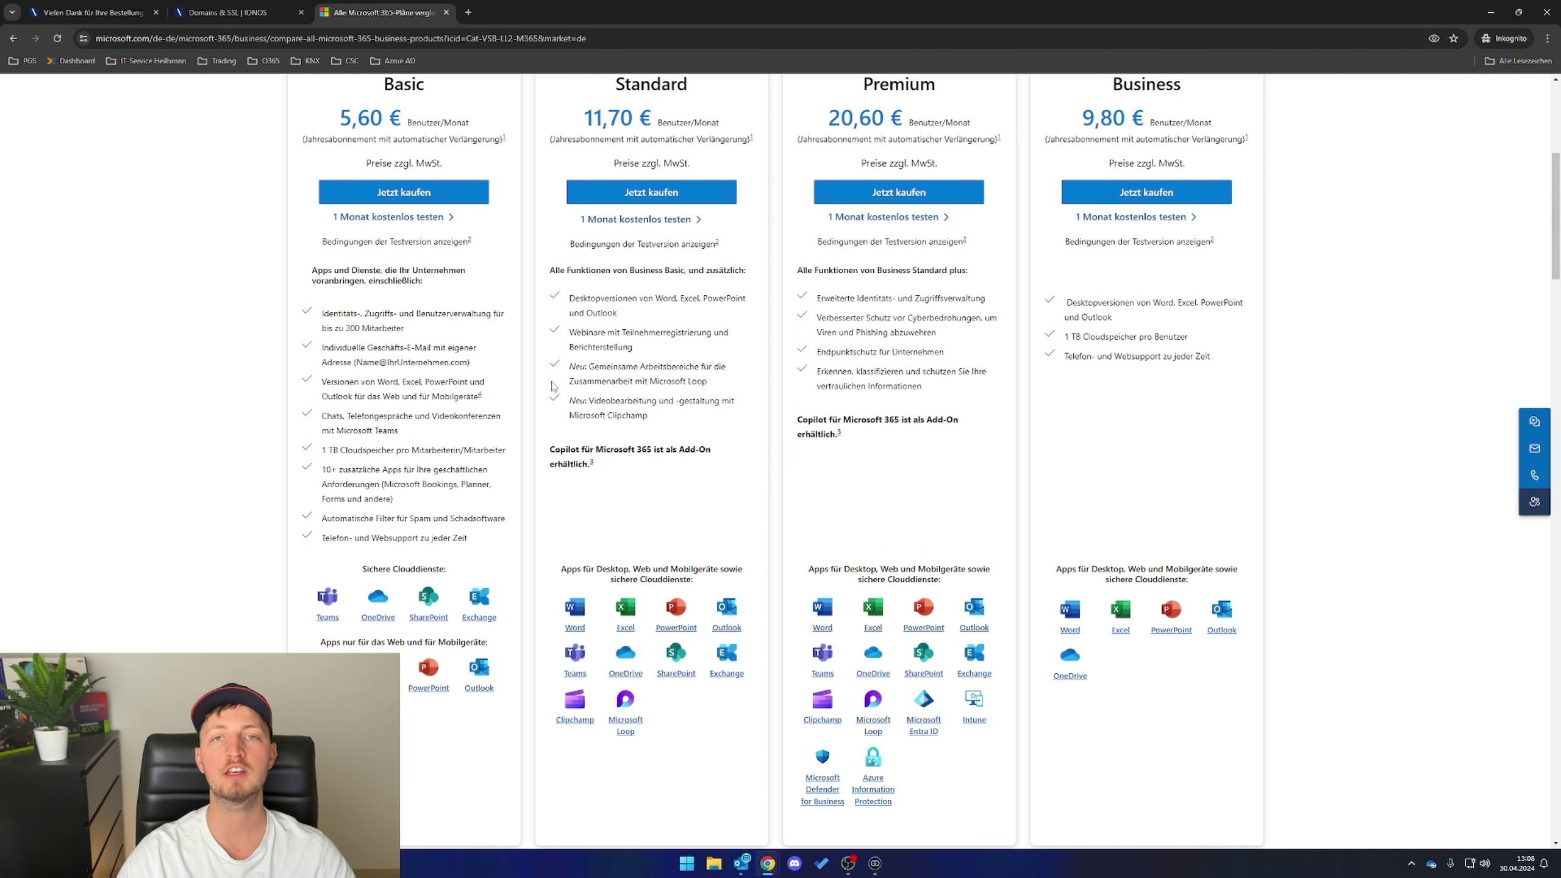
pyautogui.scroll(2, 525, 413)
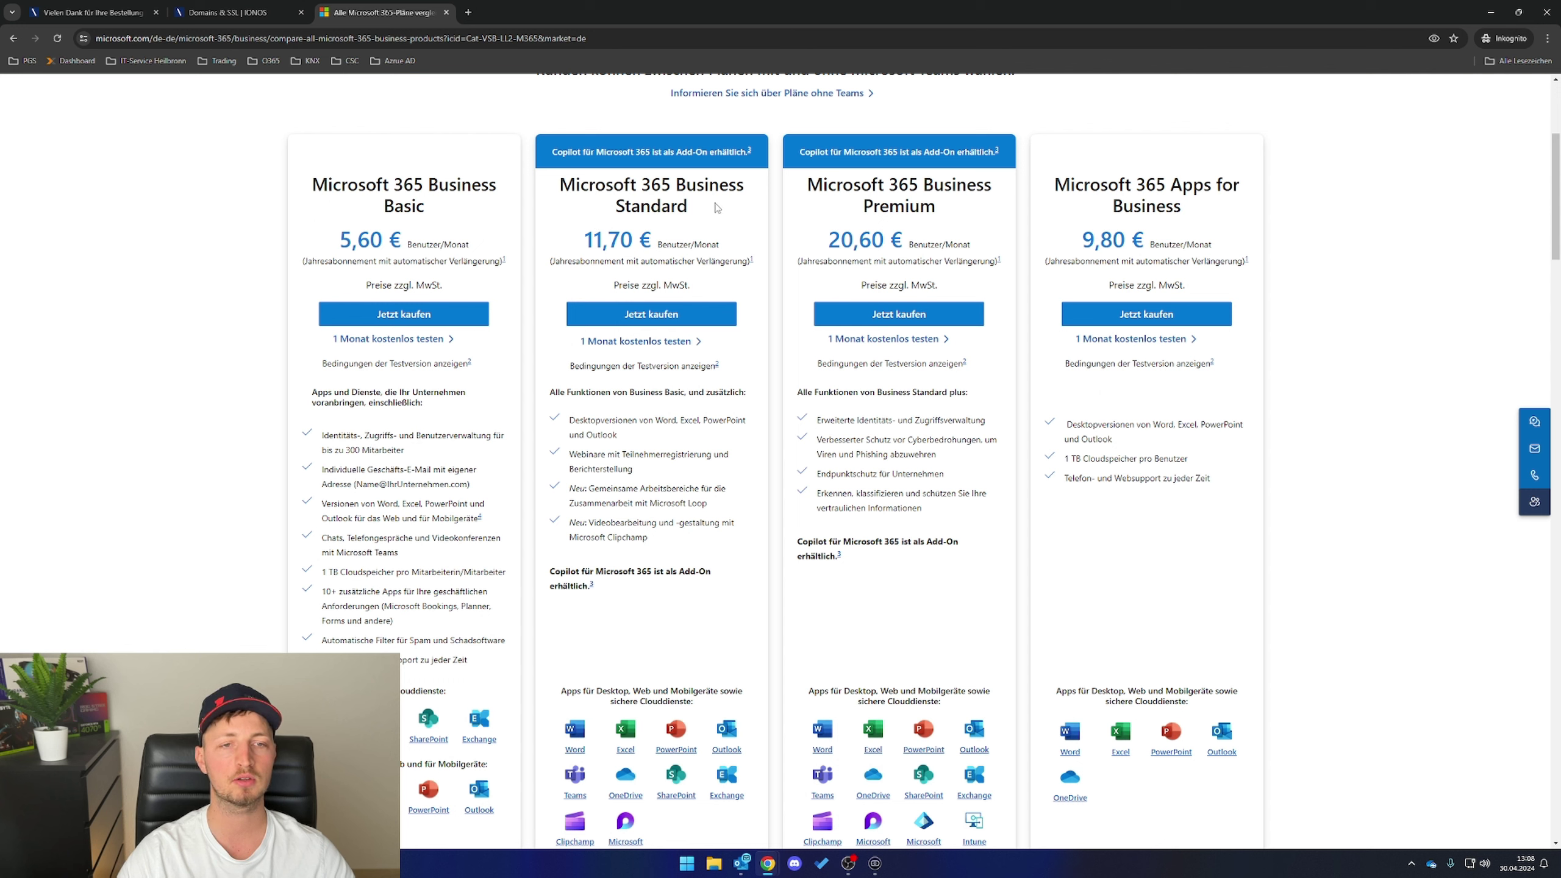
pyautogui.moveTo(716, 208); pyautogui.dragTo(563, 191)
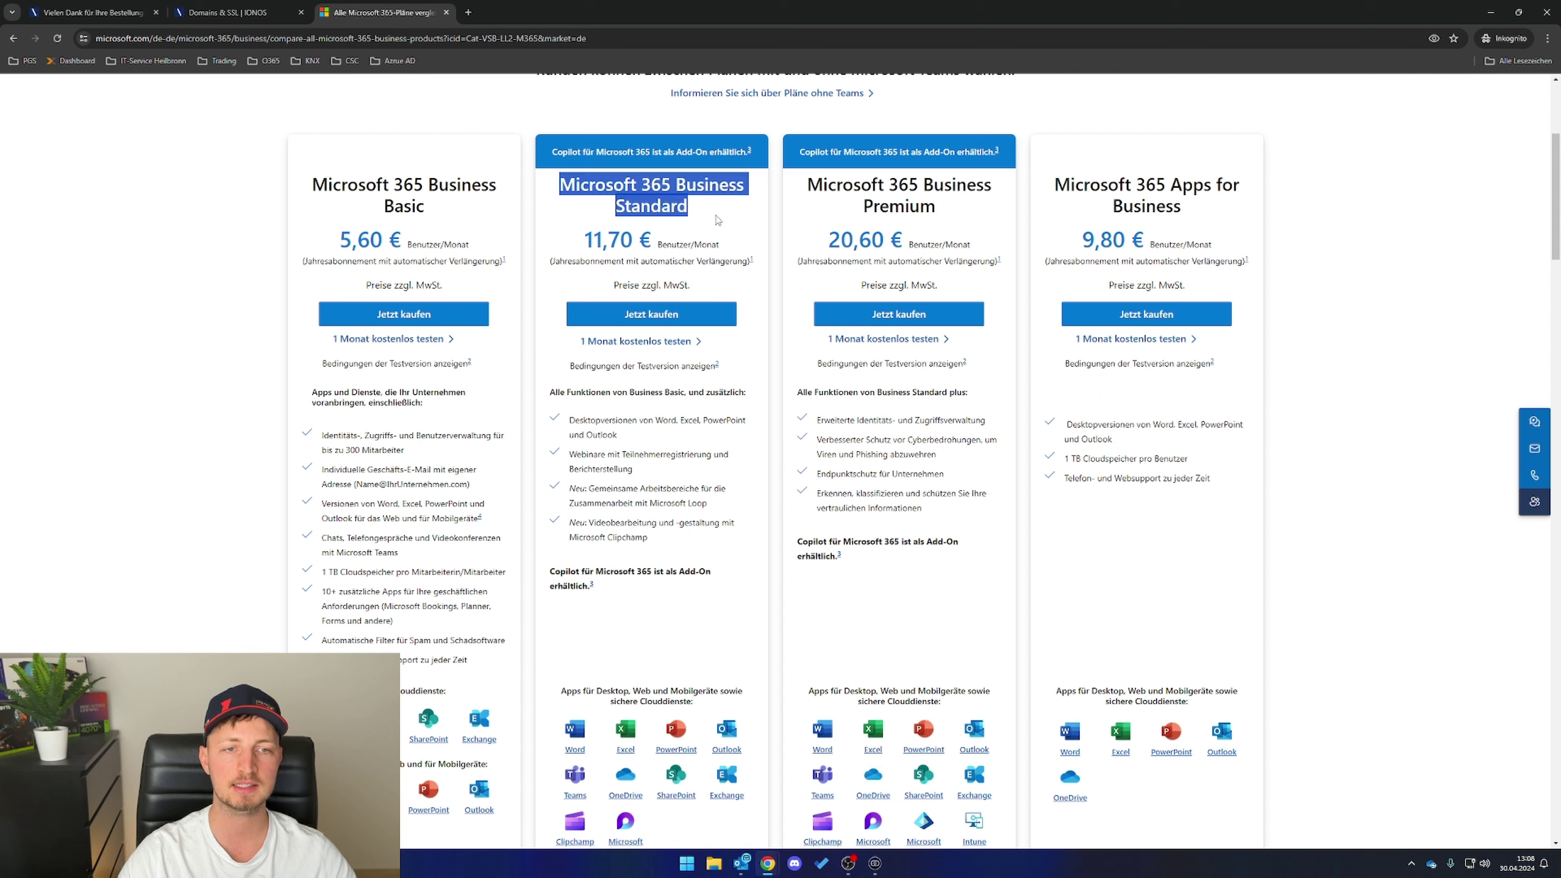
pyautogui.click(621, 198)
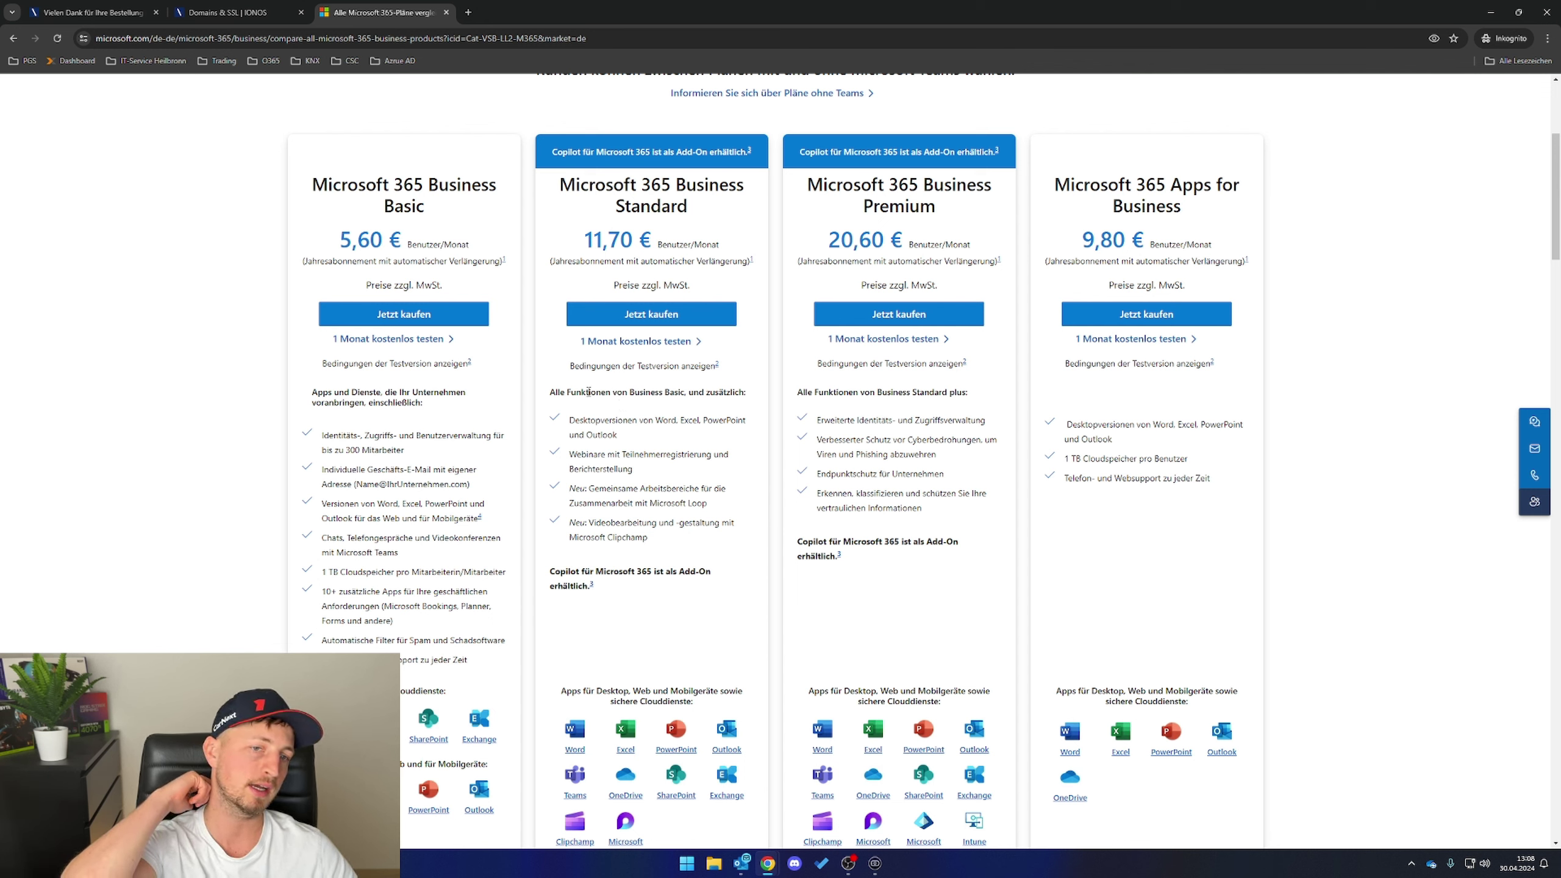
pyautogui.click(613, 341)
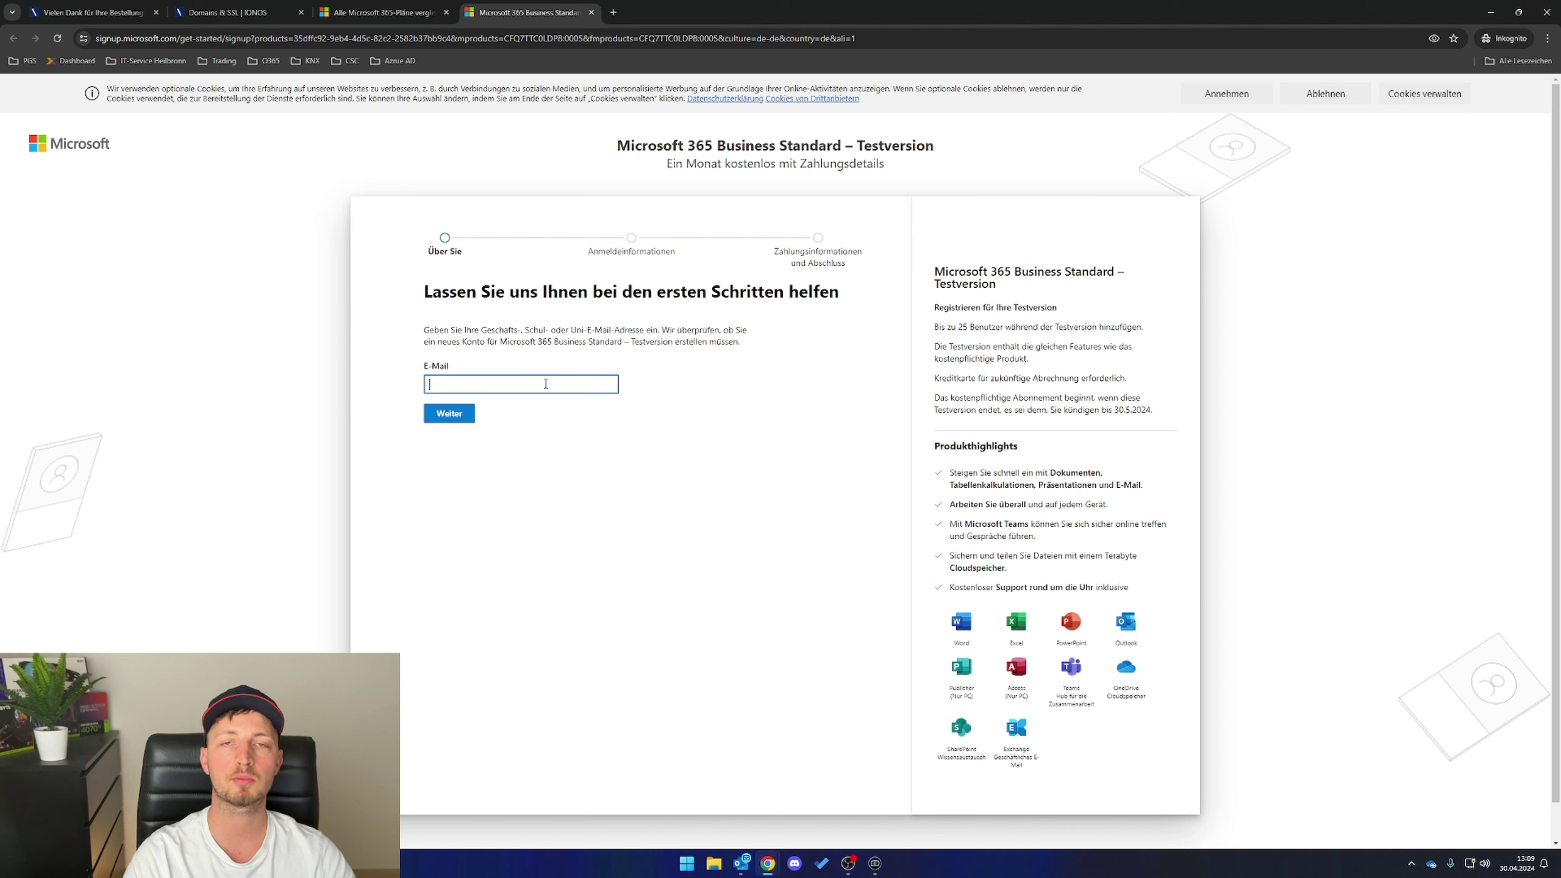
# - Submit the business e-mail address and choose to create a new account
pyautogui.hotkey('ctrl', 'v')
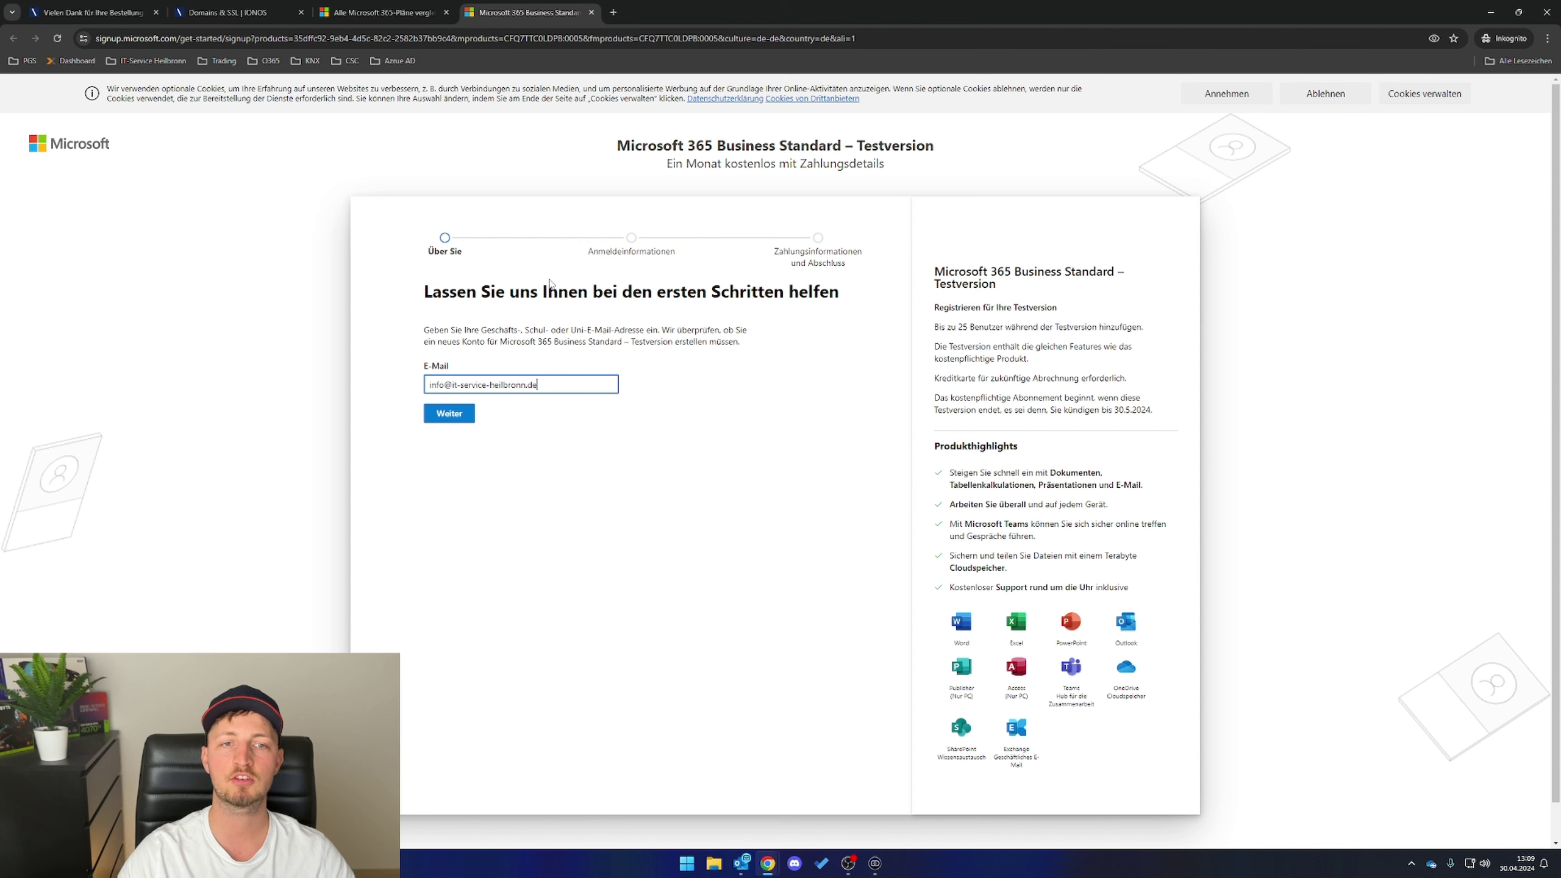
pyautogui.click(444, 414)
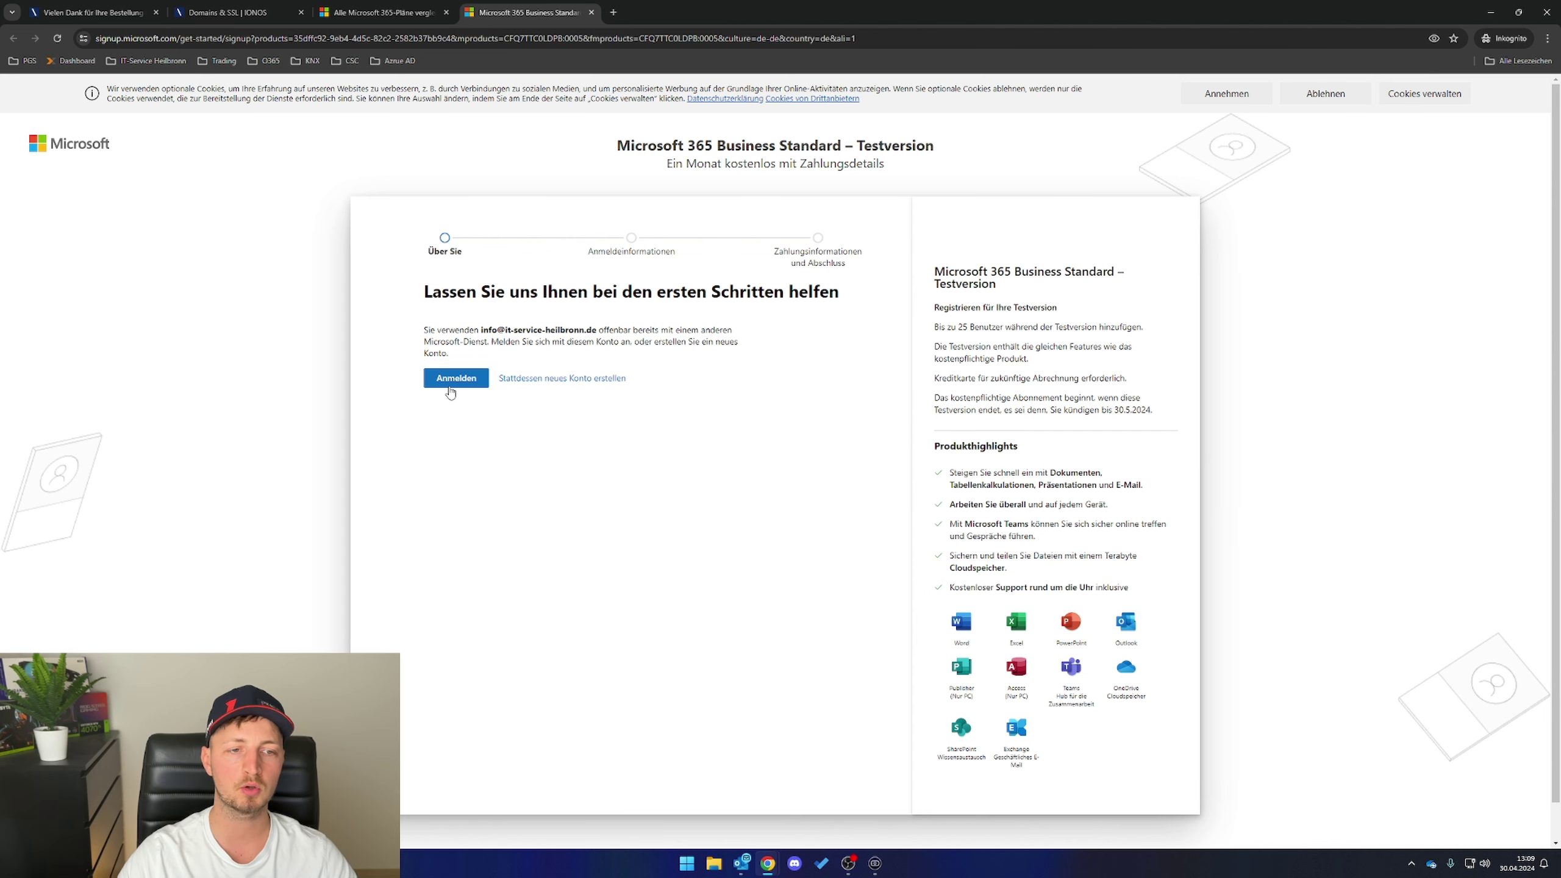
pyautogui.click(555, 378)
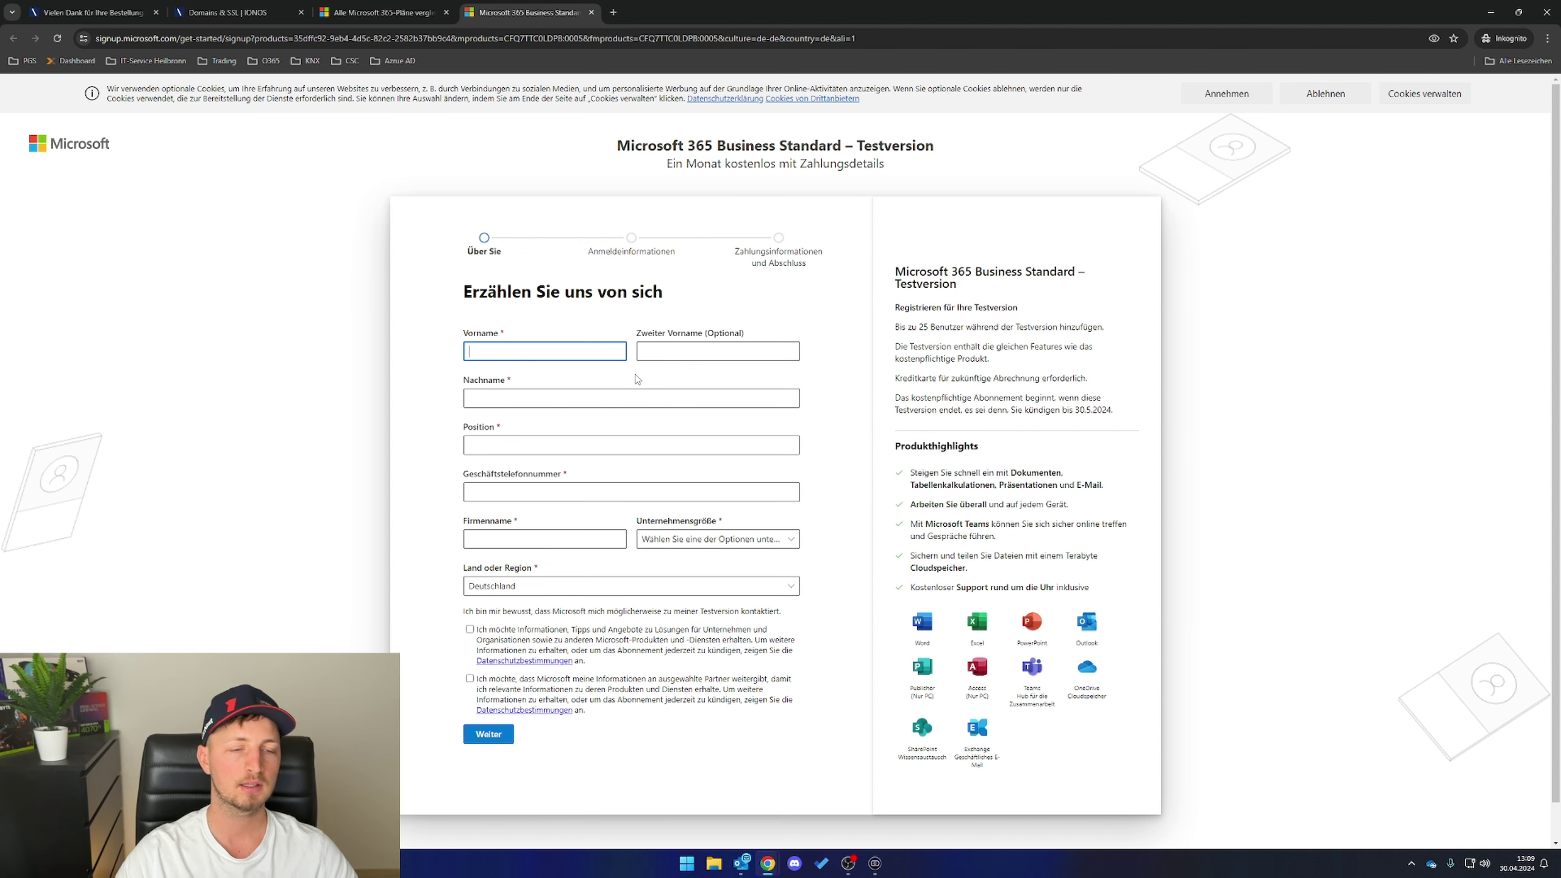
# - Enter the contact's first and last name and job title Inhaber
pyautogui.press('Tab')
pyautogui.press('Tab')
pyautogui.press('Tab')
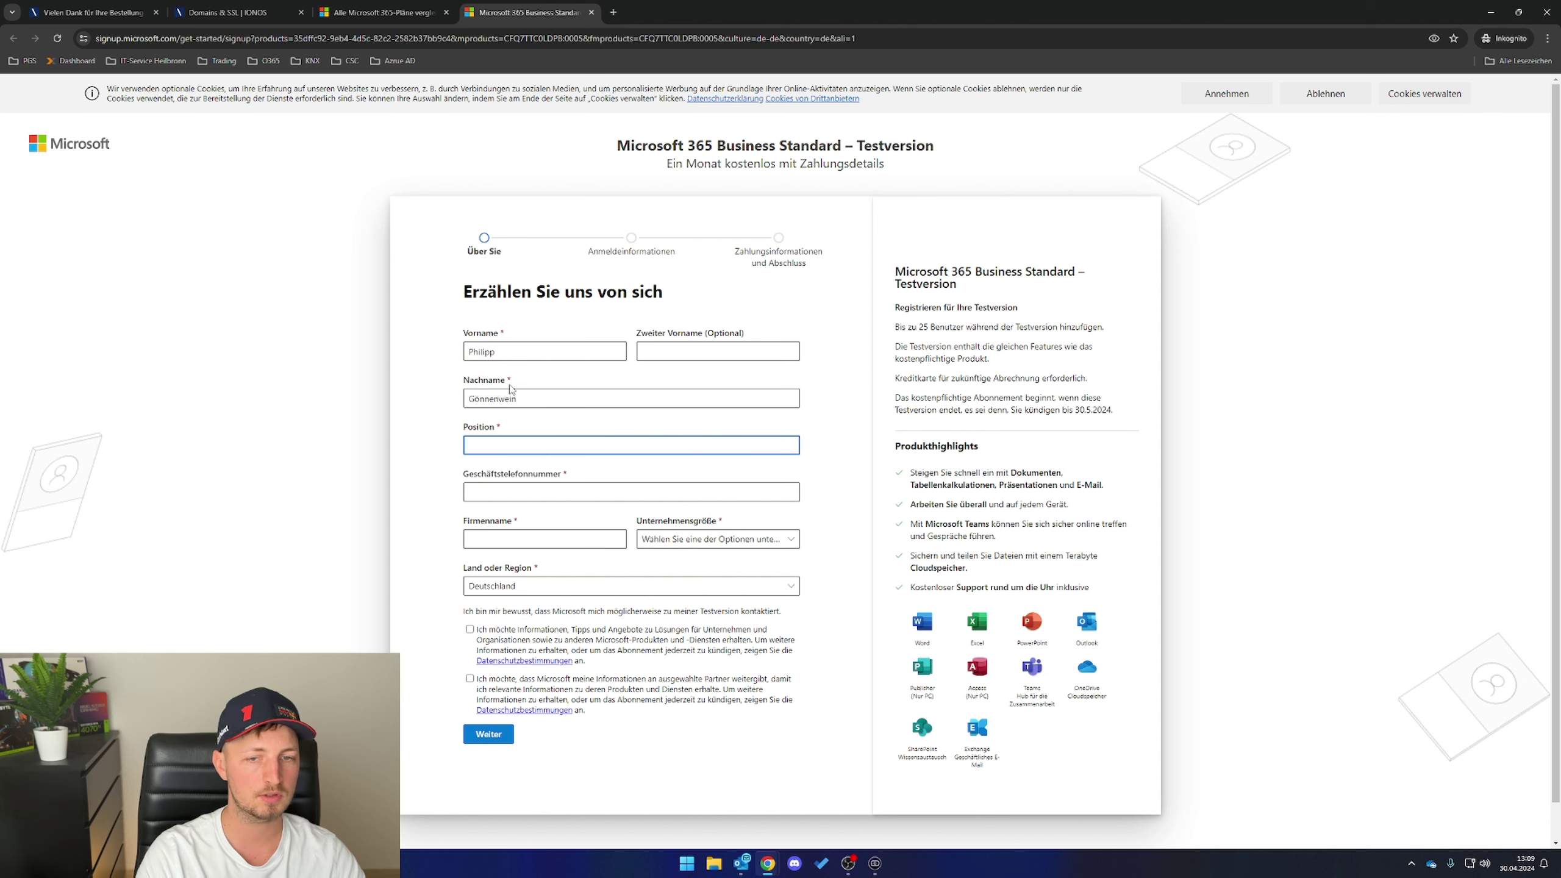
pyautogui.write('Inhaber')
pyautogui.press('Tab')
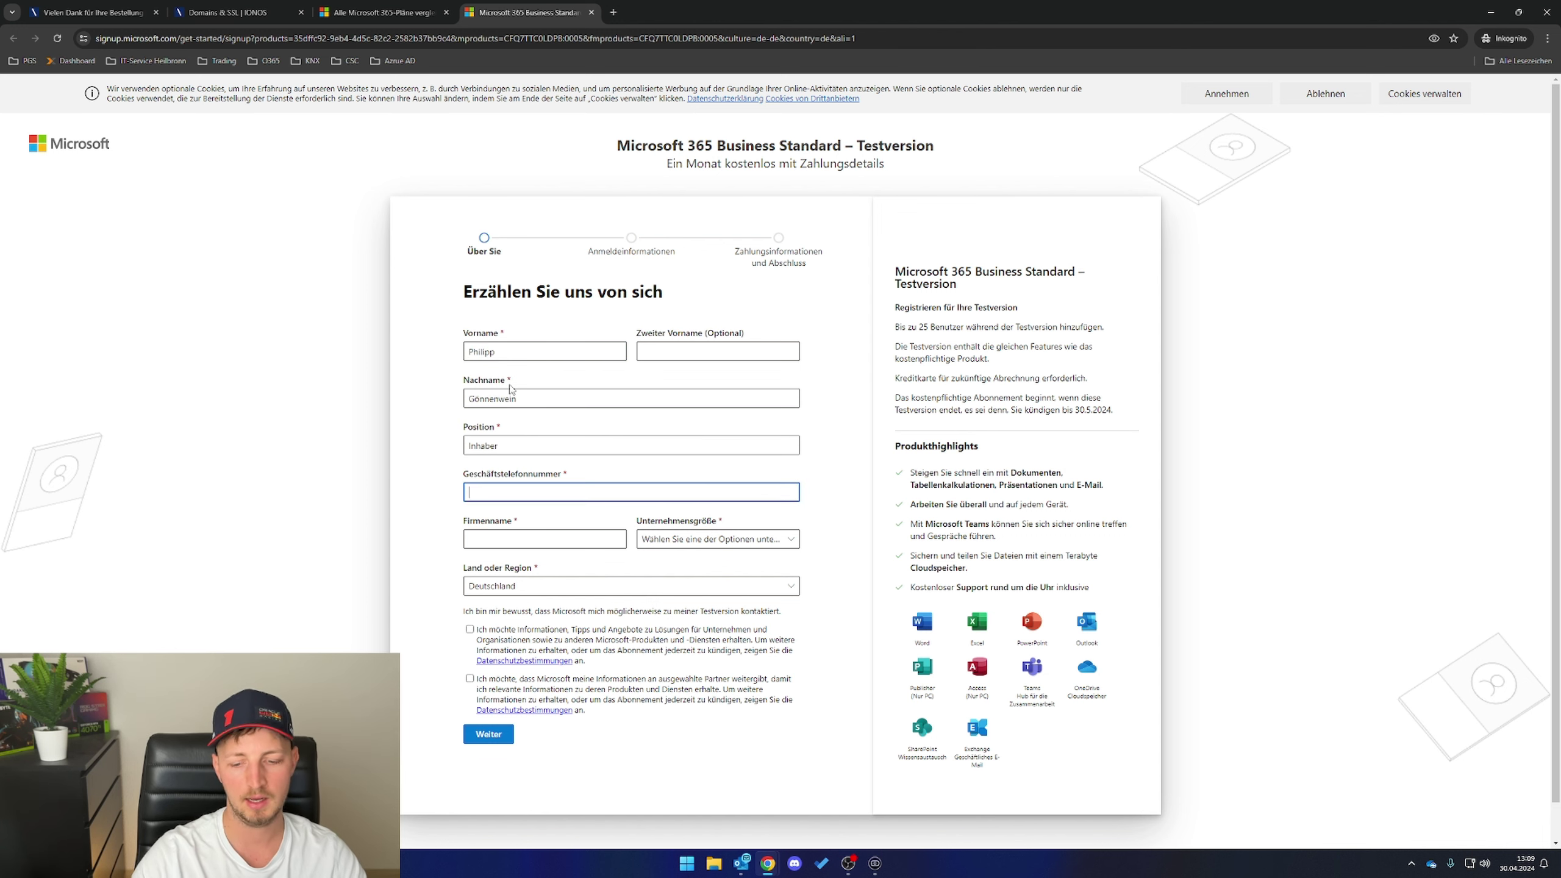
# - Add the business phone, company ItechPG and company size 2-4 Personen, then continue
pyautogui.press('Tab')
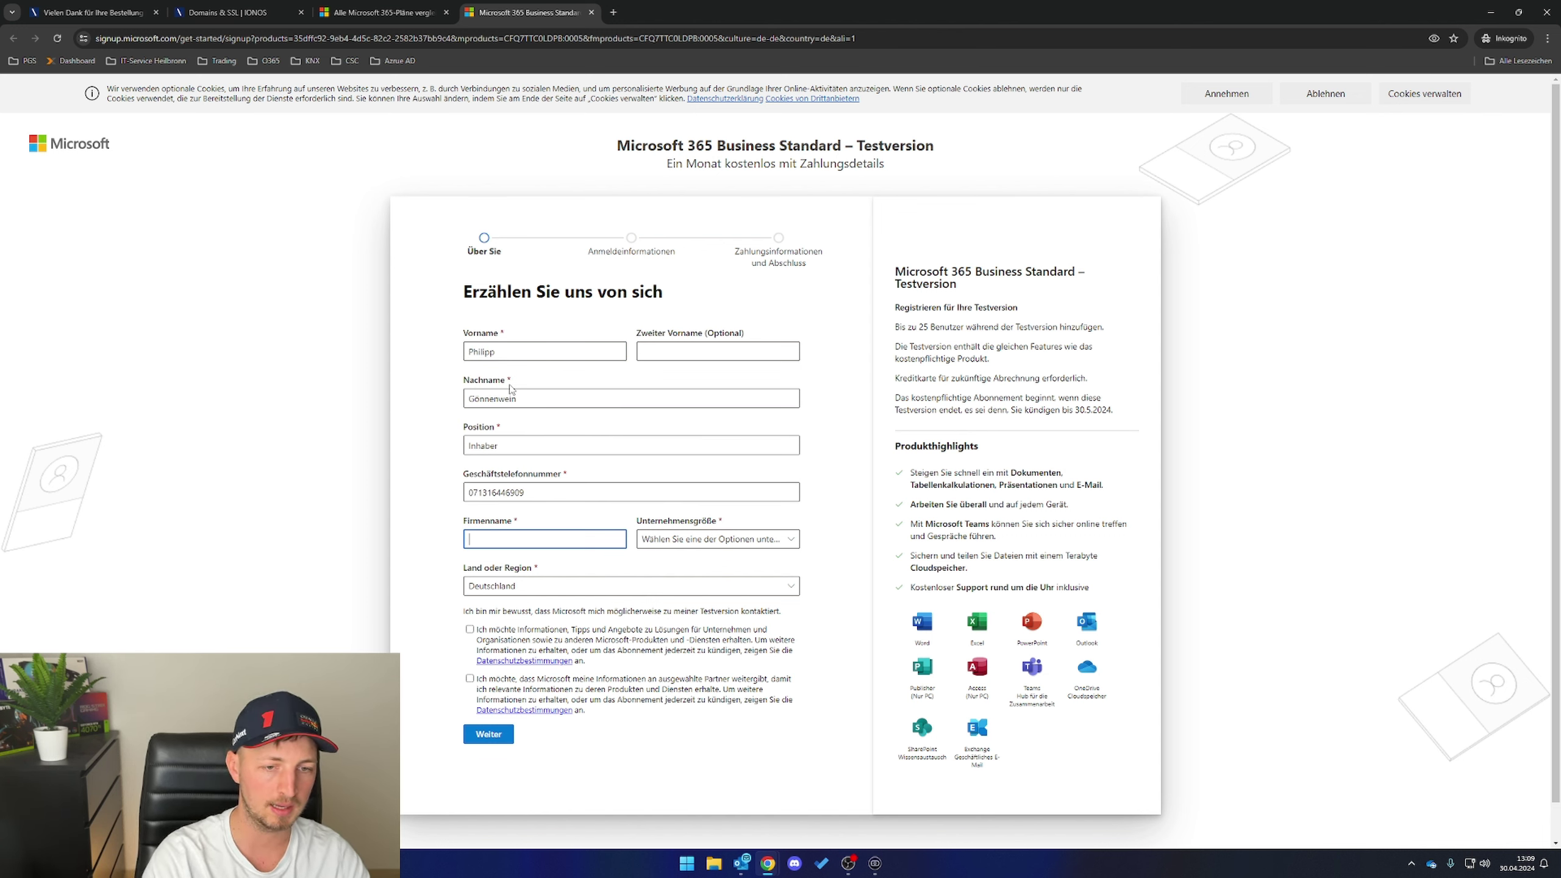
pyautogui.write('ItechPG')
pyautogui.click(718, 538)
pyautogui.click(697, 609)
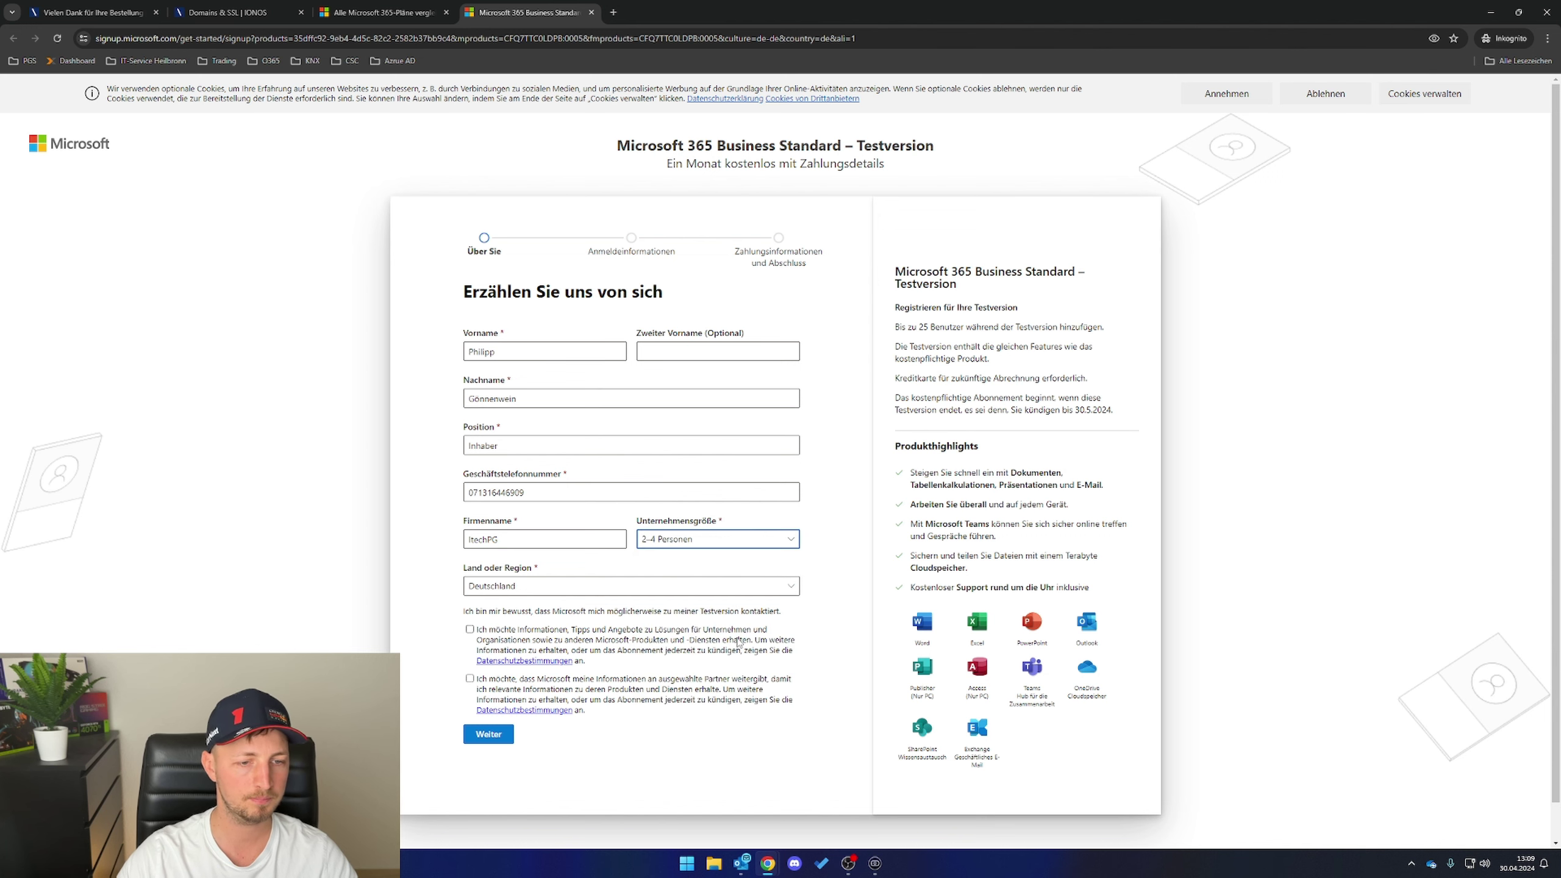
pyautogui.click(489, 734)
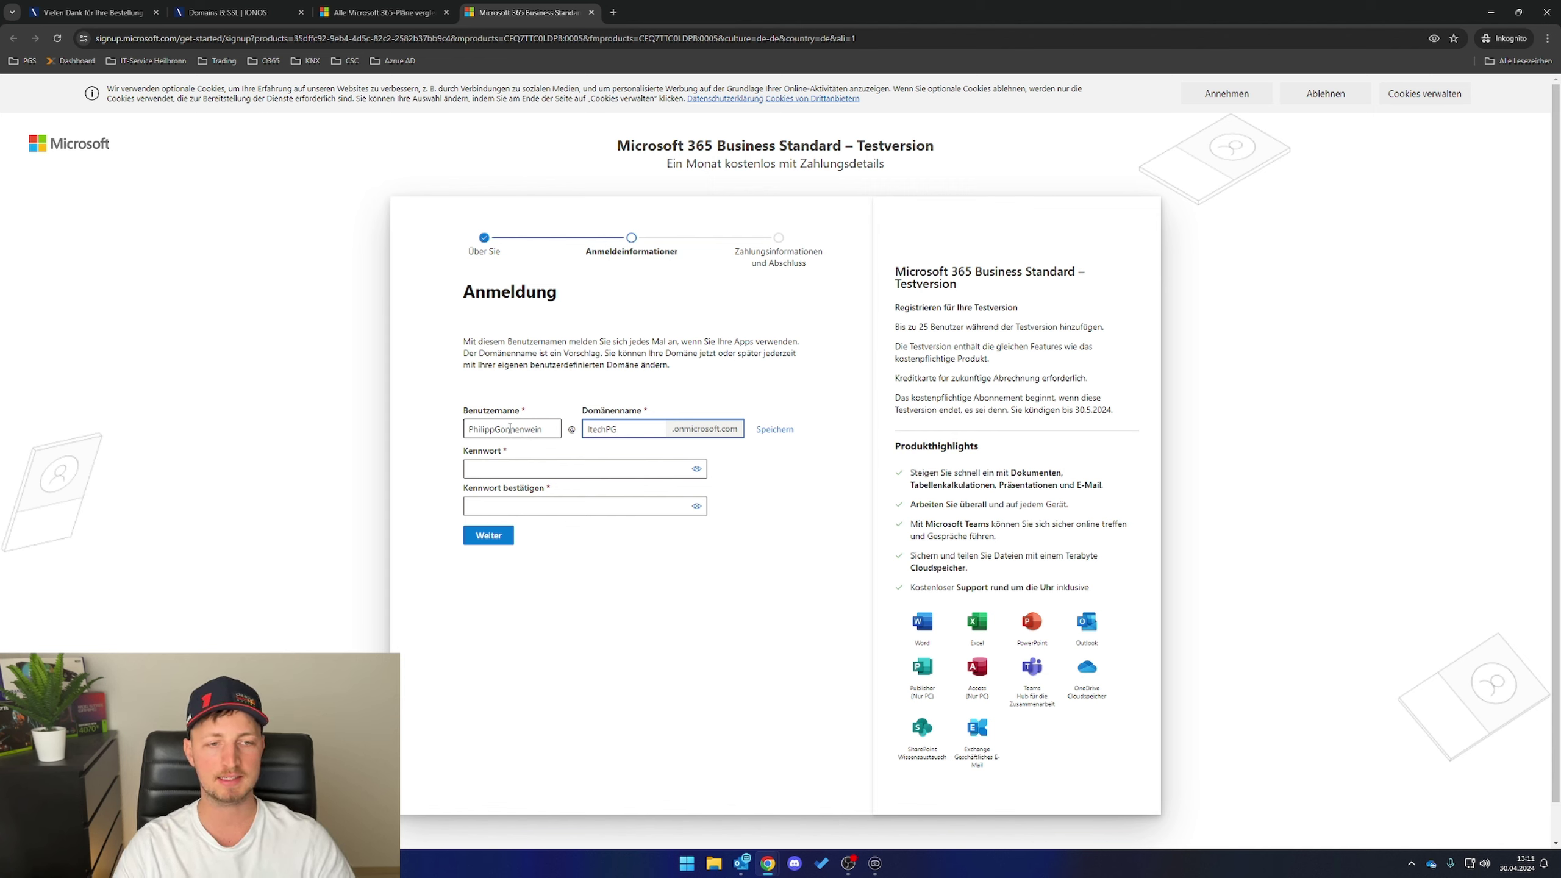
# - Set username admin on ItechPG.onmicrosoft.com, enter the account password and create the account
pyautogui.doubleClick(532, 428)
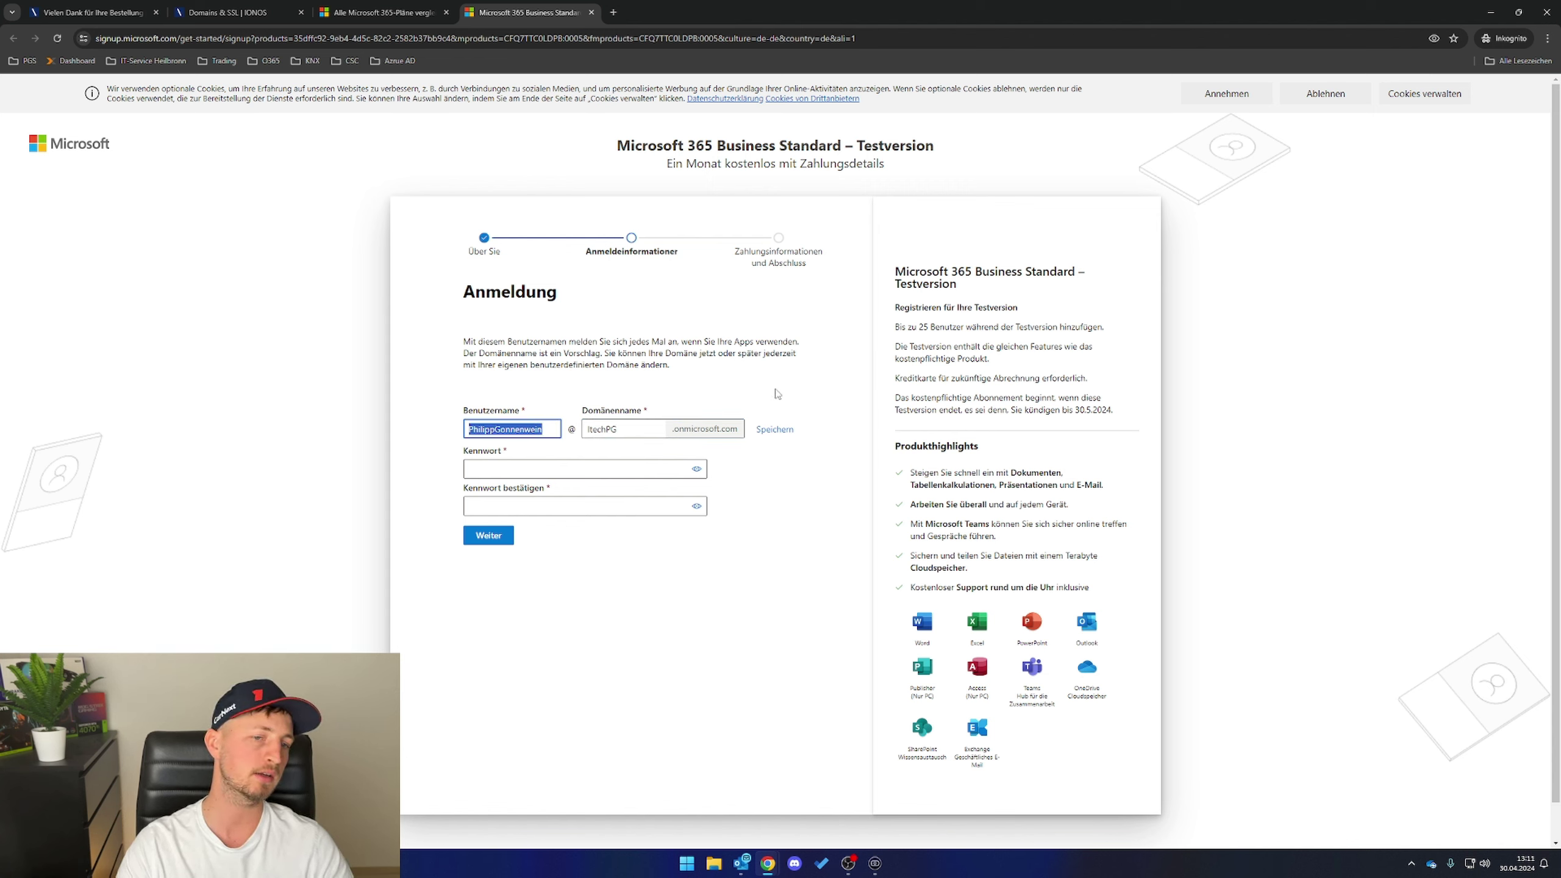
pyautogui.press('BackSpace')
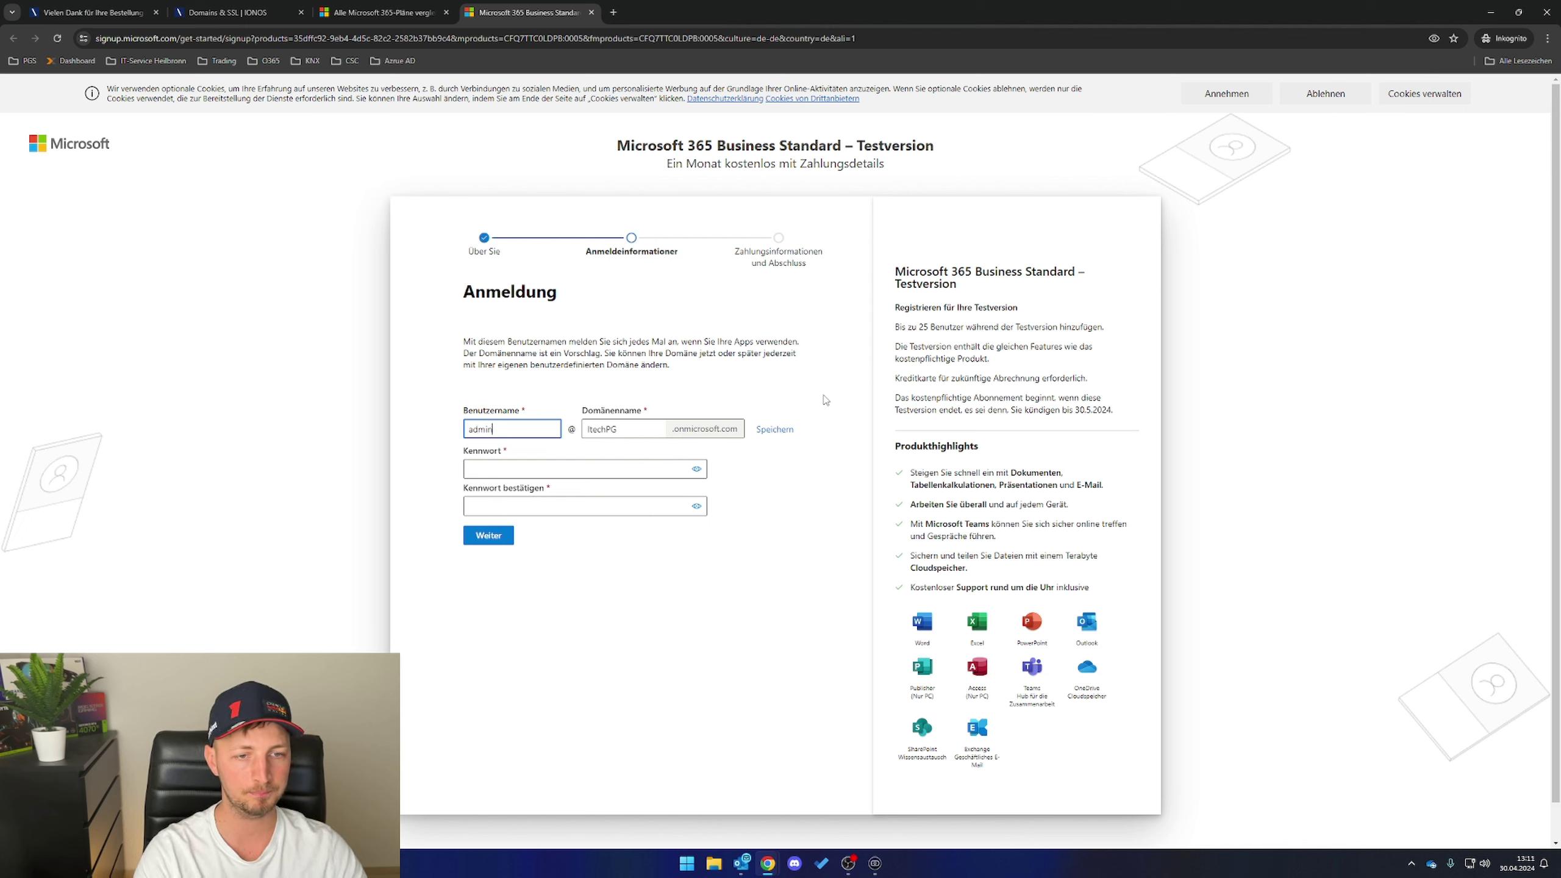
pyautogui.doubleClick(590, 430)
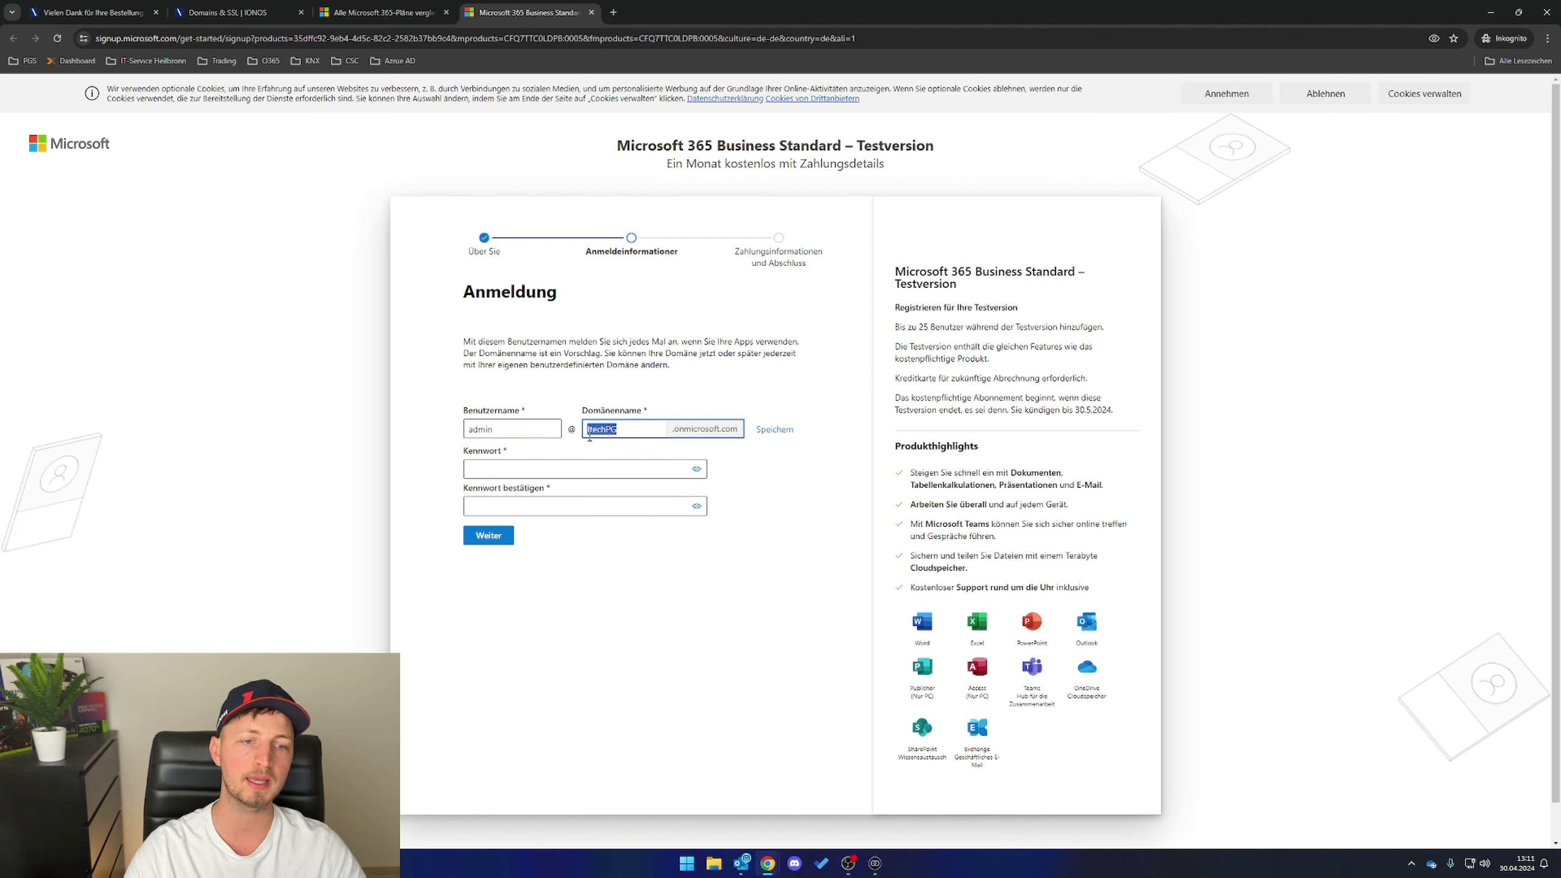
pyautogui.click(705, 404)
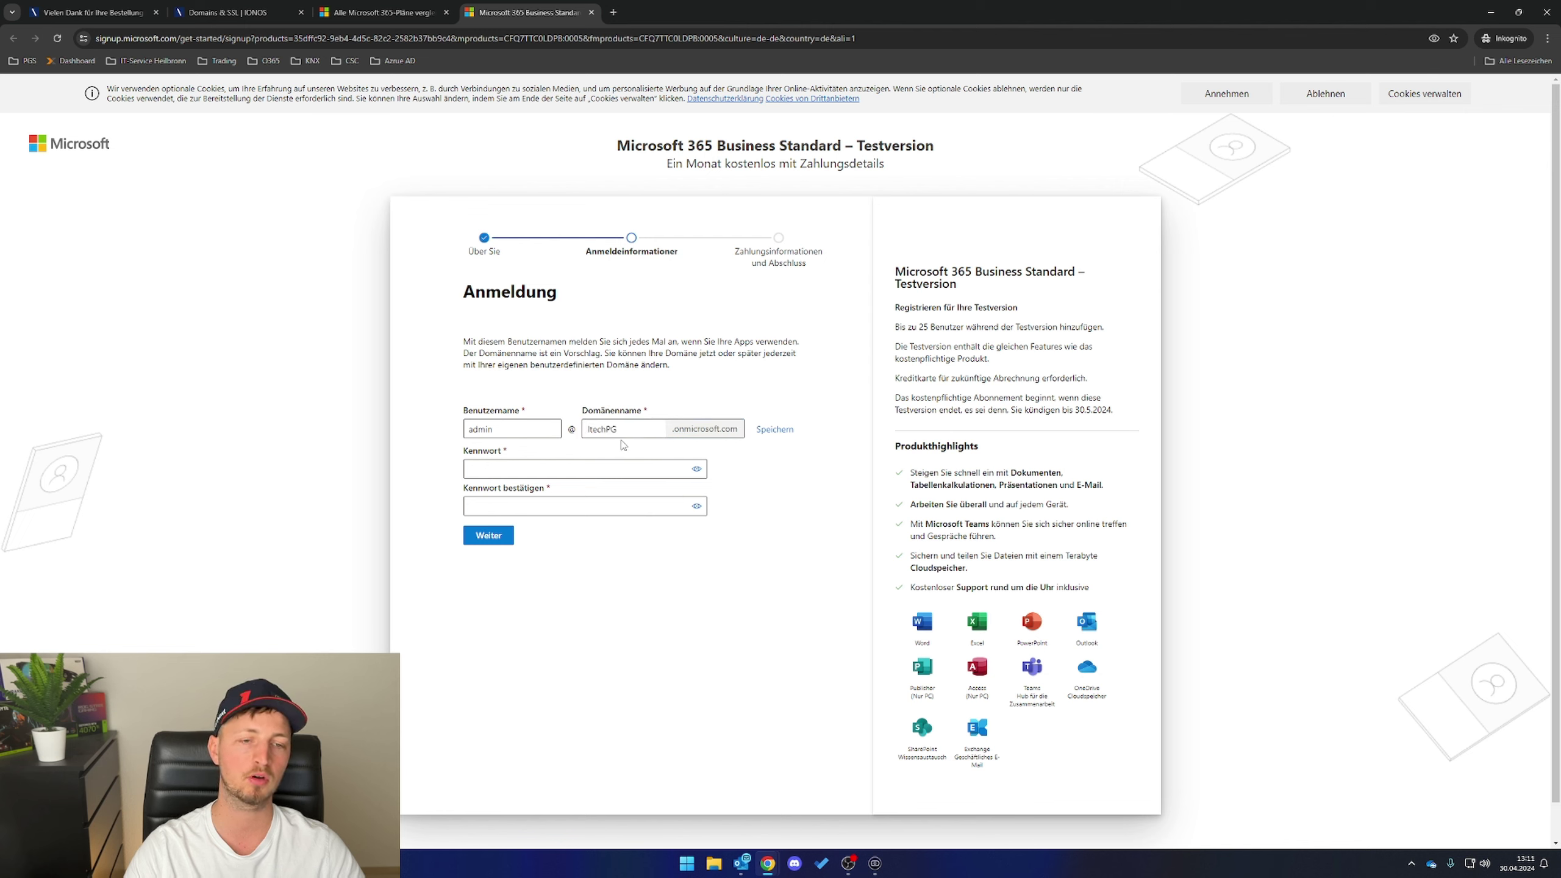
pyautogui.click(627, 431)
pyautogui.click(589, 466)
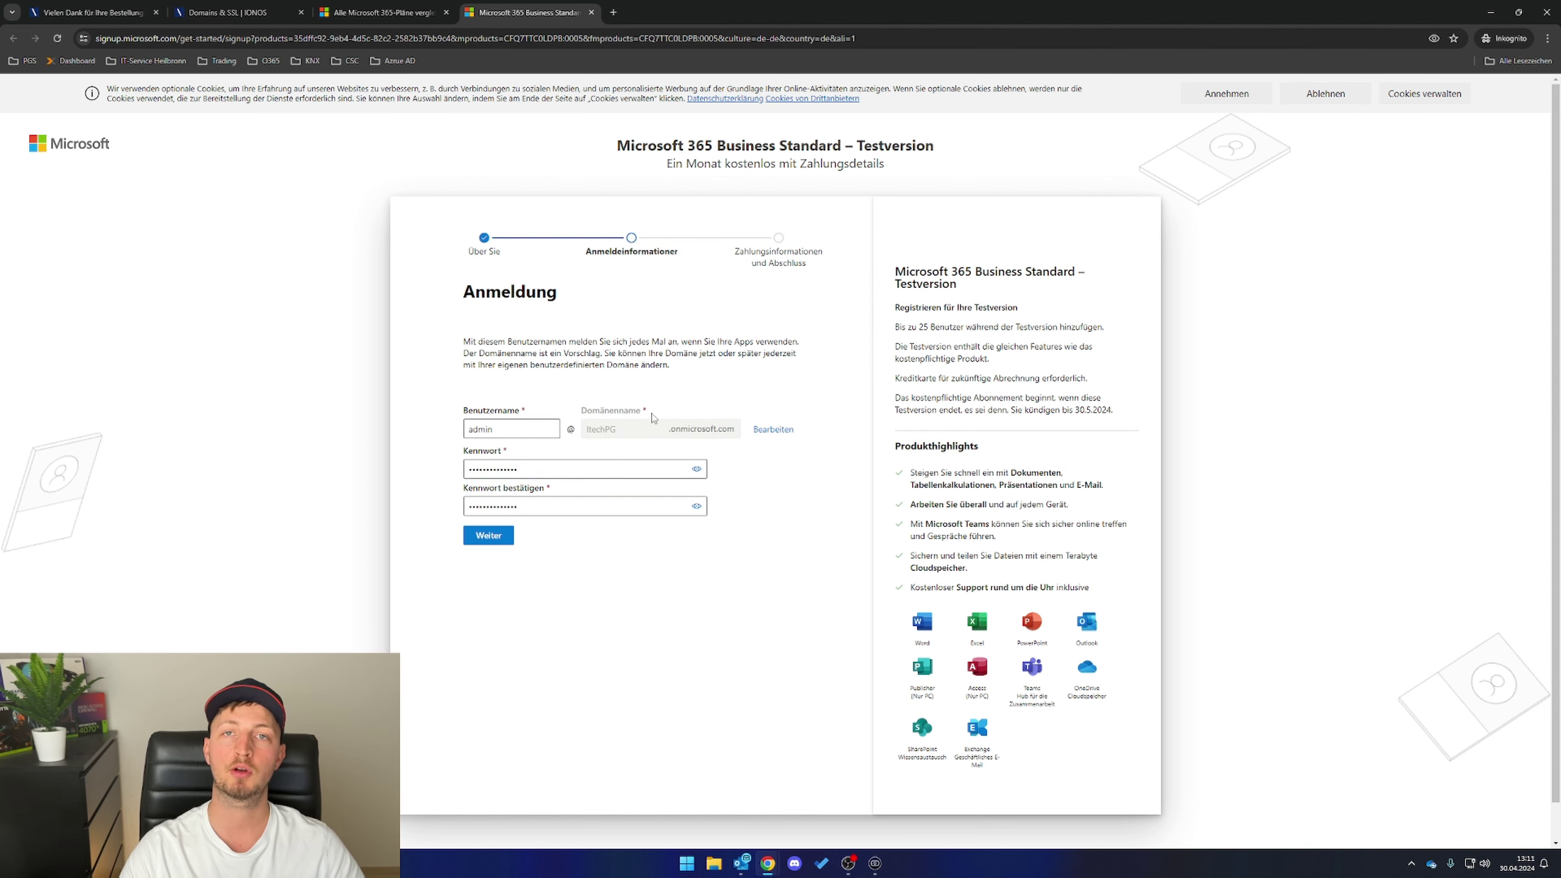
pyautogui.click(496, 541)
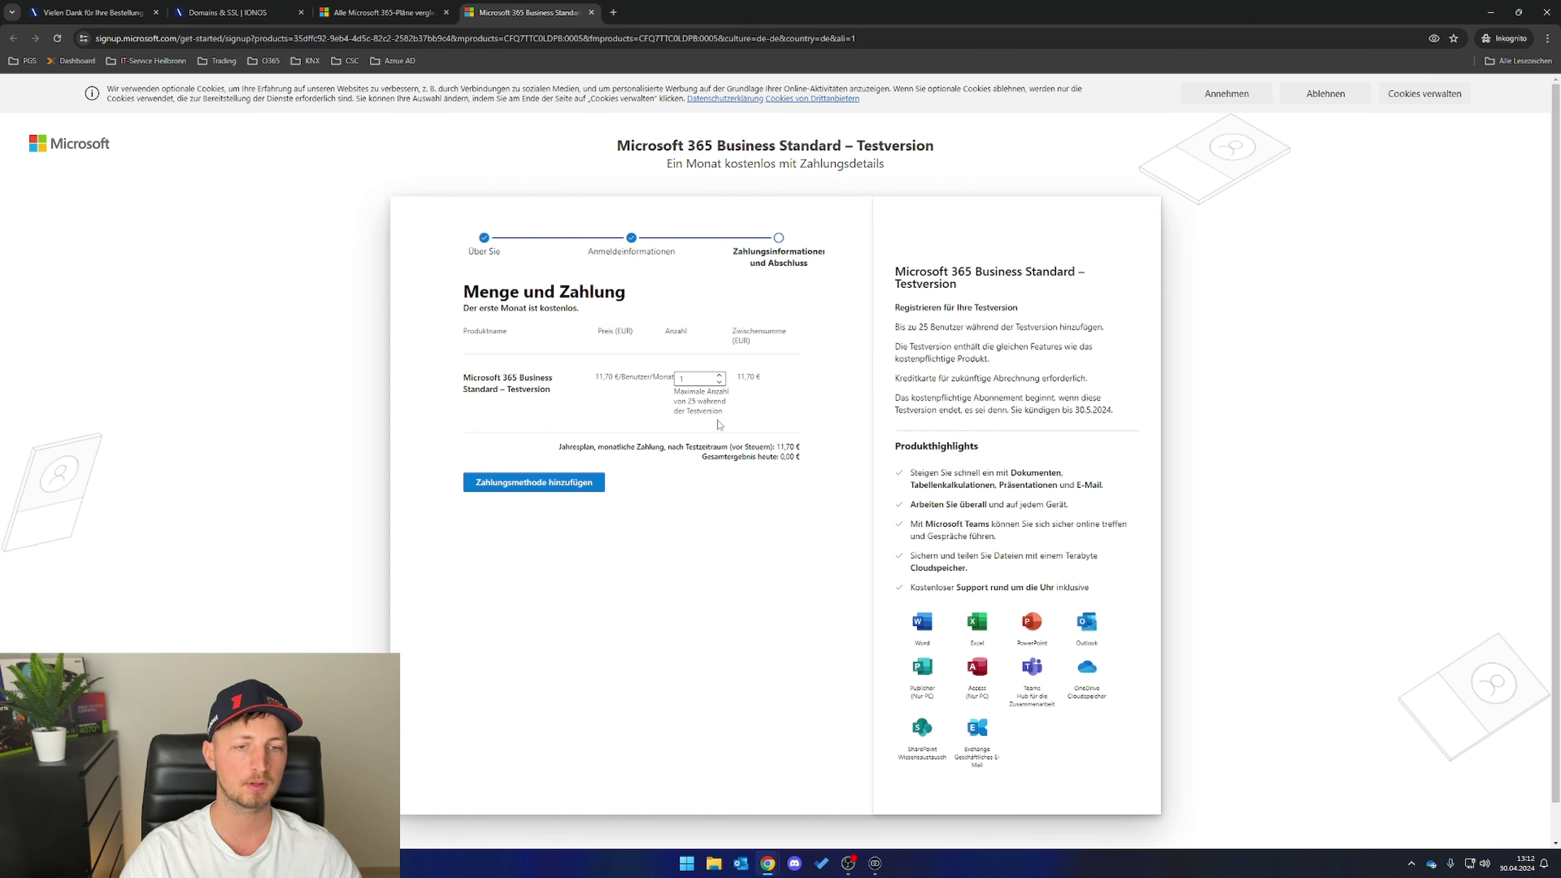
# - Set the licence quantity to 3, update the totals and add a payment method
pyautogui.click(720, 375)
pyautogui.click(719, 375)
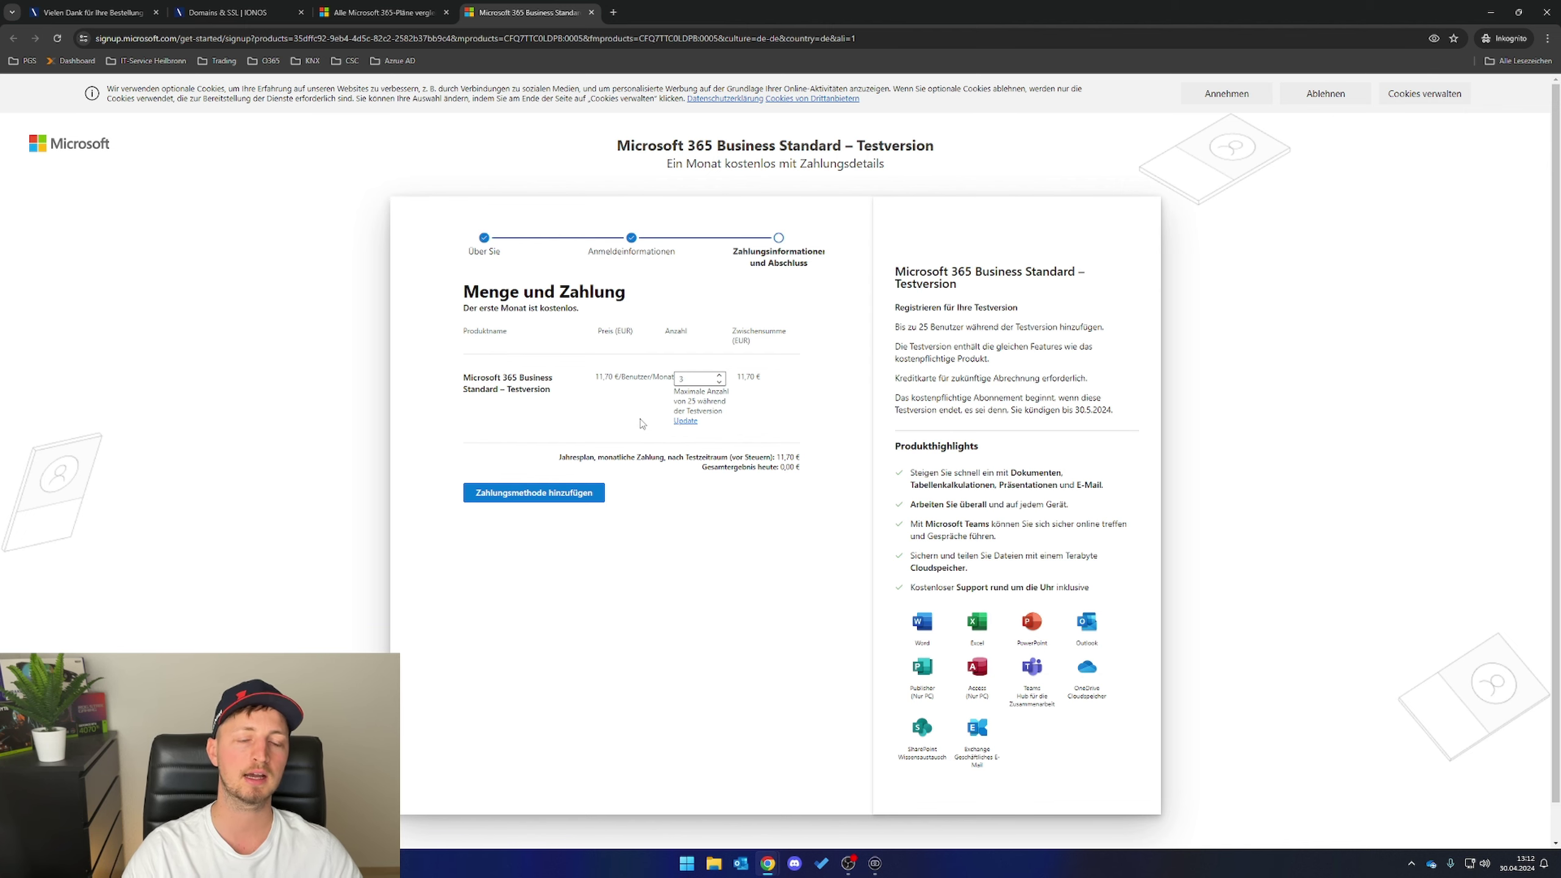
pyautogui.click(686, 422)
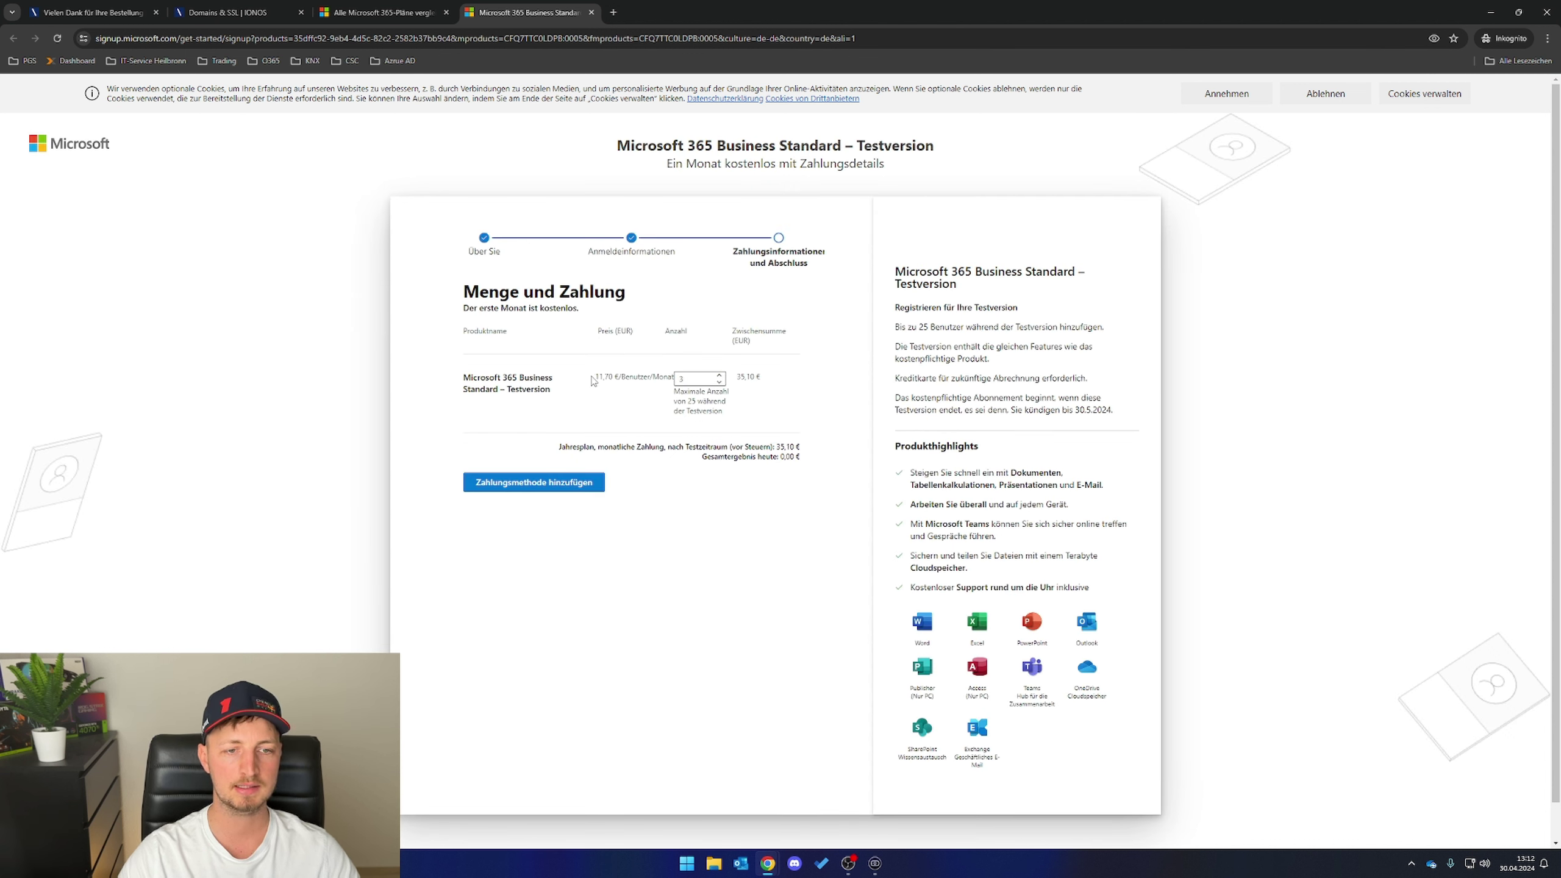
pyautogui.moveTo(622, 379)
pyautogui.mouseDown()
pyautogui.moveTo(466, 386)
pyautogui.moveTo(622, 380)
pyautogui.mouseUp()
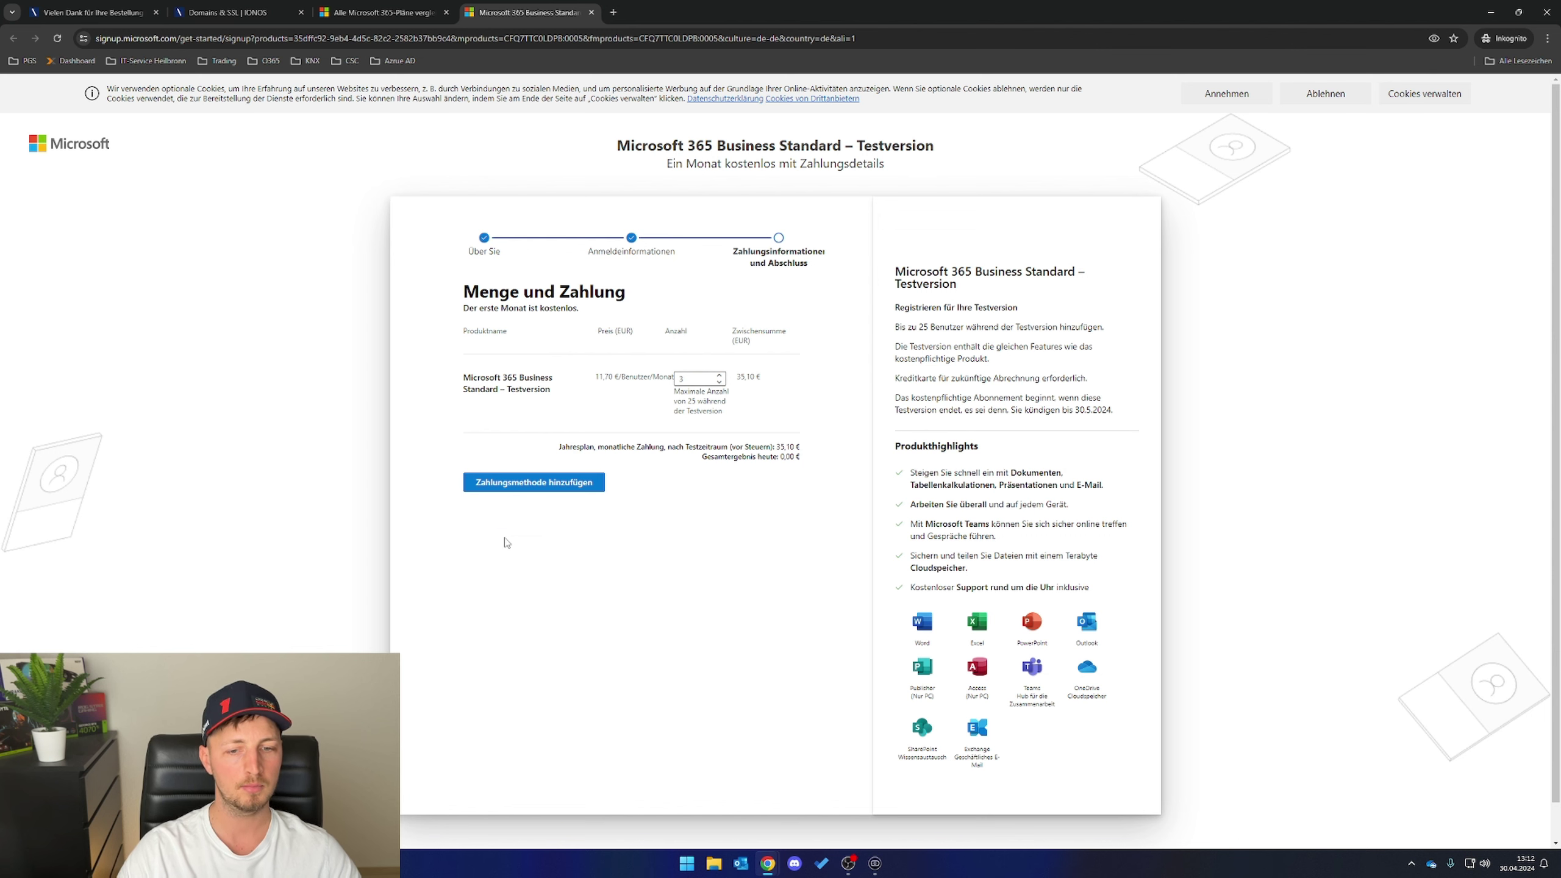
pyautogui.click(541, 486)
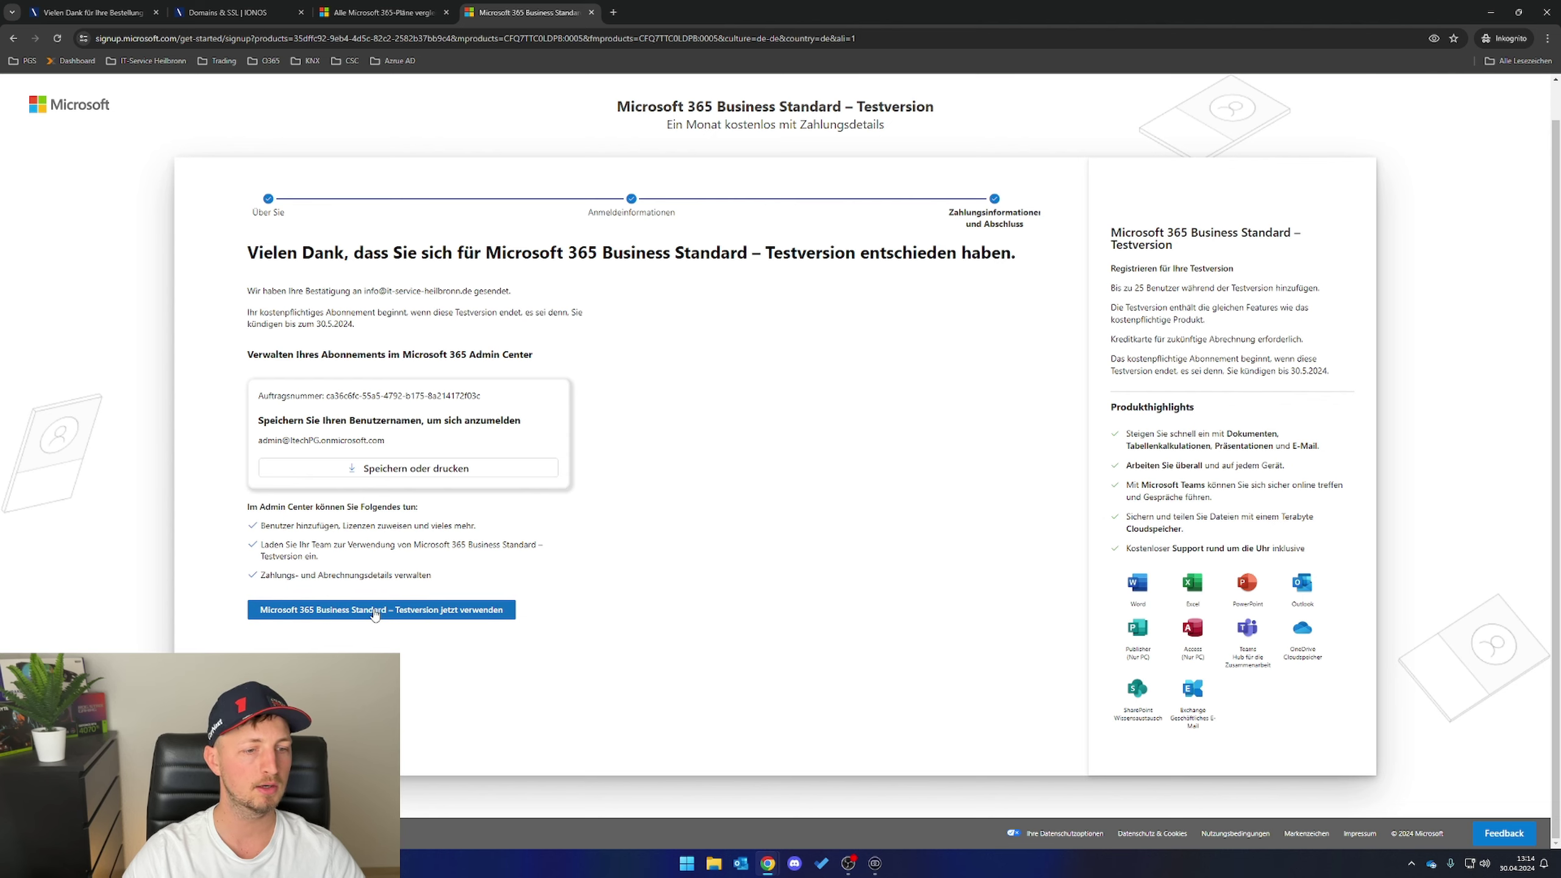
# - Start using the Business Standard trial and finish the wizard with no users added
pyautogui.click(373, 610)
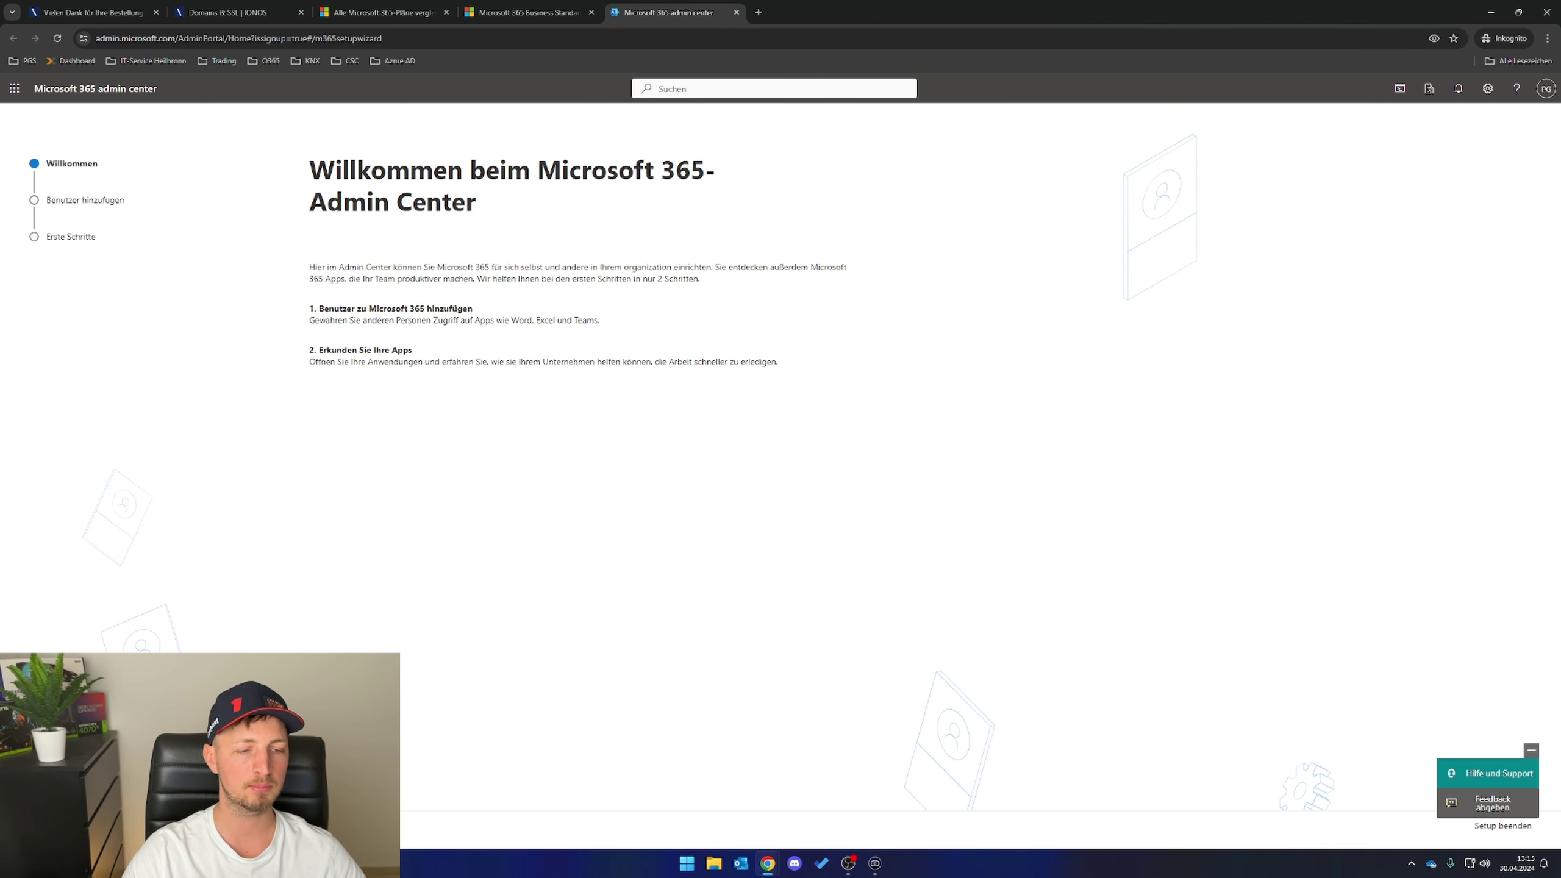
pyautogui.click(404, 826)
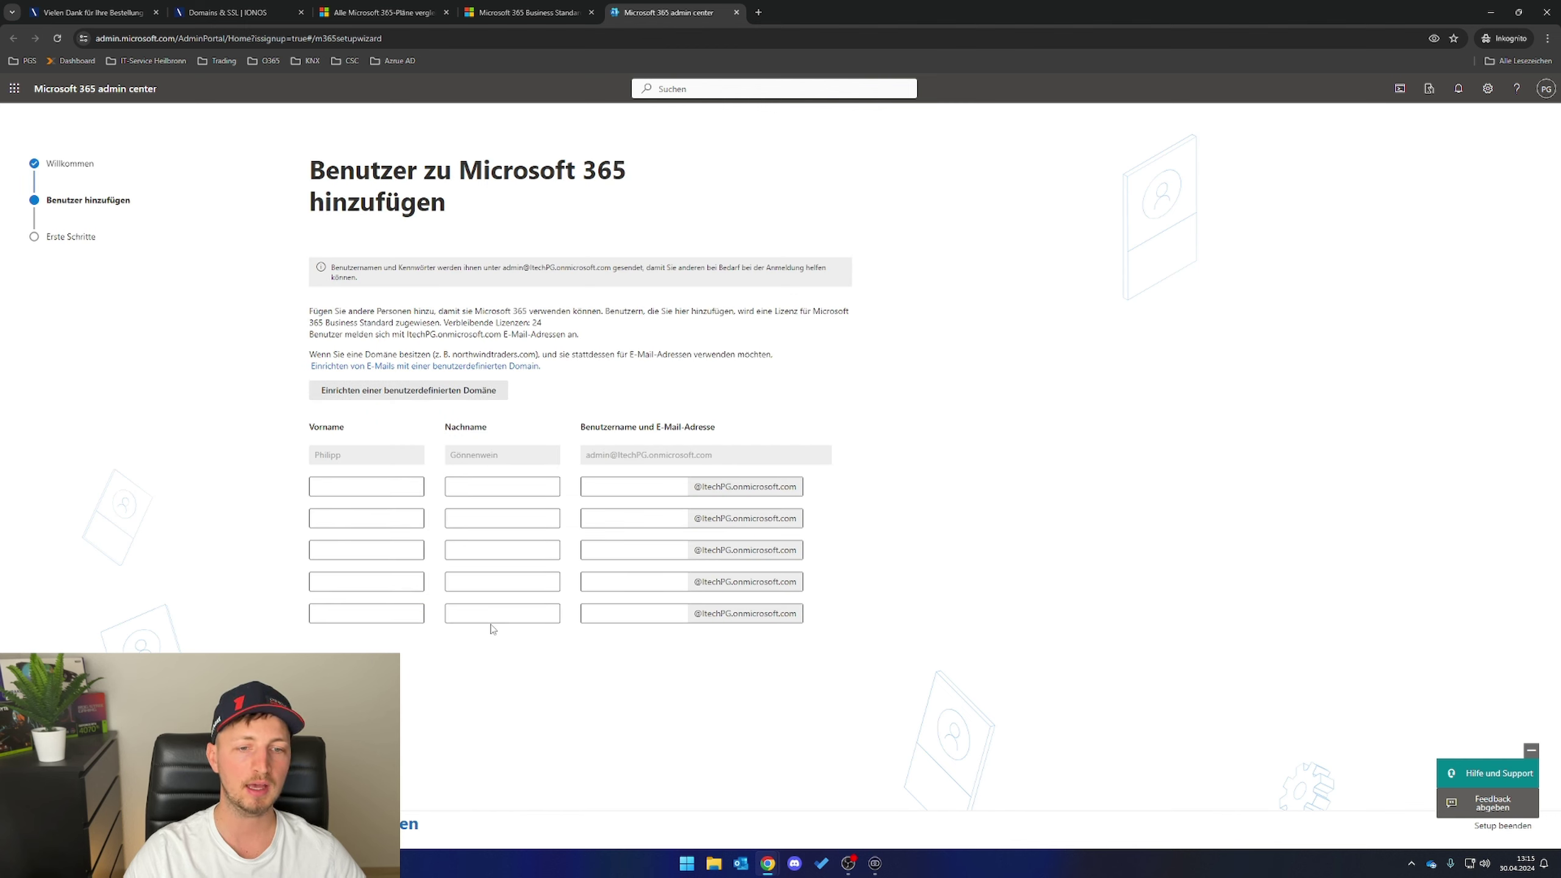
pyautogui.moveTo(683, 494)
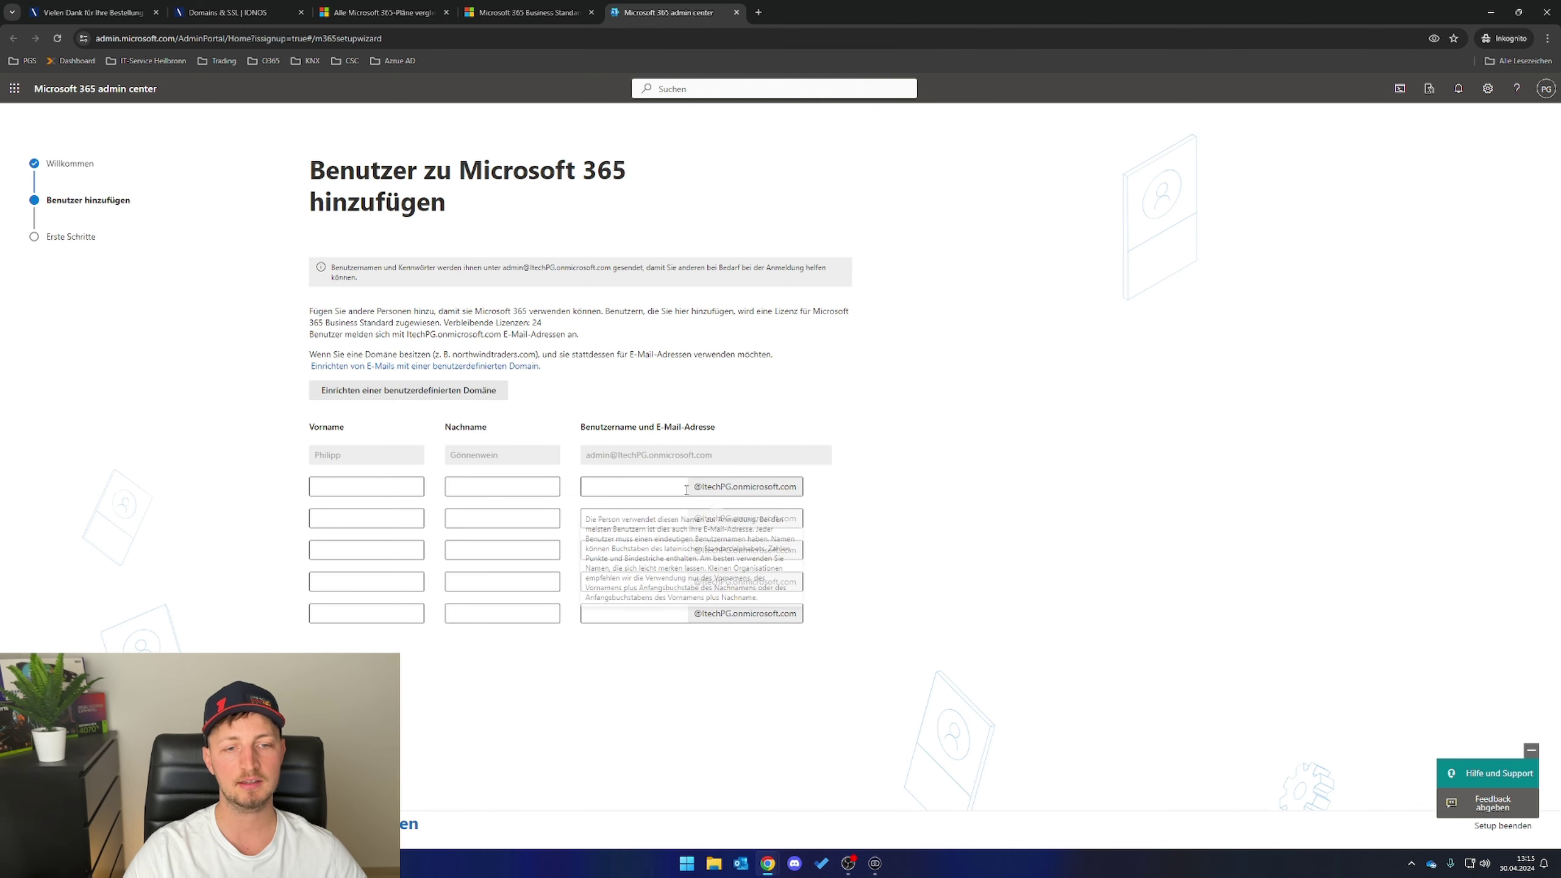
pyautogui.moveTo(696, 494); pyautogui.dragTo(802, 489)
pyautogui.click(906, 394)
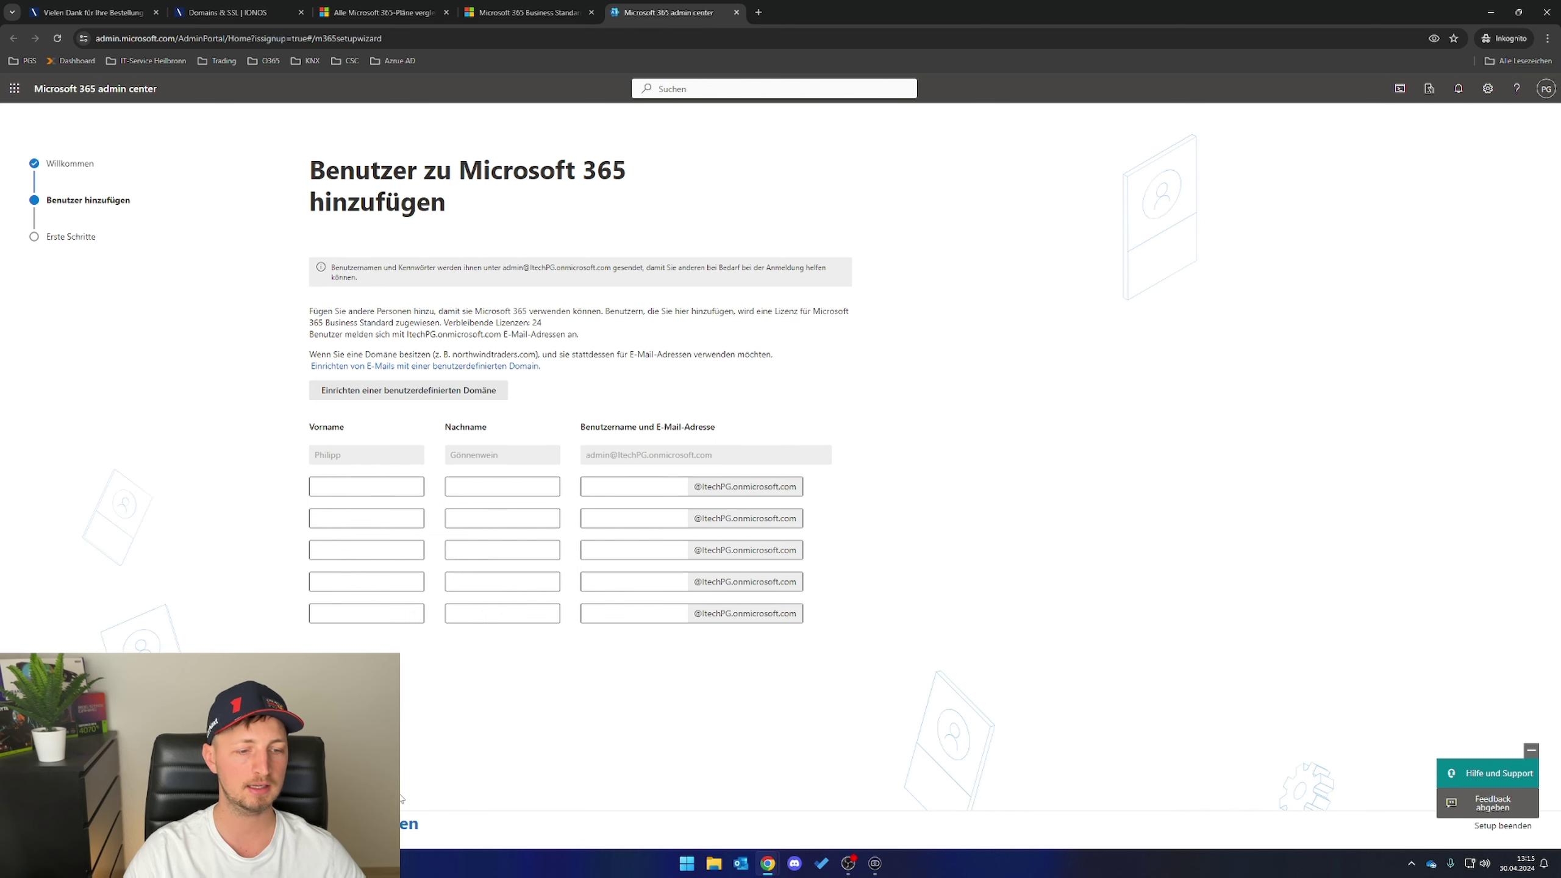
pyautogui.click(409, 824)
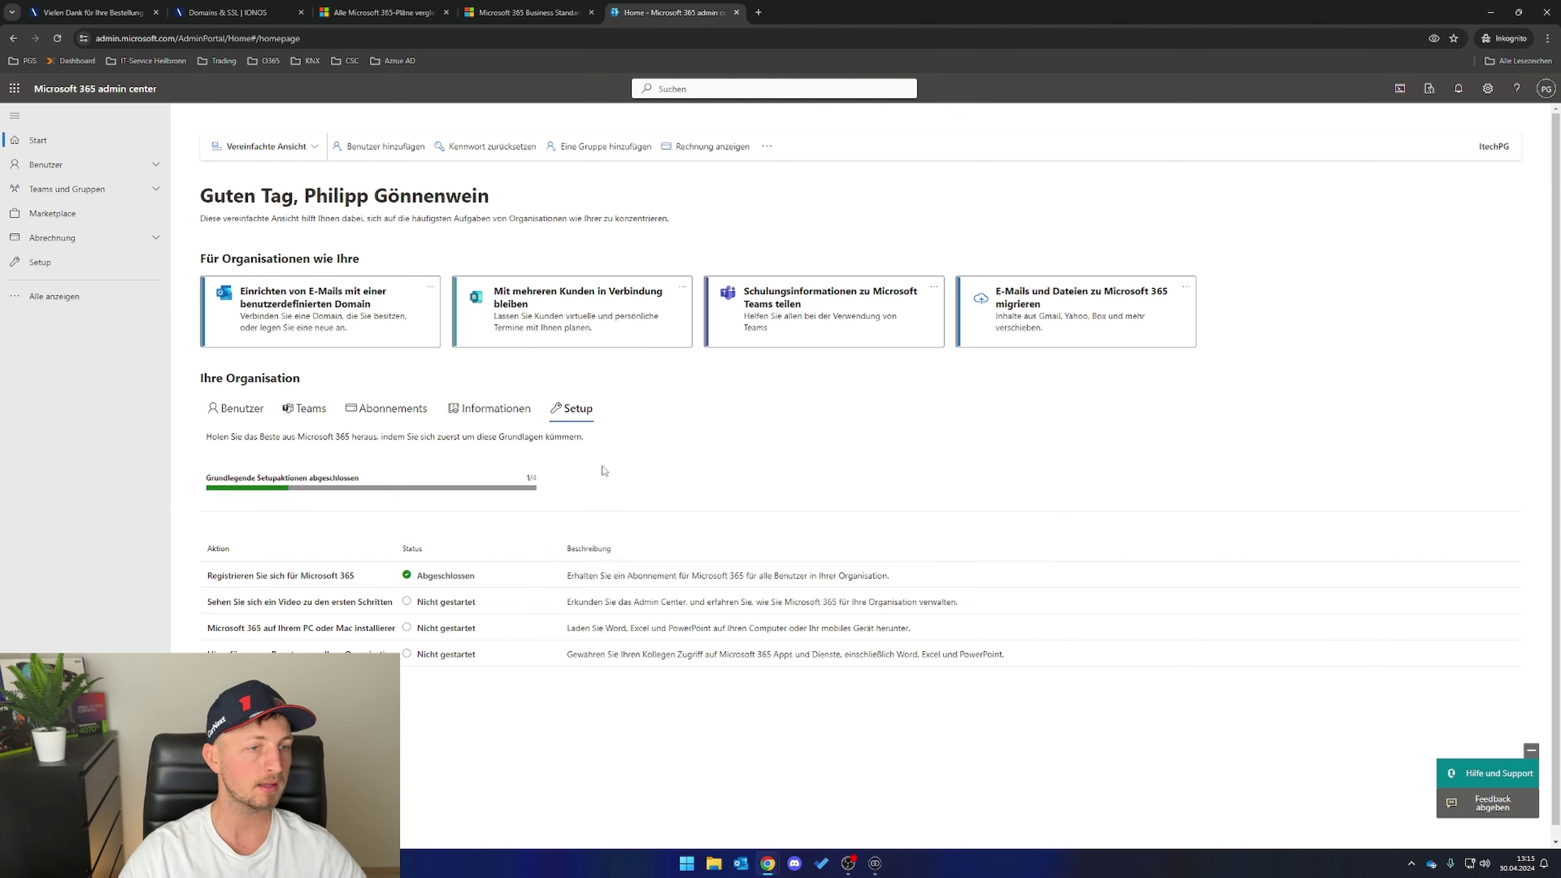
# - Open the Domänen page under Einstellungen, which lists only ItechPG.onmicrosoft.com
pyautogui.click(54, 297)
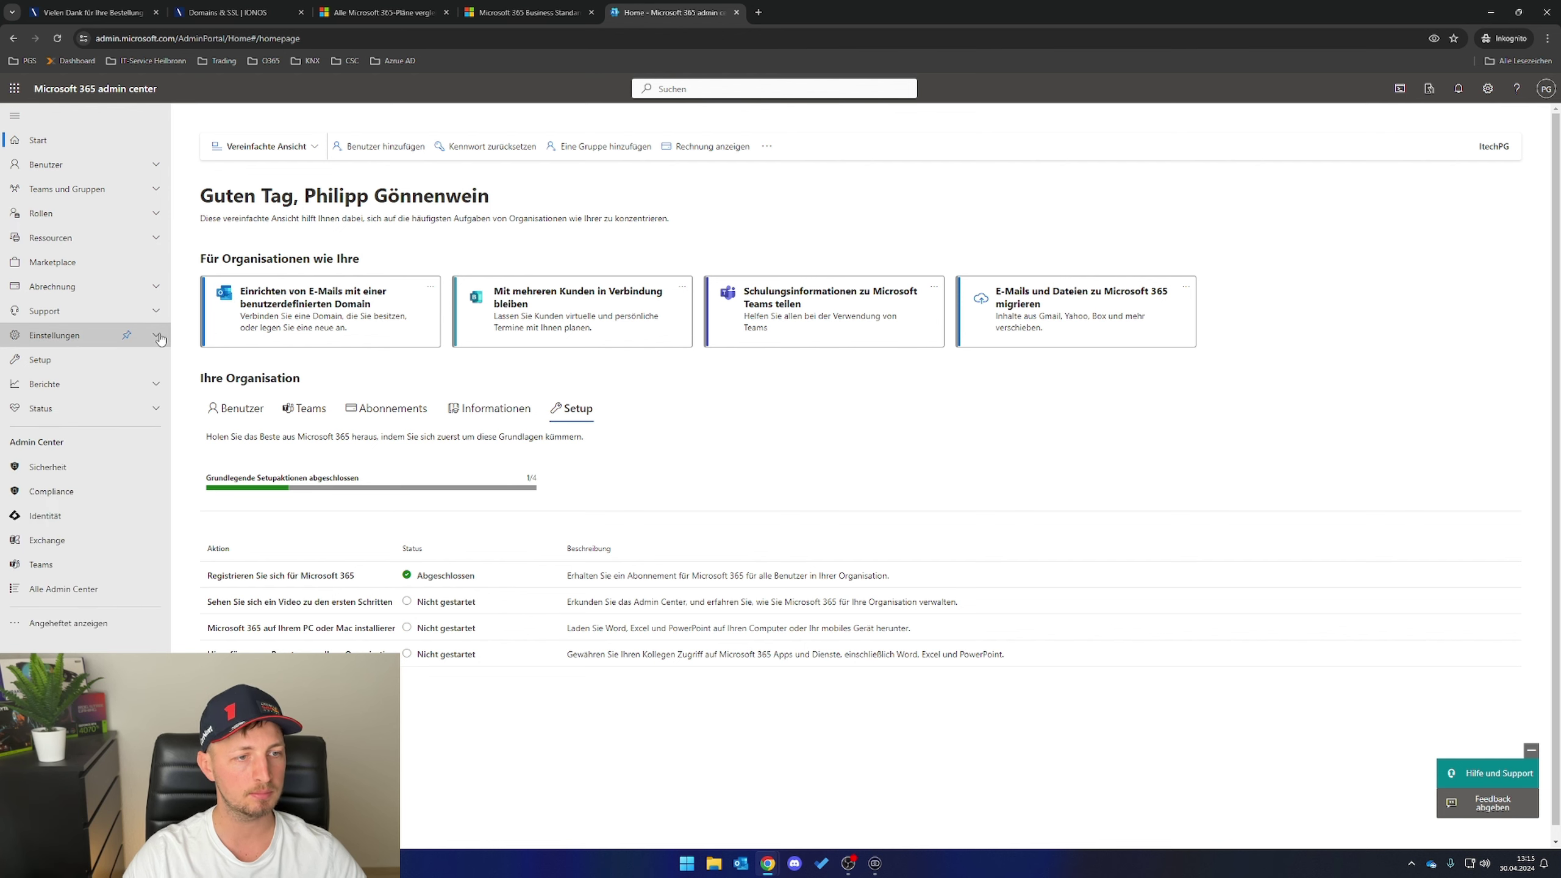
pyautogui.click(157, 335)
pyautogui.click(47, 359)
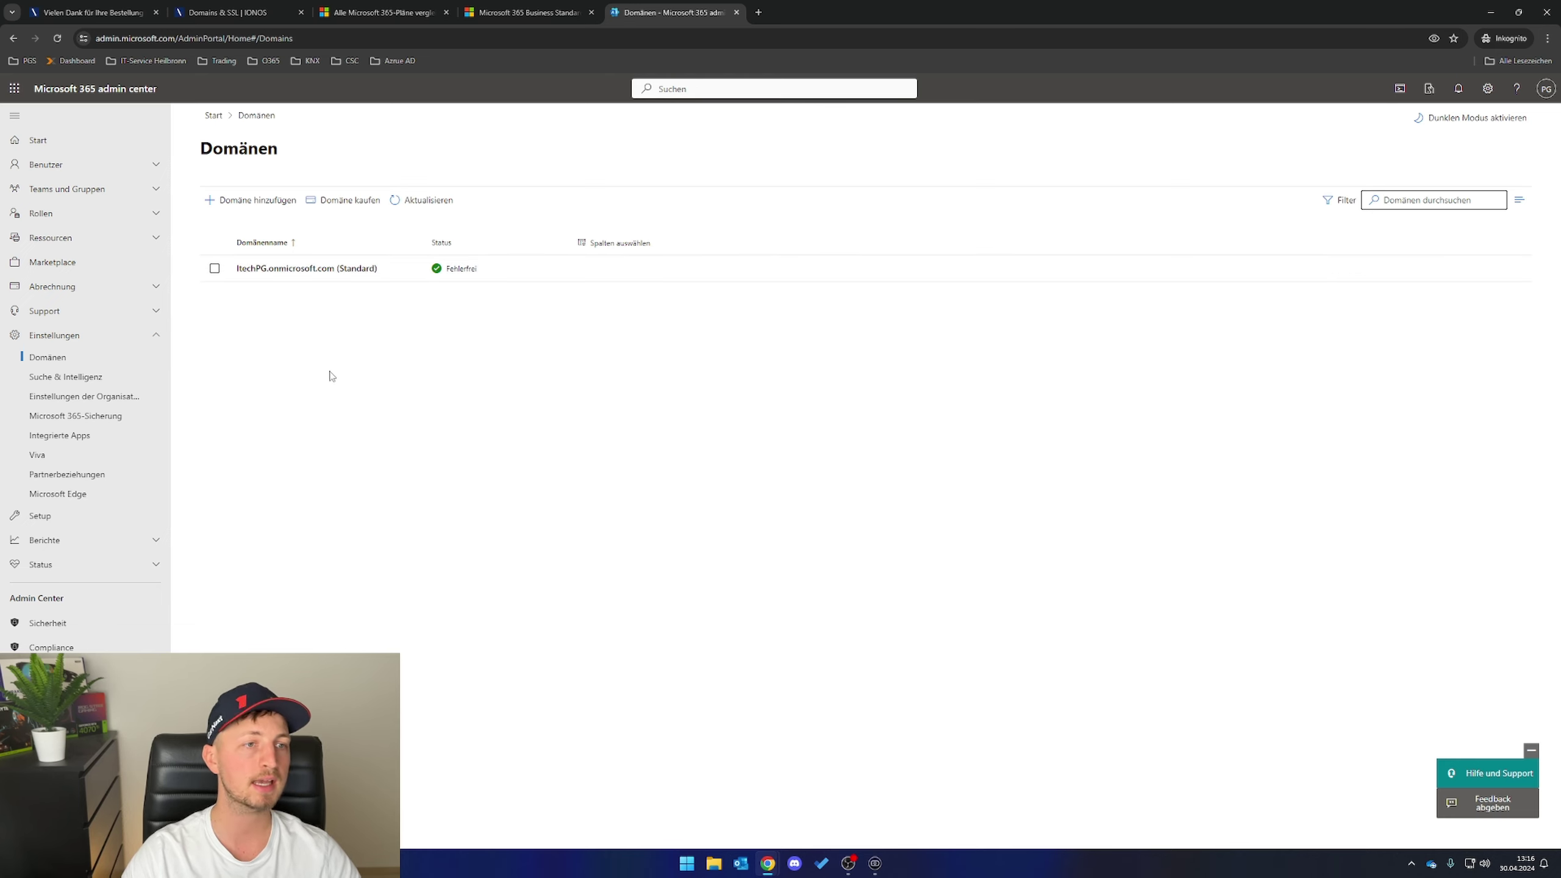
# - Add itechpg.de as a new domain and proceed to its ownership verification
pyautogui.click(258, 201)
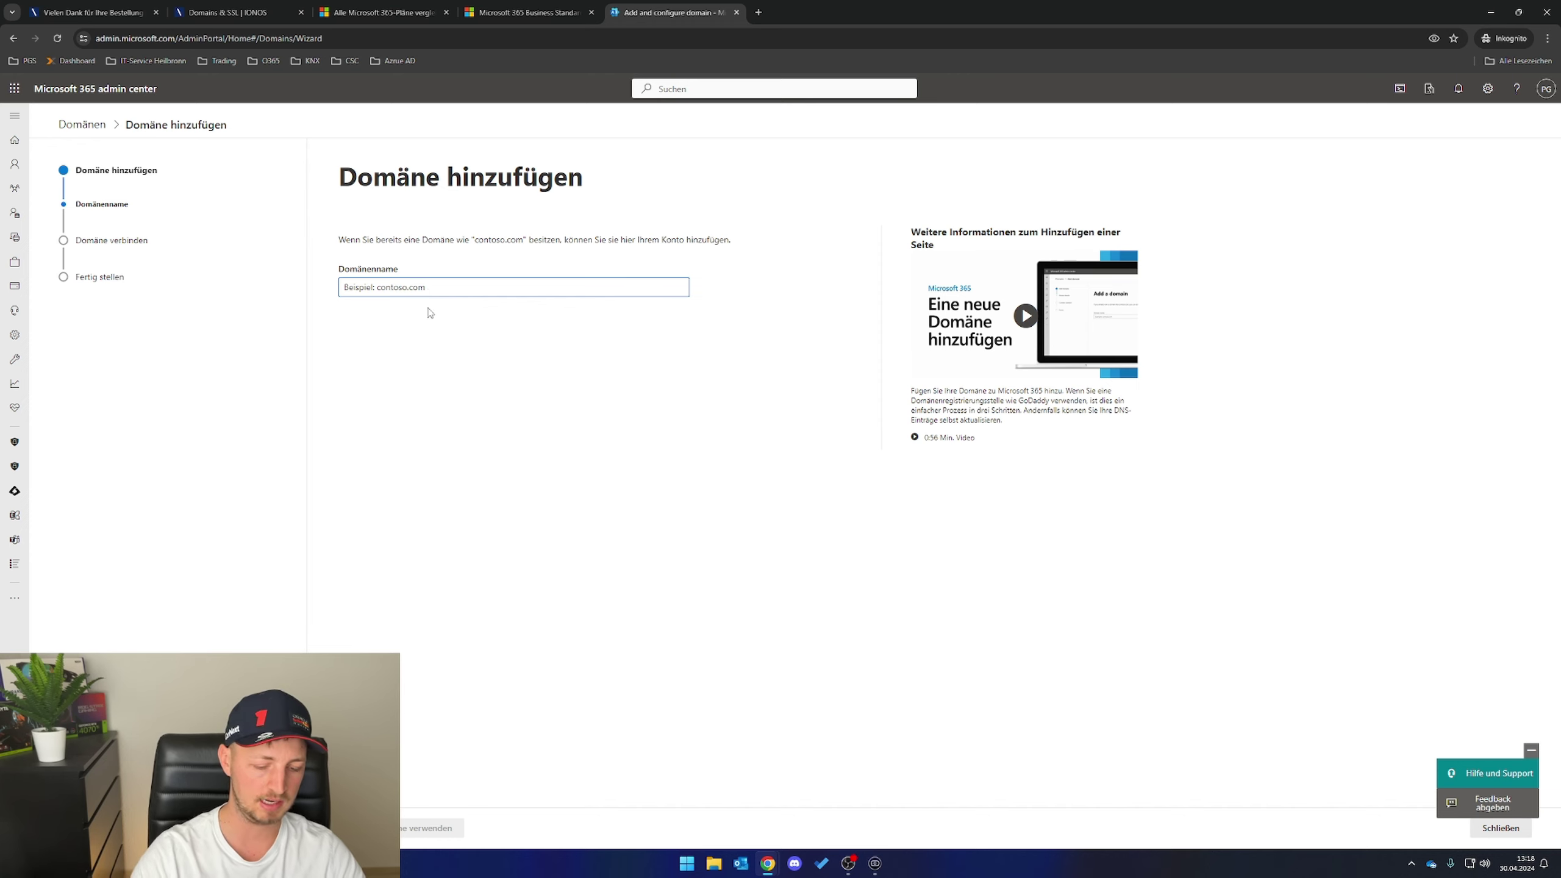
pyautogui.write('itechop')
pyautogui.press('BackSpace')
pyautogui.press('BackSpace')
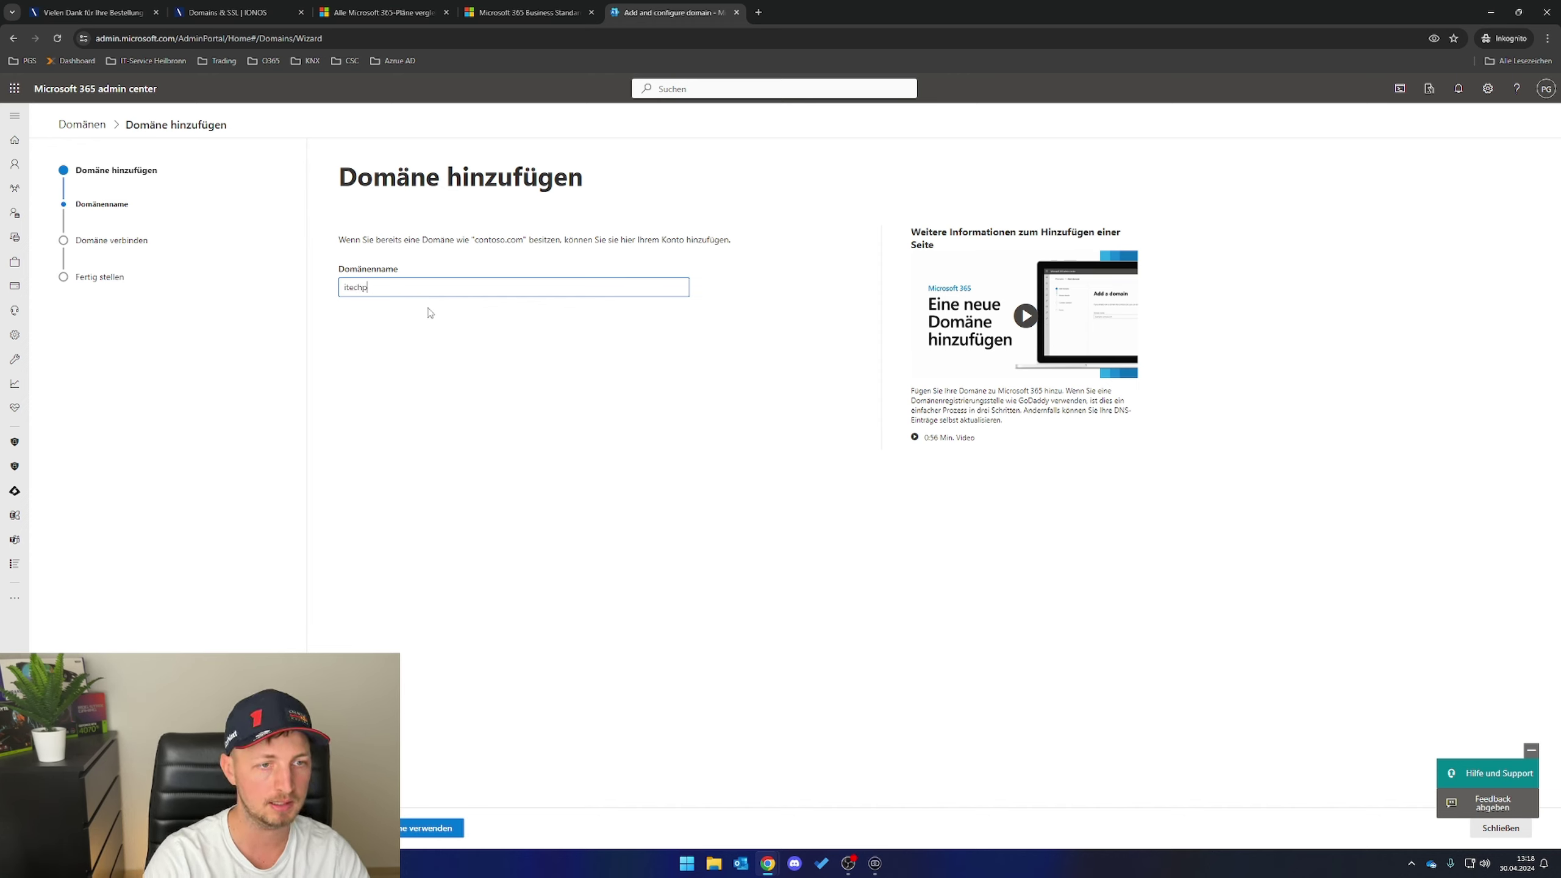
pyautogui.write('pg.de')
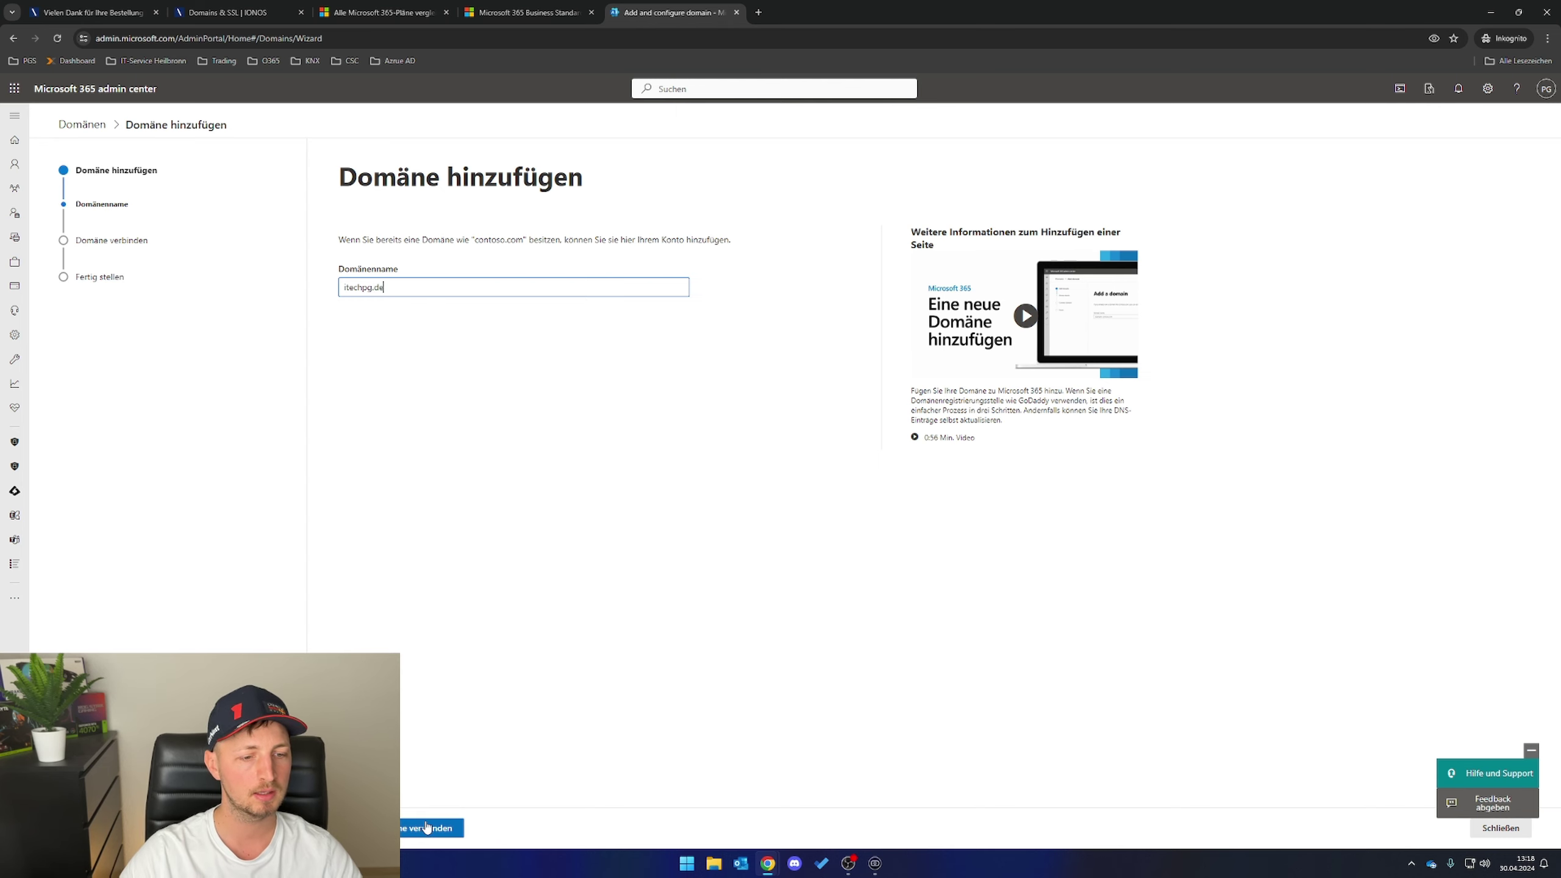
pyautogui.click(408, 827)
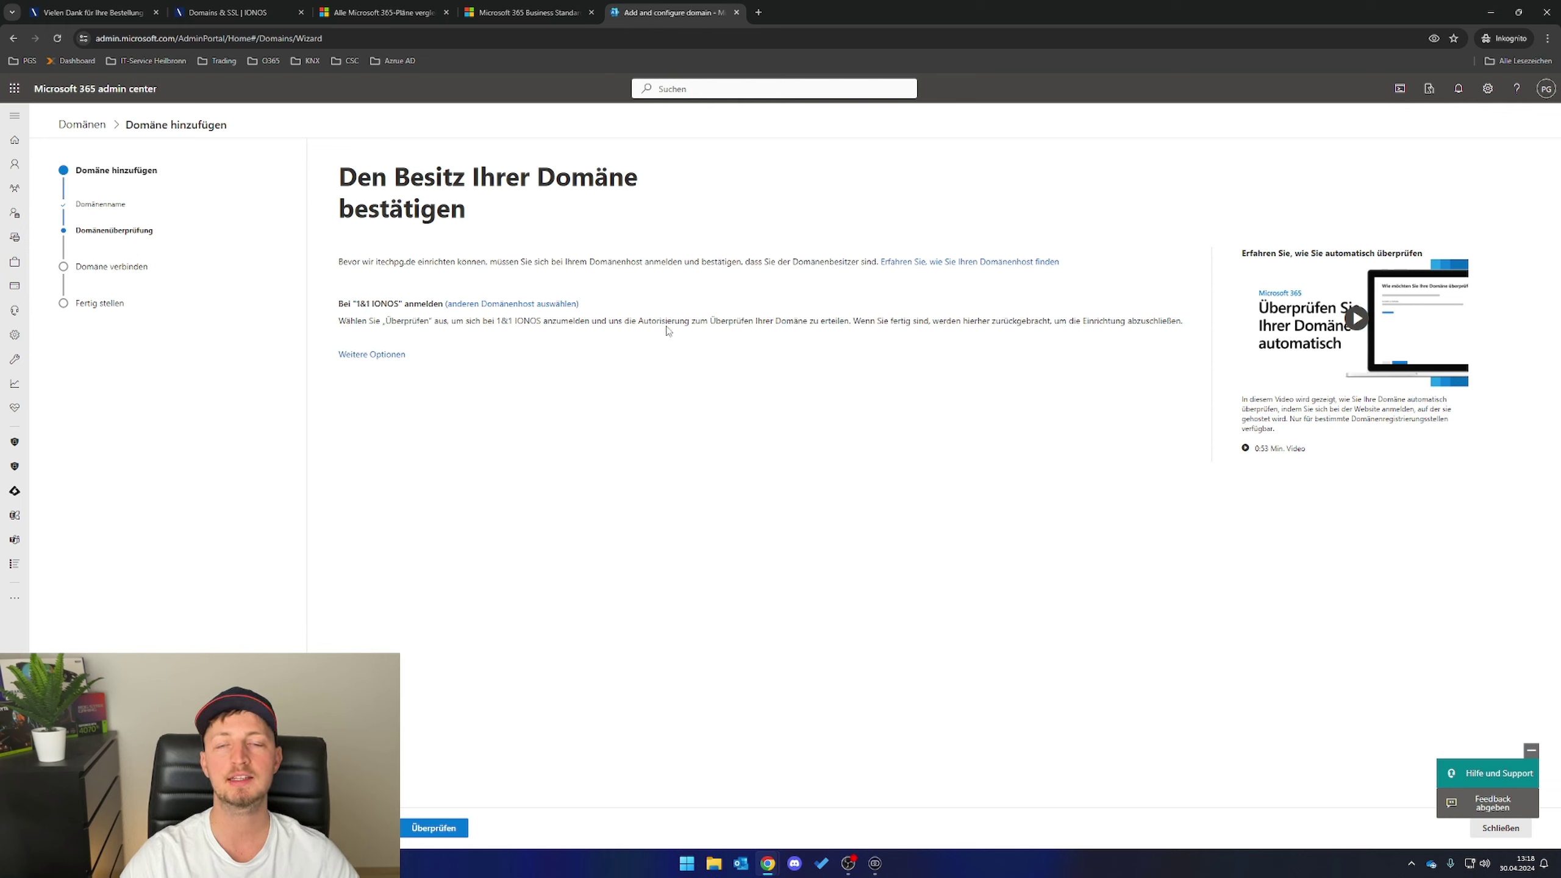
# - Switch verification to a DNS TXT record and copy the MS=ms67296246 value
pyautogui.click(363, 356)
pyautogui.click(367, 352)
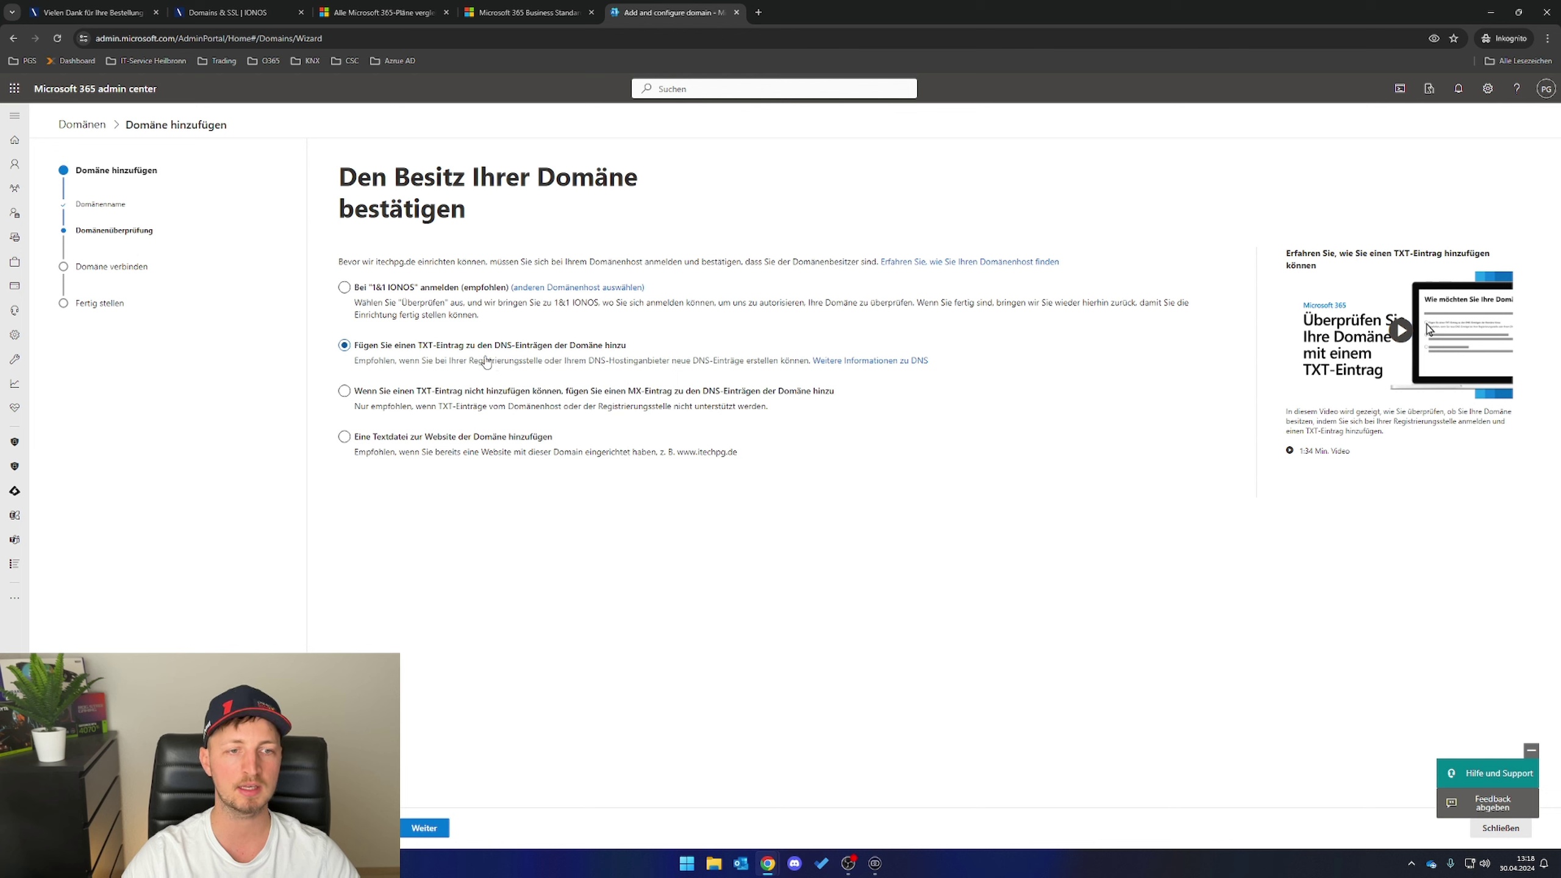
pyautogui.click(446, 828)
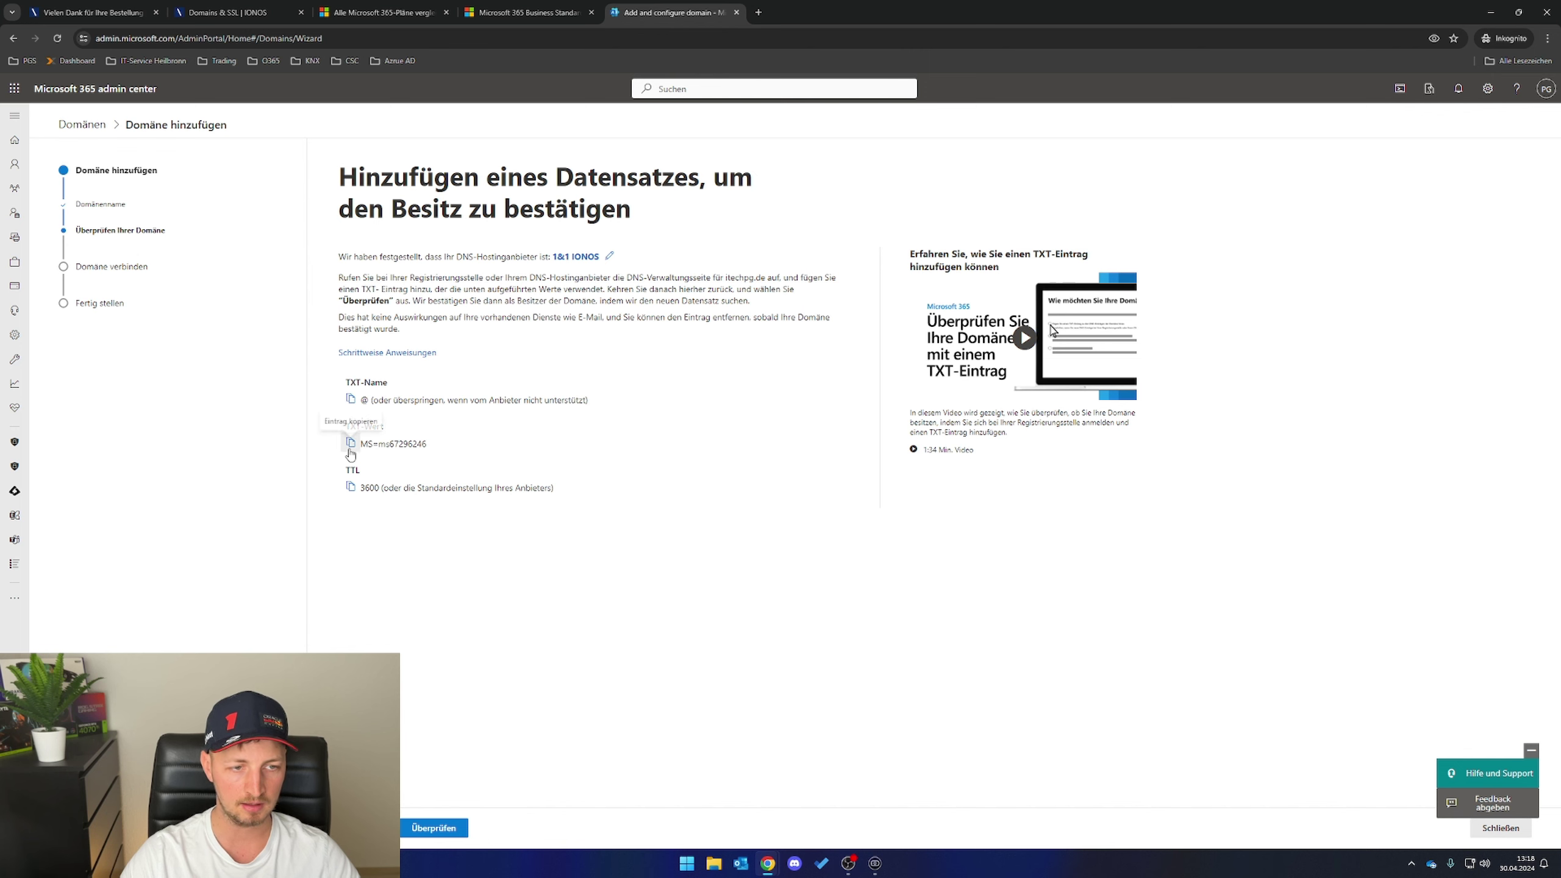
pyautogui.click(350, 443)
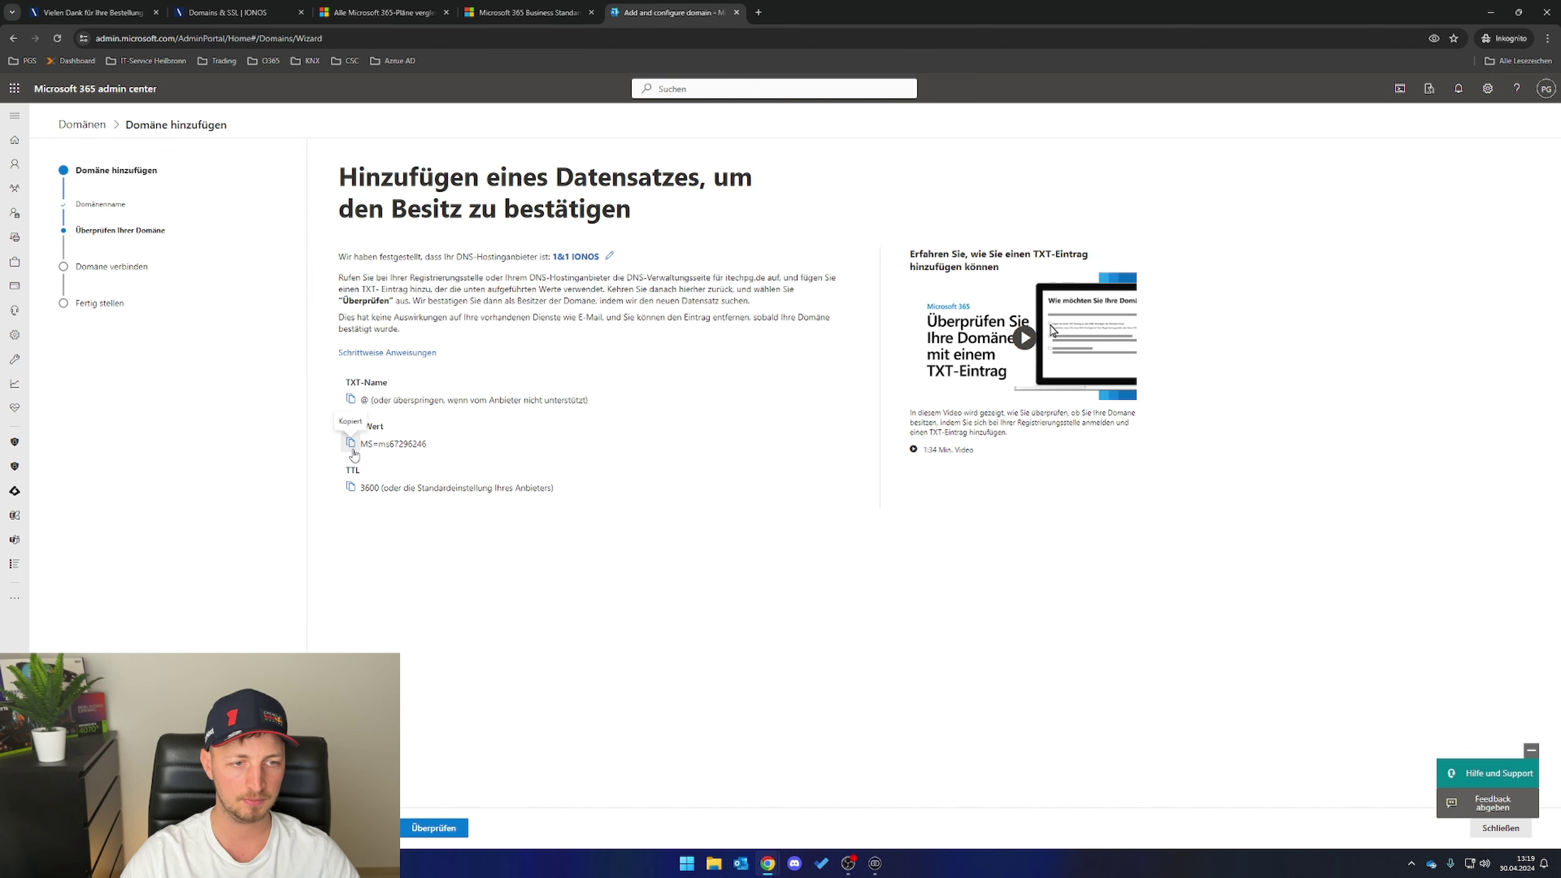
pyautogui.click(252, 11)
# - Save a TXT record with value MS=ms67296246 in IONOS's itechpg.de DNS settings
pyautogui.click(932, 246)
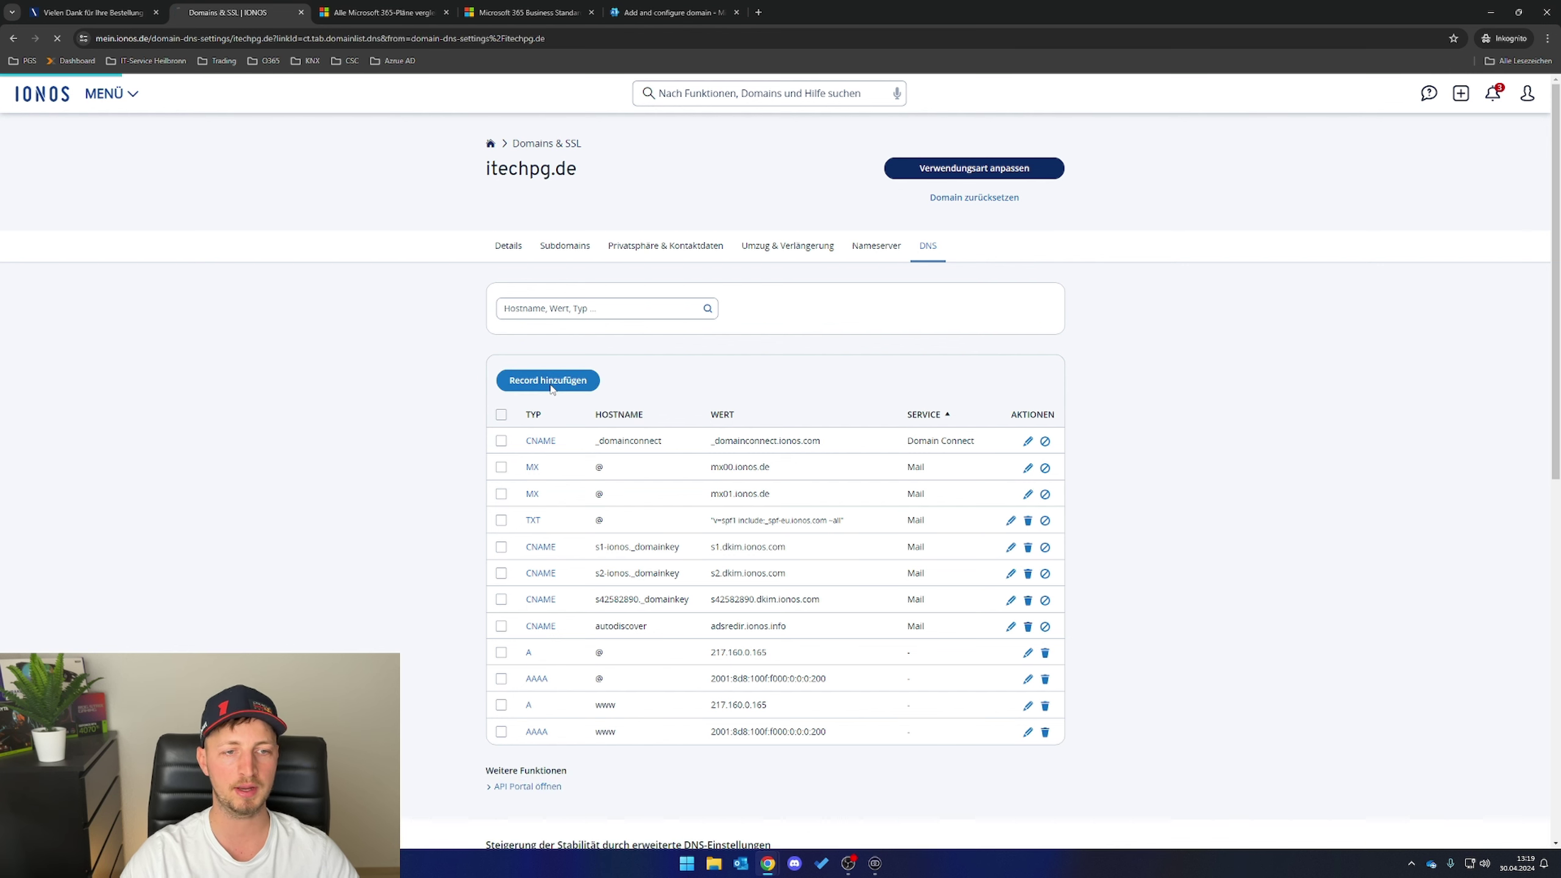
pyautogui.click(549, 381)
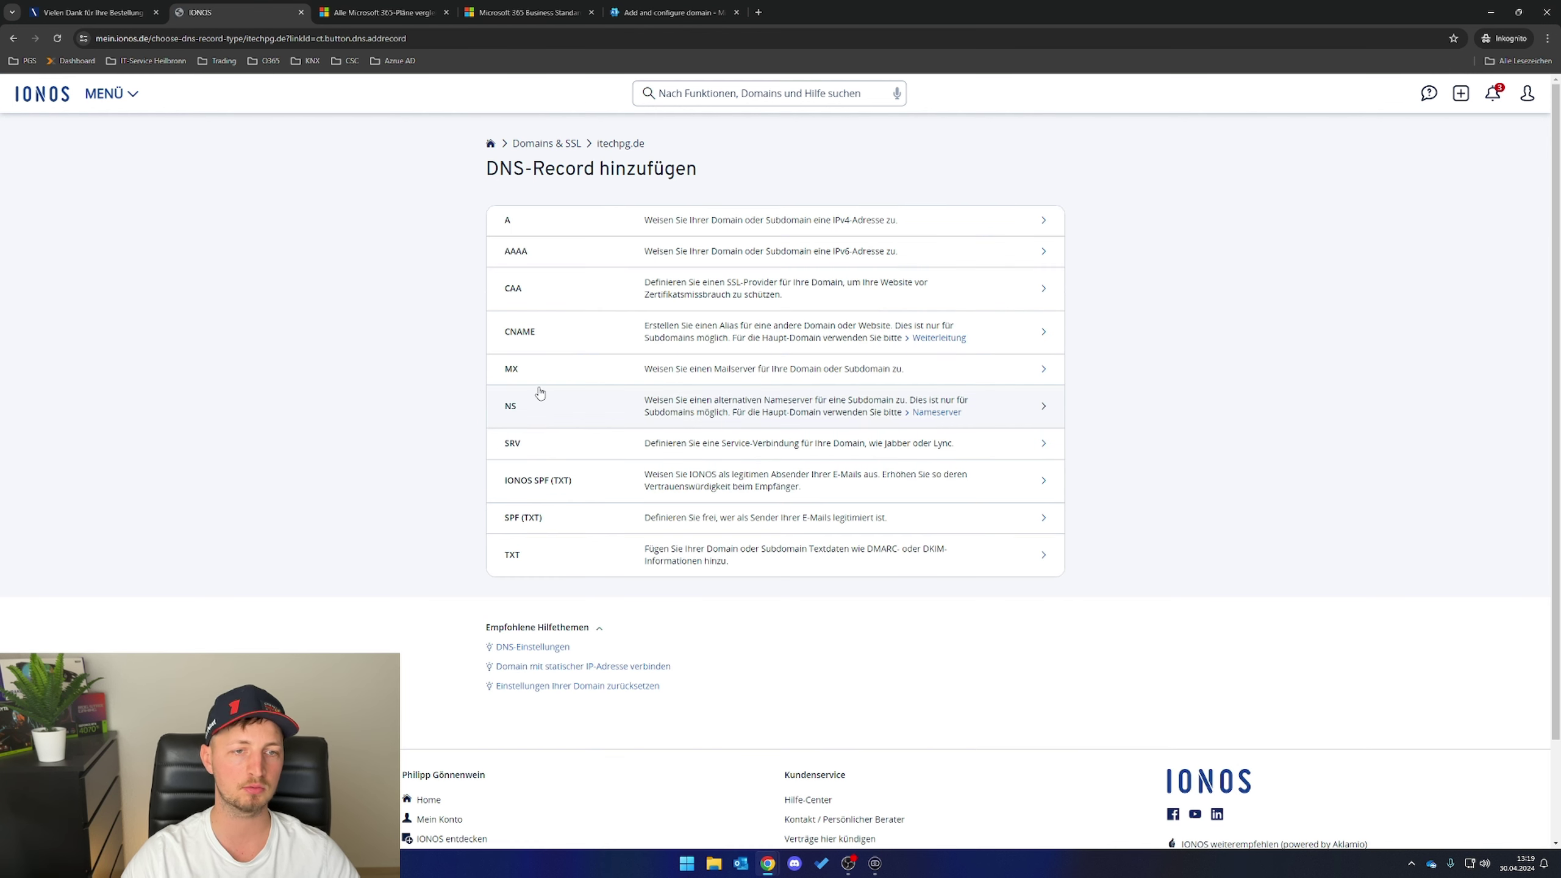
pyautogui.click(565, 562)
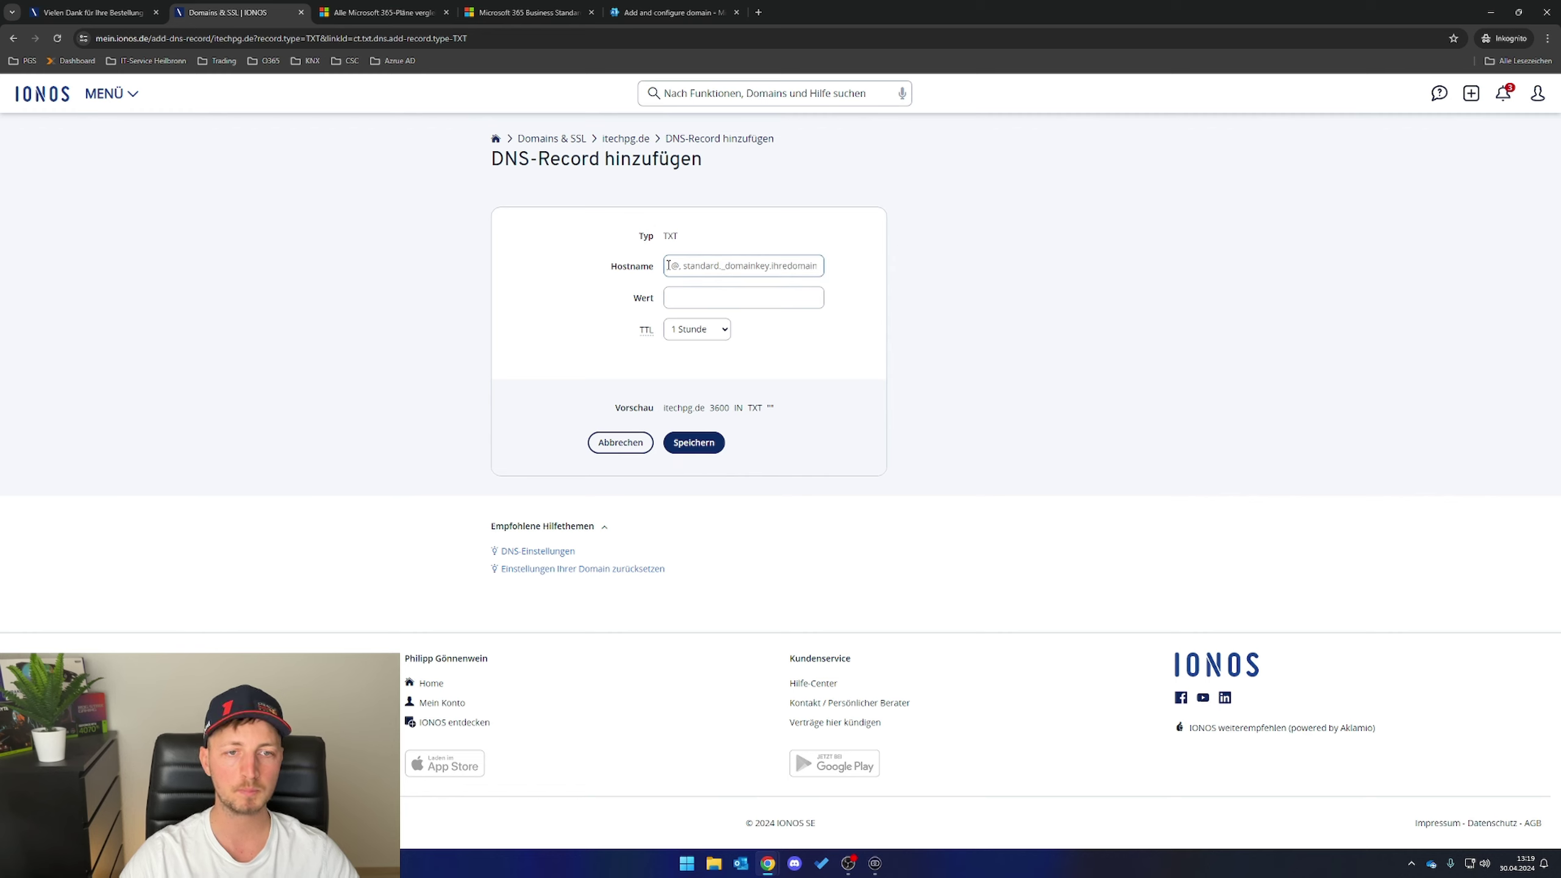
pyautogui.click(689, 303)
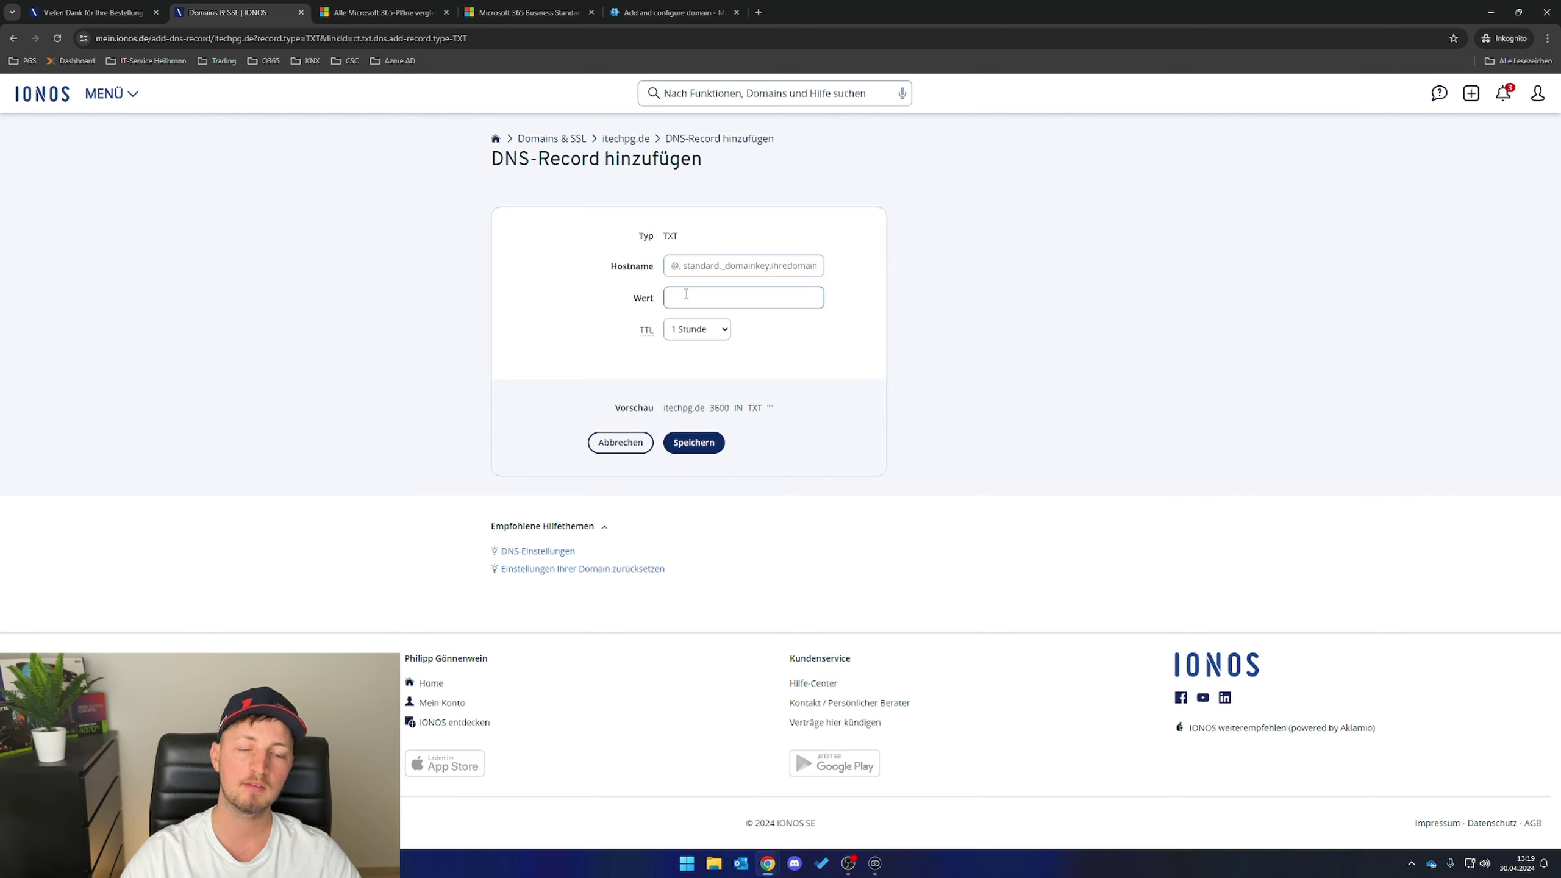
pyautogui.hotkey('ctrl', 'v')
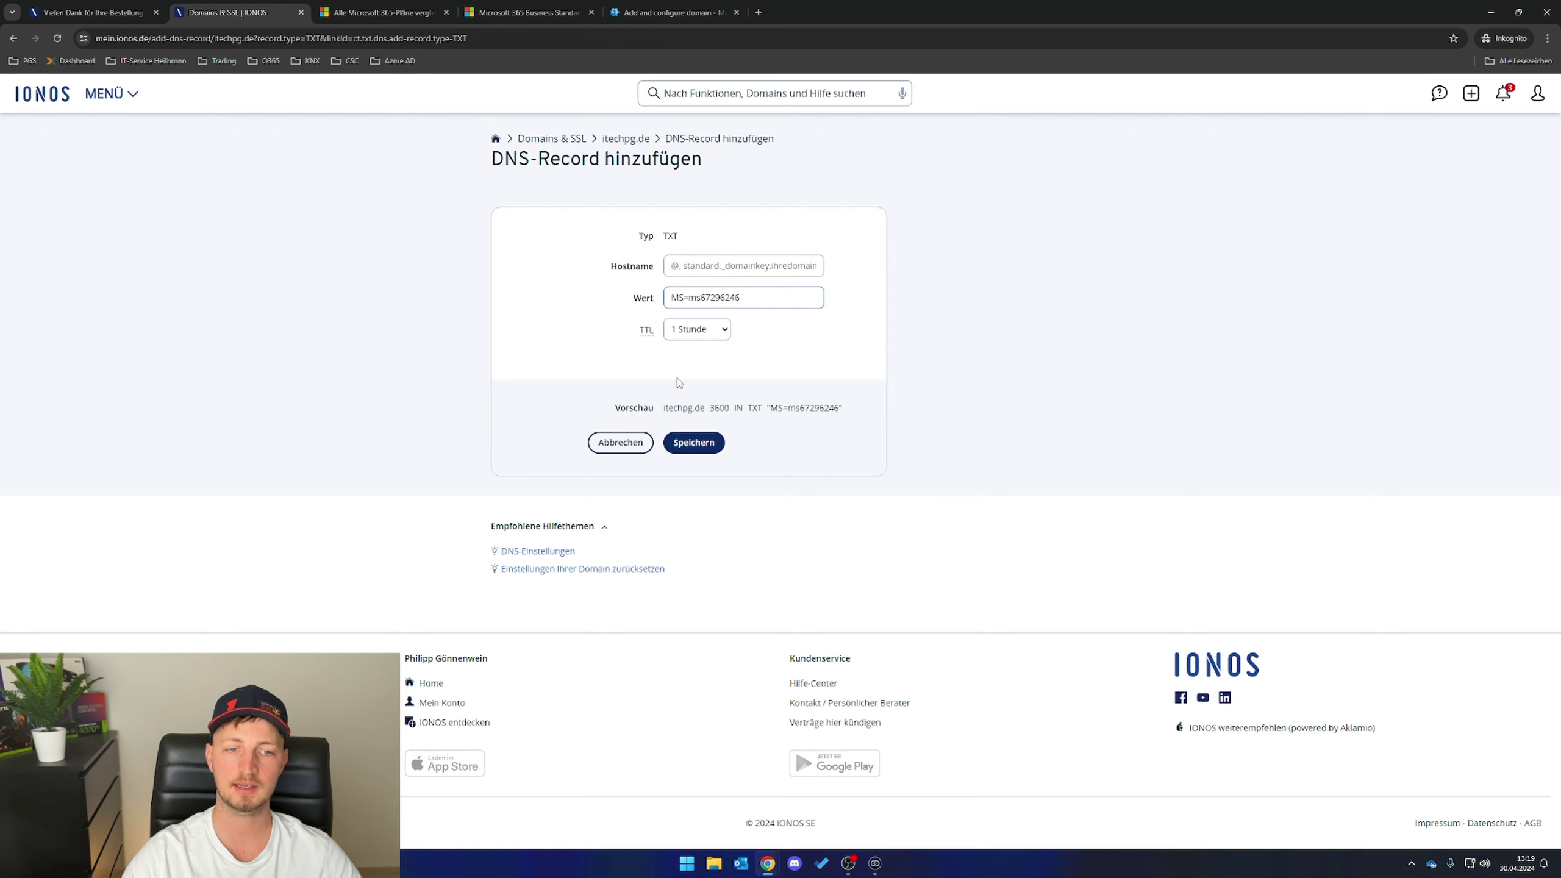
pyautogui.click(689, 444)
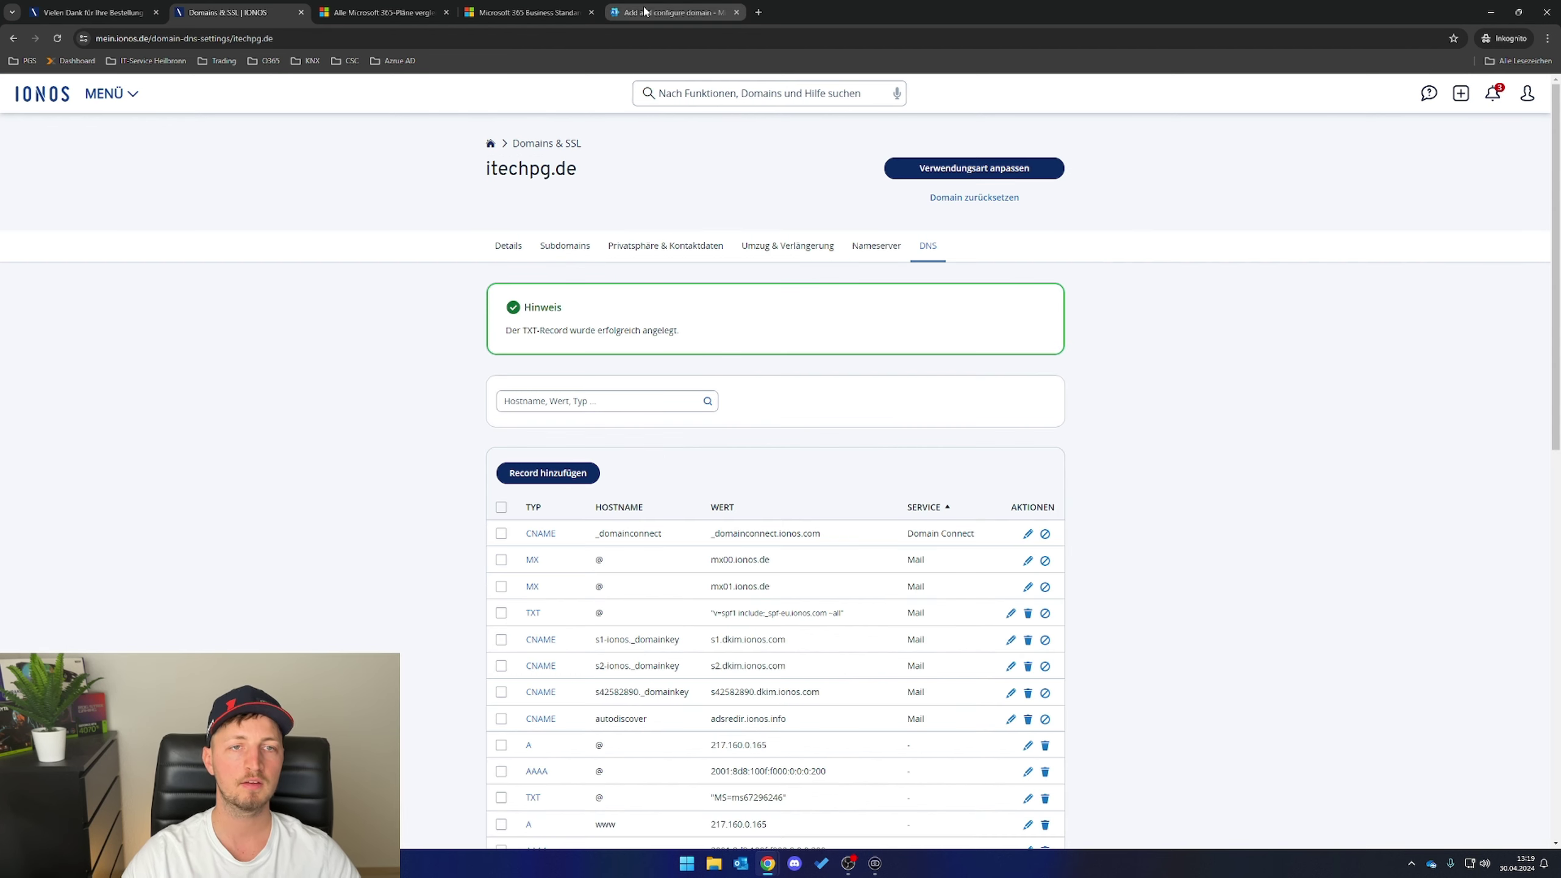
pyautogui.click(647, 21)
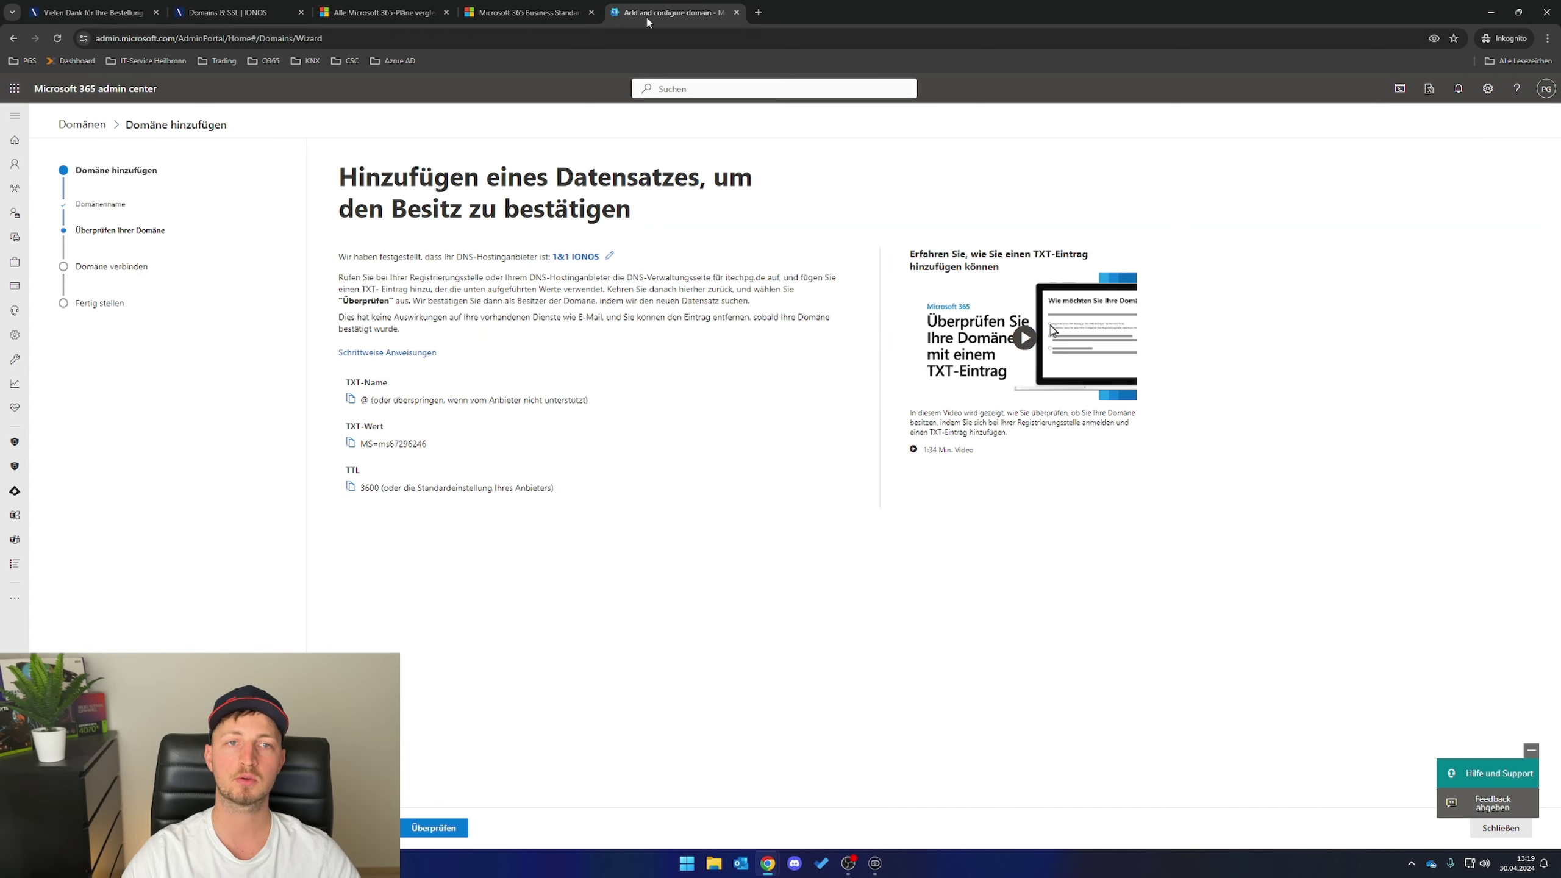
# - Verify itechpg.de ownership and choose to add your own DNS records
pyautogui.click(434, 828)
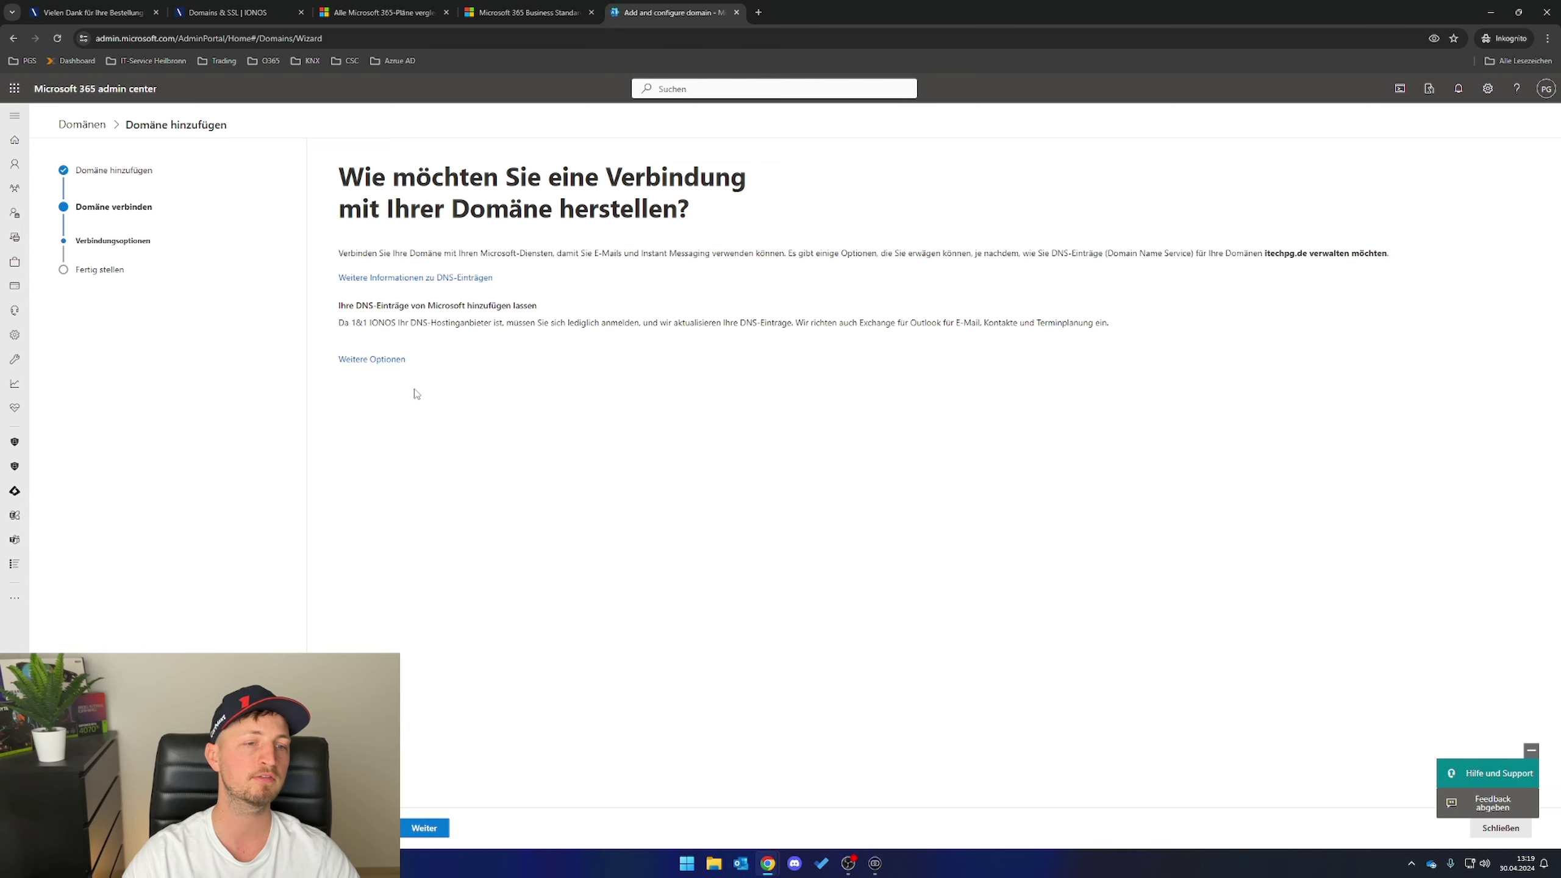
pyautogui.click(373, 359)
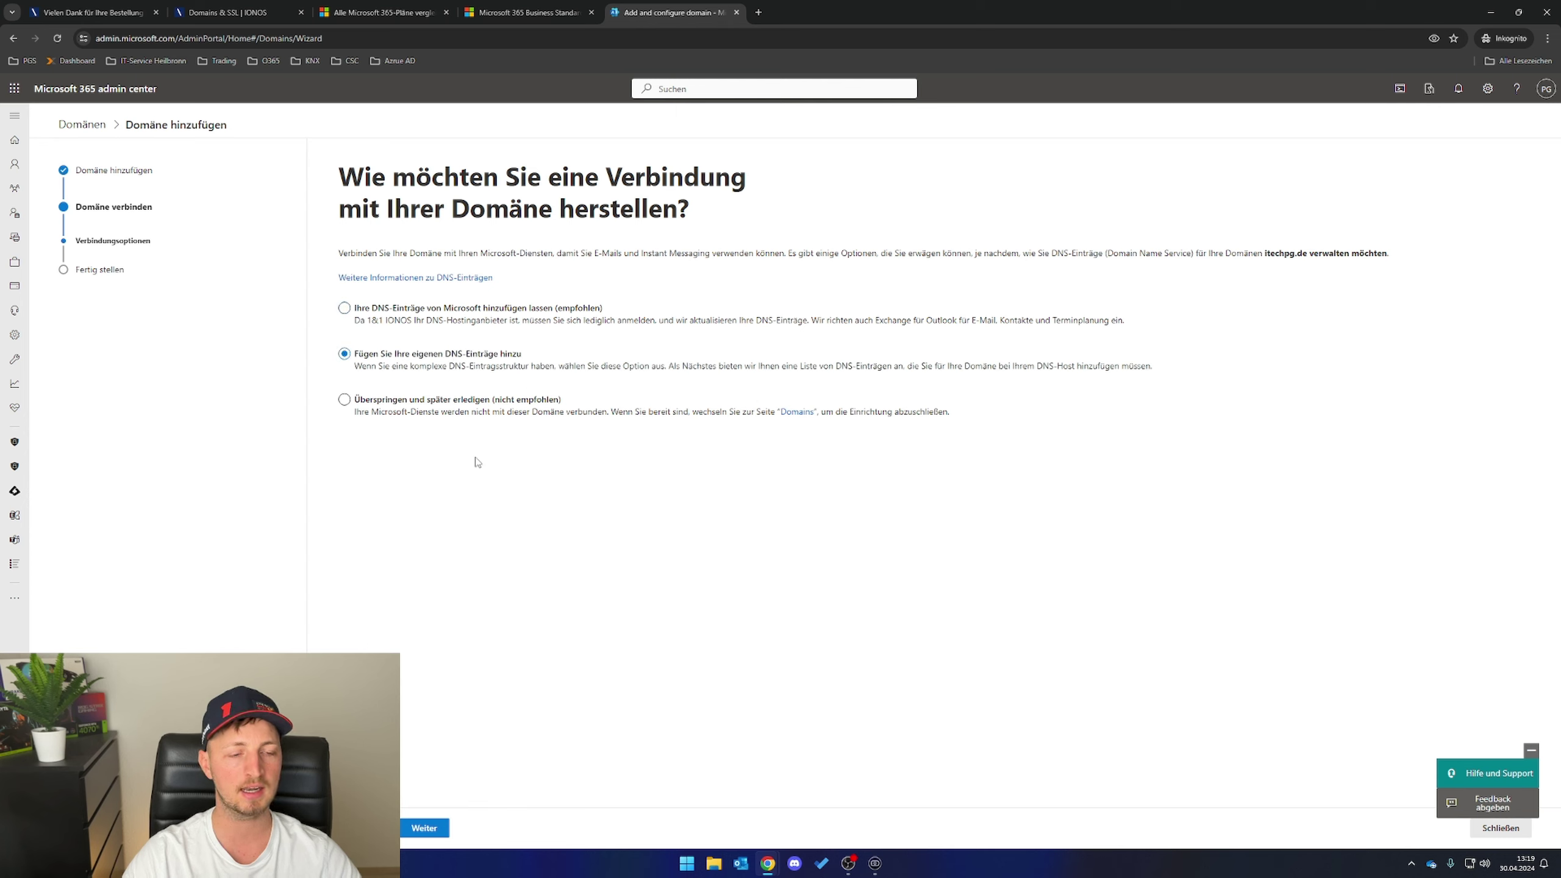
pyautogui.click(437, 835)
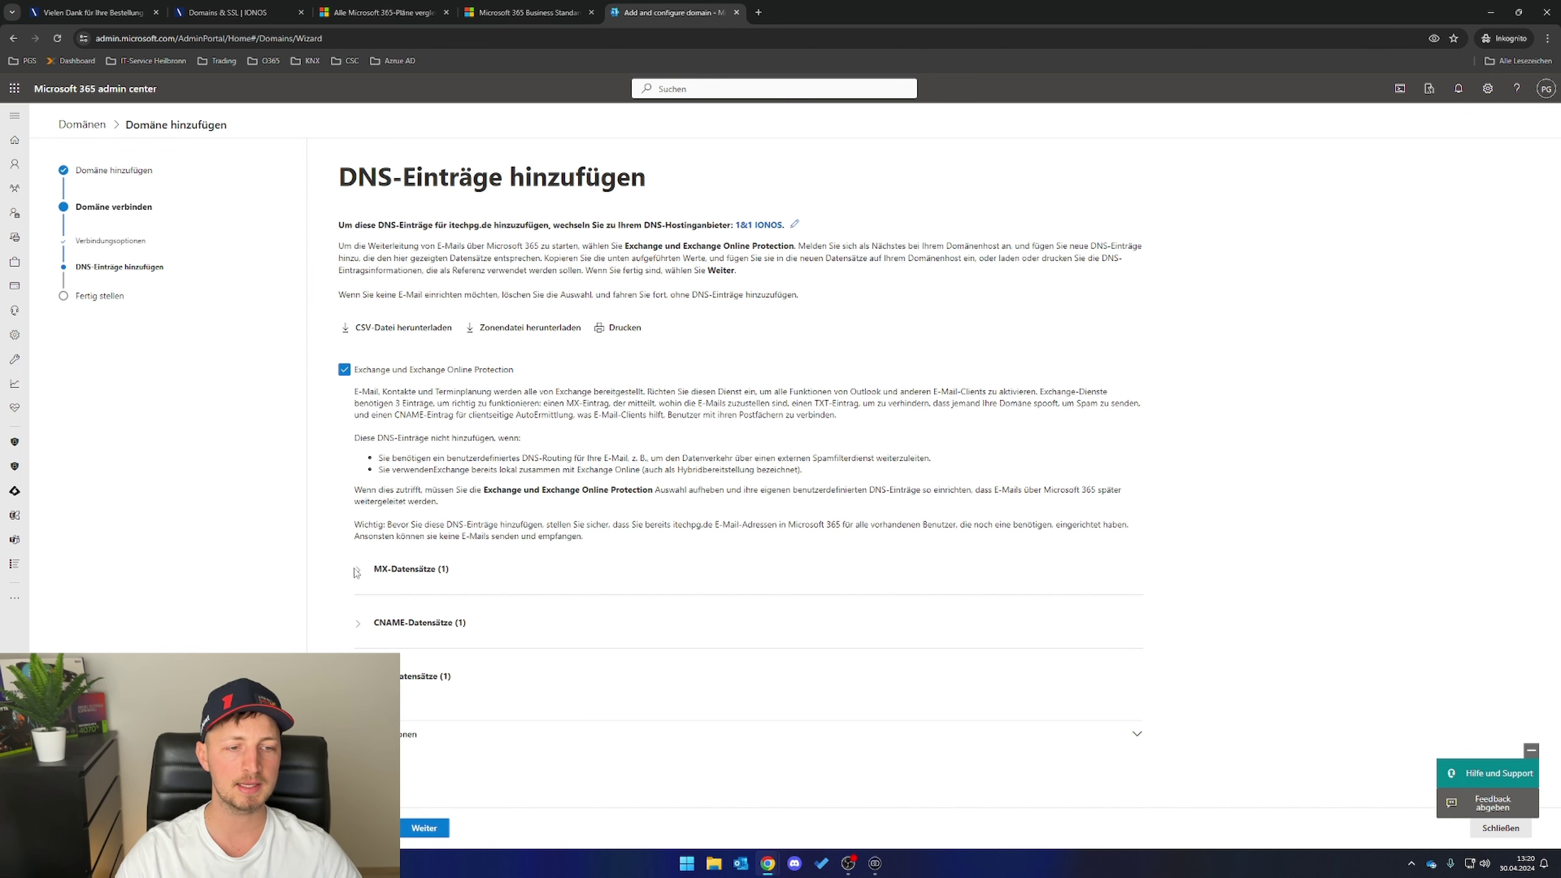
# - Expand the required MX, CNAME and TXT record details
pyautogui.click(358, 626)
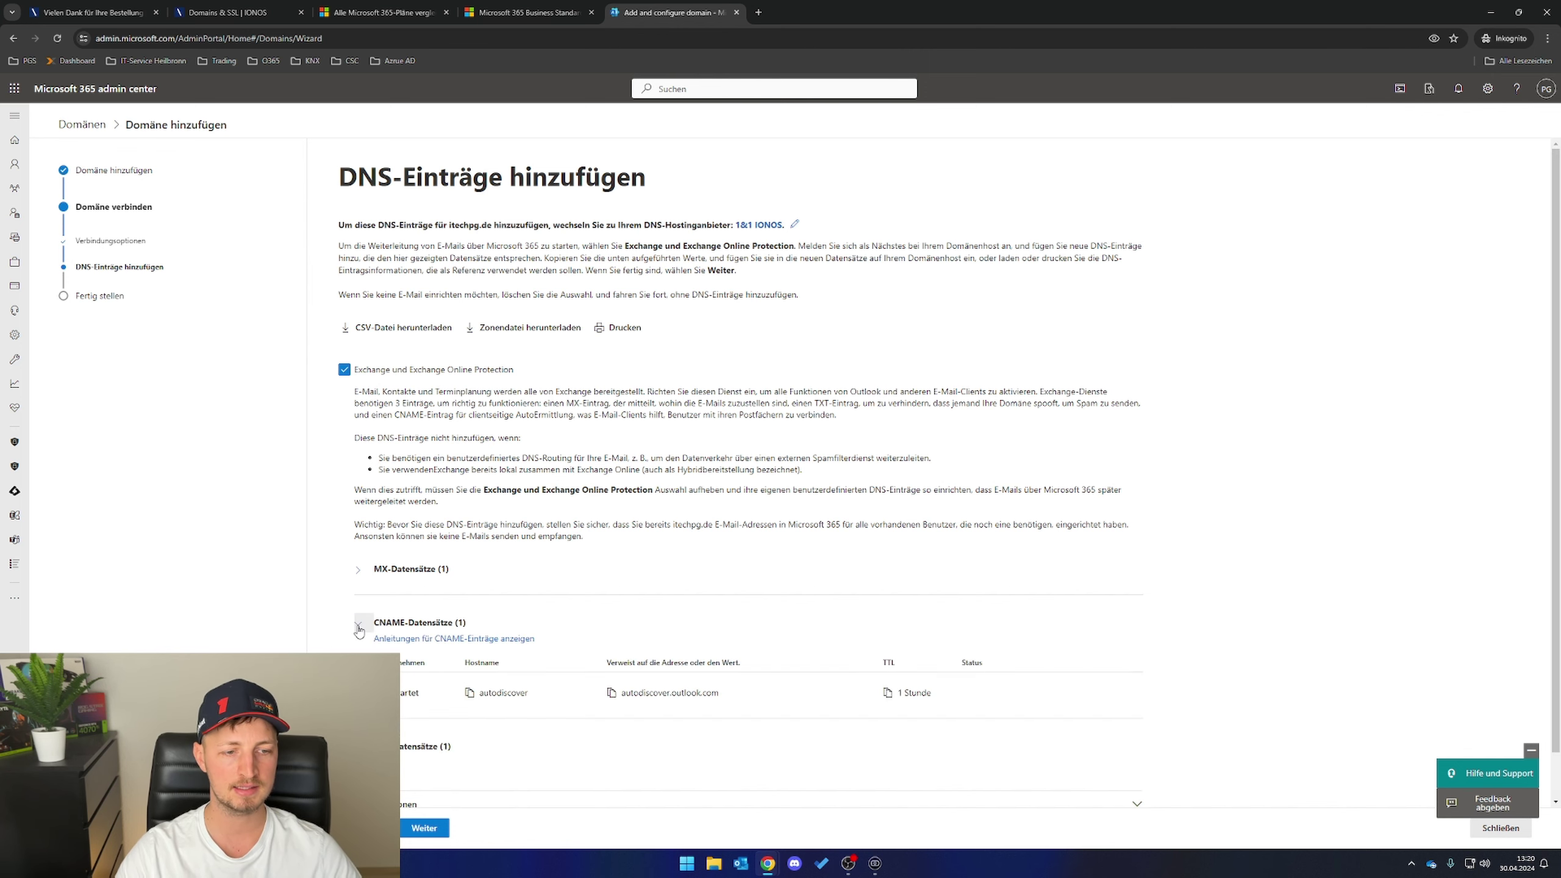
pyautogui.click(363, 574)
pyautogui.scroll(-2, 364, 578)
pyautogui.click(358, 698)
# - Start an IONOS MX record pointing to itechpg-de.mail.protection.outlook.com
pyautogui.scroll(-1, 358, 698)
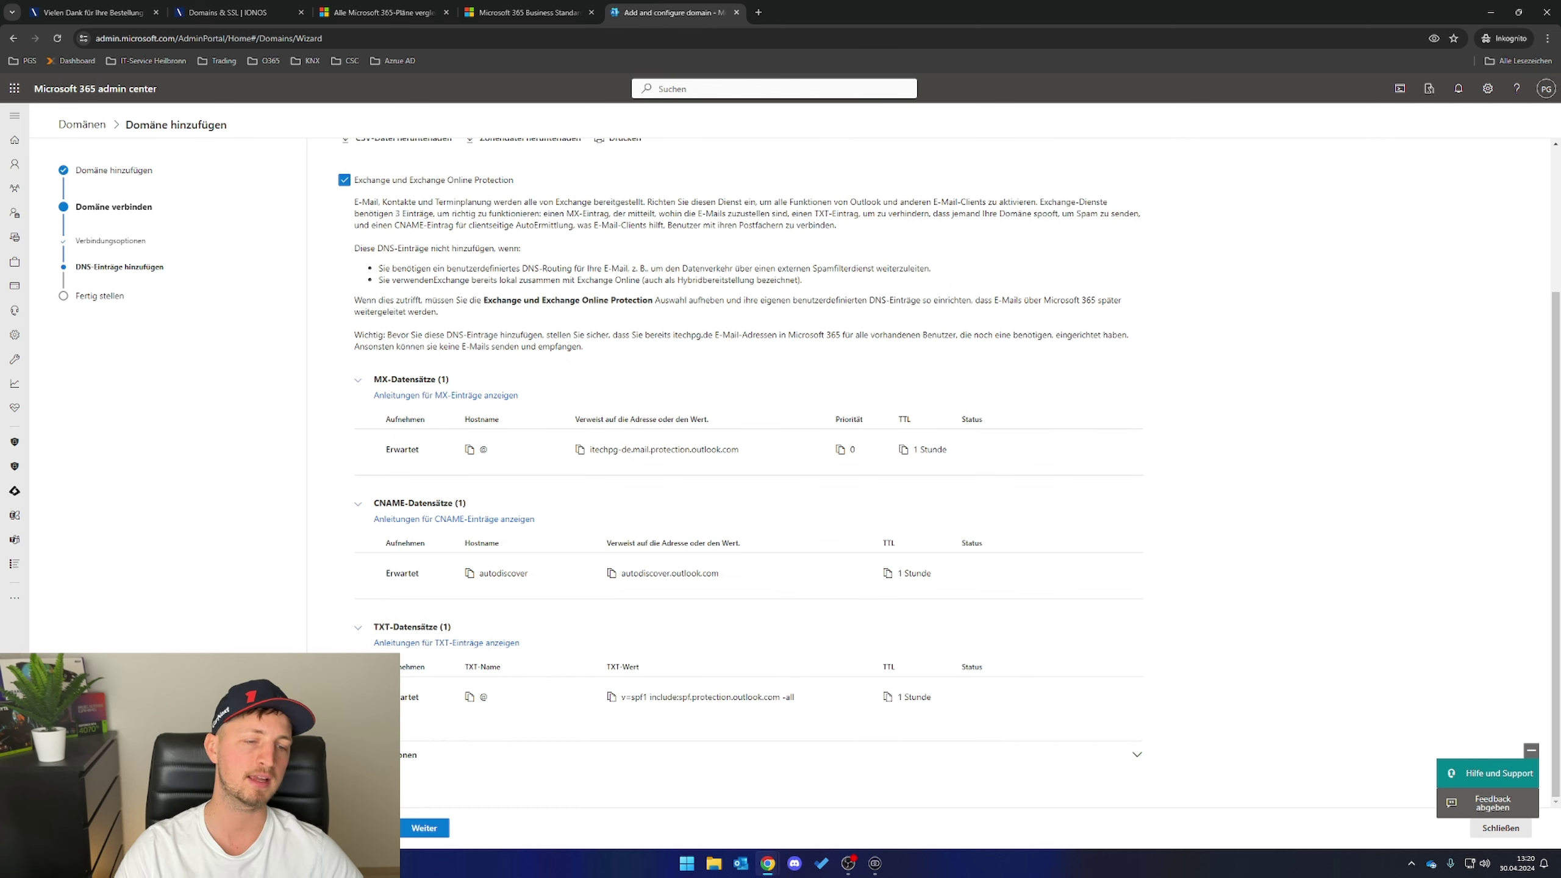
pyautogui.scroll(1, 394, 493)
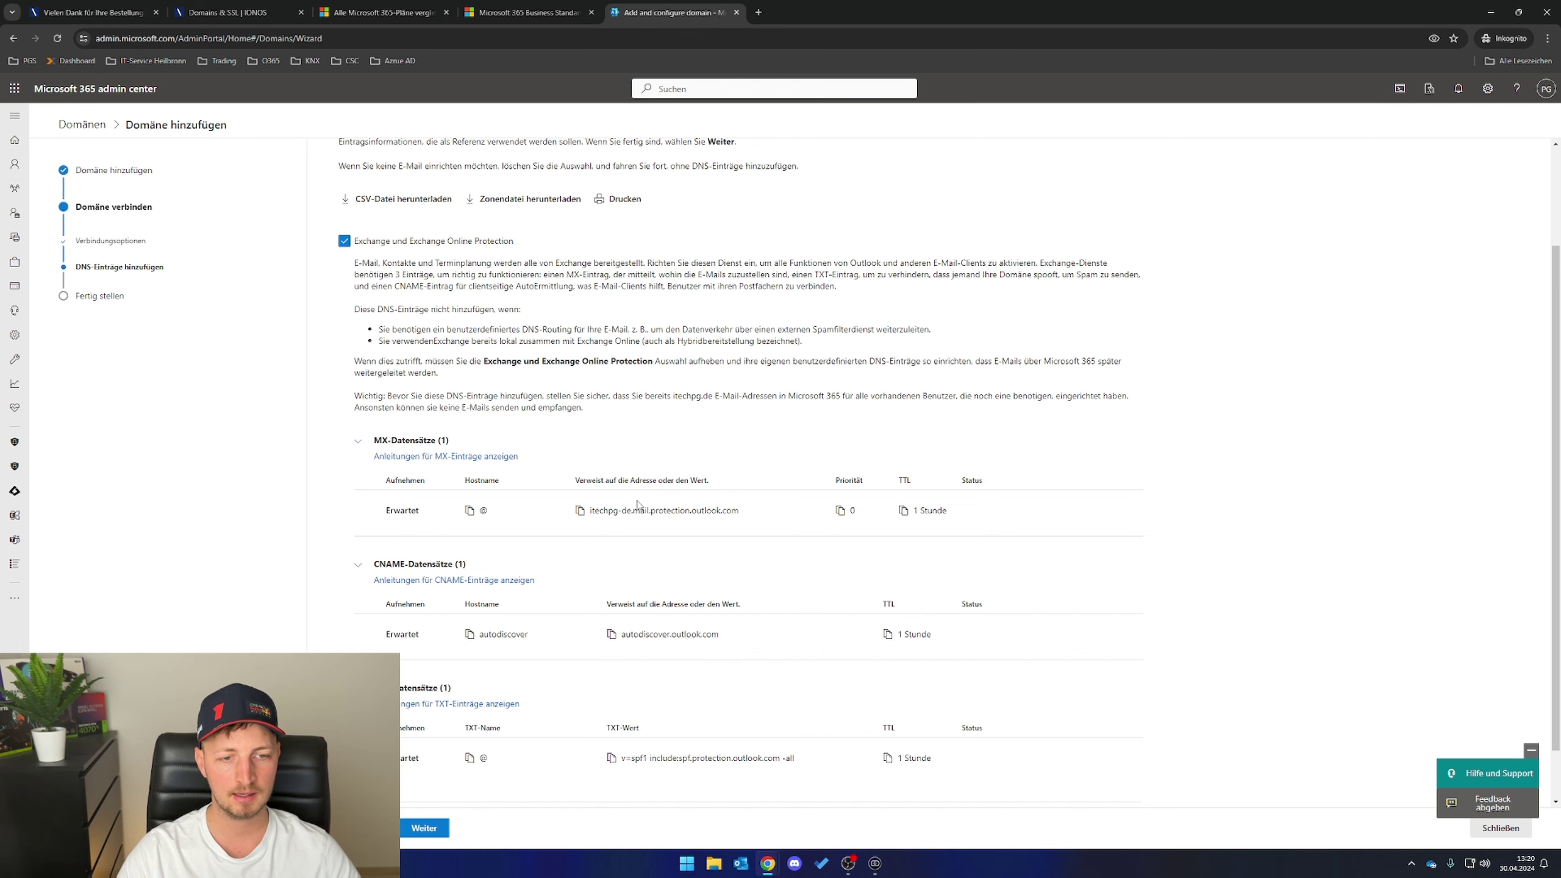
pyautogui.click(580, 512)
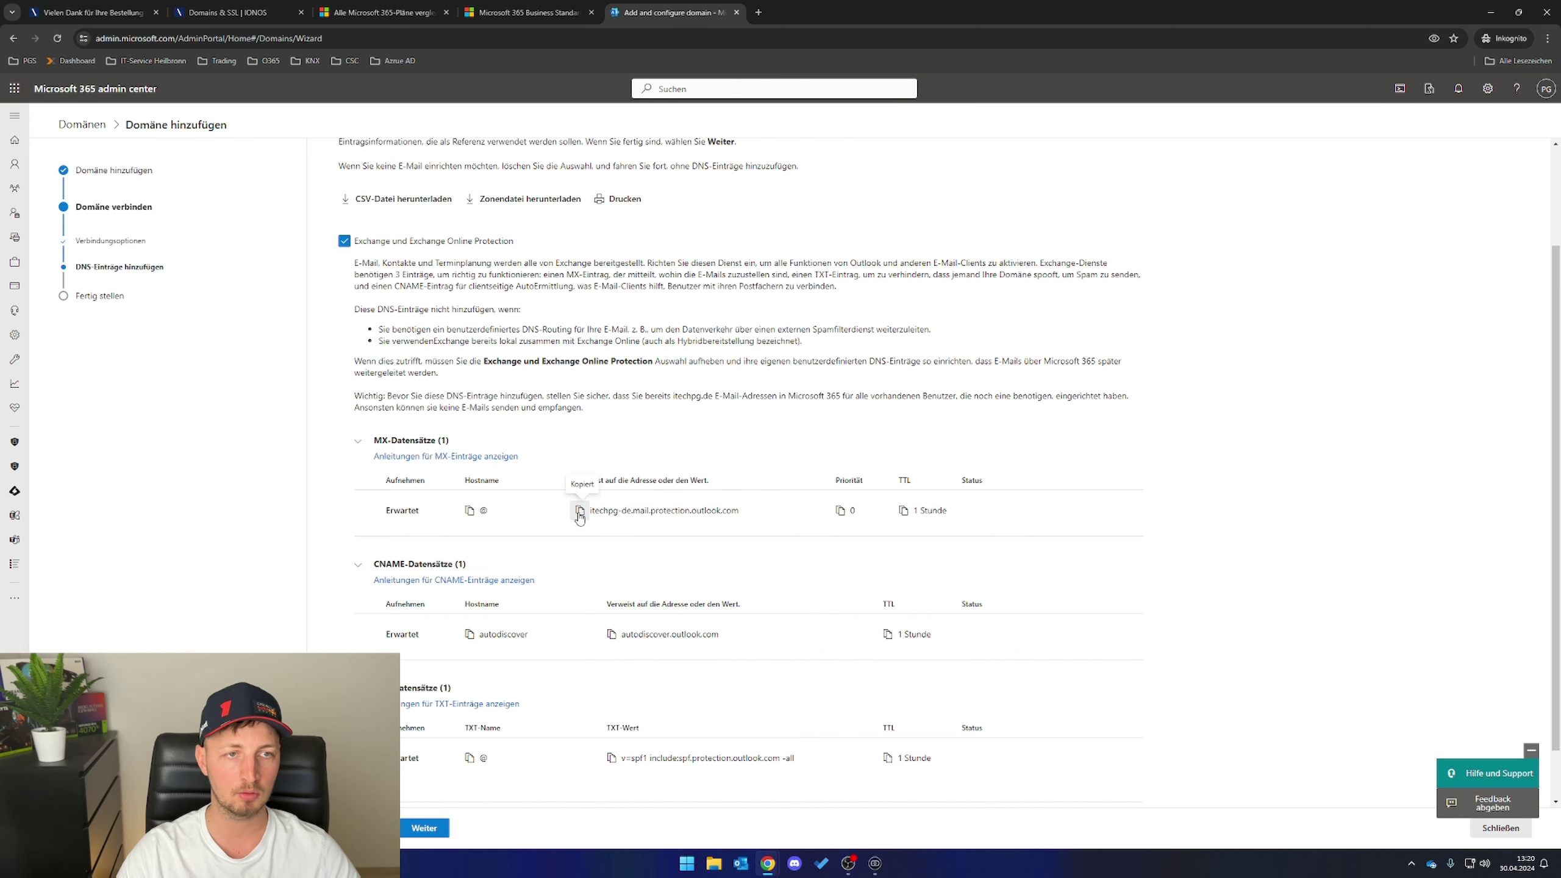
pyautogui.click(200, 18)
pyautogui.click(524, 474)
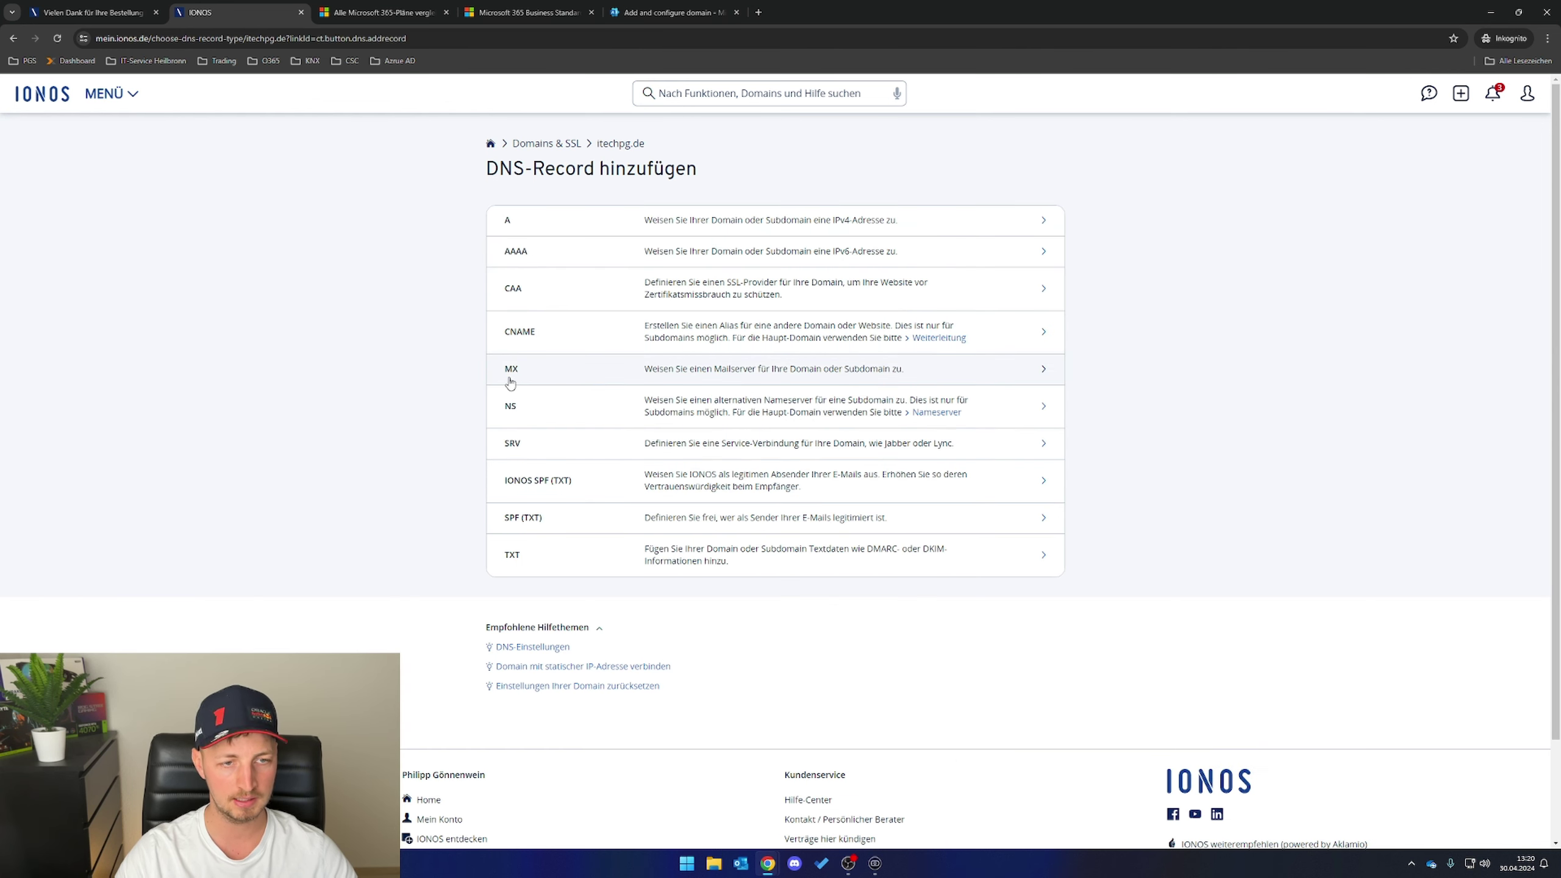
pyautogui.click(517, 371)
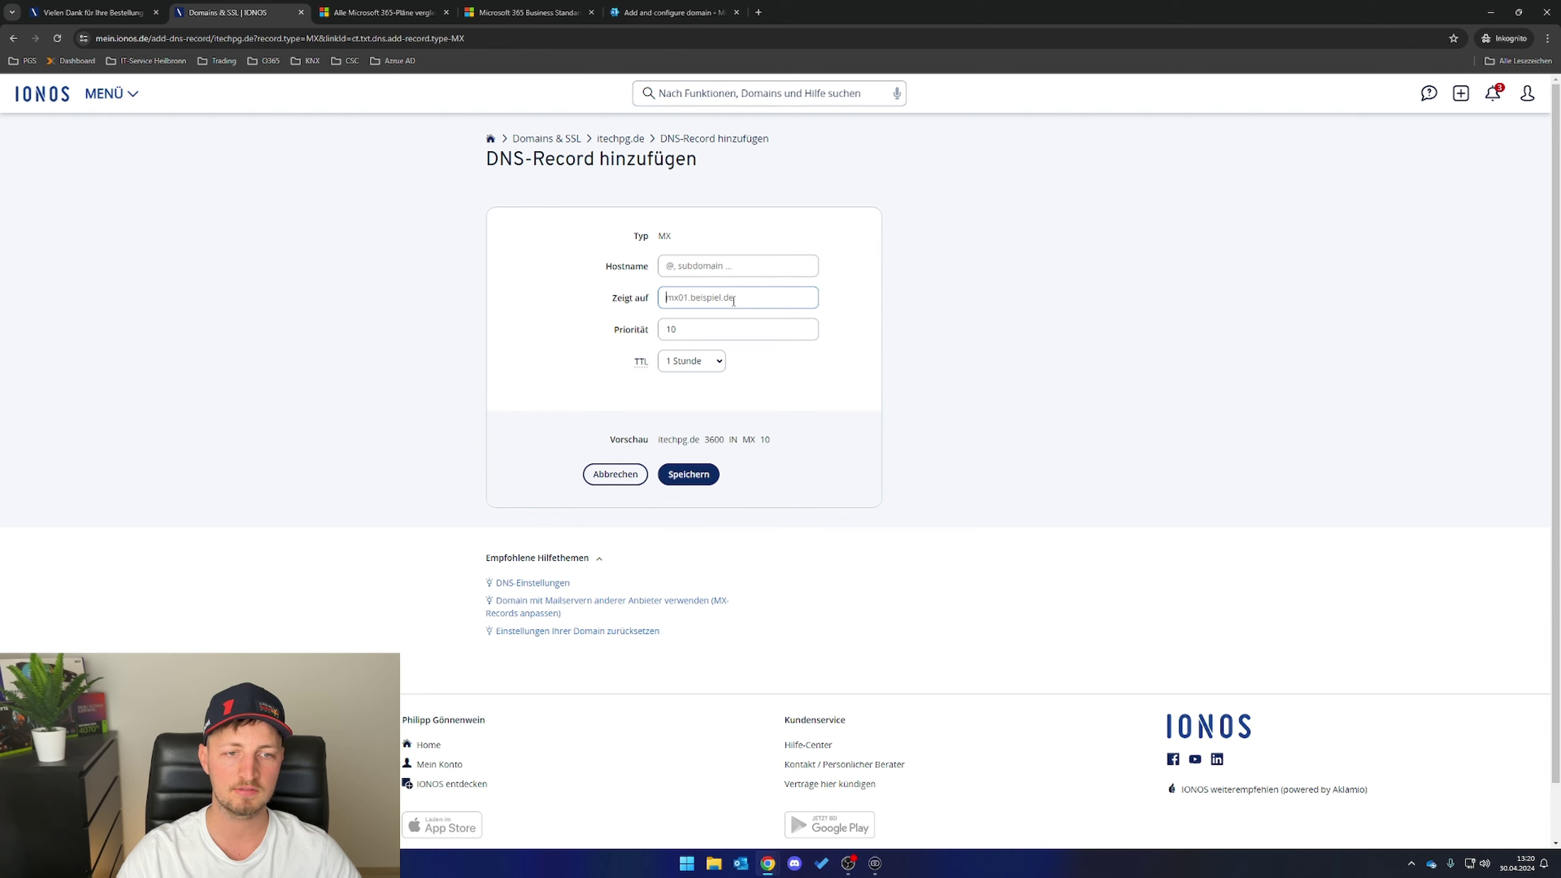
pyautogui.write('itechpg-de.mail.protection.outlook.com')
pyautogui.moveTo(748, 304); pyautogui.dragTo(667, 301)
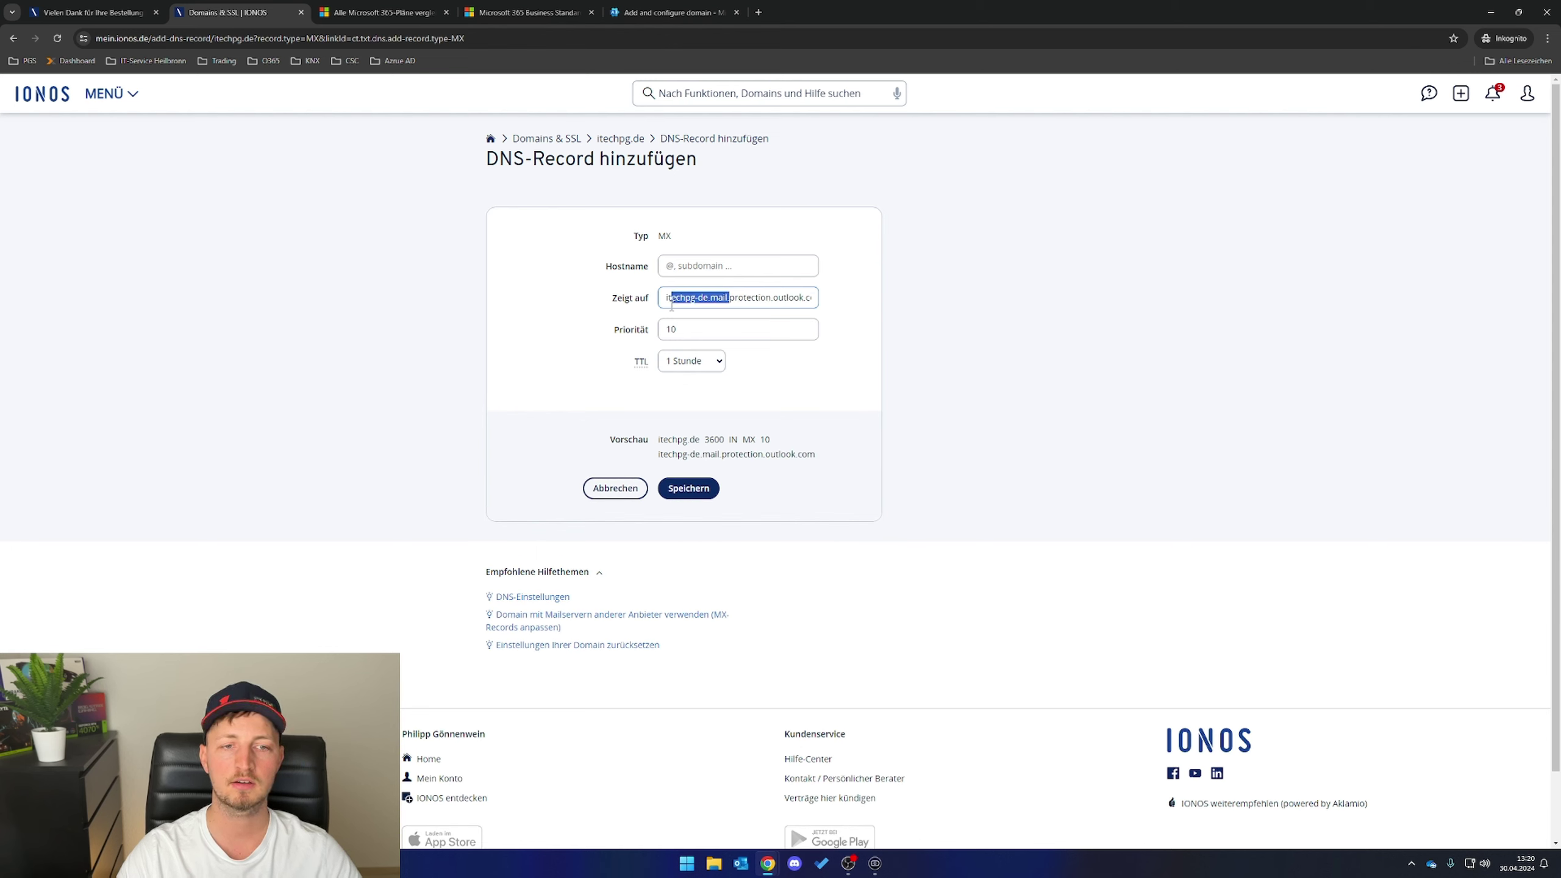
pyautogui.click(744, 305)
pyautogui.click(676, 328)
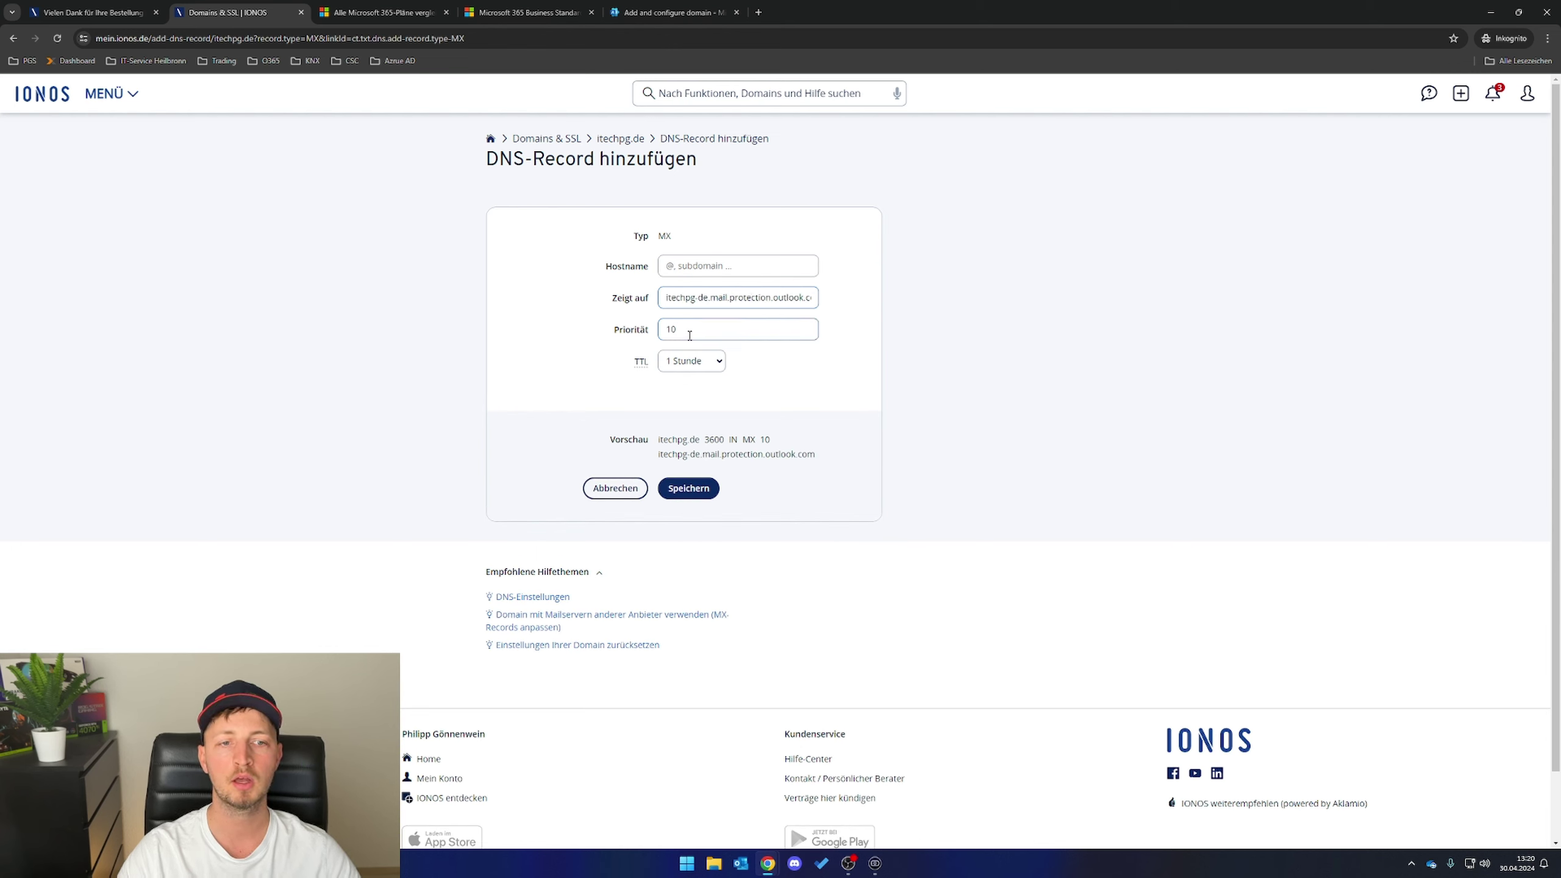
# - Set the MX record priority to 0 and save it
pyautogui.click(657, 12)
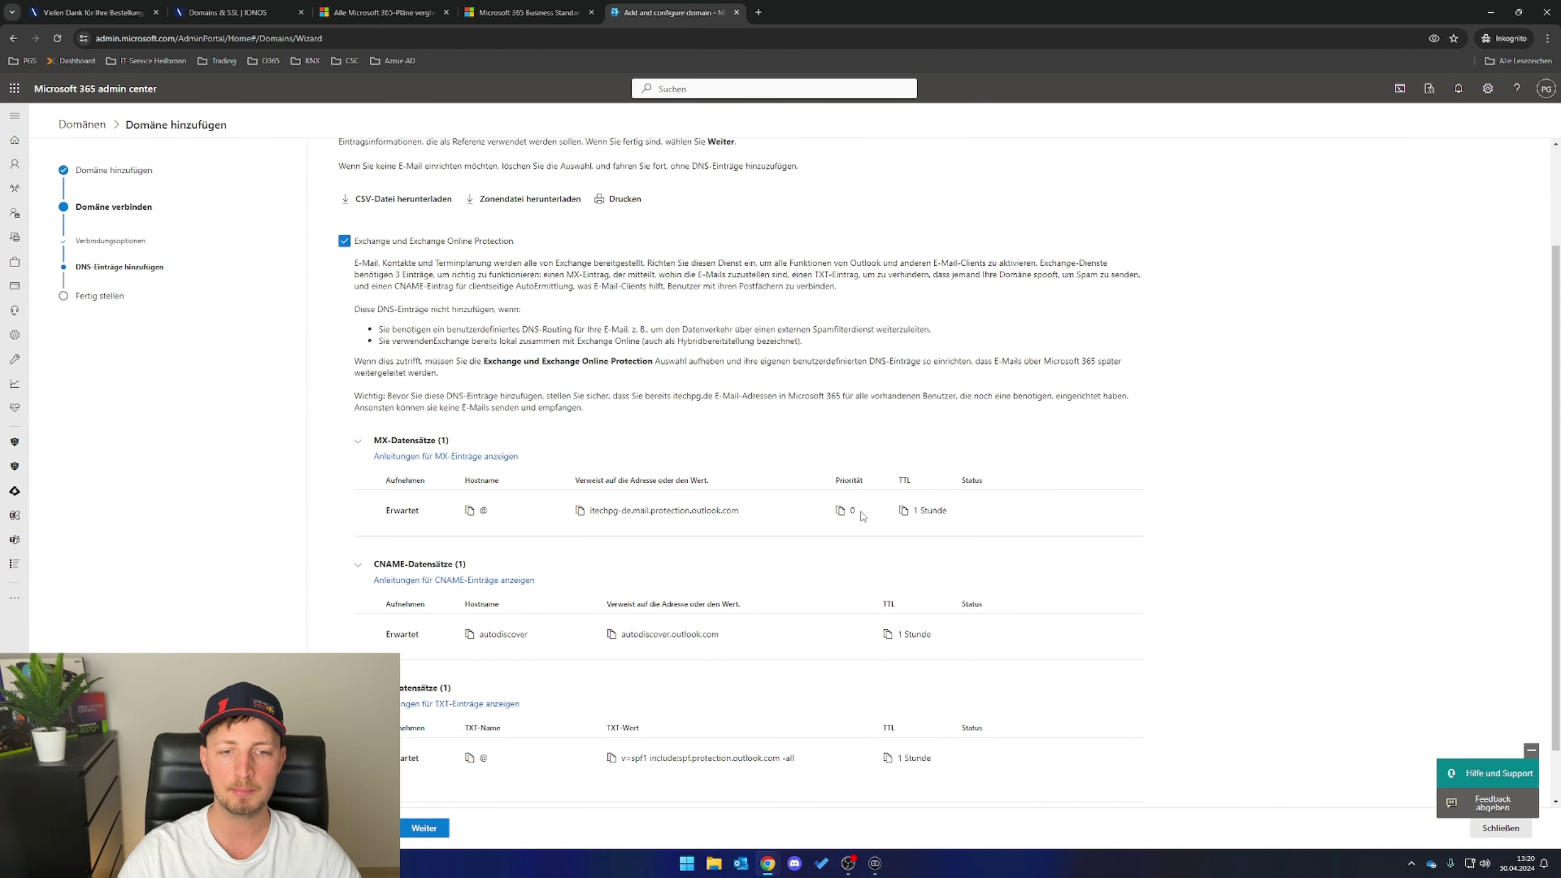
pyautogui.click(291, 14)
pyautogui.moveTo(719, 330); pyautogui.dragTo(656, 332)
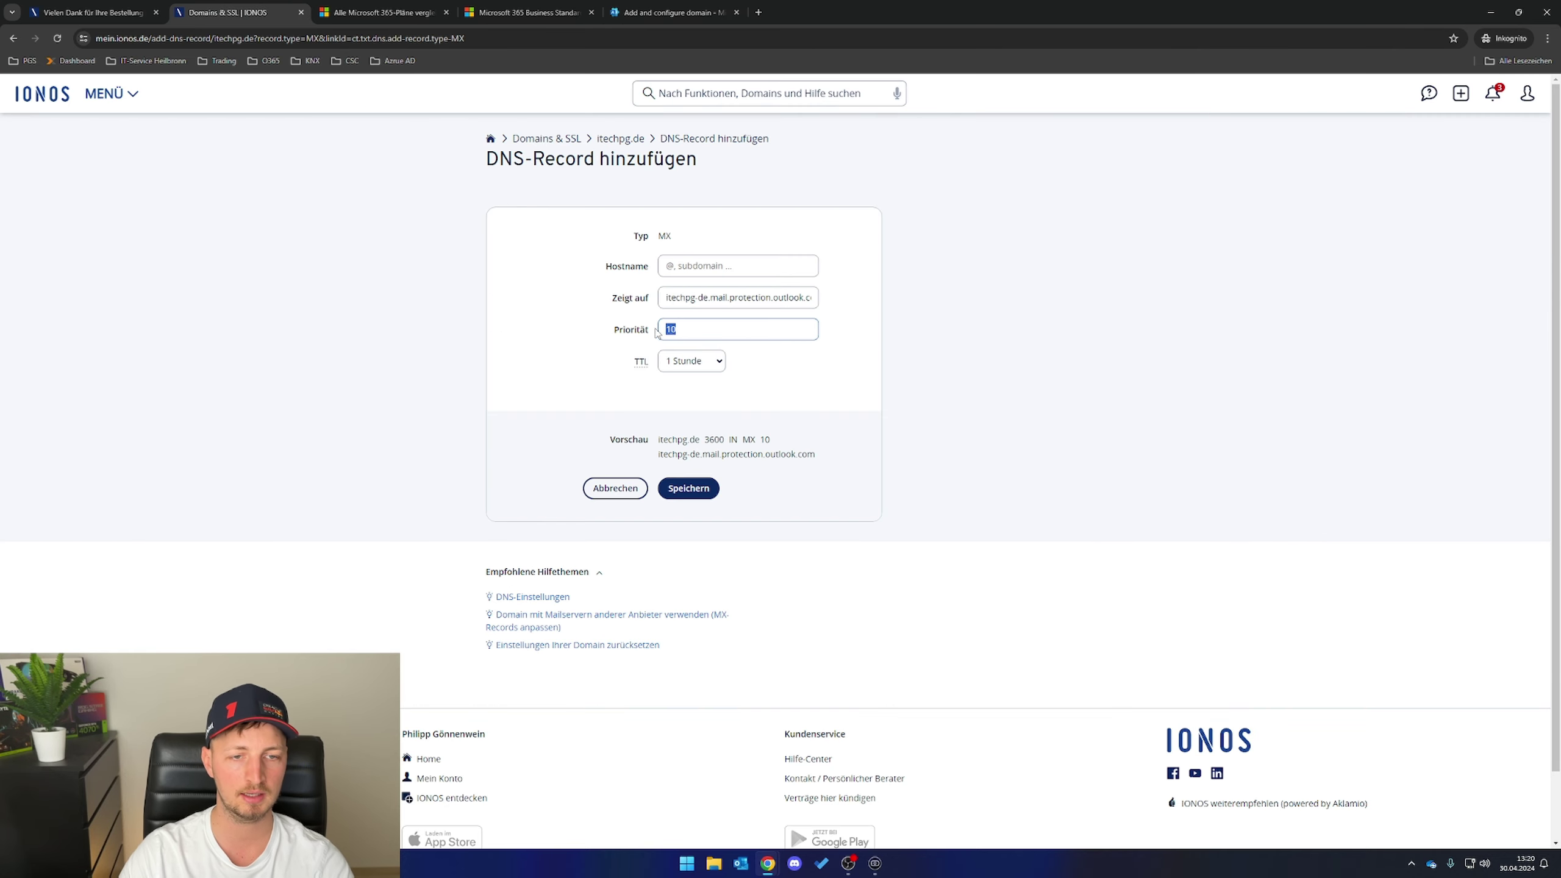
pyautogui.write('0')
pyautogui.click(788, 381)
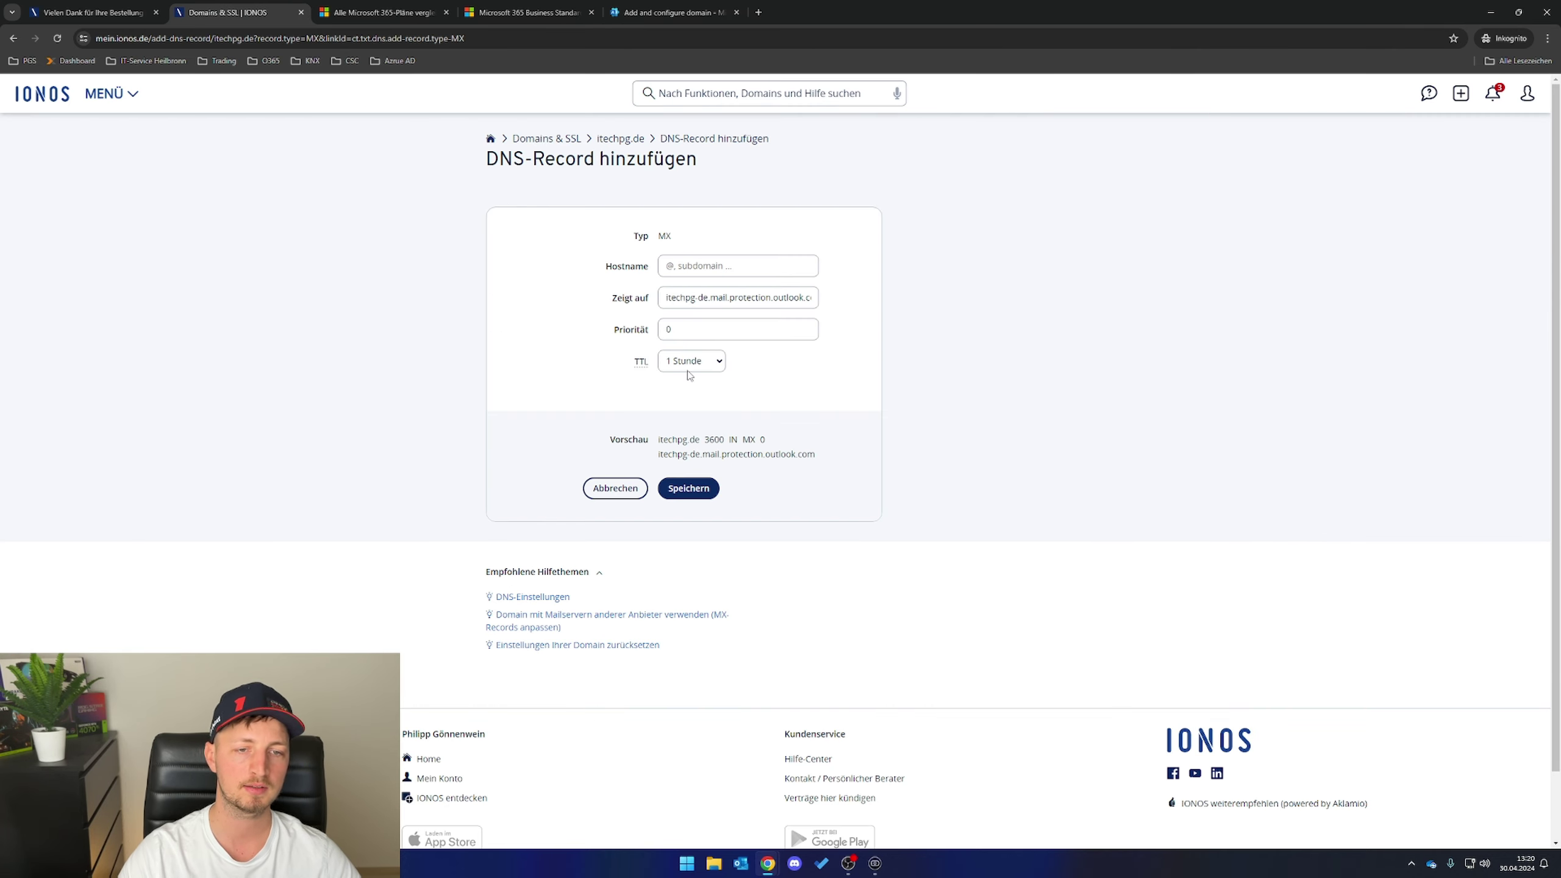
pyautogui.click(635, 11)
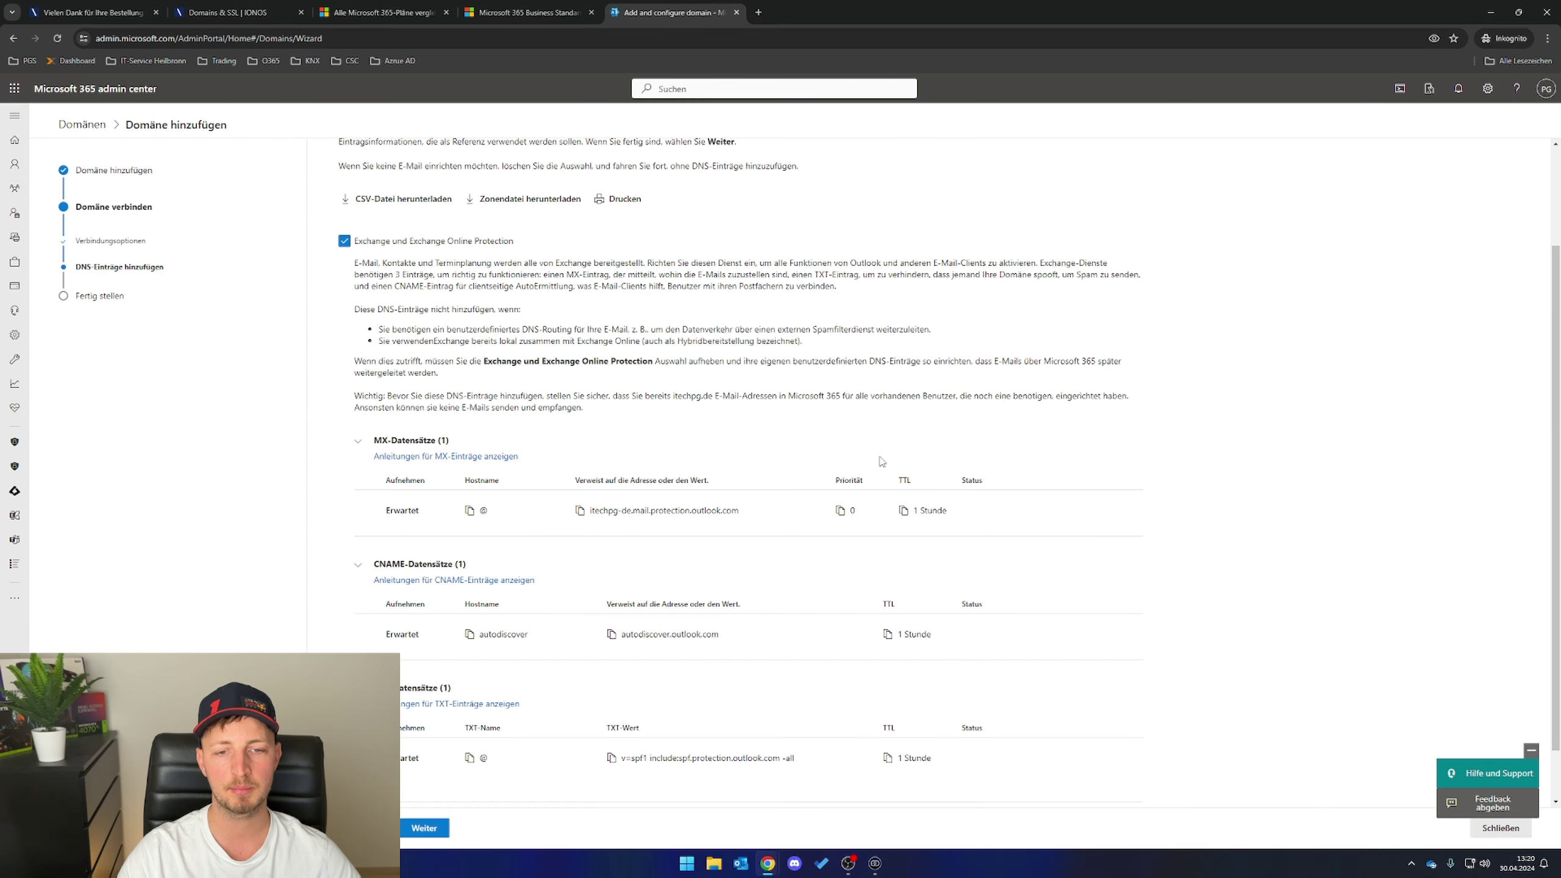
pyautogui.moveTo(962, 521); pyautogui.dragTo(899, 514)
pyautogui.click(258, 17)
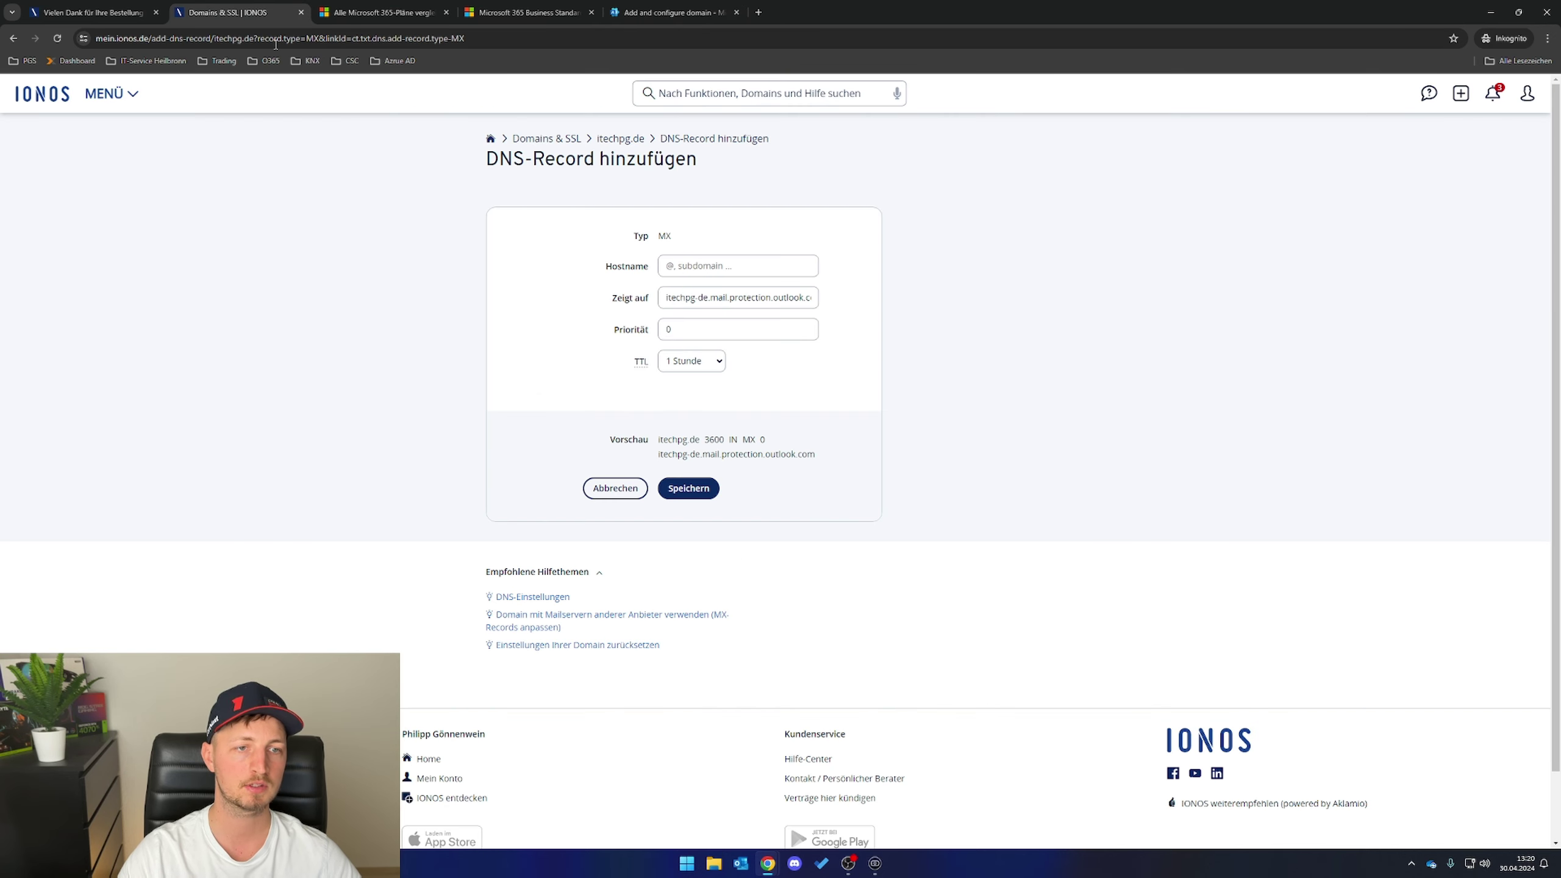
pyautogui.click(704, 498)
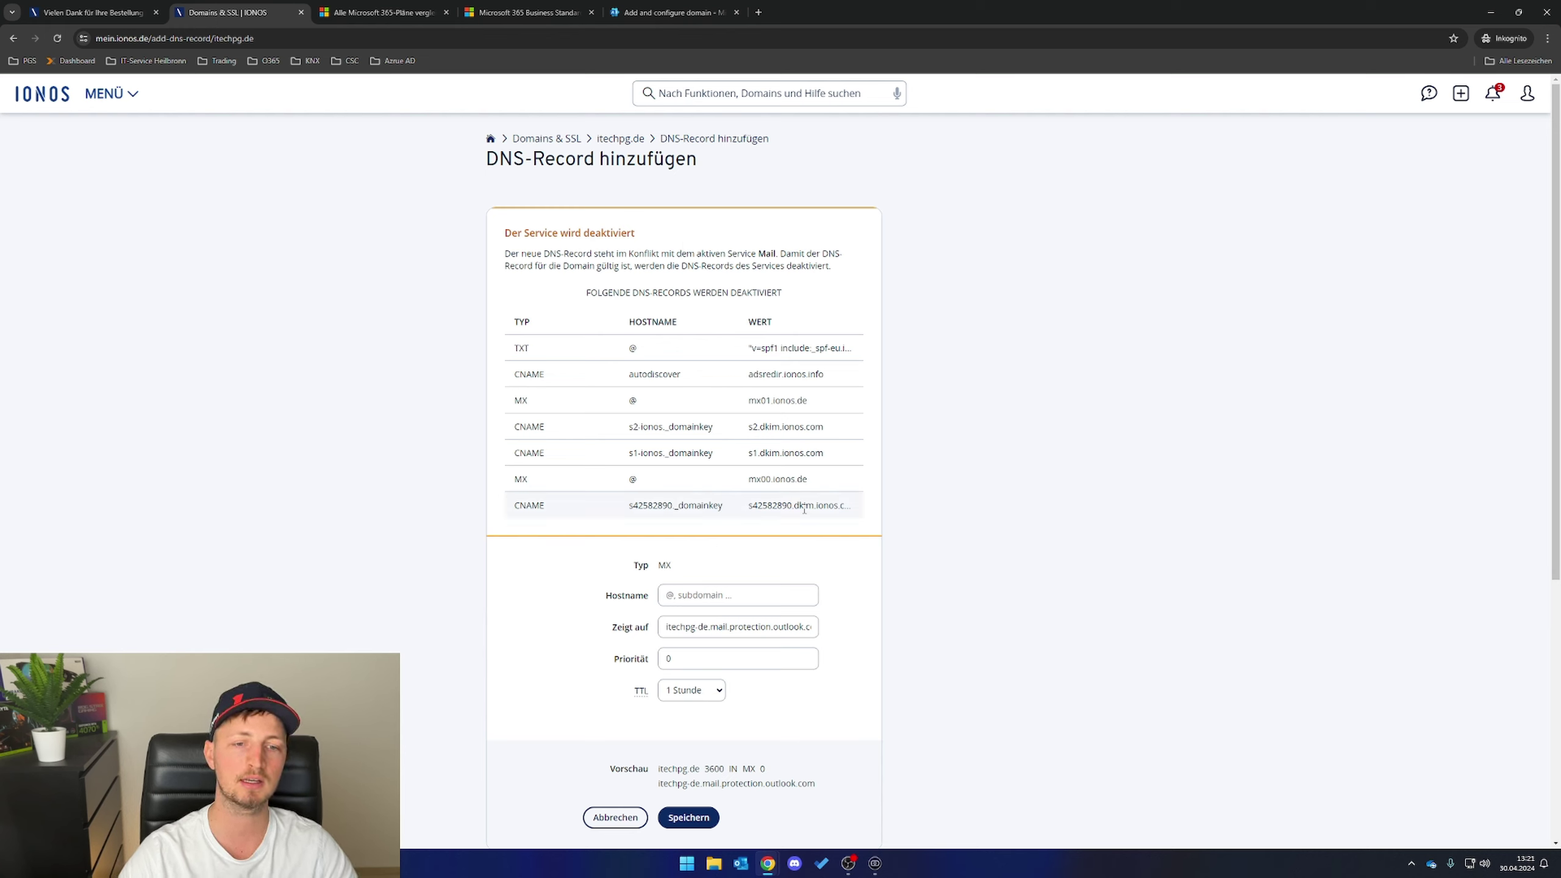
pyautogui.click(675, 817)
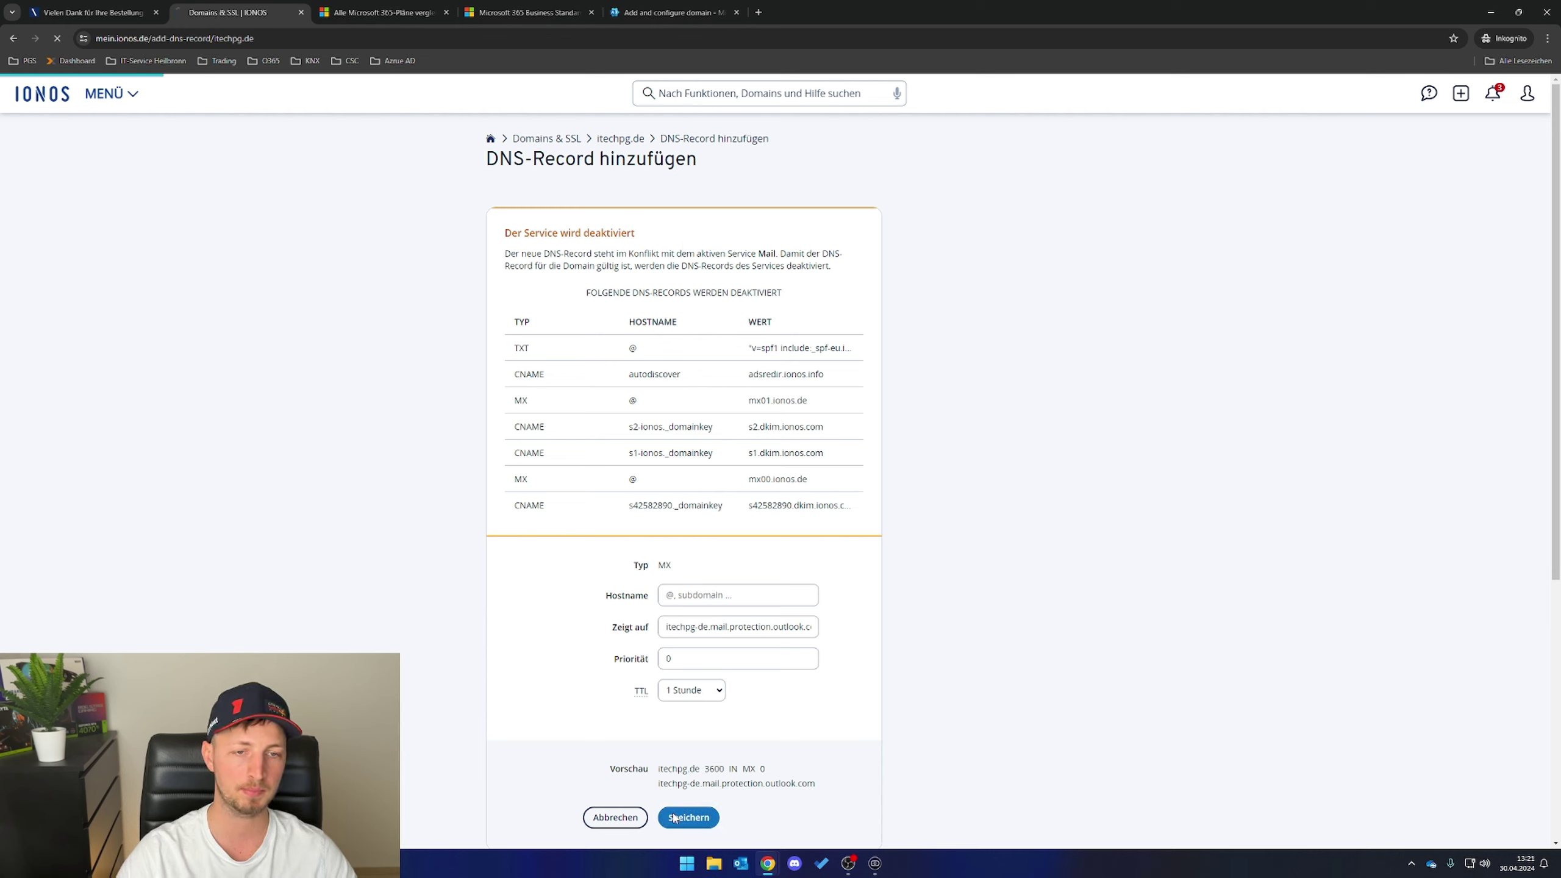
pyautogui.click(639, 14)
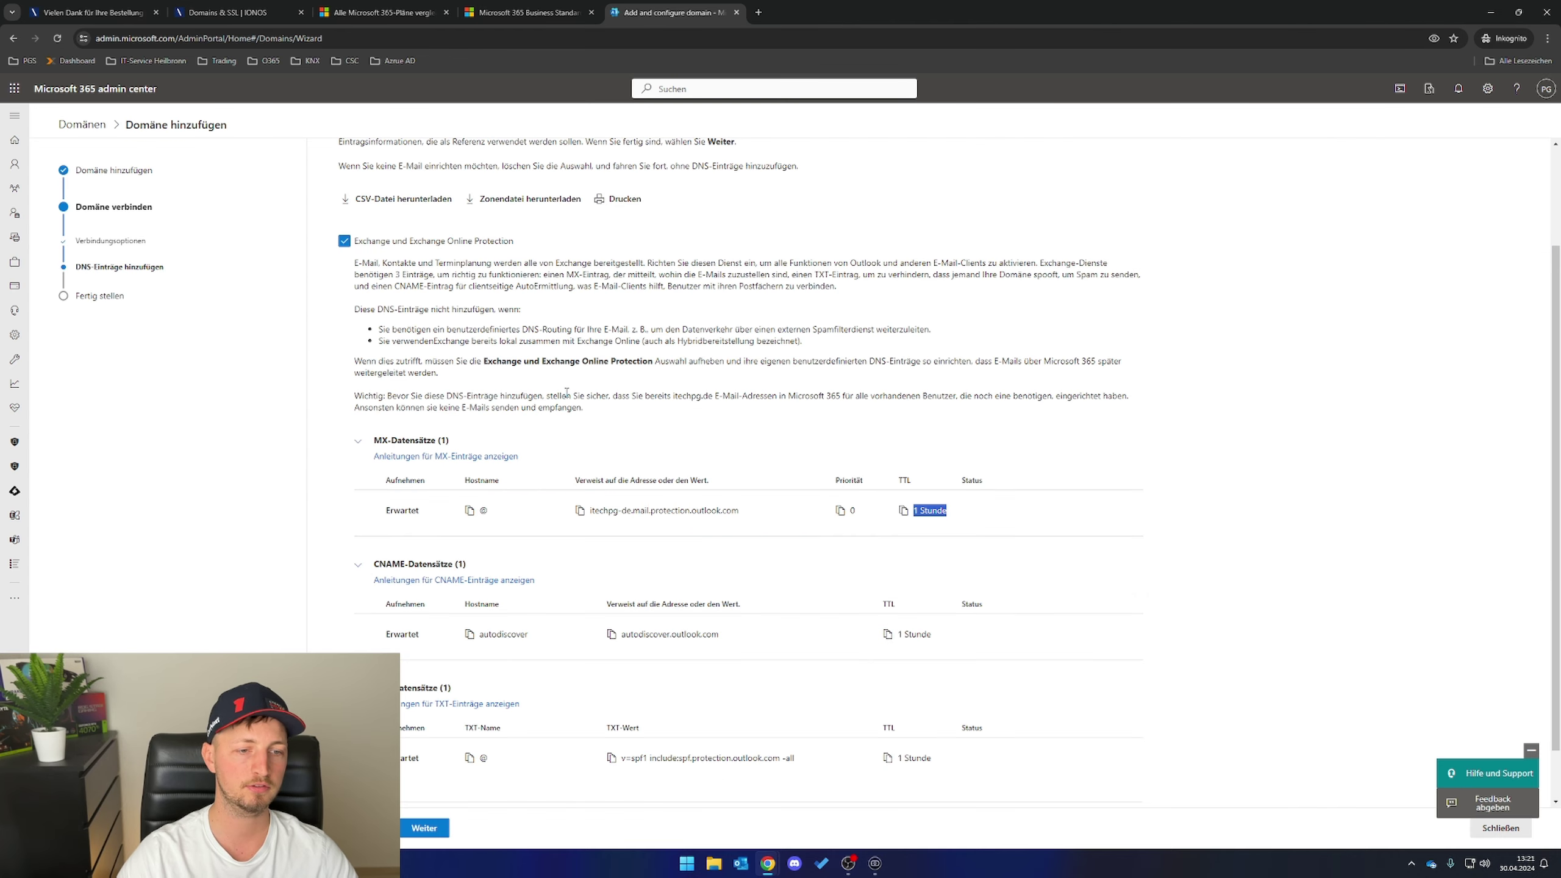
# - Create an IONOS CNAME record with hostname autodiscover
pyautogui.scroll(-1, 566, 392)
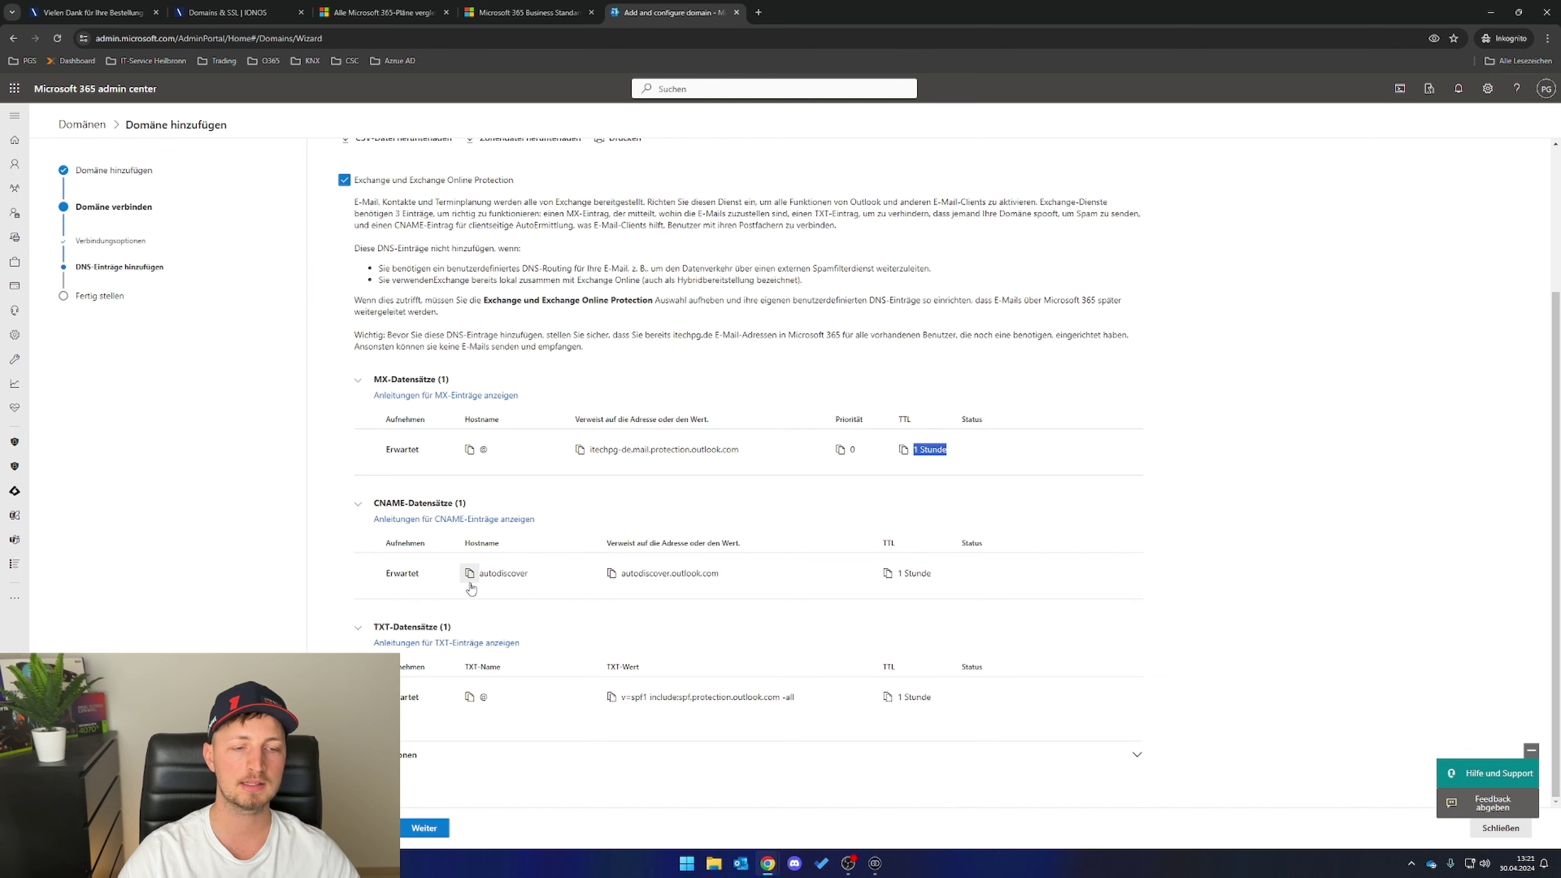
pyautogui.click(470, 575)
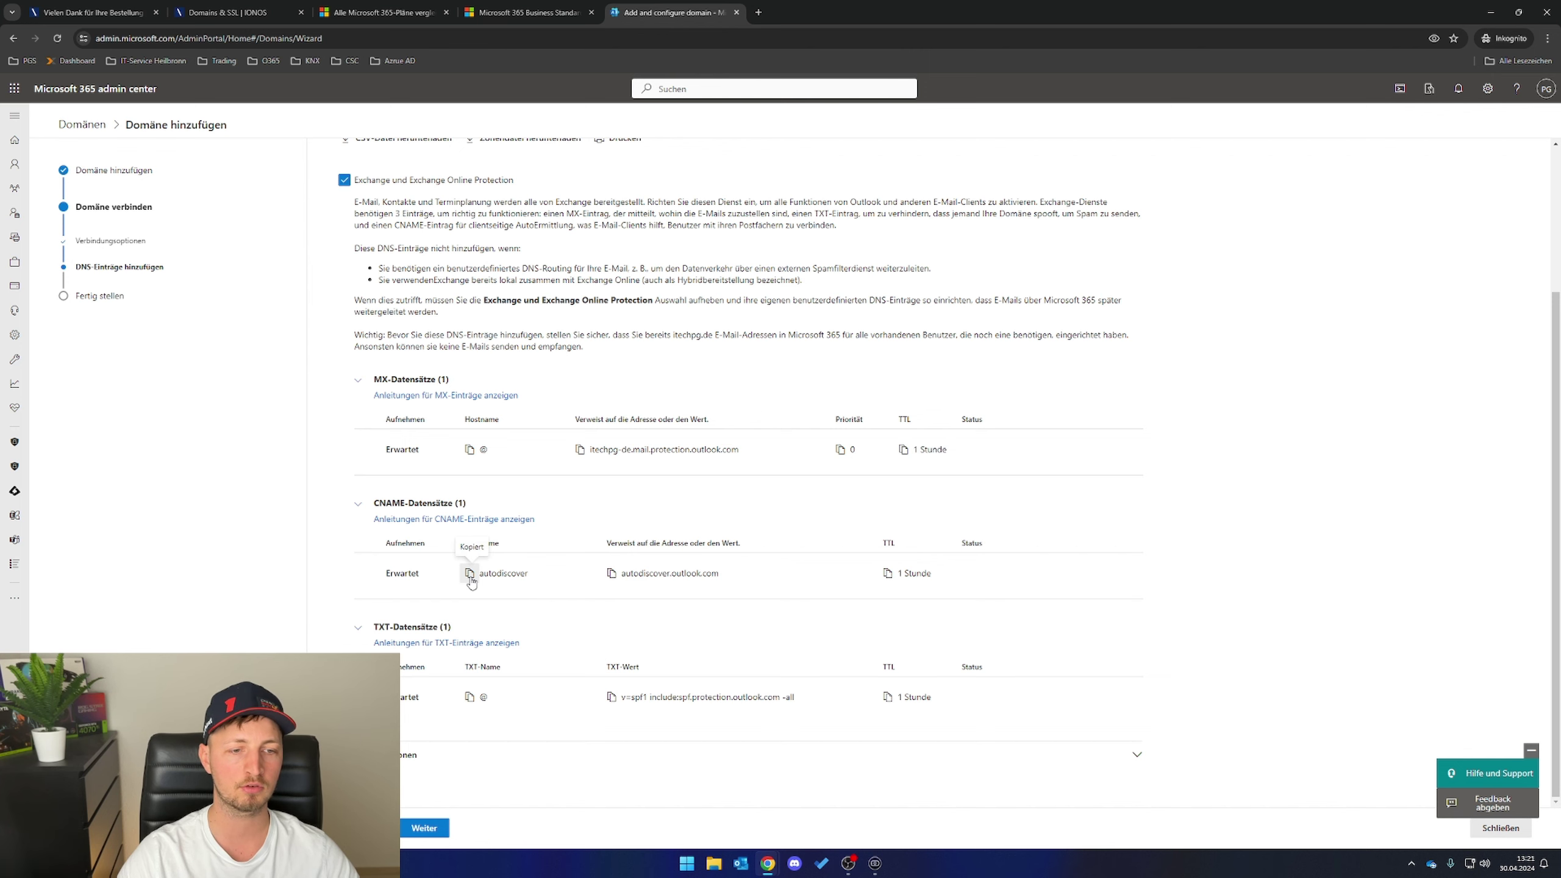
pyautogui.click(238, 12)
pyautogui.click(571, 353)
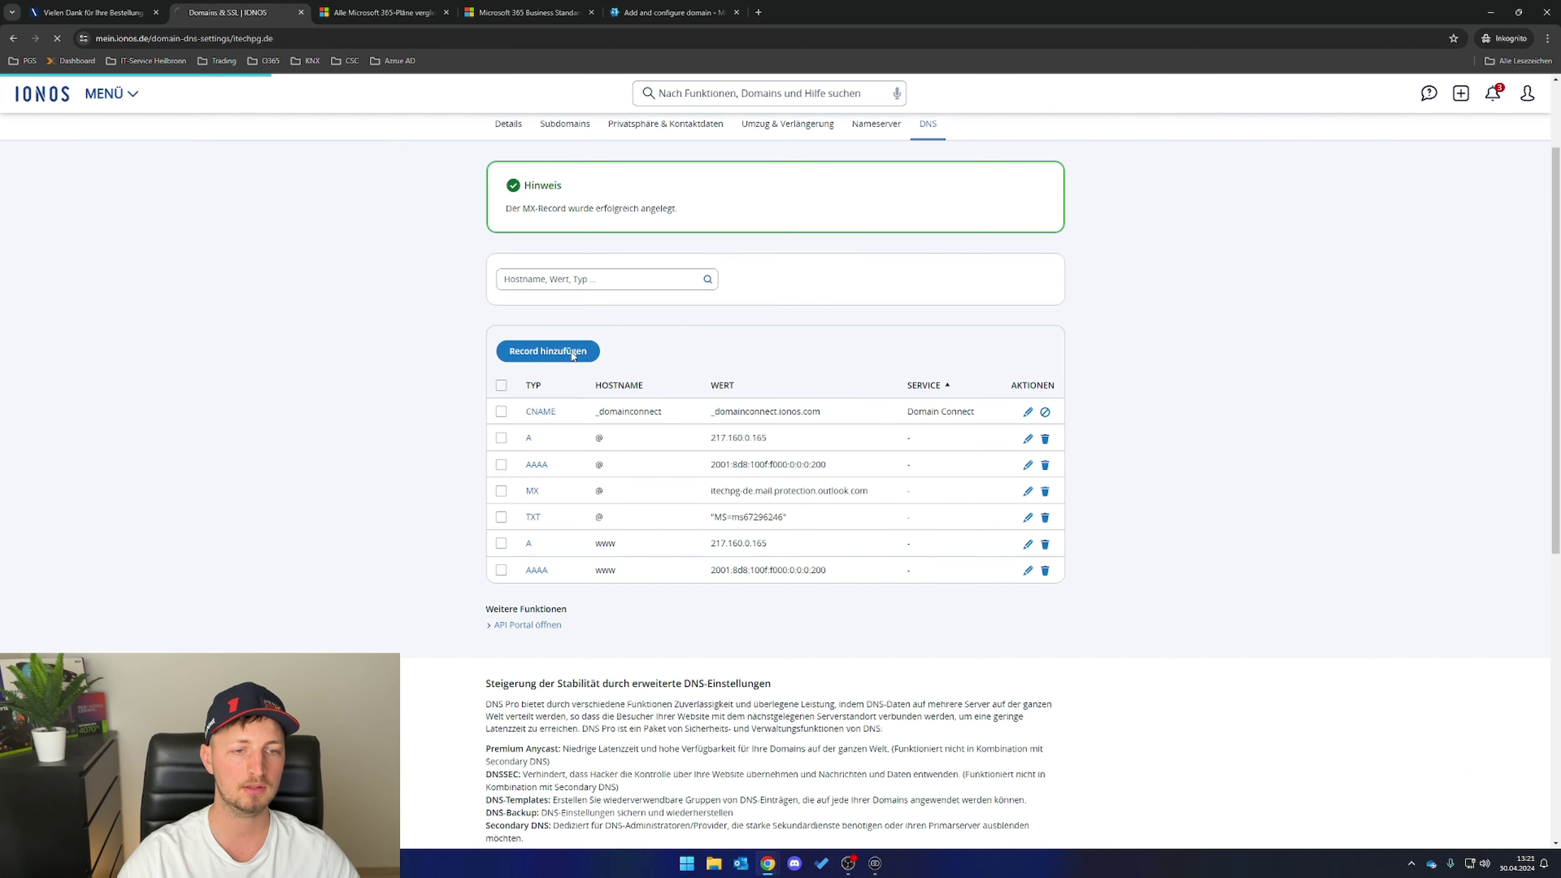
pyautogui.click(576, 338)
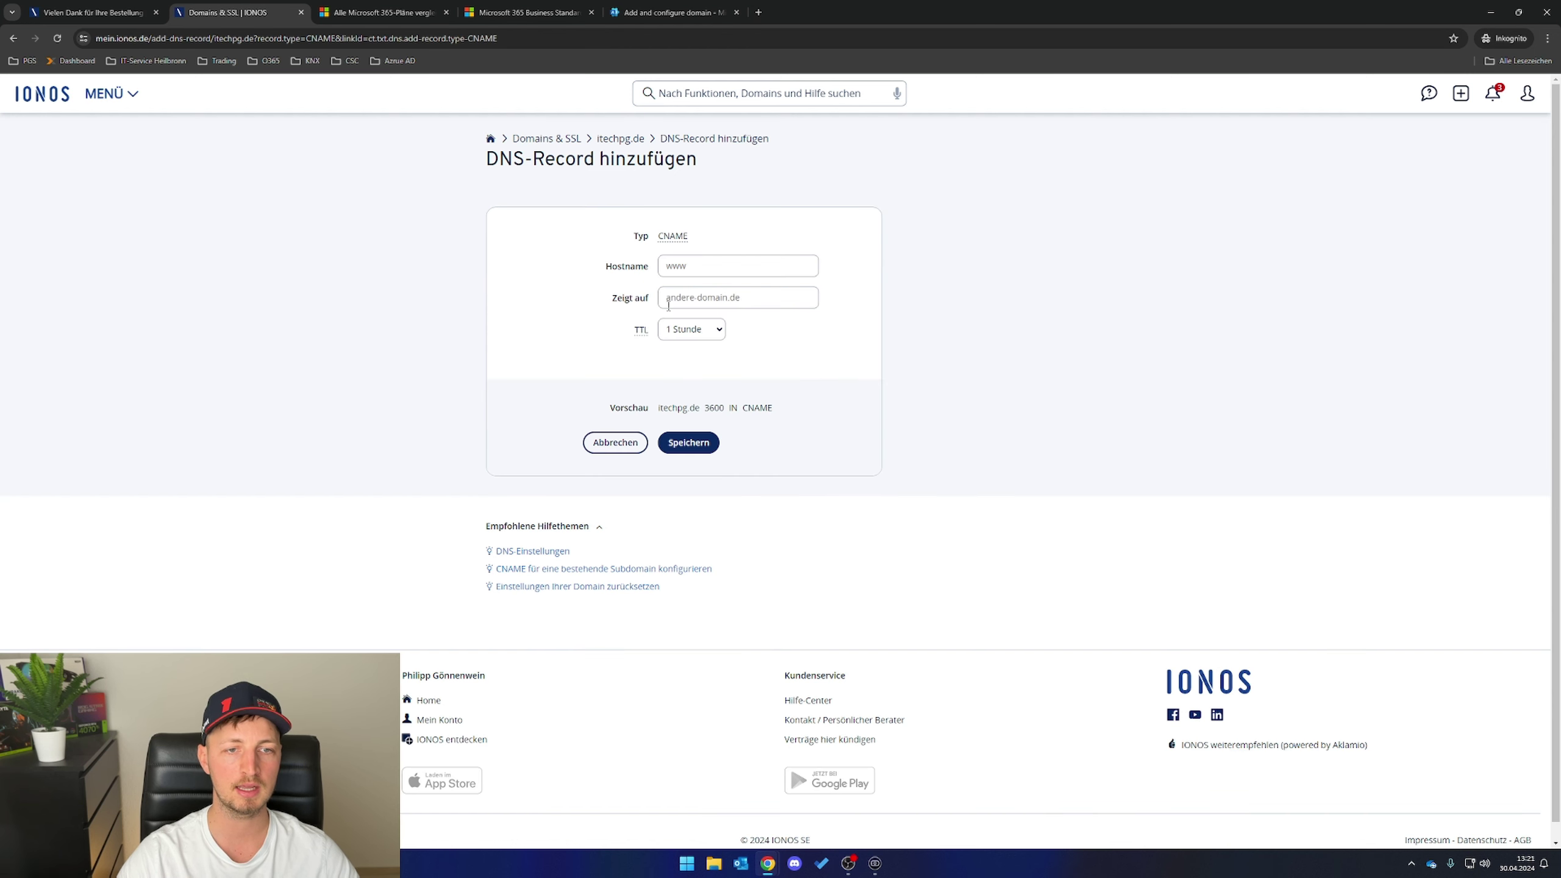
pyautogui.click(701, 265)
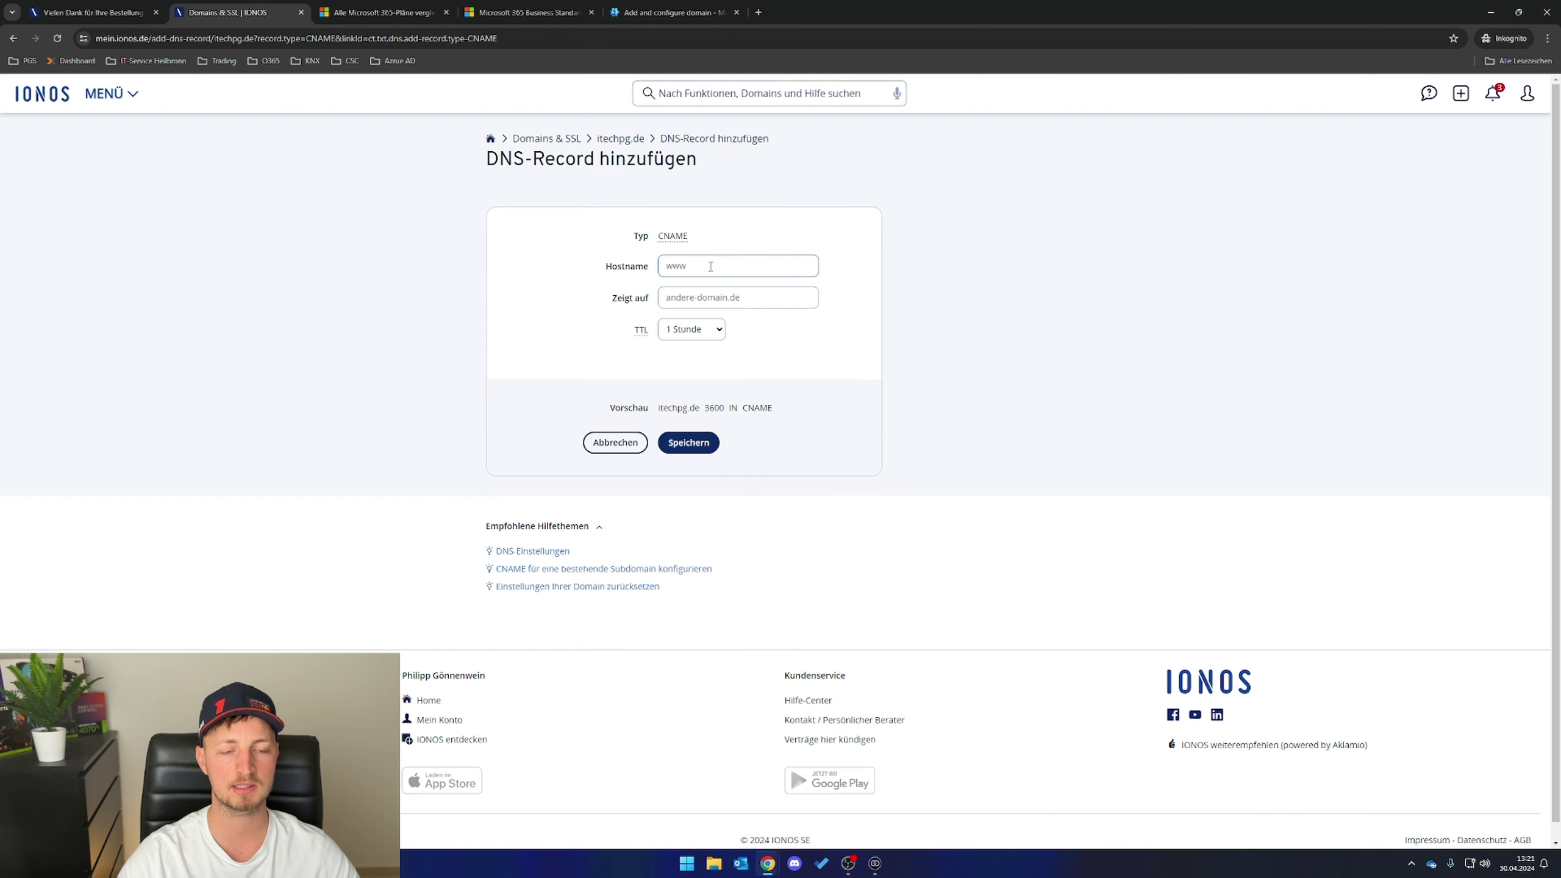
pyautogui.hotkey('ctrl', 'v')
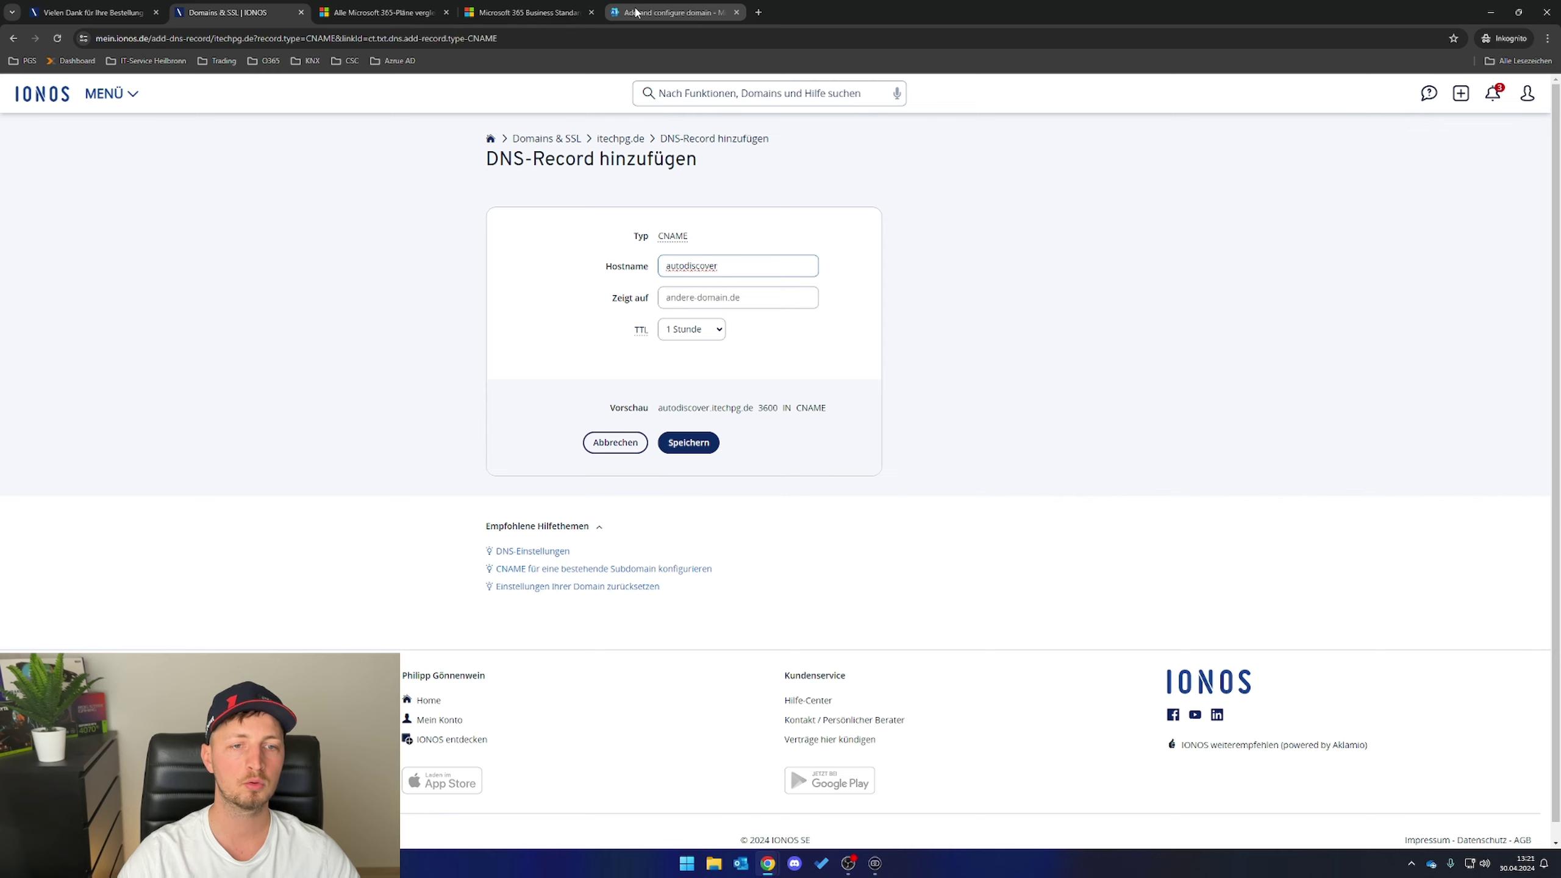
# - Point the autodiscover CNAME to autodiscover.outlook.com and copy the SPF TXT value
pyautogui.click(636, 12)
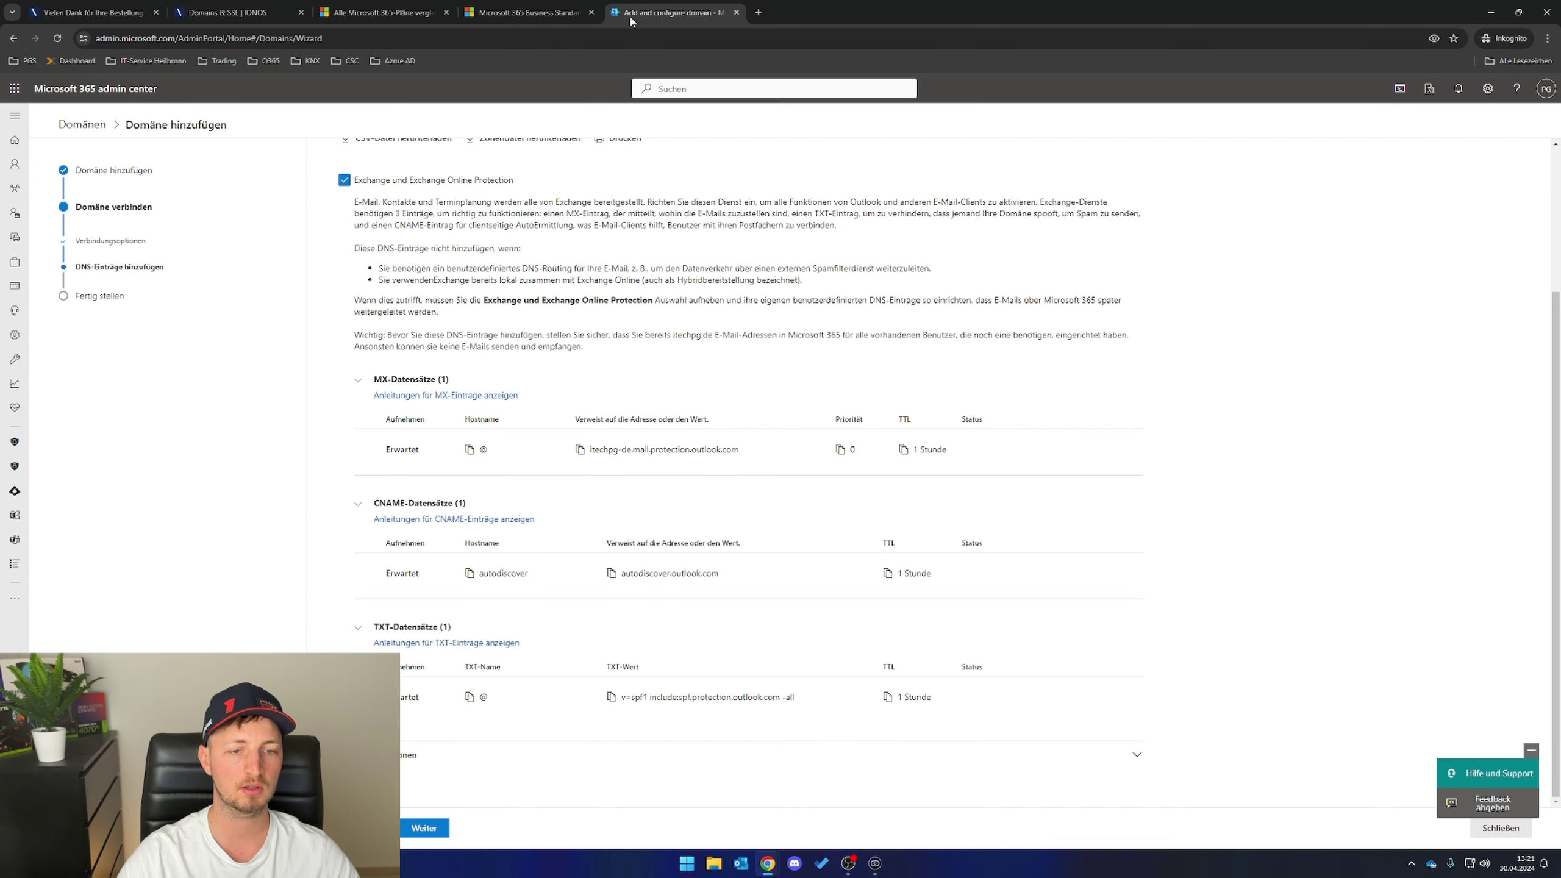
pyautogui.click(616, 578)
pyautogui.click(234, 12)
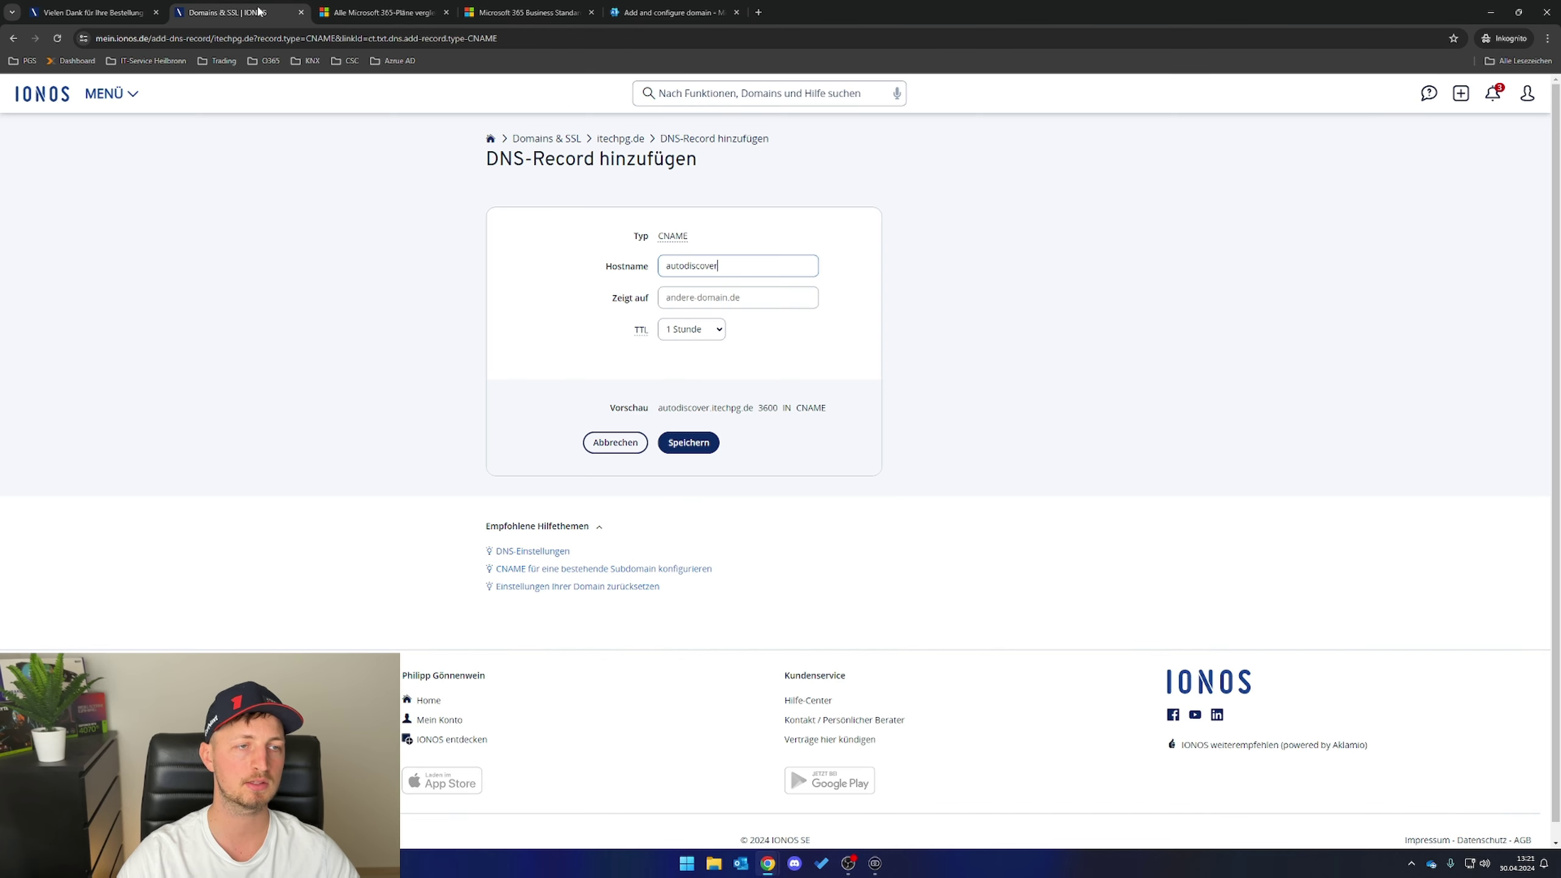
pyautogui.click(715, 297)
pyautogui.hotkey('ctrl', 'v')
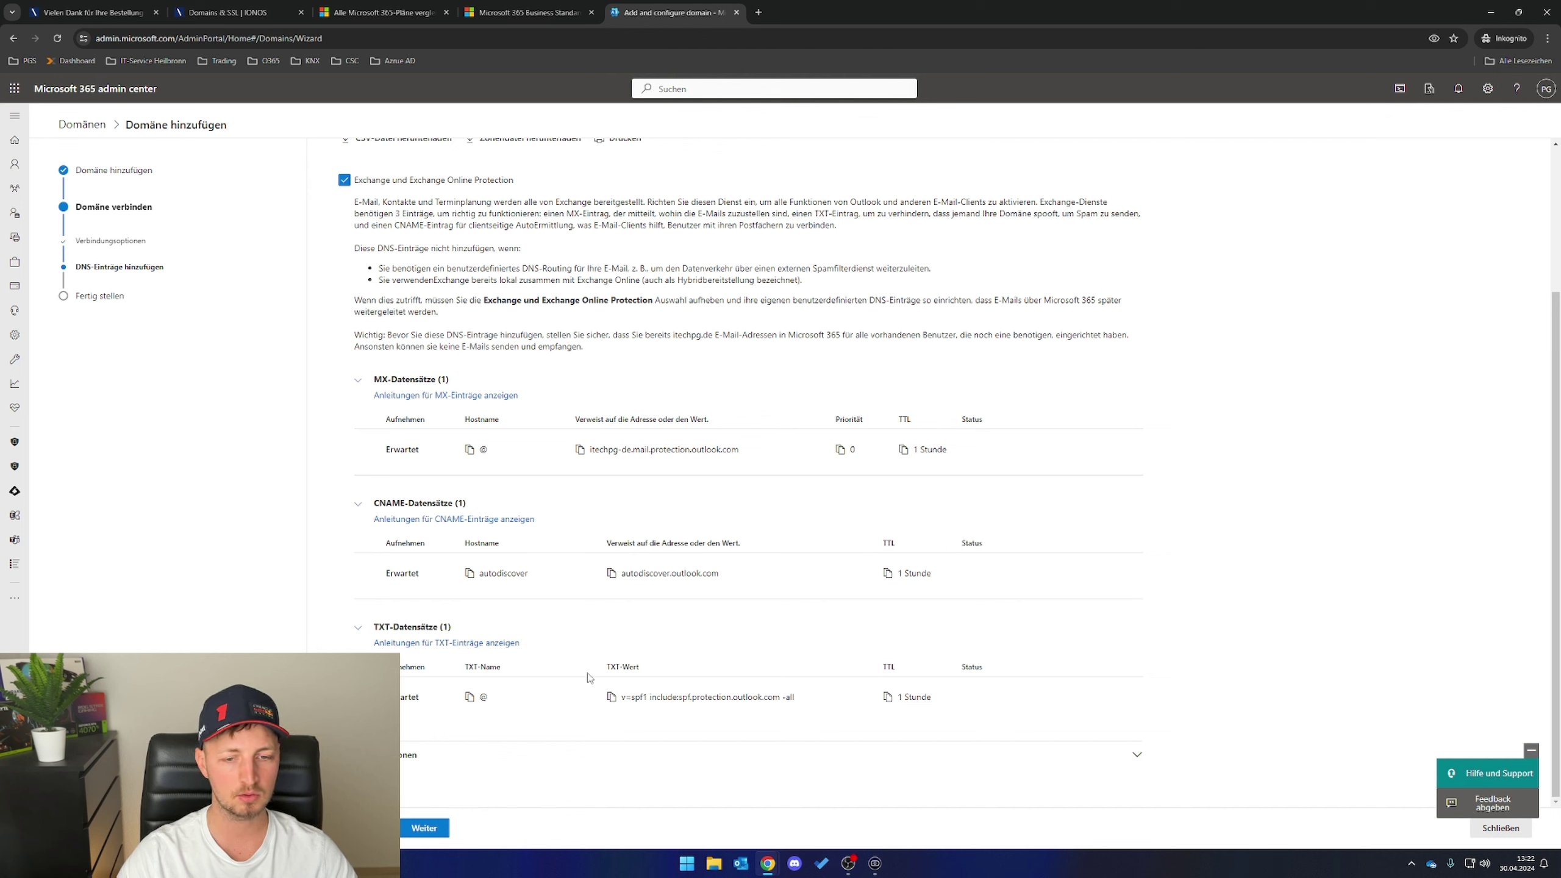
pyautogui.click(609, 701)
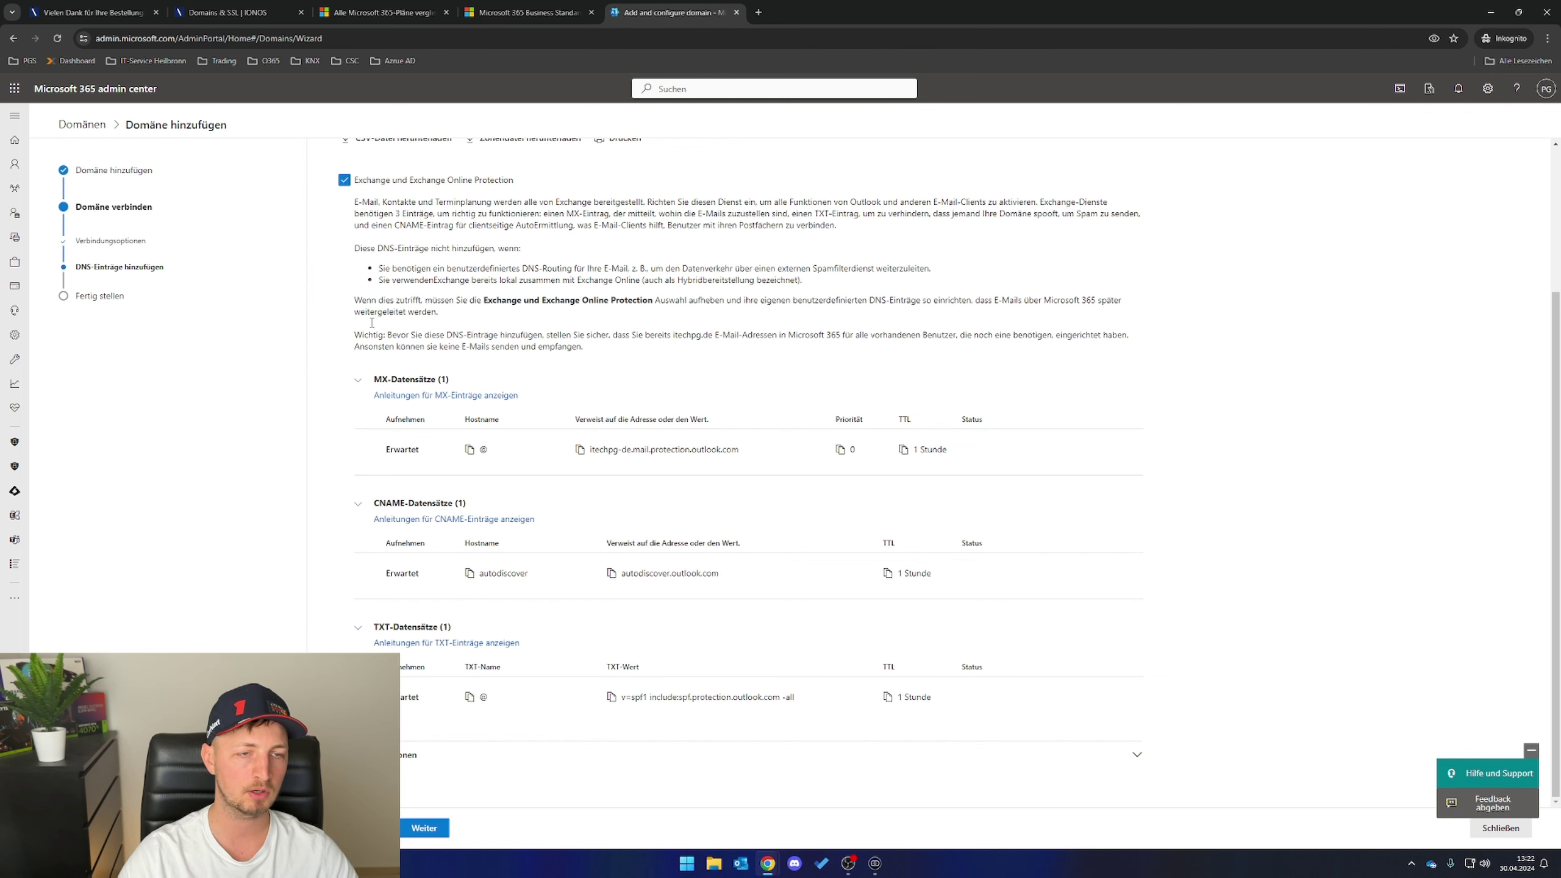
pyautogui.click(222, 9)
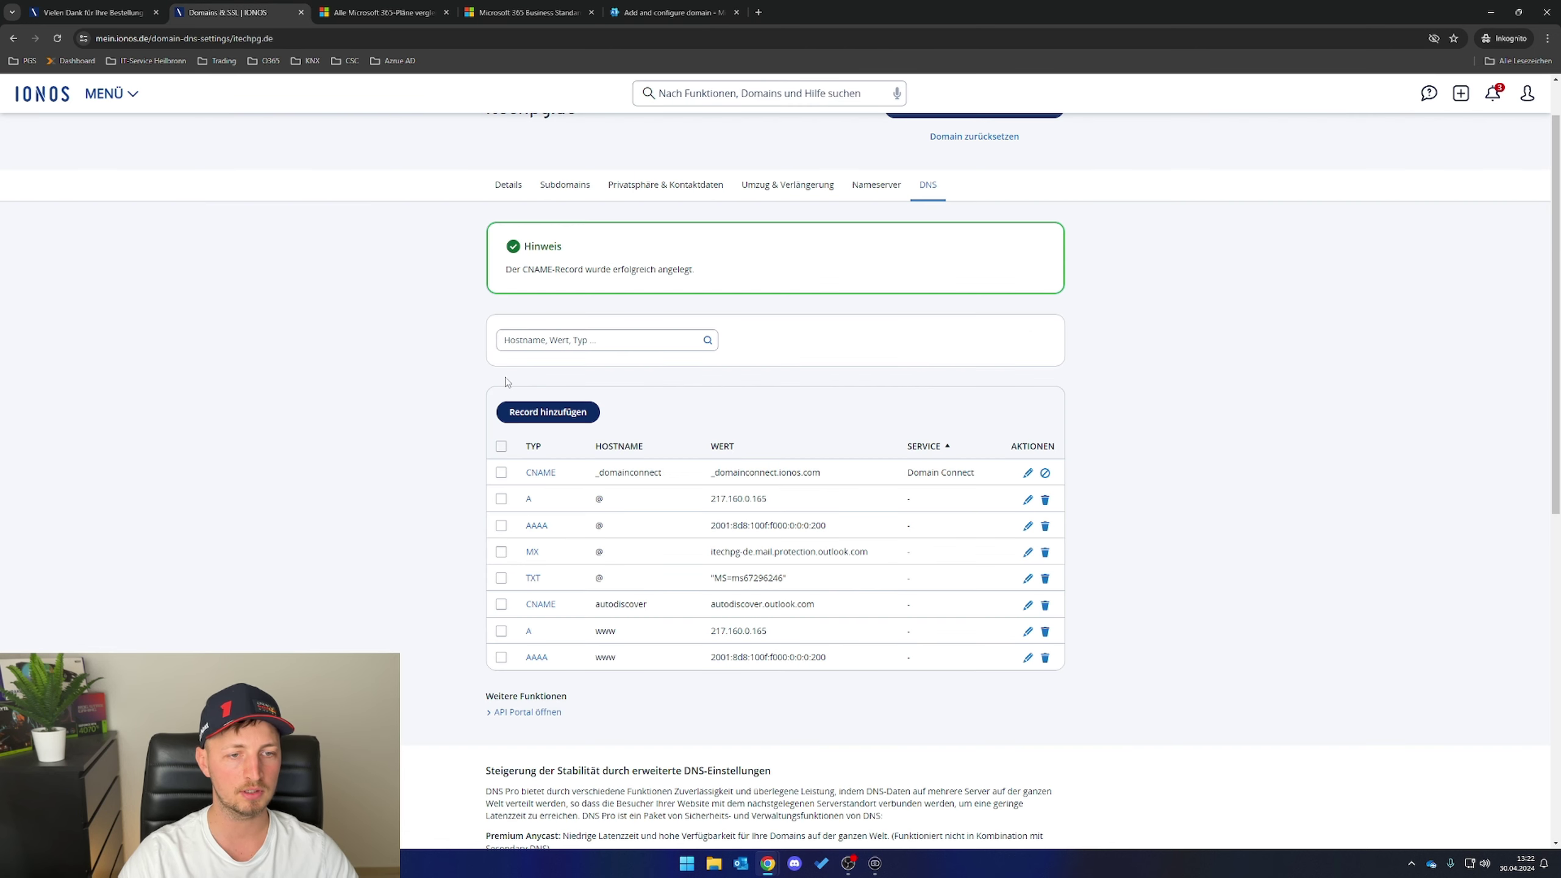
# - Save an SPF (TXT) record with v=spf1 include:spf.protection.outlook.com -all in IONOS
pyautogui.click(515, 416)
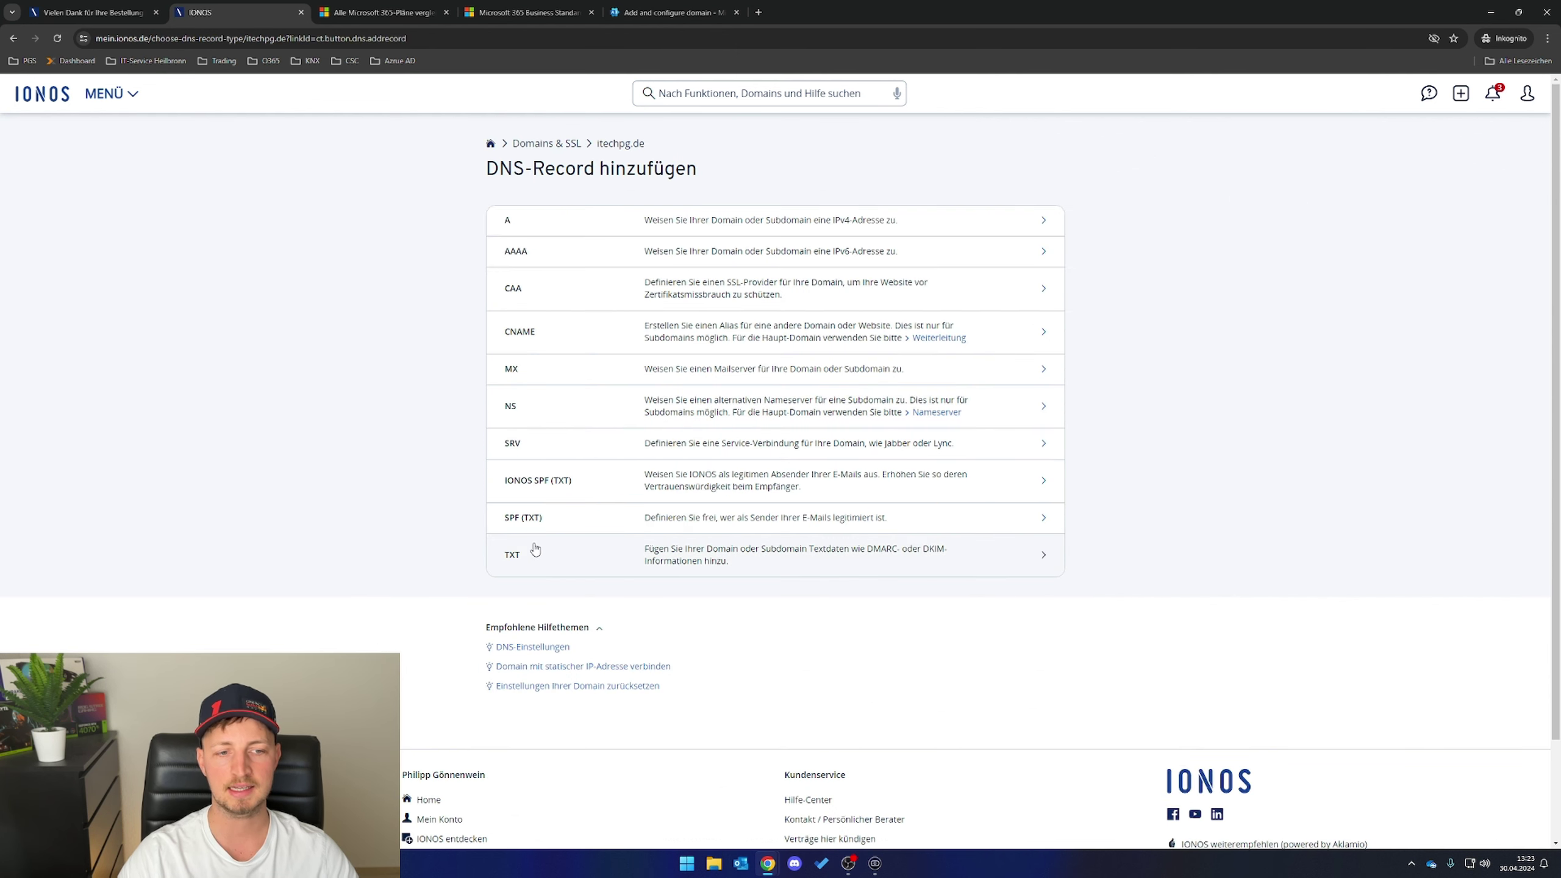
pyautogui.click(670, 12)
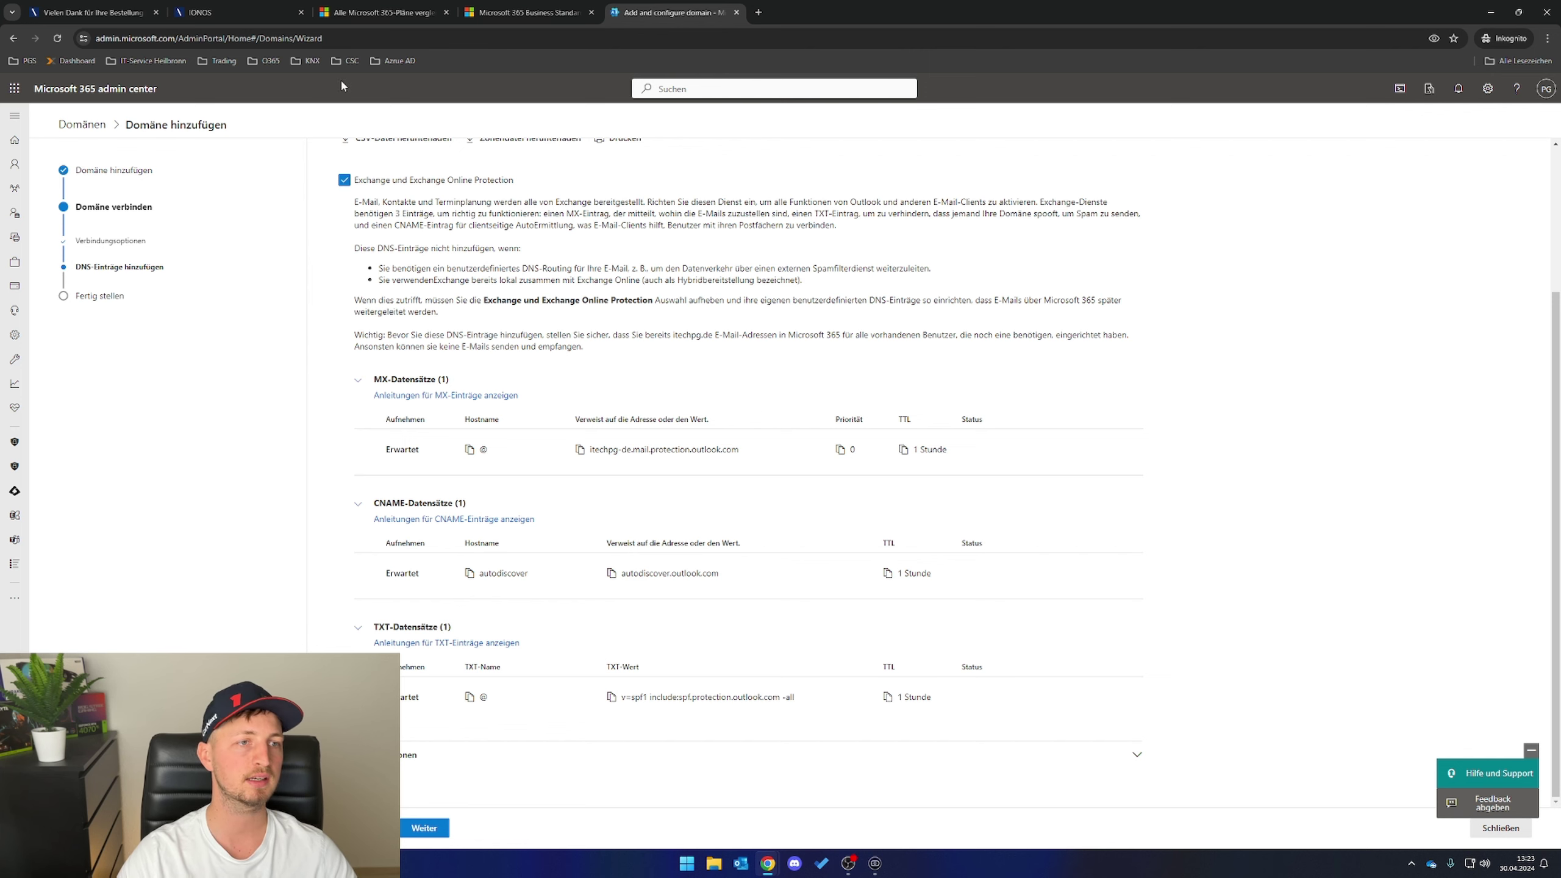
pyautogui.click(237, 12)
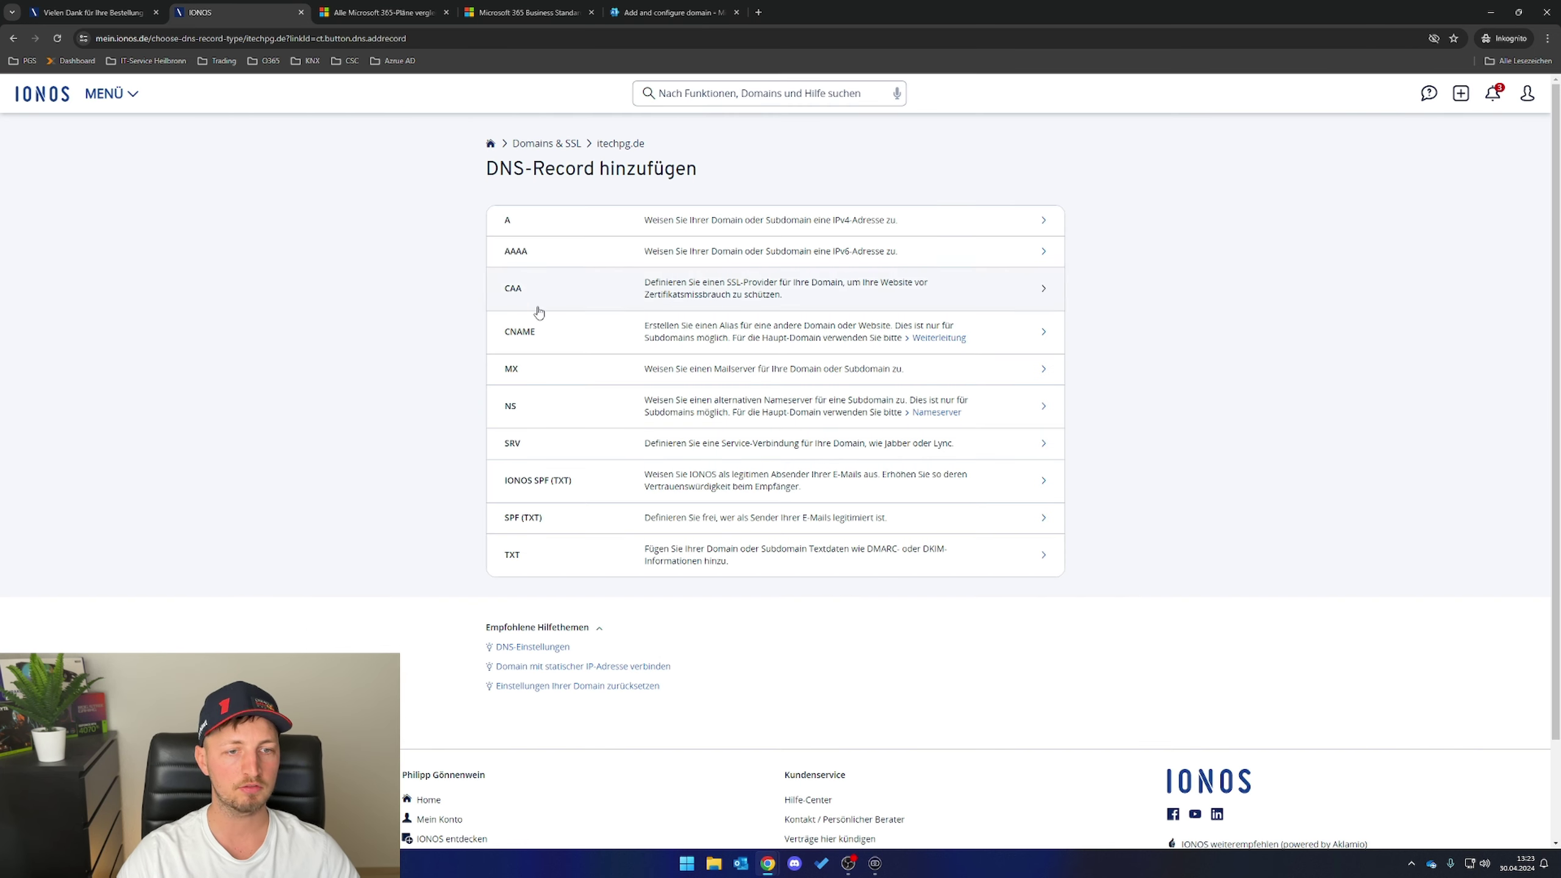
pyautogui.click(547, 528)
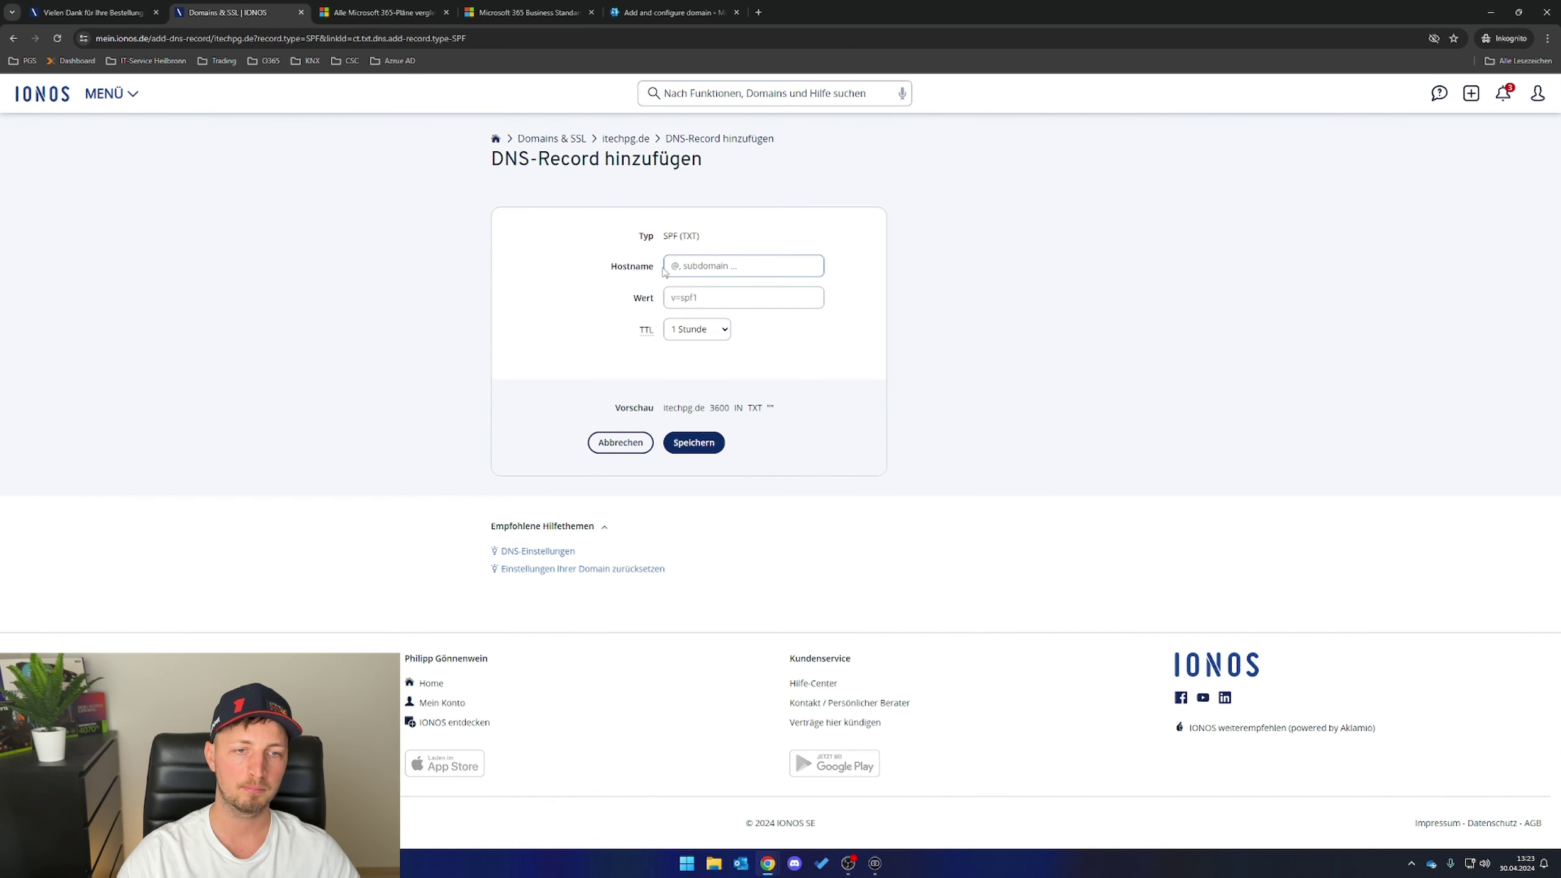
pyautogui.click(683, 298)
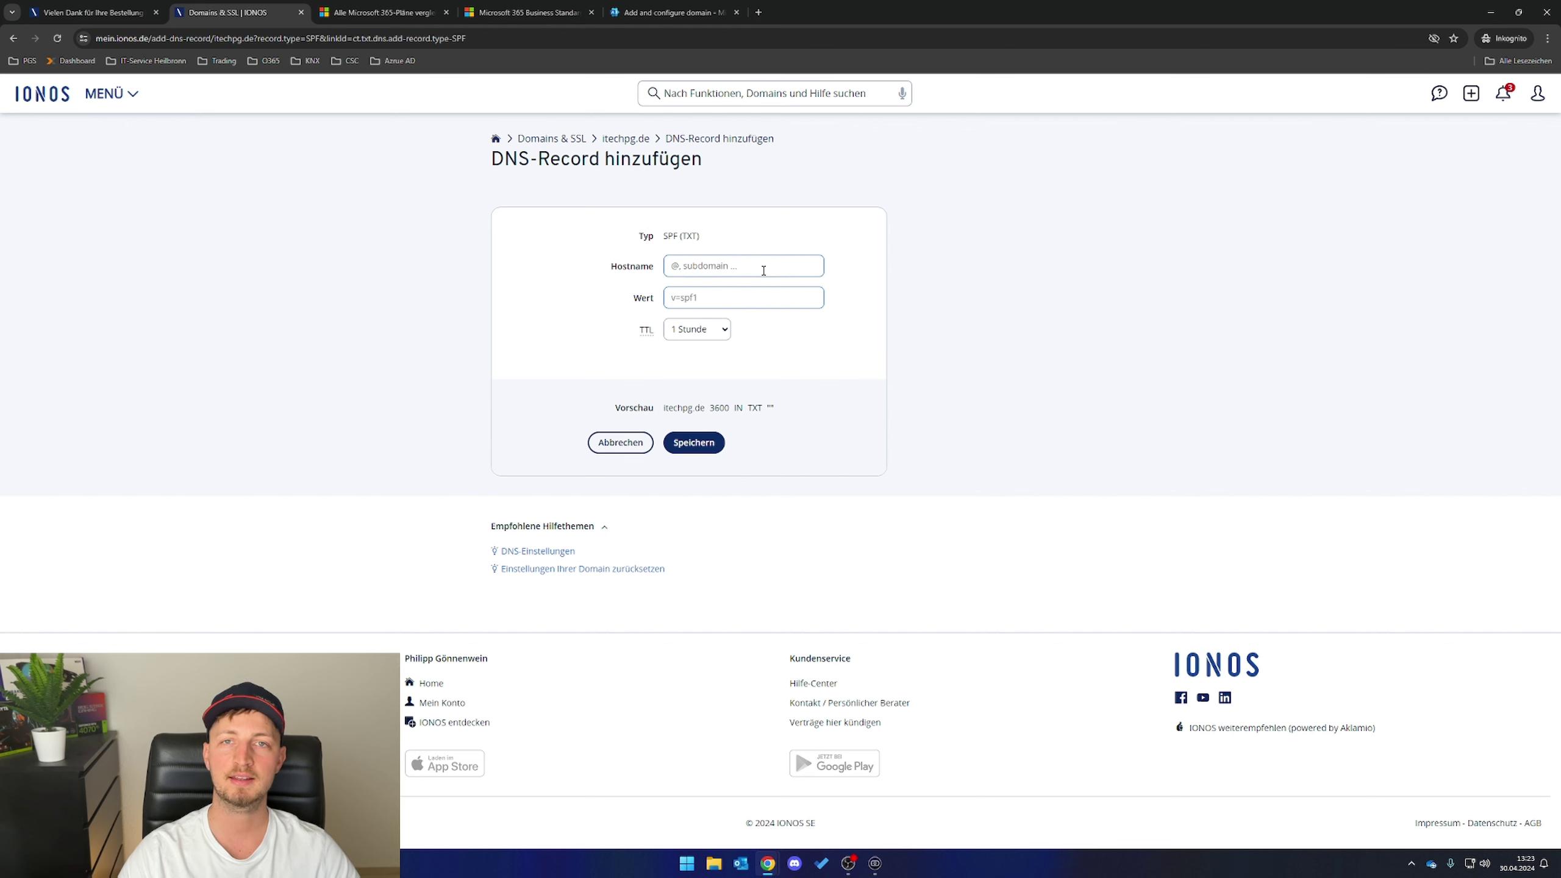
pyautogui.hotkey('ctrl', 'v')
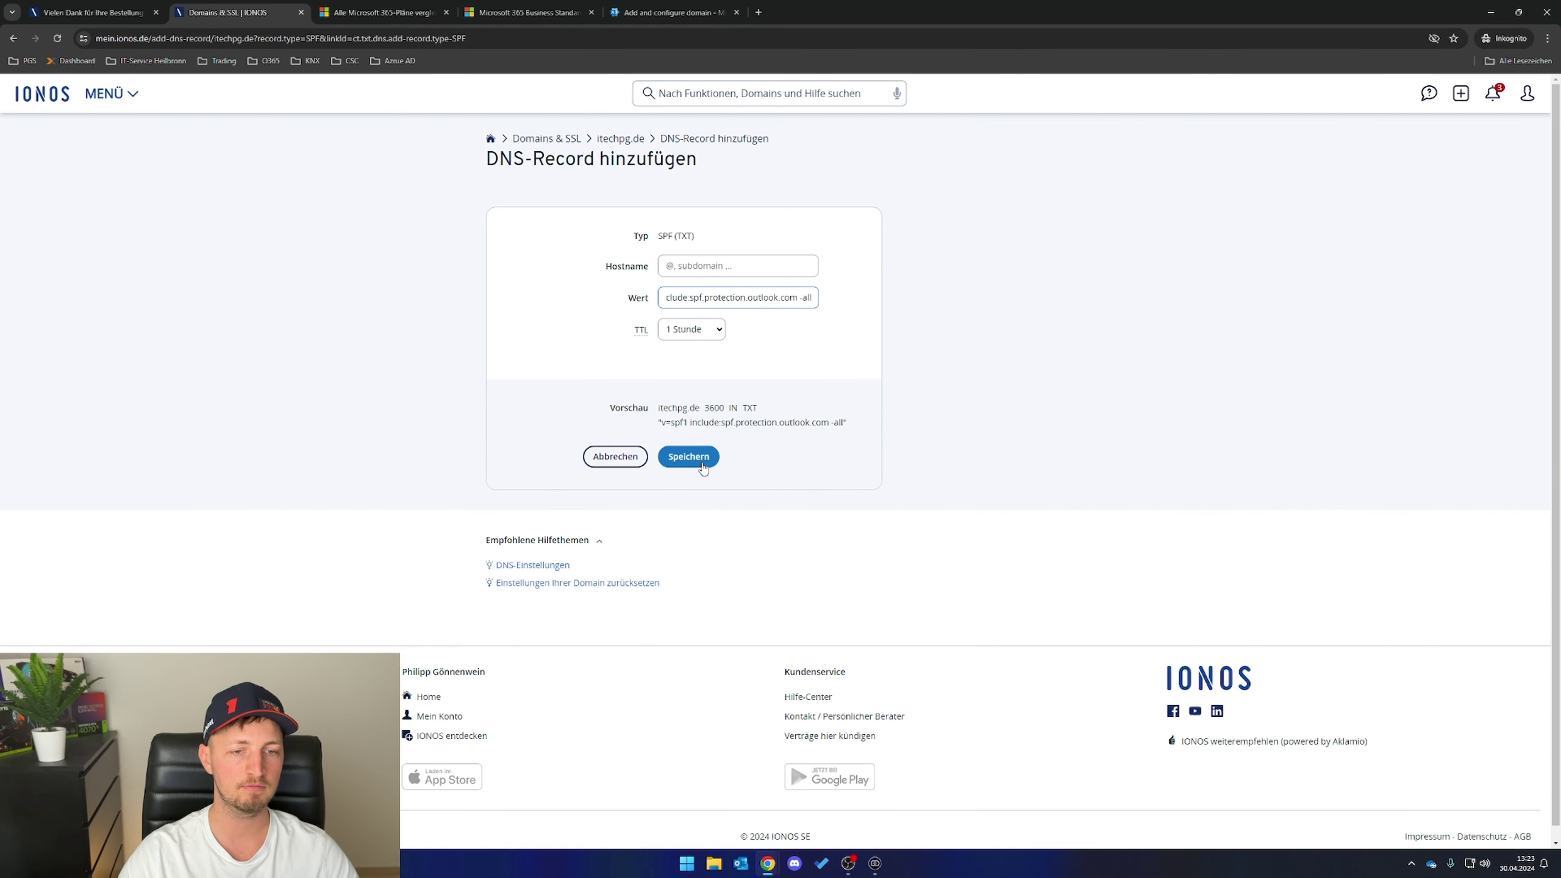
pyautogui.click(702, 464)
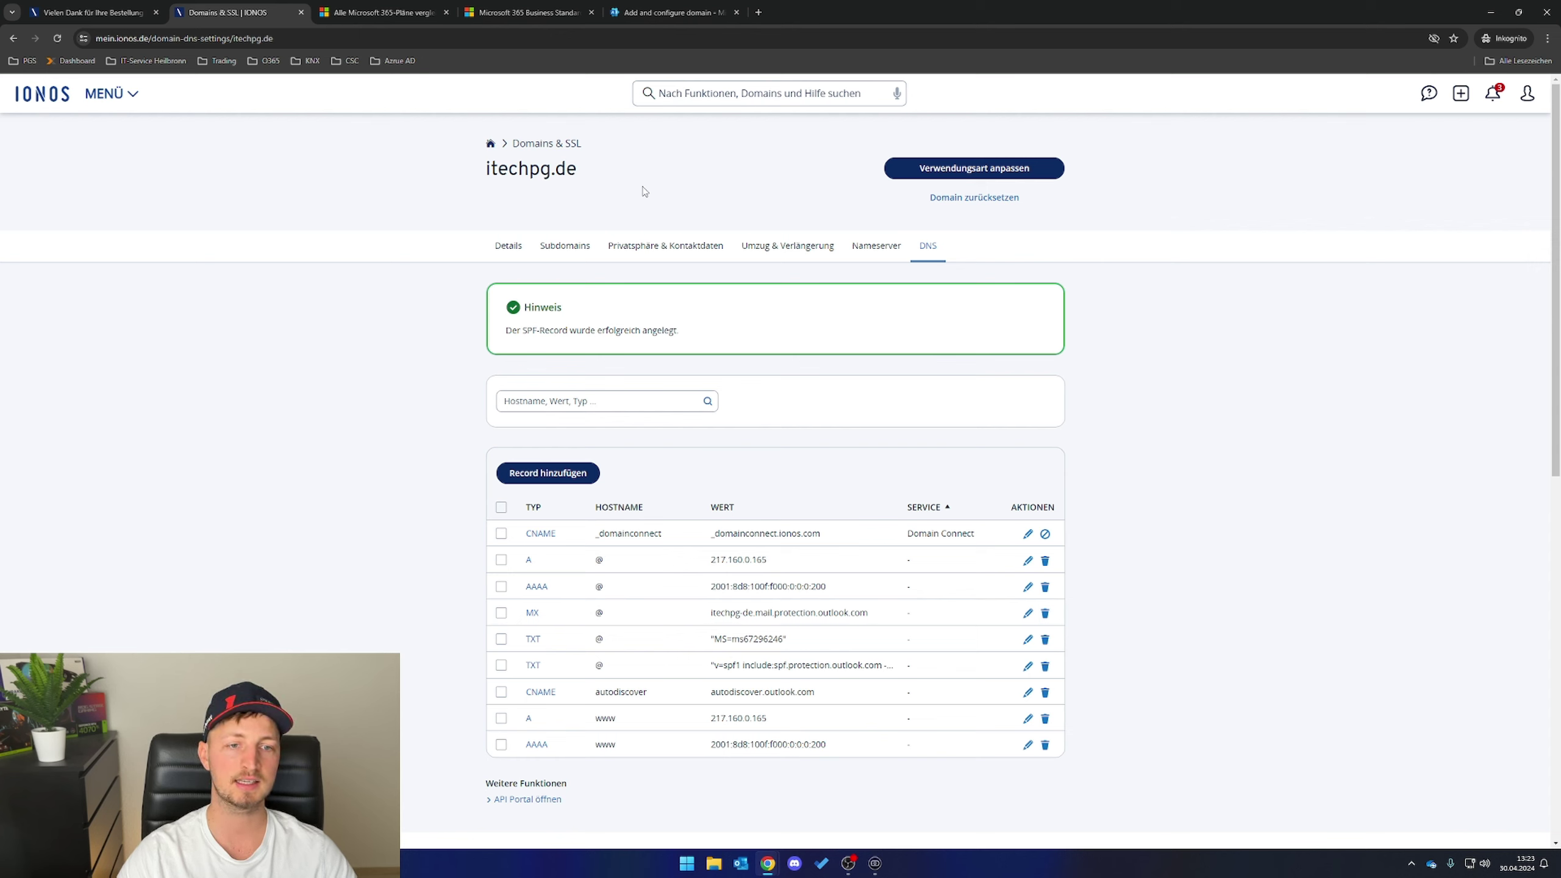
# - Check the saved MX, autodiscover CNAME and SPF TXT values in IONOS
pyautogui.moveTo(701, 608); pyautogui.dragTo(878, 611)
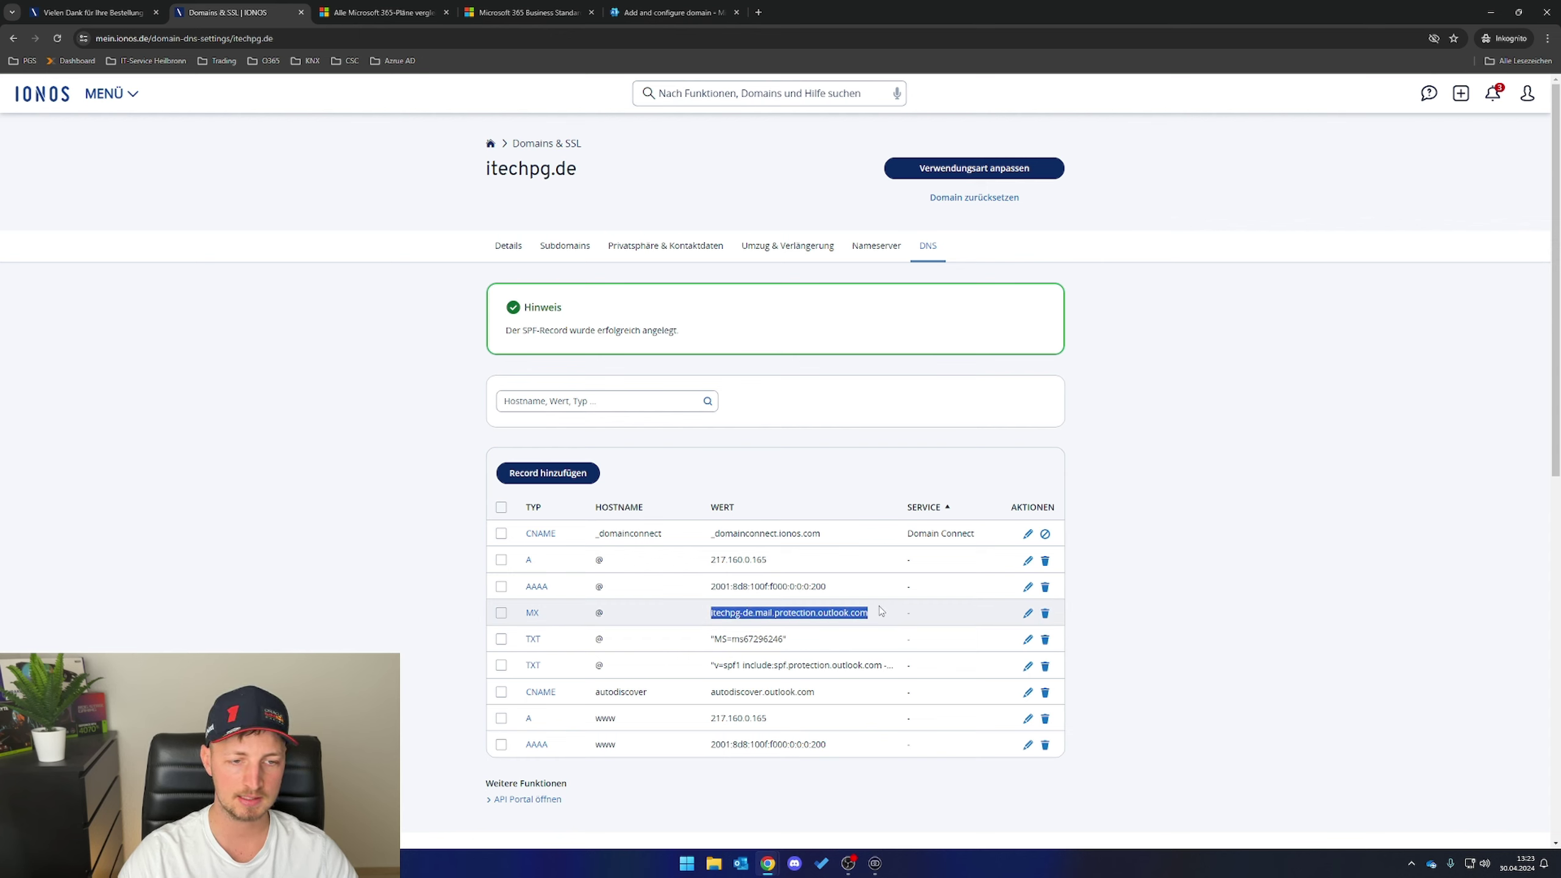
pyautogui.moveTo(711, 692); pyautogui.dragTo(782, 693)
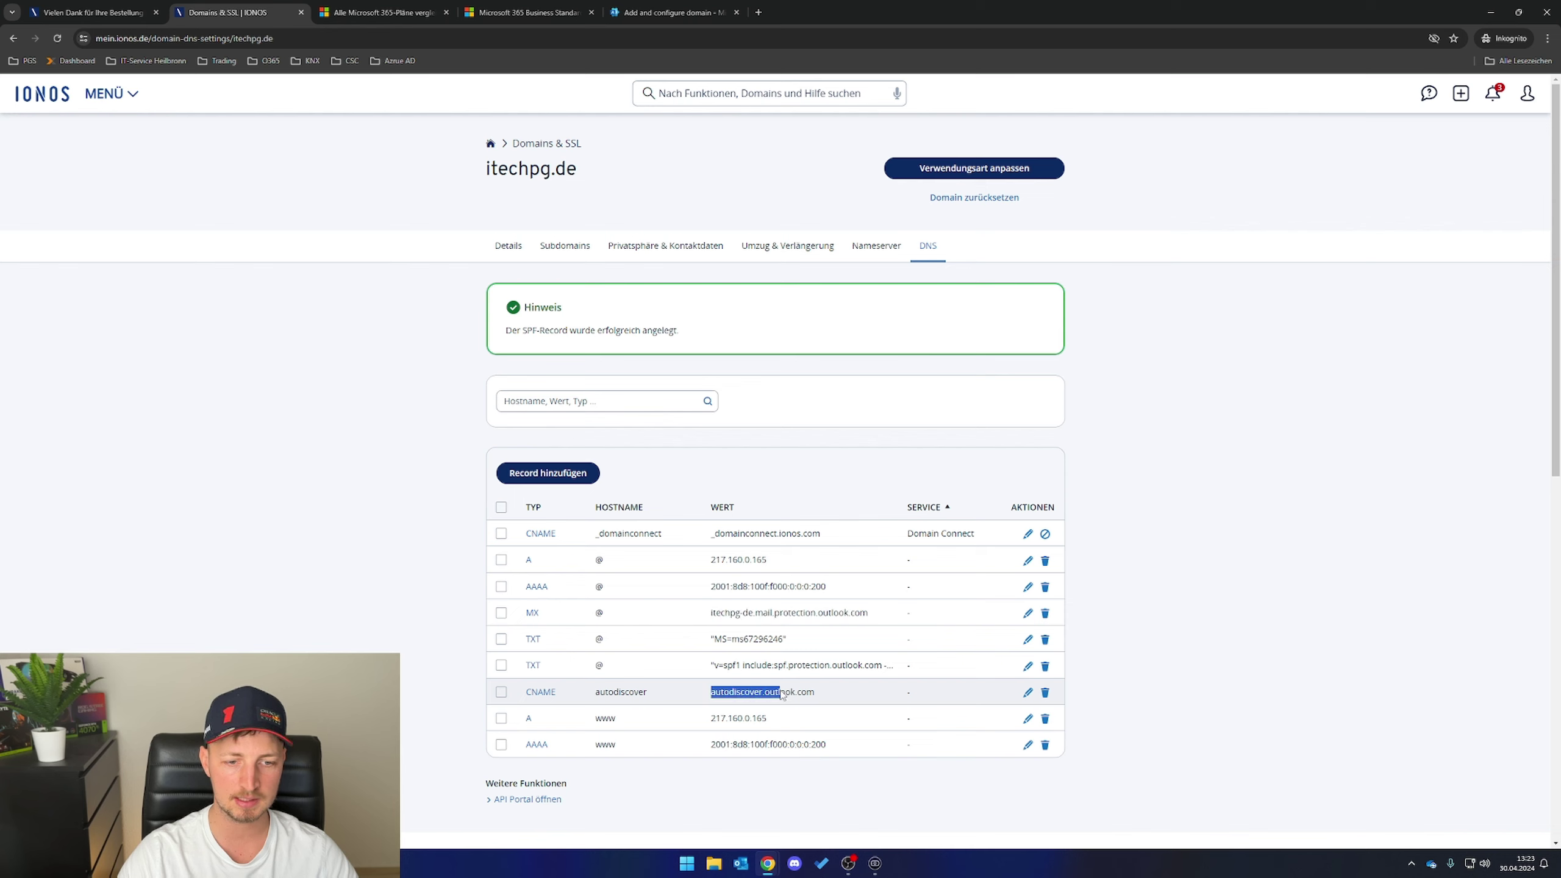
pyautogui.moveTo(683, 665); pyautogui.dragTo(883, 676)
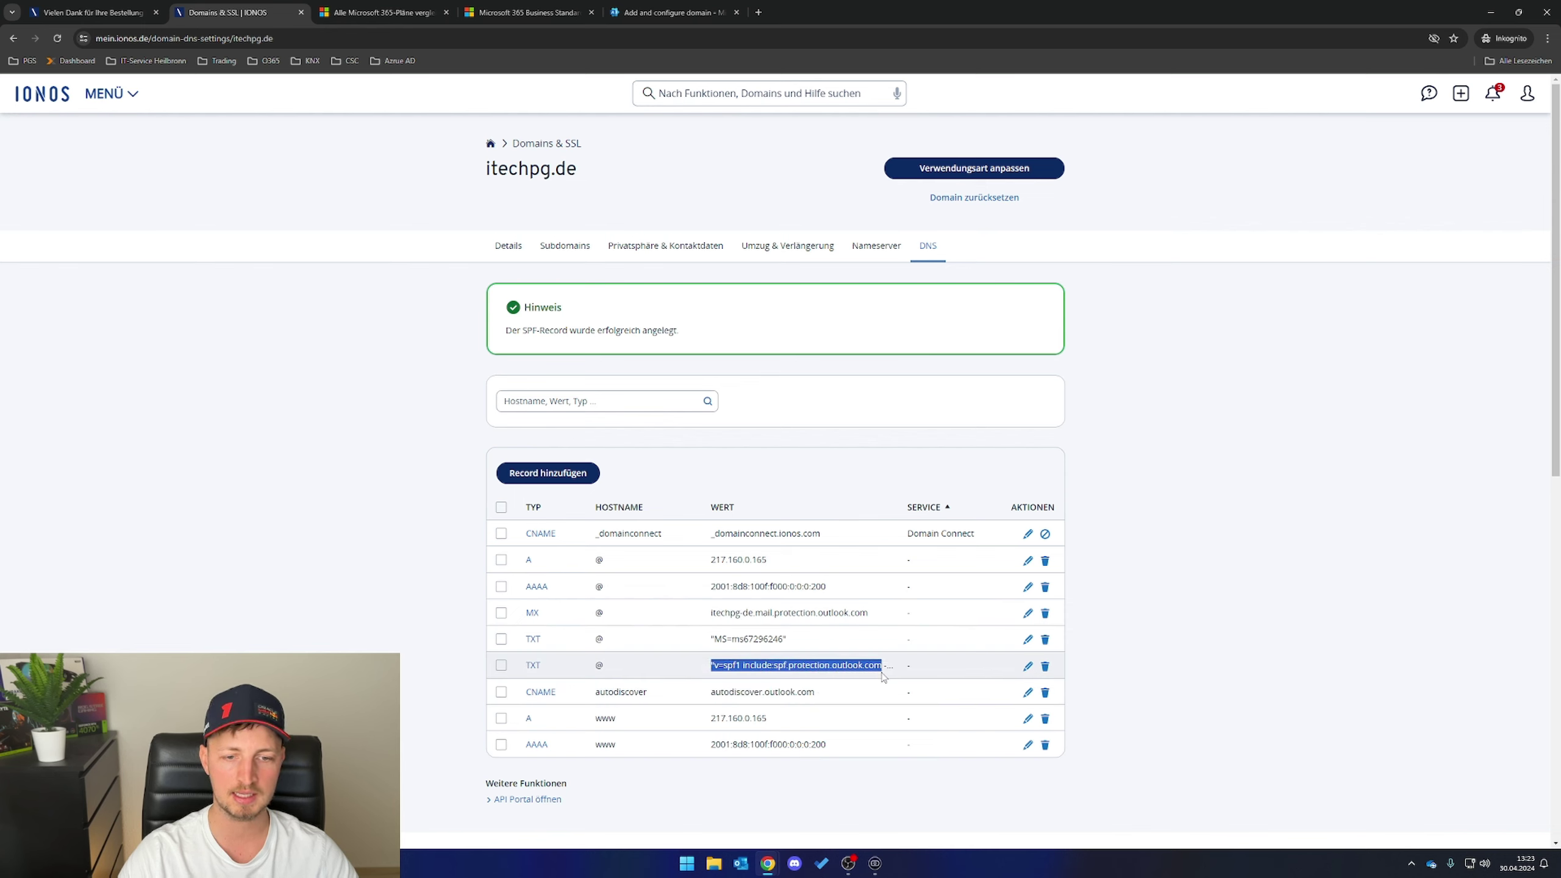
pyautogui.click(670, 13)
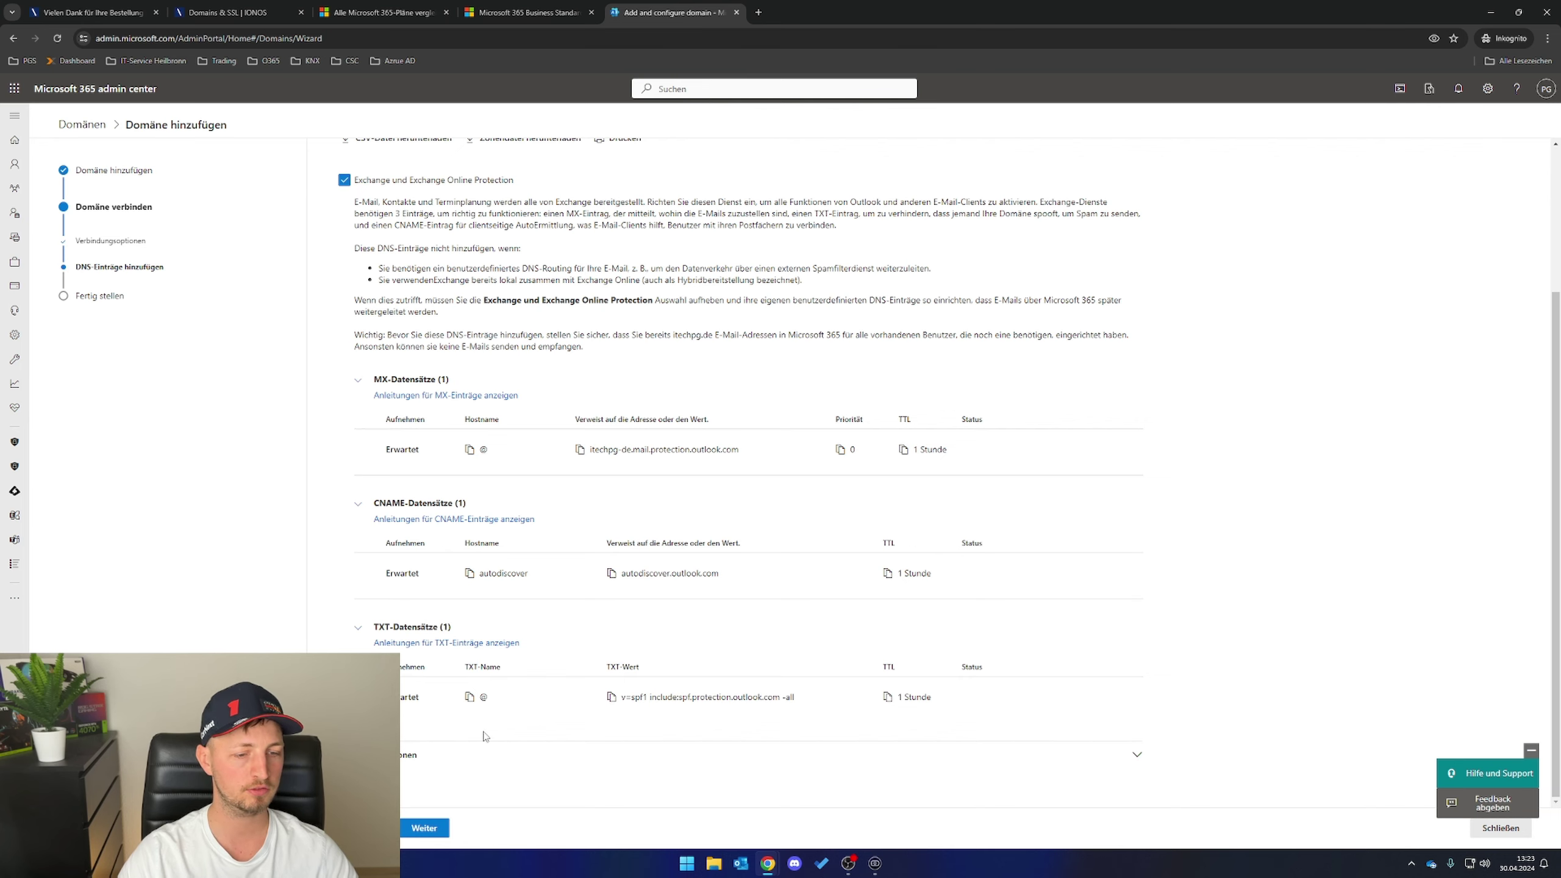
# - Verify itechpg.de's DNS records and open the list of all domains
pyautogui.click(424, 829)
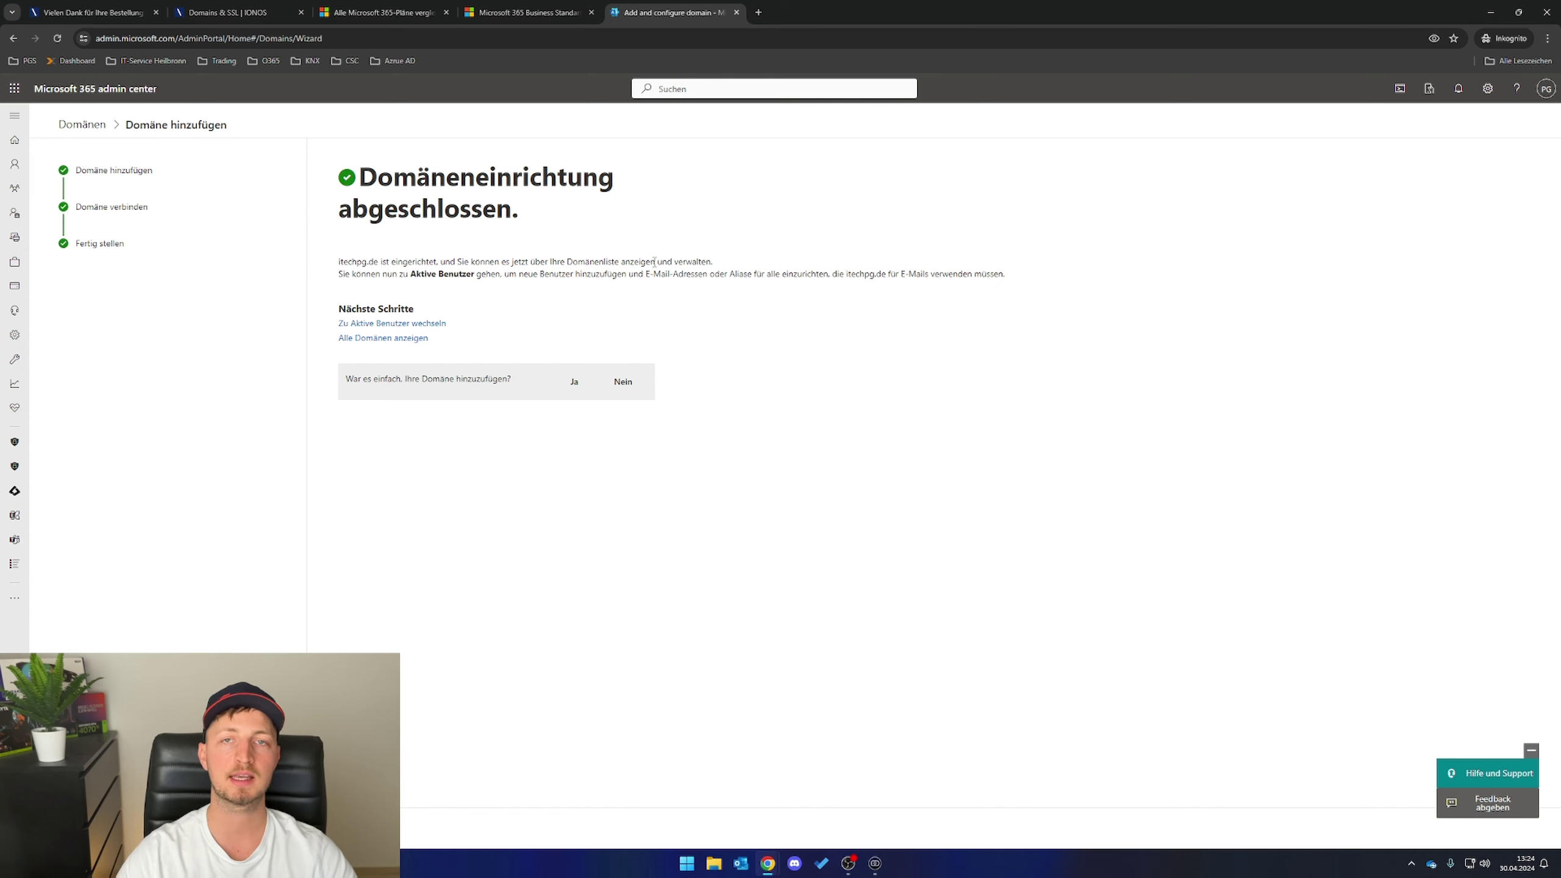
pyautogui.click(353, 338)
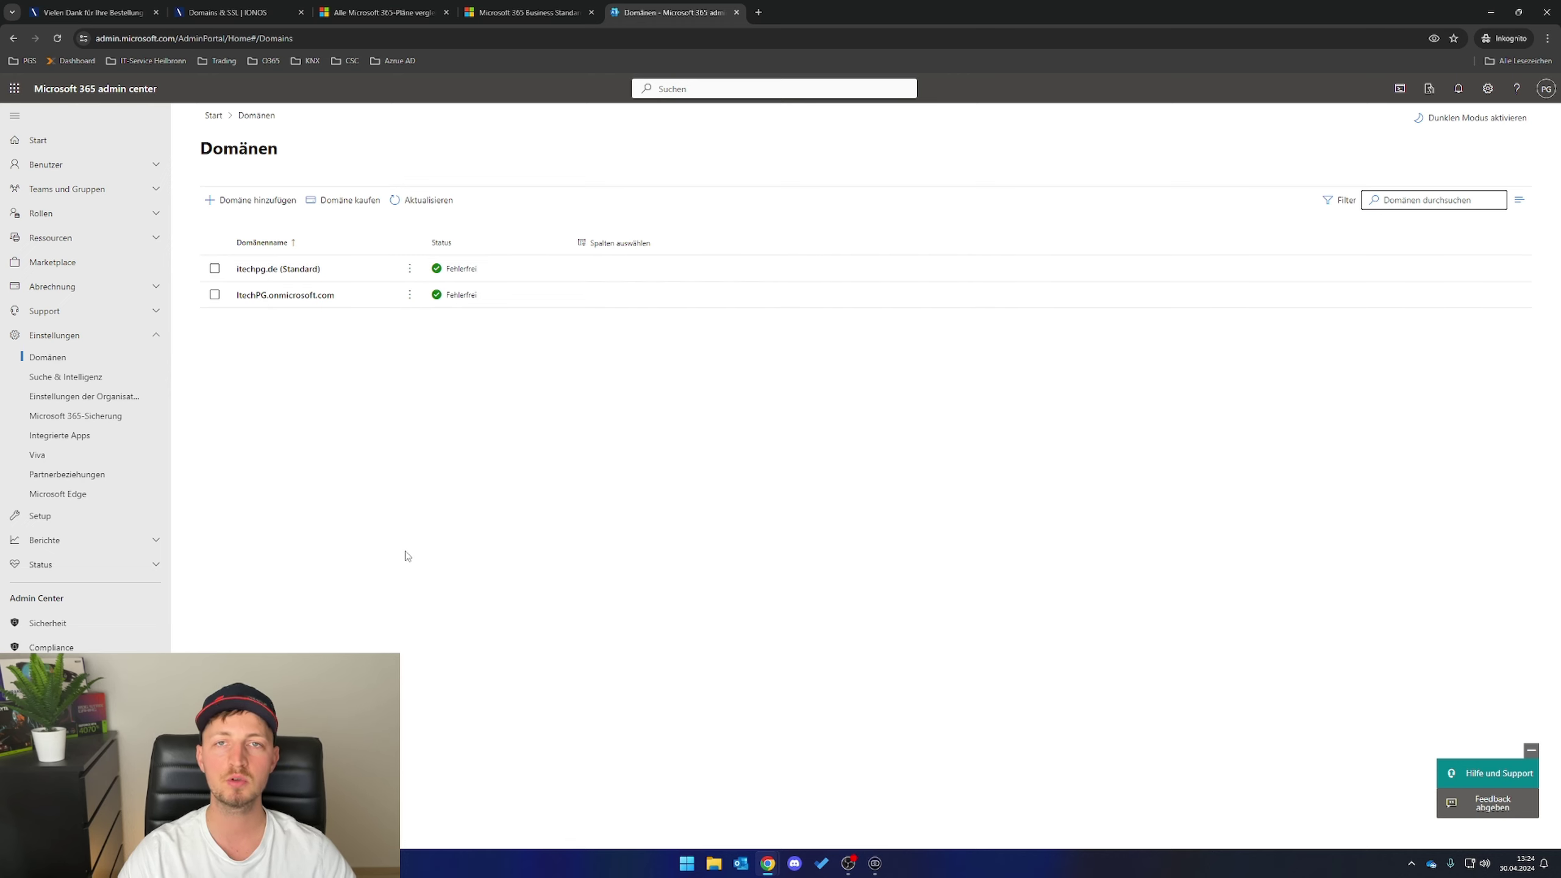
pyautogui.click(46, 164)
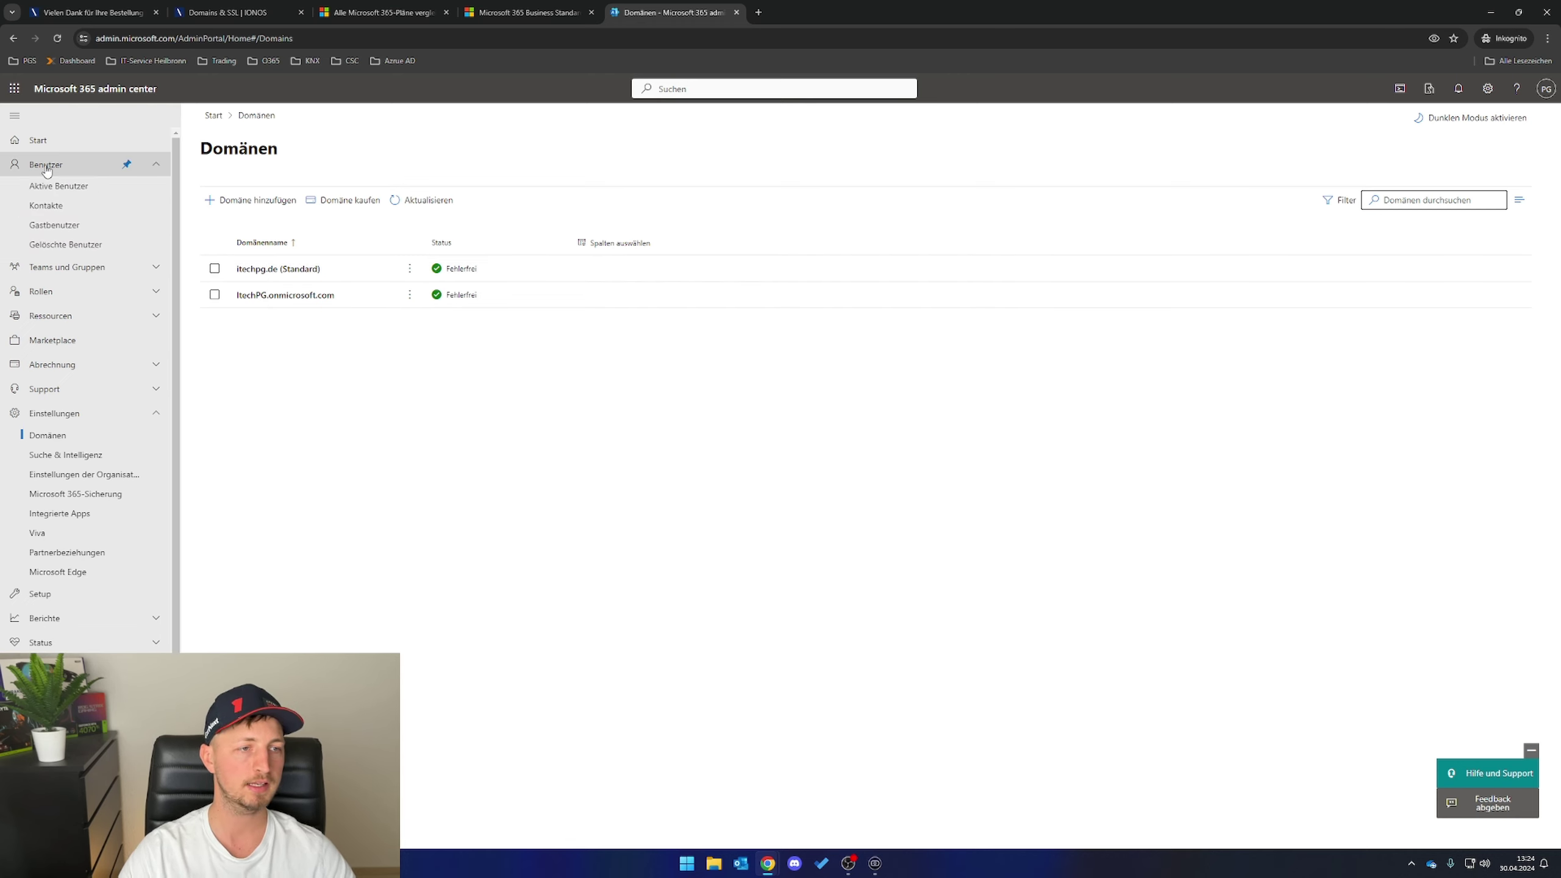
pyautogui.click(59, 187)
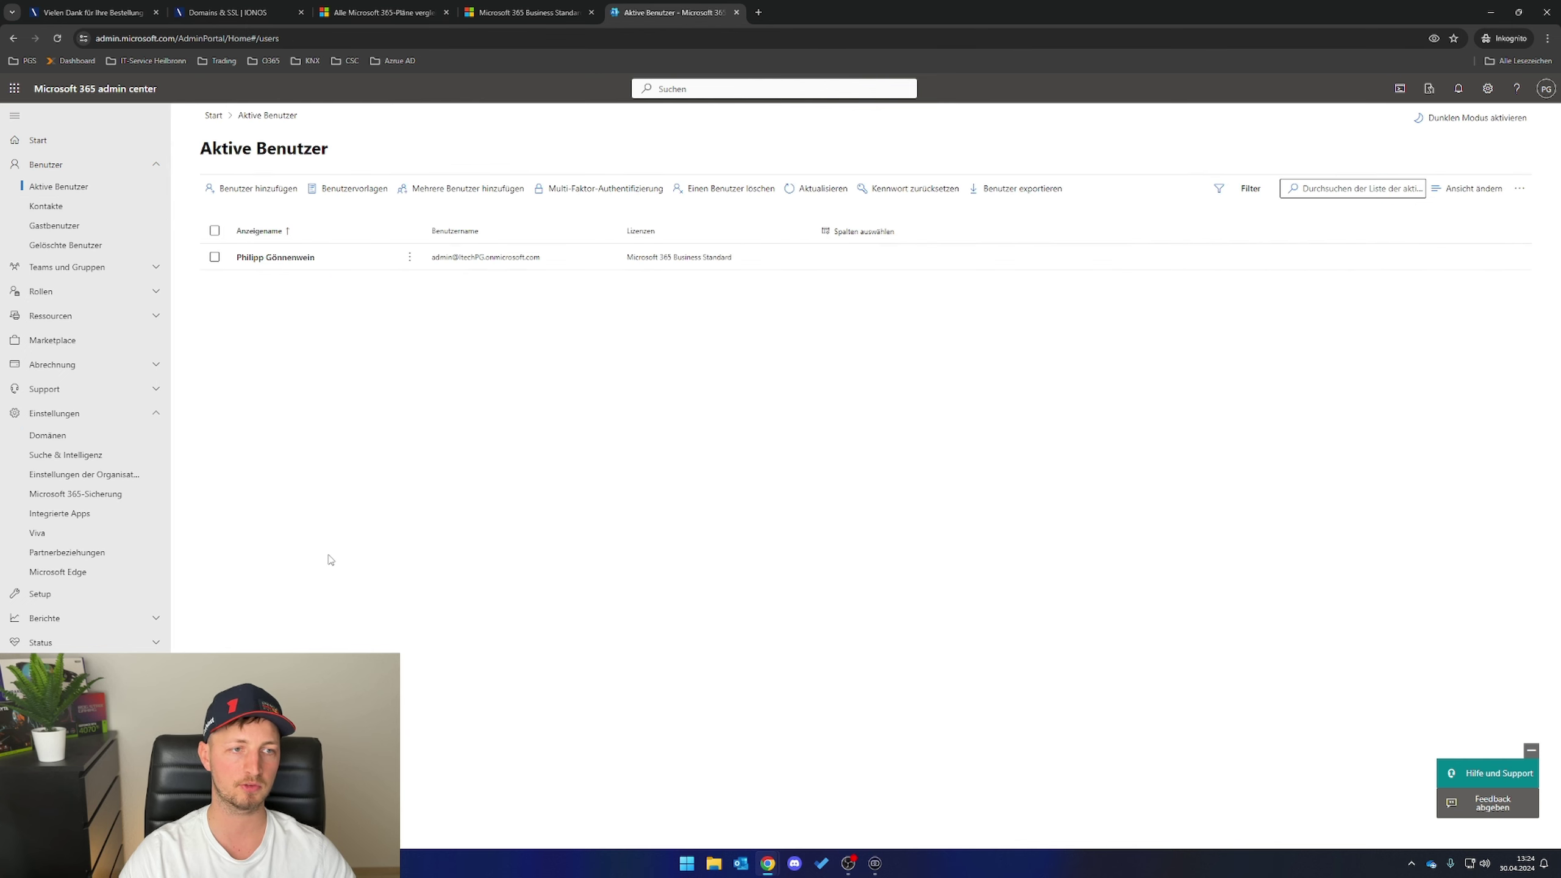
pyautogui.click(265, 191)
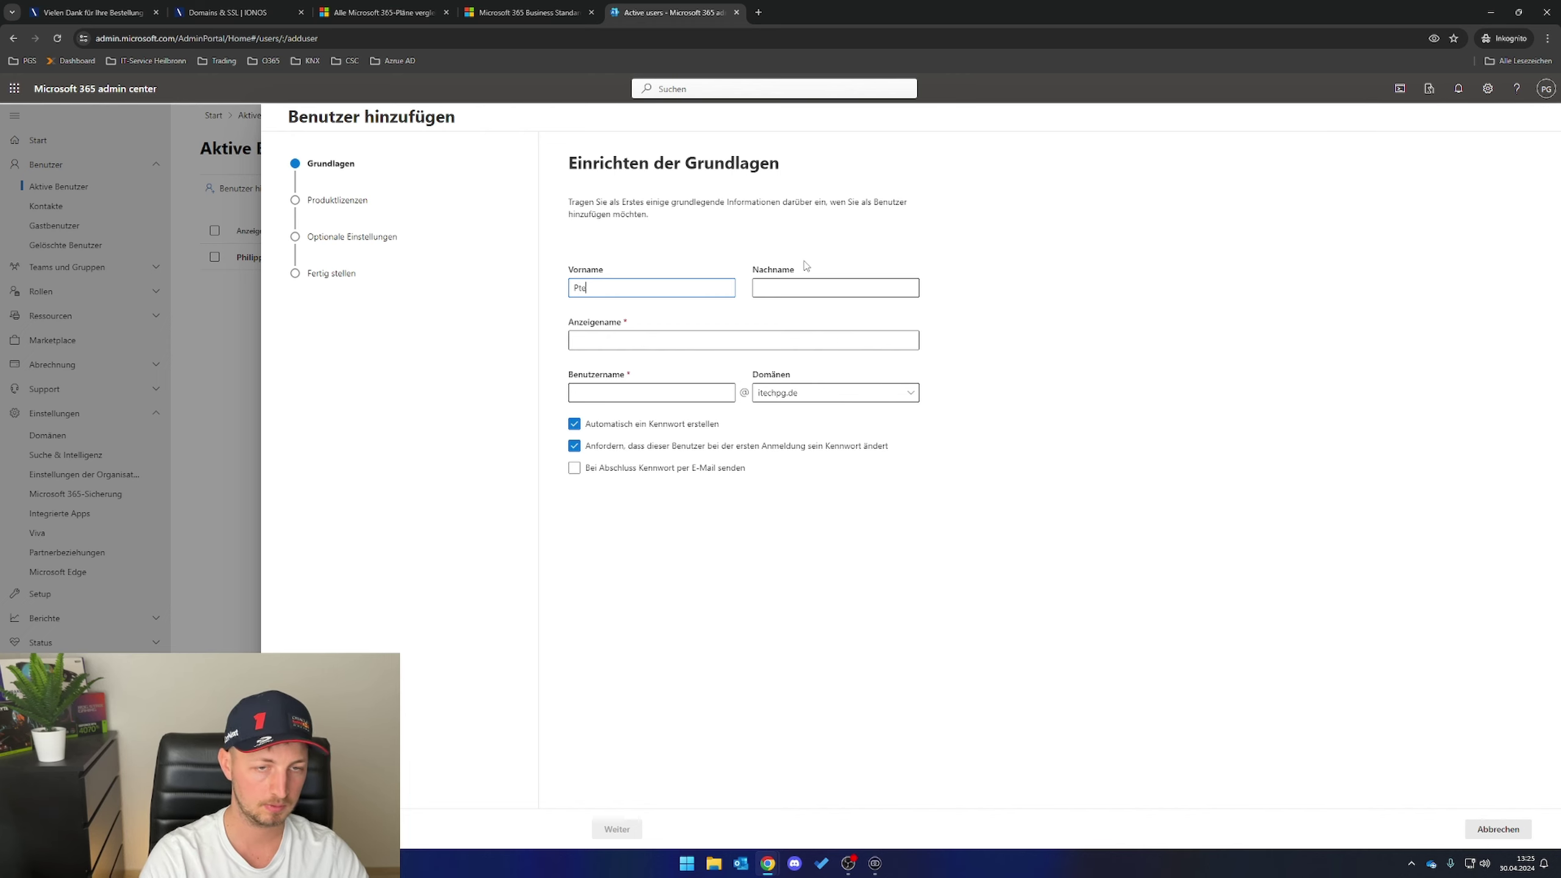
pyautogui.write('Peter')
pyautogui.press('Tab')
pyautogui.write('BGa')
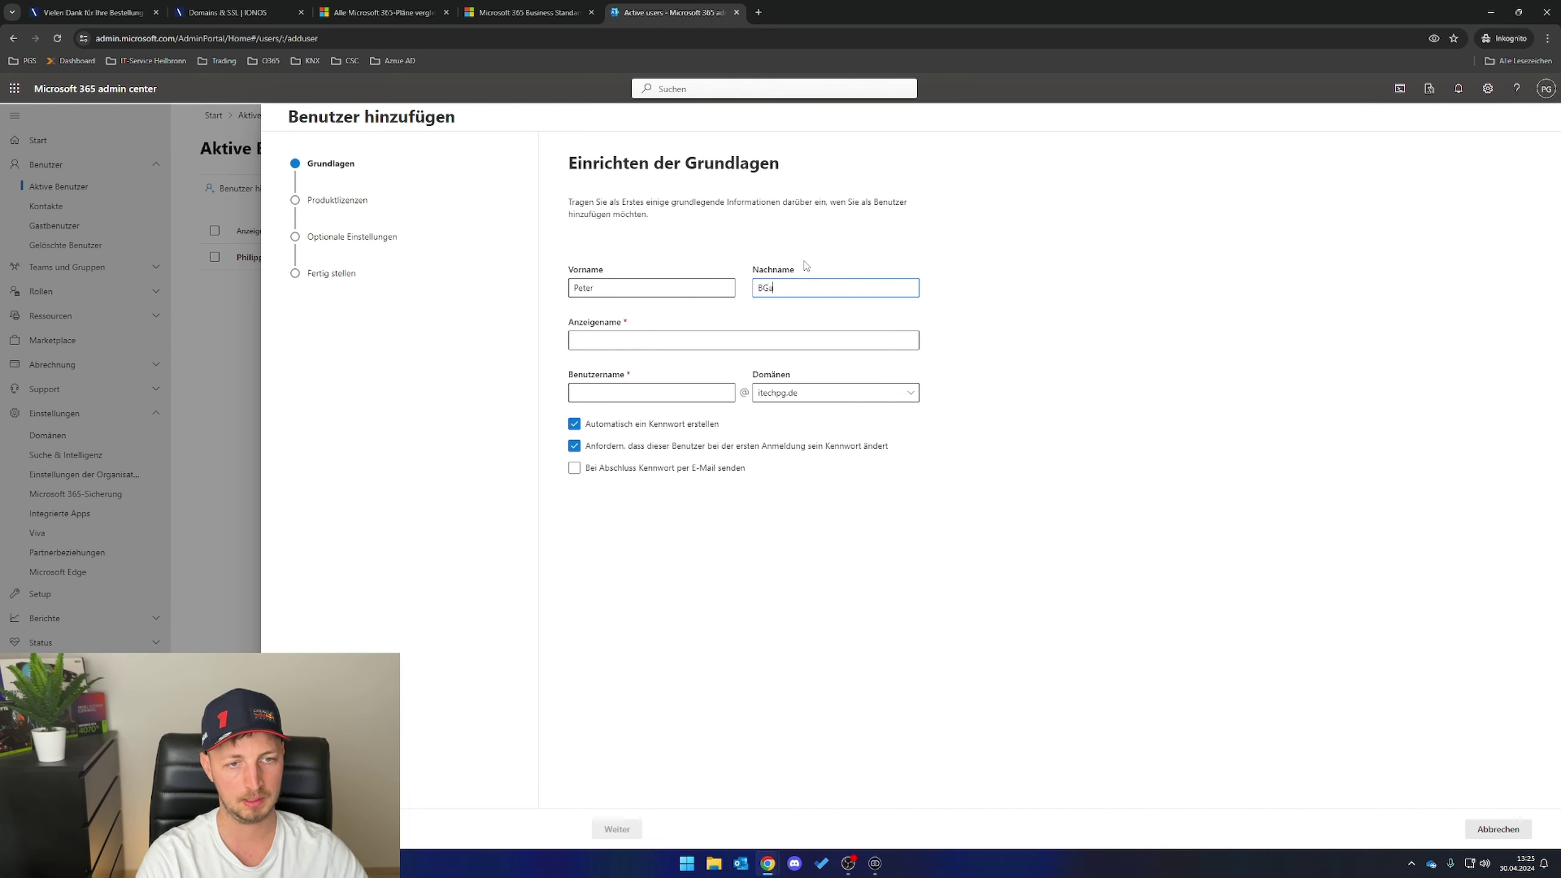
pyautogui.write('t')
pyautogui.press('Tab')
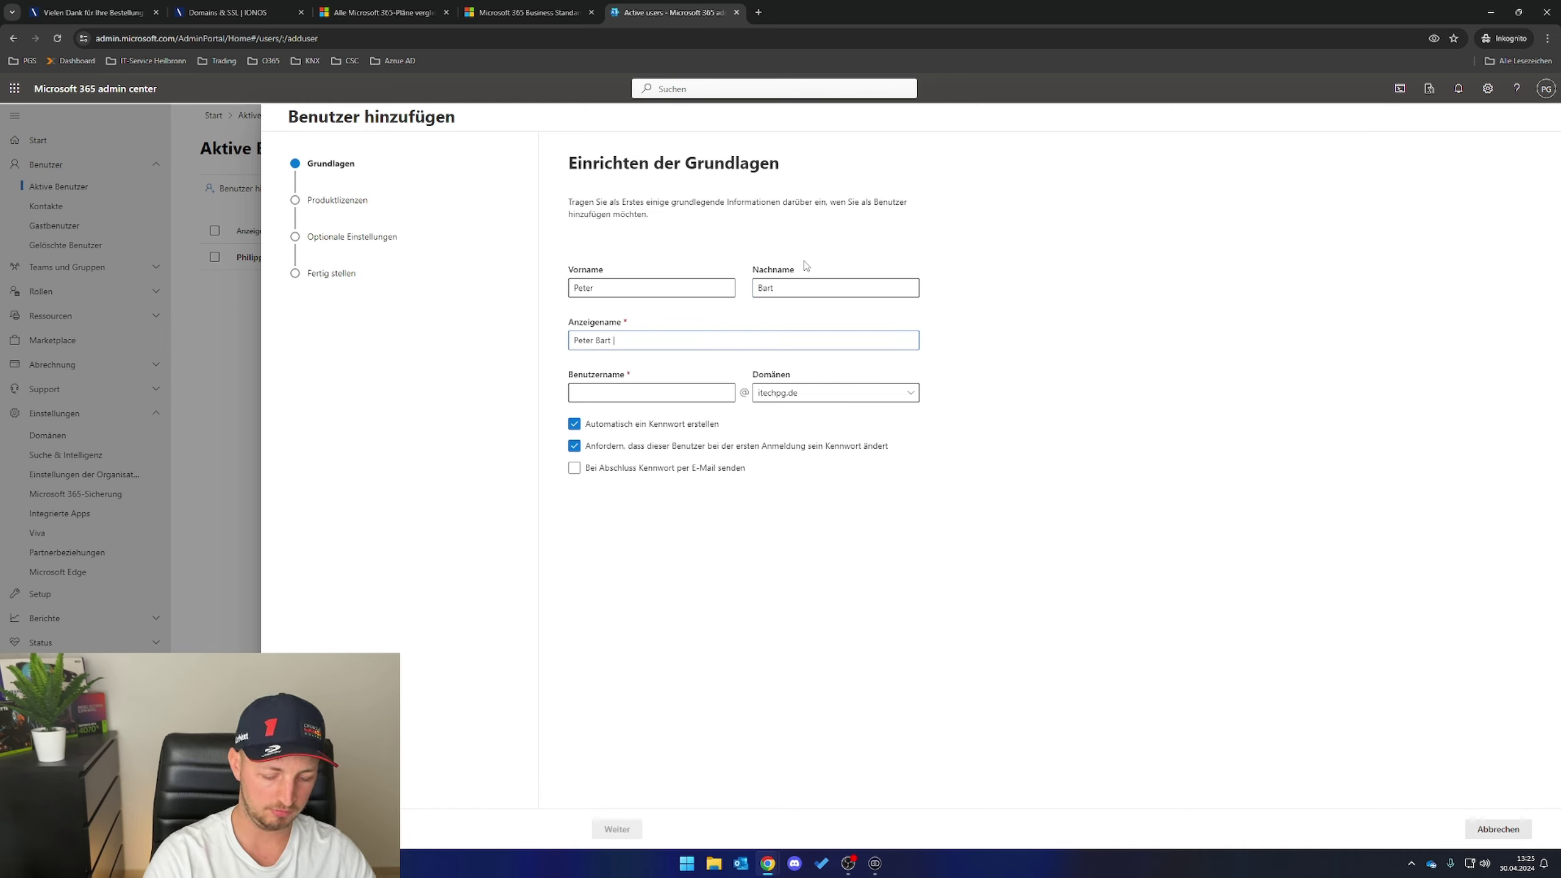
pyautogui.write('| itechP')
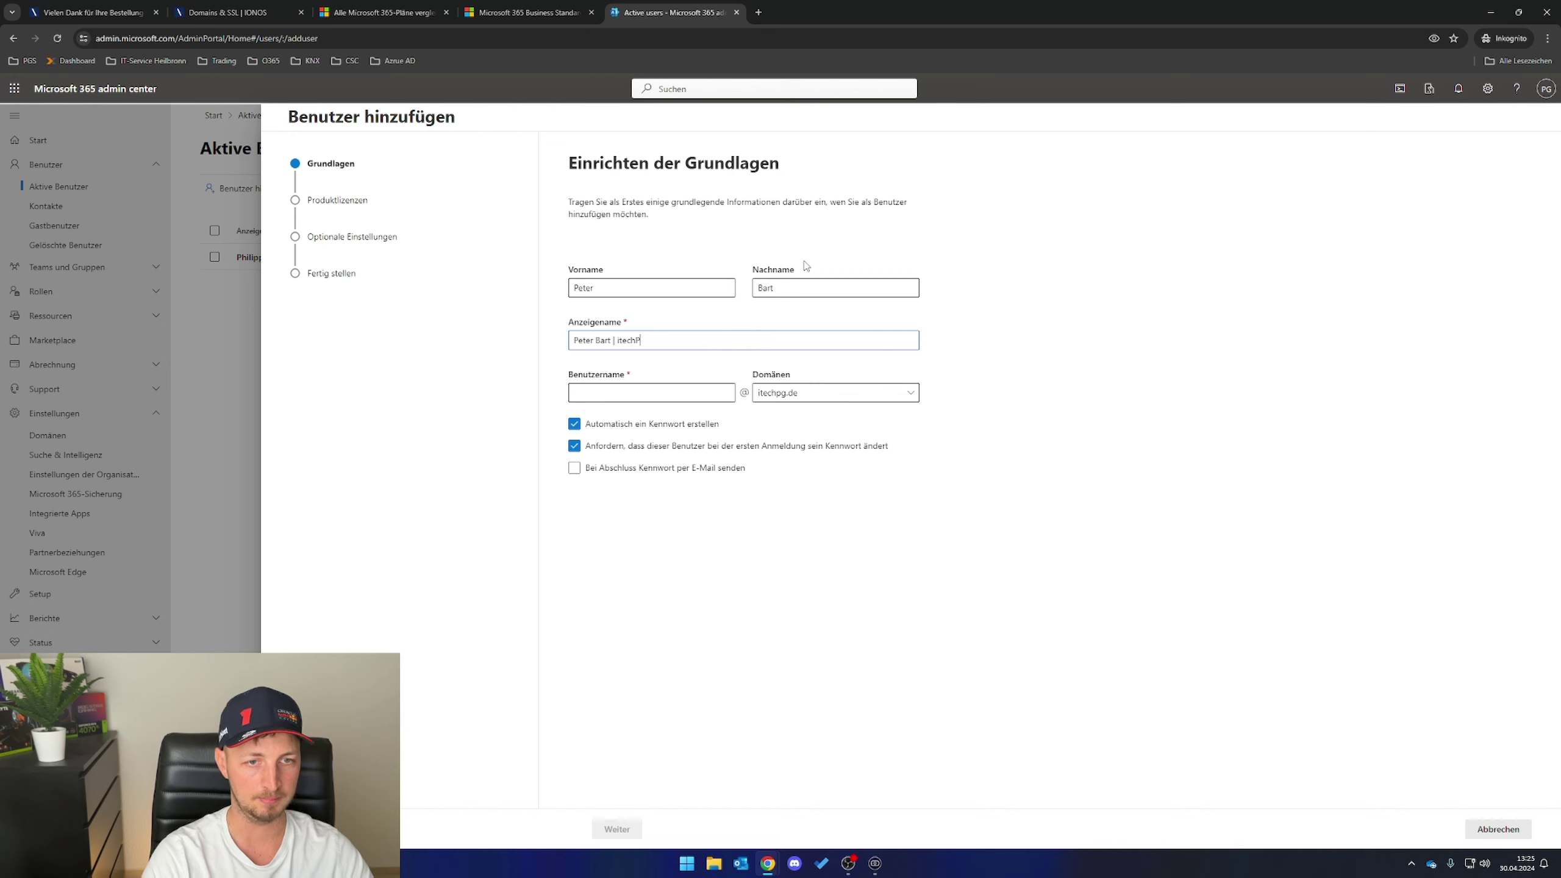
pyautogui.write('OGG')
pyautogui.press('Tab')
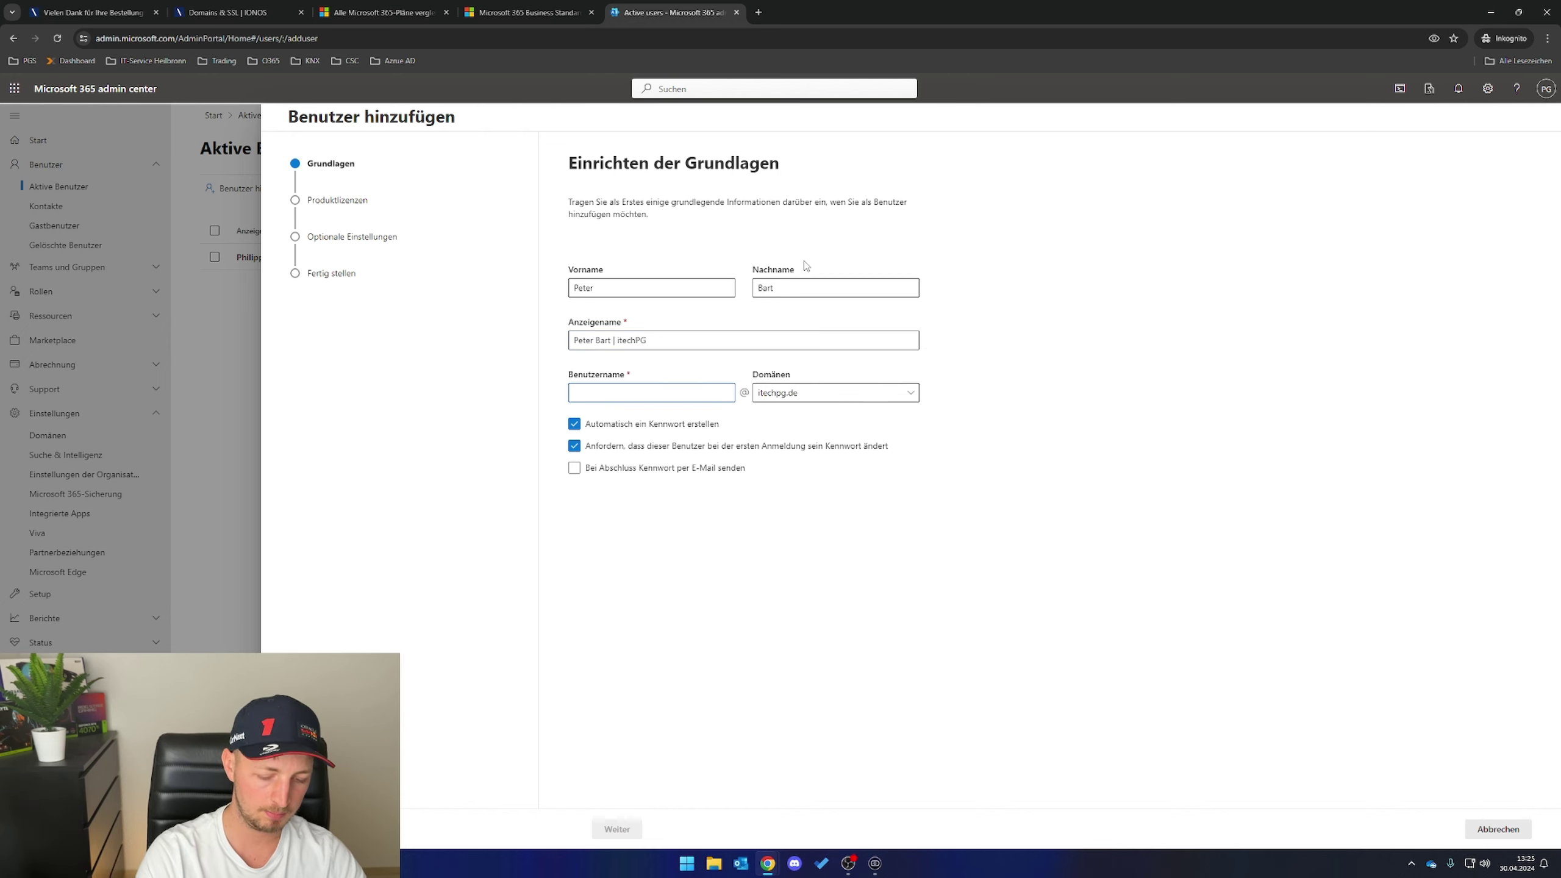
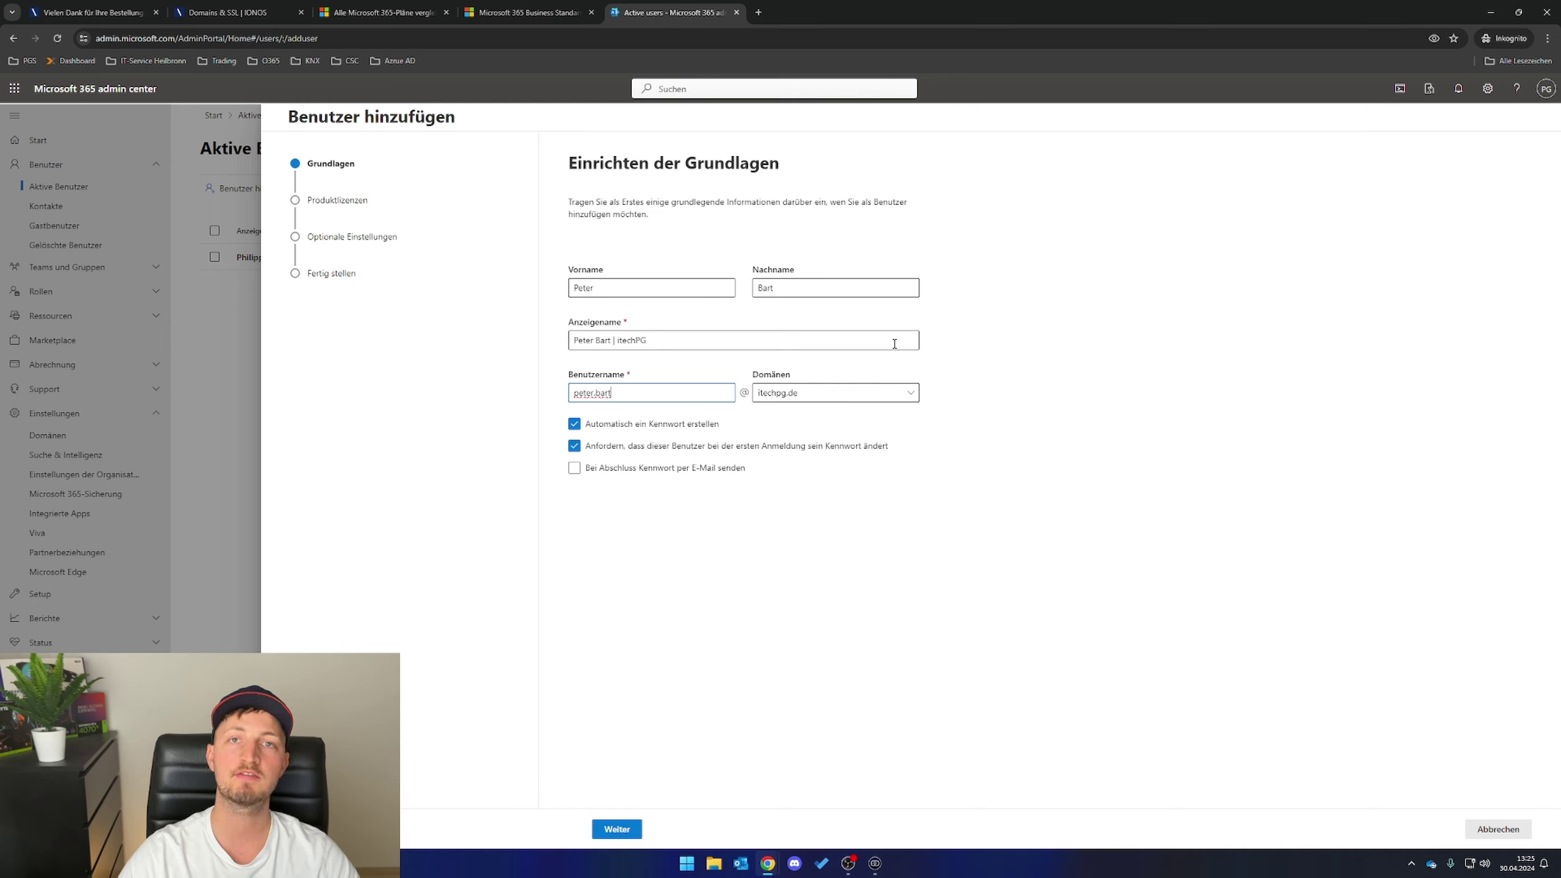
pyautogui.click(904, 394)
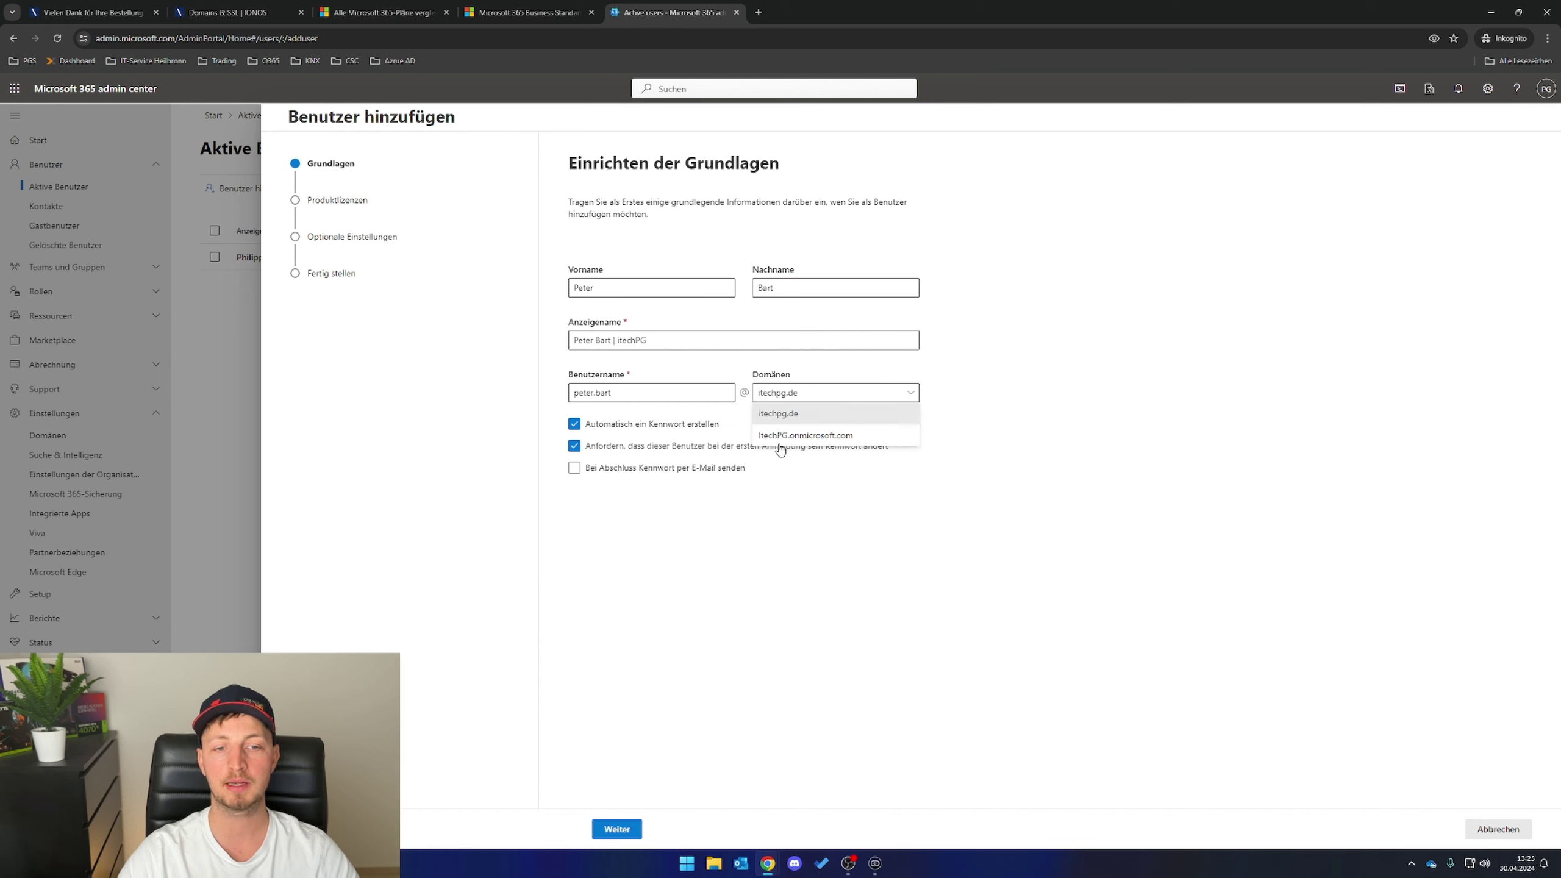
pyautogui.click(819, 414)
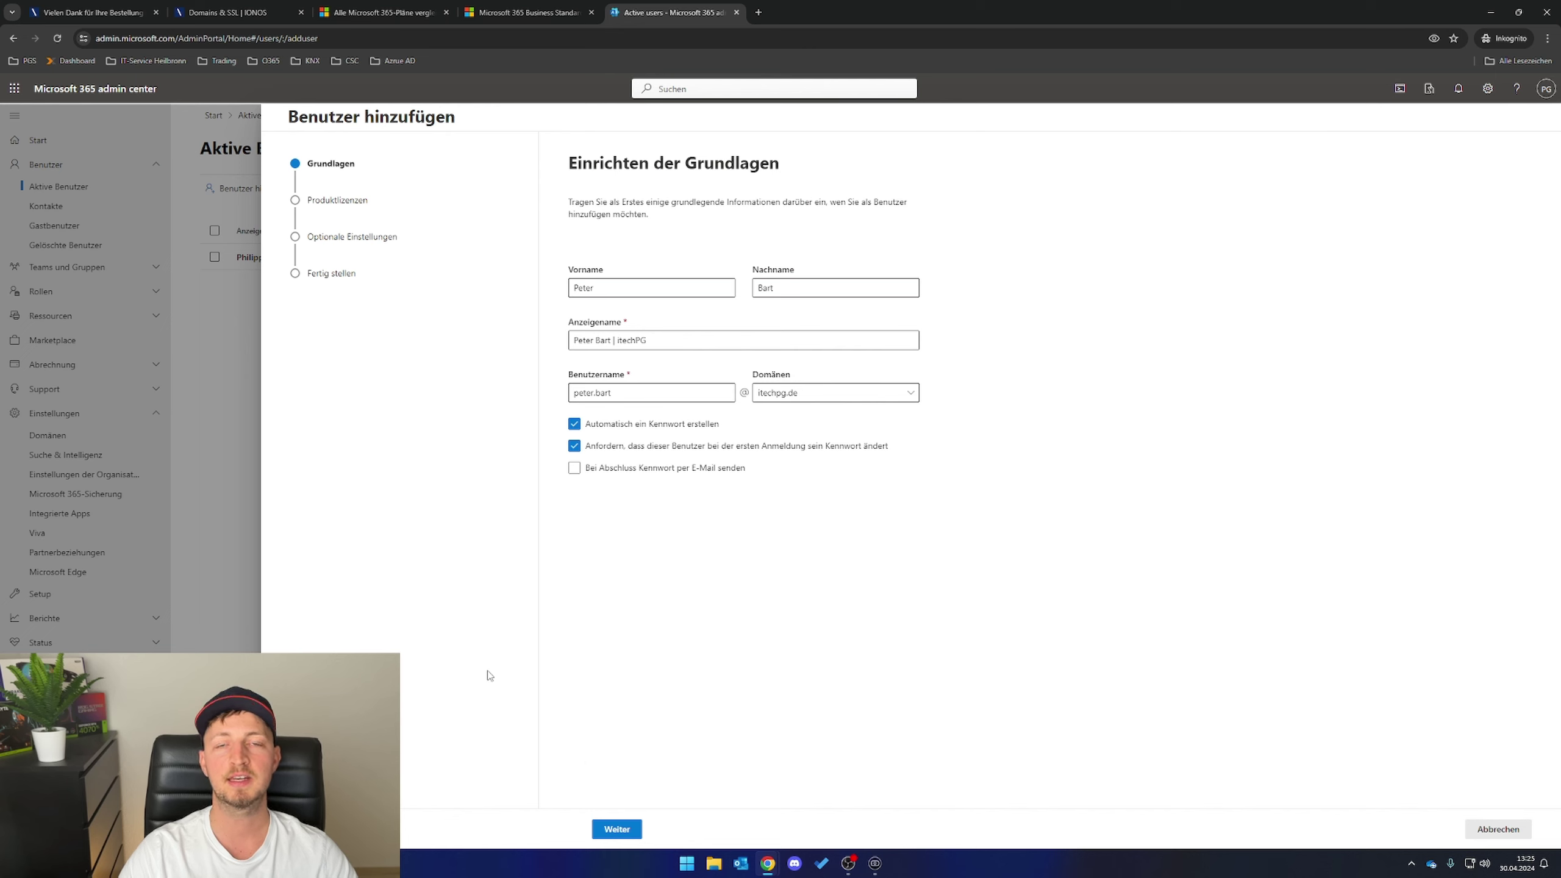
# - Set a self-chosen password, assign Microsoft 365 Business Standard, and finish adding the user
pyautogui.click(578, 444)
pyautogui.click(574, 424)
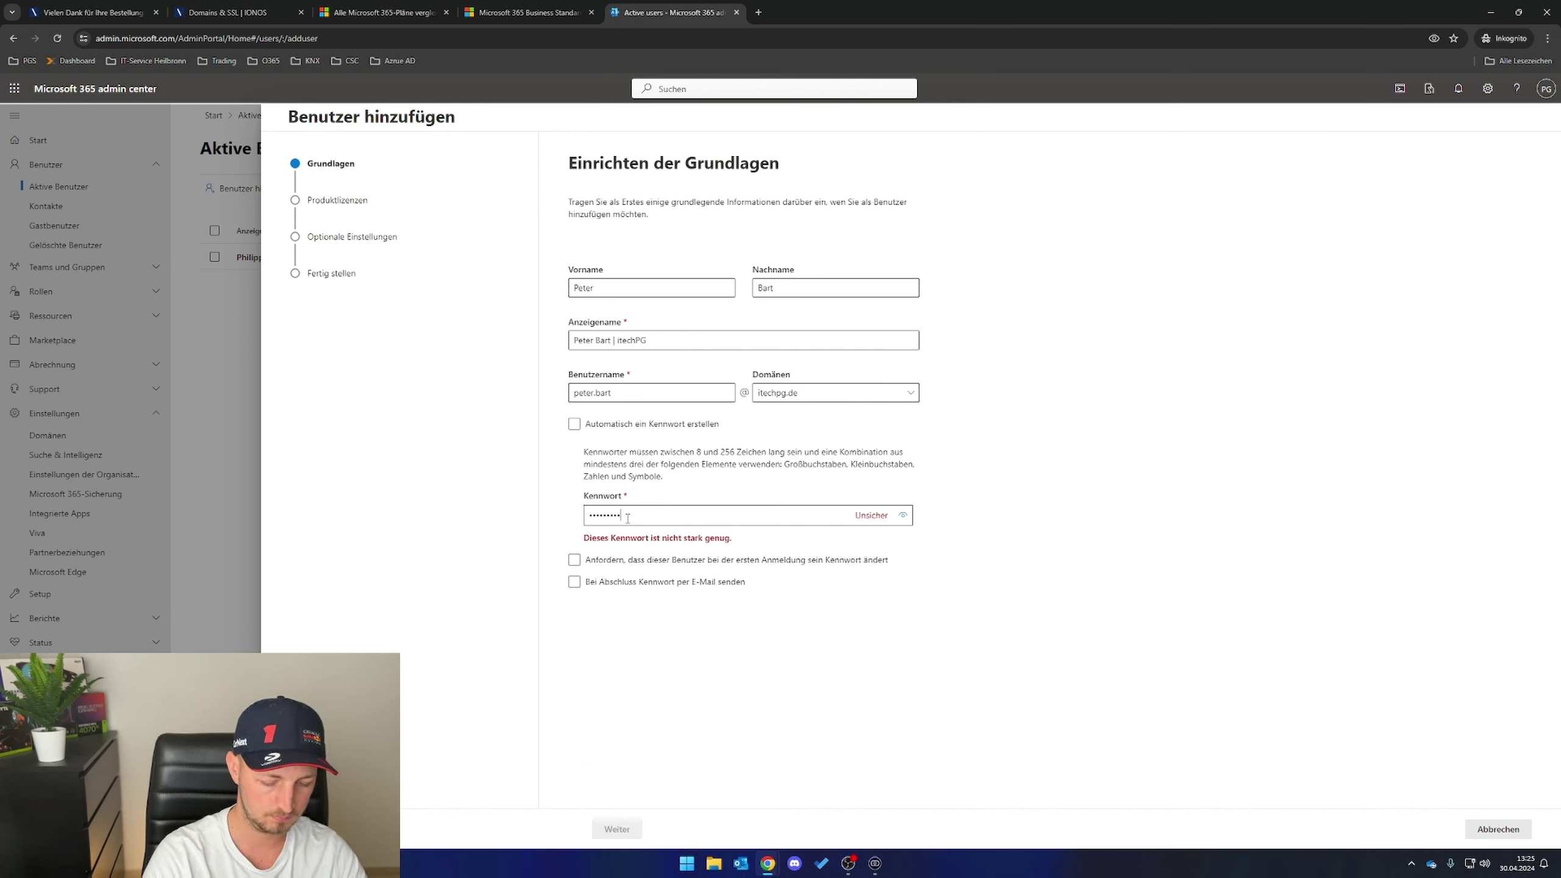
pyautogui.write('!')
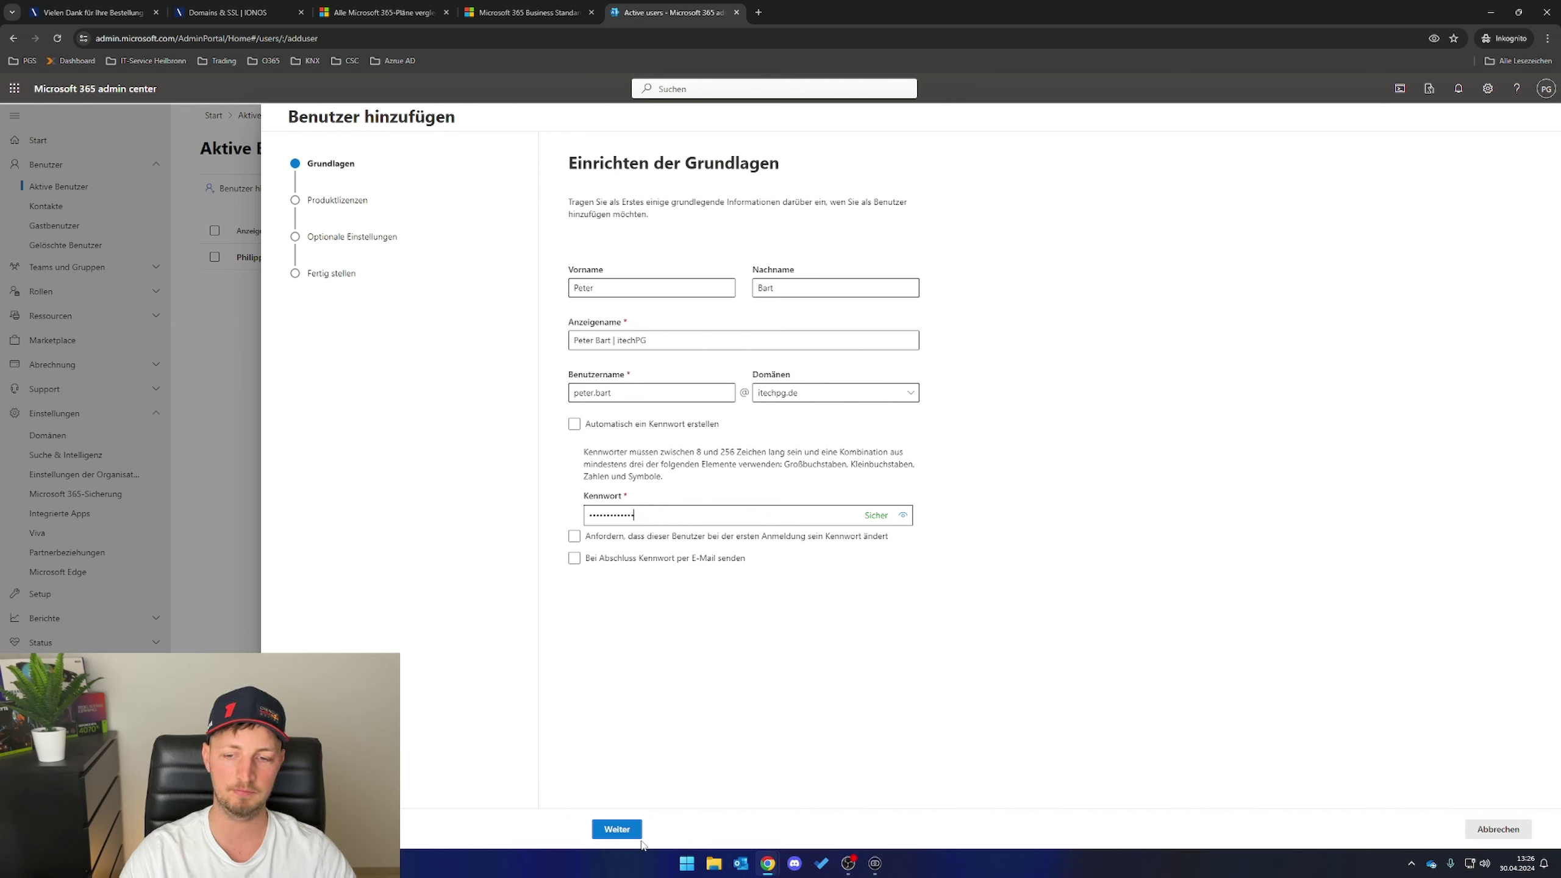
pyautogui.click(617, 829)
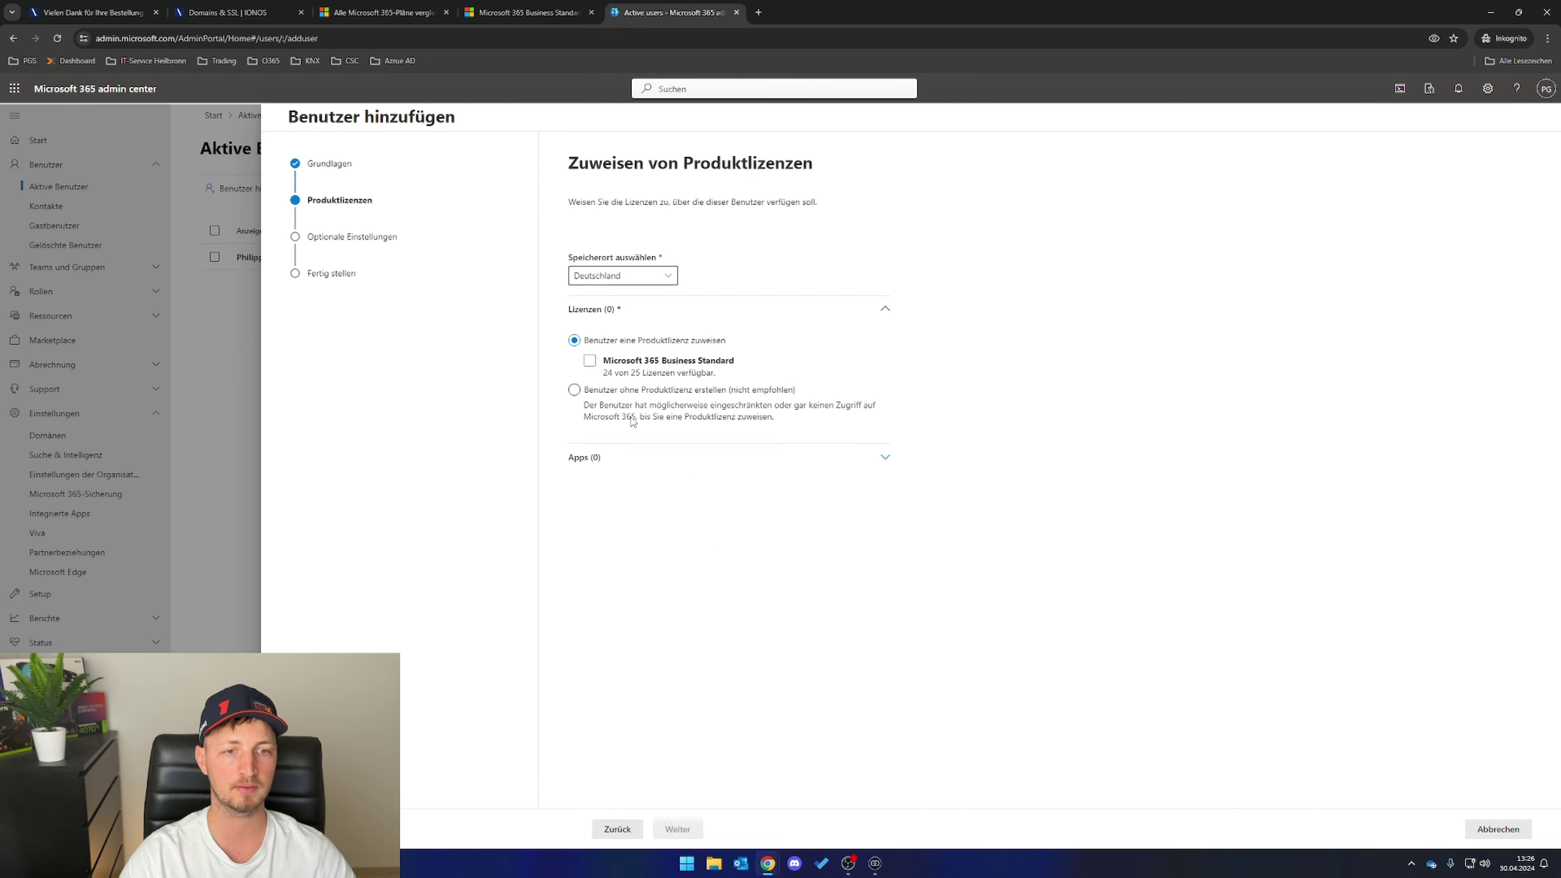
pyautogui.click(589, 361)
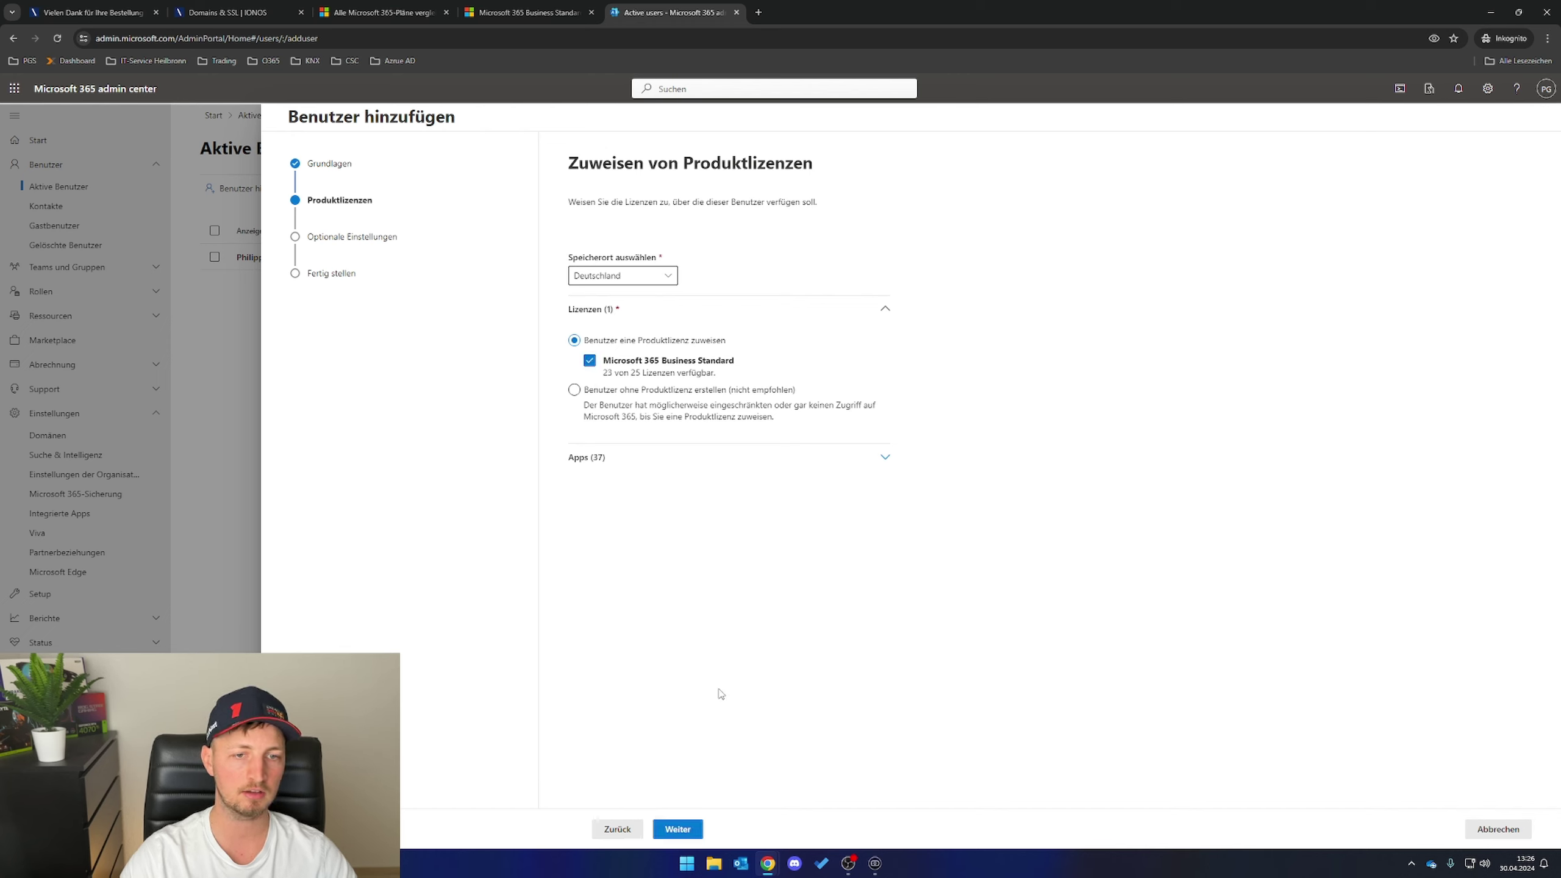
pyautogui.click(685, 833)
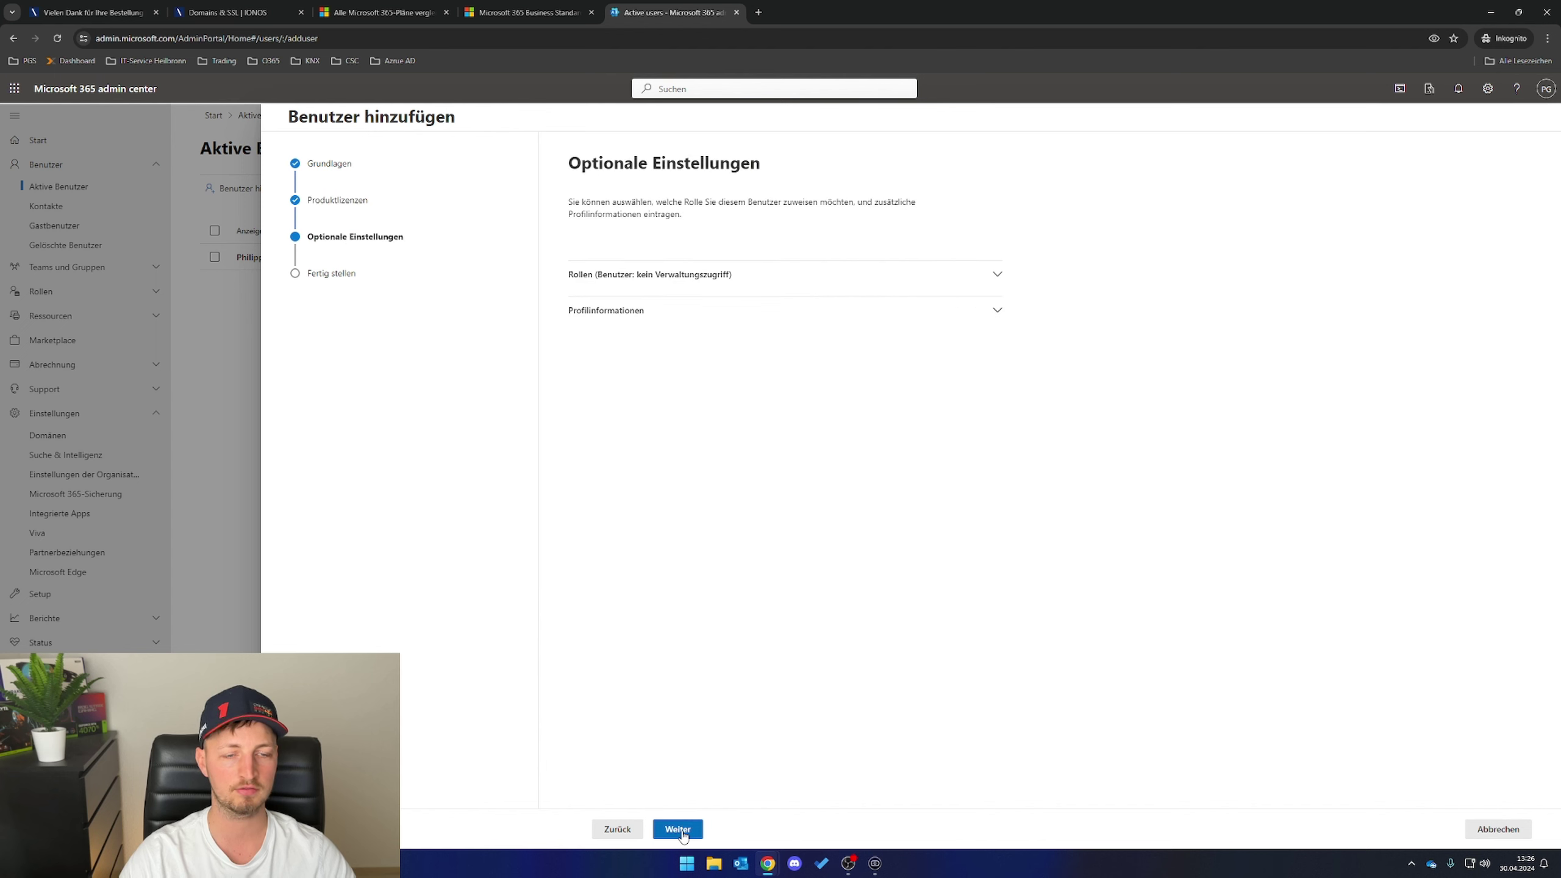
pyautogui.click(684, 834)
pyautogui.click(682, 832)
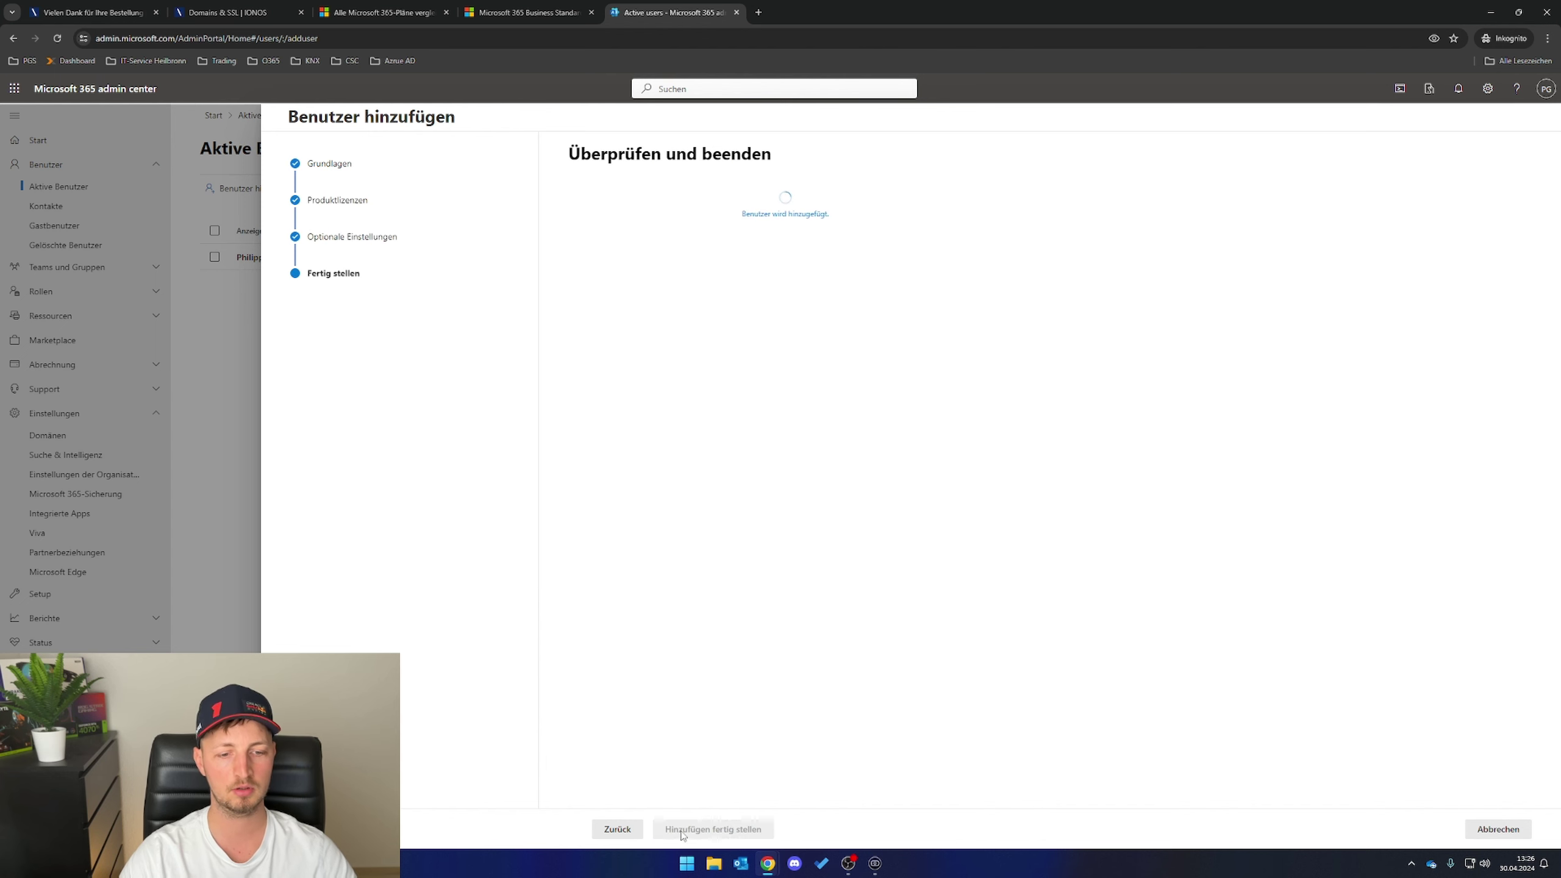
# - Add another user with first and last name and a Microsoft 365 Business Standard licence
pyautogui.click(623, 828)
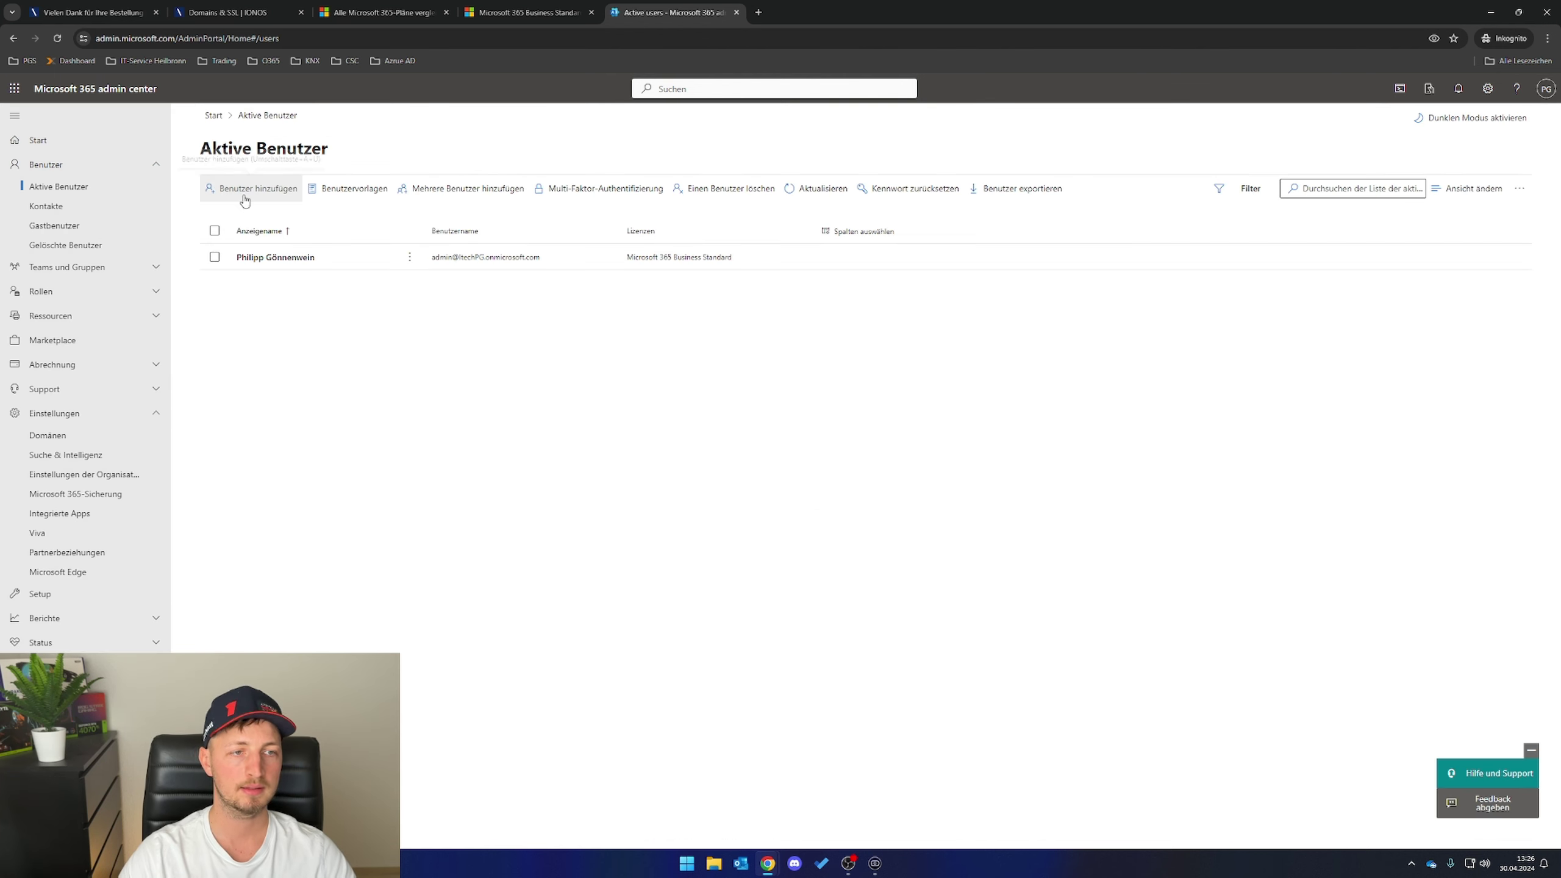
pyautogui.click(260, 194)
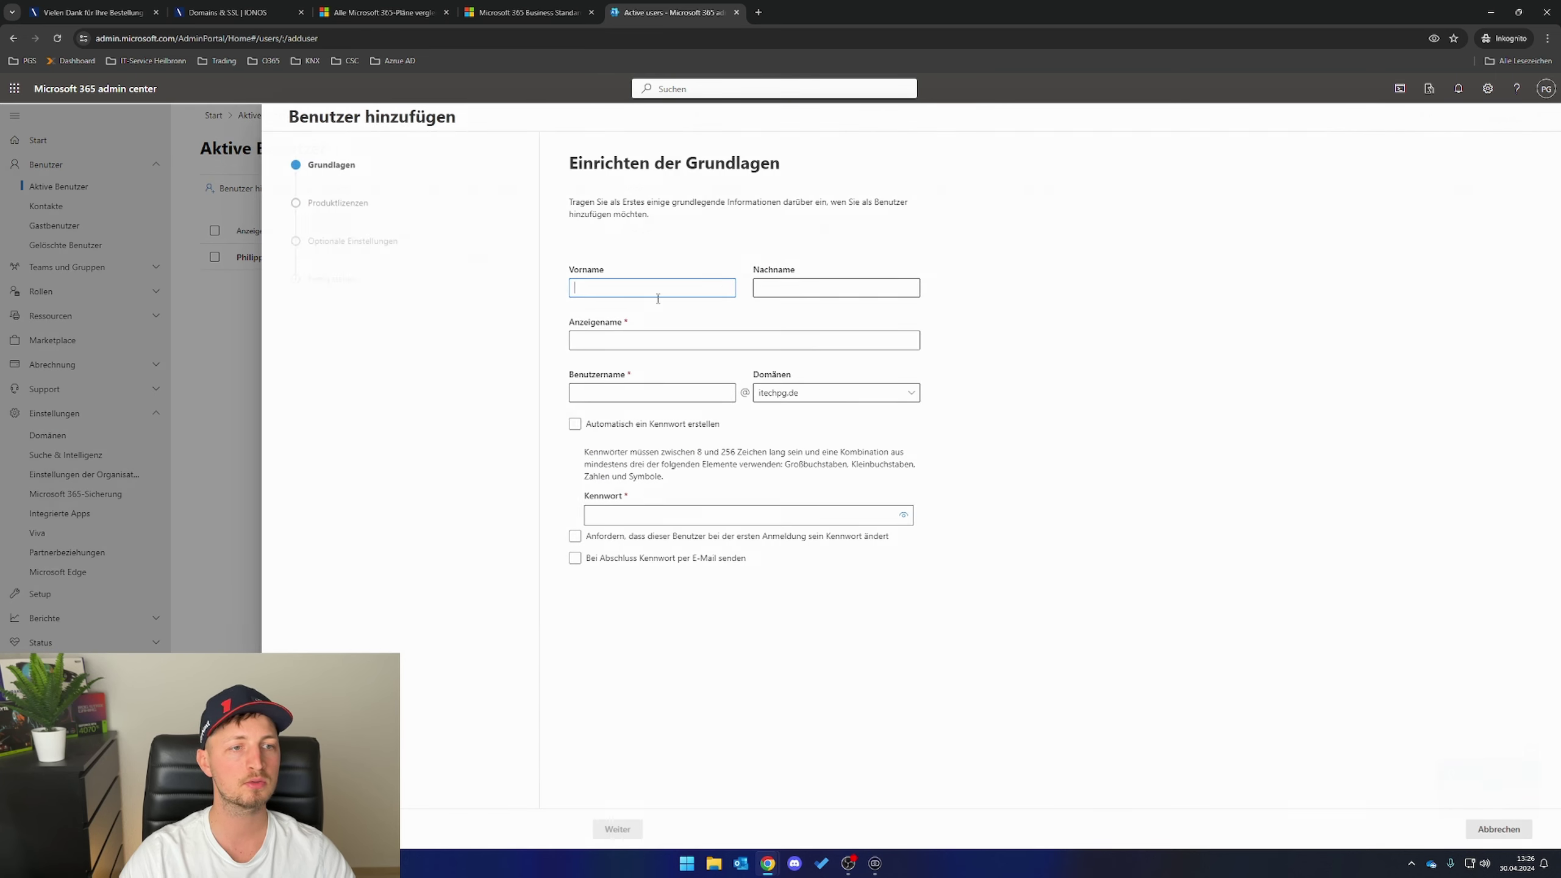
pyautogui.write('Heike')
pyautogui.press('Tab')
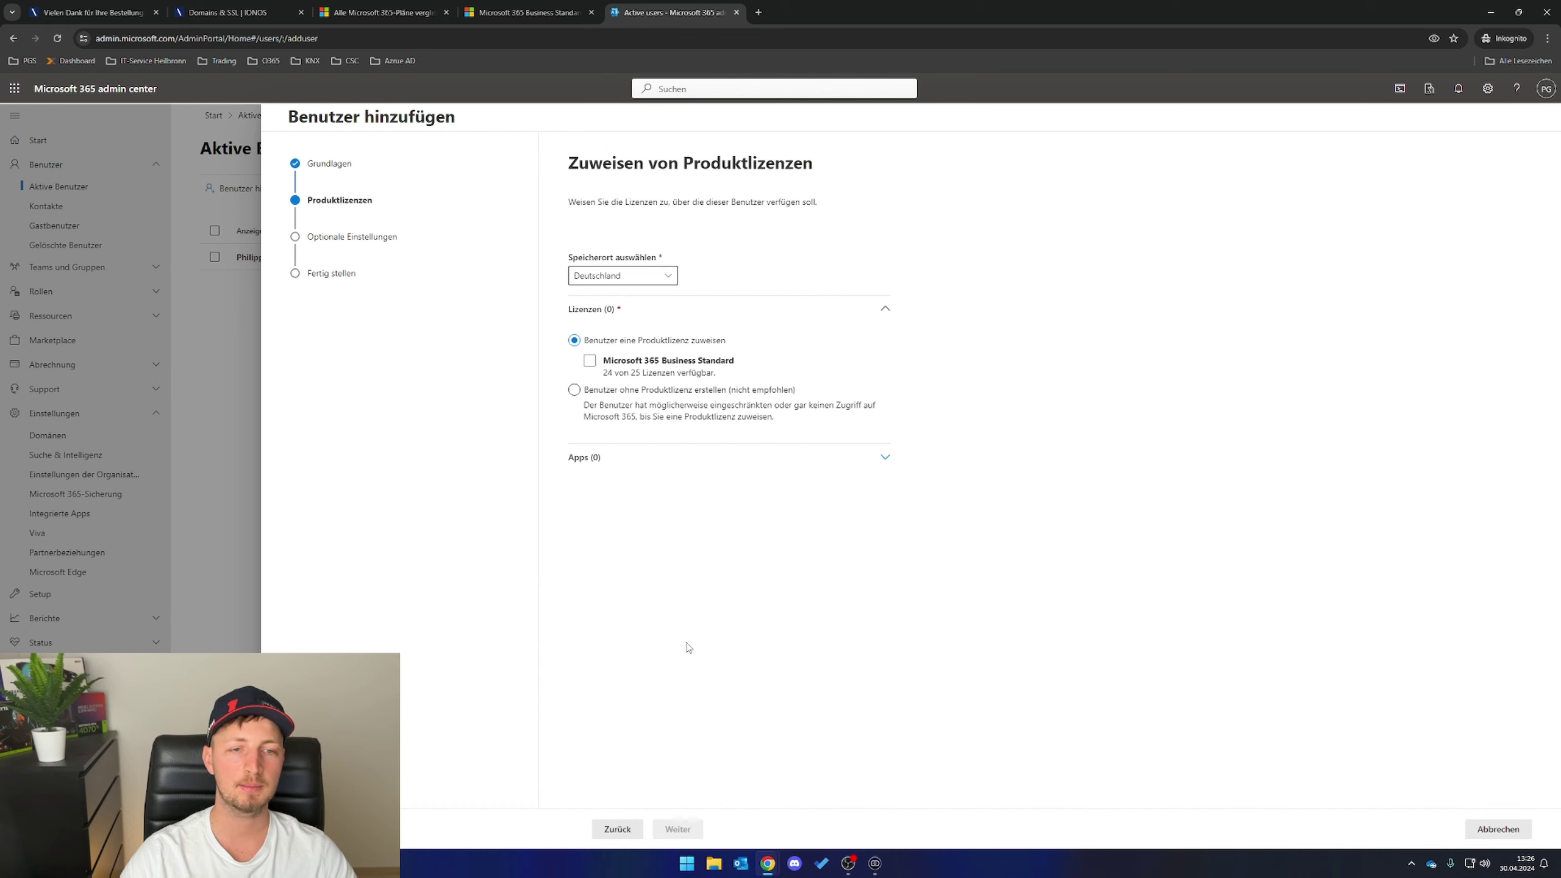
pyautogui.click(590, 361)
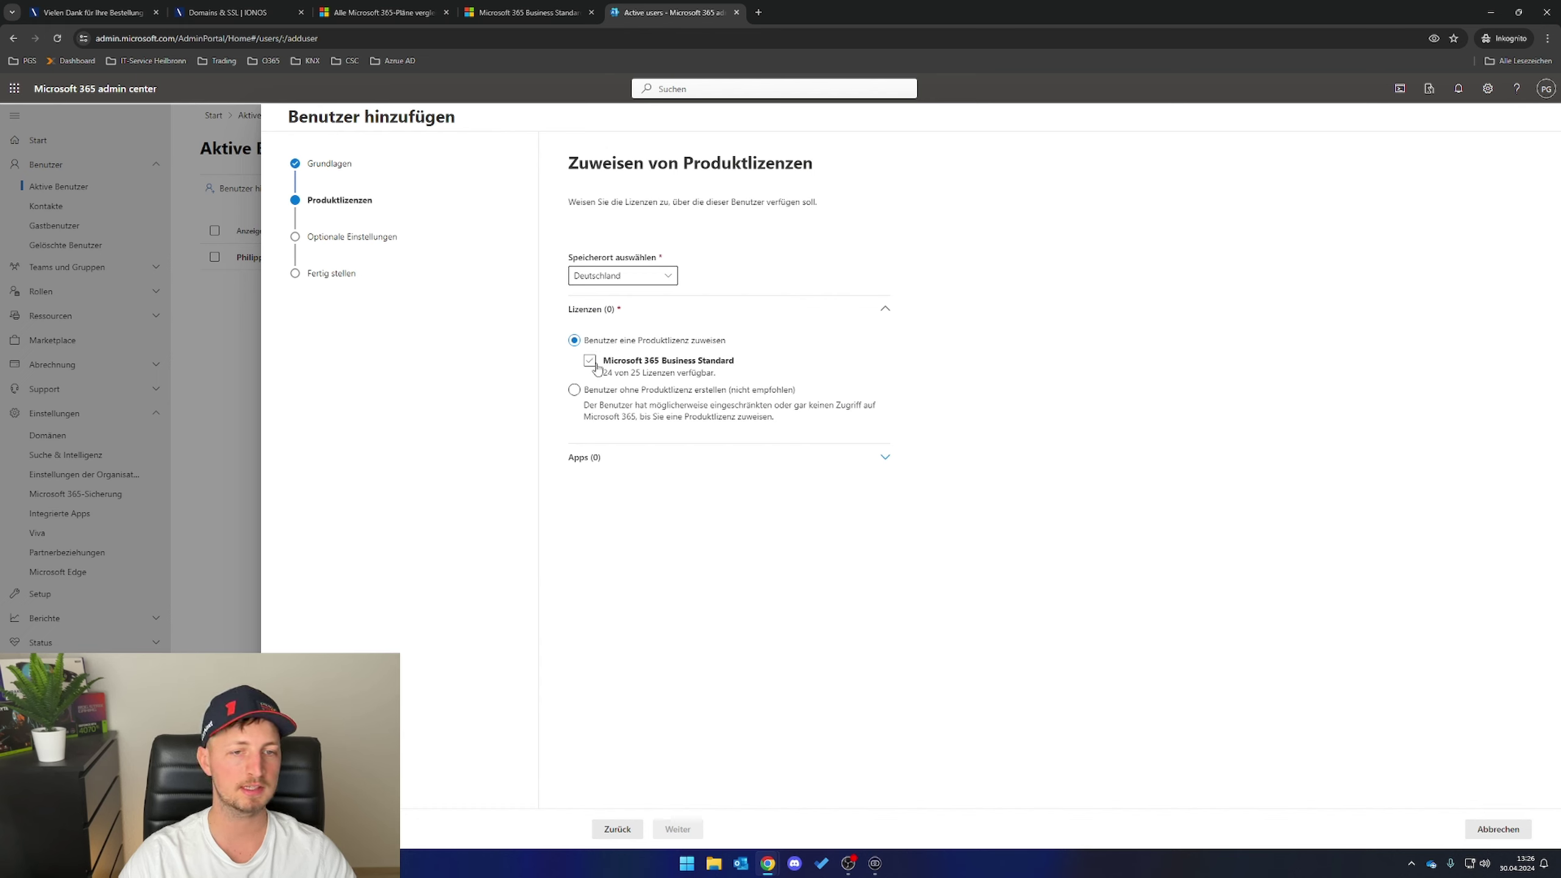
pyautogui.click(692, 833)
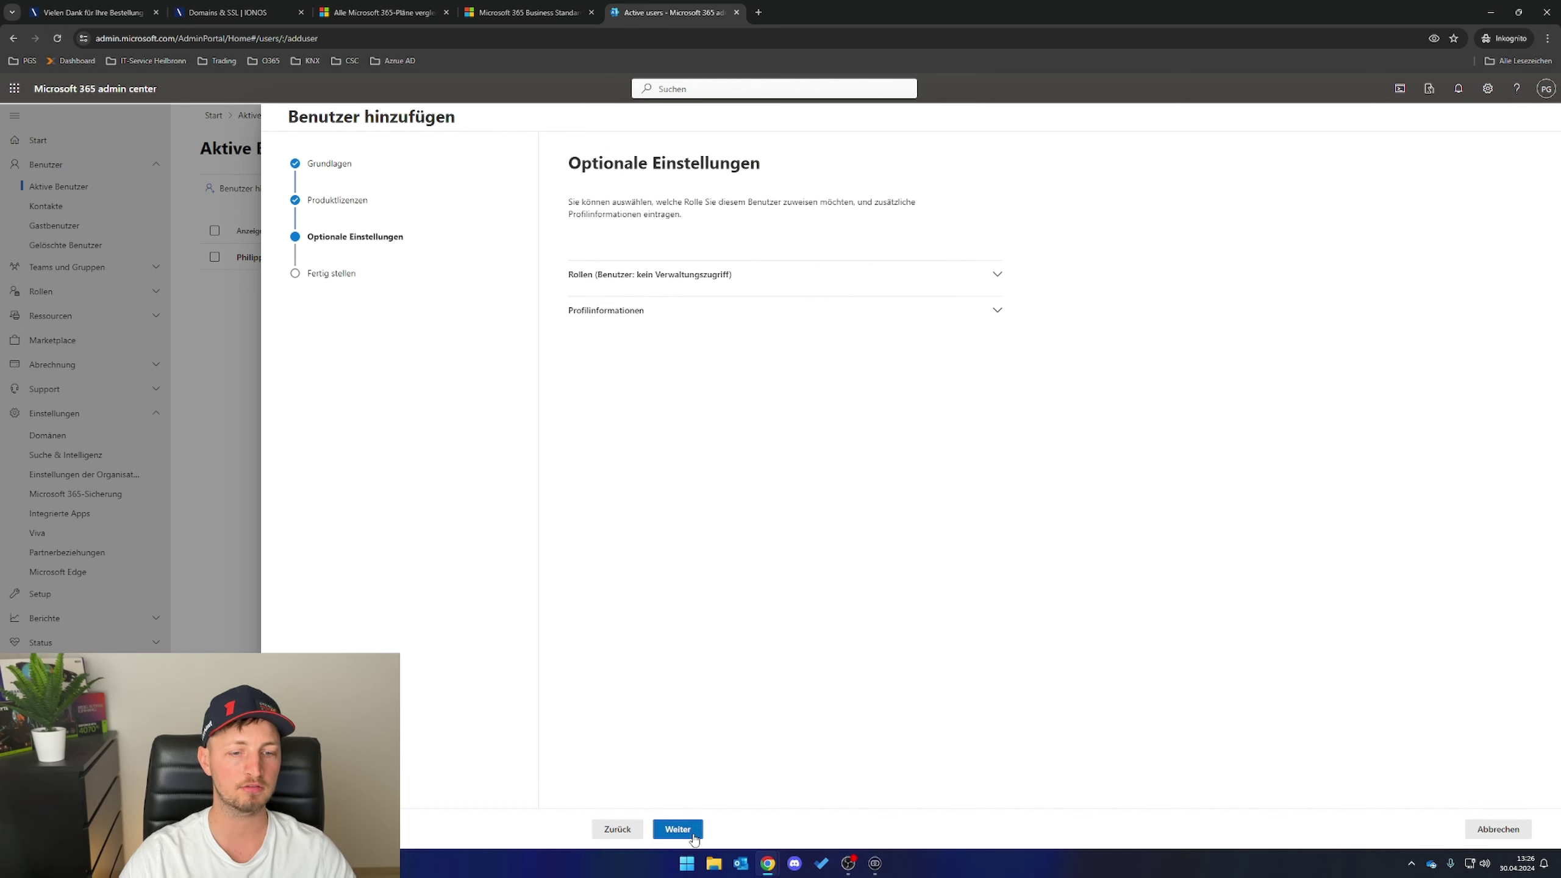
pyautogui.click(689, 832)
pyautogui.click(689, 832)
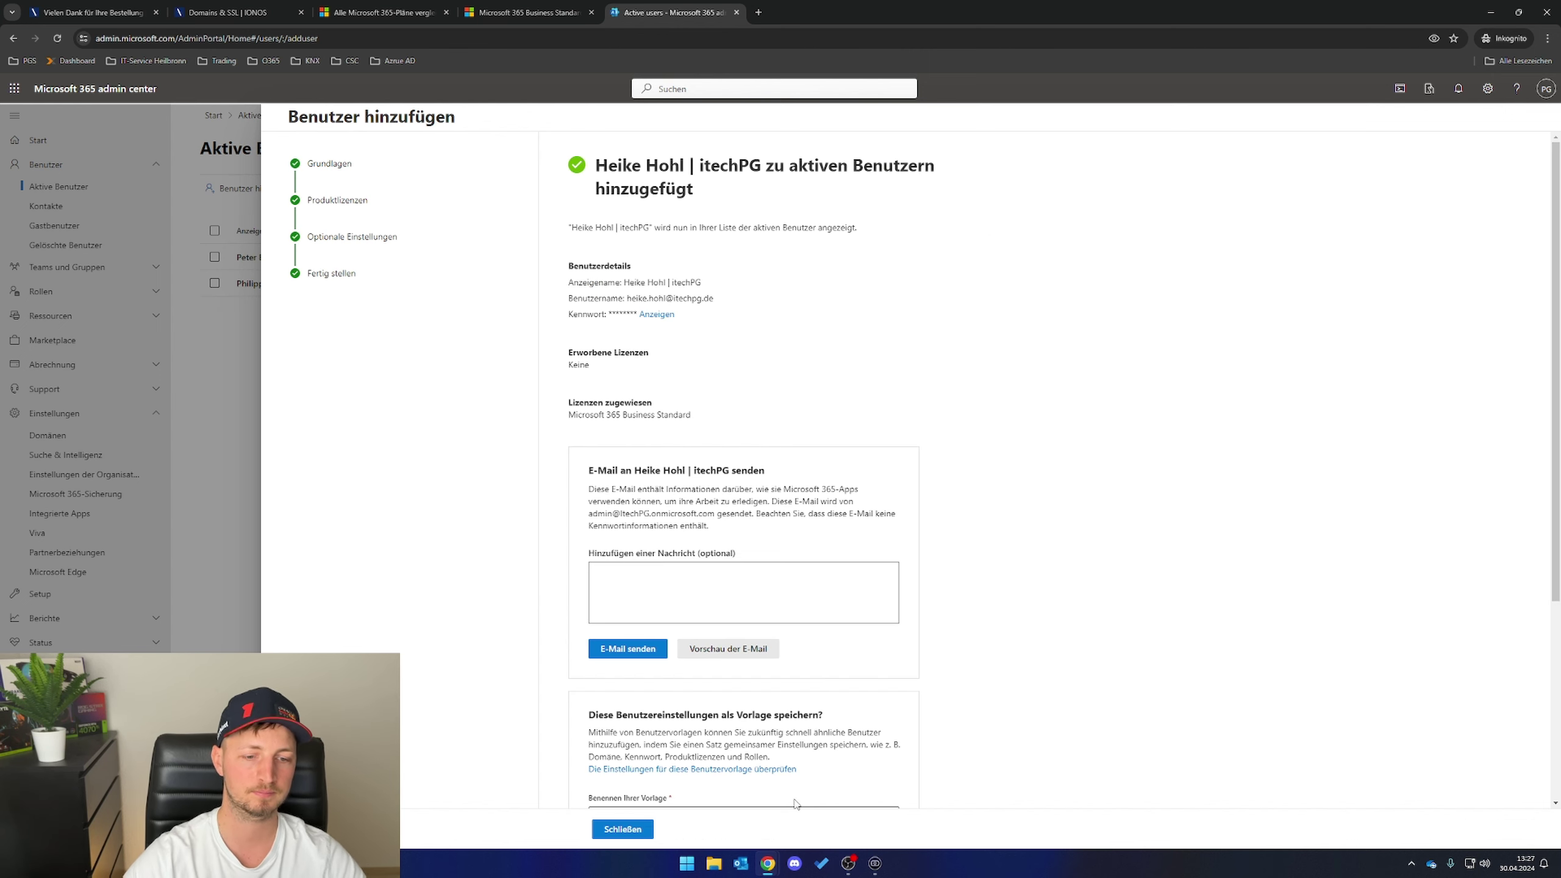
pyautogui.click(623, 830)
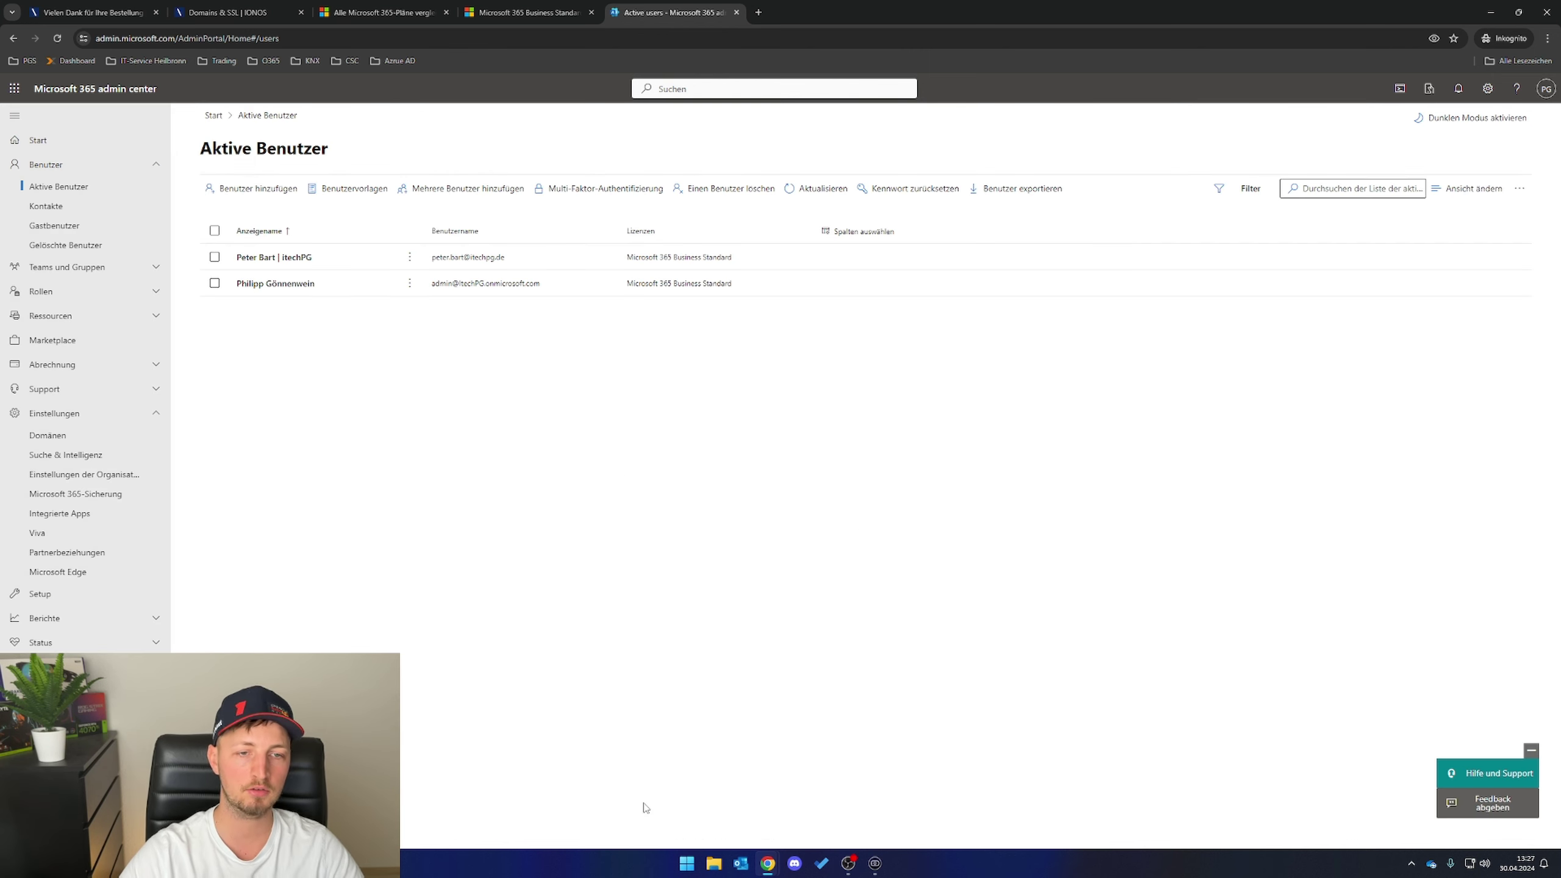
# - Reload the users list, then go to Shared mailboxes under Teams and groups
pyautogui.click(57, 38)
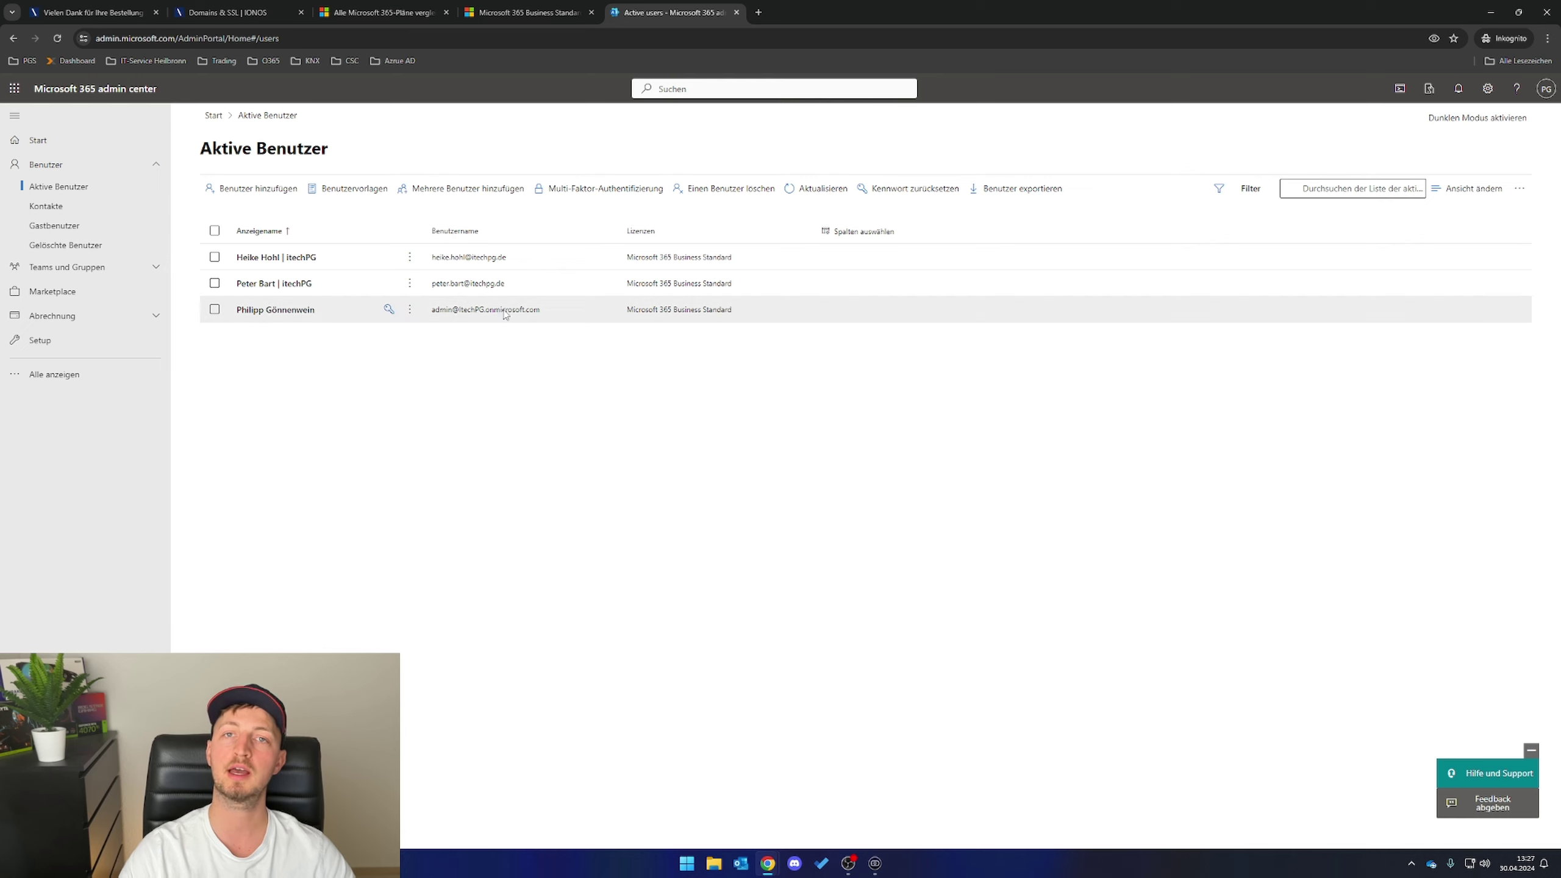
pyautogui.click(157, 269)
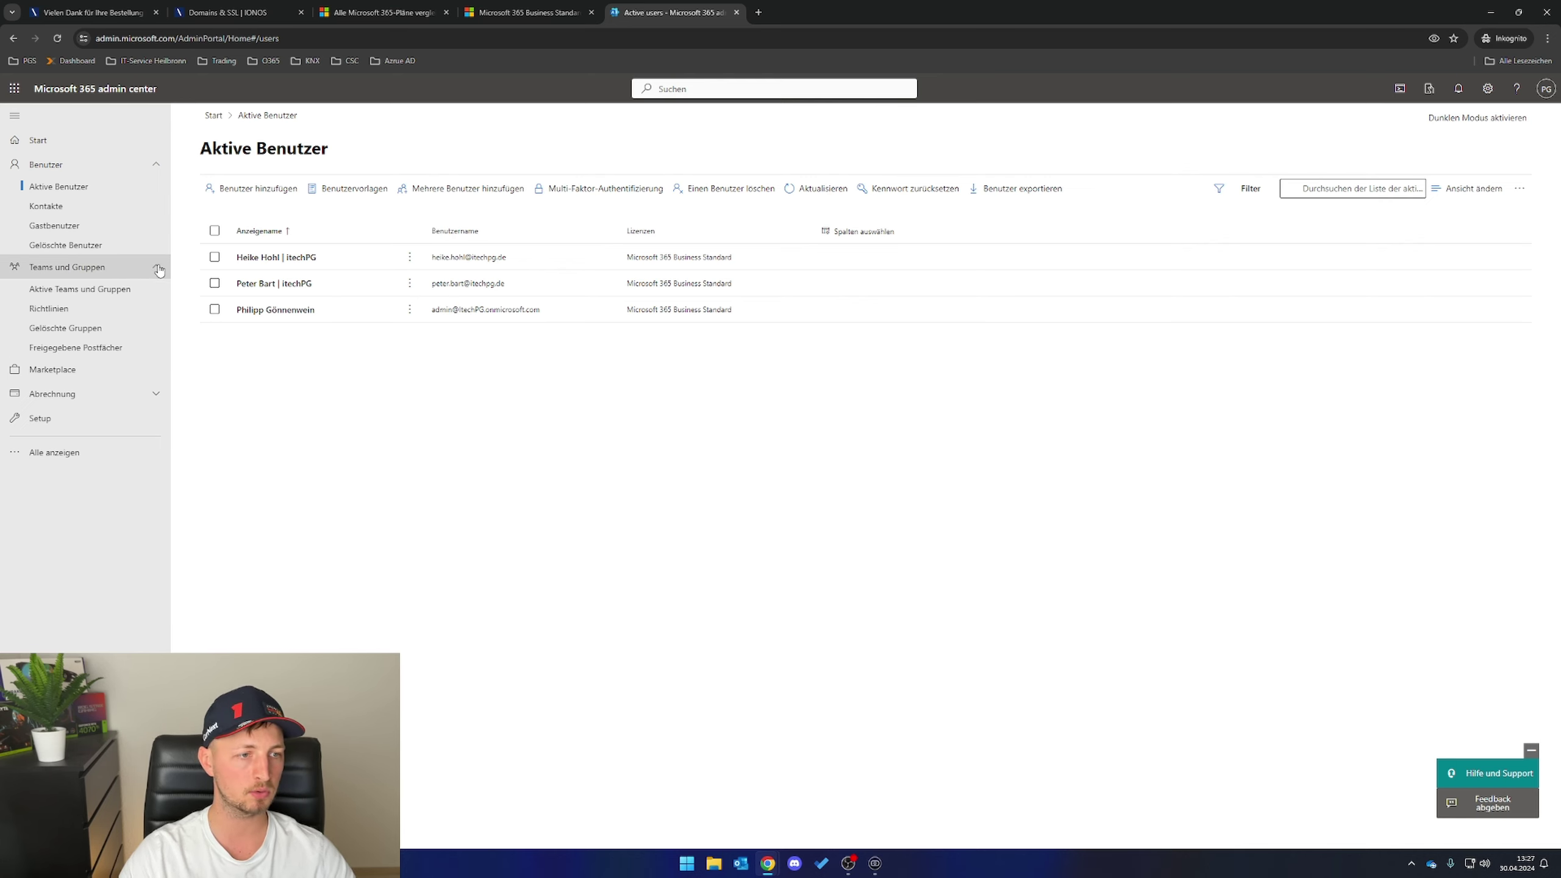
pyautogui.click(82, 352)
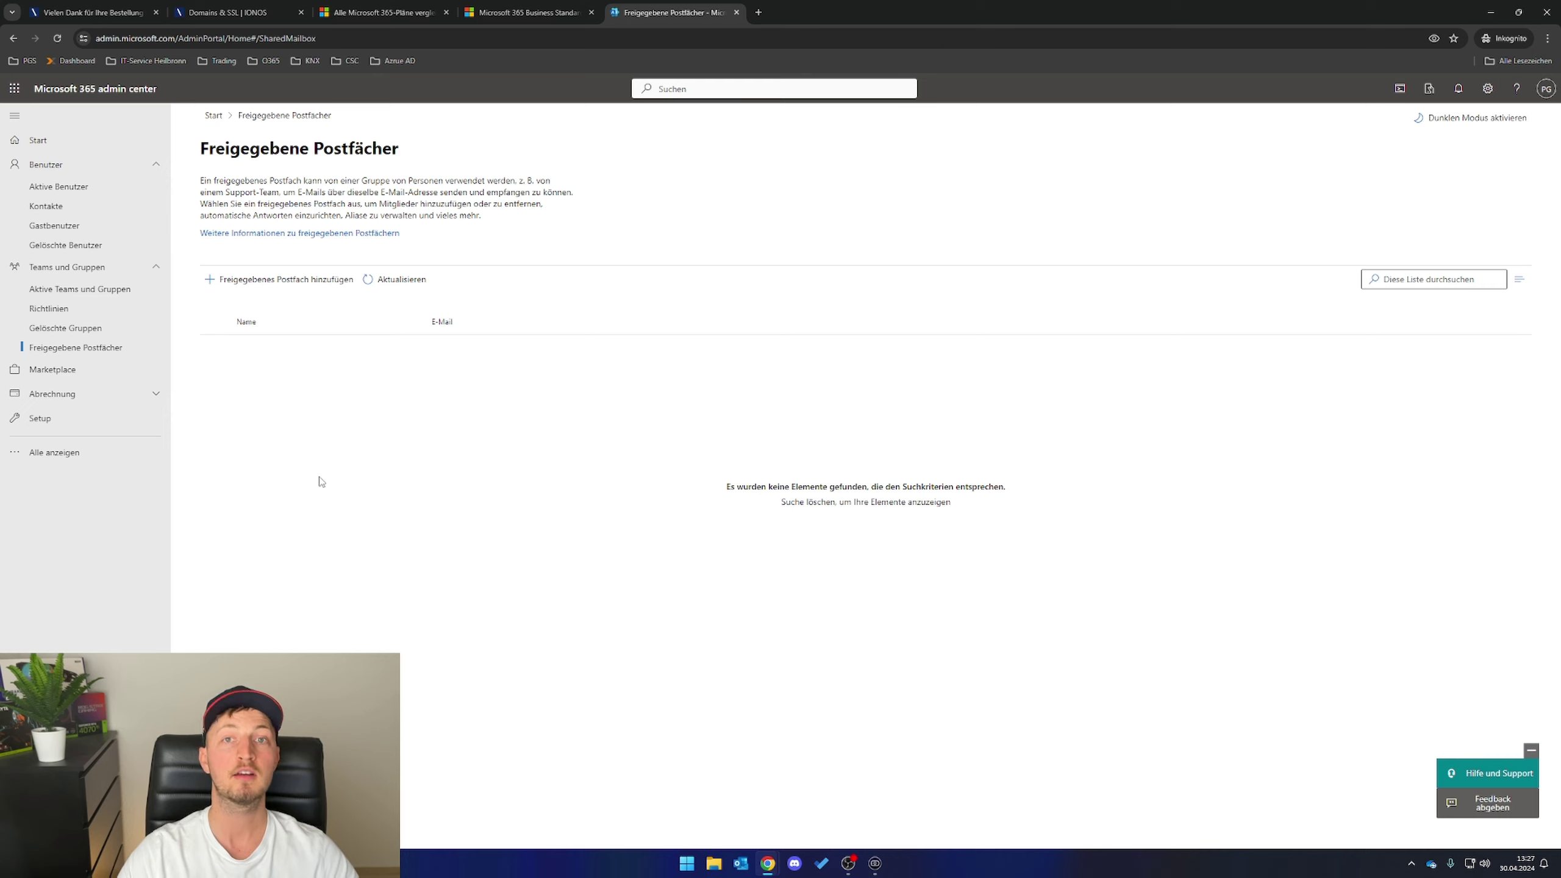
# - Create a shared mailbox named 'Info Postfac' with the e-mail alias info
pyautogui.click(263, 287)
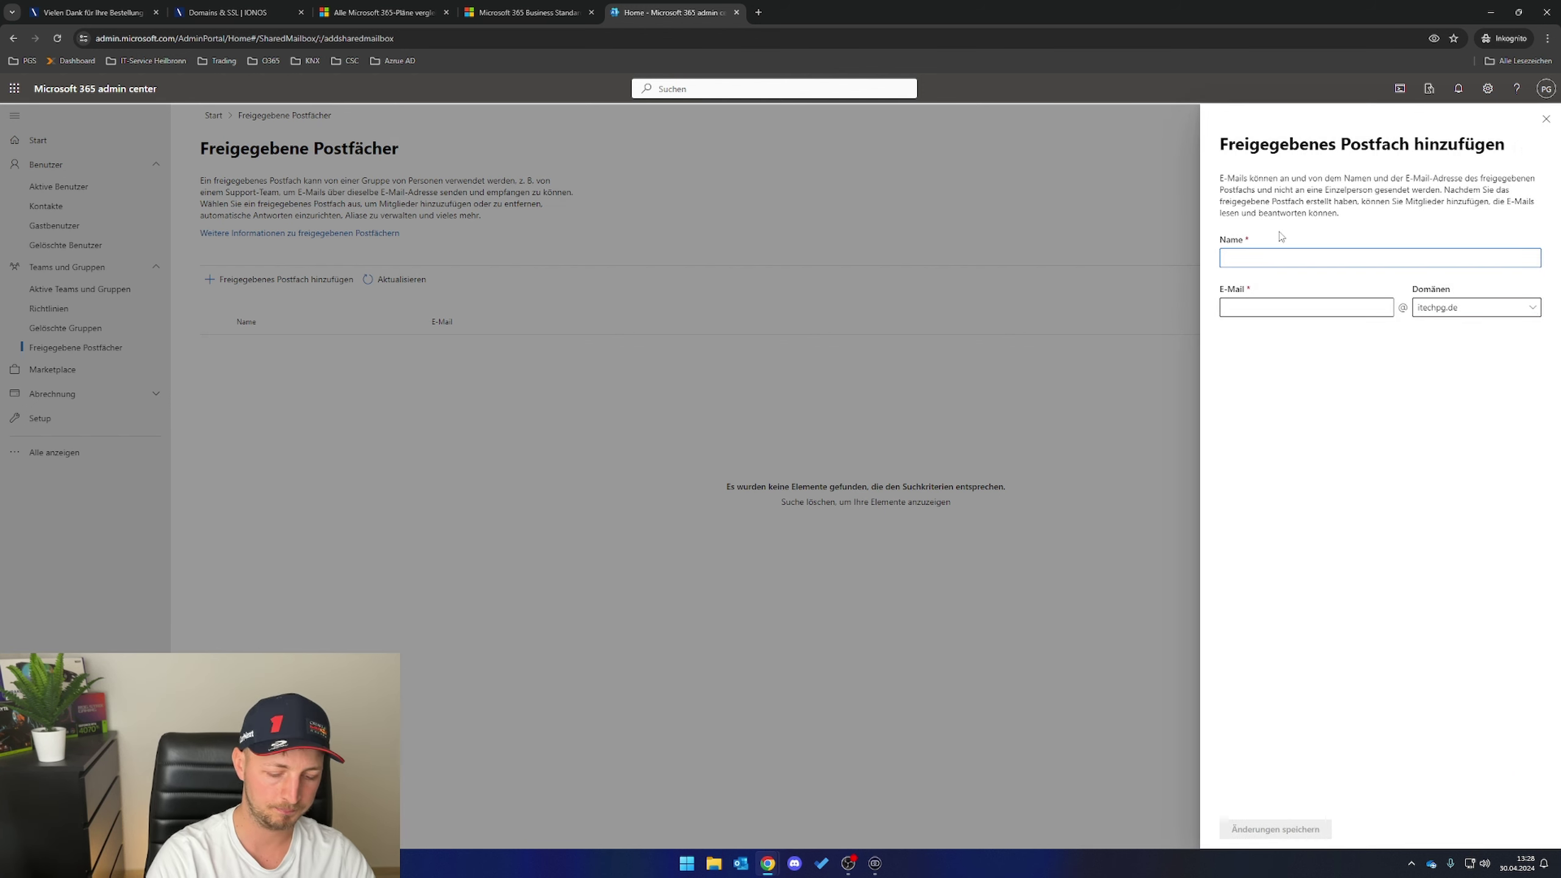
pyautogui.write('Info Pos')
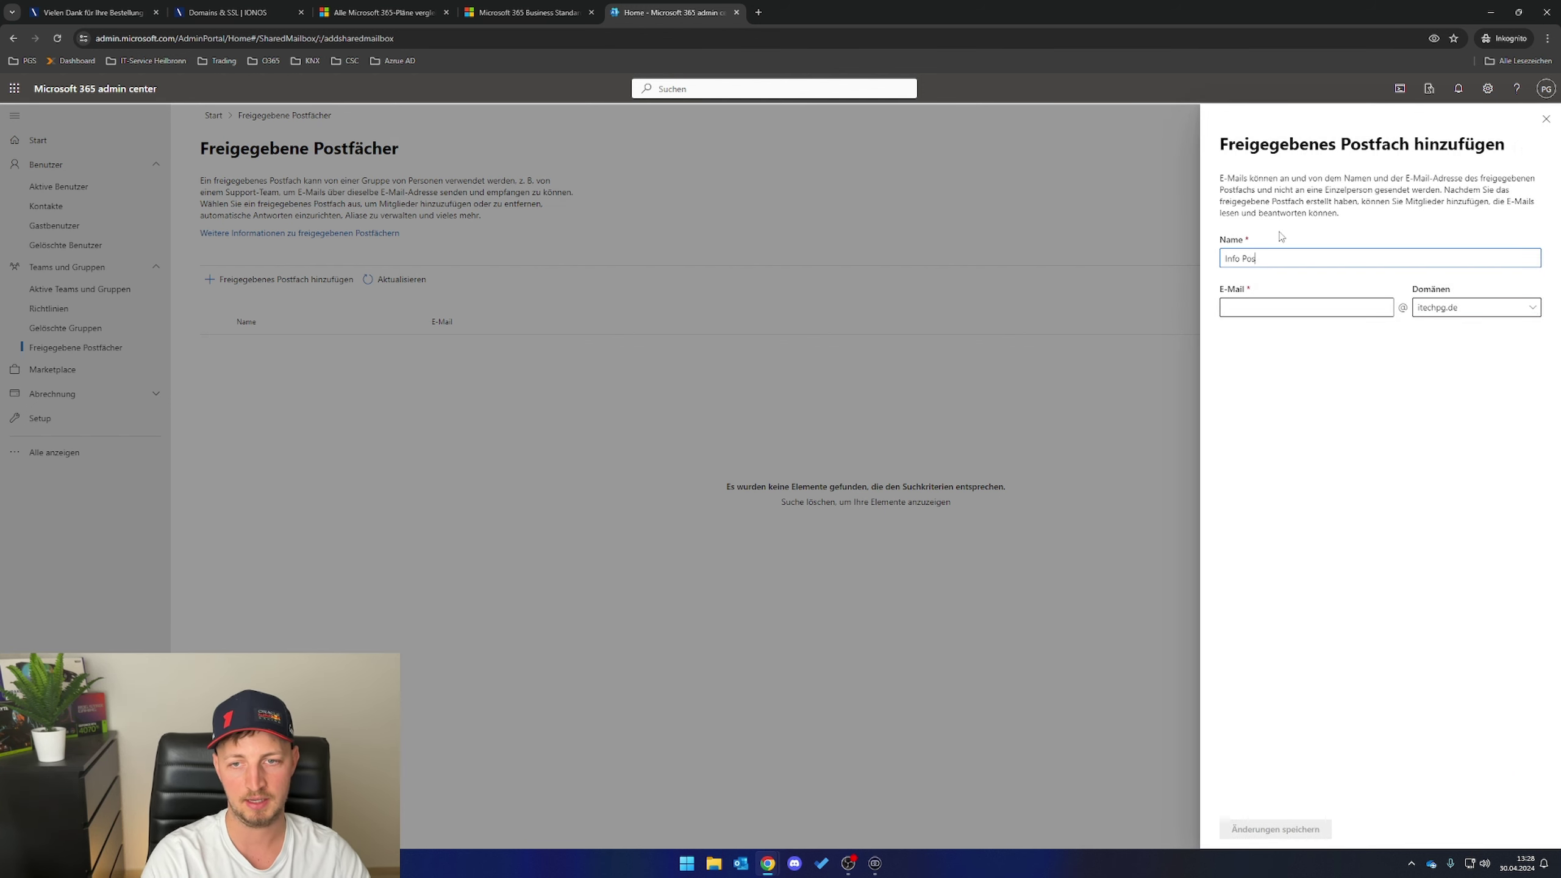
pyautogui.write('tfac')
pyautogui.press('Tab')
pyautogui.write('info')
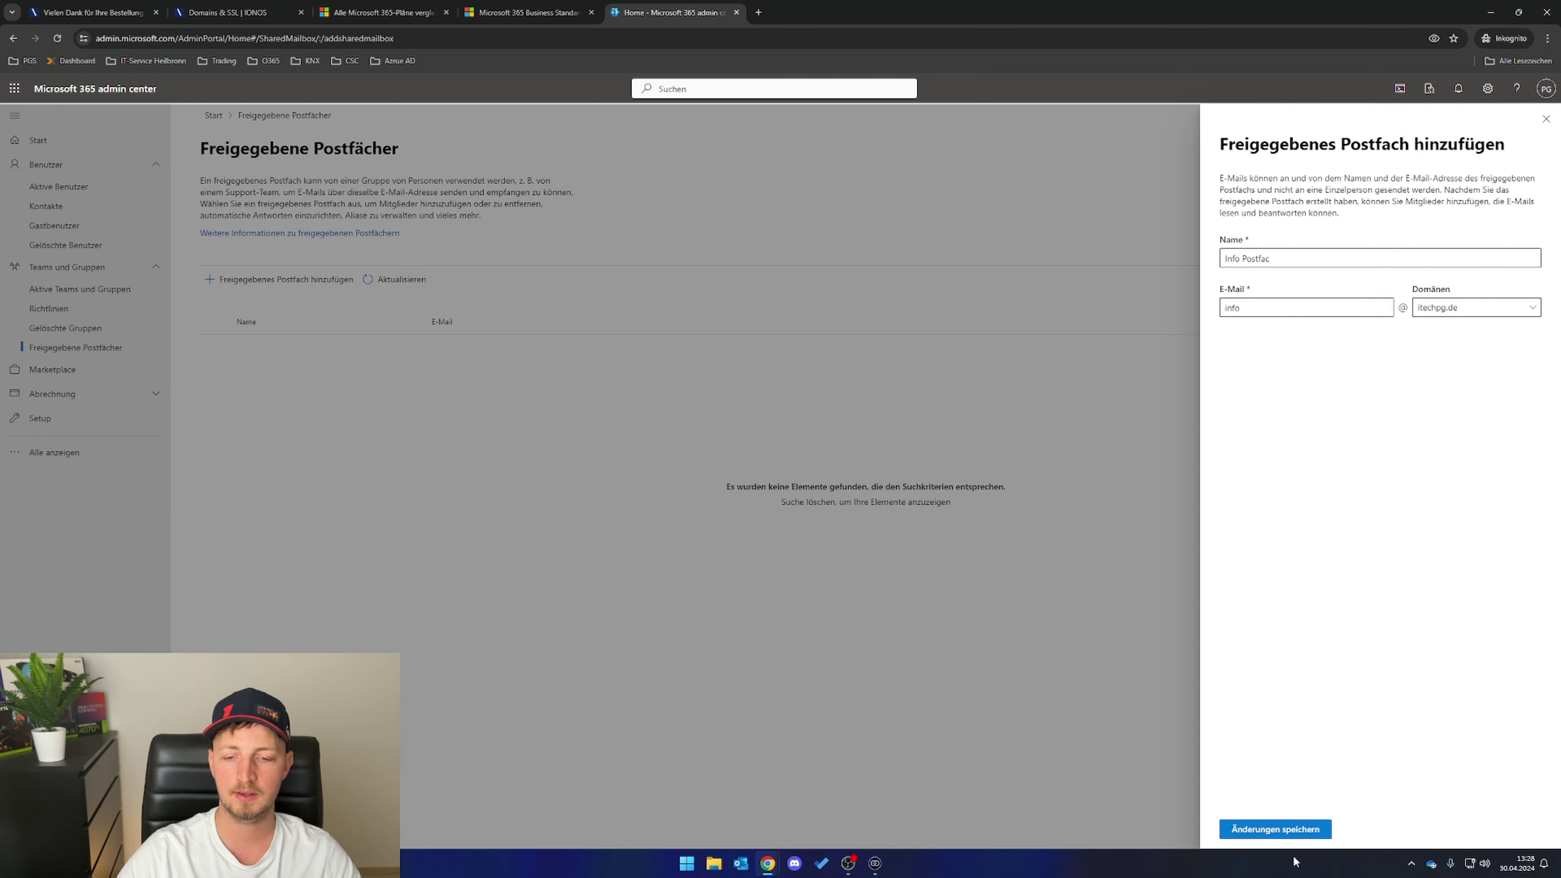
pyautogui.click(1299, 830)
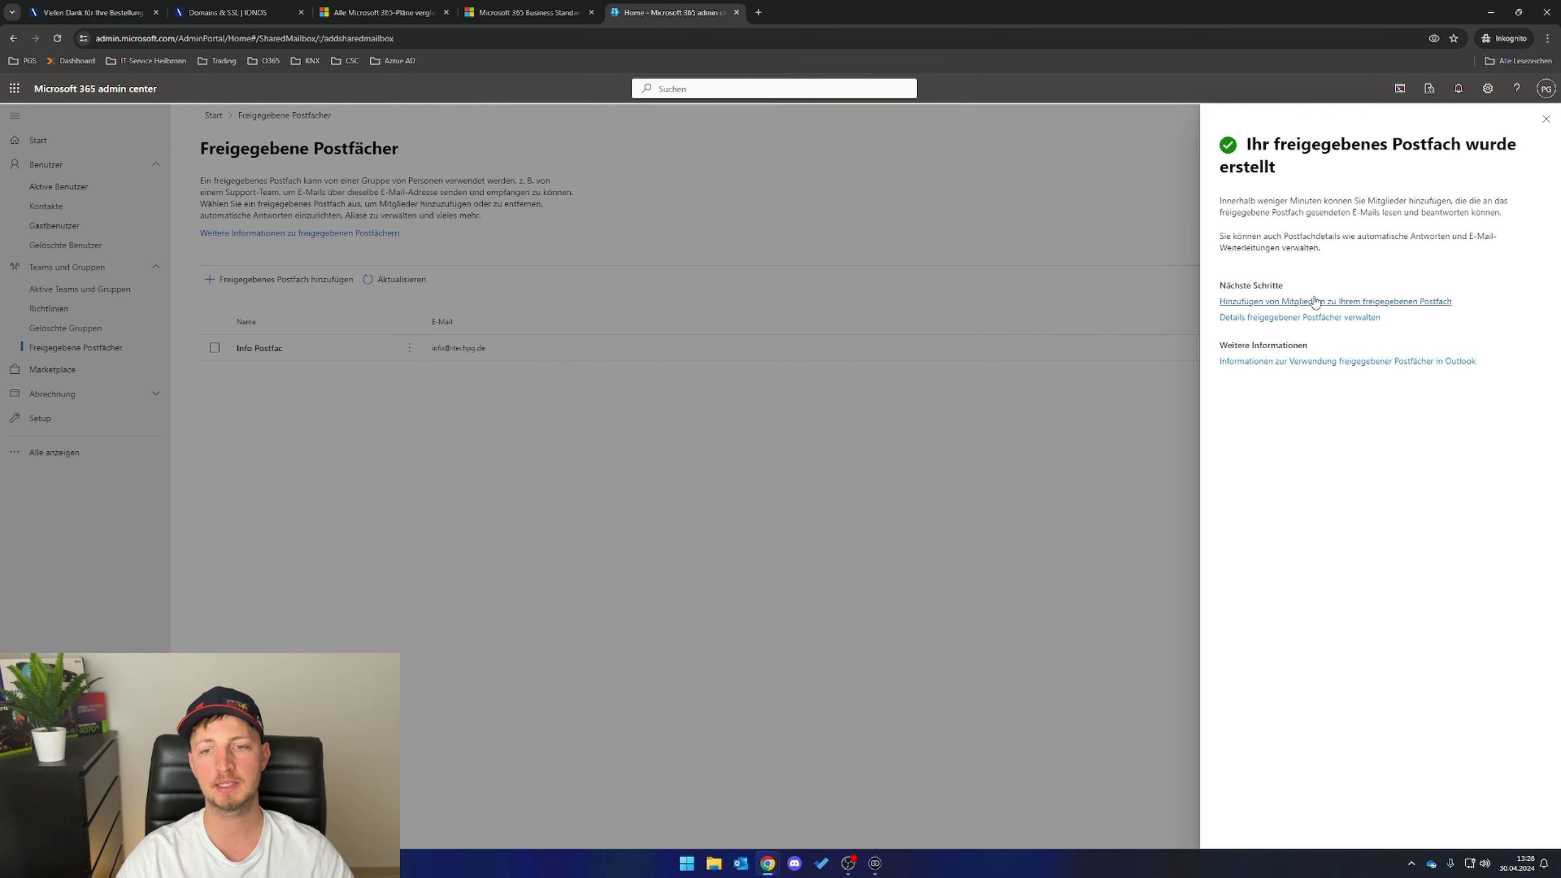
# - Add both new users as members of the shared mailbox
pyautogui.click(1313, 302)
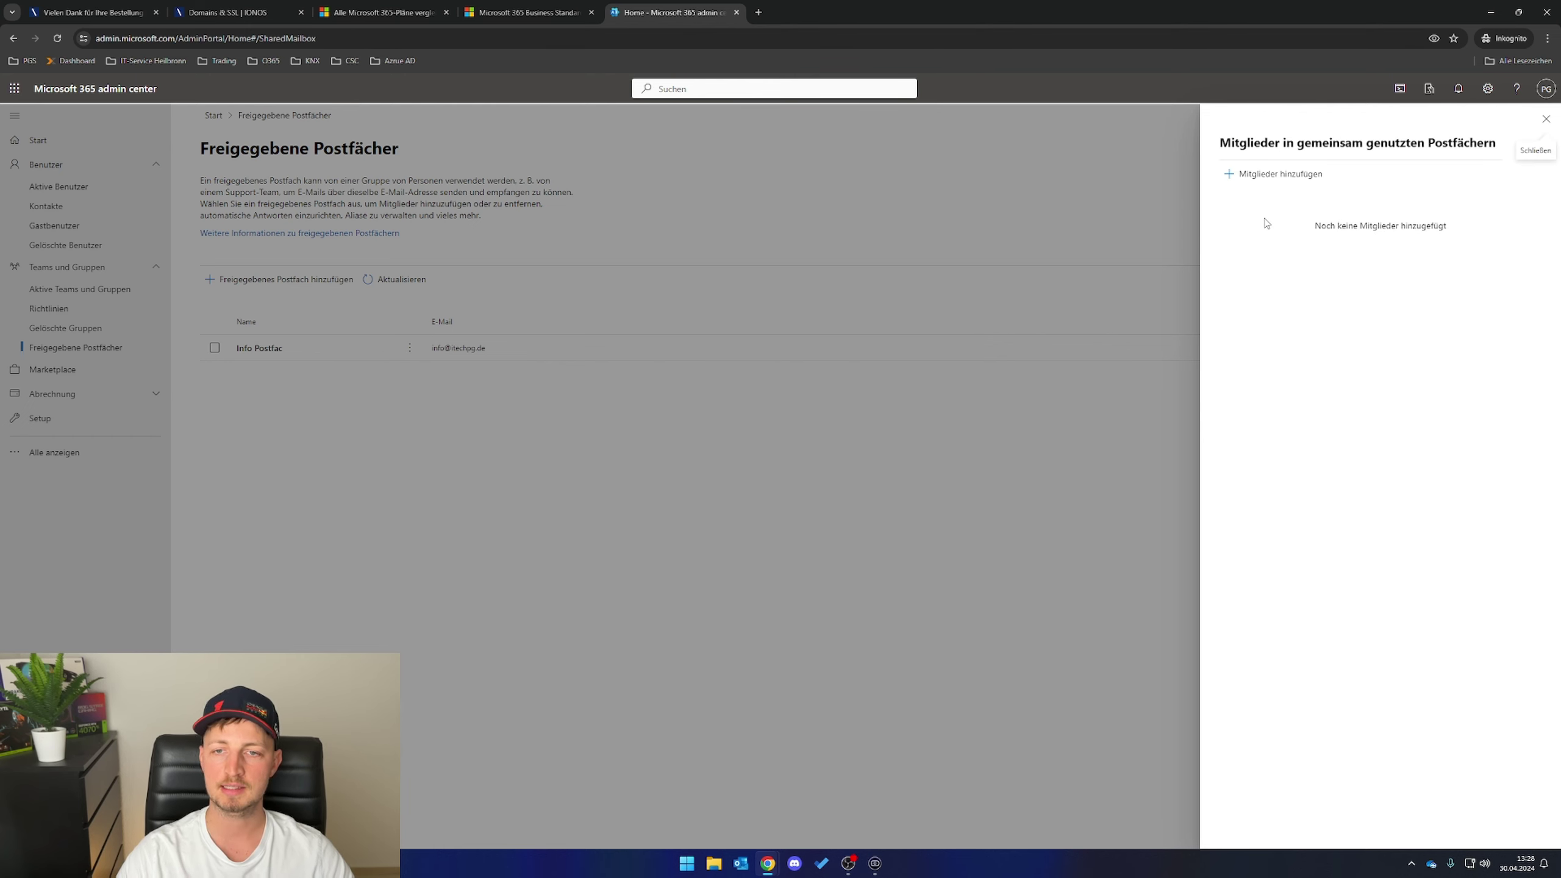
pyautogui.click(1234, 244)
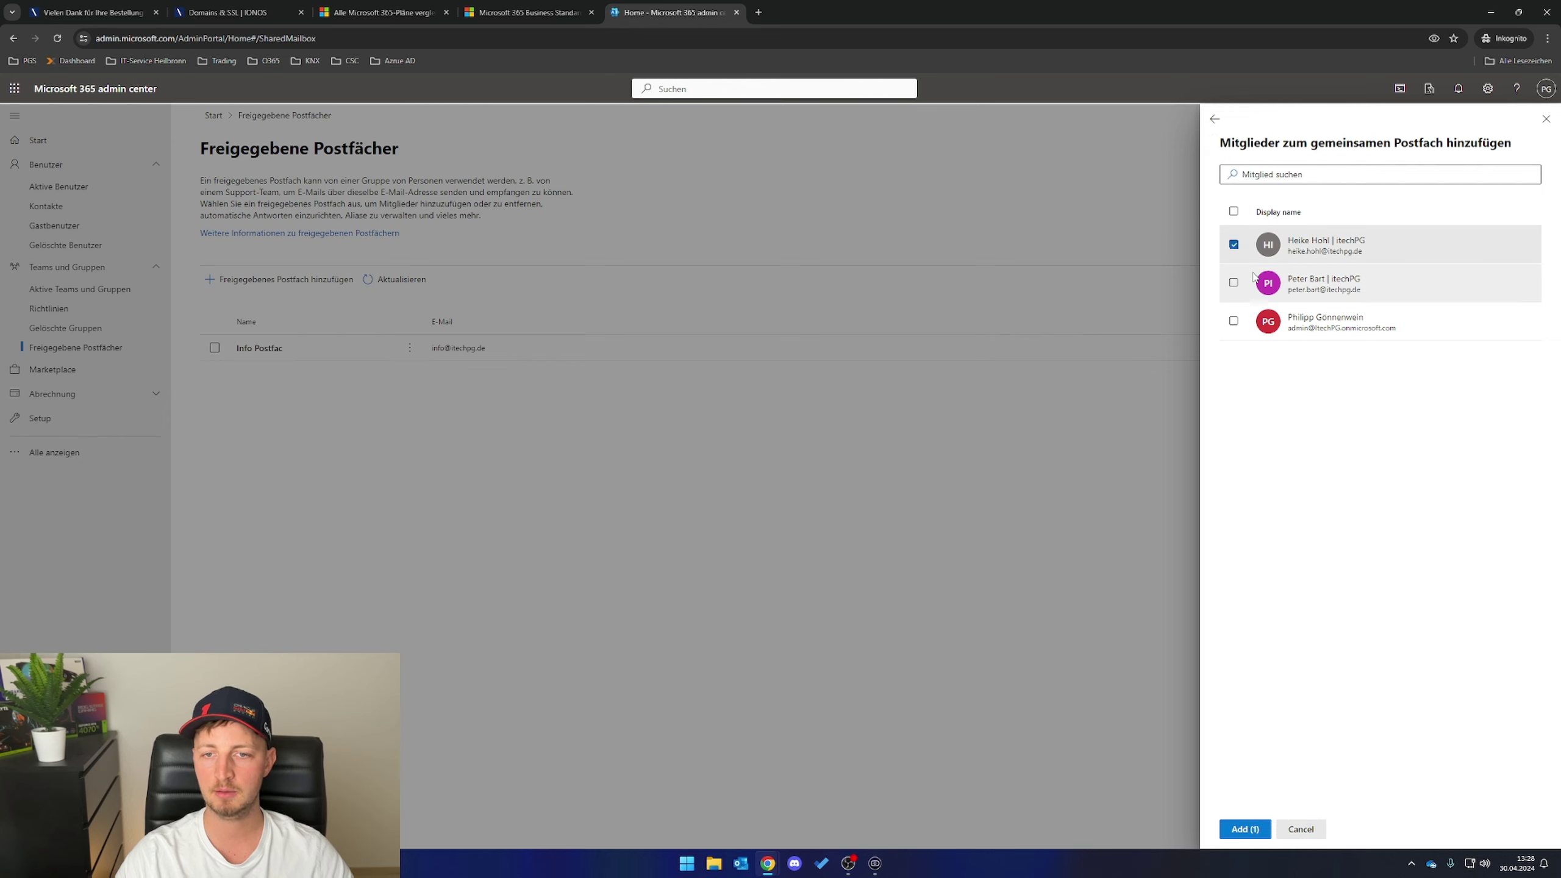
pyautogui.click(1234, 284)
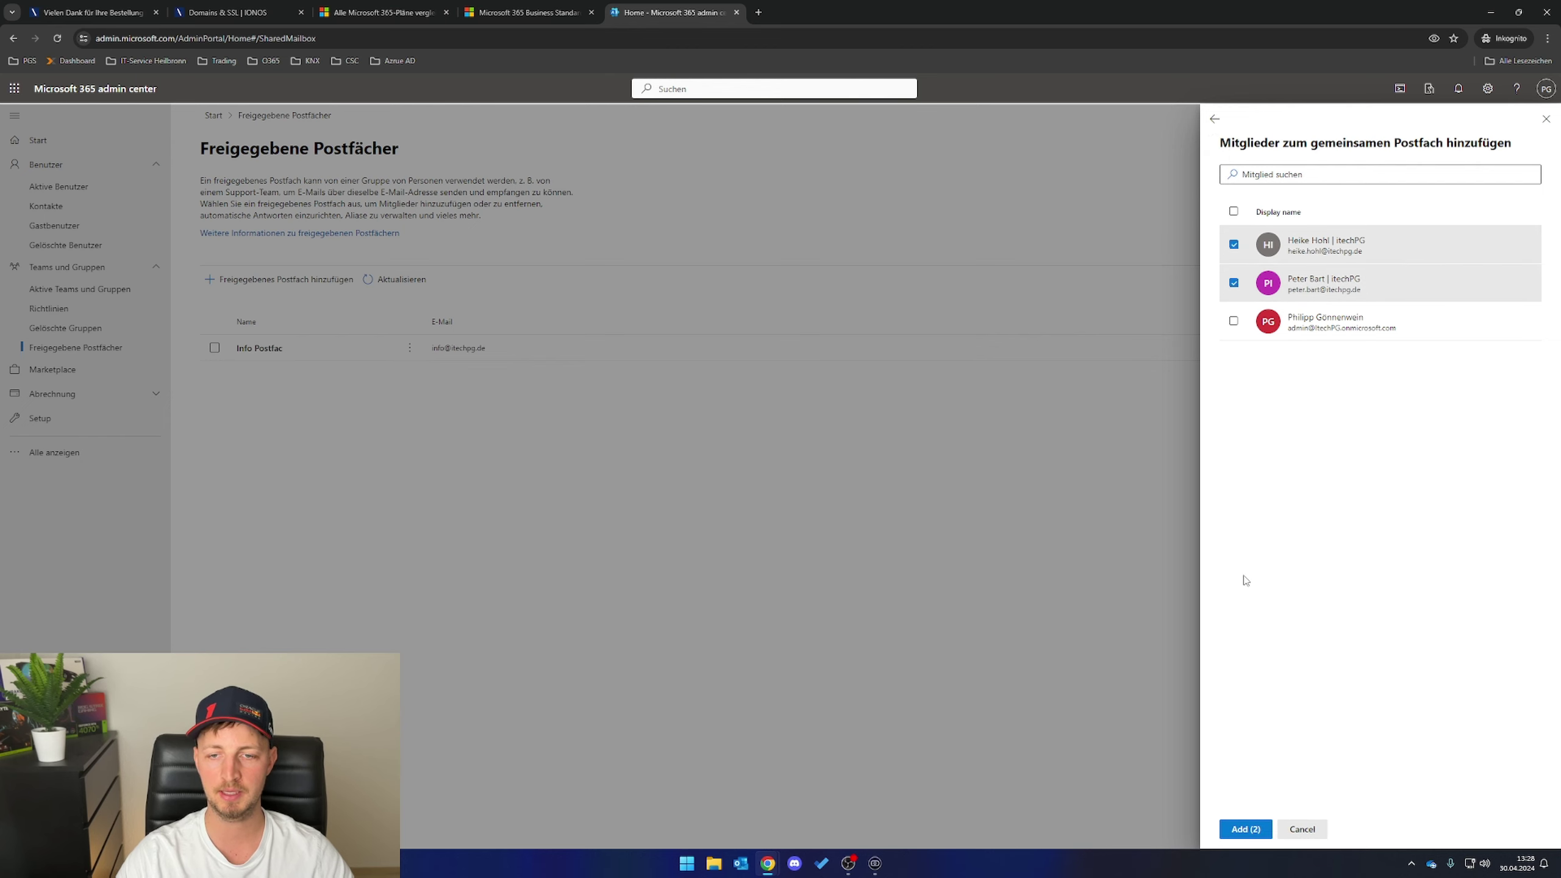
pyautogui.click(1251, 831)
pyautogui.click(1136, 729)
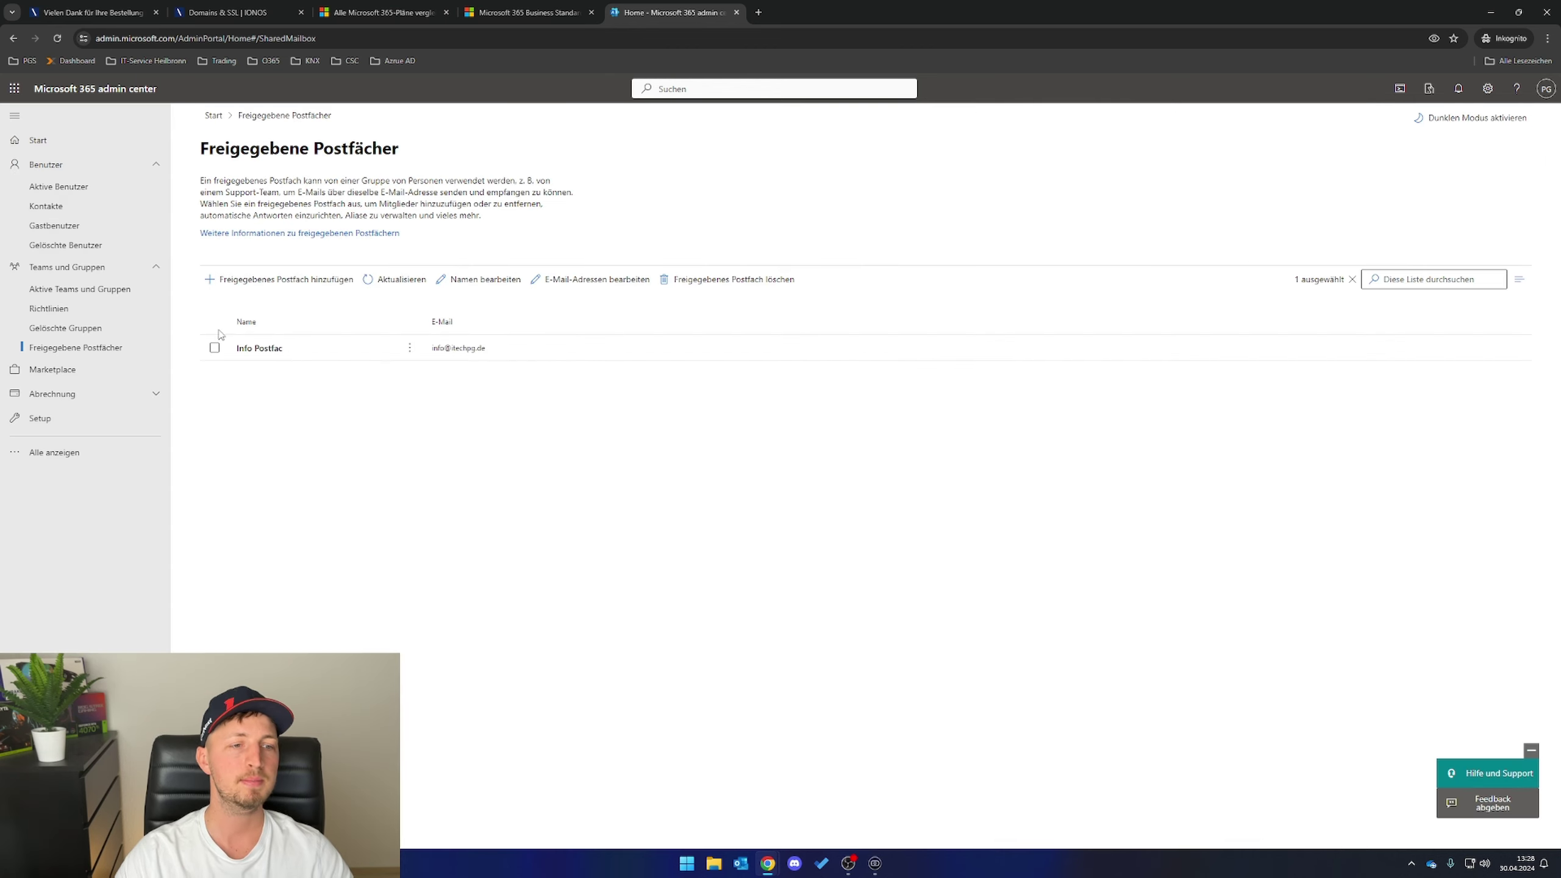
# - Rename the mailbox to 'Info Postfach' and open its send-on-behalf permissions
pyautogui.click(259, 352)
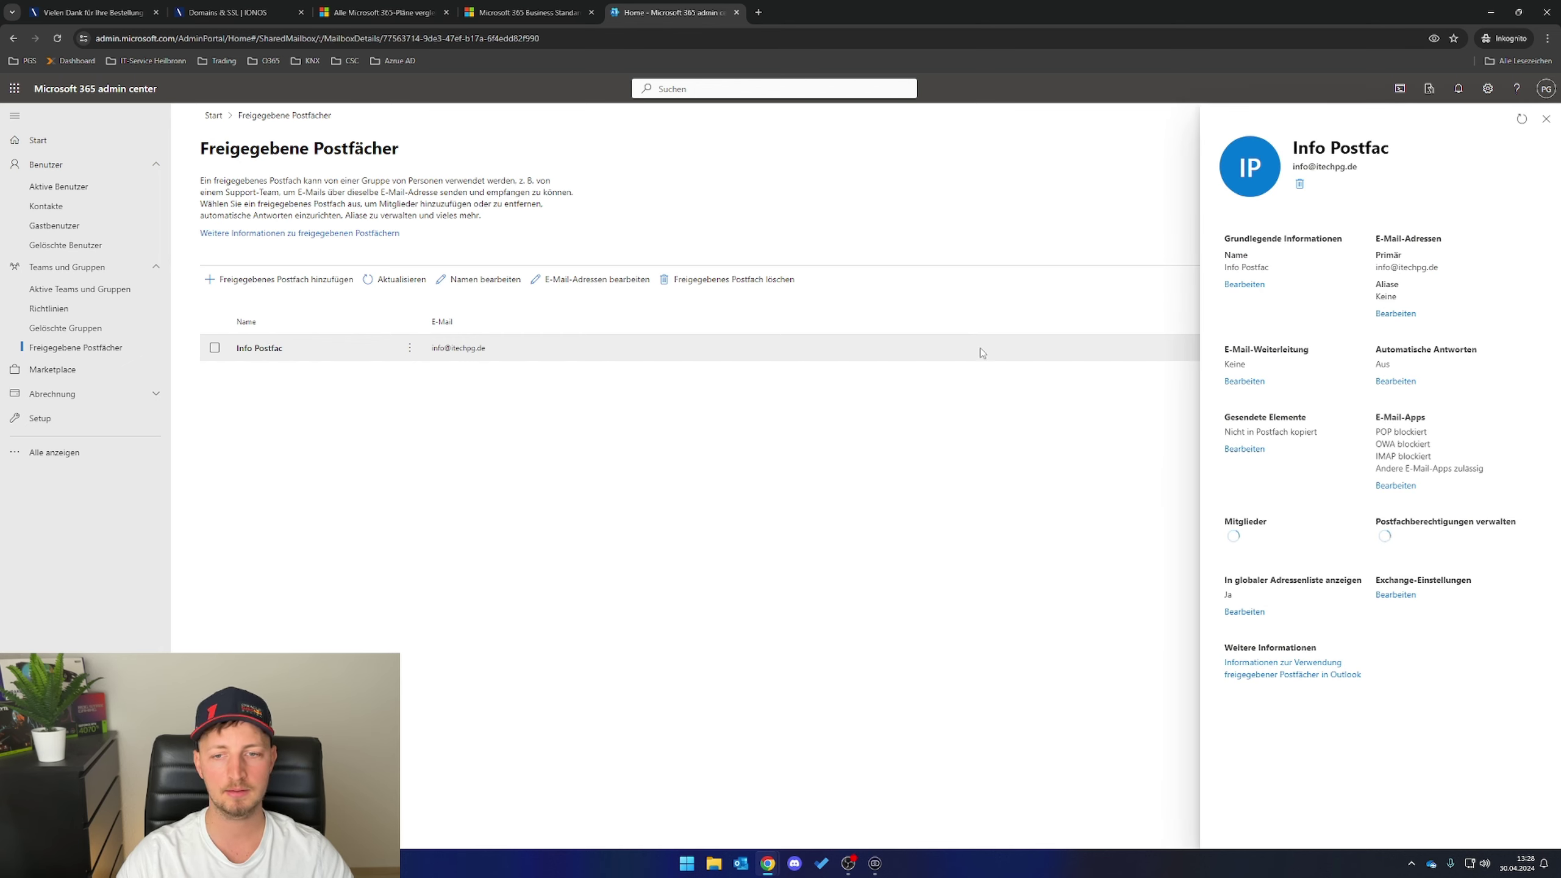
pyautogui.click(1245, 284)
pyautogui.write('h')
pyautogui.click(1248, 831)
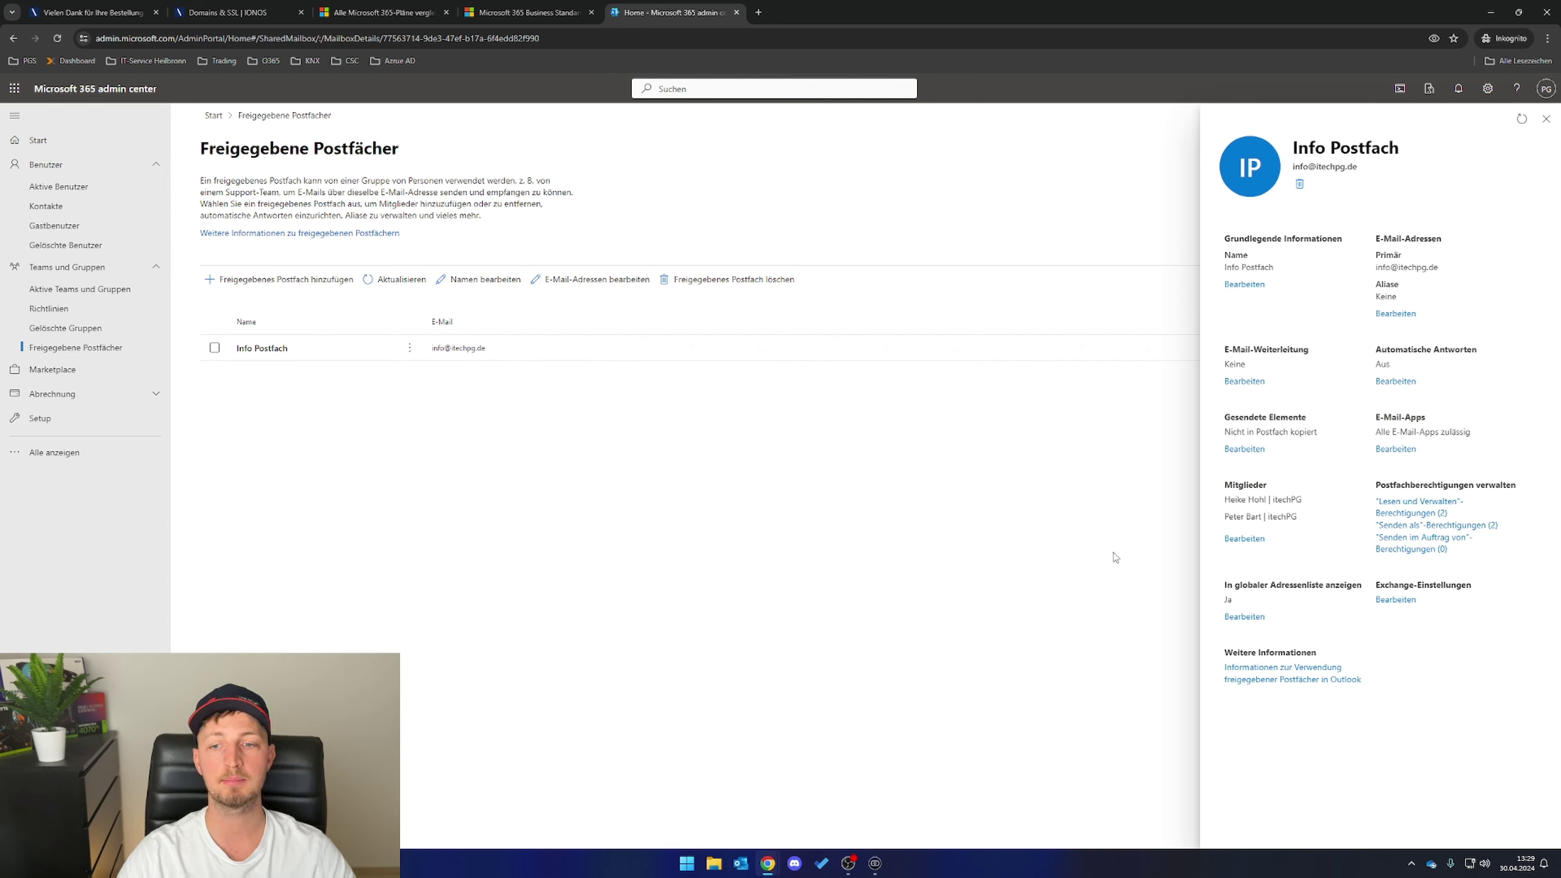
pyautogui.click(1448, 548)
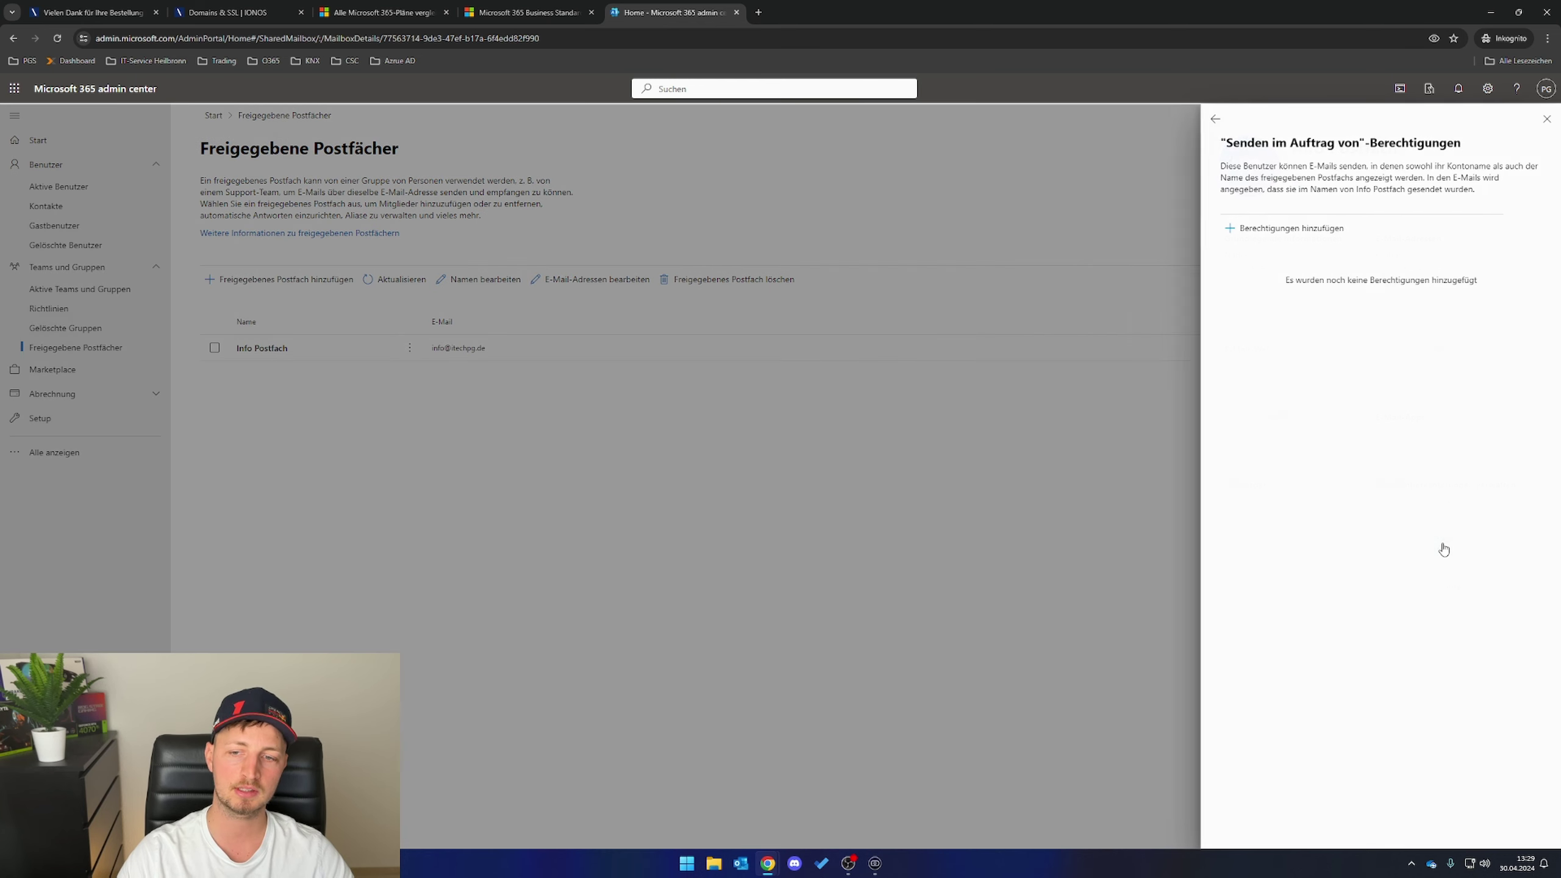
pyautogui.click(1266, 229)
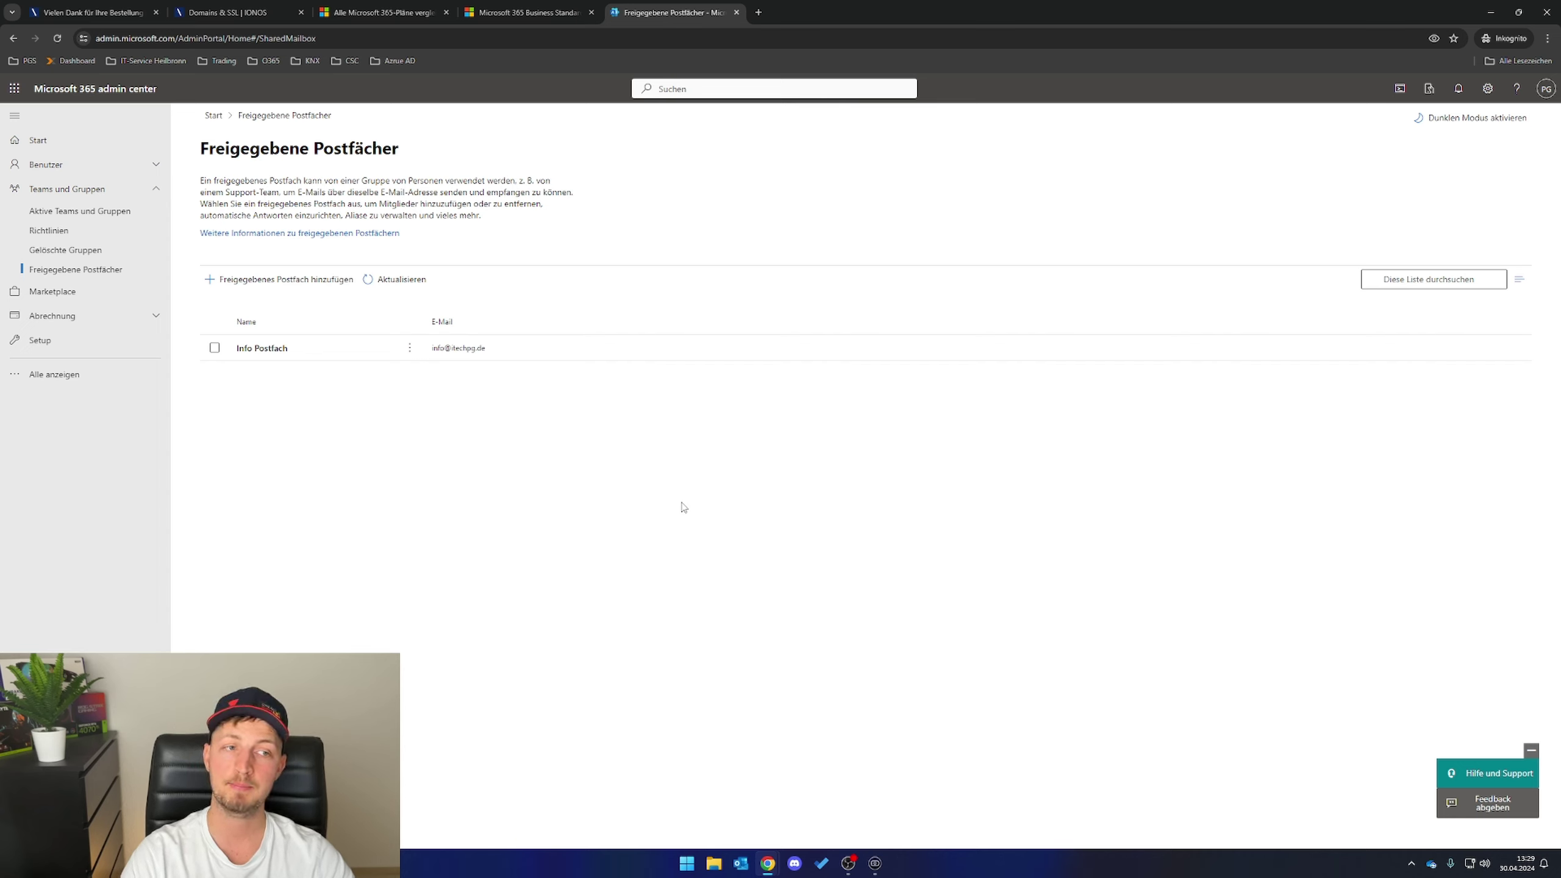
# - Create shared mailbox 'Rechnung Postfach' with the e-mail alias rechnung
pyautogui.click(266, 279)
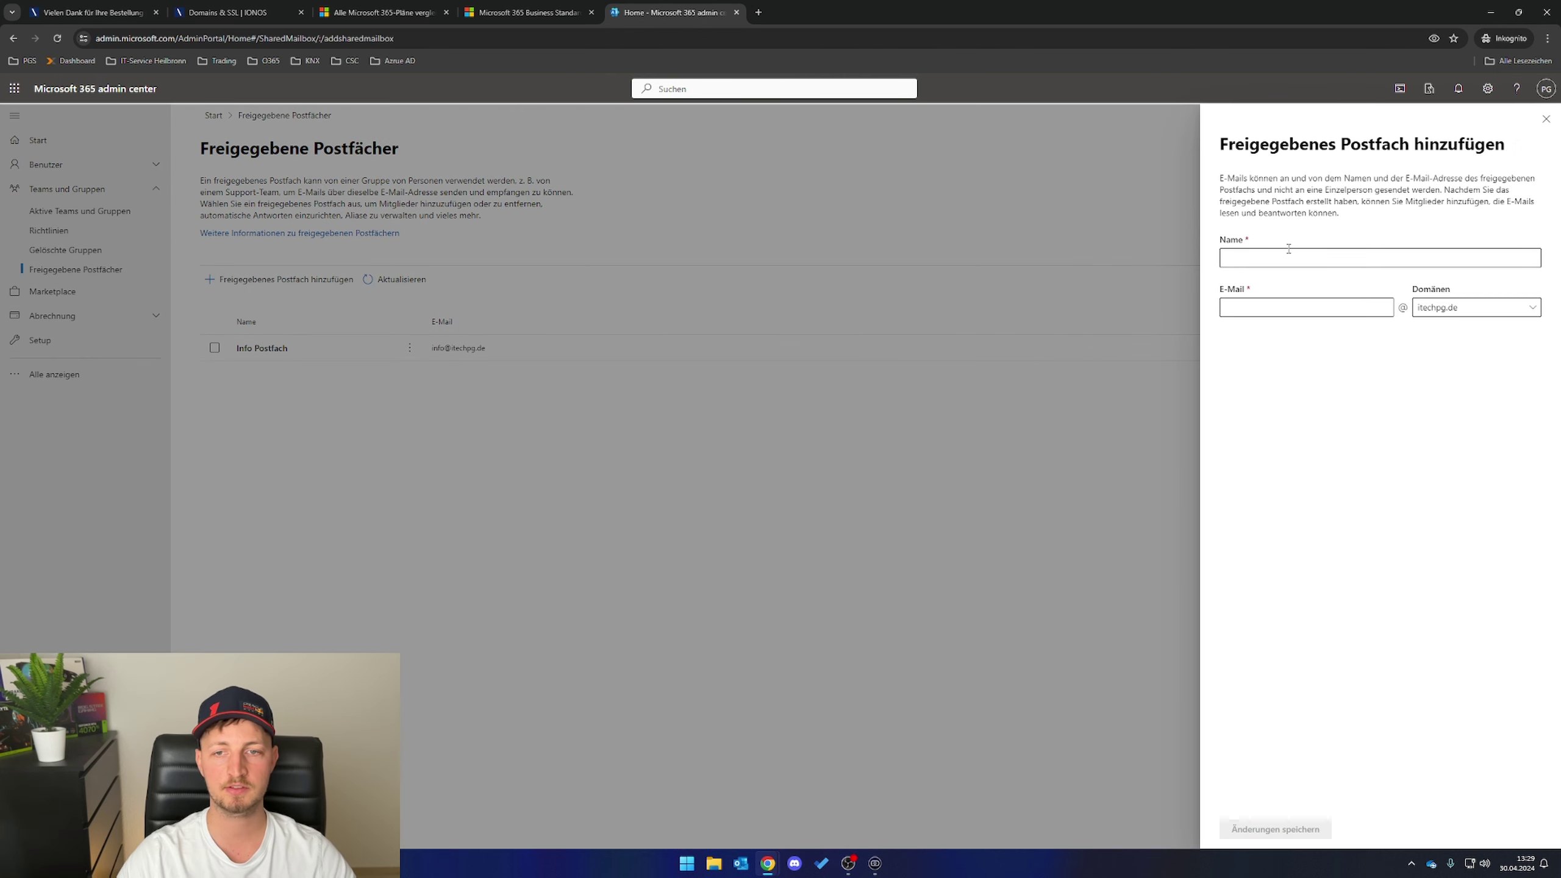
pyautogui.click(1281, 253)
pyautogui.write('Rechnun')
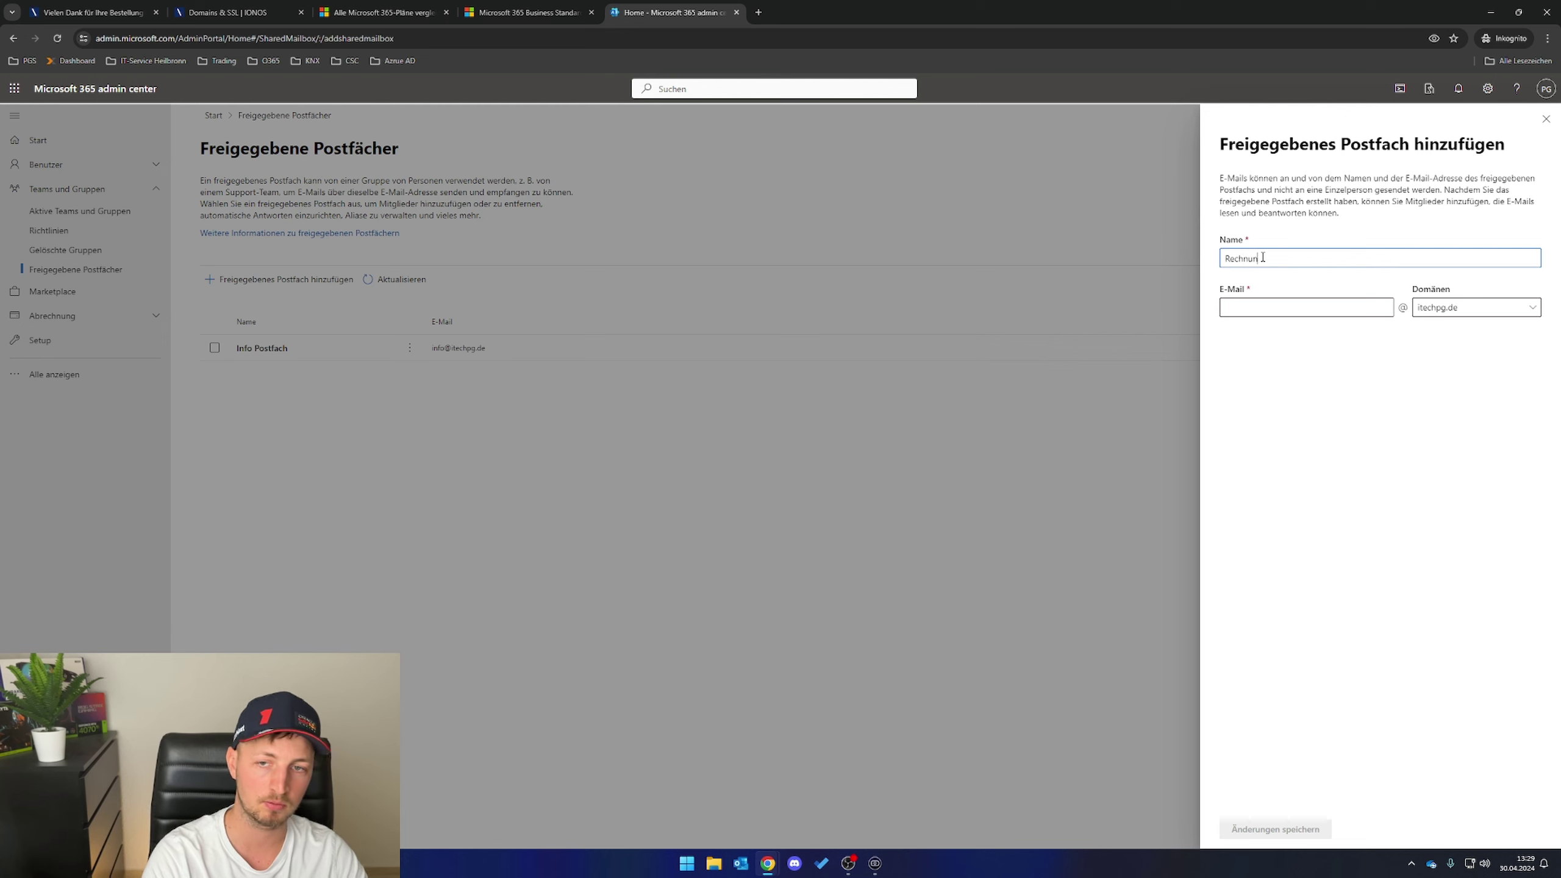
pyautogui.write('g Postfach')
pyautogui.press('Tab')
pyautogui.write('r')
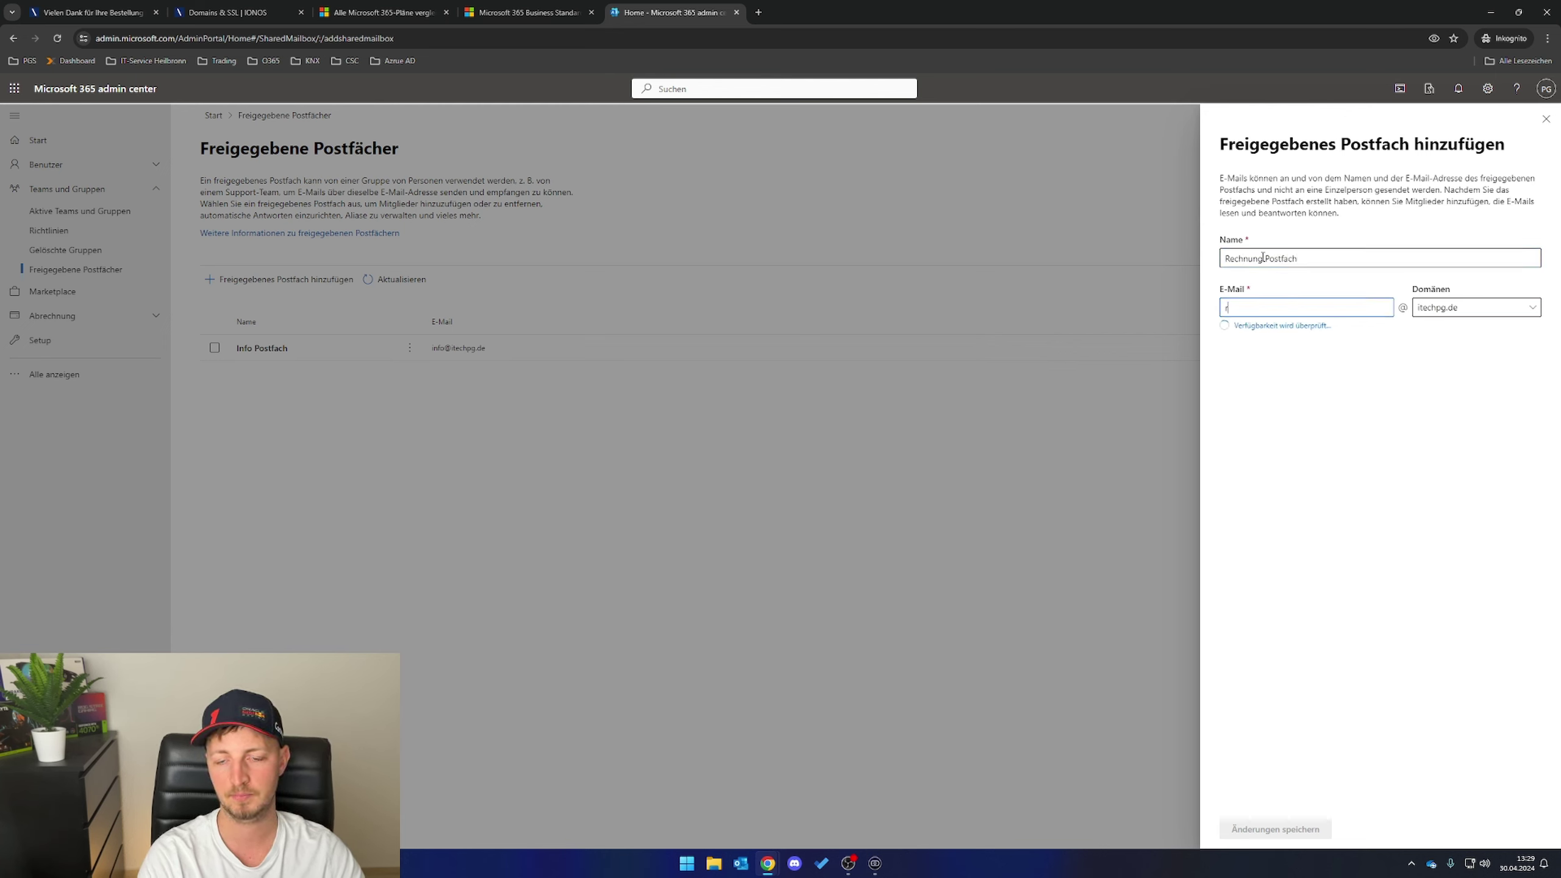
pyautogui.write('echnung')
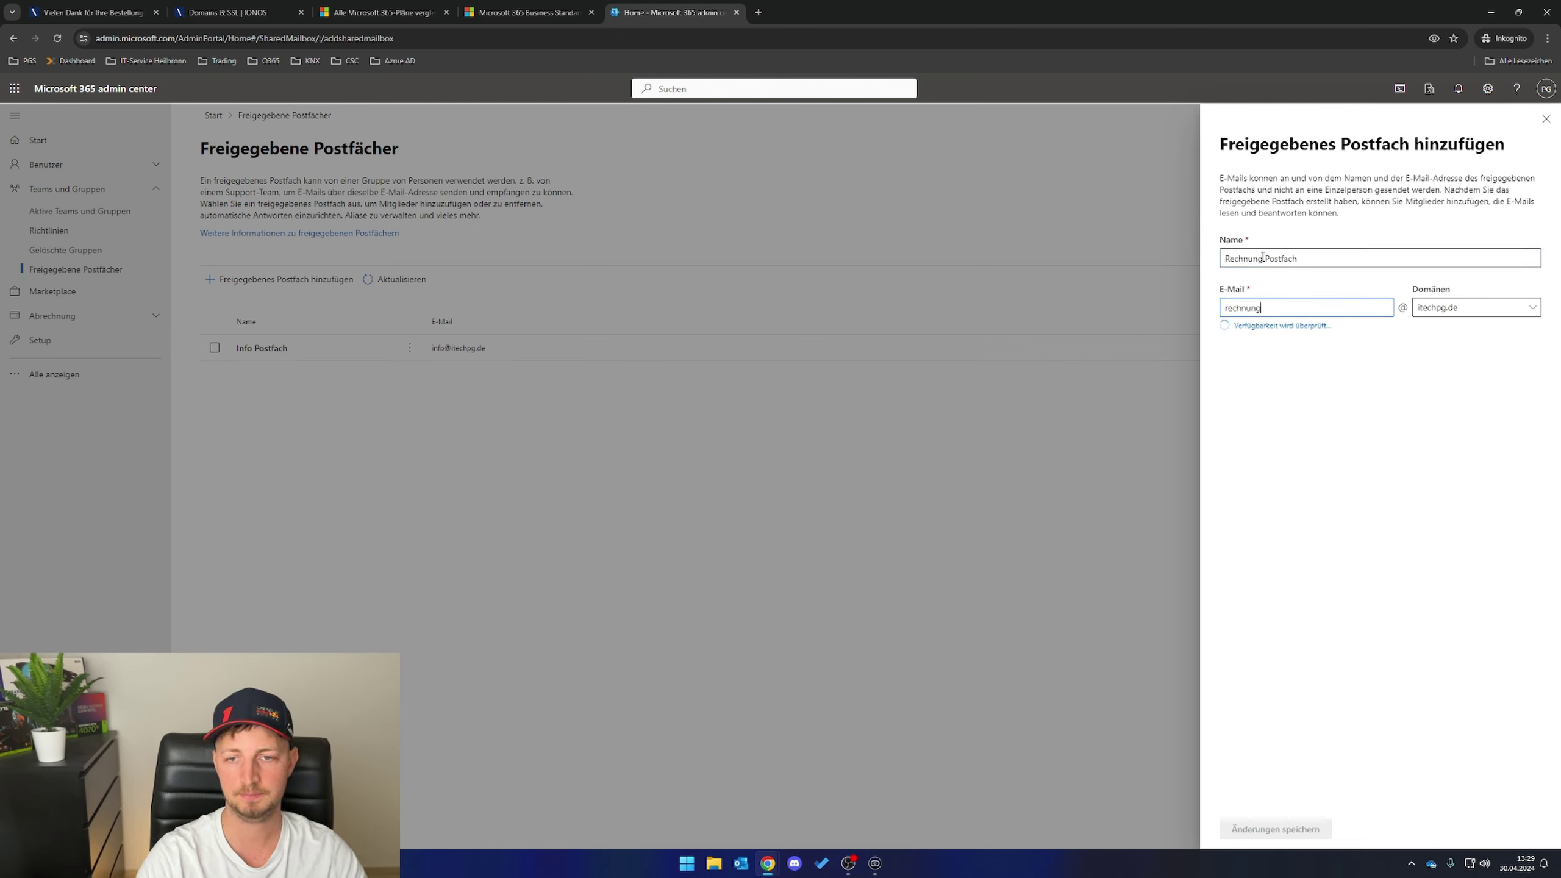
pyautogui.click(1275, 829)
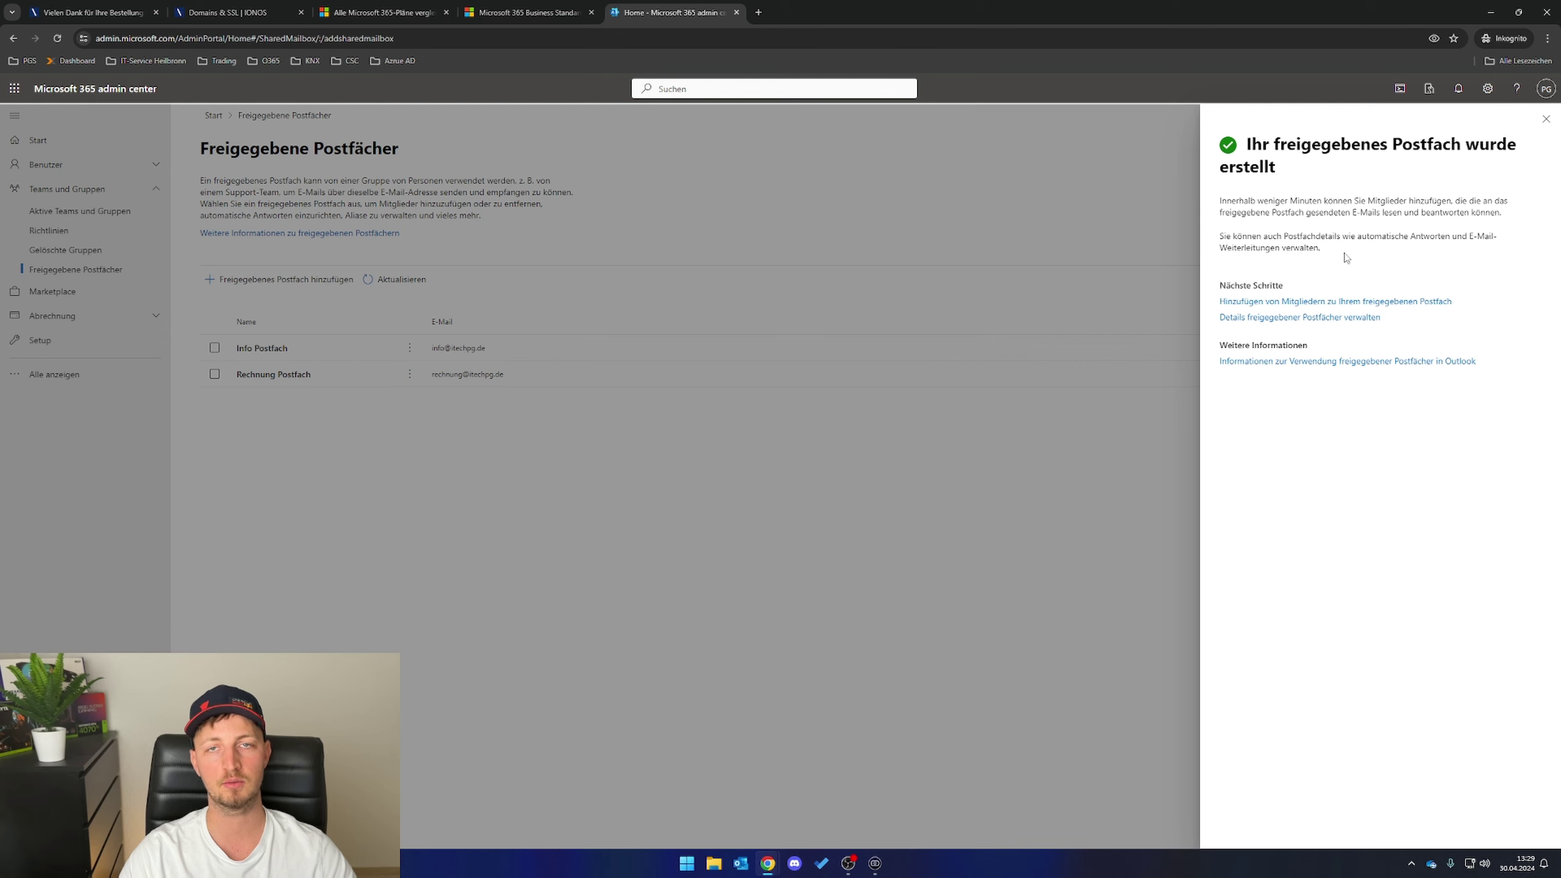
# - Return to Active users and select the Rechnung Postfach account
pyautogui.click(1546, 120)
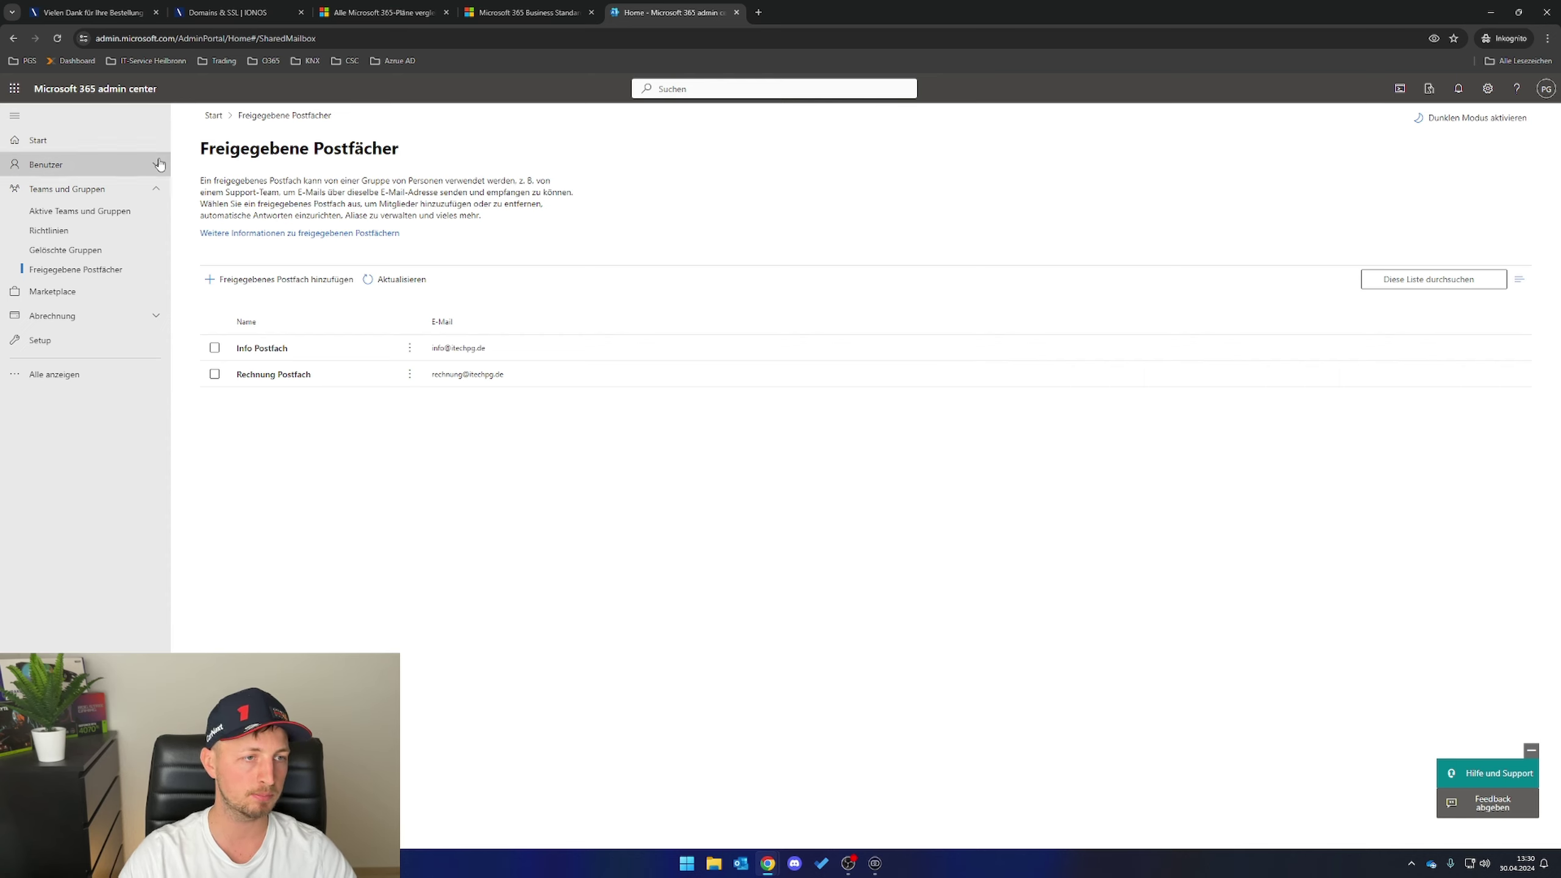
pyautogui.click(130, 165)
pyautogui.click(59, 187)
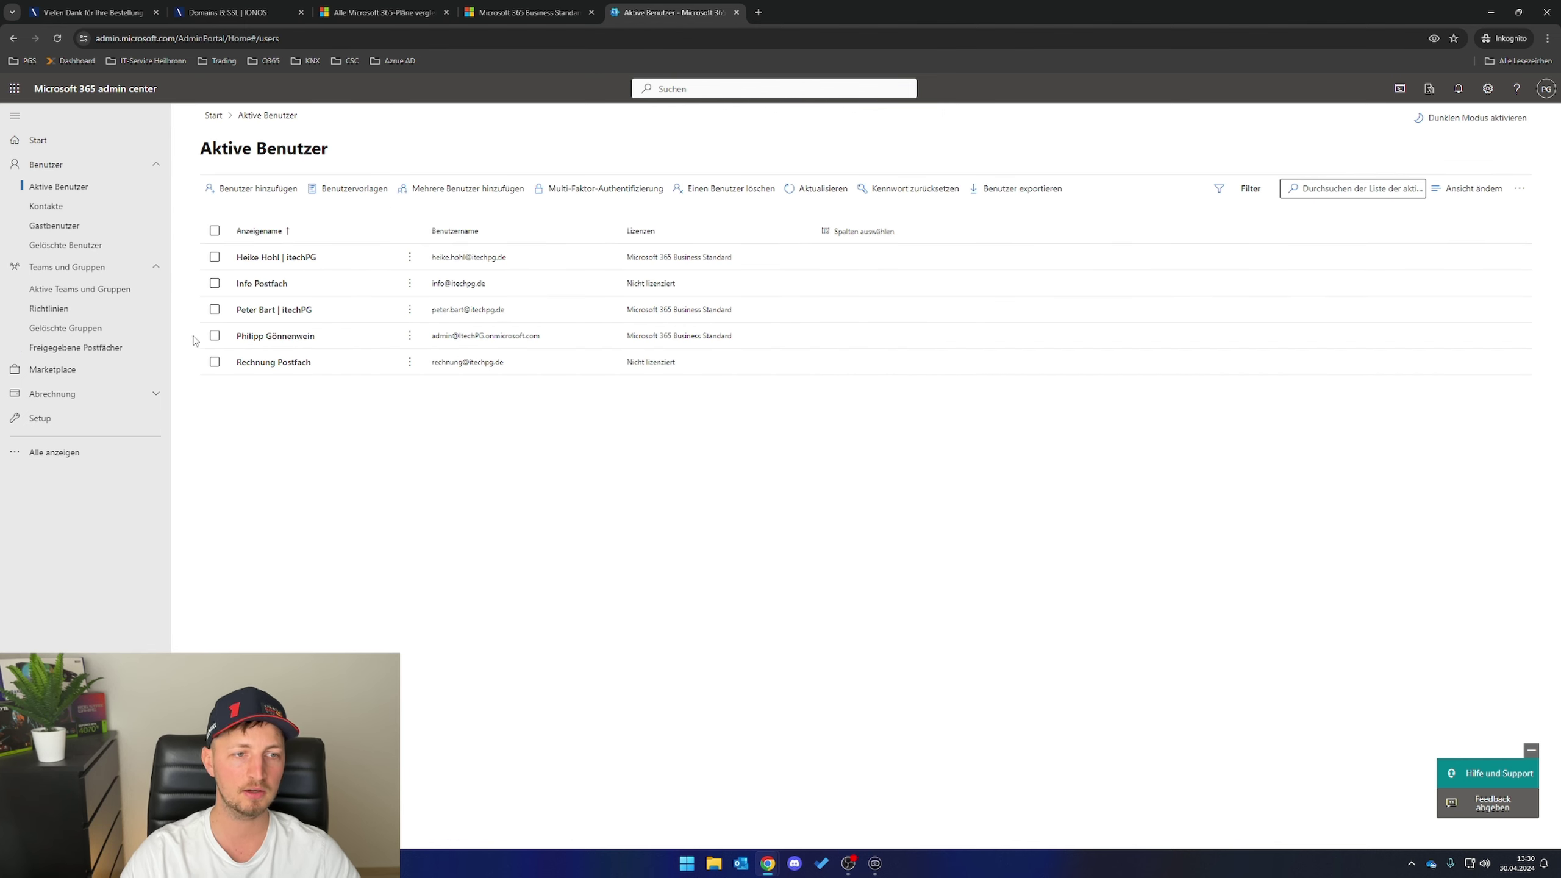
pyautogui.click(215, 362)
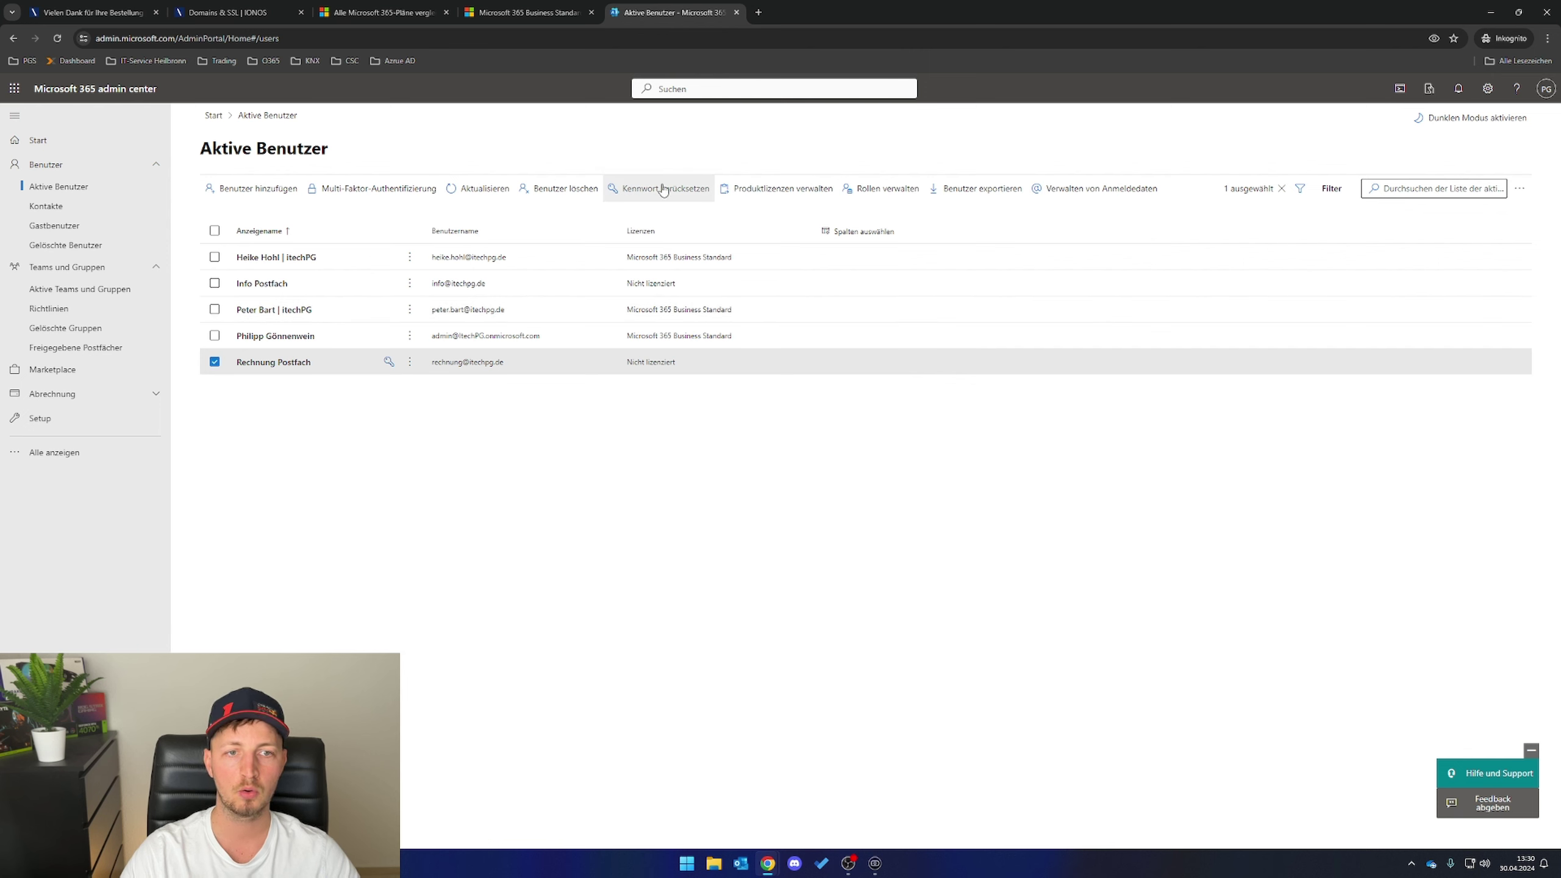
# - Reset Rechnung Postfach's password to a manual one, with no change required at first sign-in
pyautogui.click(648, 194)
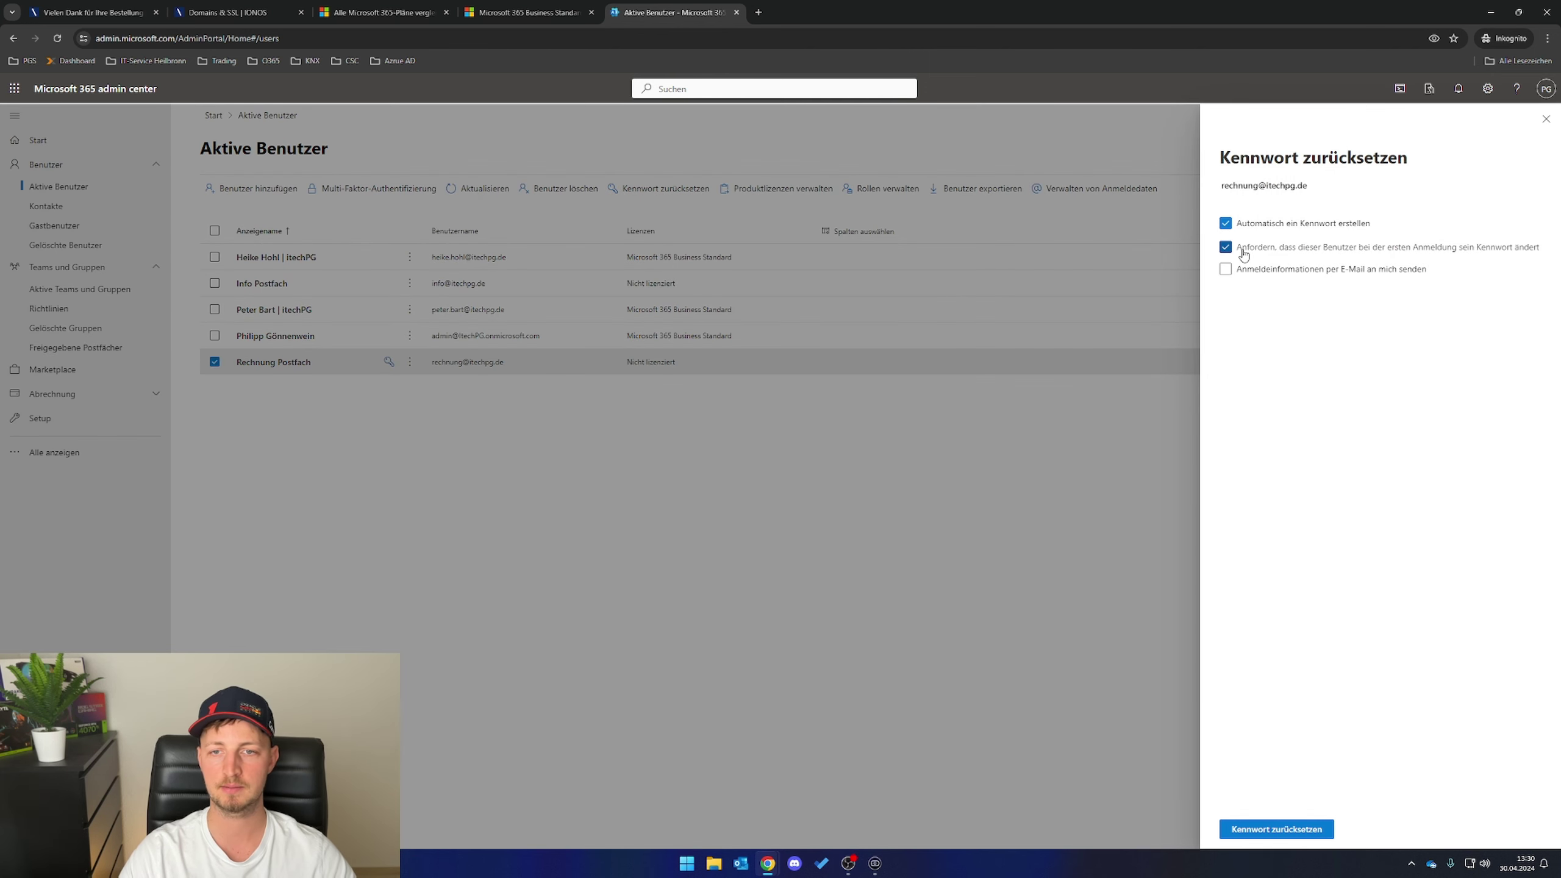
pyautogui.click(1228, 245)
pyautogui.click(1226, 223)
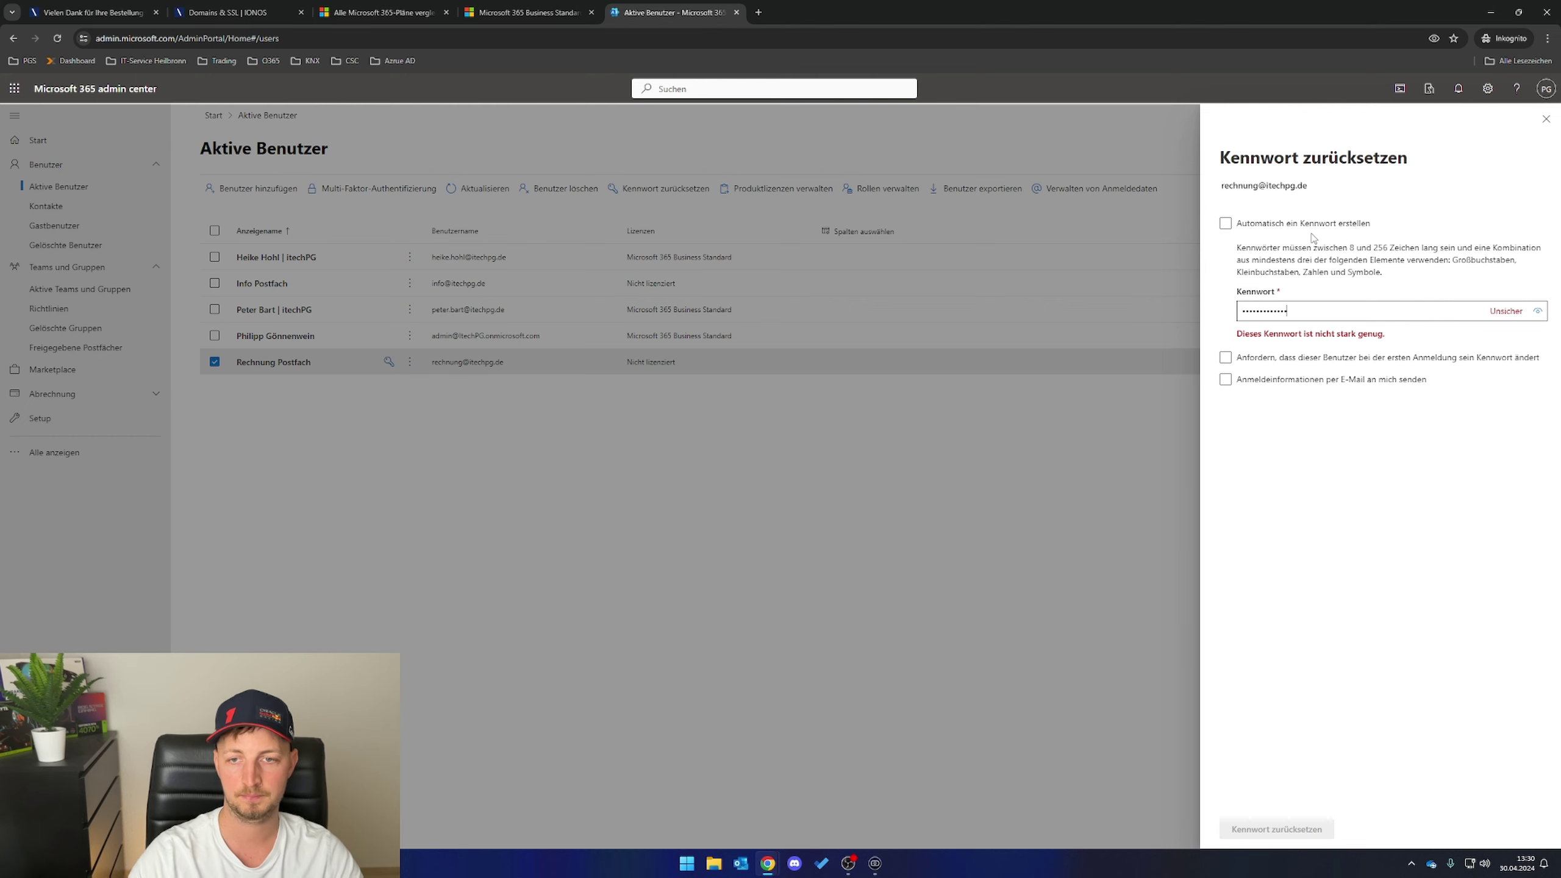
pyautogui.click(1277, 829)
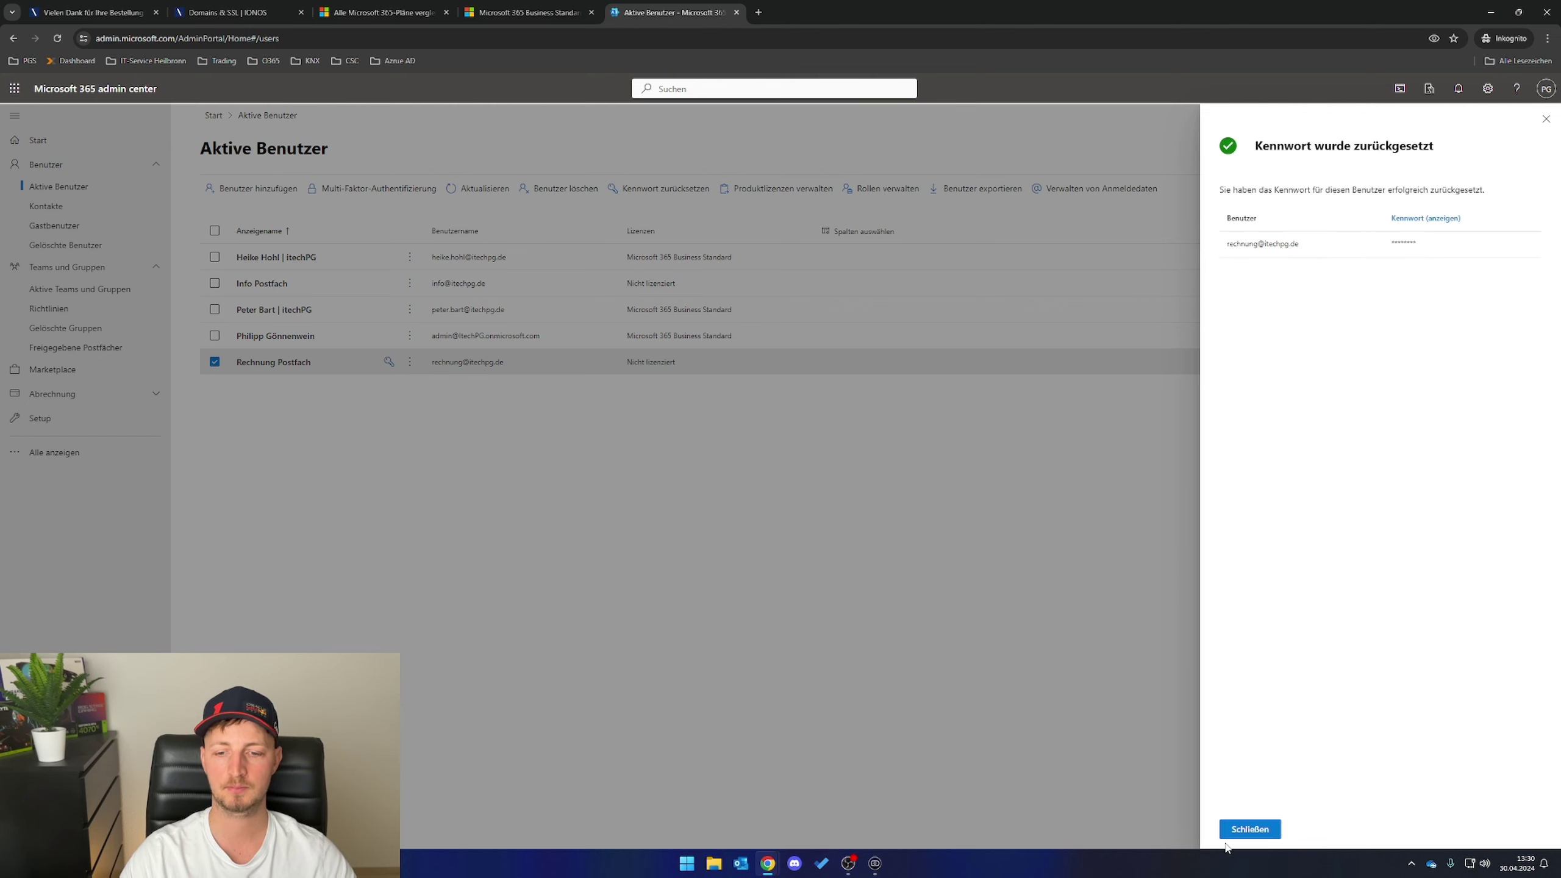
pyautogui.click(1248, 831)
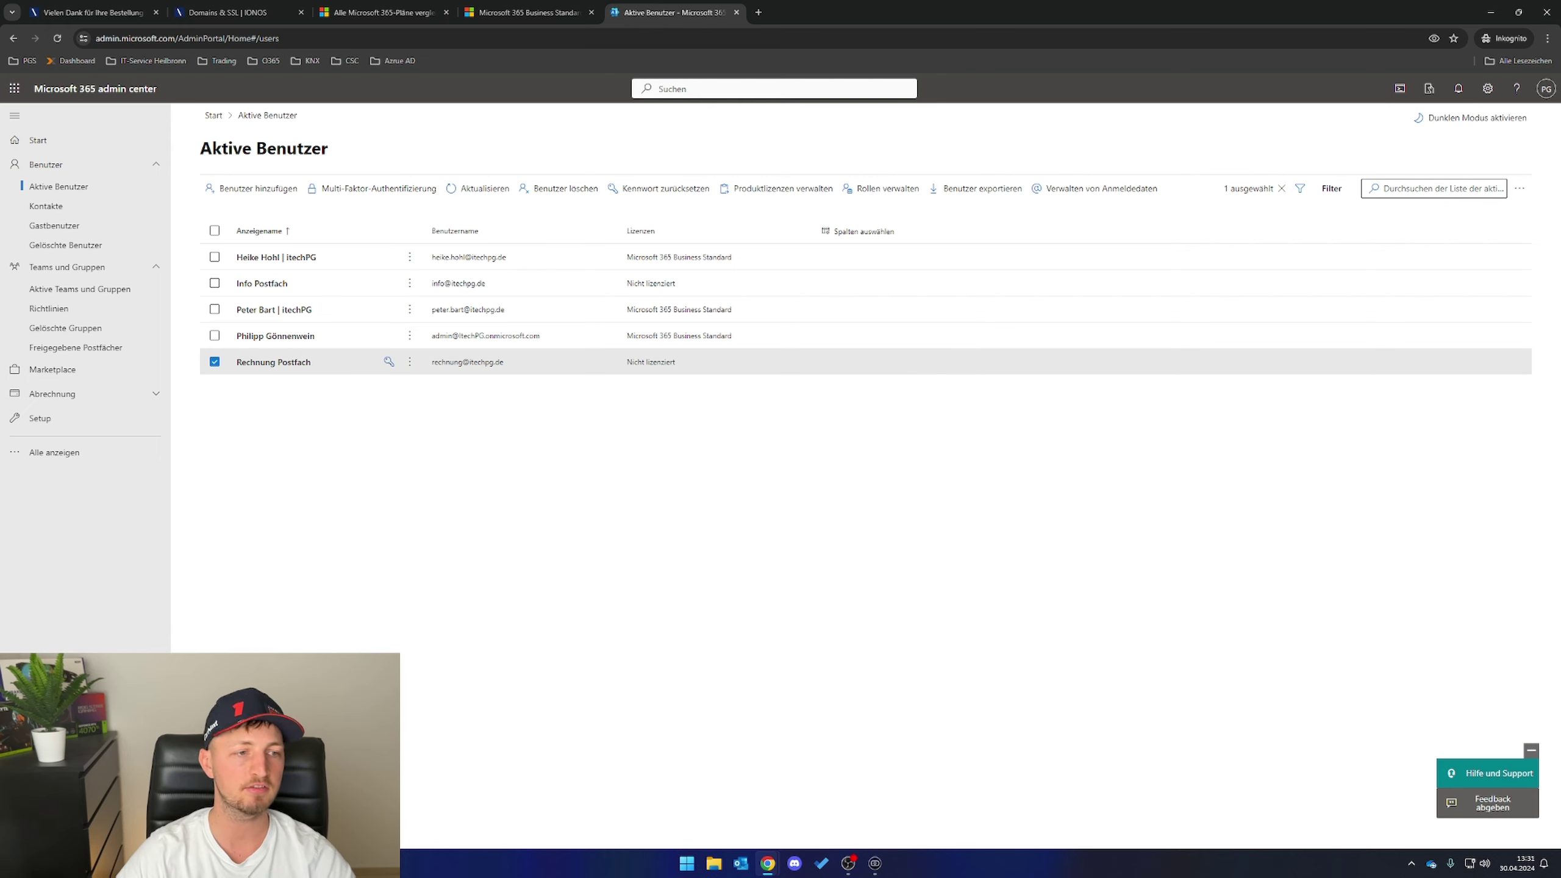
# - Open Marketplace and show the Alle Produkte (All products) catalog
pyautogui.click(60, 369)
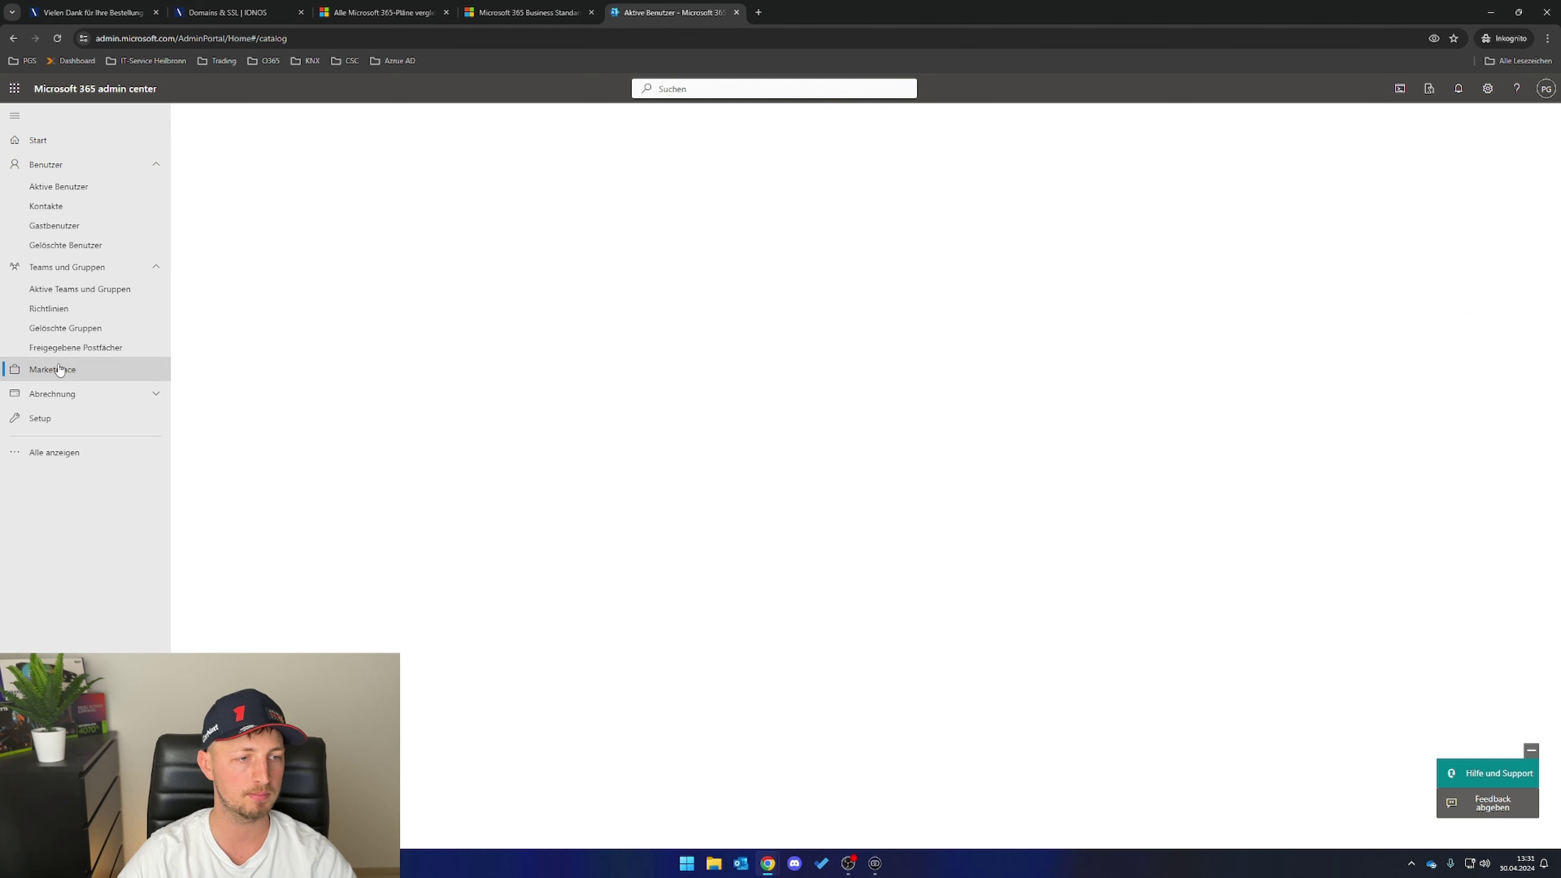
pyautogui.click(297, 186)
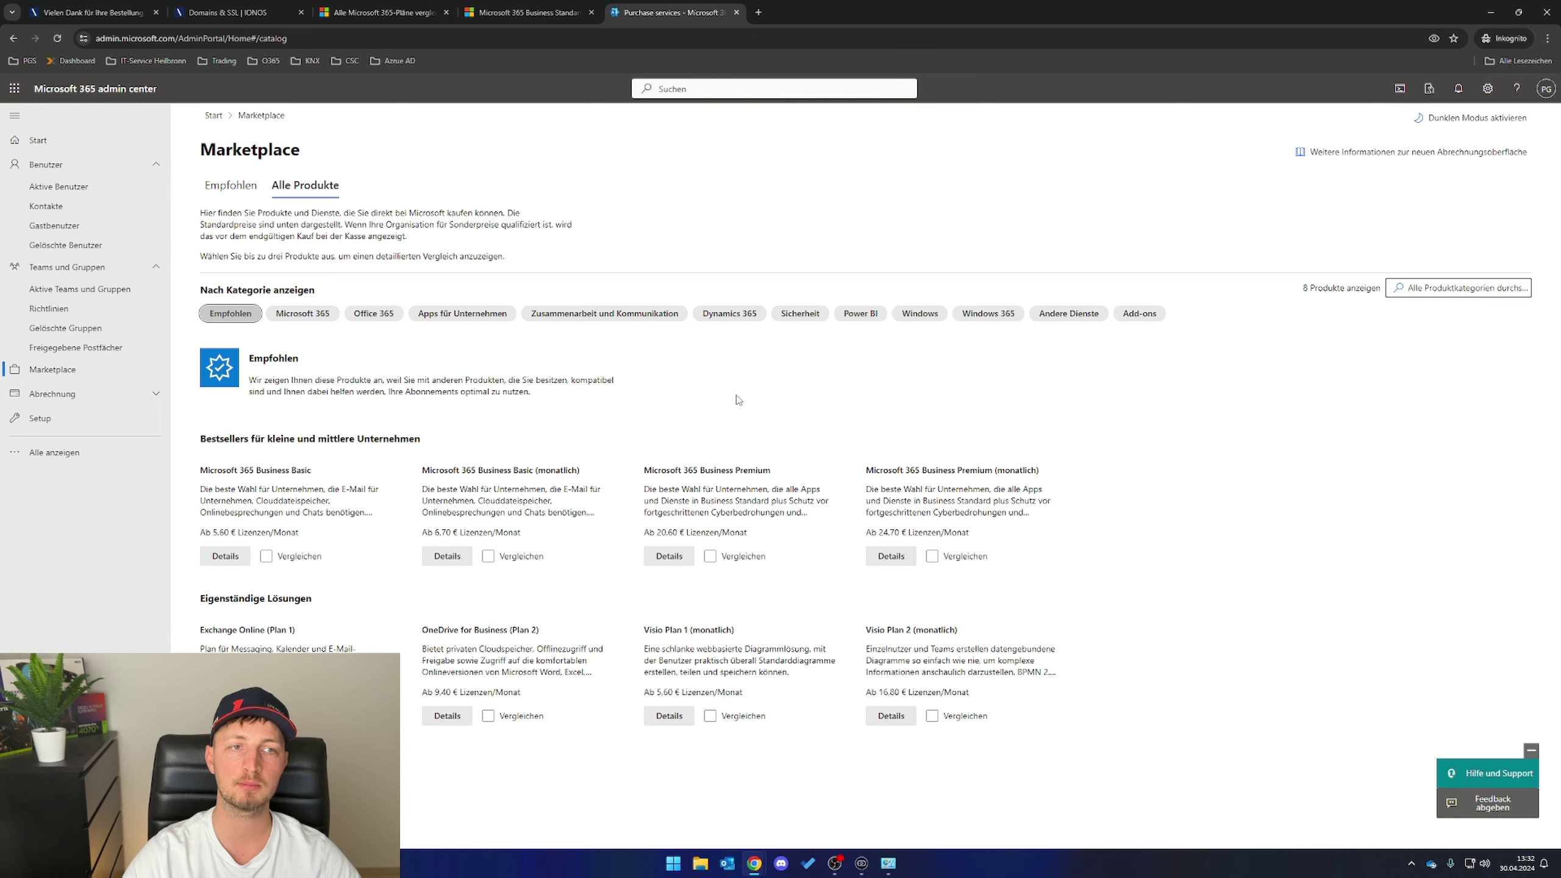
# - Close the admin center and open portal.office.com in a new incognito window
pyautogui.click(1548, 12)
pyautogui.hotkey('ctrl', 'shift', 'n')
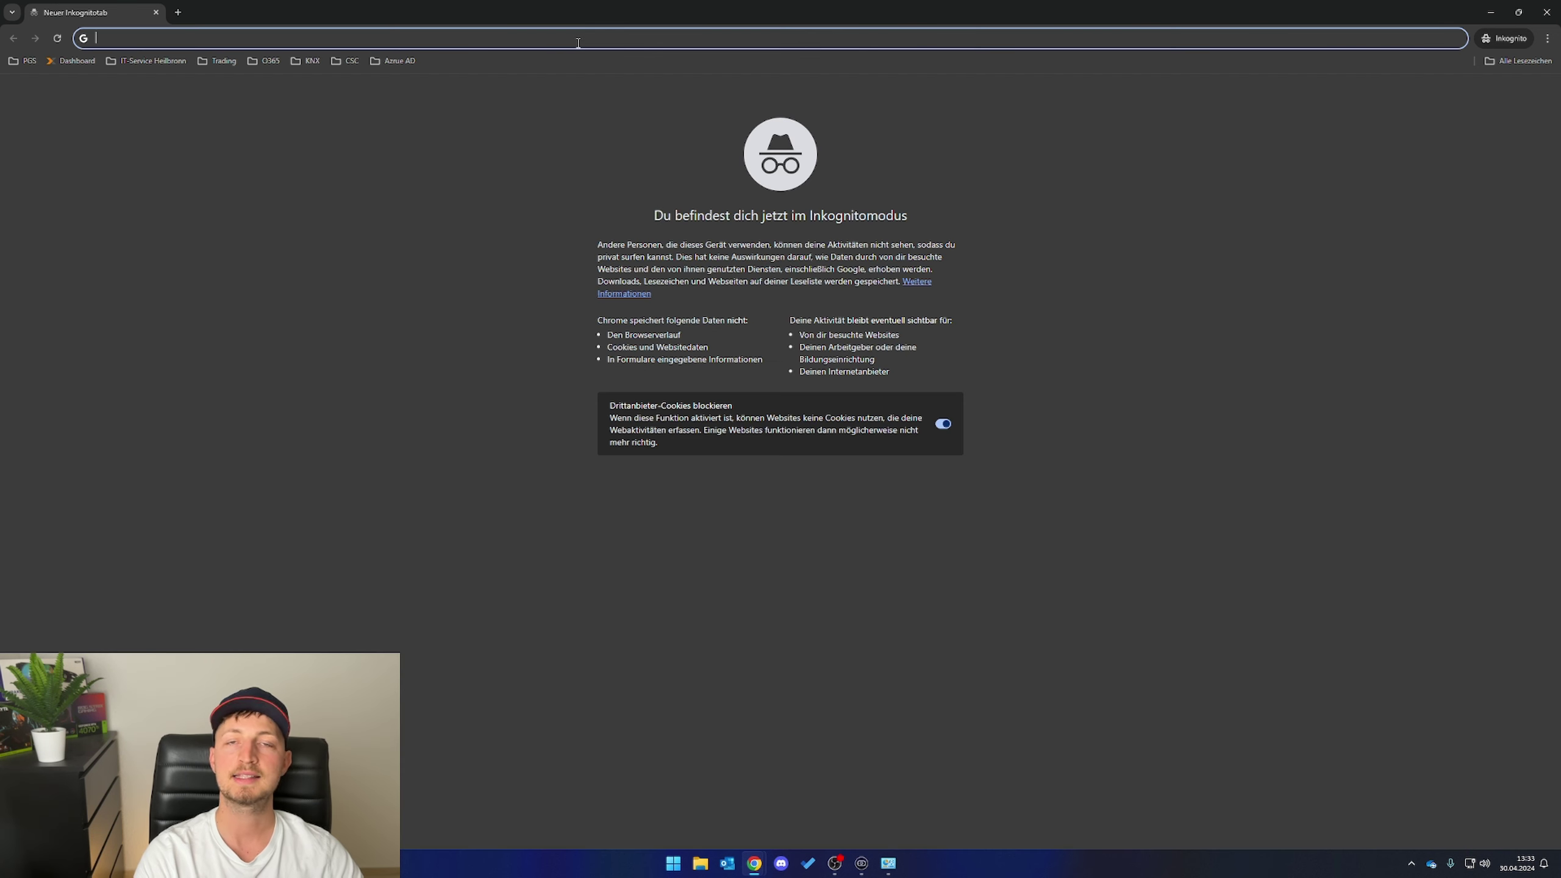
pyautogui.write('portal.offi')
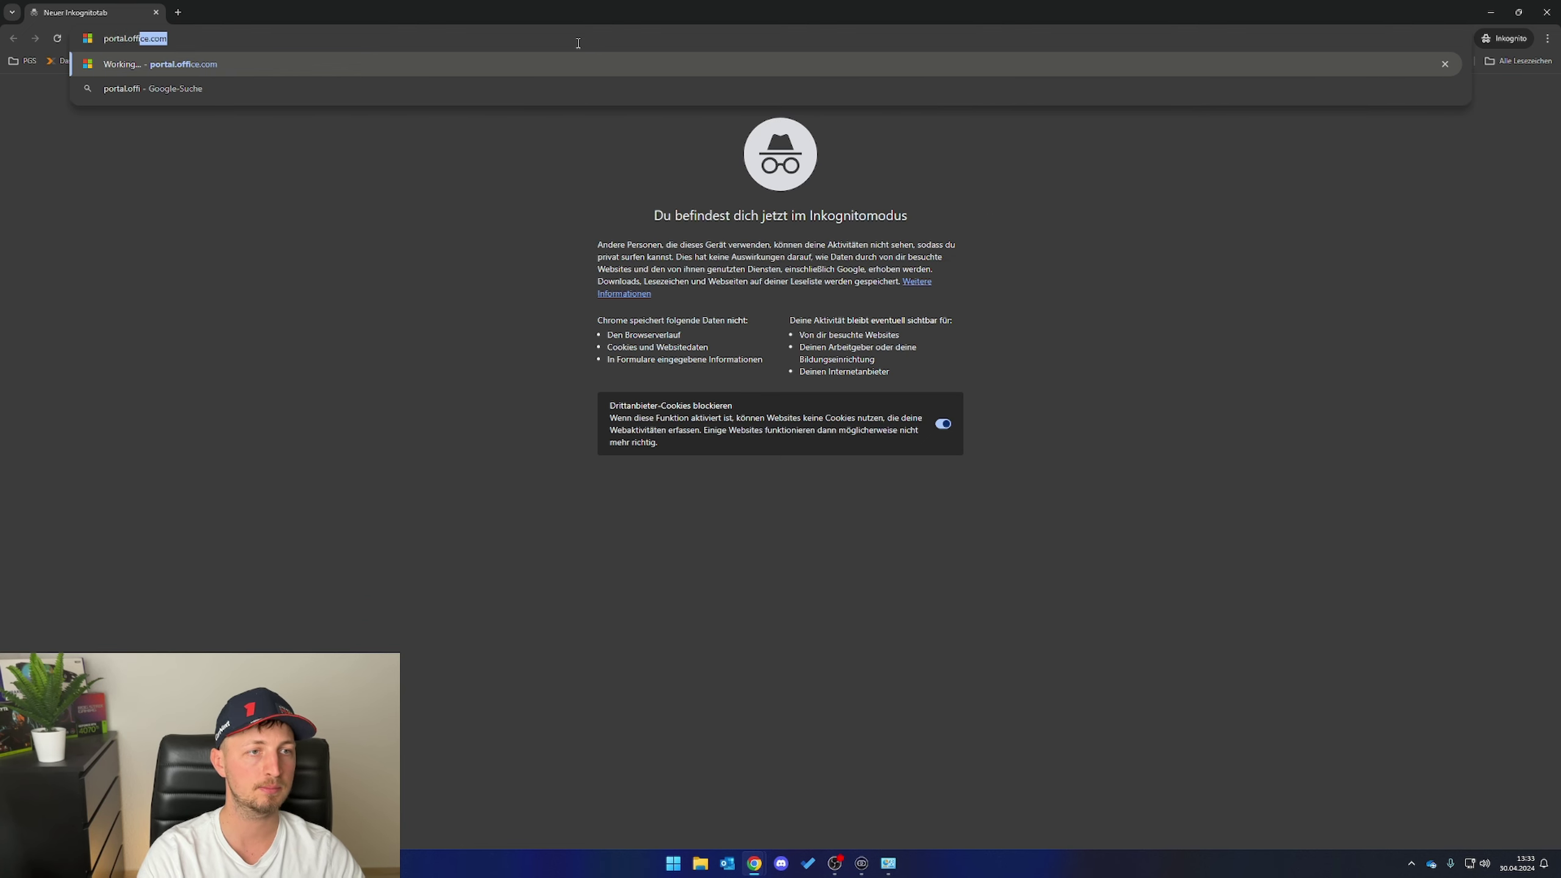
pyautogui.press('Return')
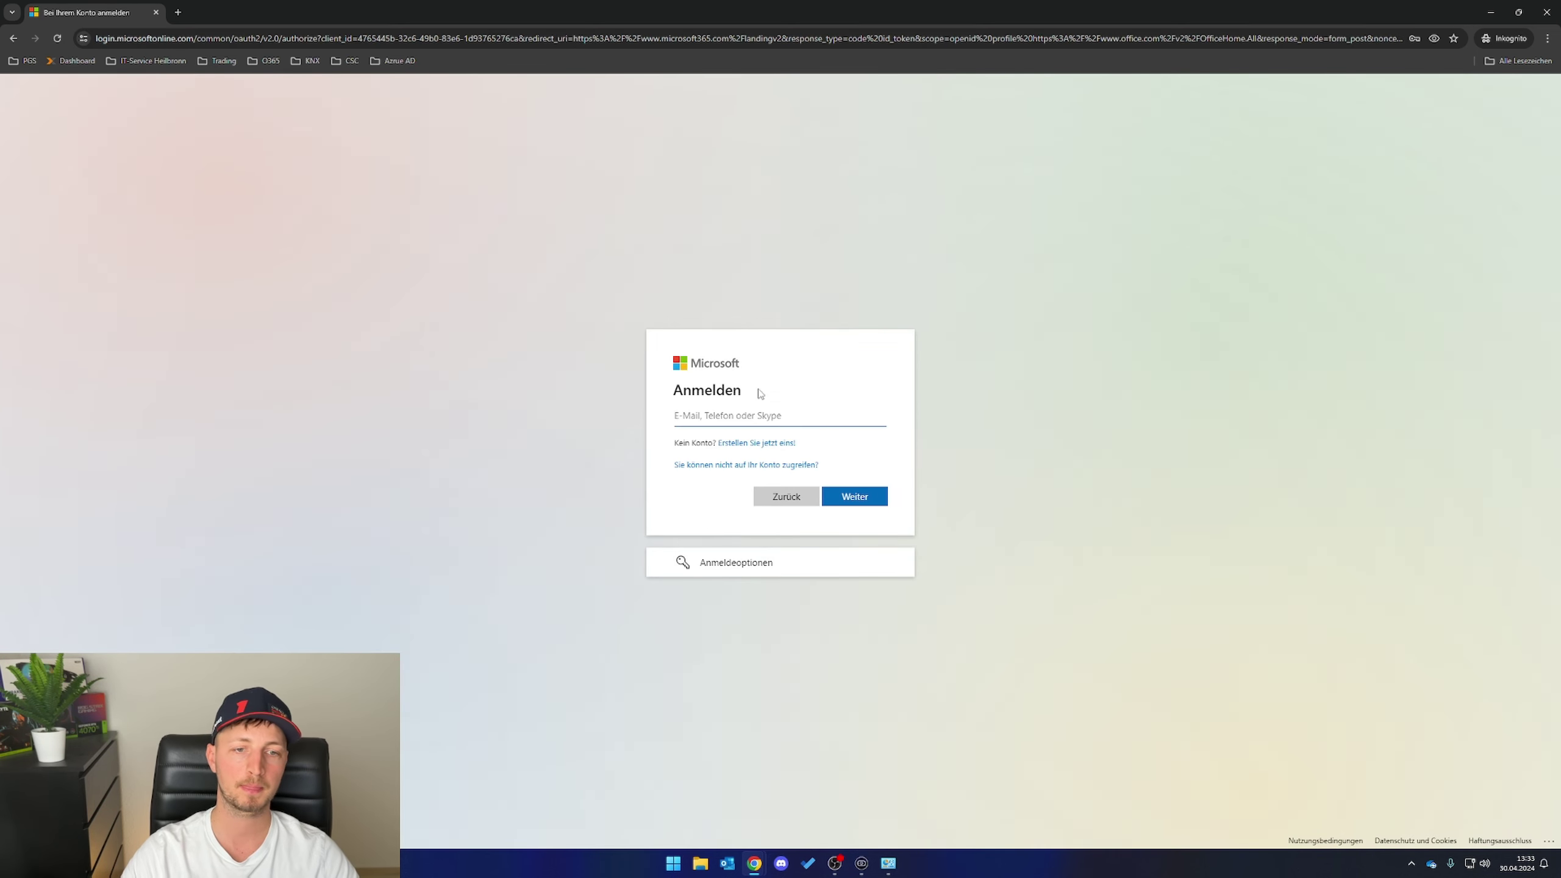
# - Sign in with the employee's e-mail and password, choosing to stay signed in
pyautogui.click(715, 414)
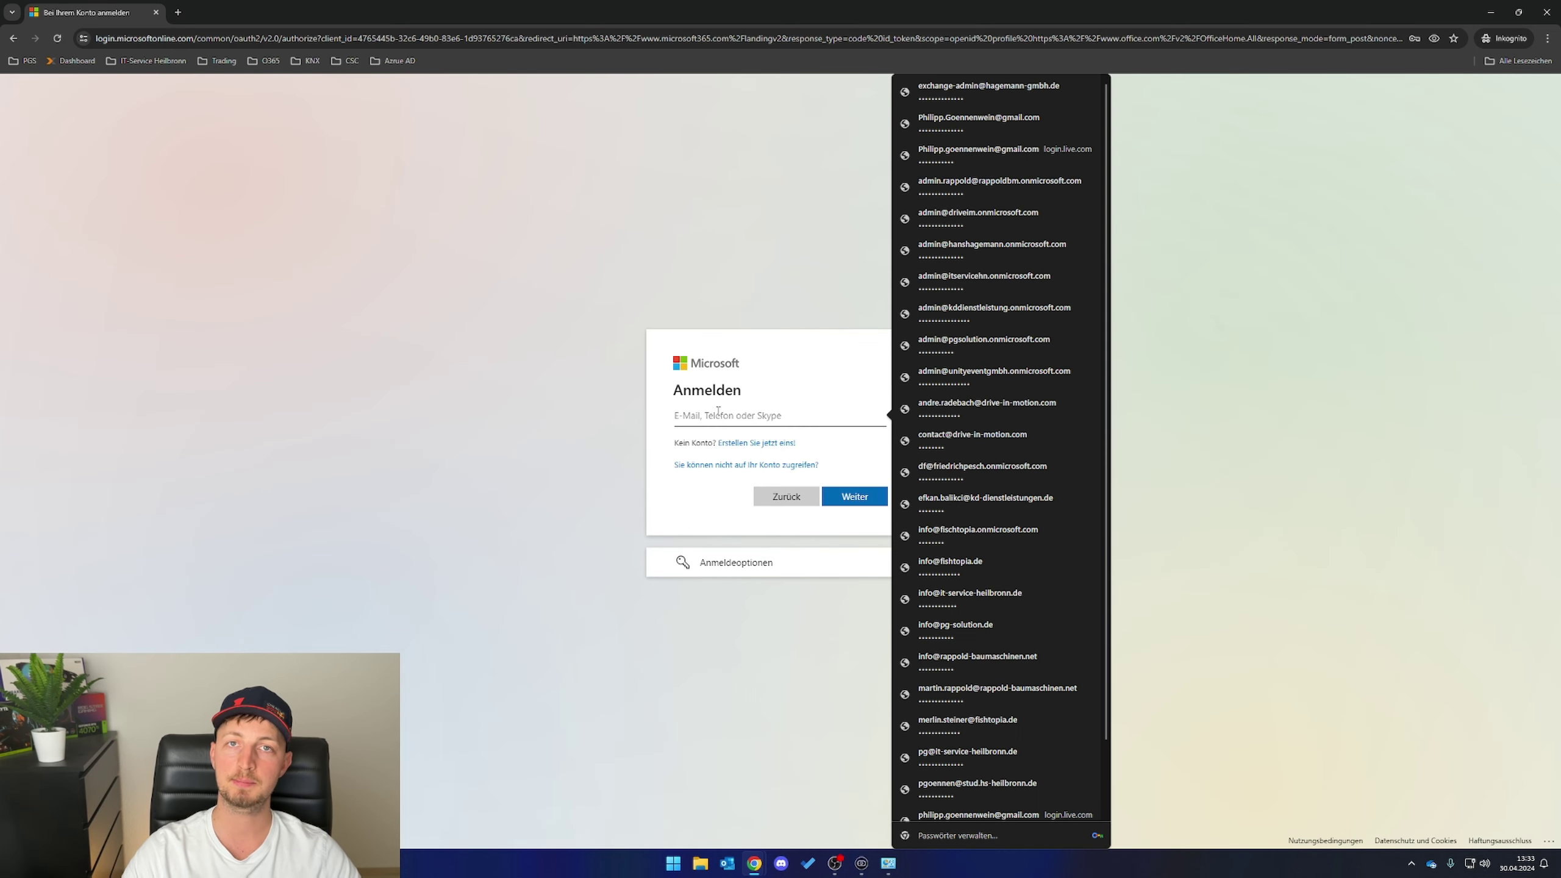
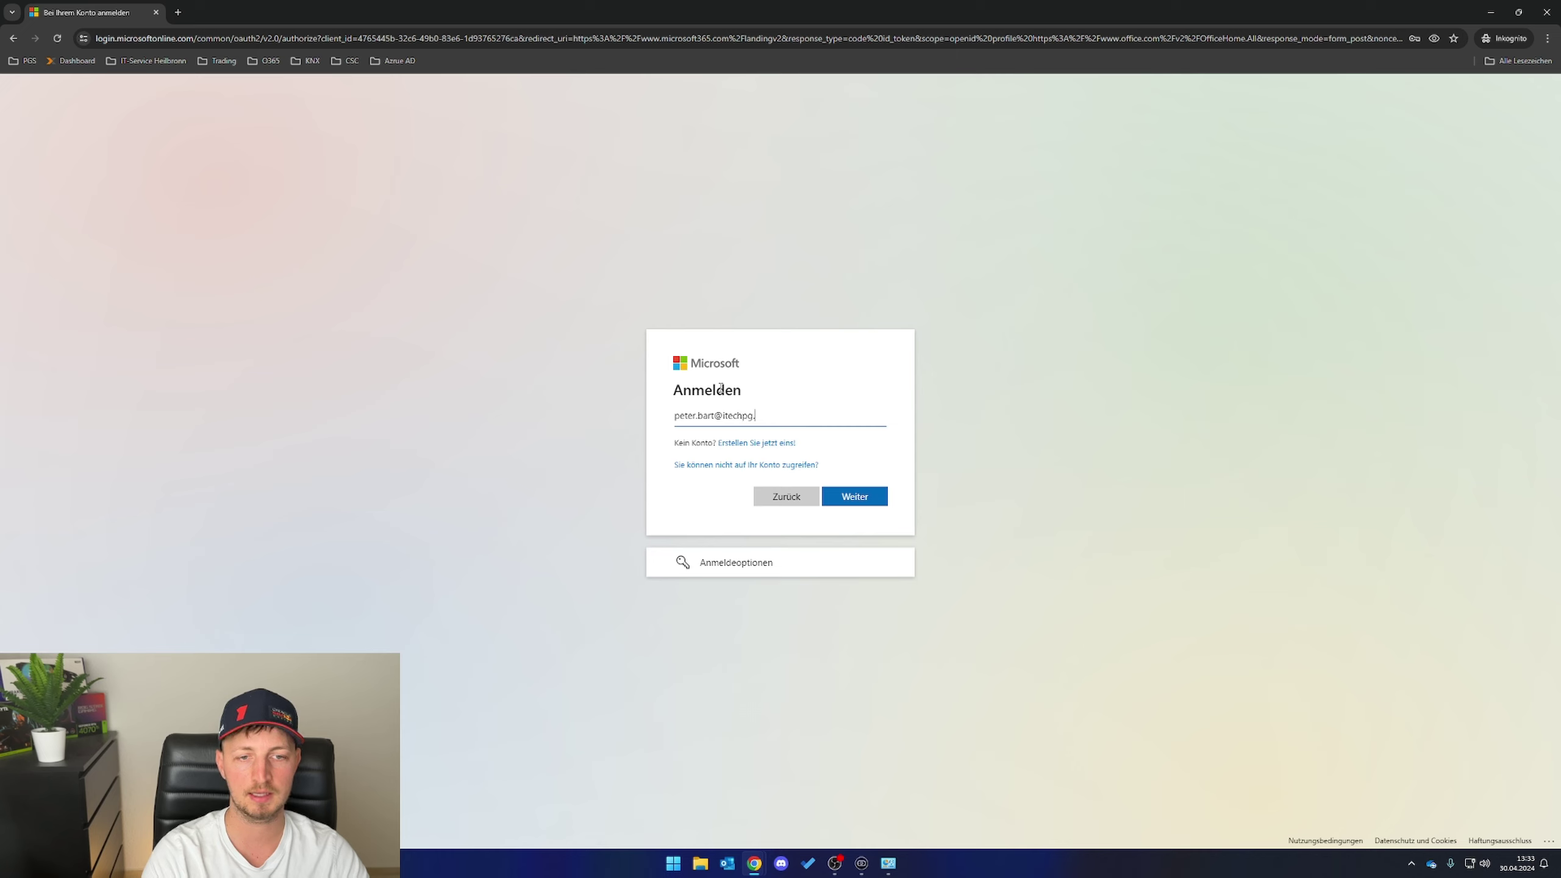
pyautogui.press('Return')
pyautogui.write('*')
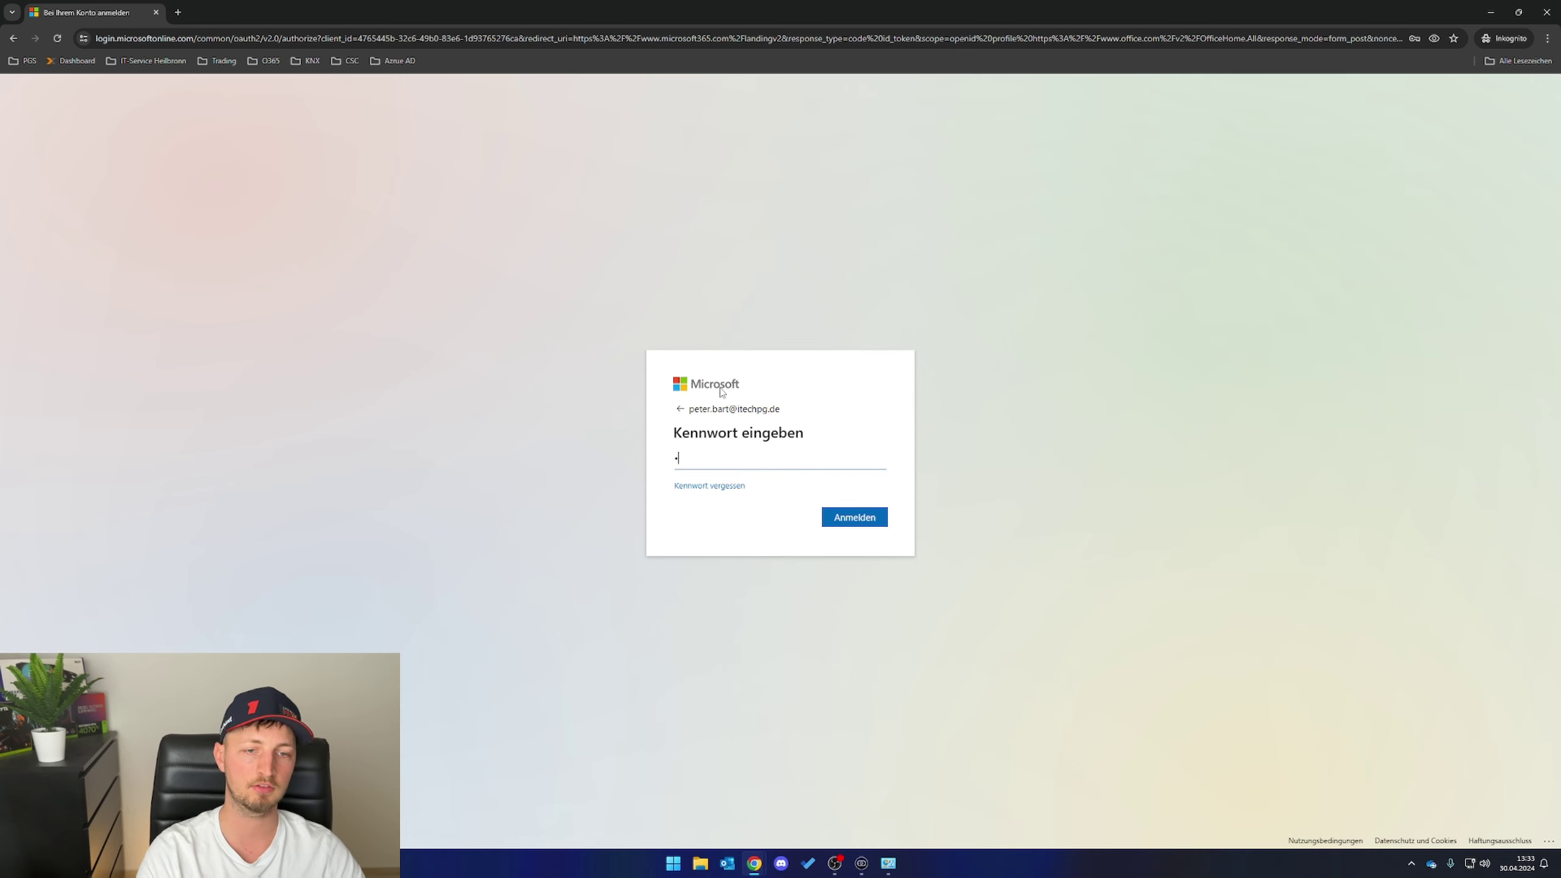
pyautogui.write('************')
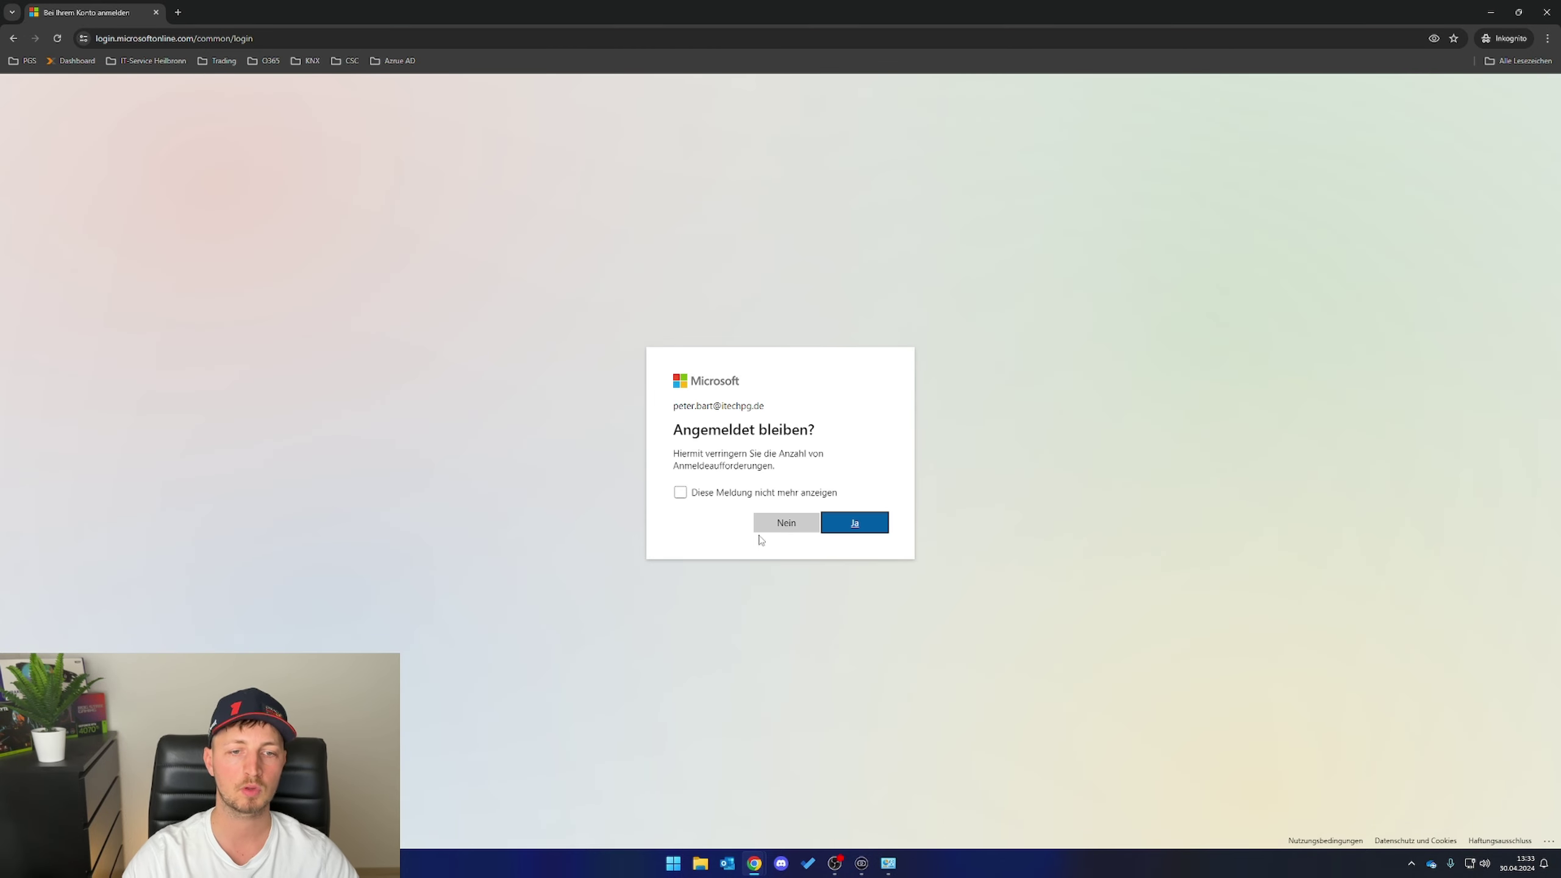
pyautogui.click(856, 530)
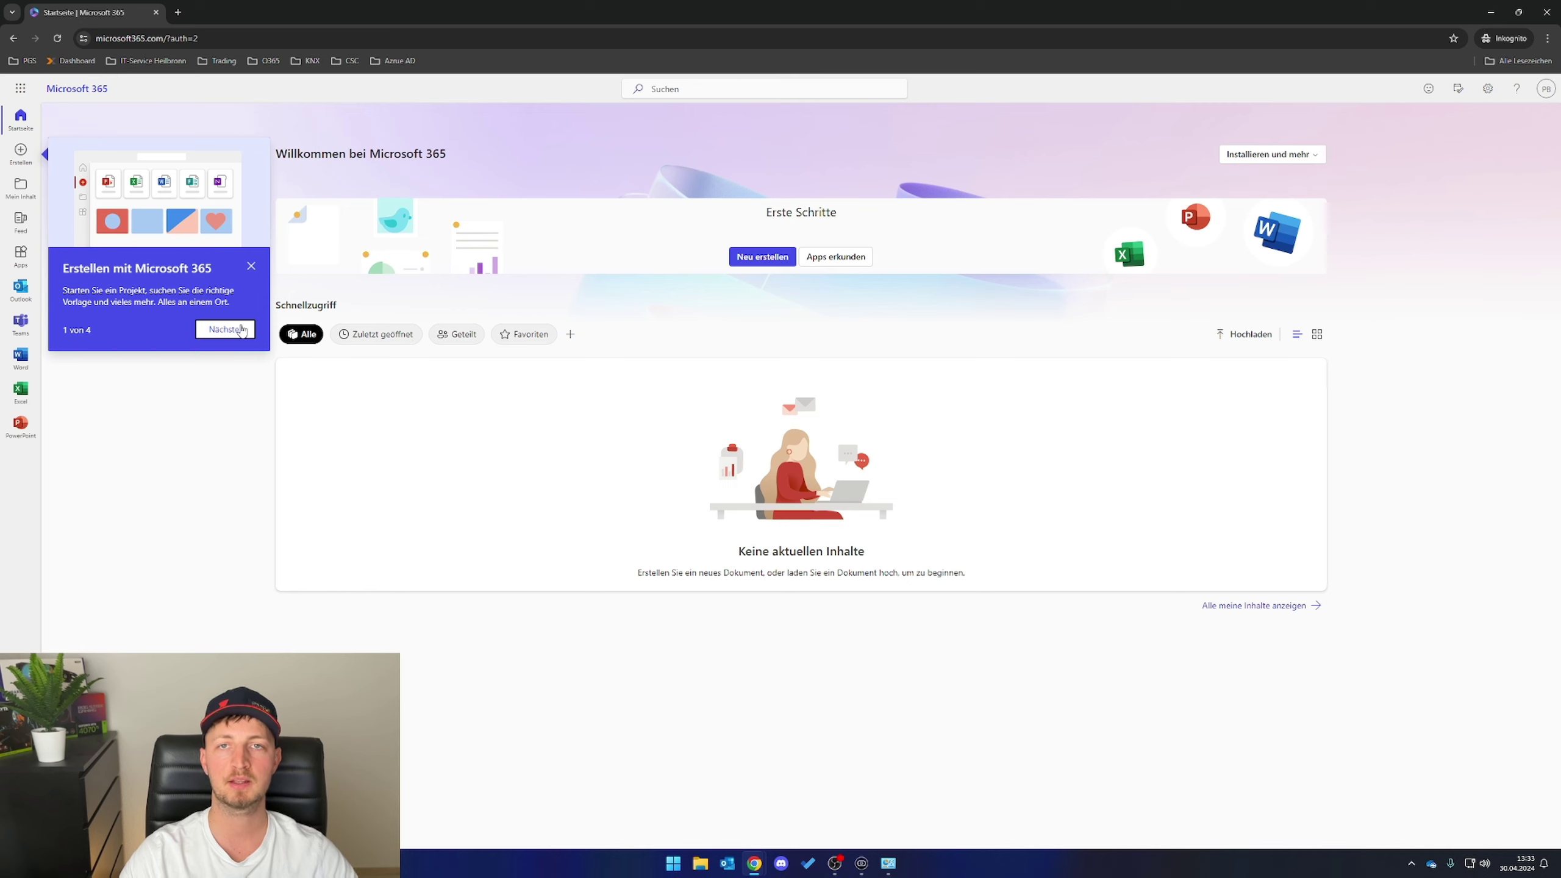
# - Dismiss the welcome tour, briefly open Word, then go to Microsoft 365-Apps installieren
pyautogui.click(221, 348)
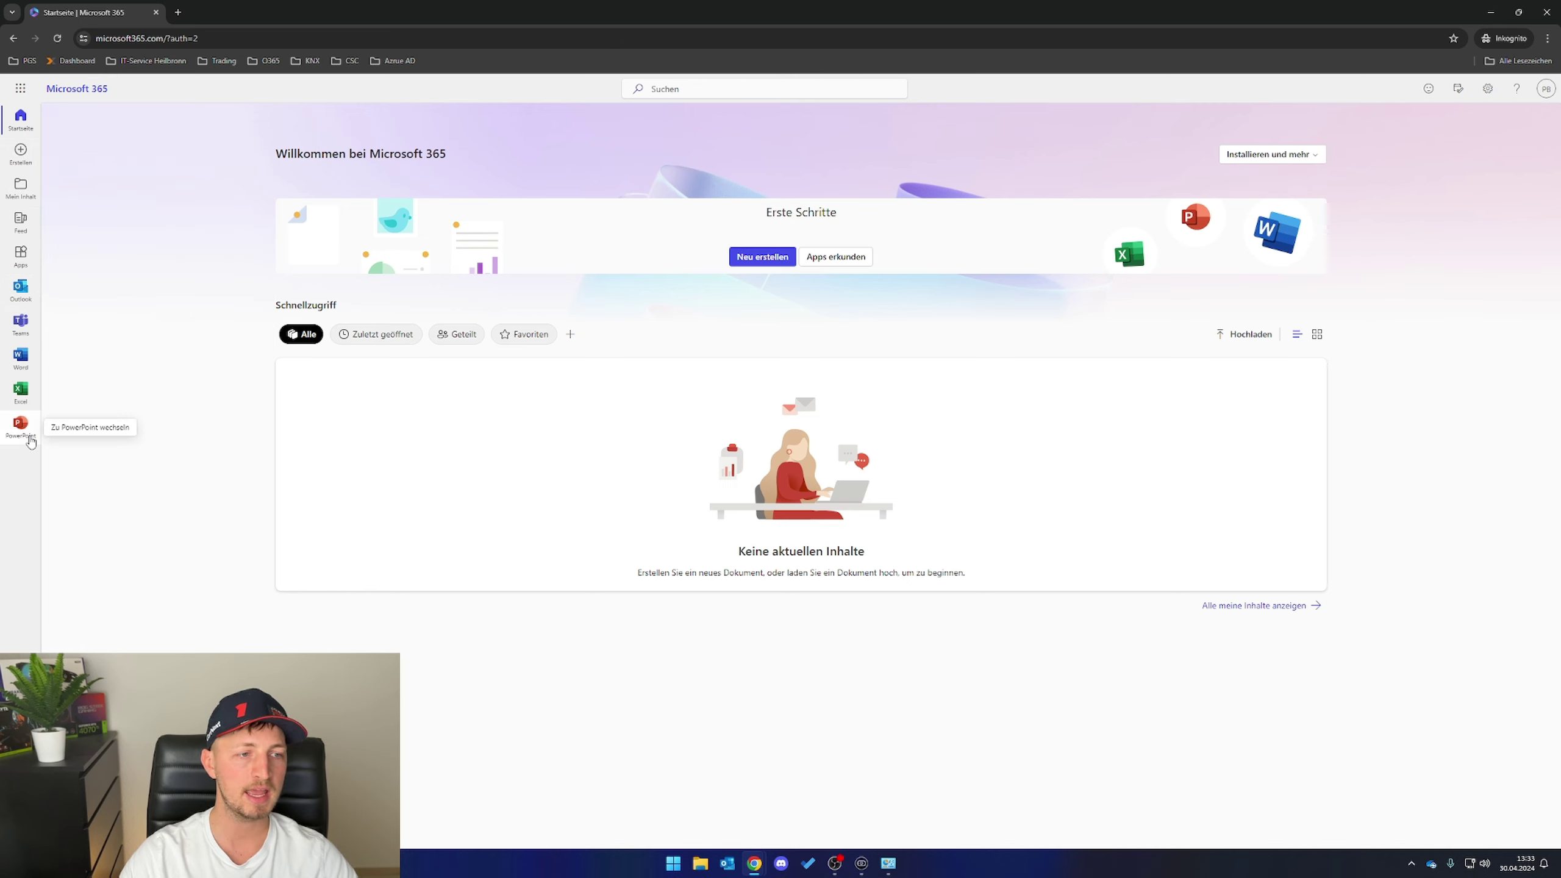
pyautogui.click(20, 88)
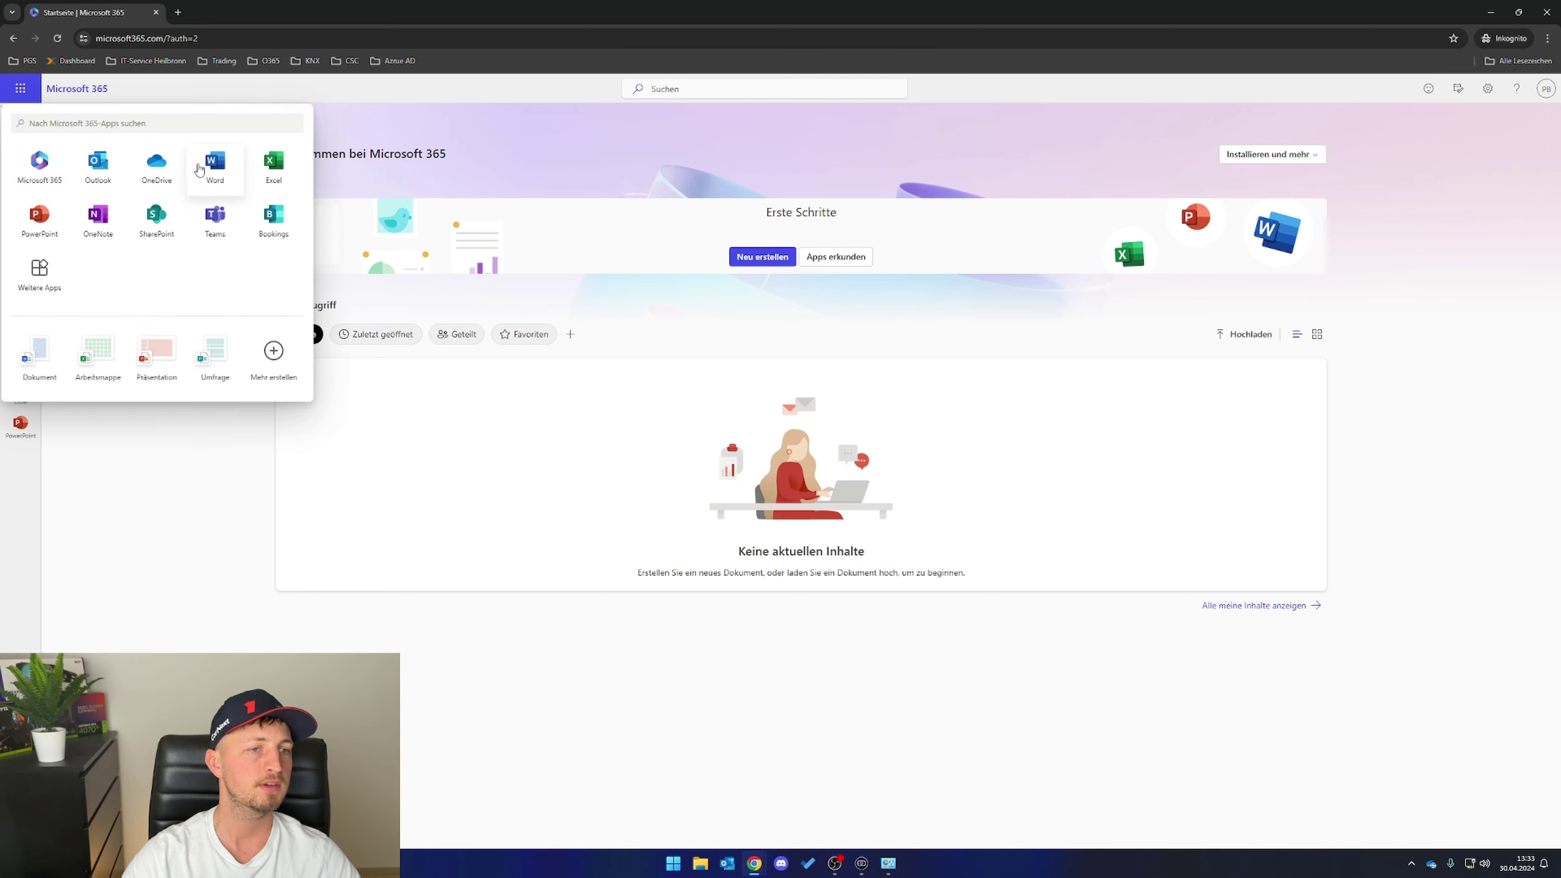
pyautogui.click(212, 168)
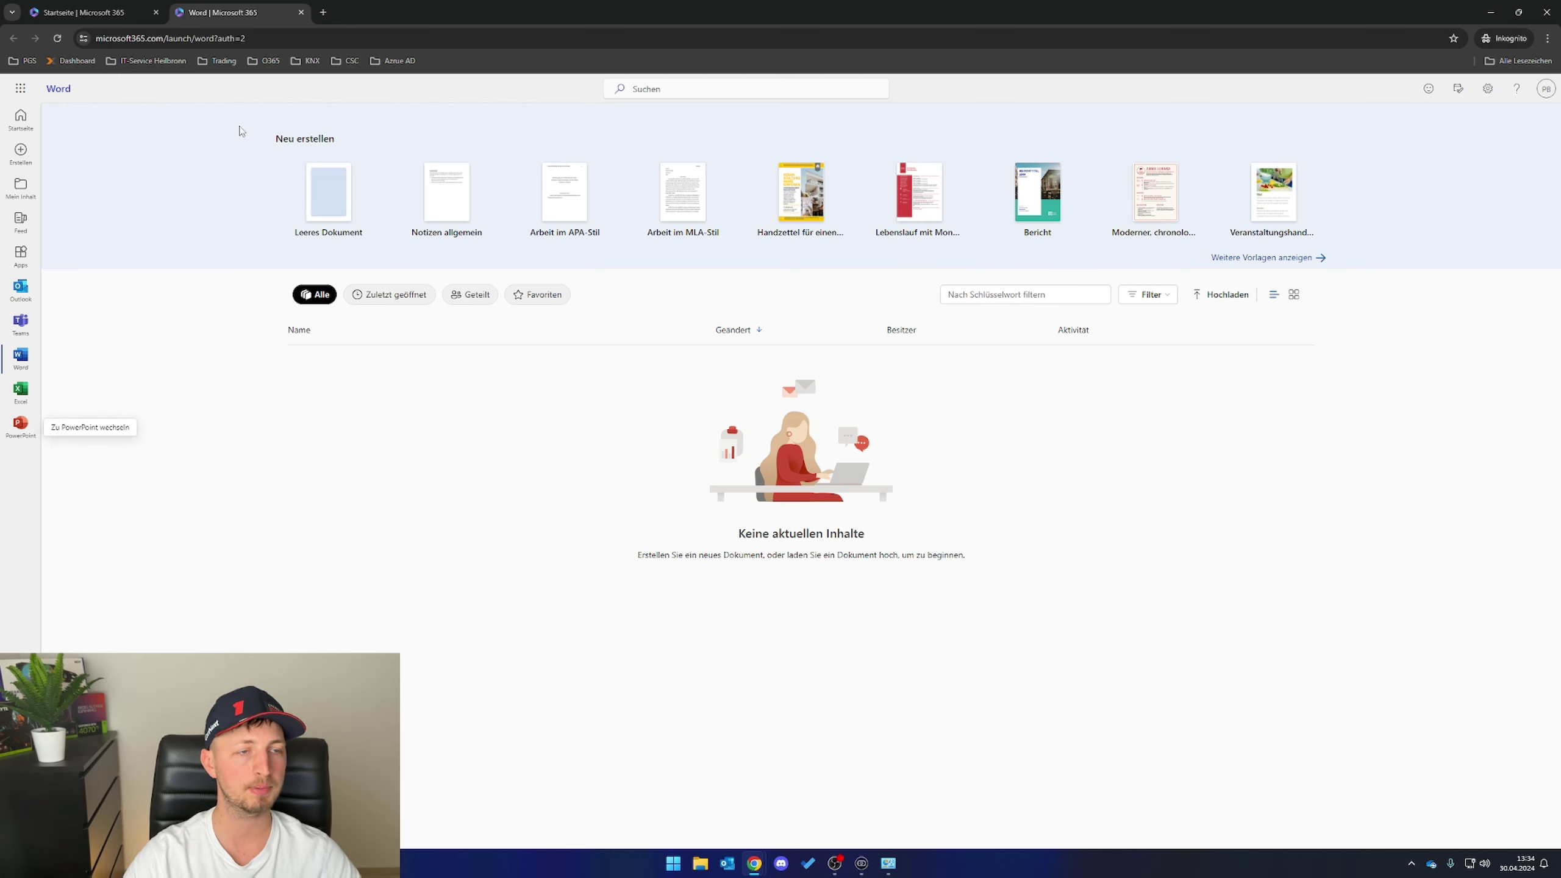
pyautogui.click(301, 12)
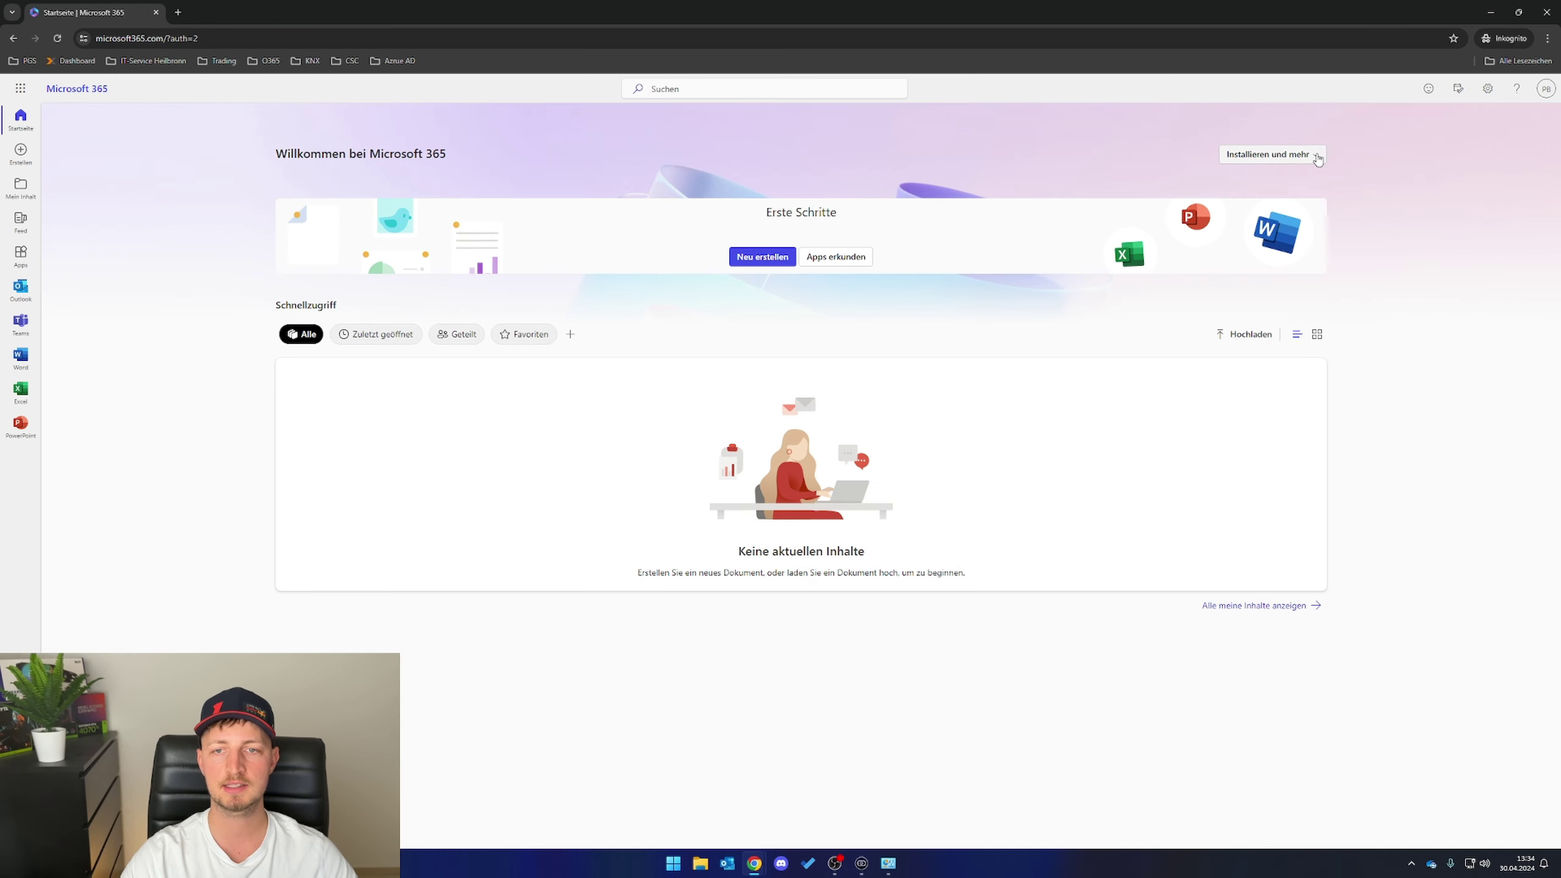
pyautogui.click(1315, 157)
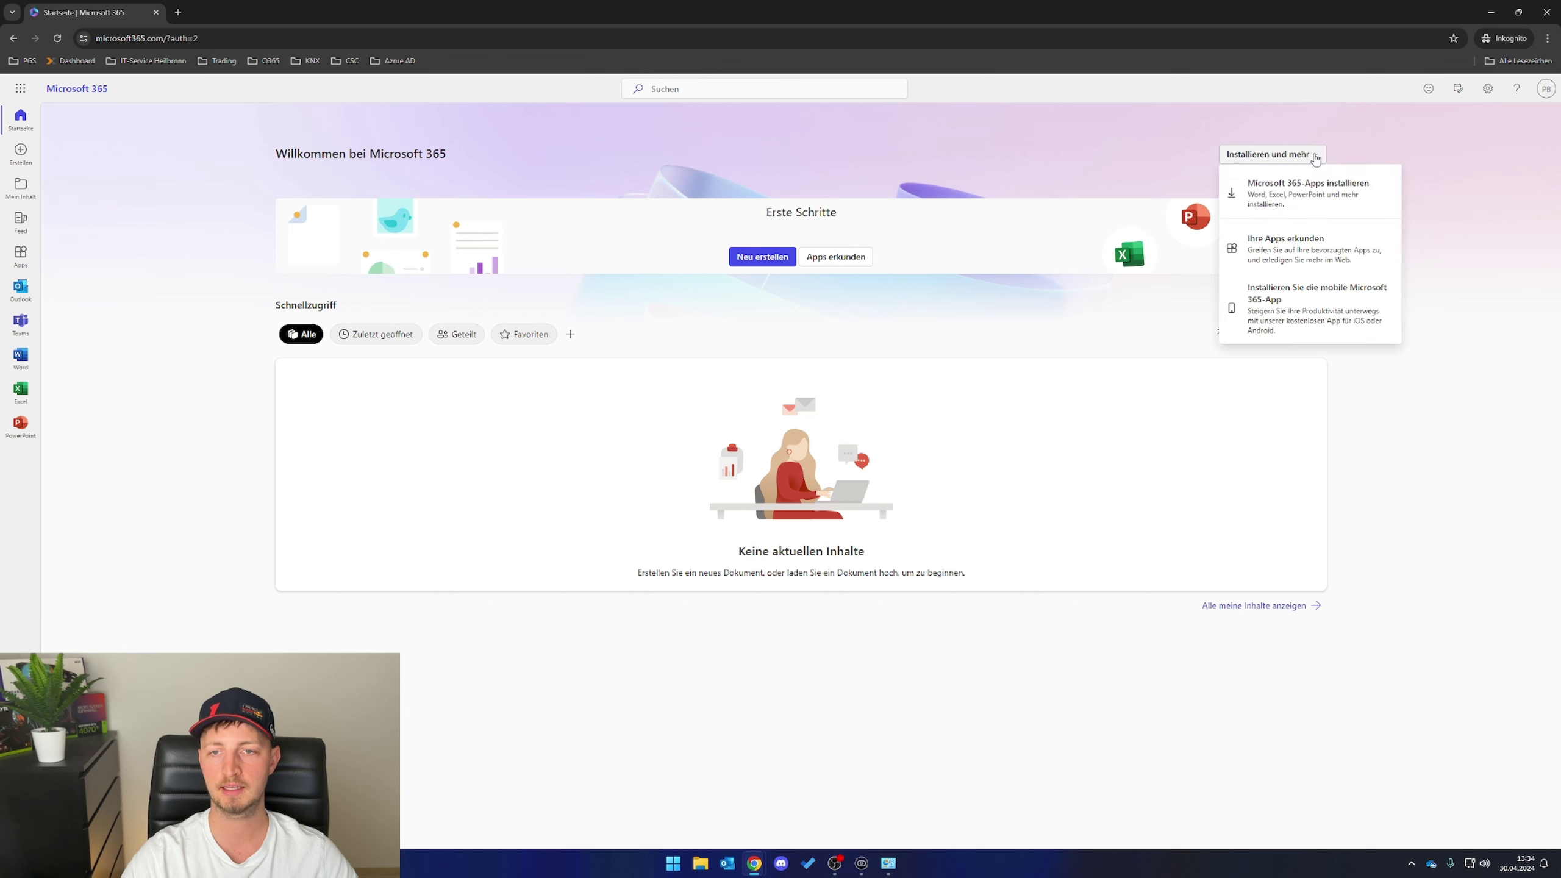
pyautogui.click(1280, 200)
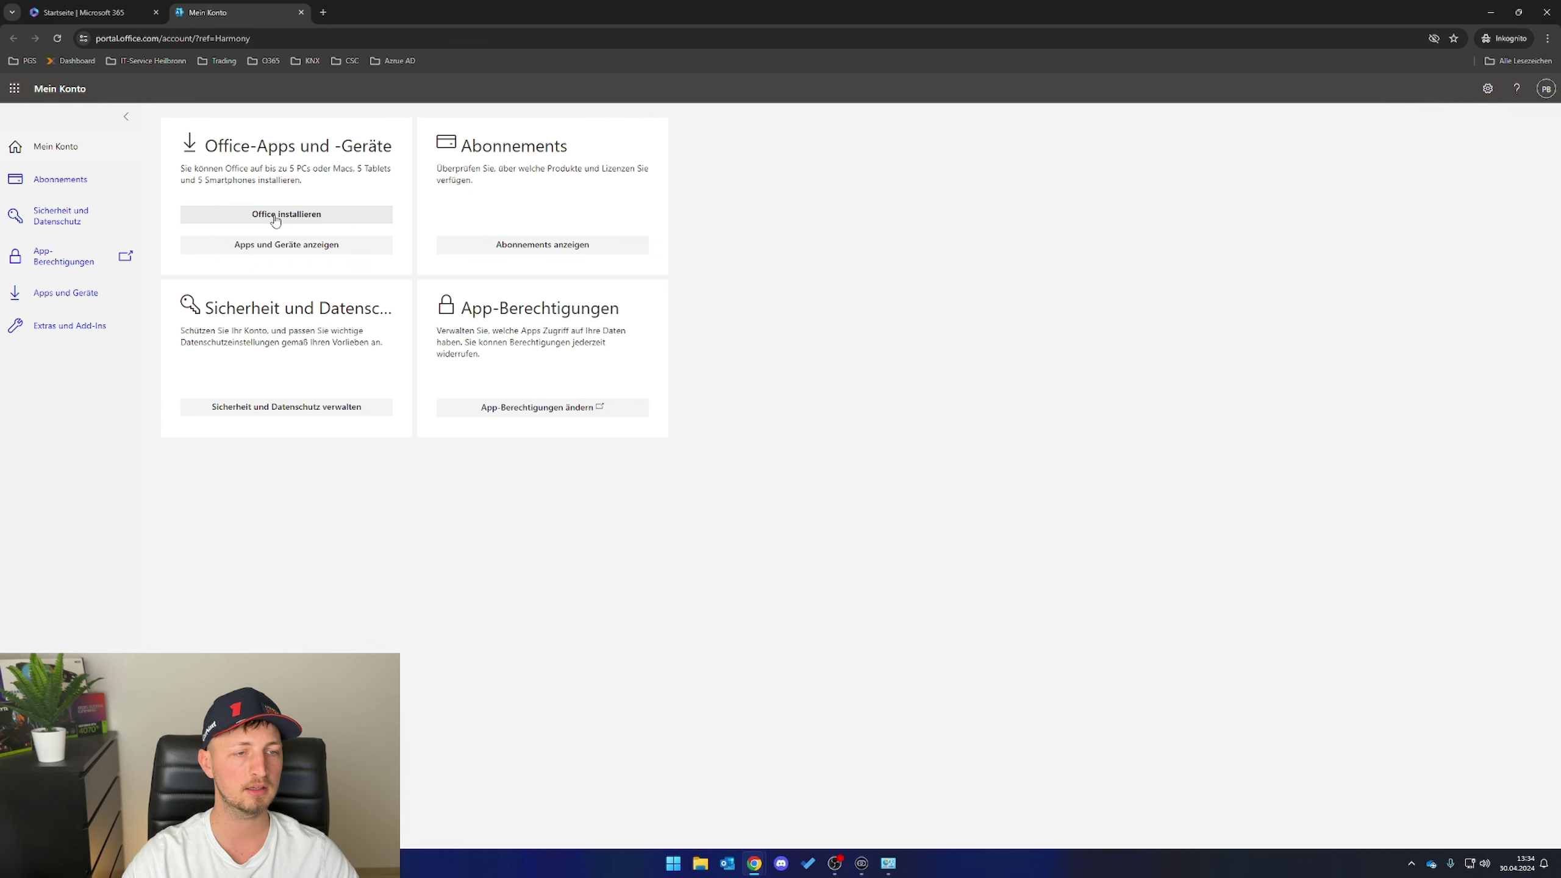
# - Download the OfficeSetup.exe installer and save it to the Downloads folder
pyautogui.click(275, 216)
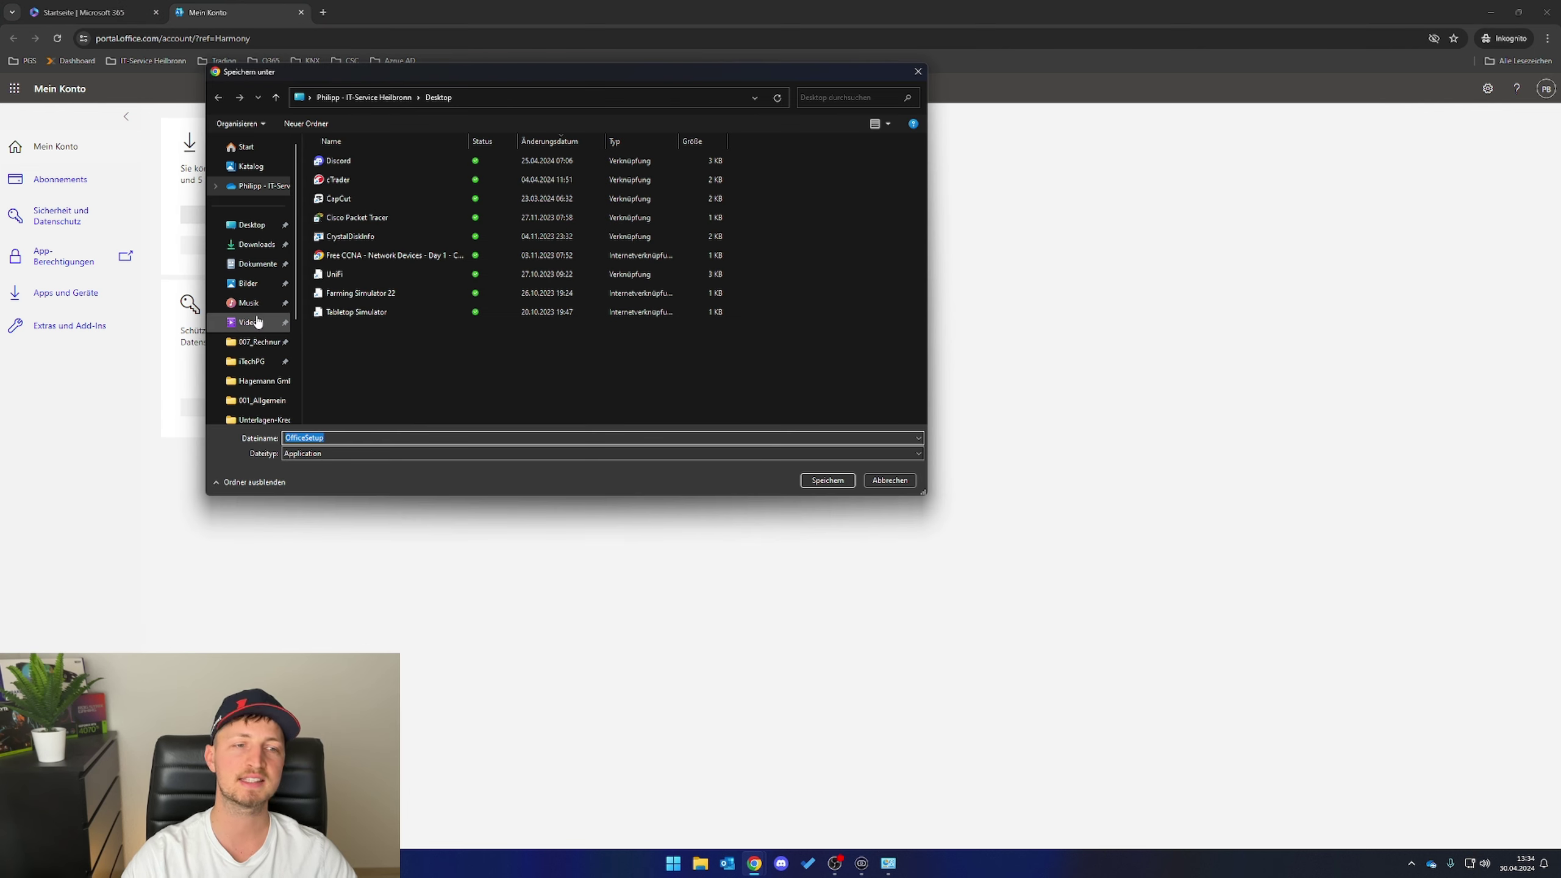
pyautogui.click(264, 245)
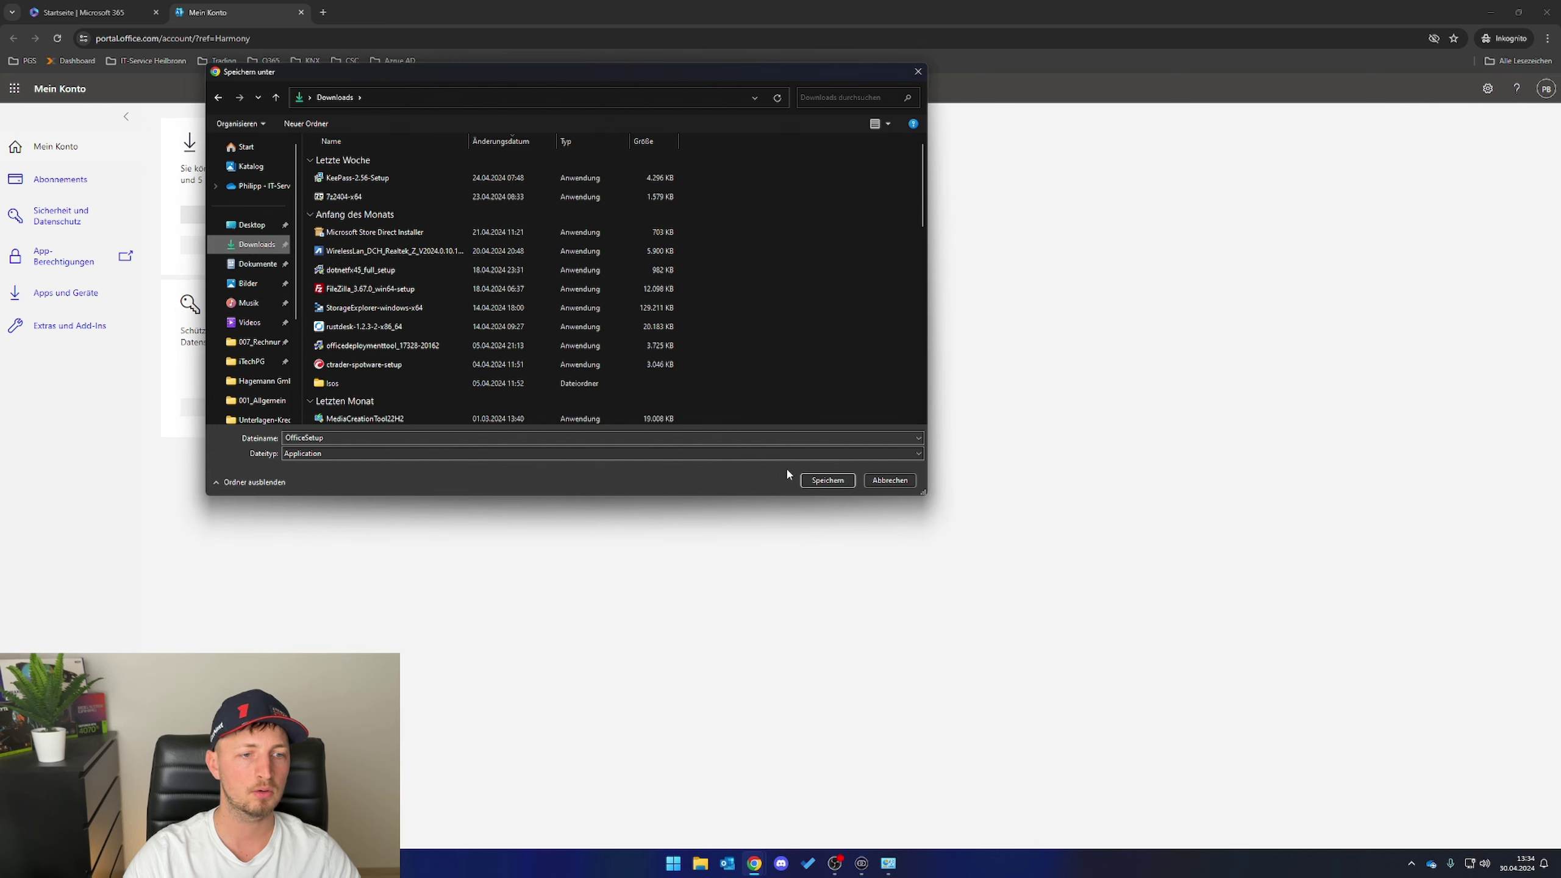
pyautogui.click(842, 480)
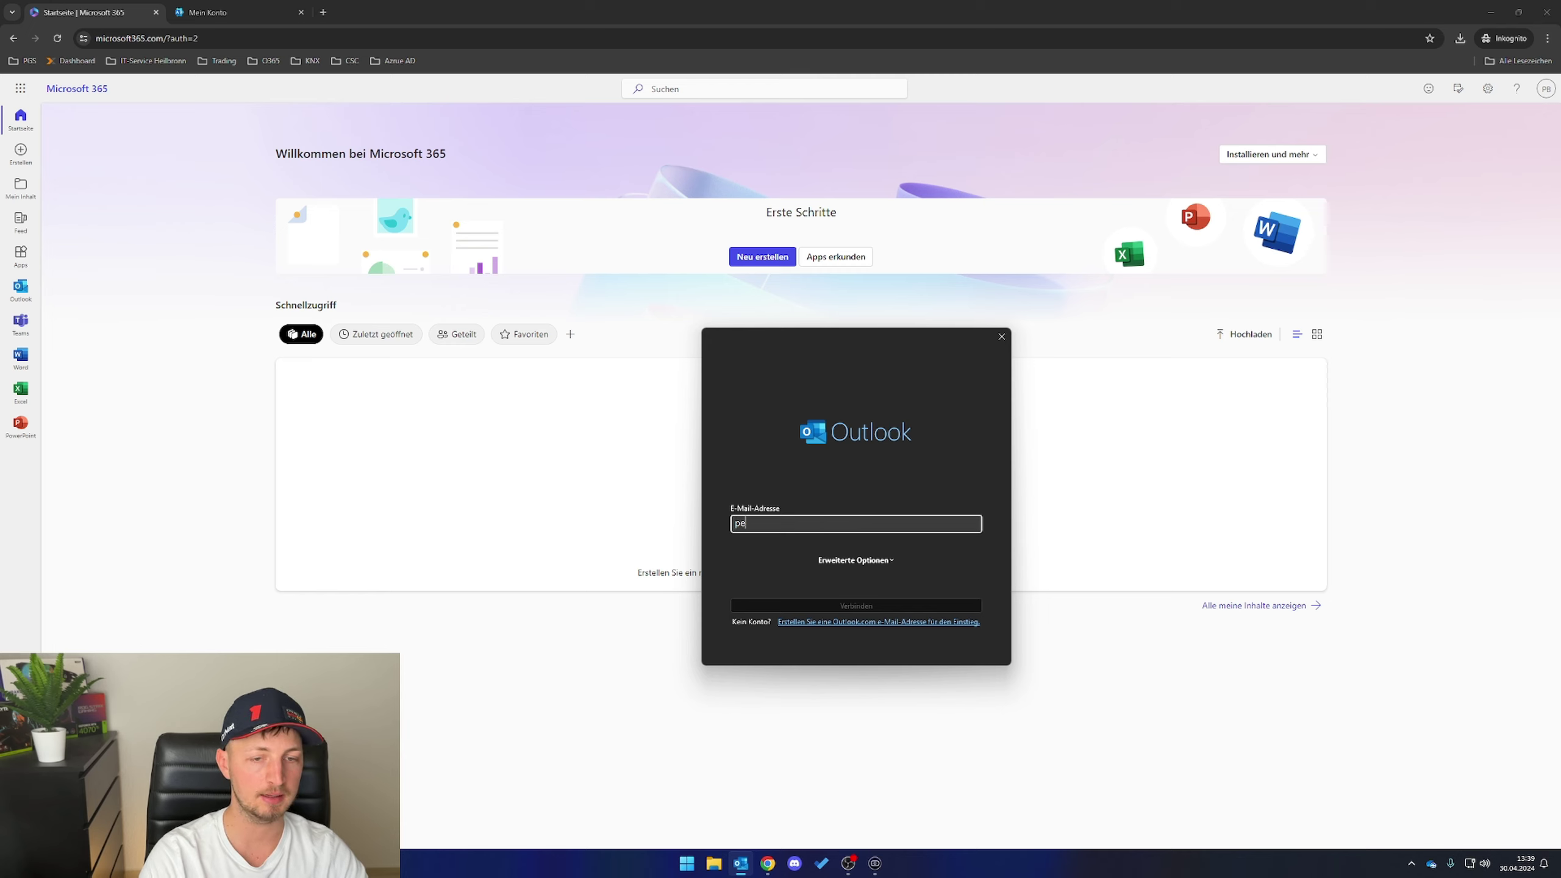
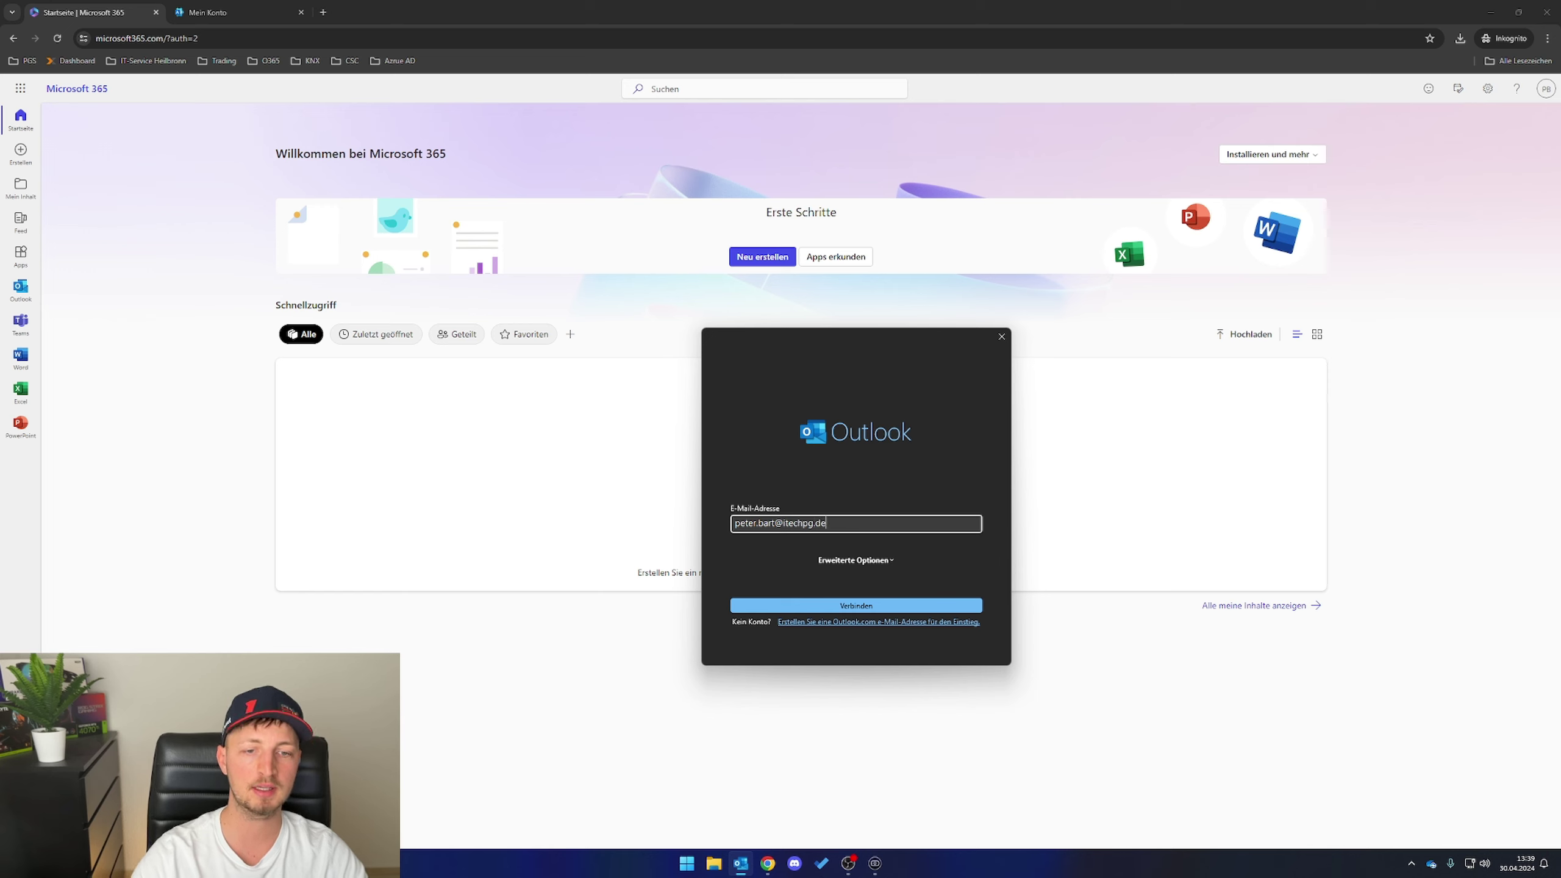
# - Enter the user's work e-mail address, choose manual setup, and connect through to sign-in
pyautogui.click(856, 560)
pyautogui.click(784, 573)
pyautogui.click(861, 606)
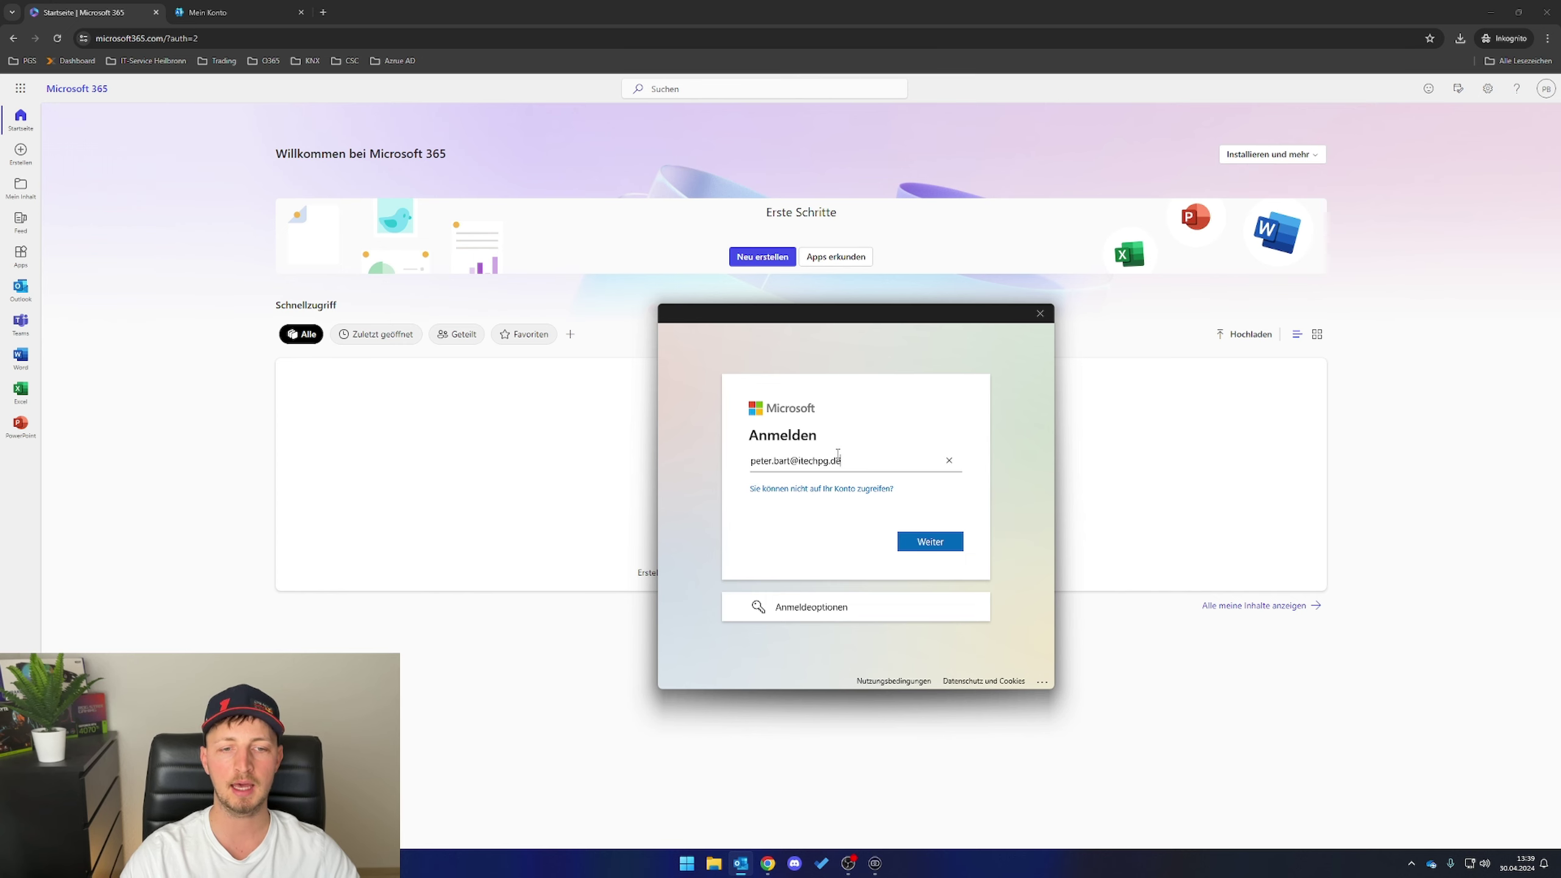
pyautogui.click(935, 545)
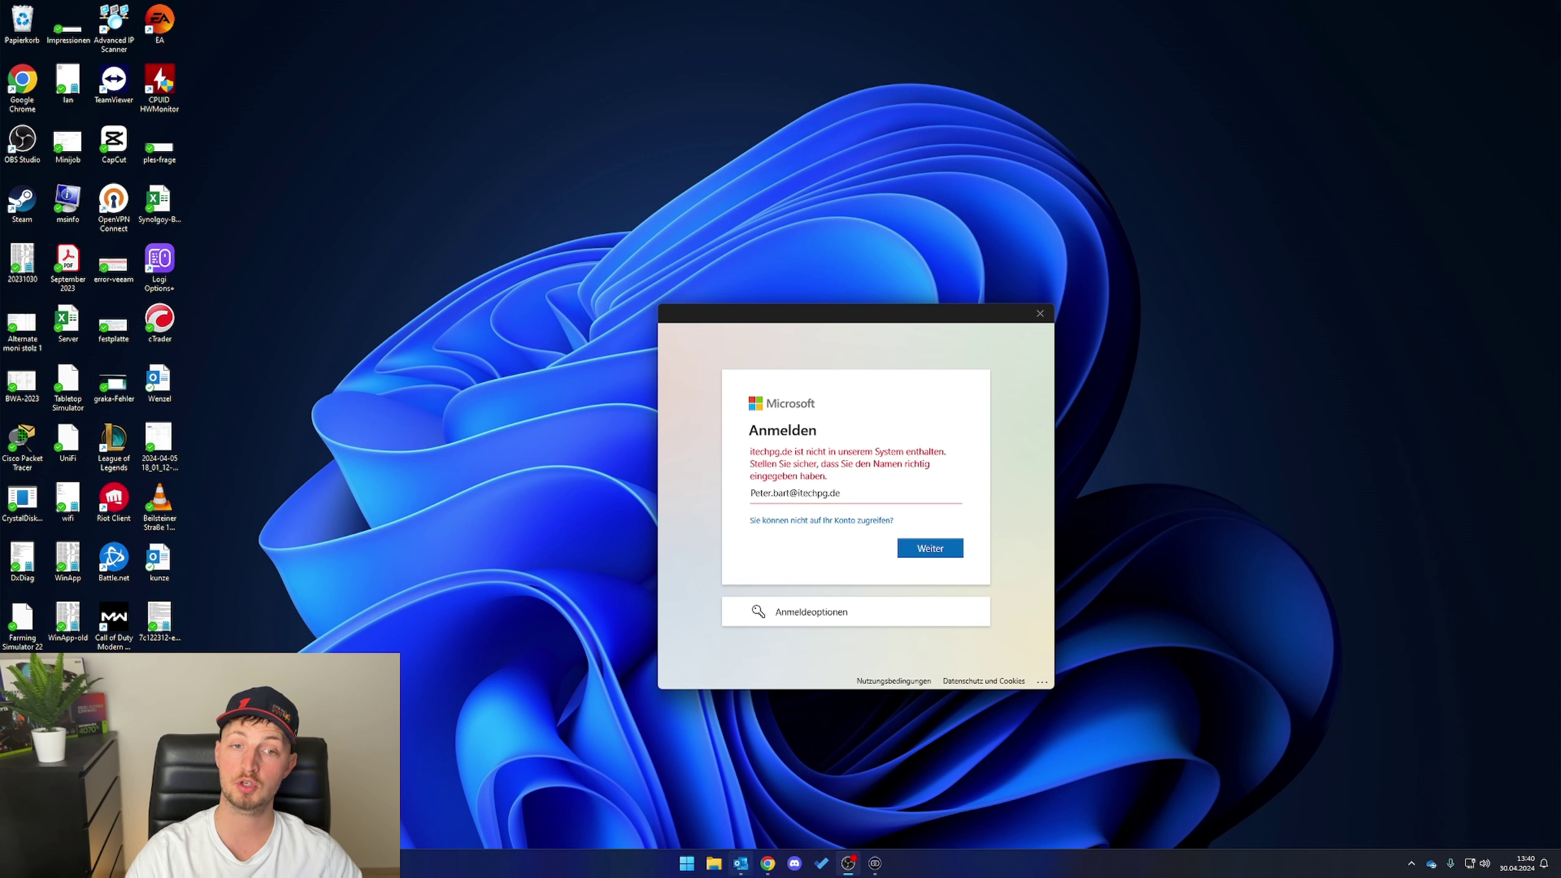
# - Back in the browser, close the account details panel and open Outlook on the web
pyautogui.moveTo(768, 863)
pyautogui.click(812, 824)
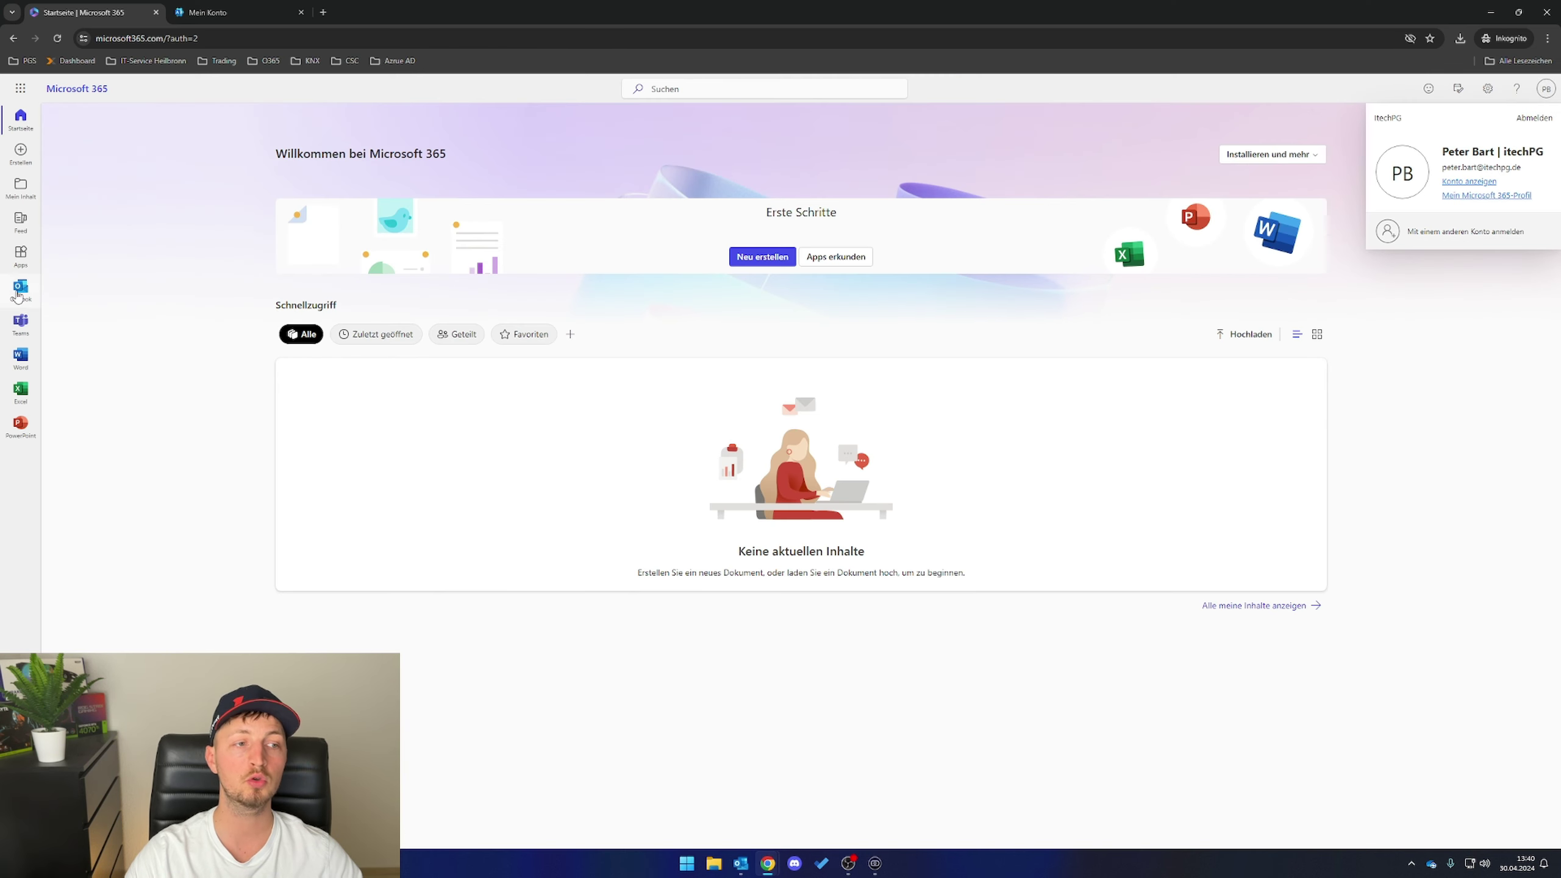
pyautogui.click(74, 296)
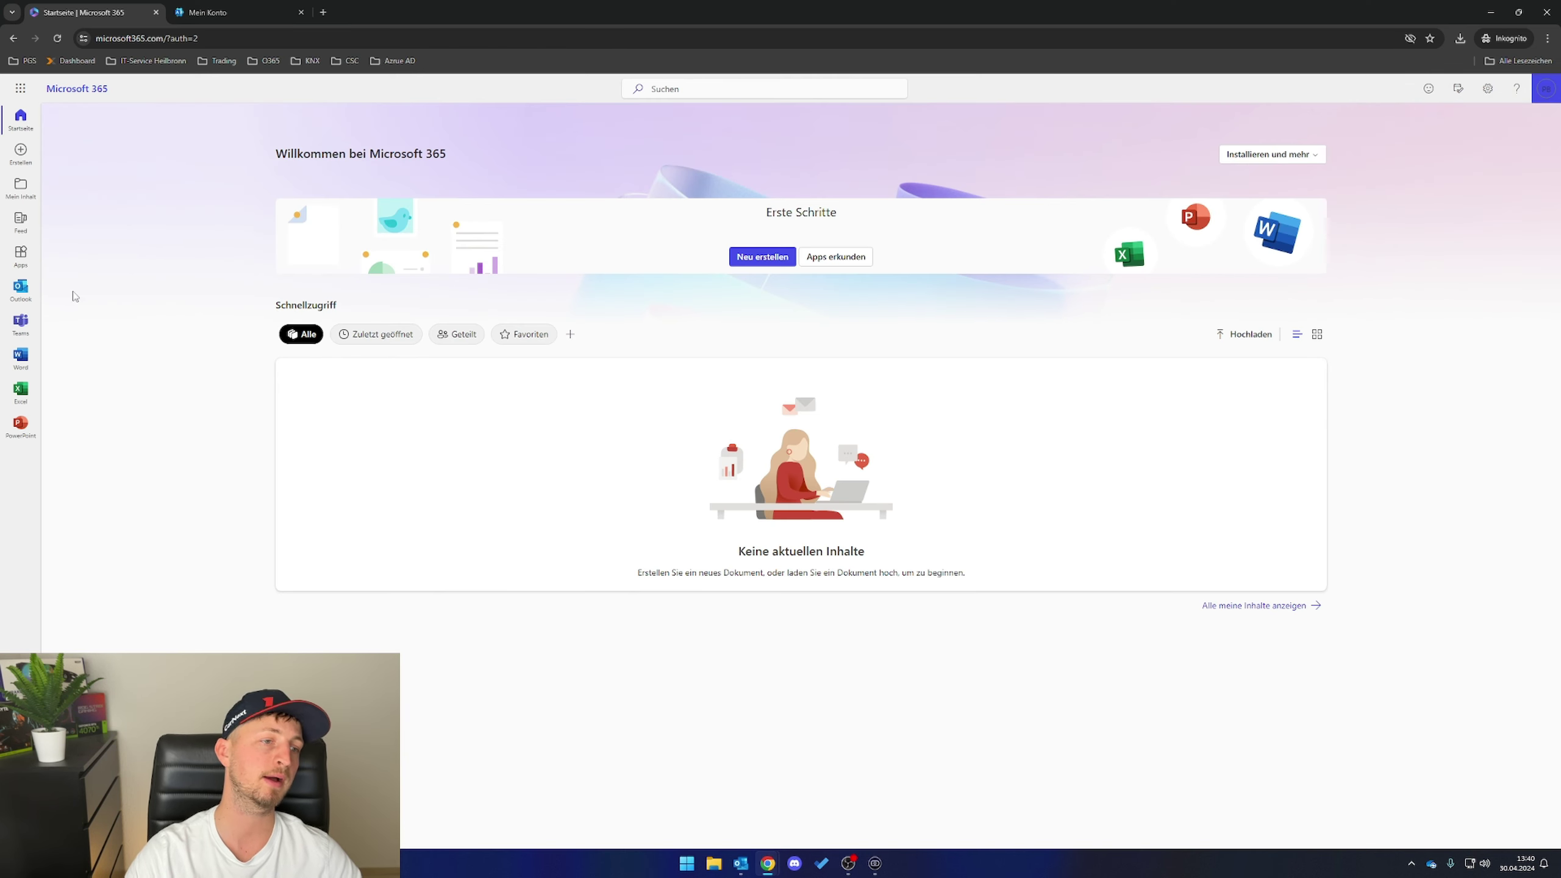
pyautogui.click(21, 290)
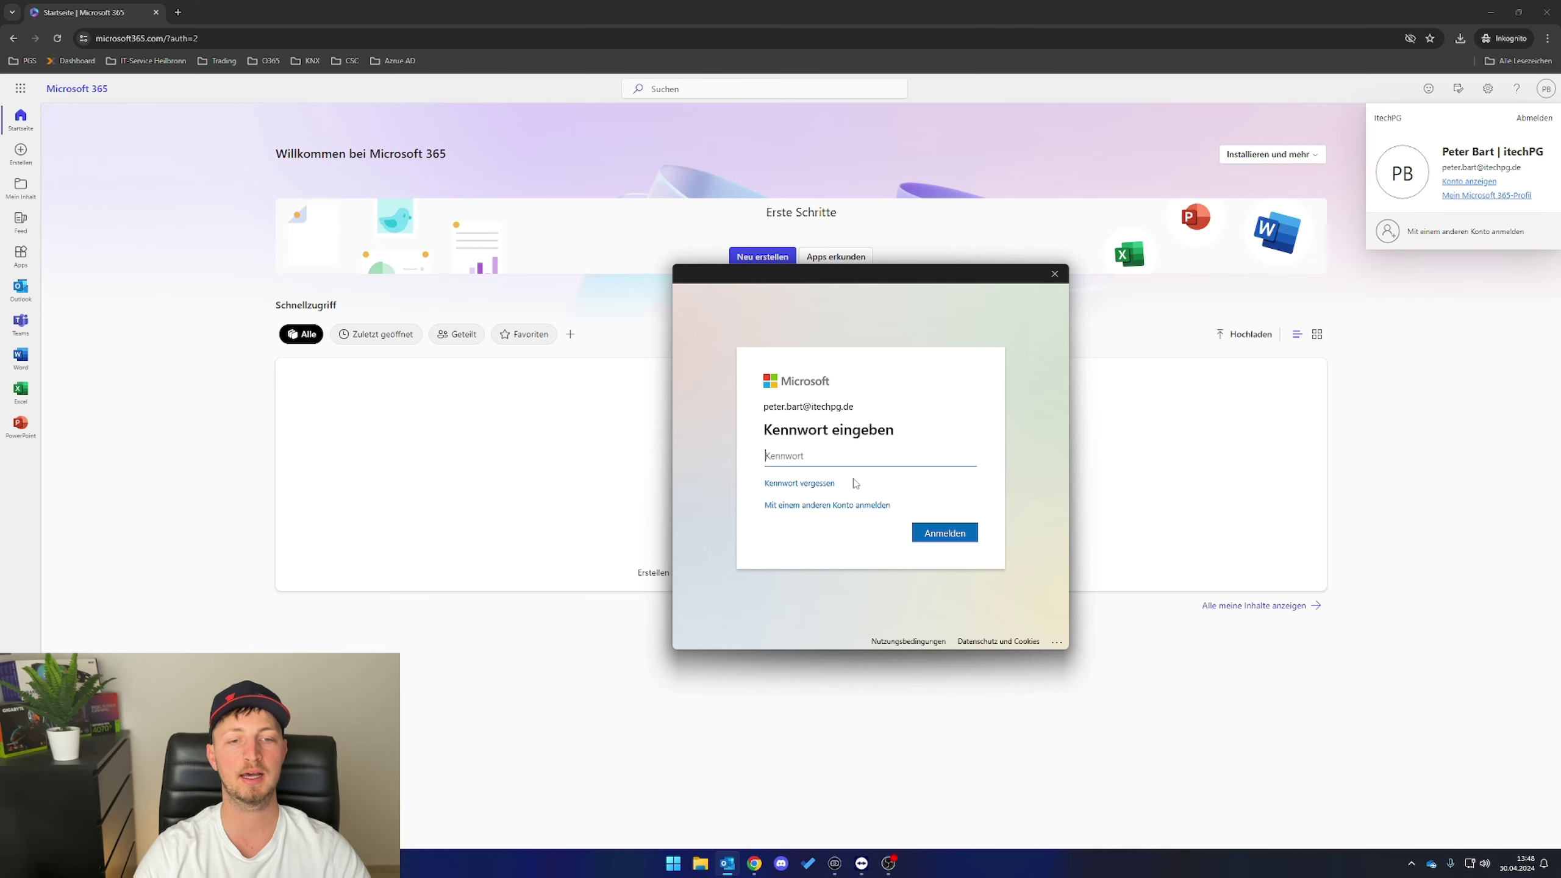
# - Sign in with the account password and stay signed in across all apps
pyautogui.write('••••••')
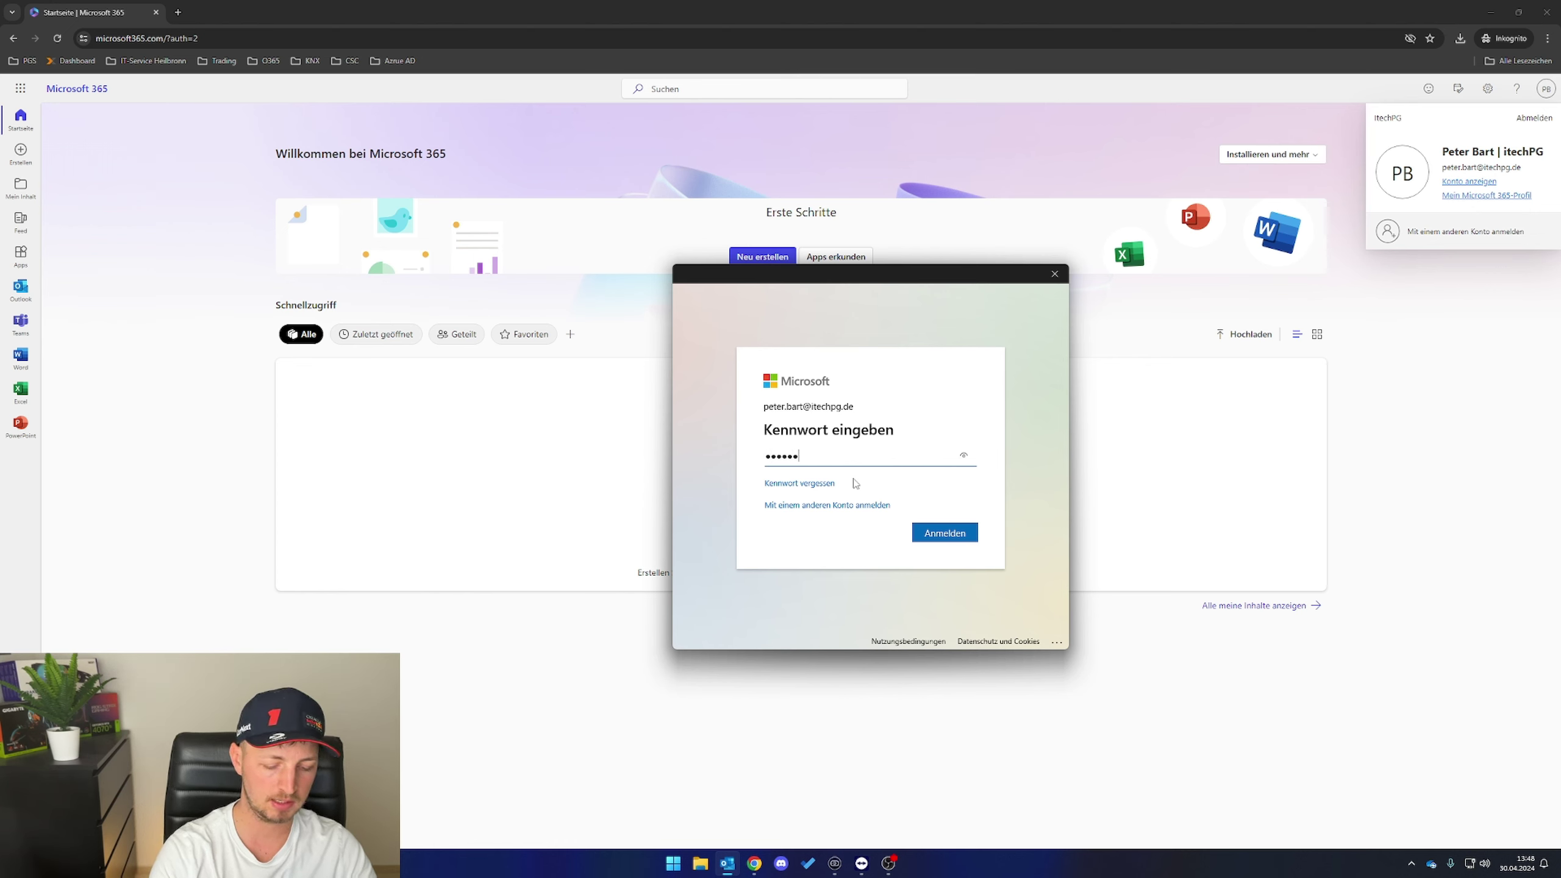
pyautogui.write('••••••')
pyautogui.press('Return')
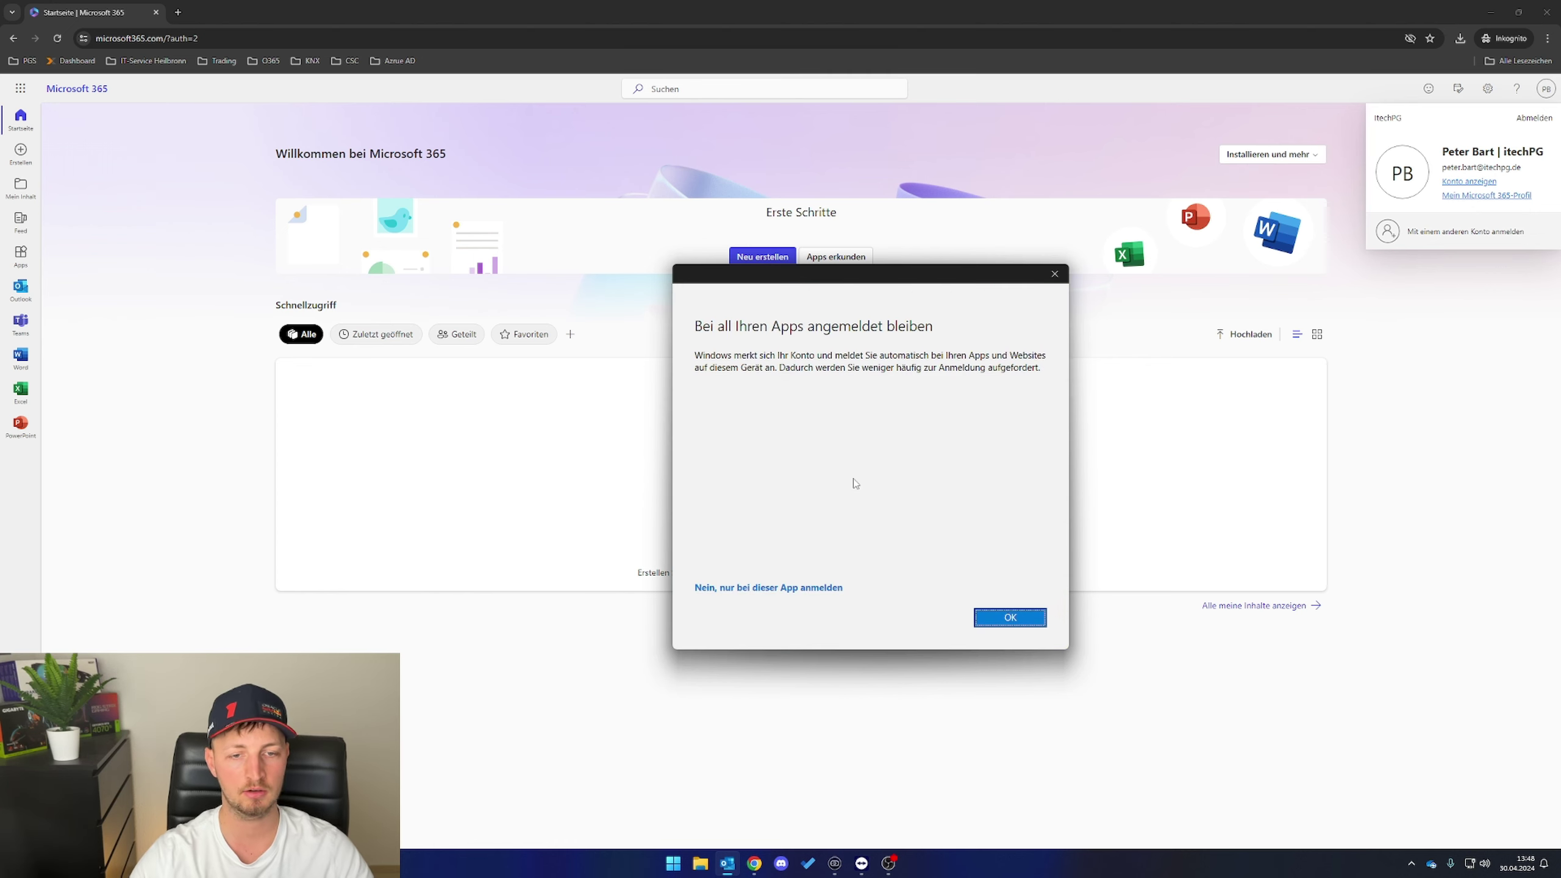
pyautogui.click(986, 620)
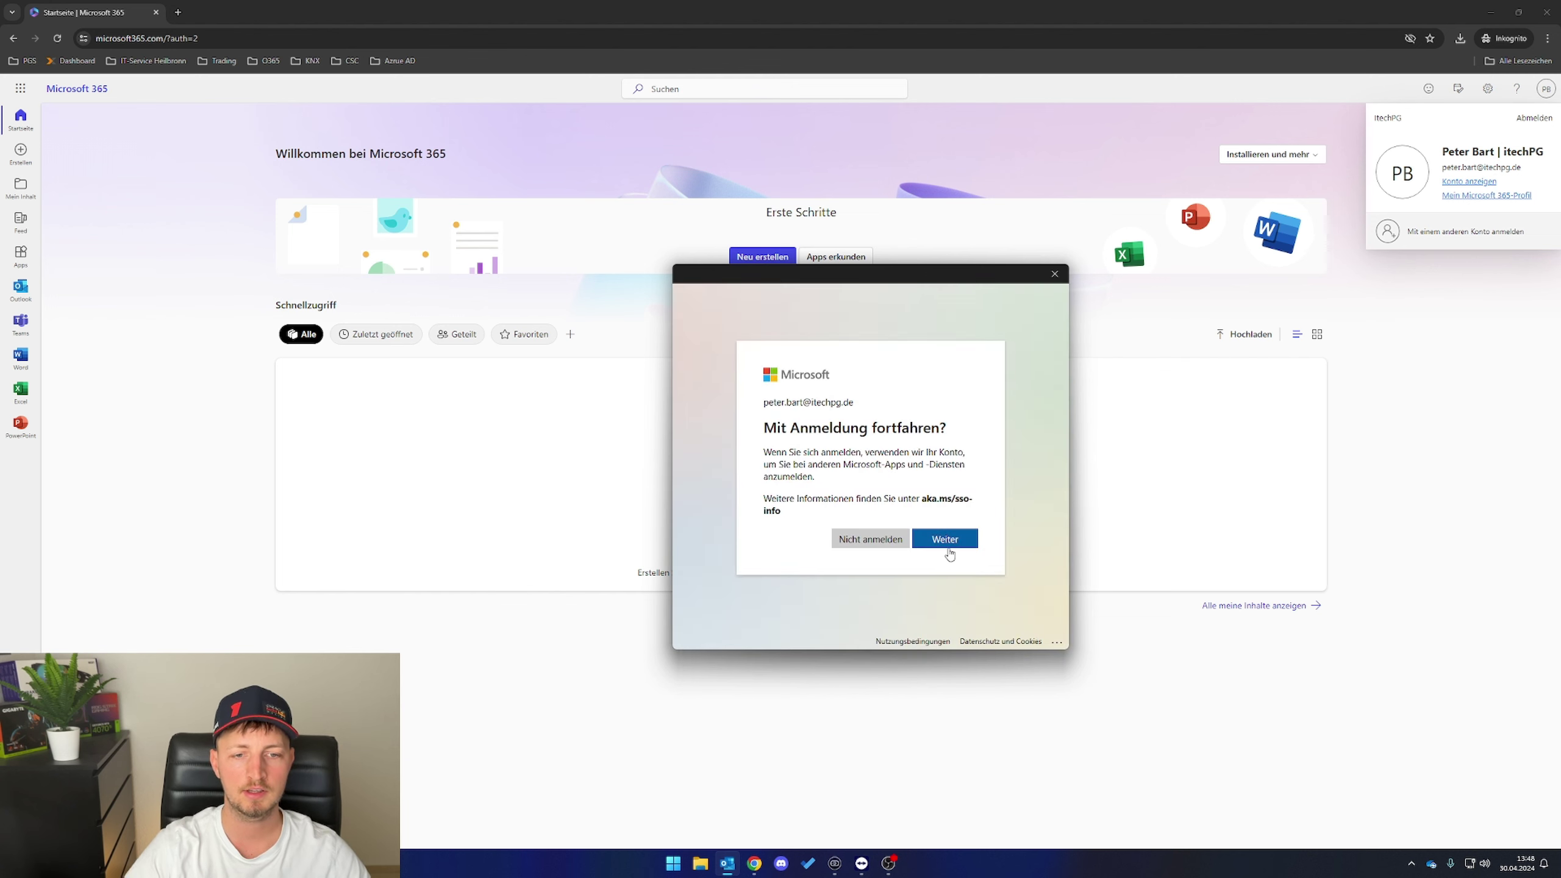
pyautogui.click(949, 544)
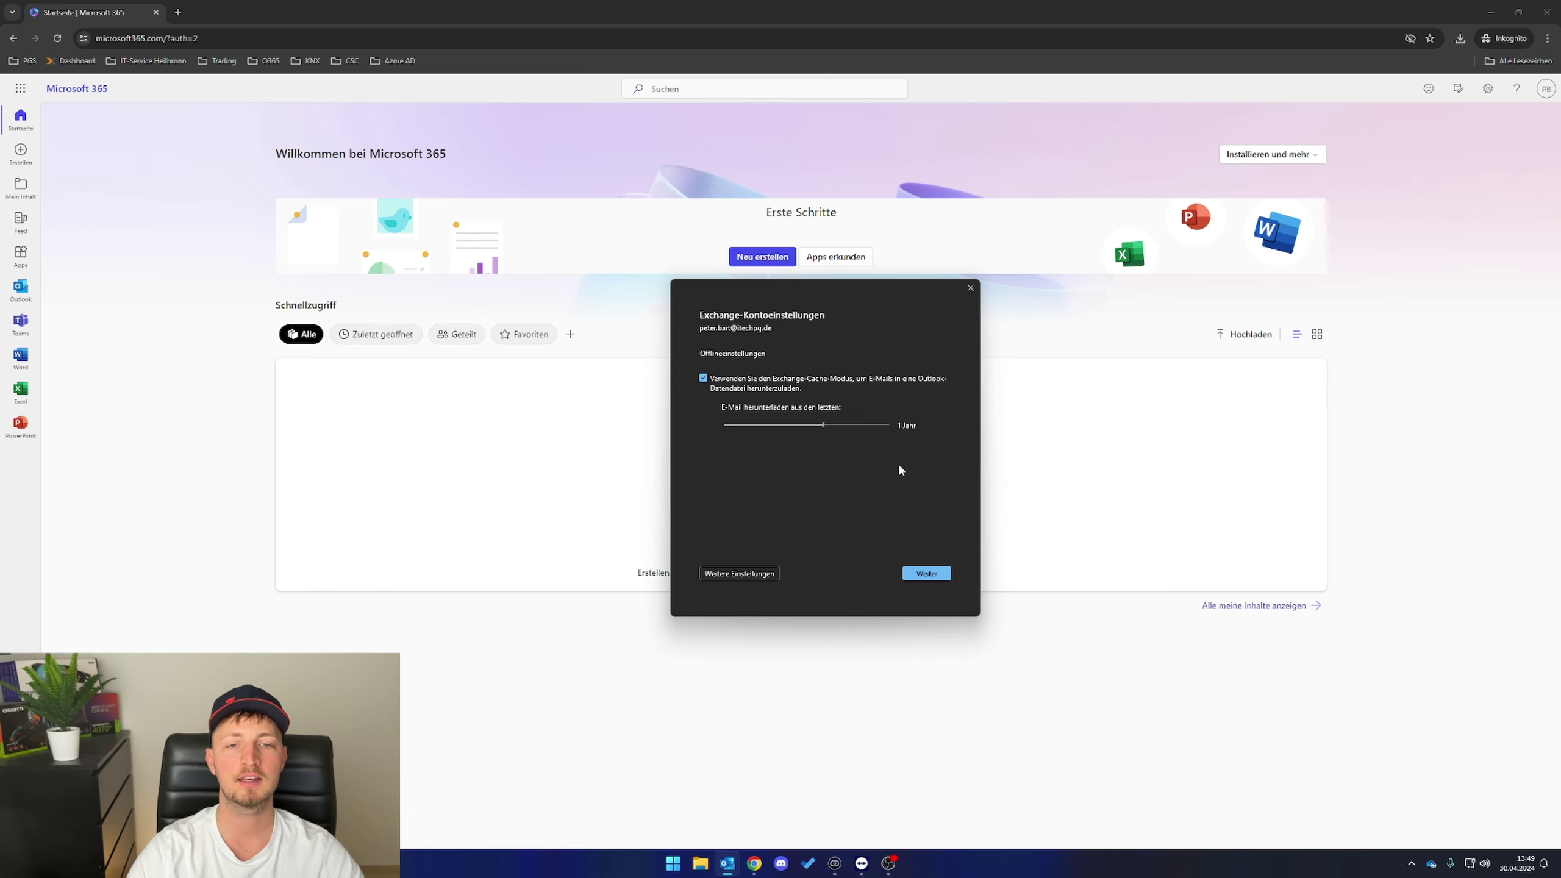
# - Set offline mail download to Alle, skip Outlook Mobile, and complete the account setup
pyautogui.moveTo(826, 430); pyautogui.dragTo(891, 427)
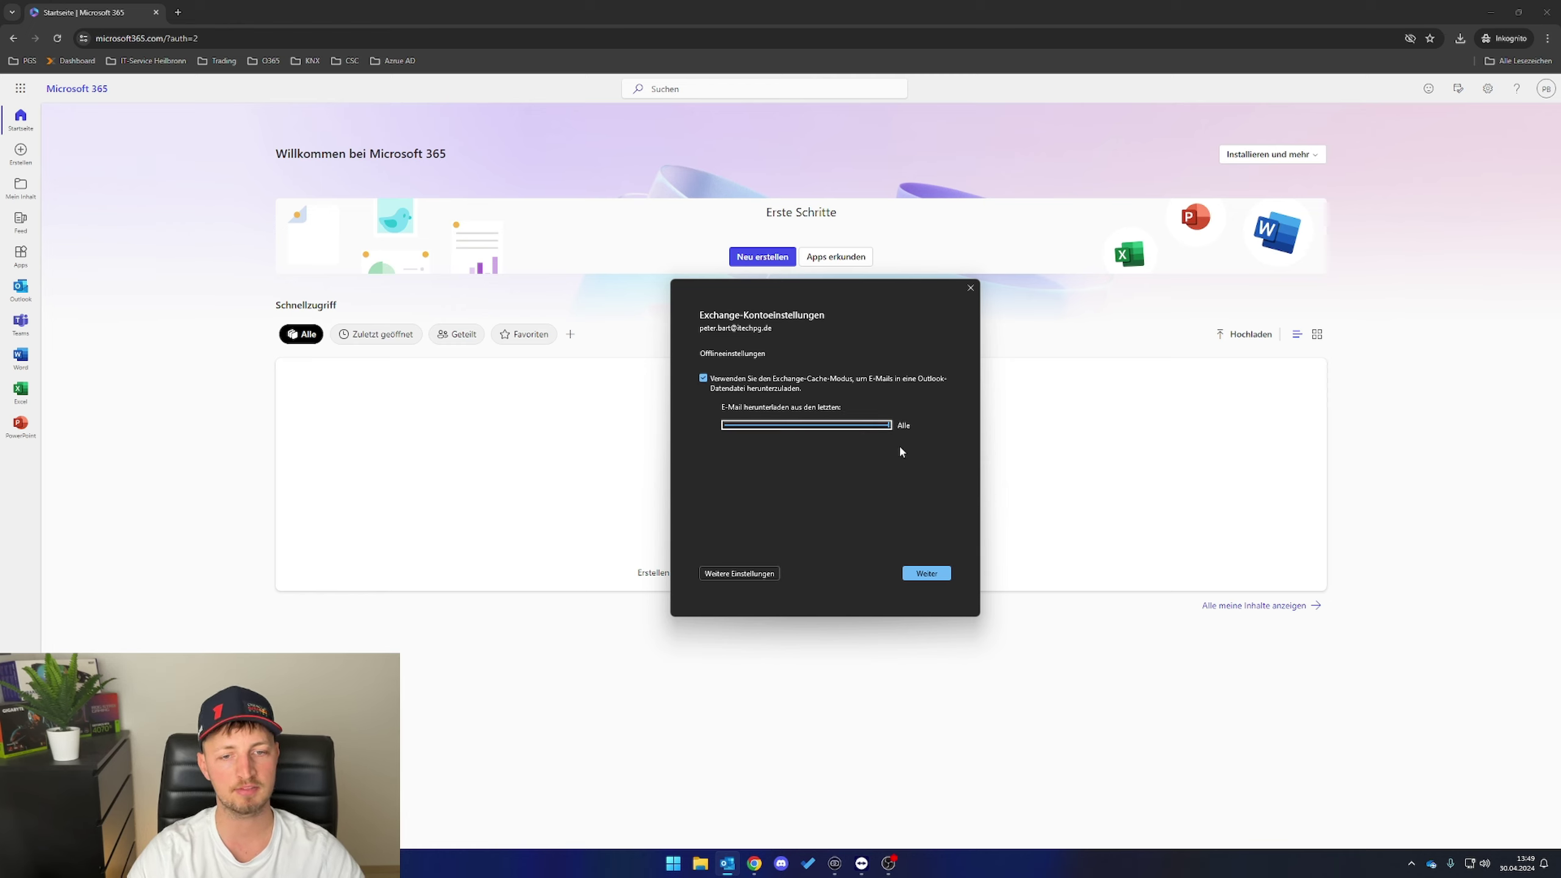
pyautogui.click(929, 577)
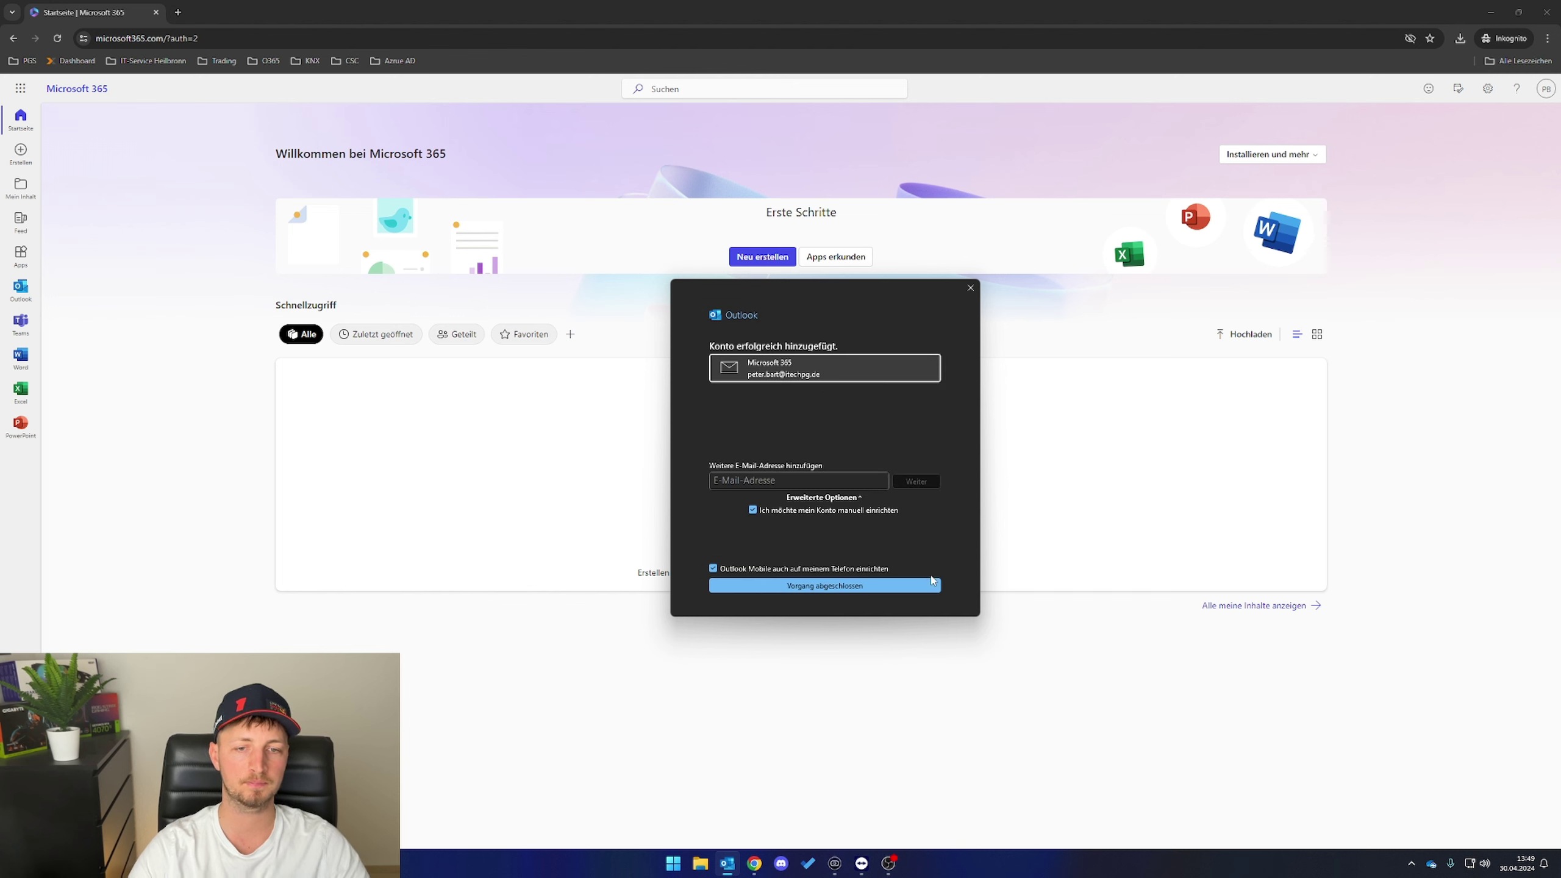
pyautogui.click(762, 571)
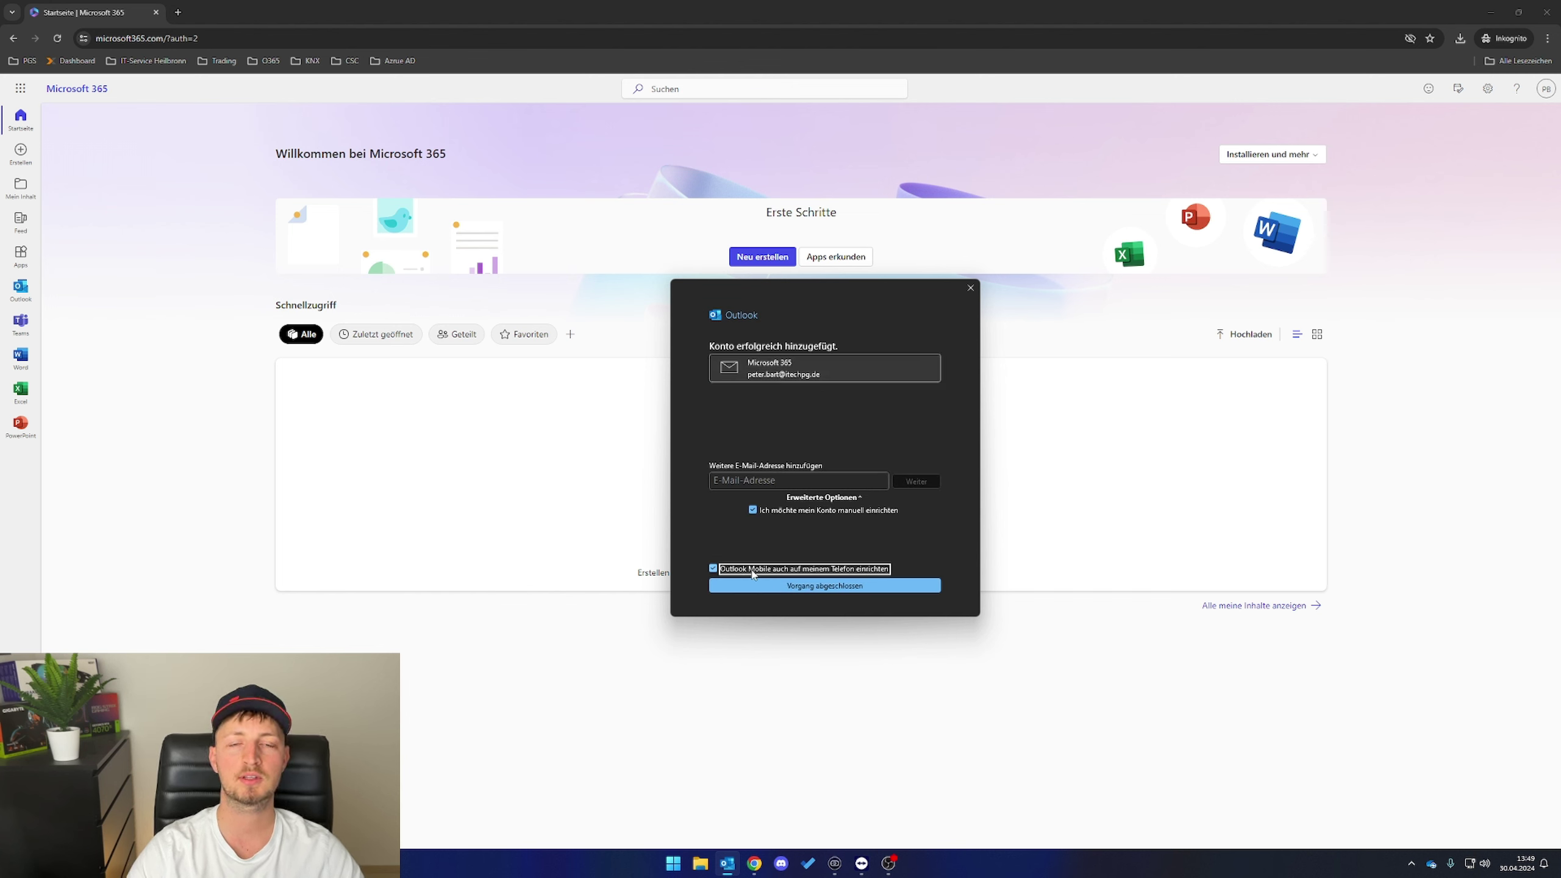
pyautogui.click(822, 588)
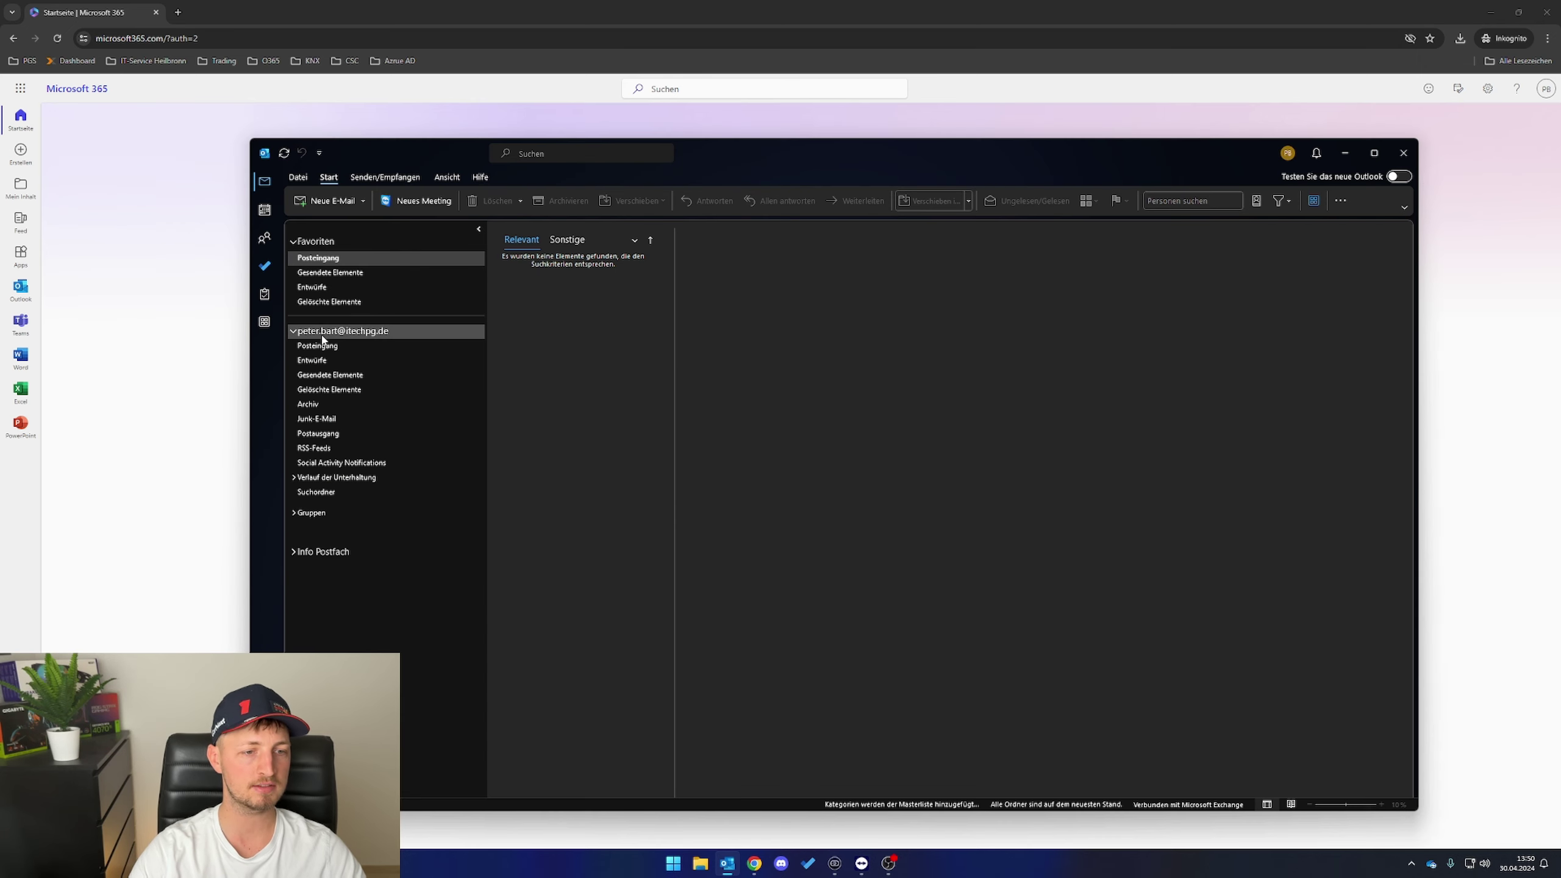
# - Expand the Info Postfach folders and open the Datei account information page
pyautogui.click(294, 552)
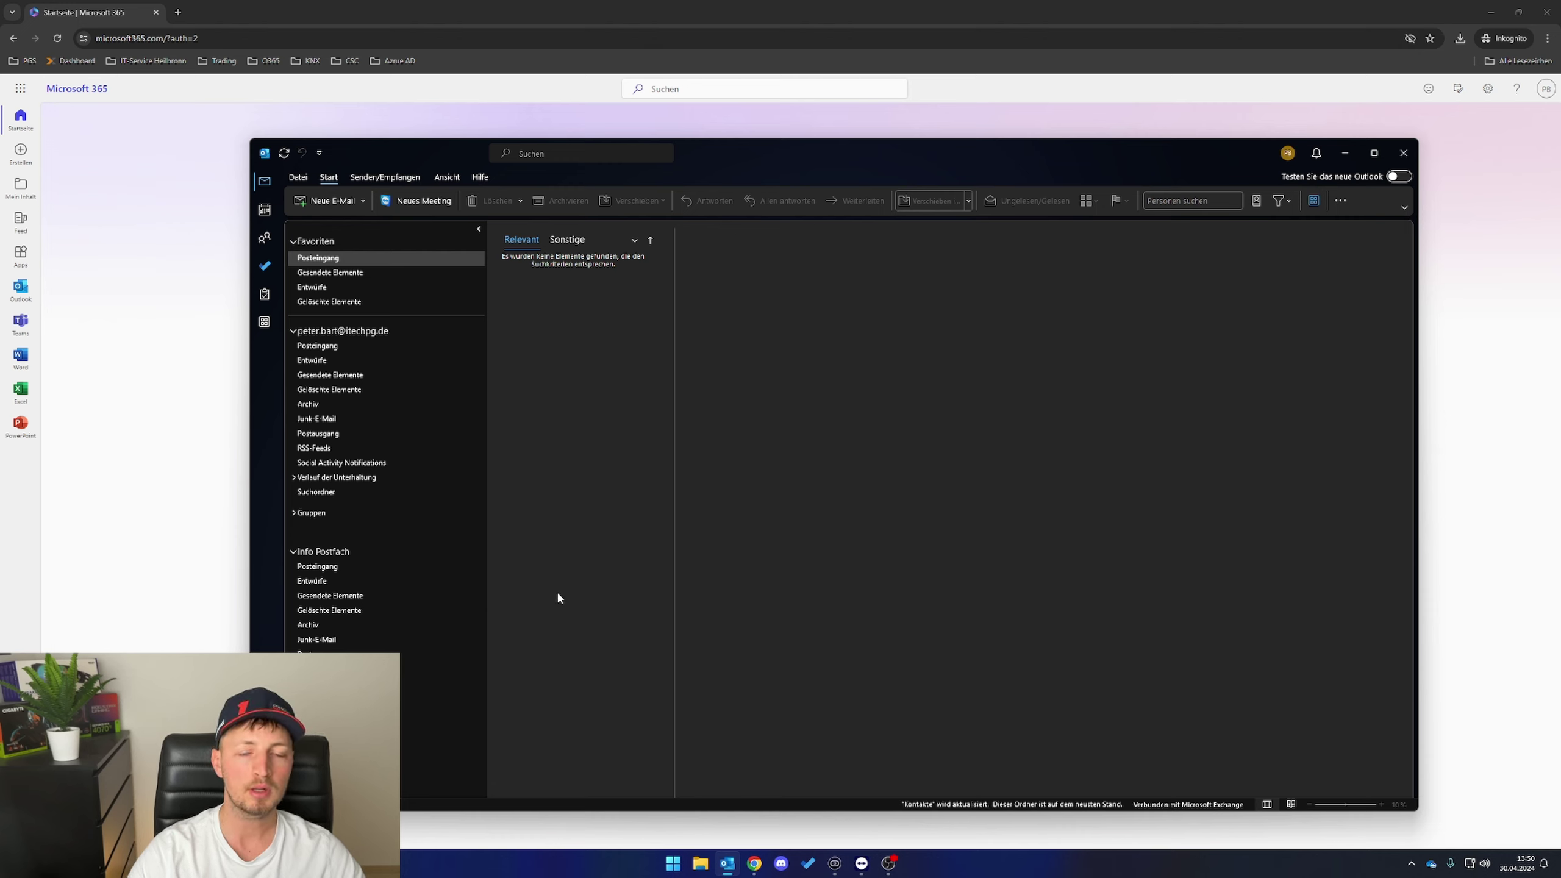
pyautogui.click(299, 177)
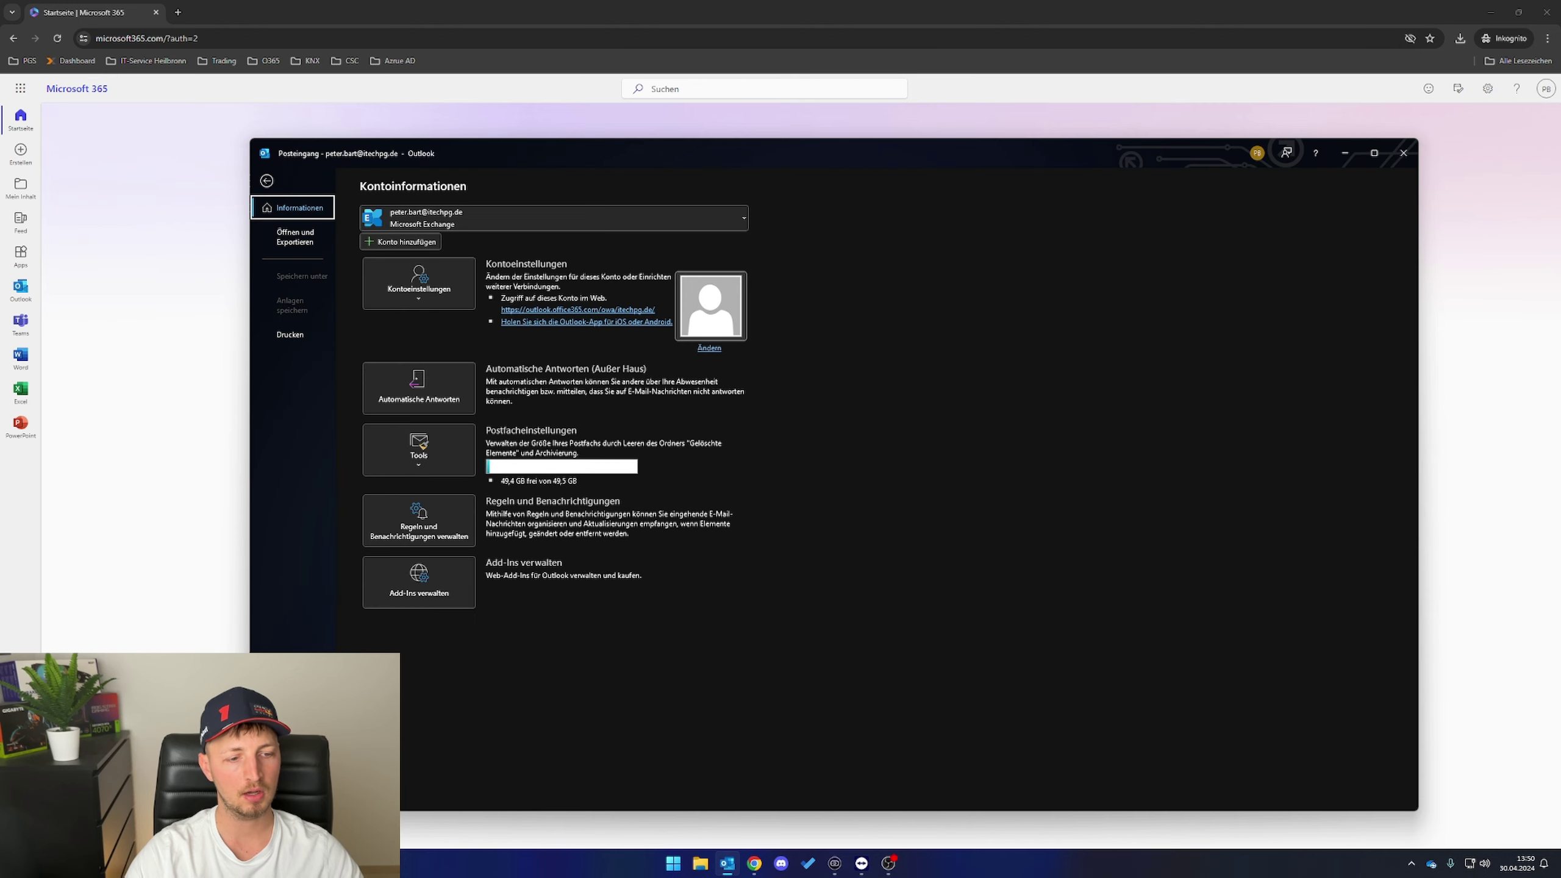
# - Create a new ItechPG signature reading 'Mit freundlichen Grüße, itechPG' and save it
pyautogui.click(290, 769)
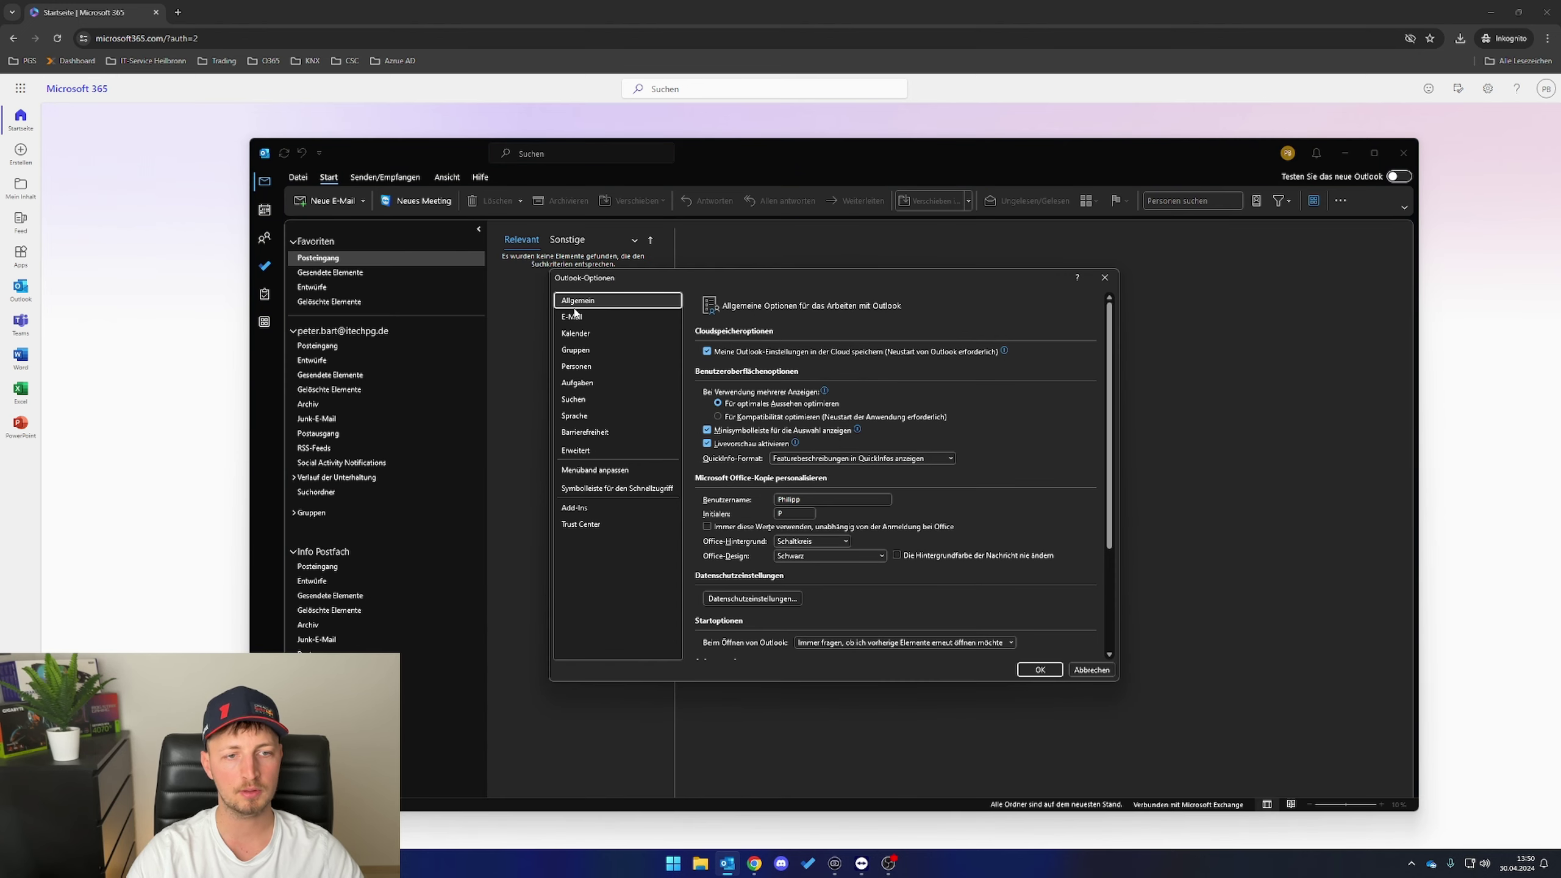
pyautogui.click(573, 316)
pyautogui.click(1072, 440)
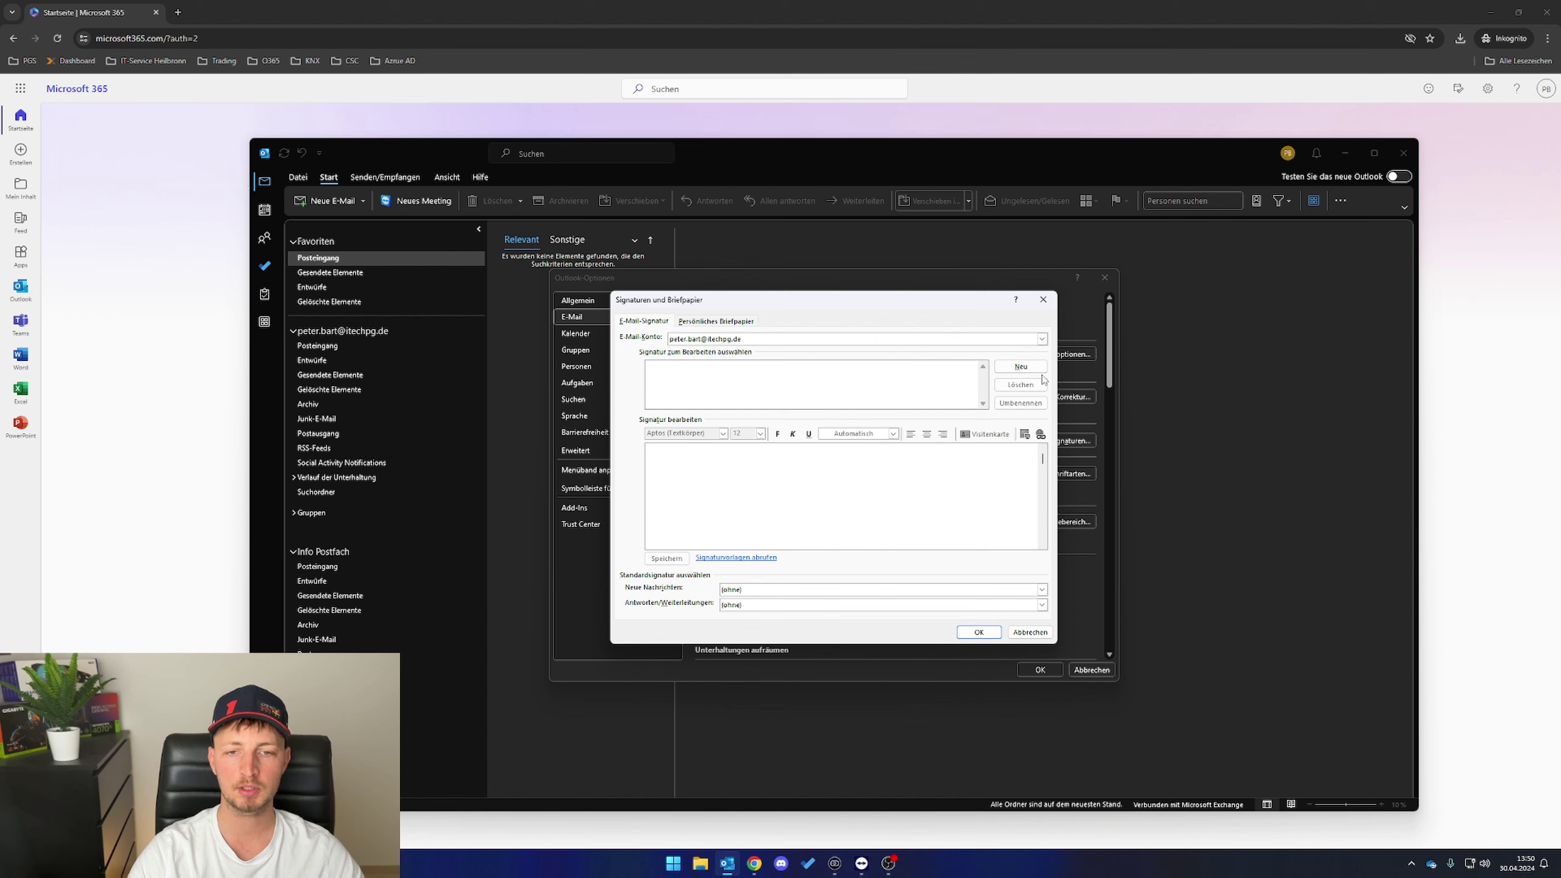
pyautogui.click(1020, 366)
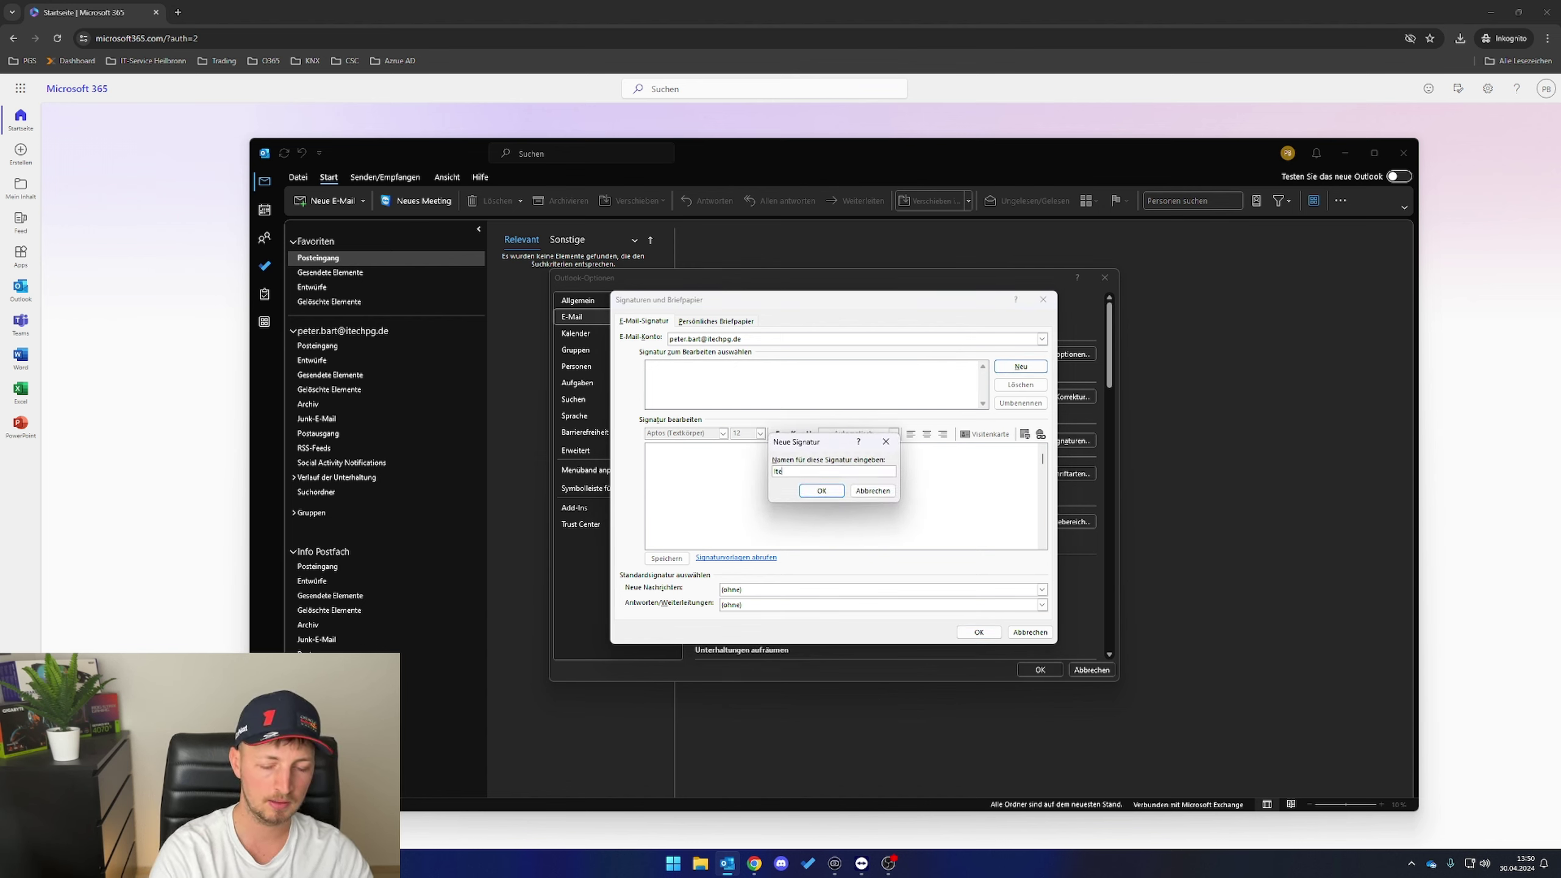
pyautogui.press('Return')
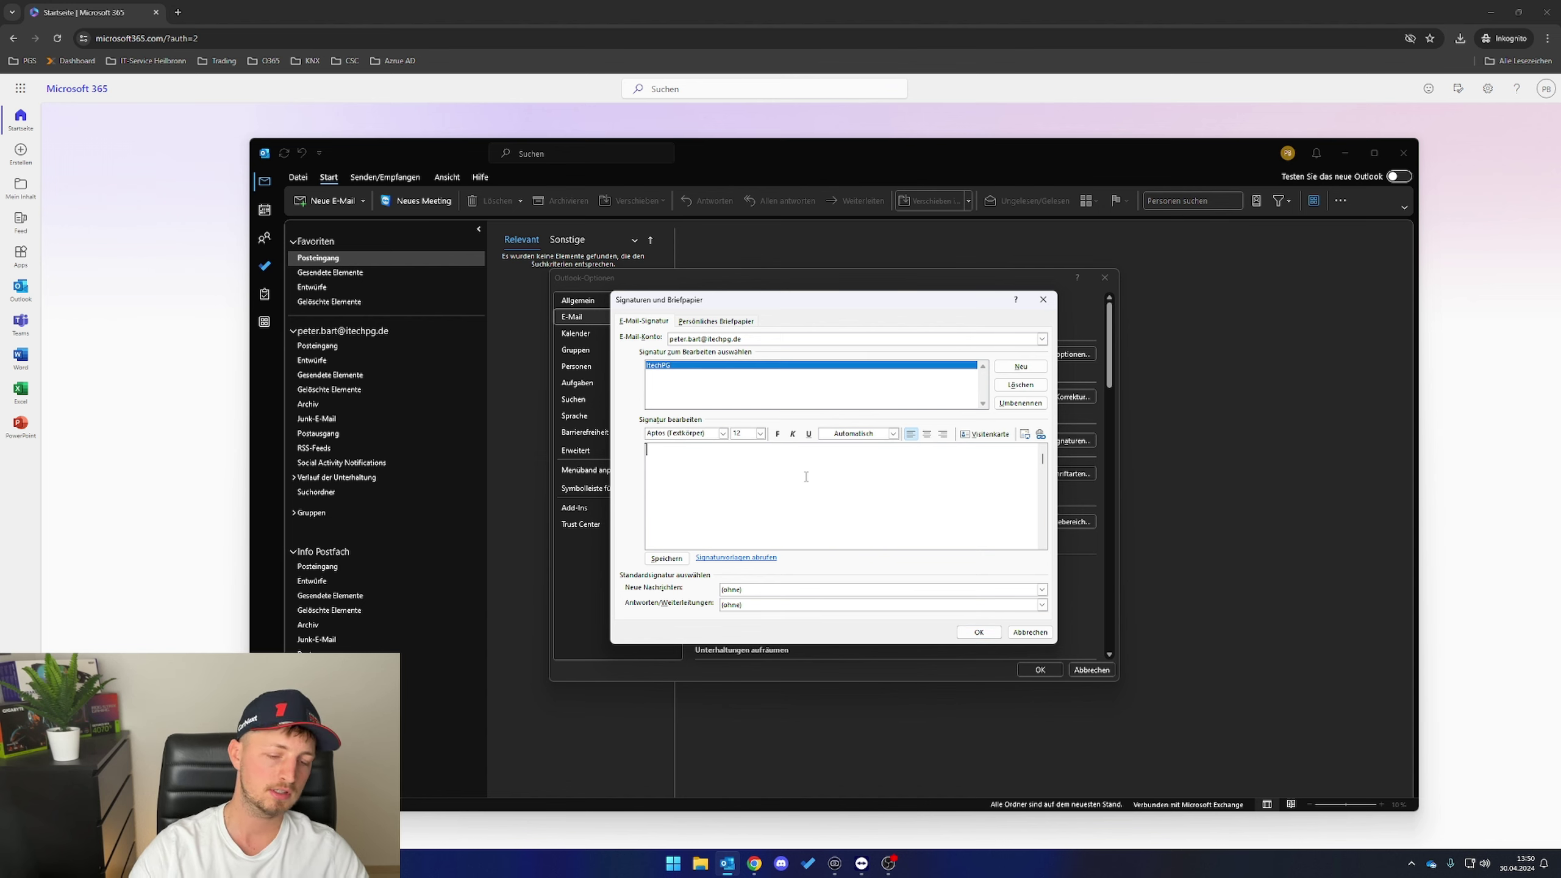
pyautogui.write('Mit freundl')
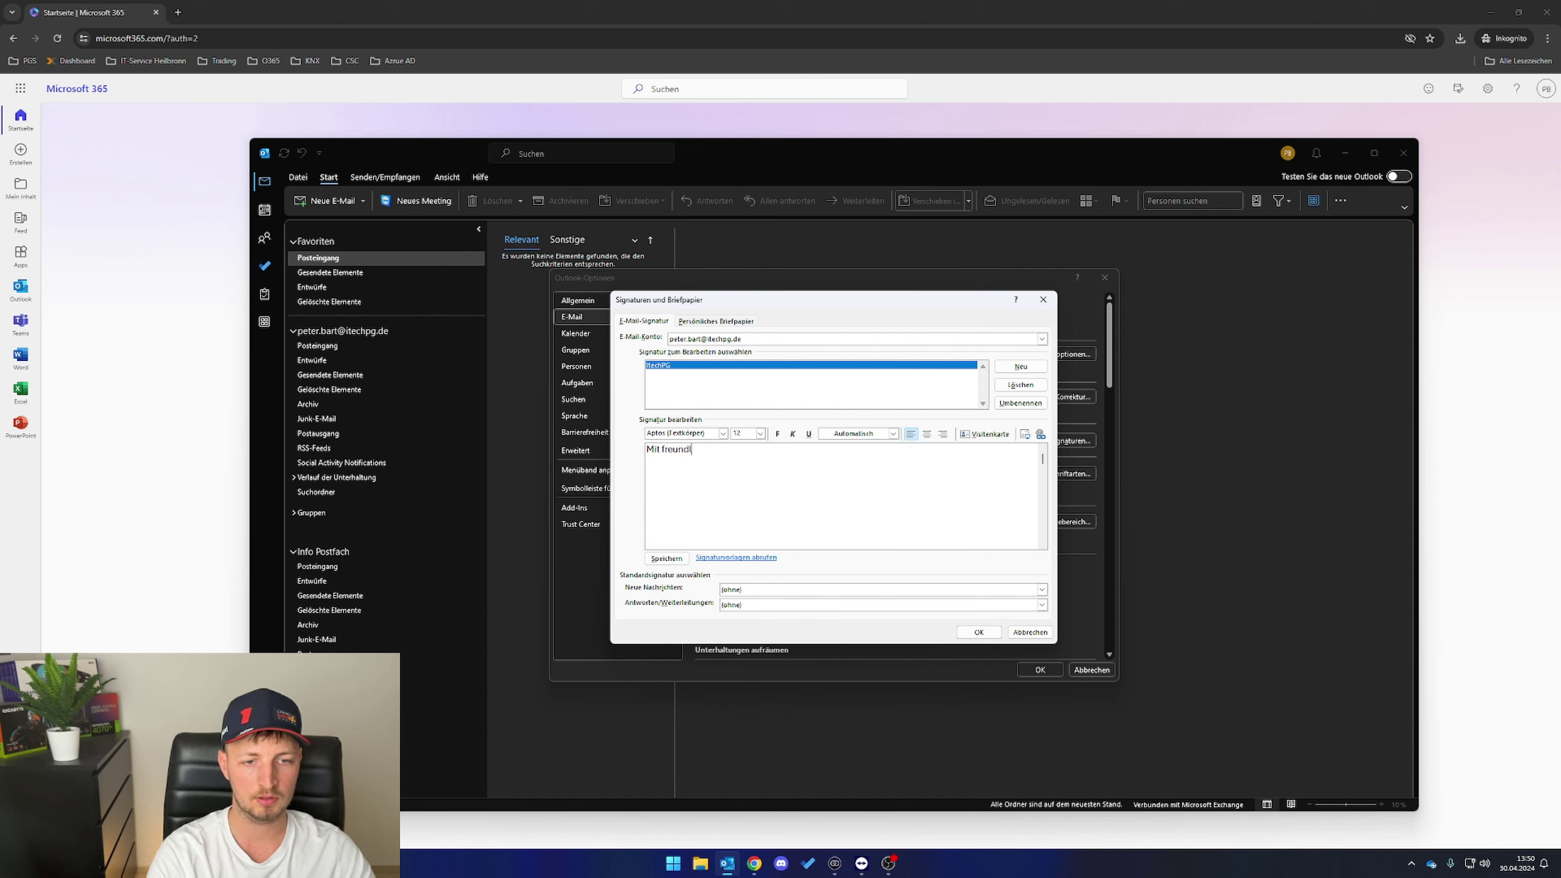
pyautogui.write('ichen Grüße, itech')
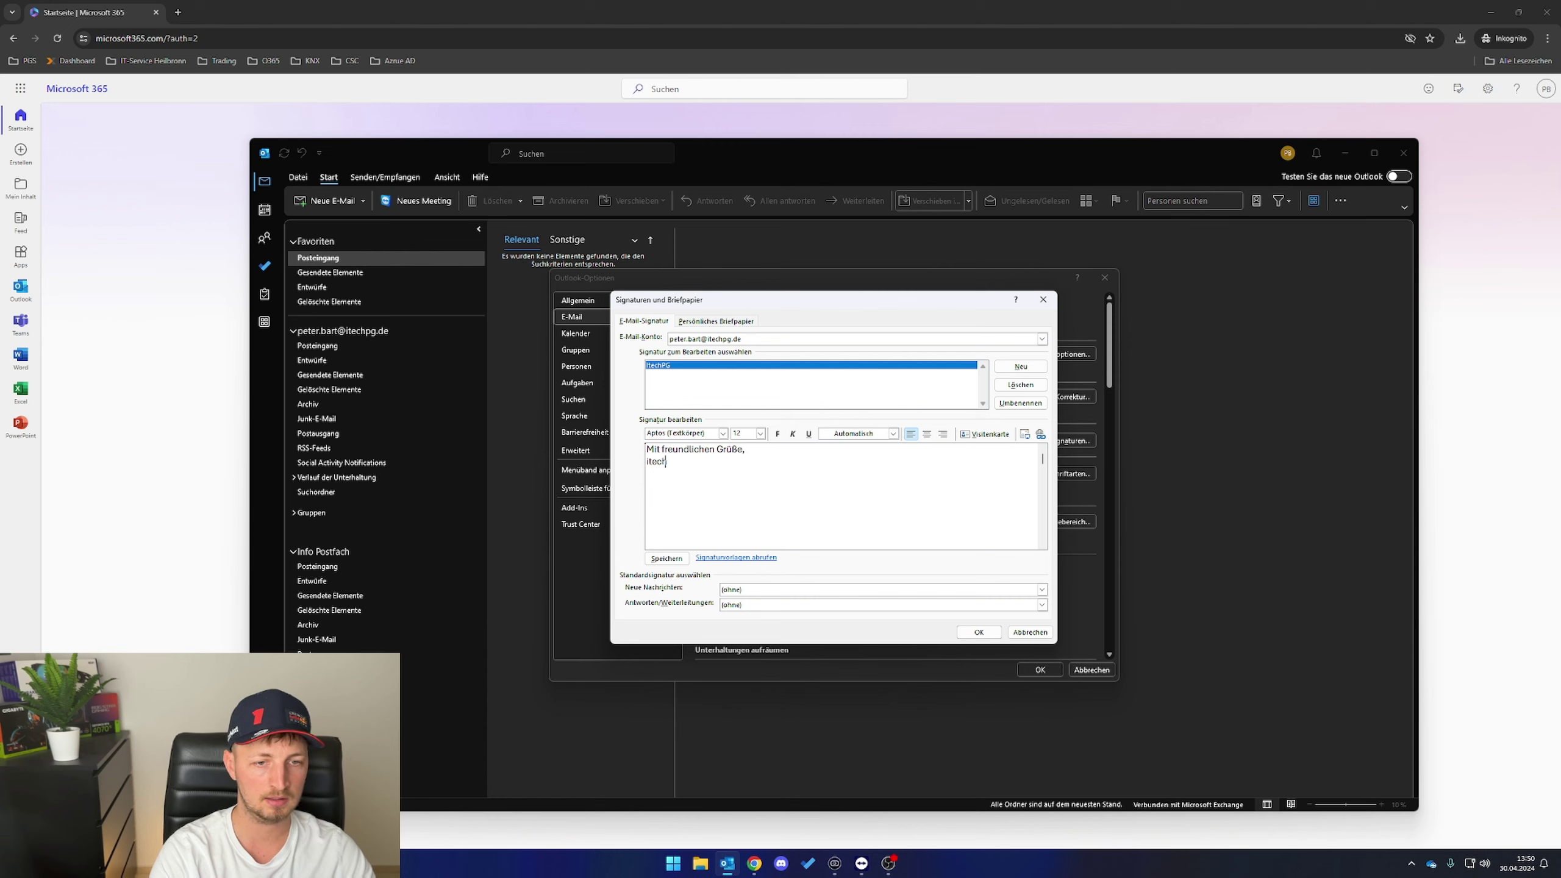
pyautogui.write('PG')
pyautogui.click(667, 558)
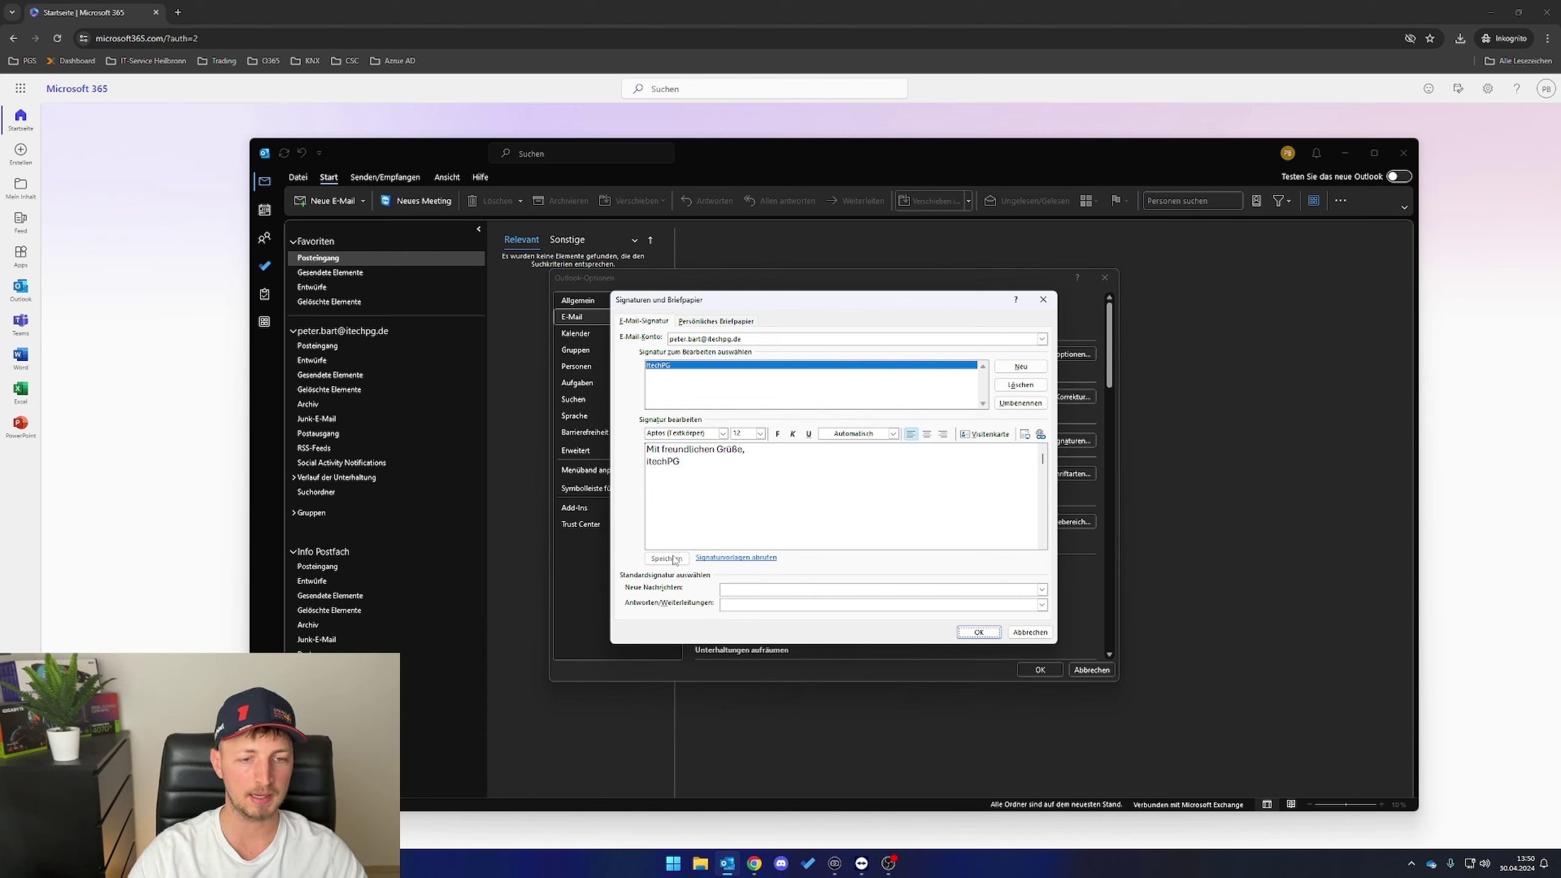
pyautogui.click(752, 589)
# - Make ItechPG the default signature for new messages and for replies/forwards
pyautogui.click(752, 590)
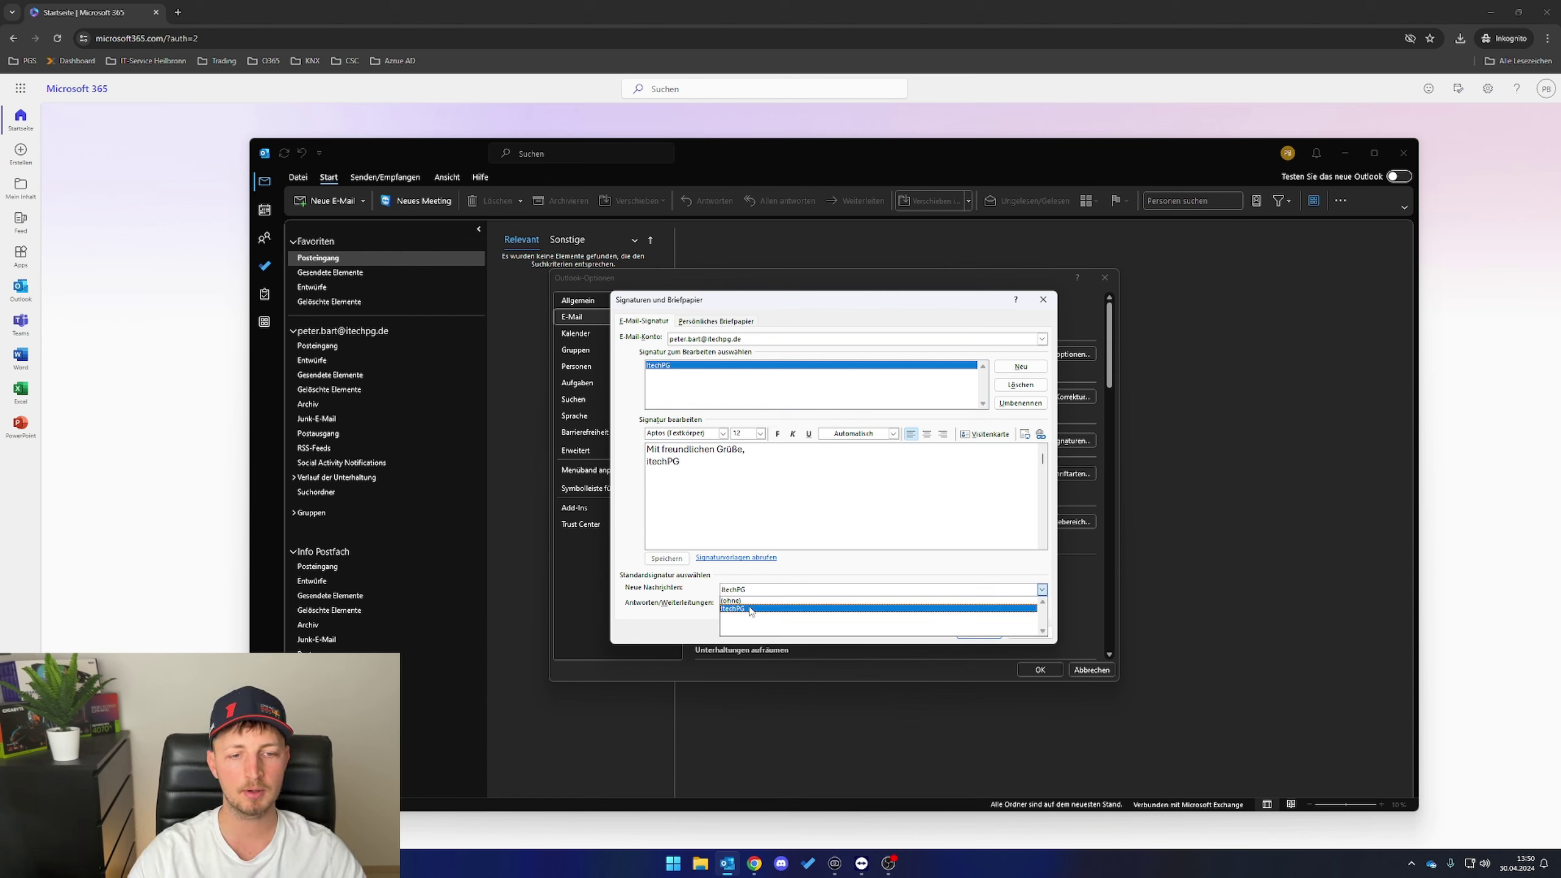
pyautogui.click(749, 609)
pyautogui.click(731, 606)
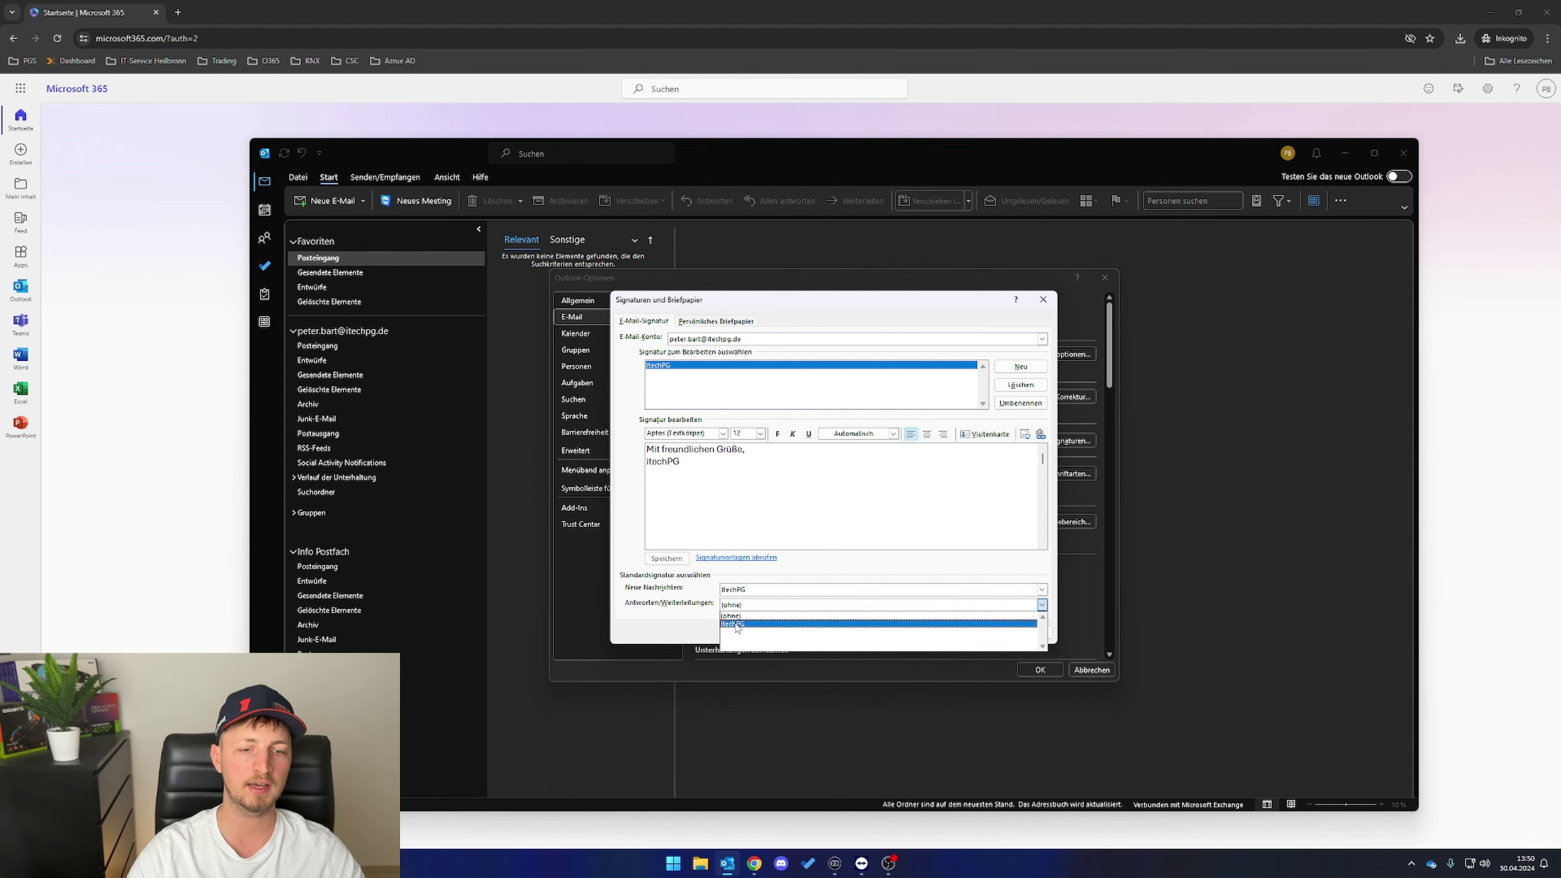
pyautogui.click(737, 625)
pyautogui.click(977, 632)
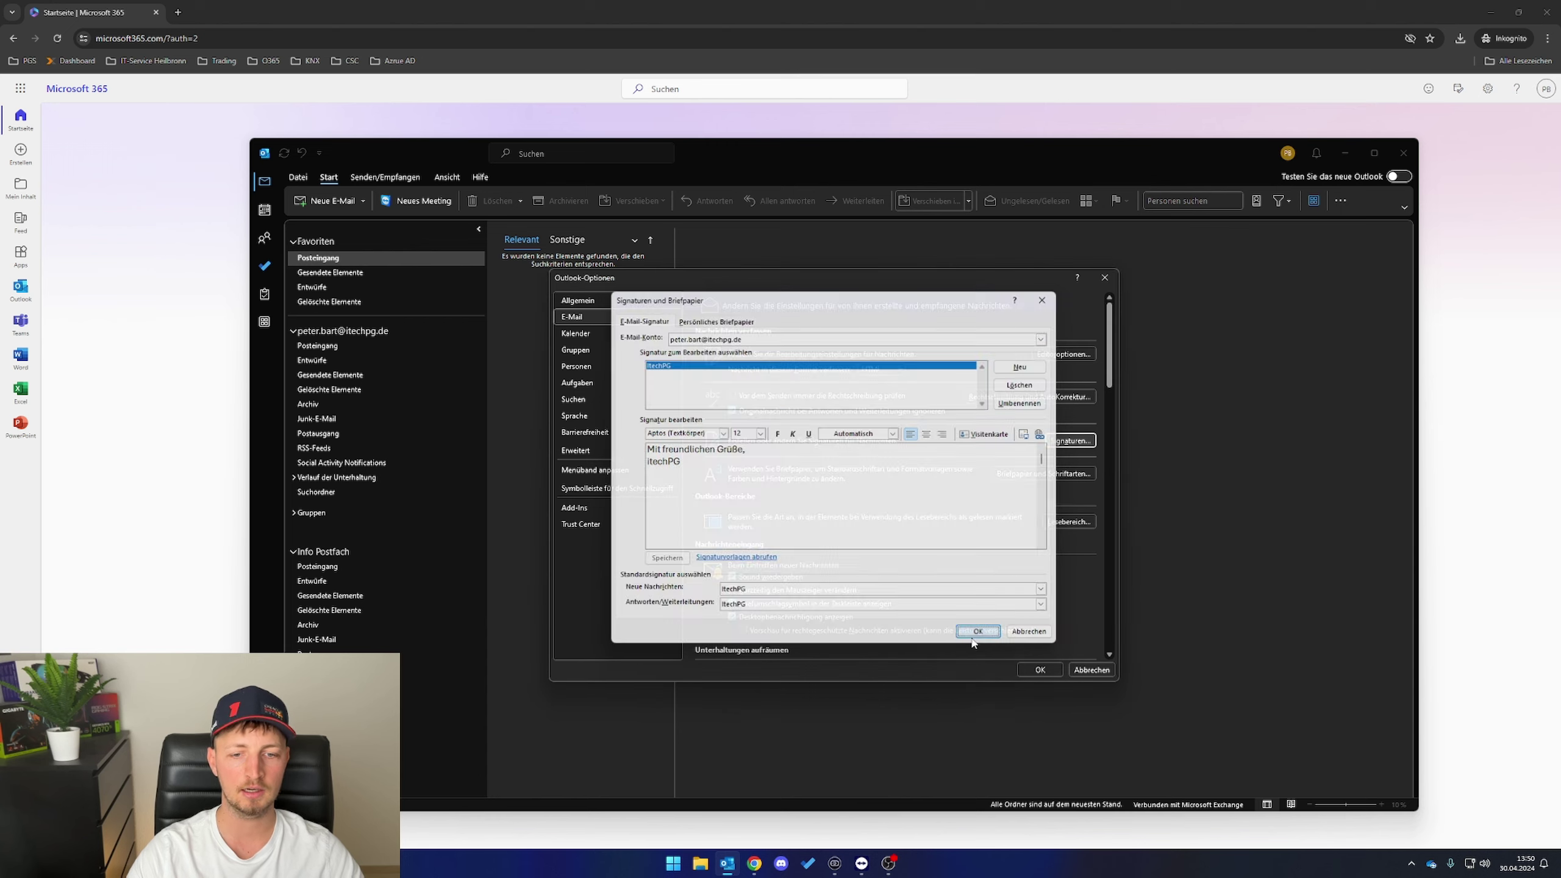
pyautogui.click(1035, 670)
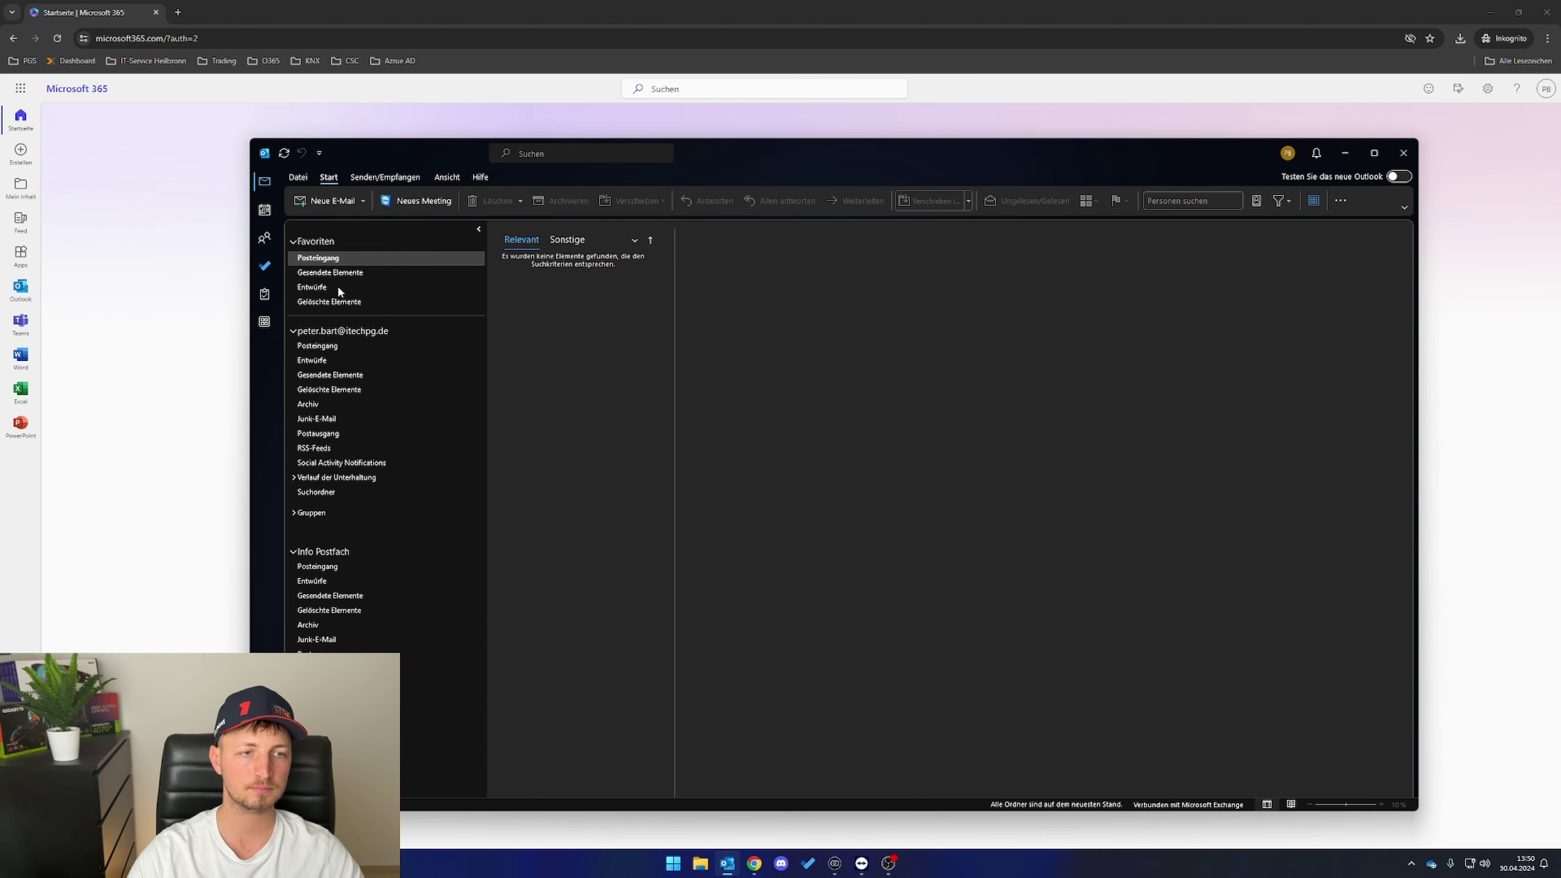
# - Start a new message from the work inbox and check the auto-inserted signature
pyautogui.click(329, 351)
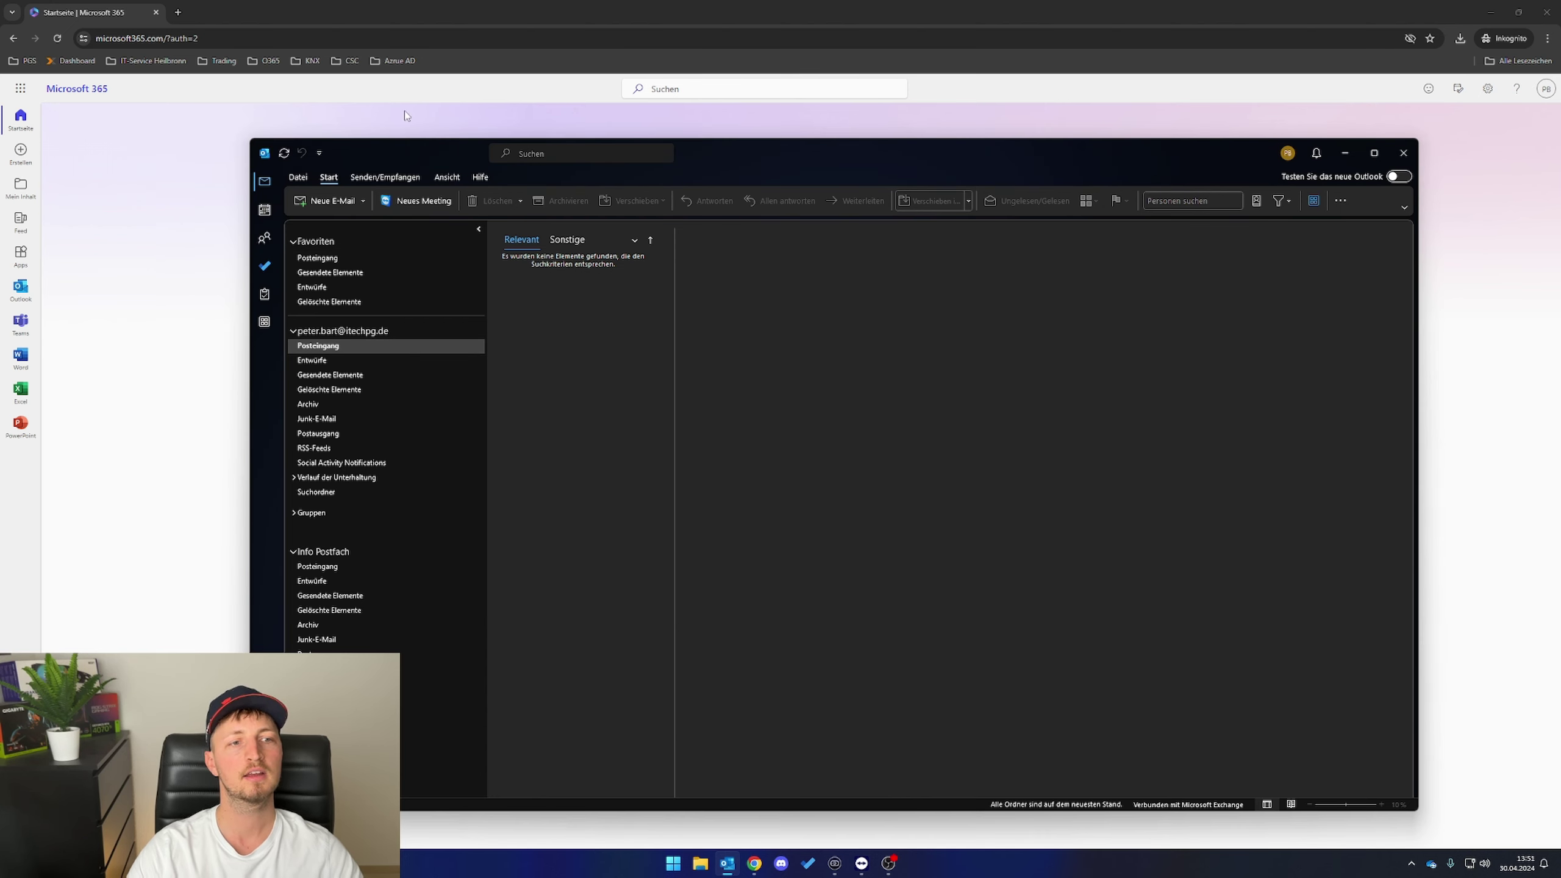
pyautogui.click(305, 202)
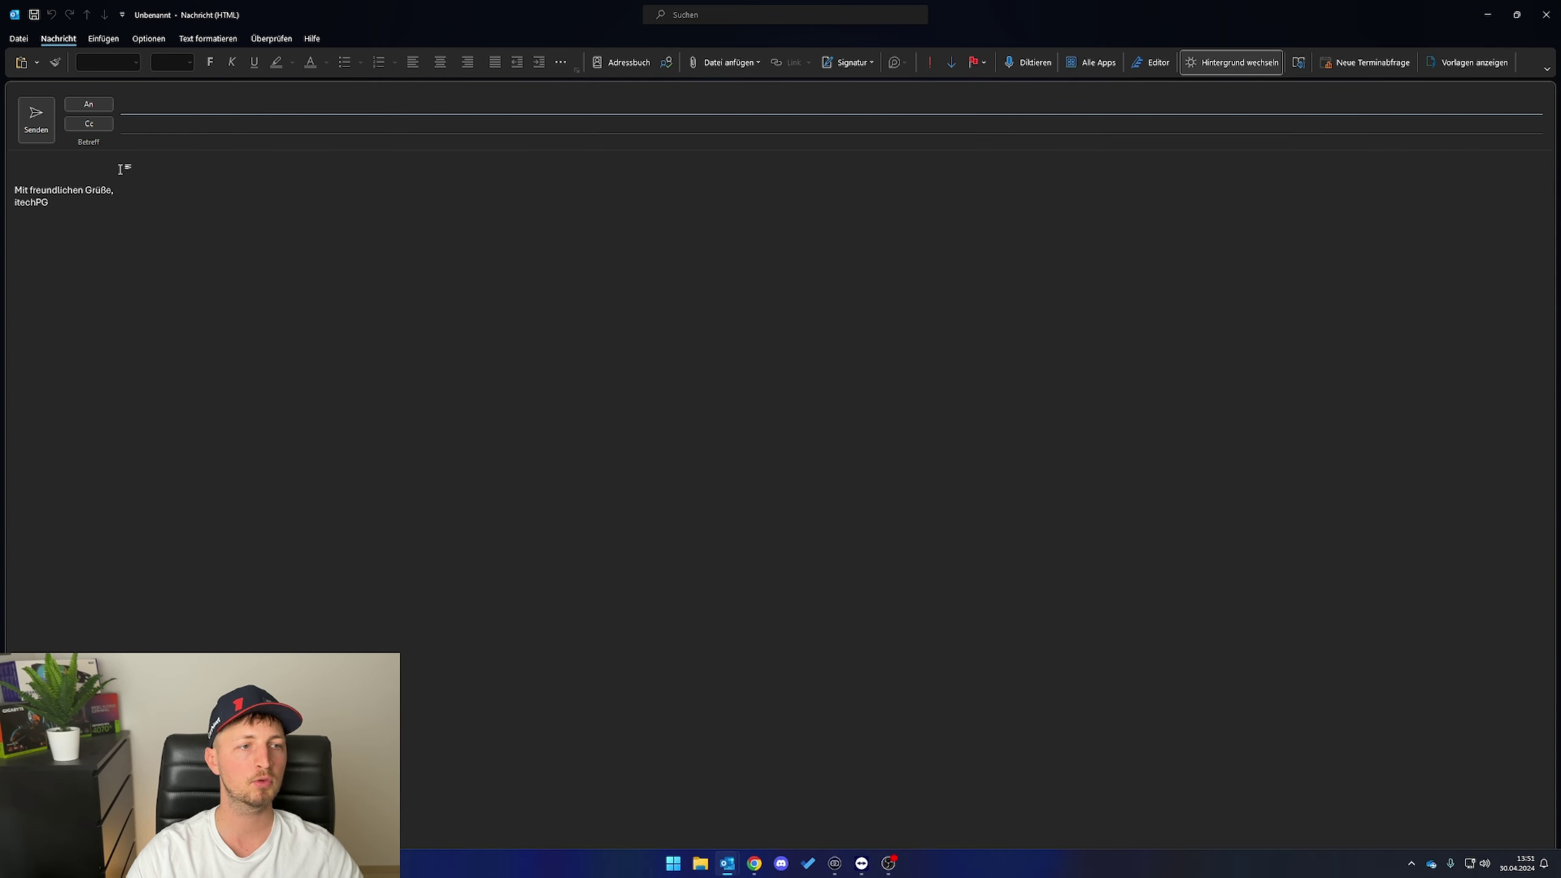
pyautogui.tripleClick(28, 198)
pyautogui.click(268, 226)
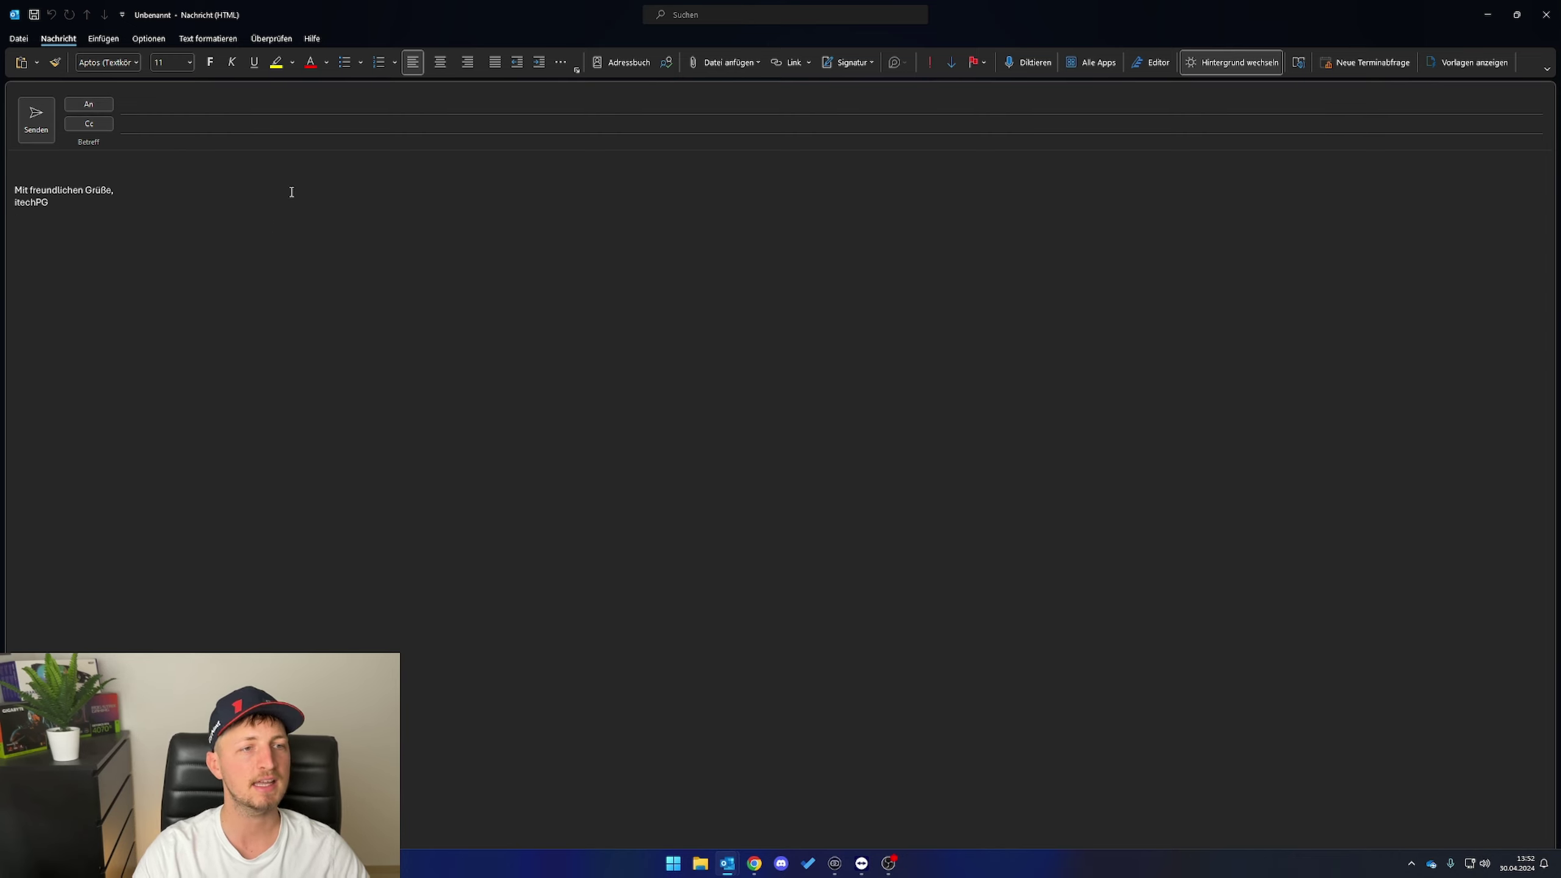
# - Show the Von (sender) field in the new message via the message options
pyautogui.click(159, 44)
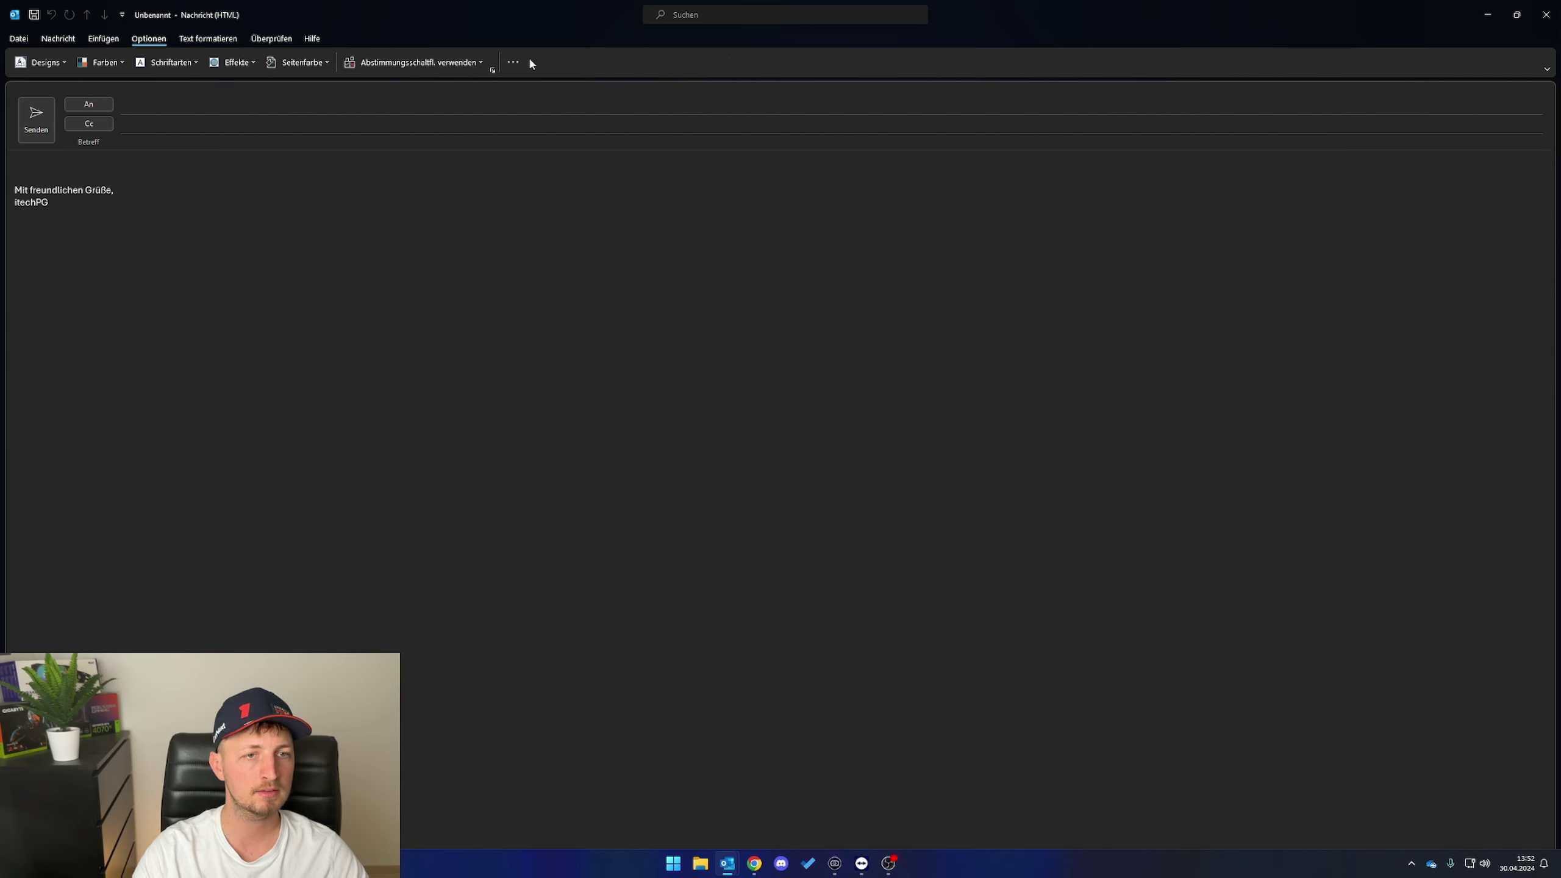
pyautogui.click(514, 62)
pyautogui.click(552, 118)
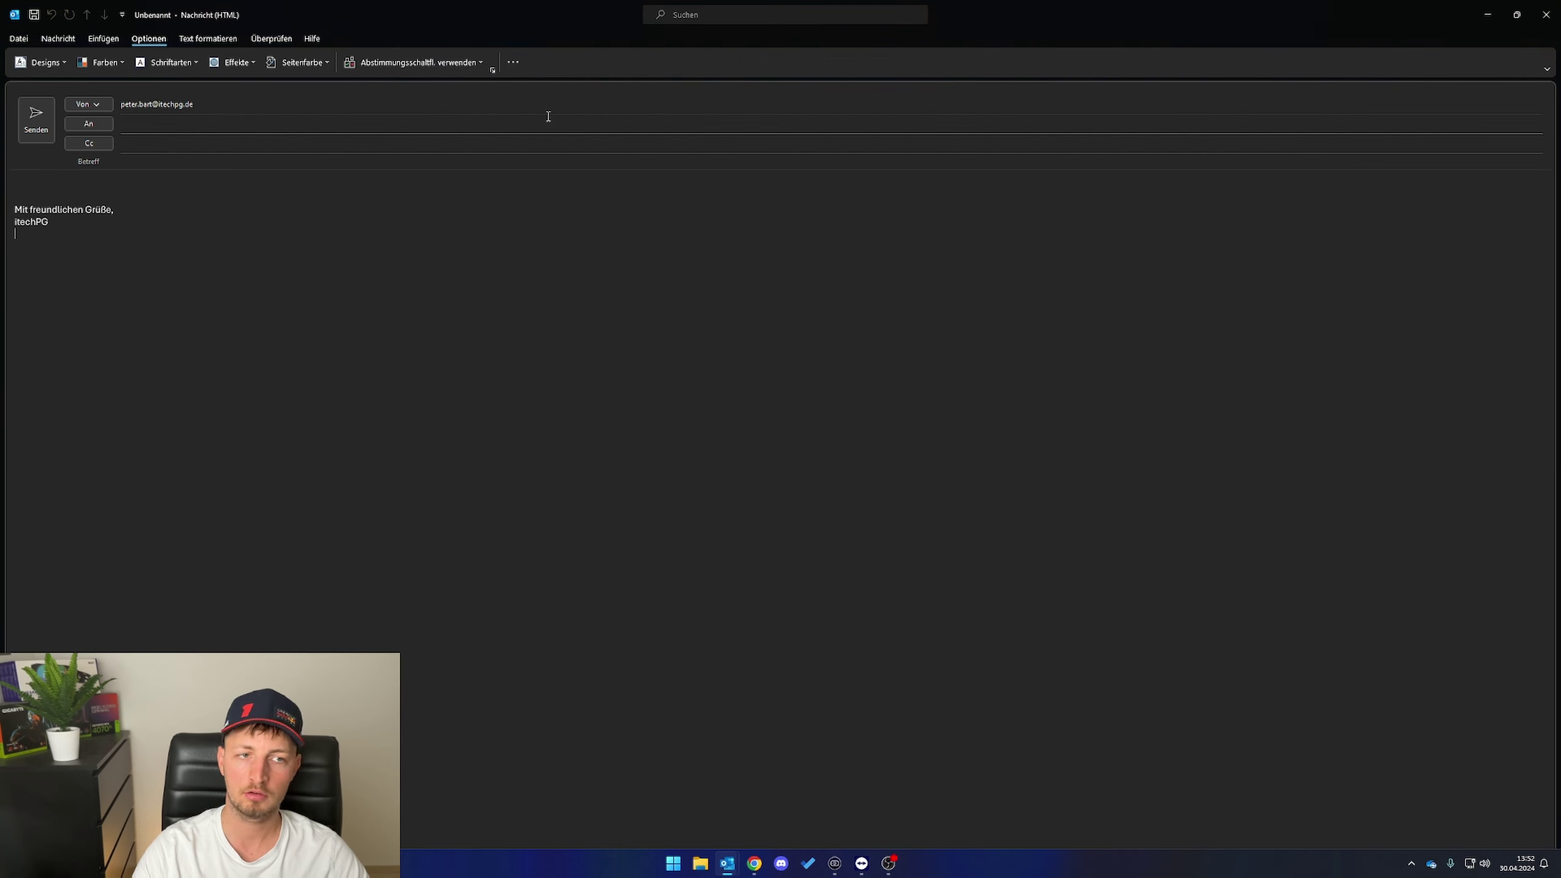
pyautogui.click(92, 104)
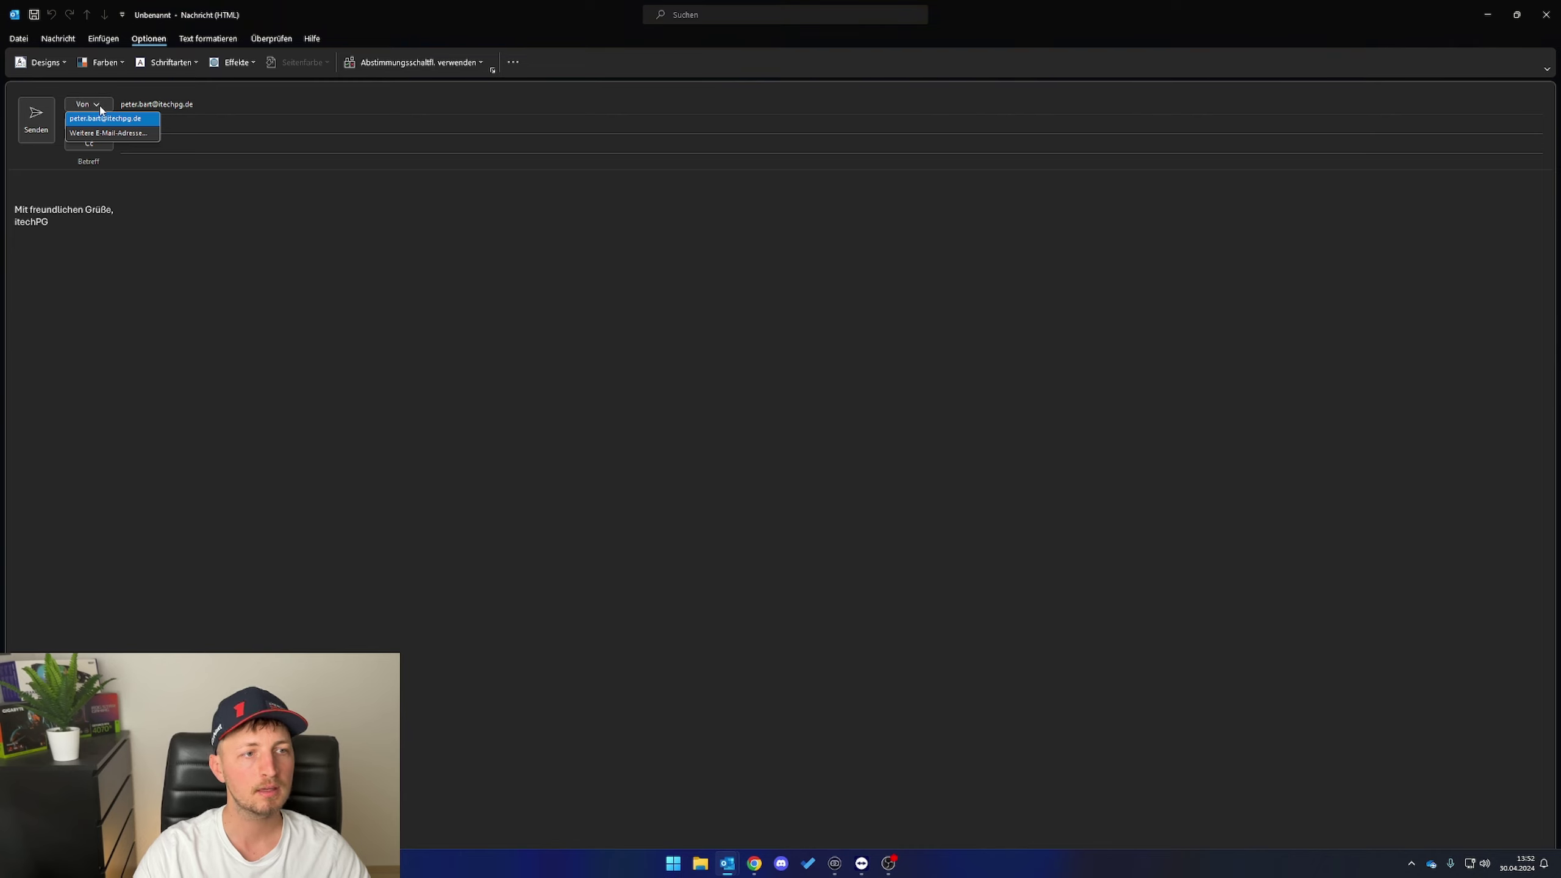
pyautogui.press('Escape')
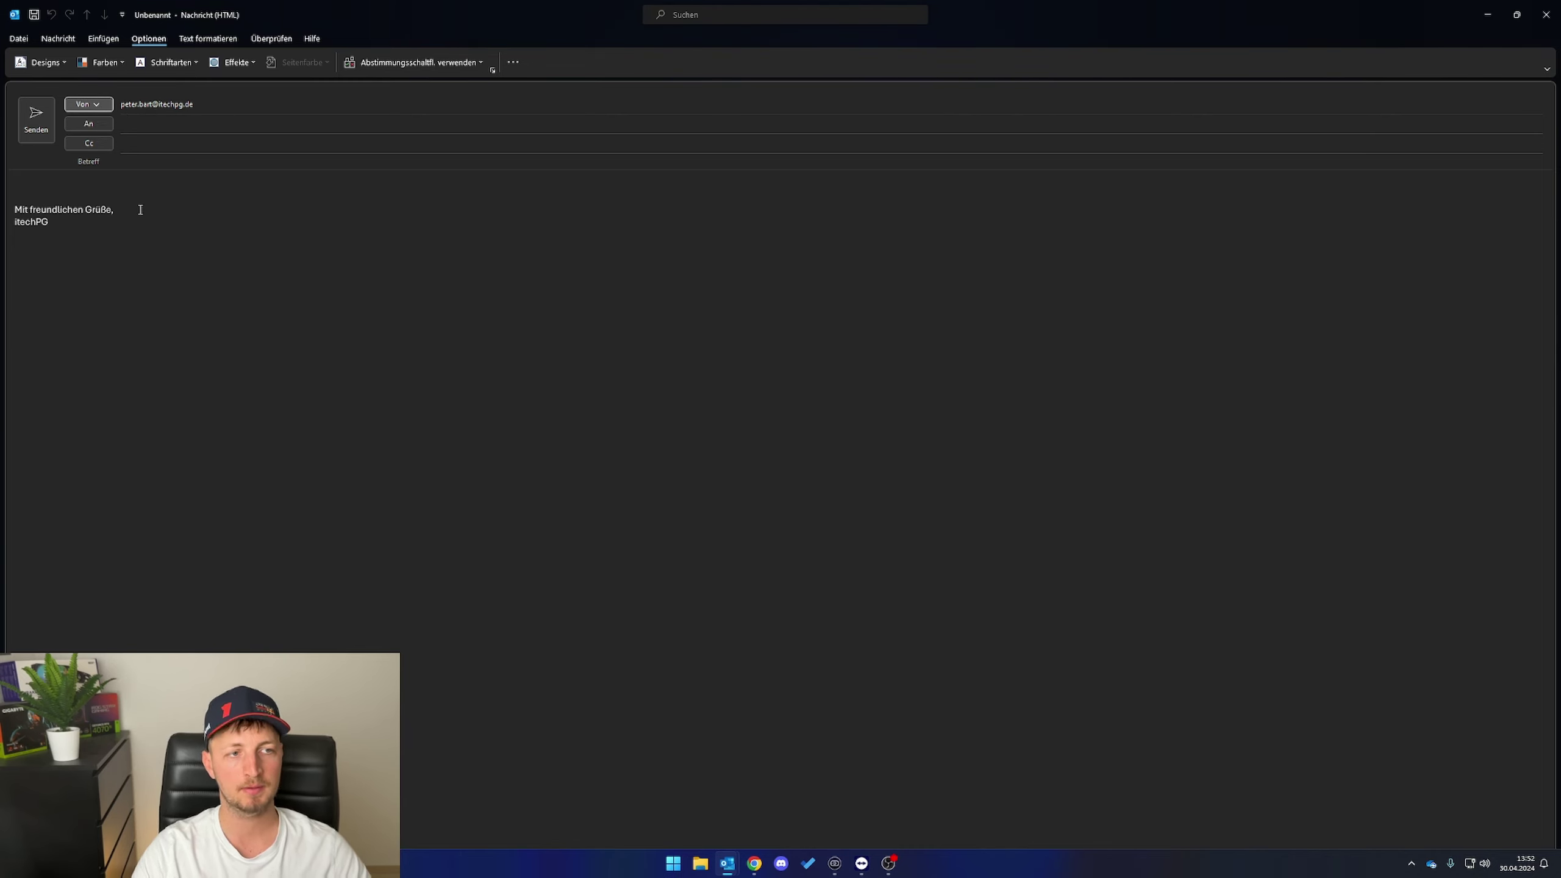
# - Set the sender to the shared info address via Weitere E-Mail-Adresse
pyautogui.moveTo(124, 218); pyautogui.dragTo(4, 214)
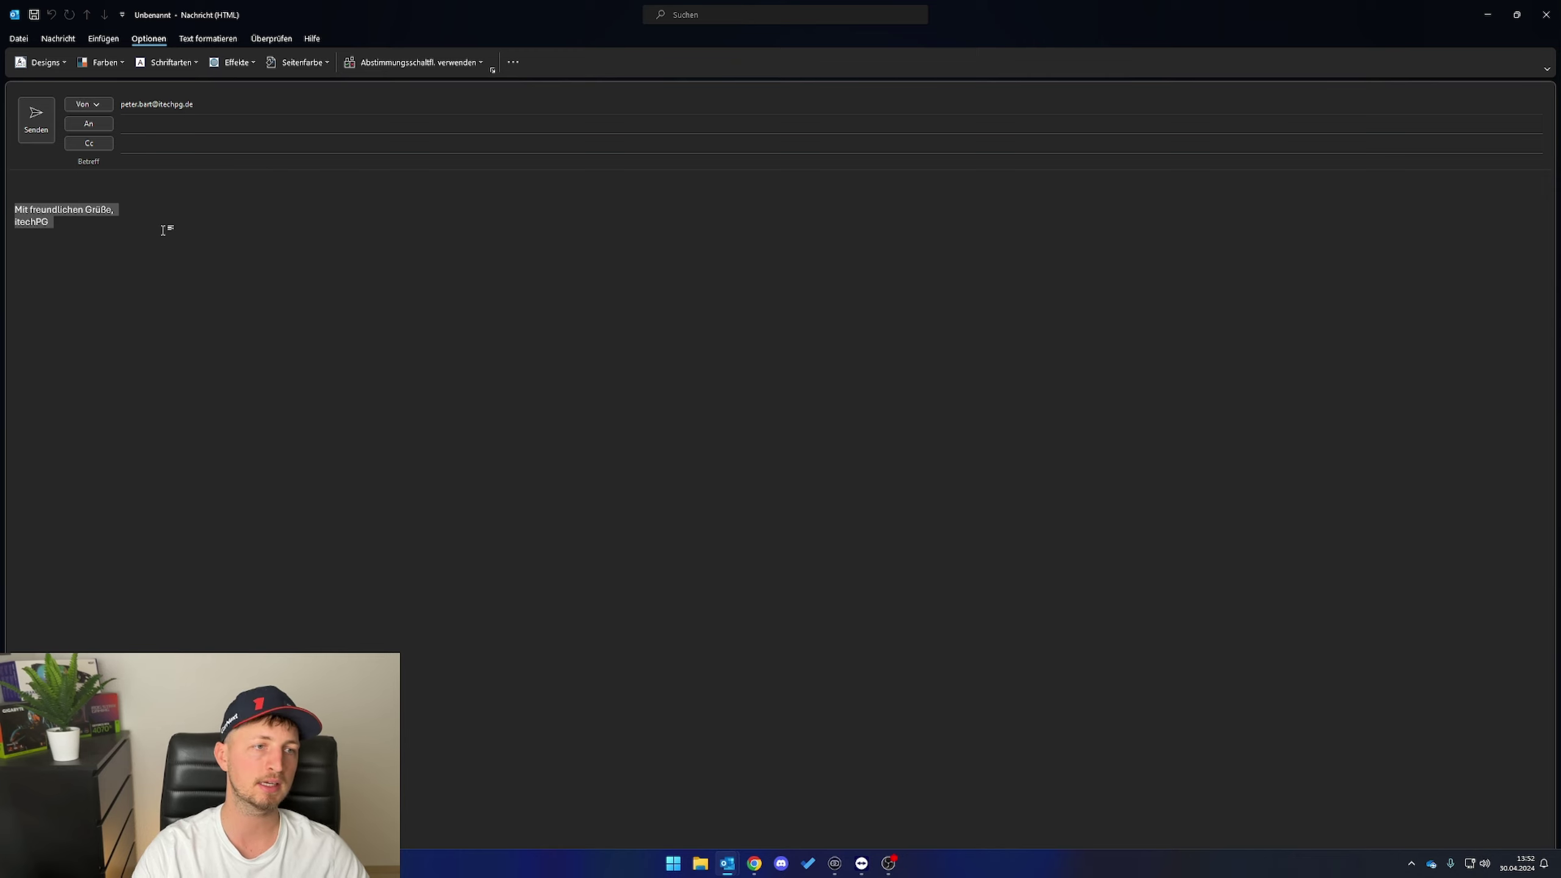
pyautogui.click(100, 105)
pyautogui.click(100, 105)
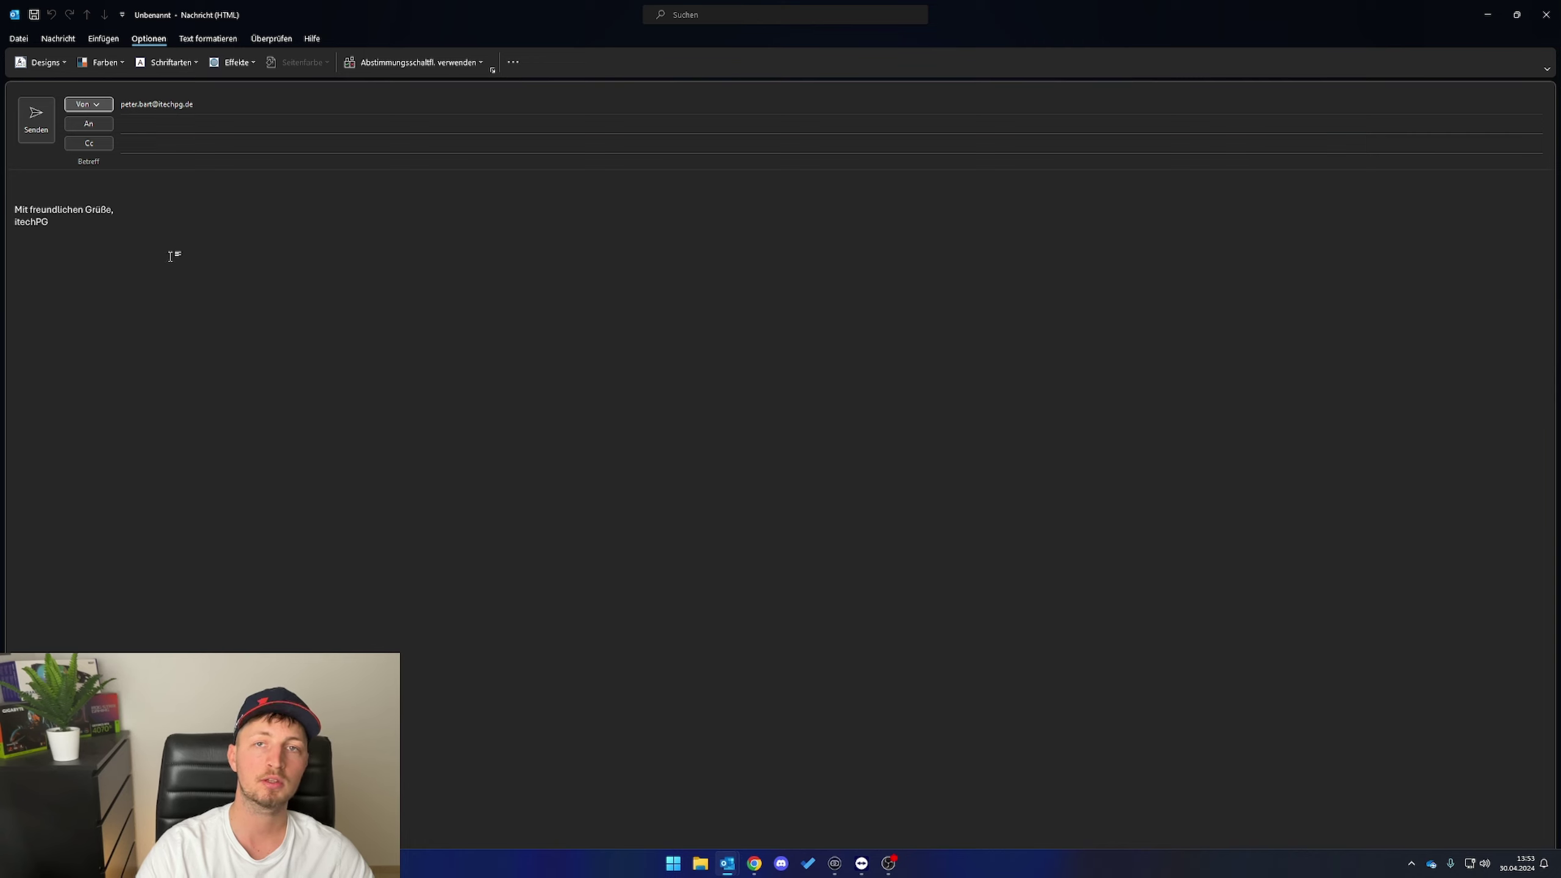
pyautogui.click(97, 105)
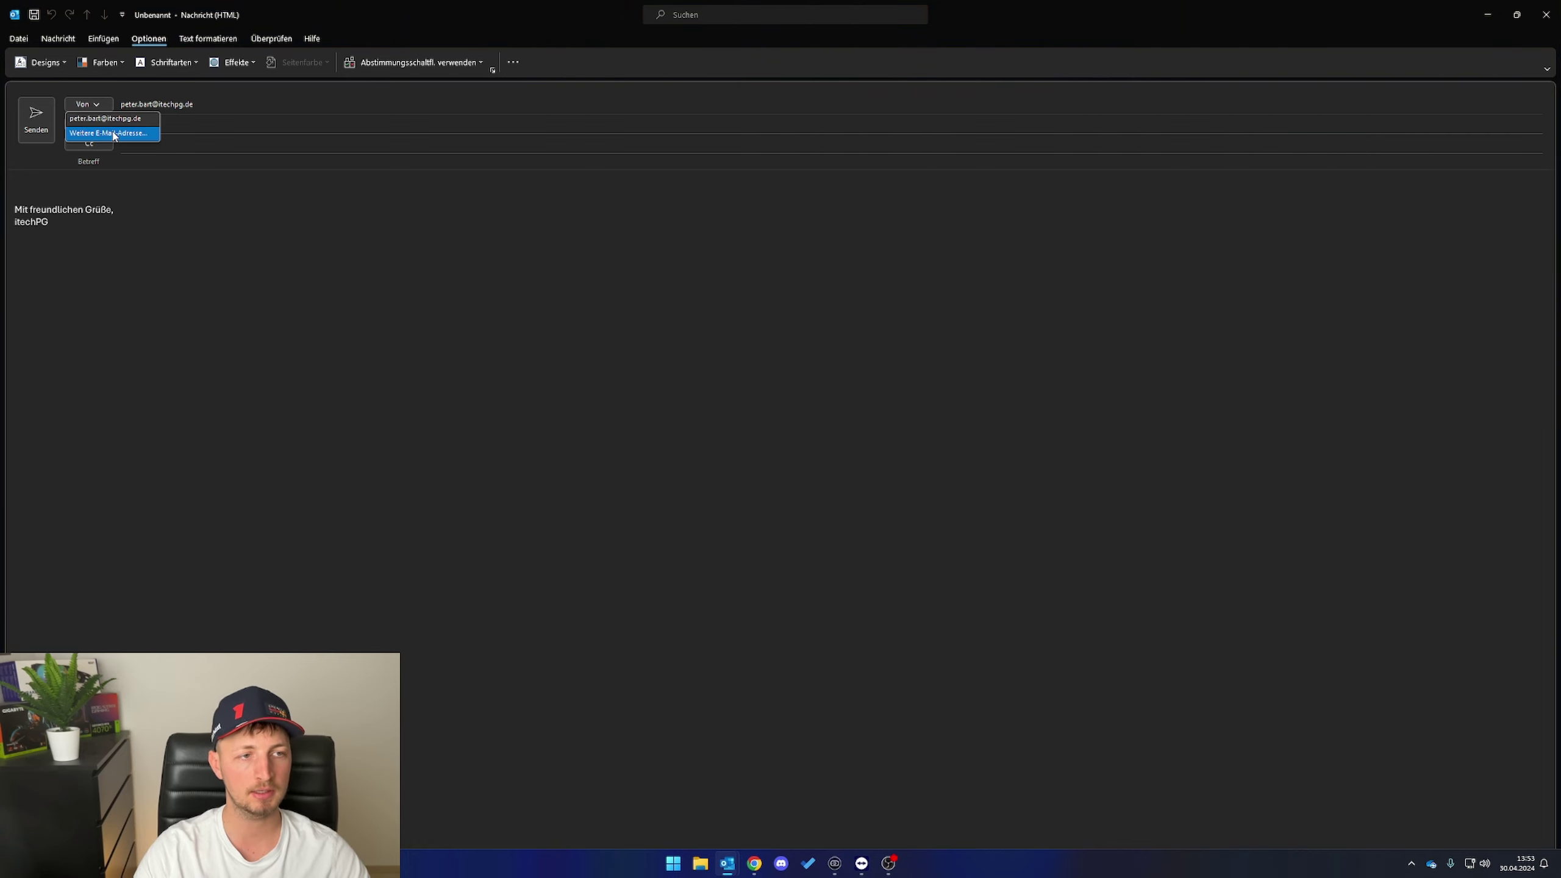
pyautogui.click(114, 134)
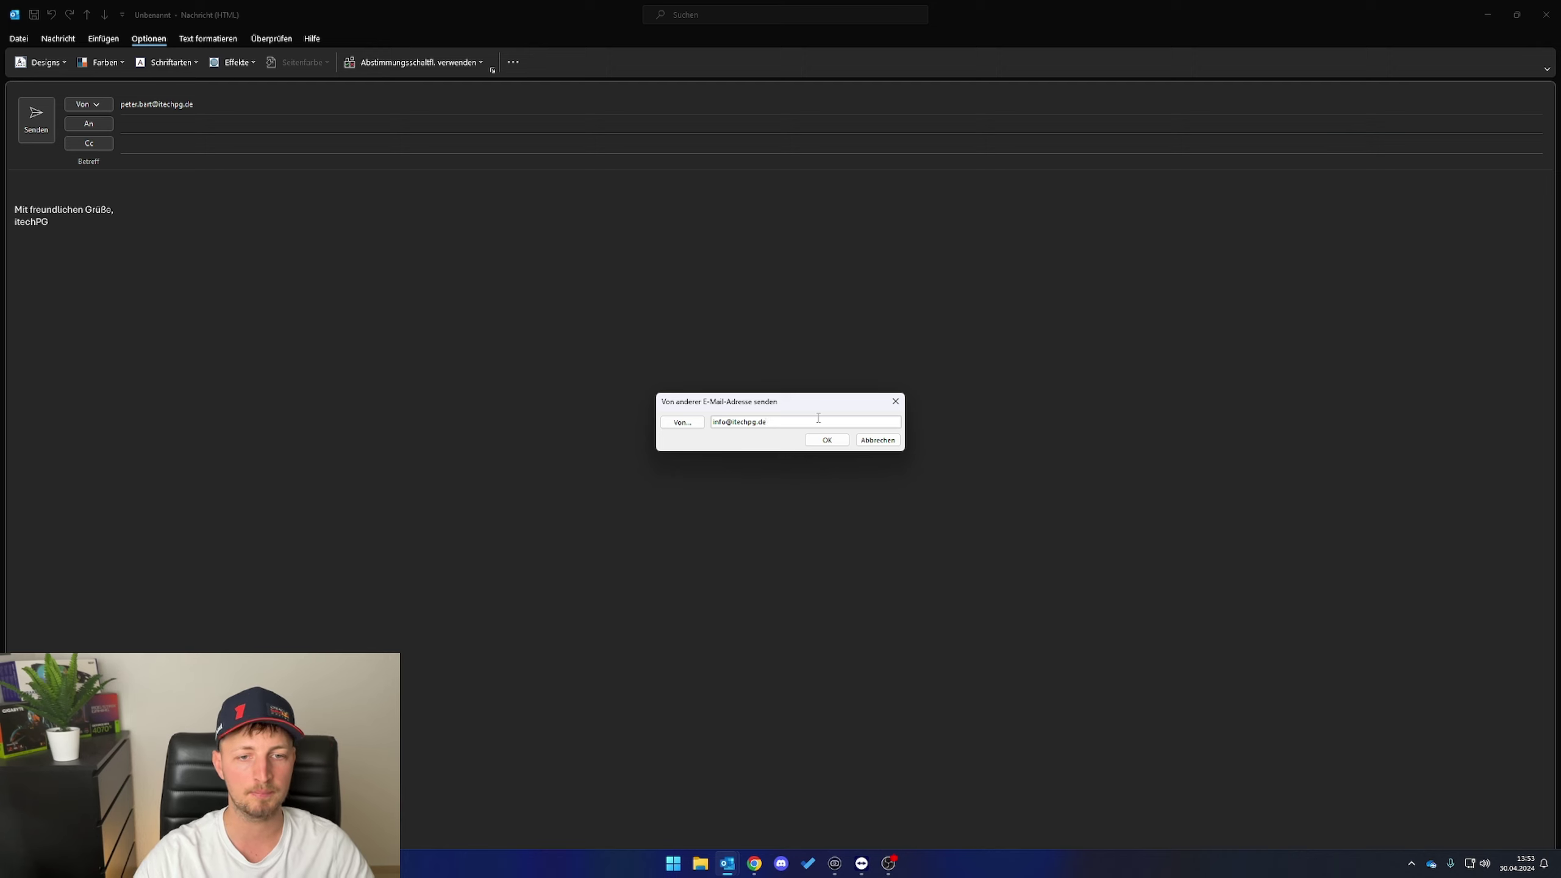
pyautogui.click(827, 440)
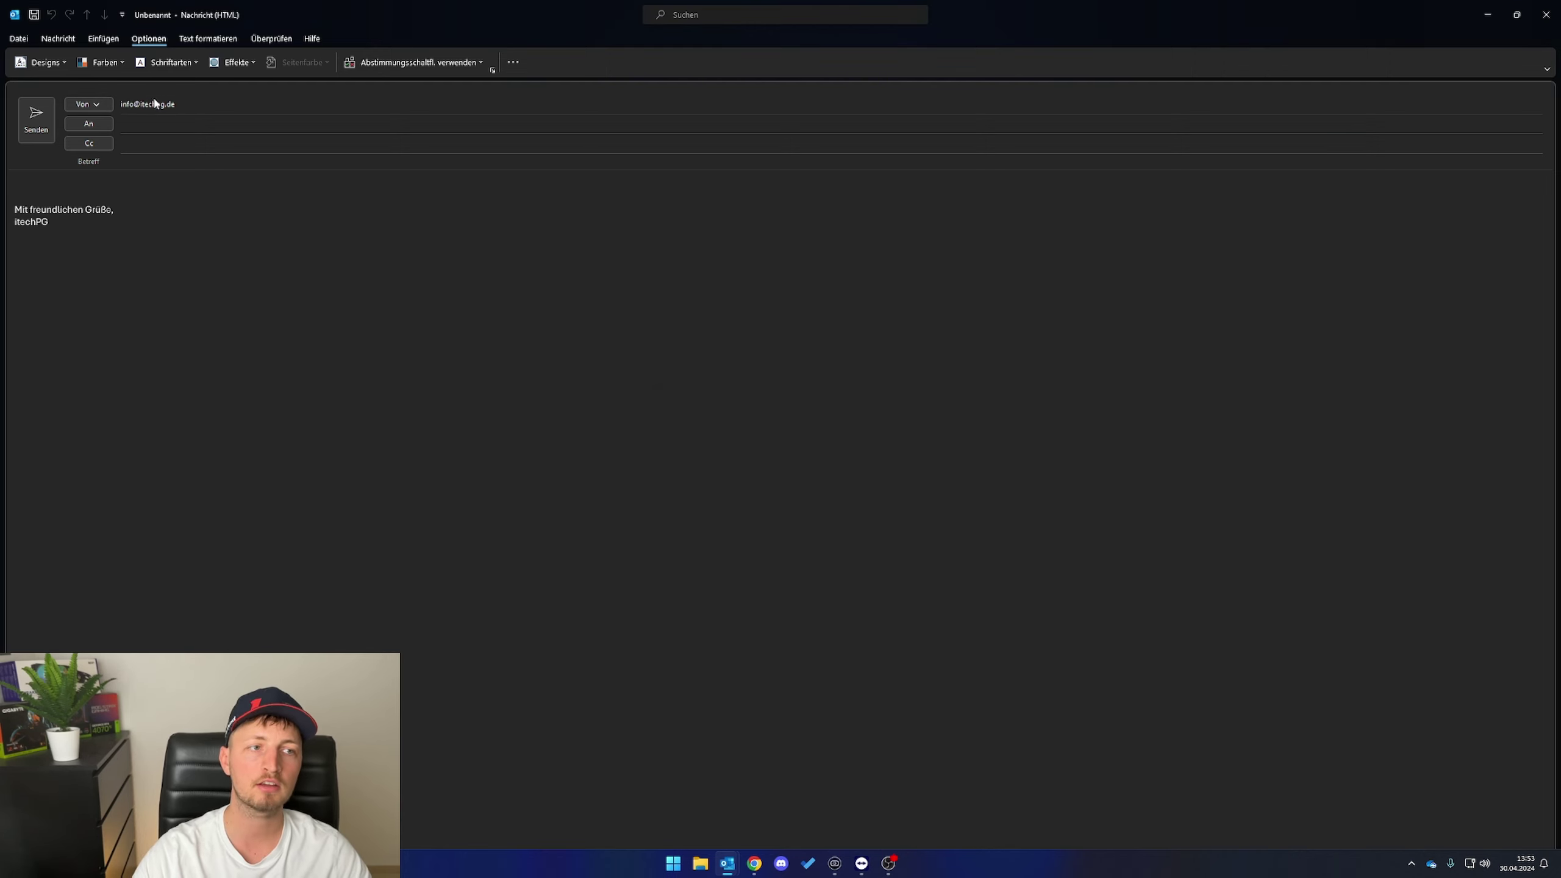
# - Recheck the signature in the message body and close the draft
pyautogui.click(308, 200)
pyautogui.moveTo(227, 233); pyautogui.dragTo(36, 196)
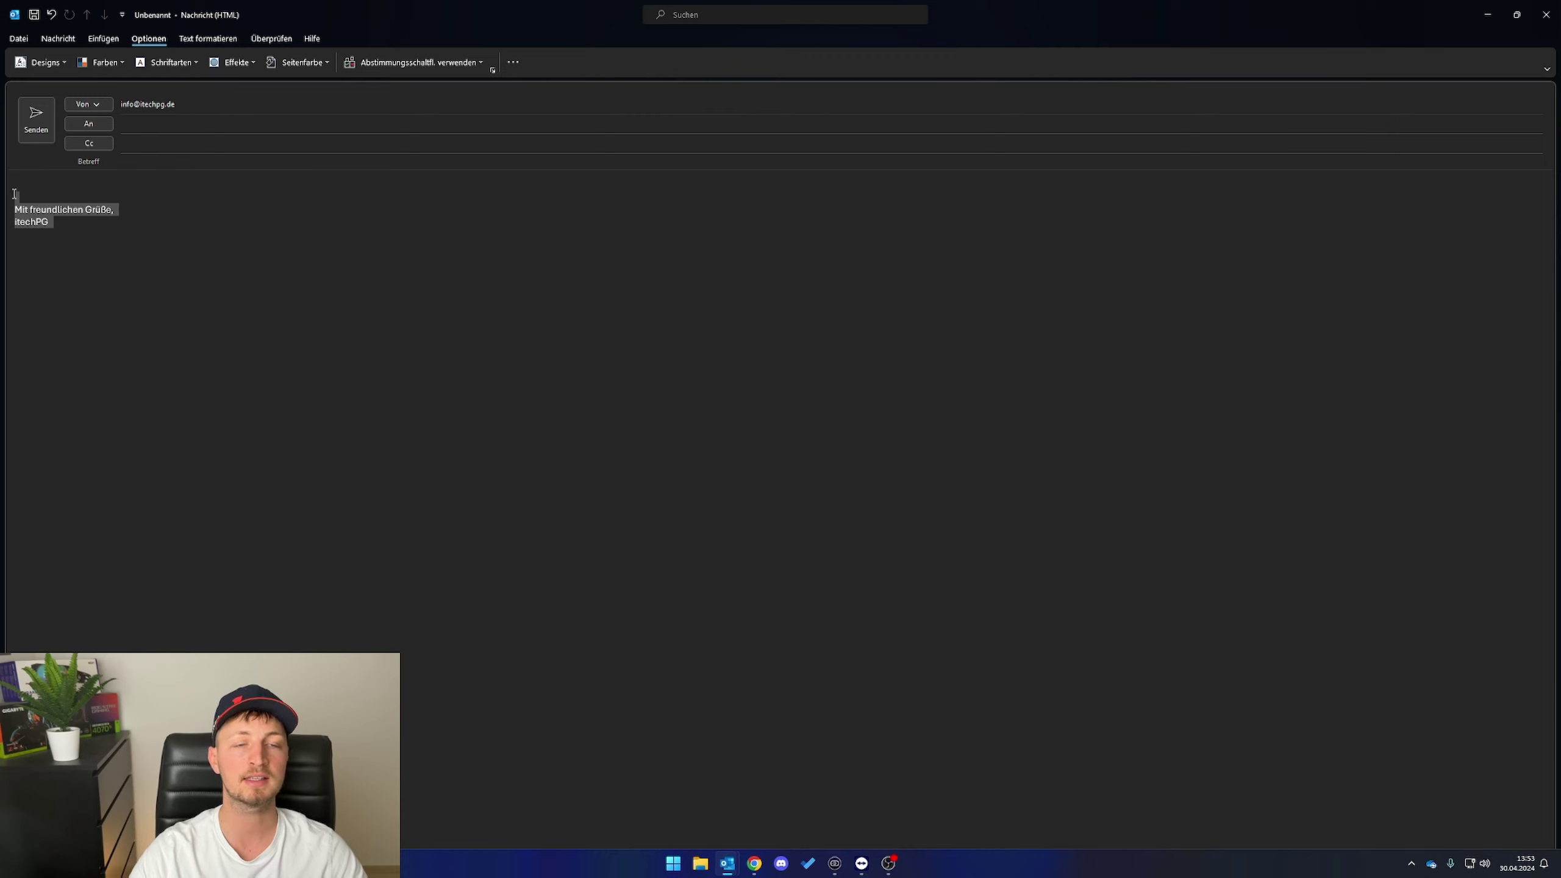
pyautogui.click(240, 218)
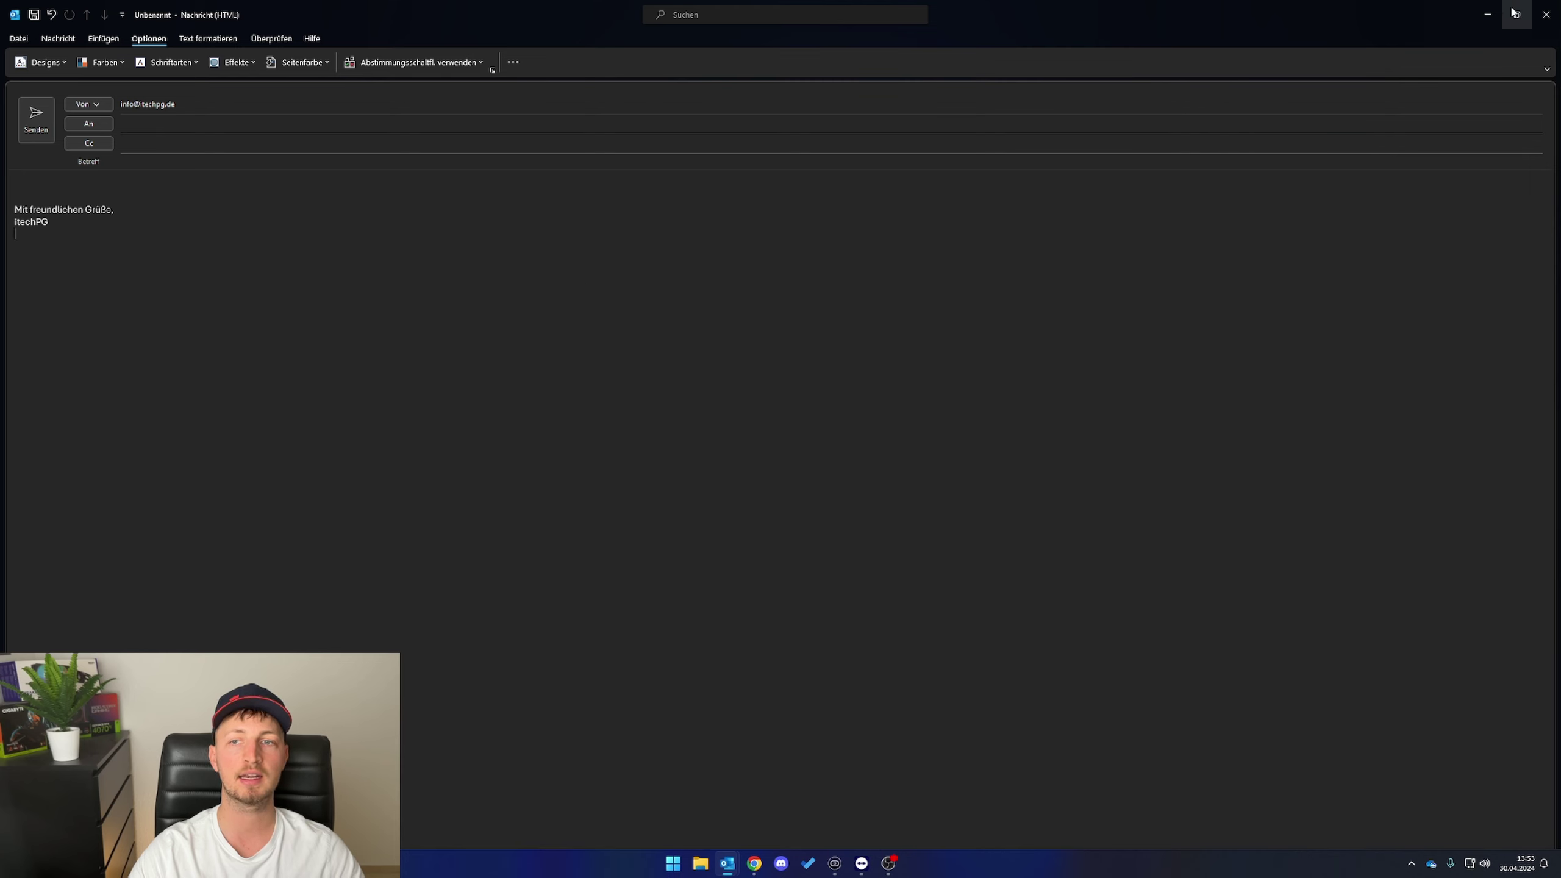
pyautogui.click(1546, 14)
# - Discard the draft without saving and open the Datei account information page
pyautogui.click(788, 464)
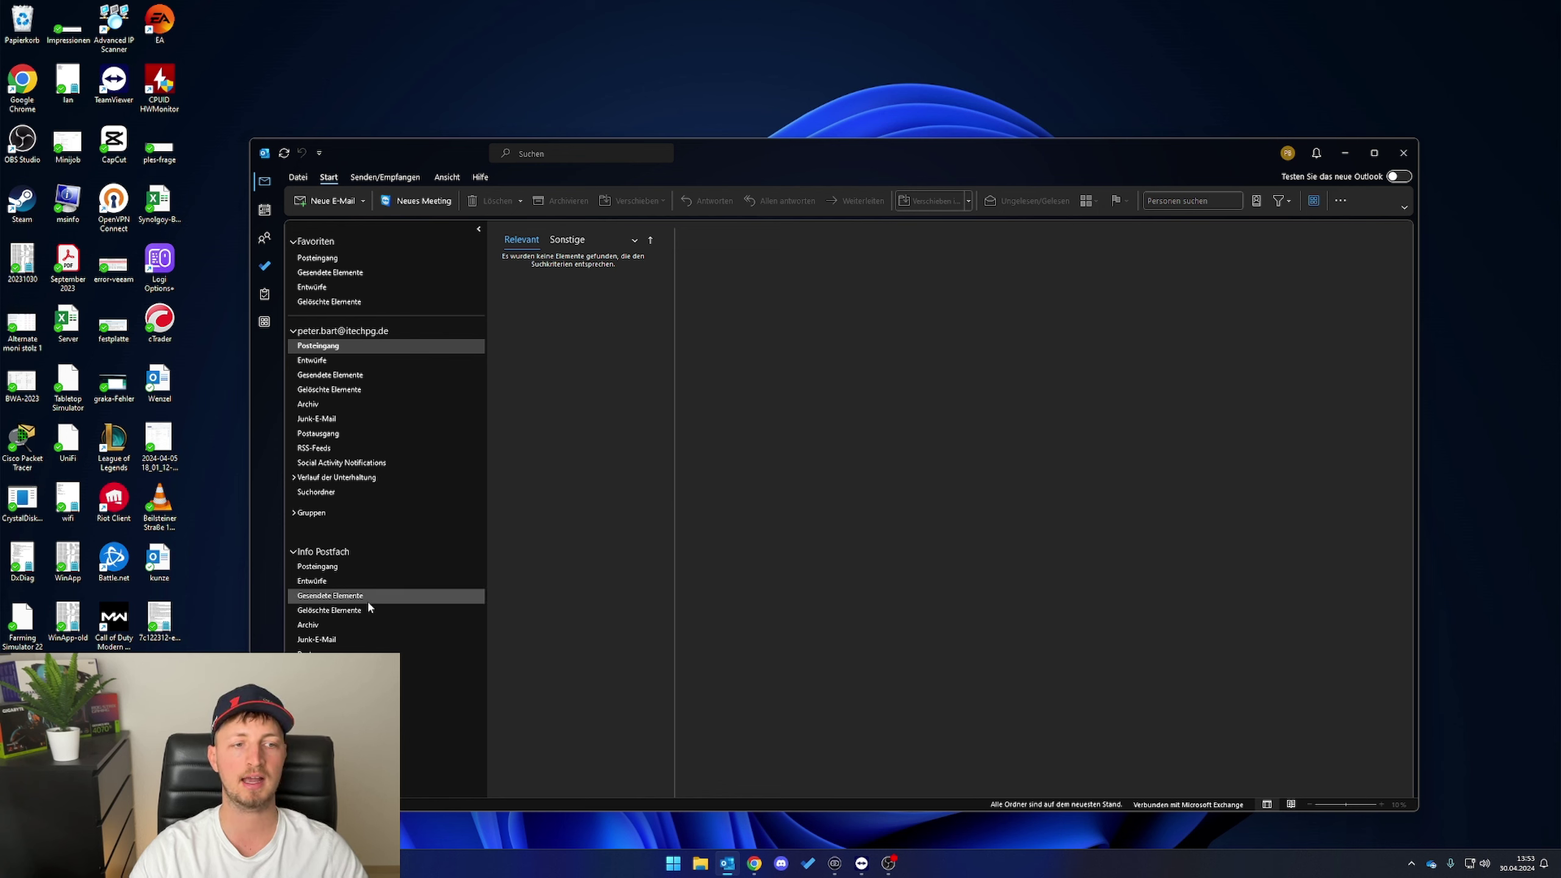
pyautogui.click(294, 345)
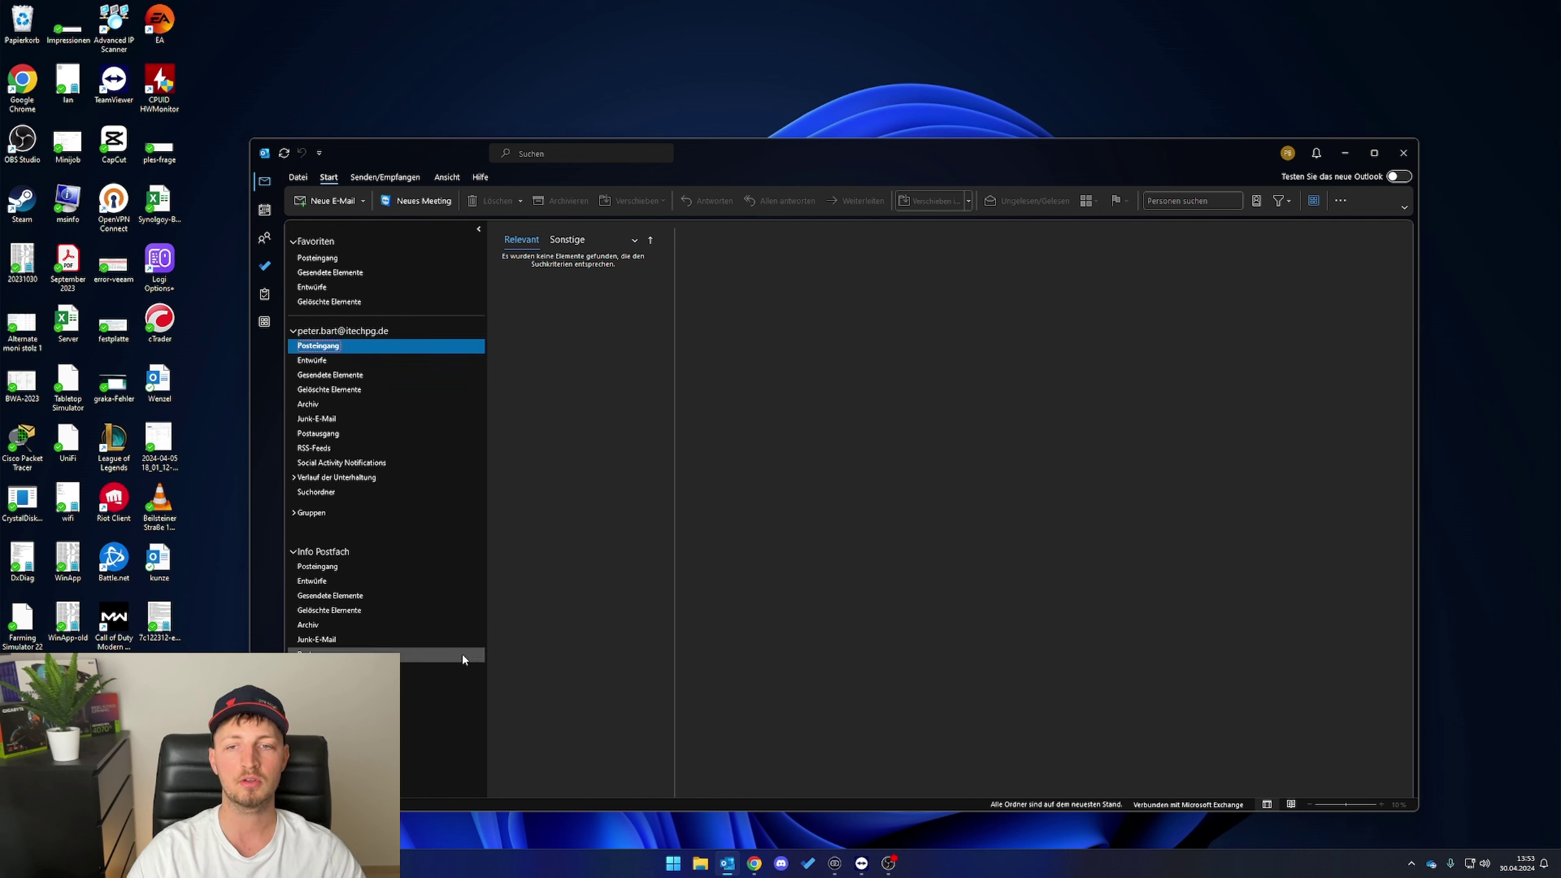
pyautogui.click(297, 177)
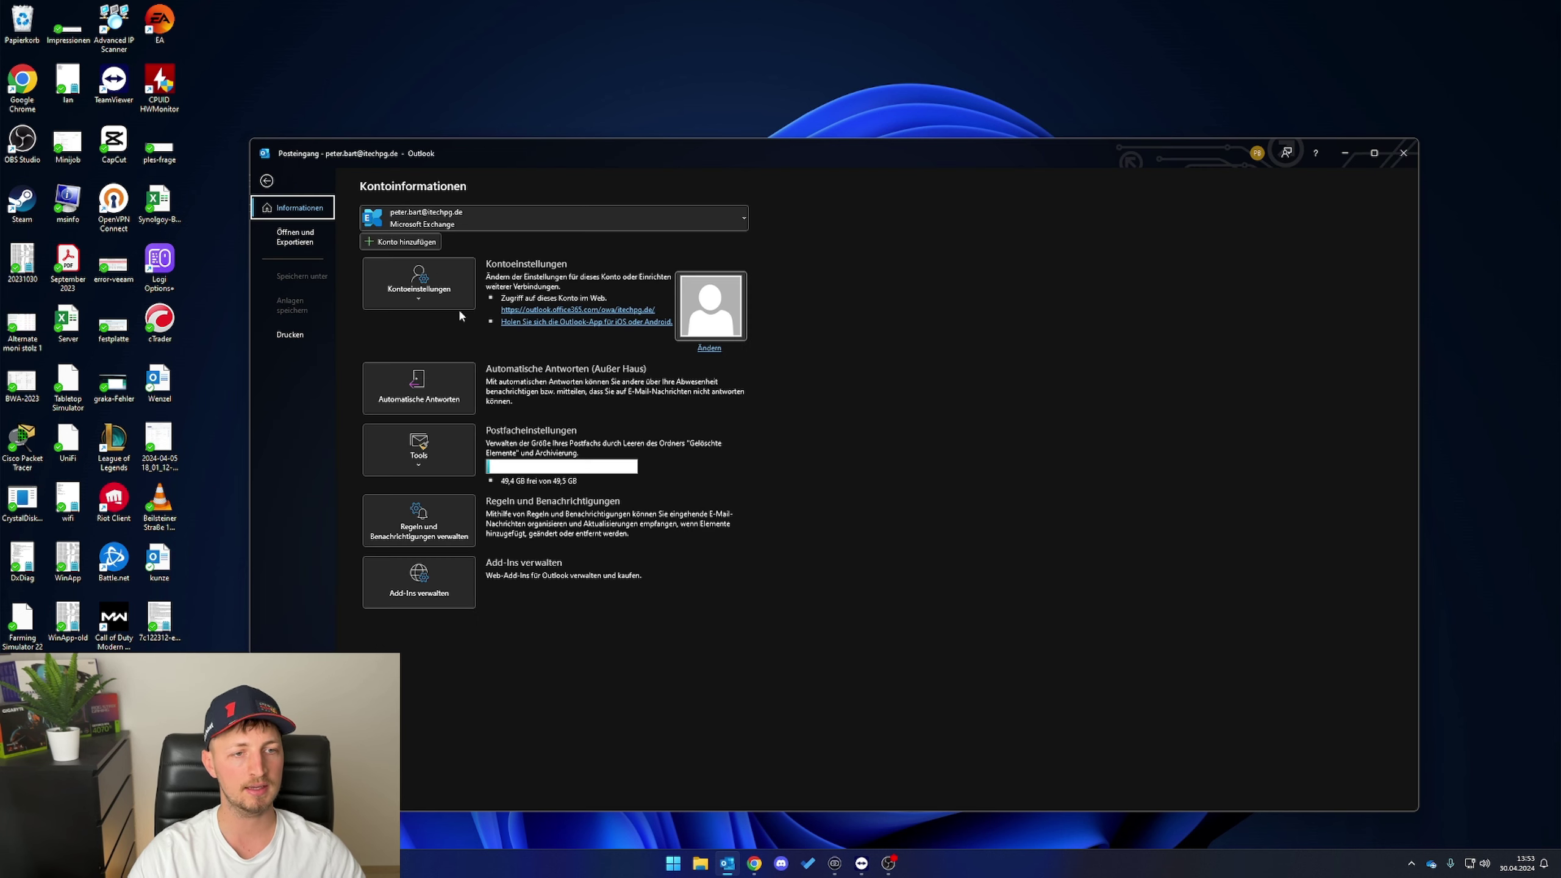
# - Add the rechnung invoices mailbox as a new account with its password
pyautogui.click(417, 242)
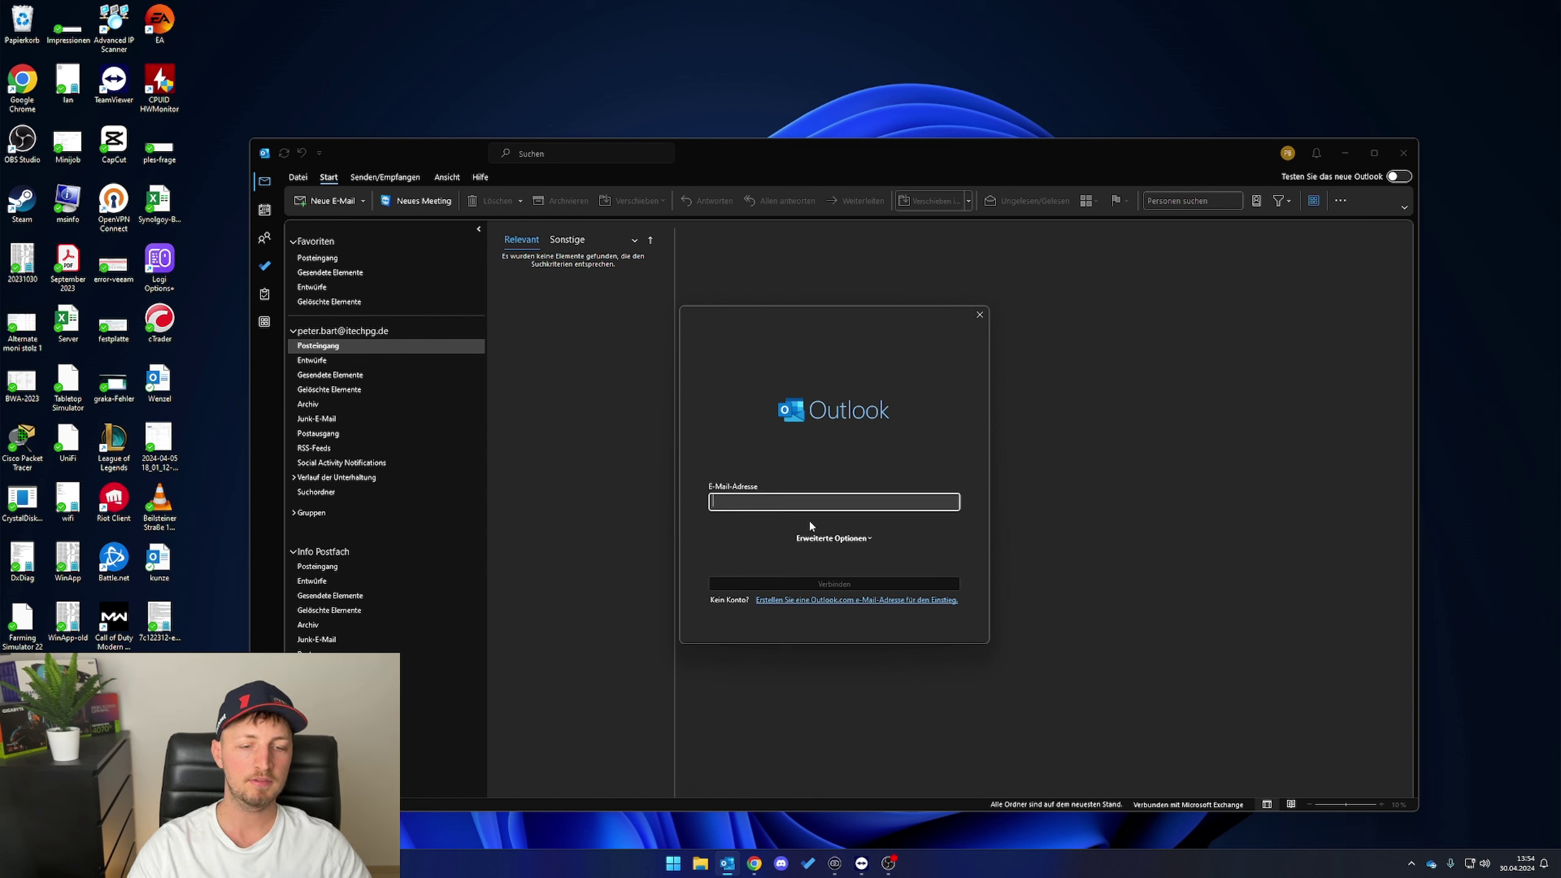
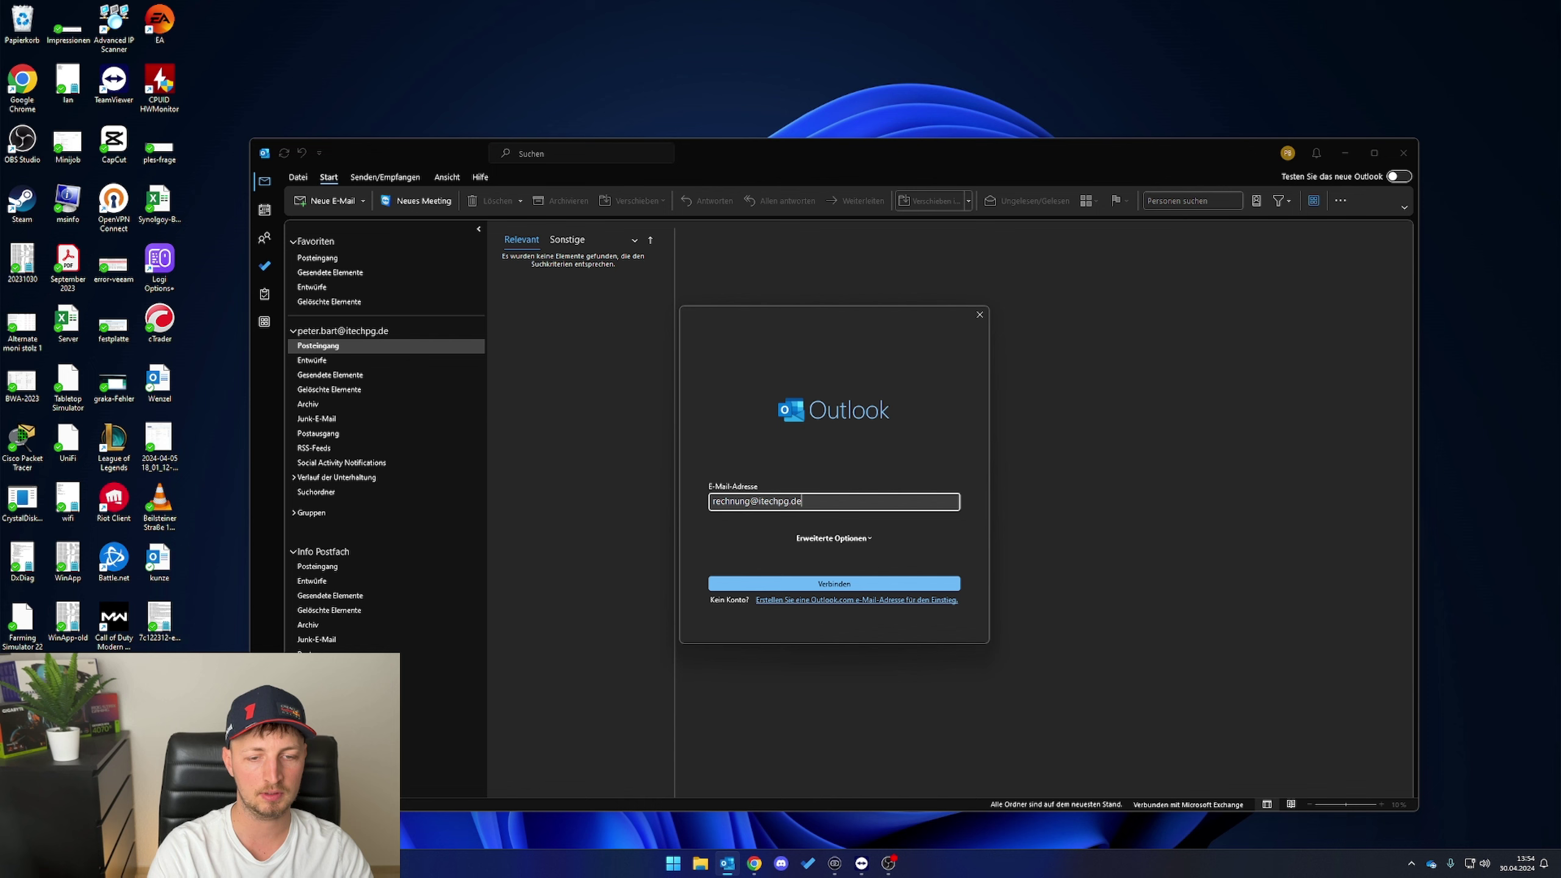
pyautogui.press('Return')
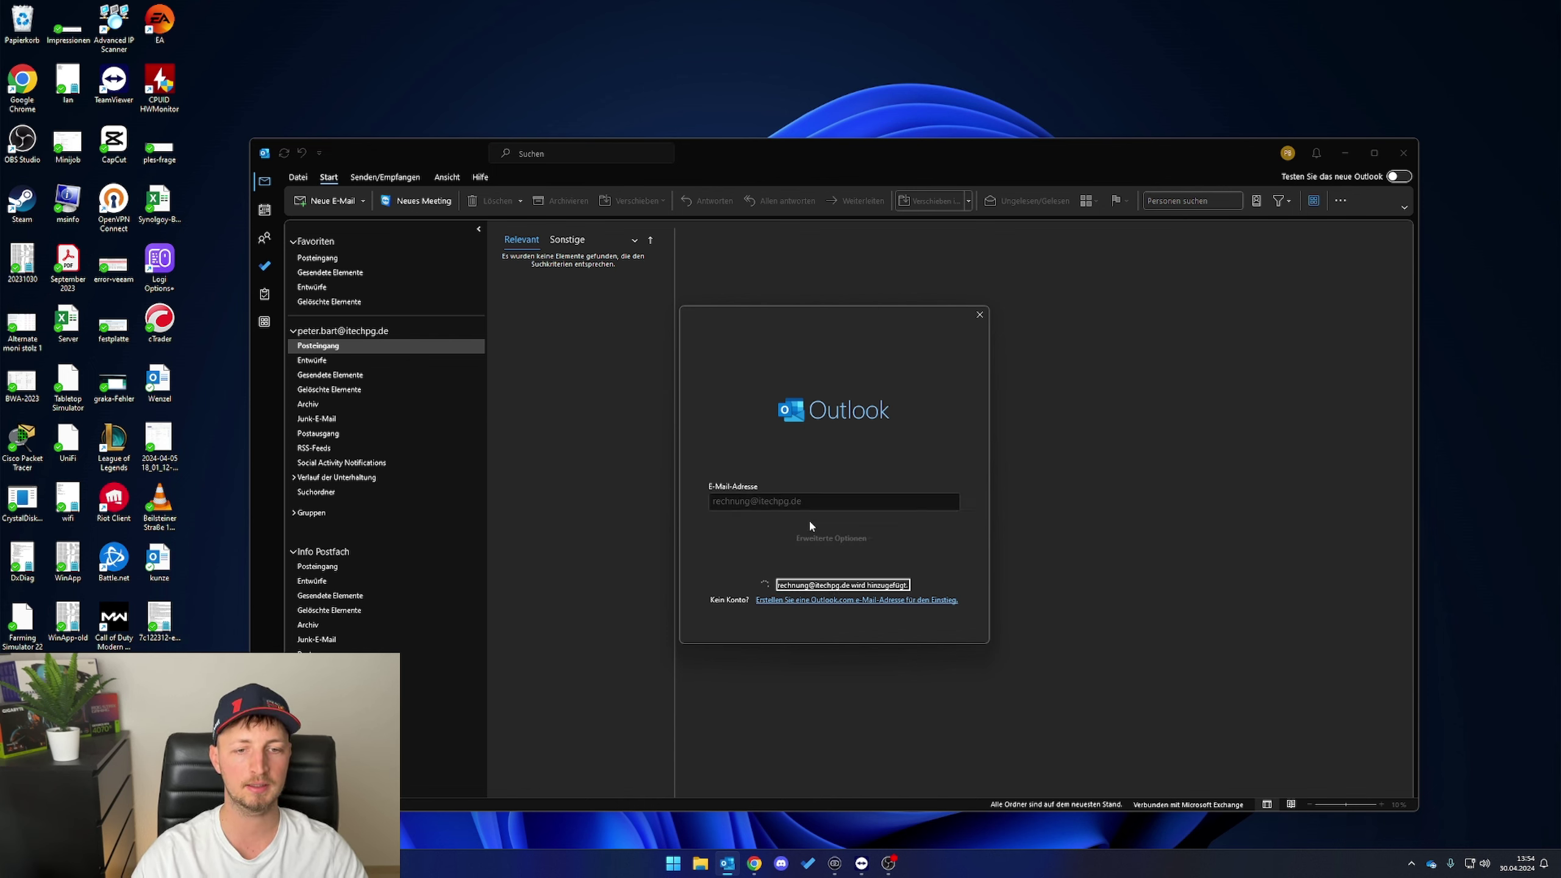
pyautogui.write('•••')
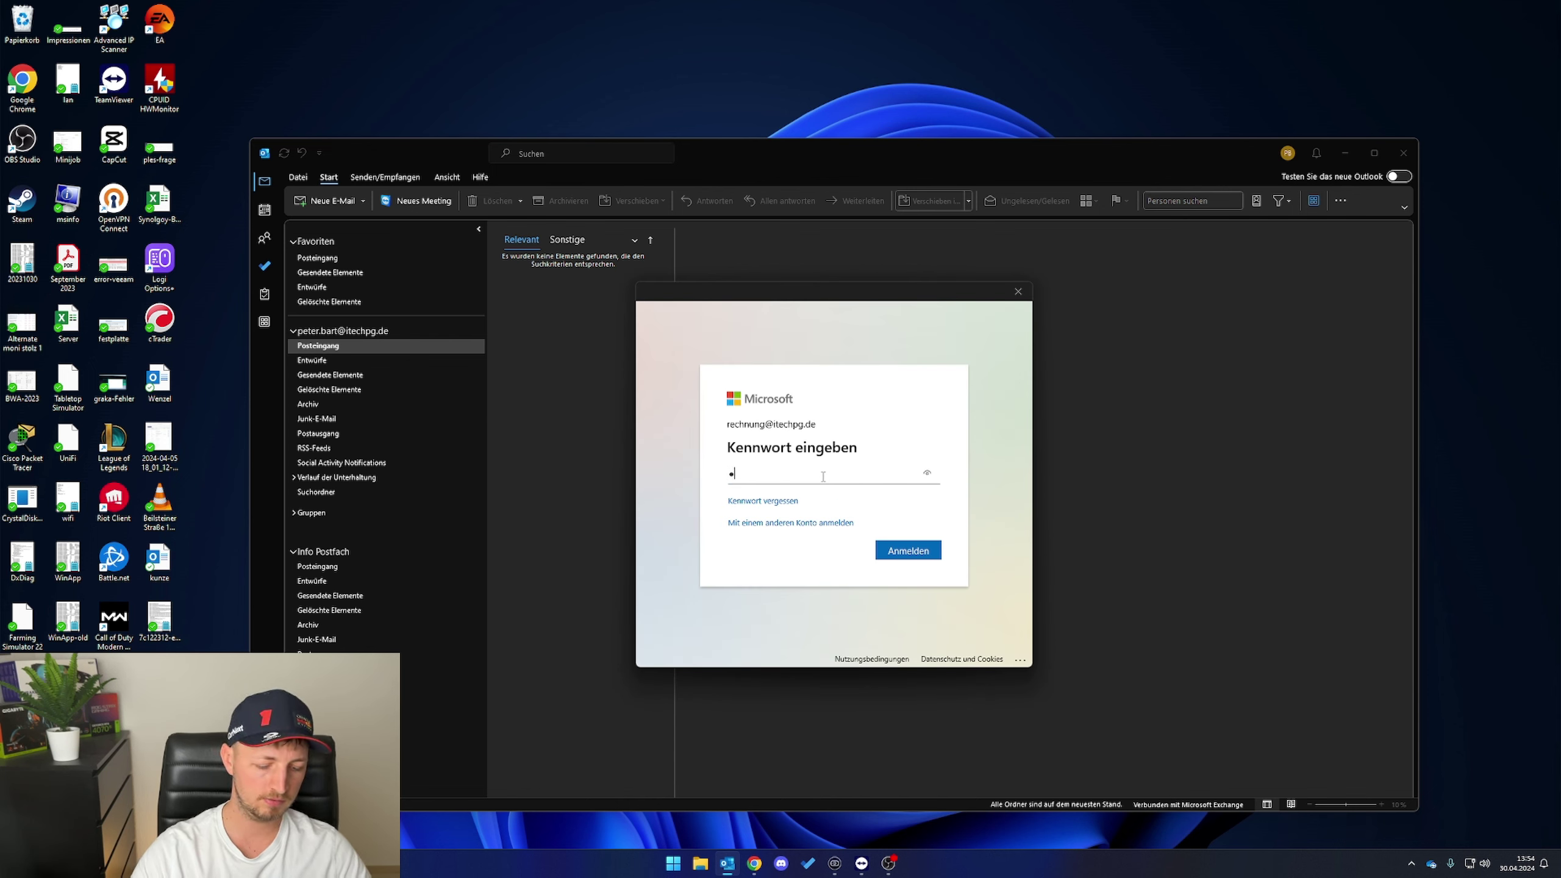
pyautogui.write('•••••••••••')
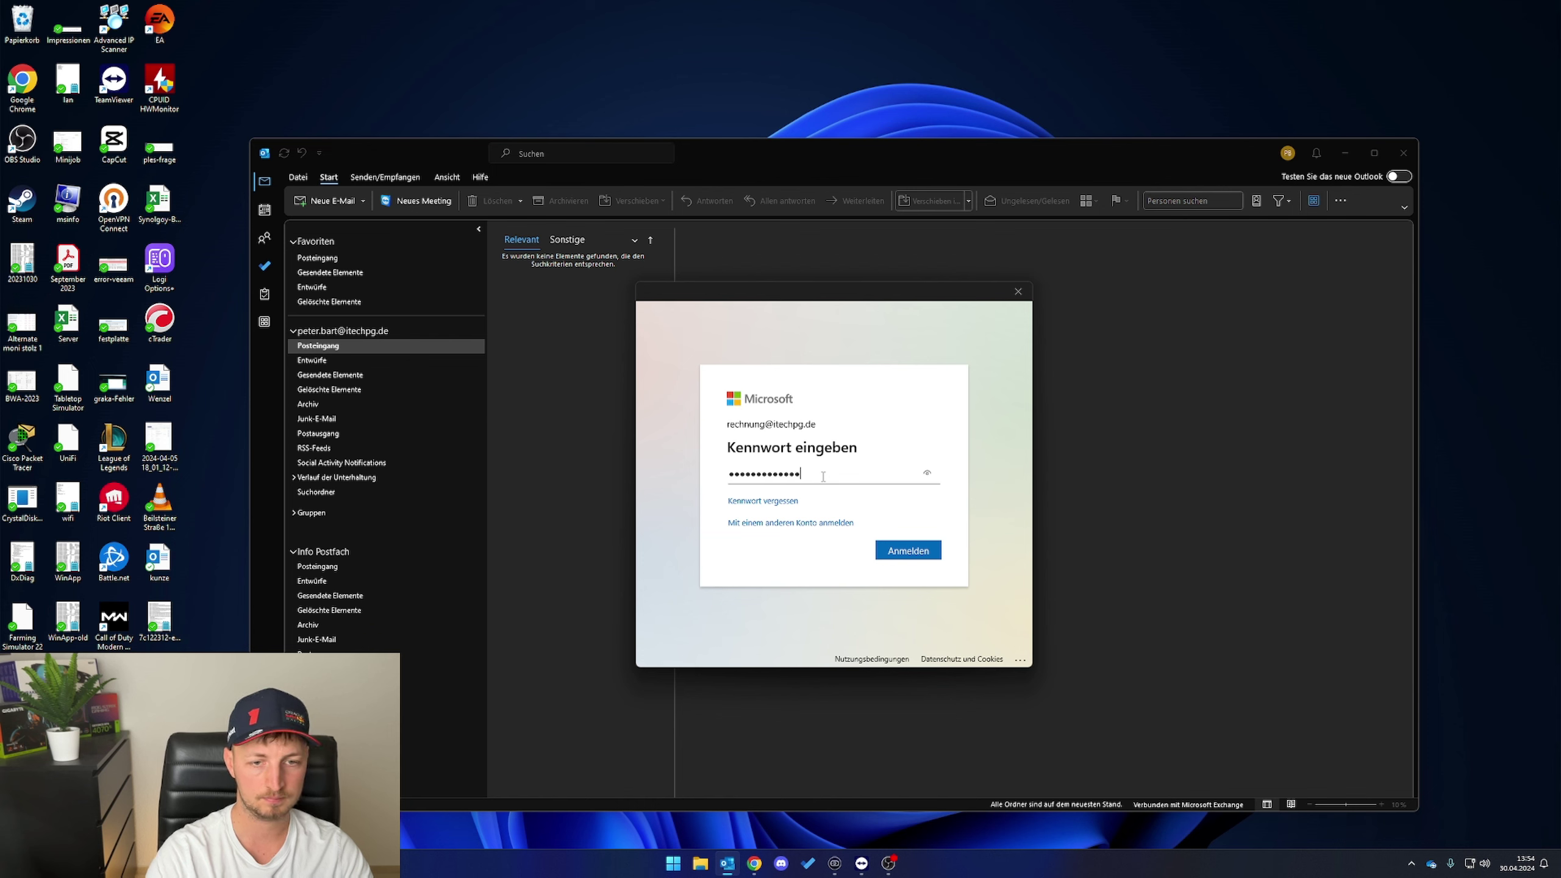
pyautogui.click(906, 555)
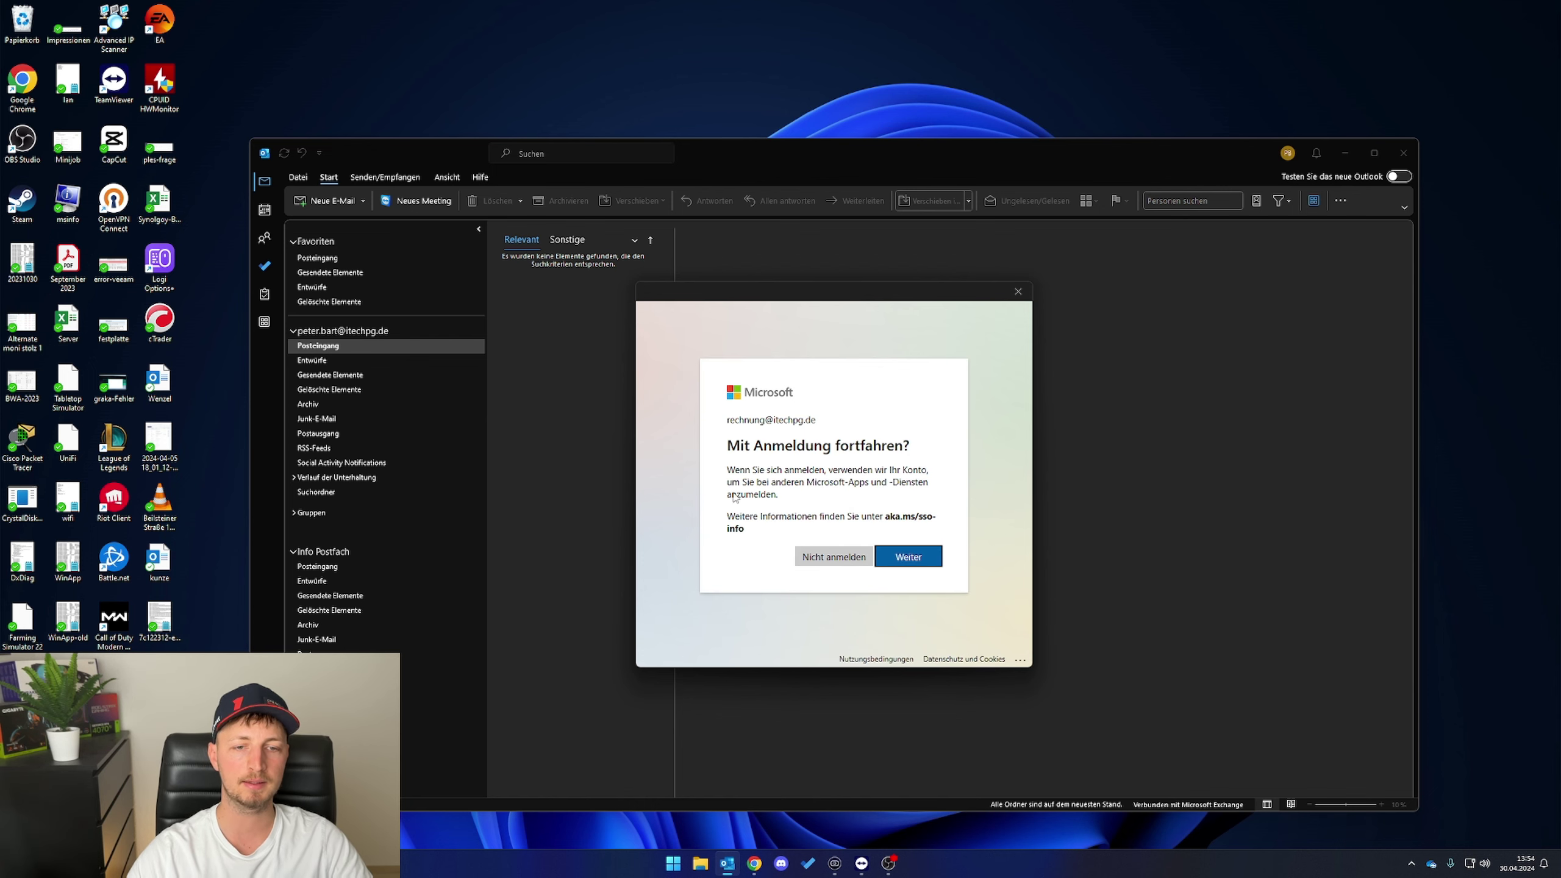
pyautogui.click(906, 557)
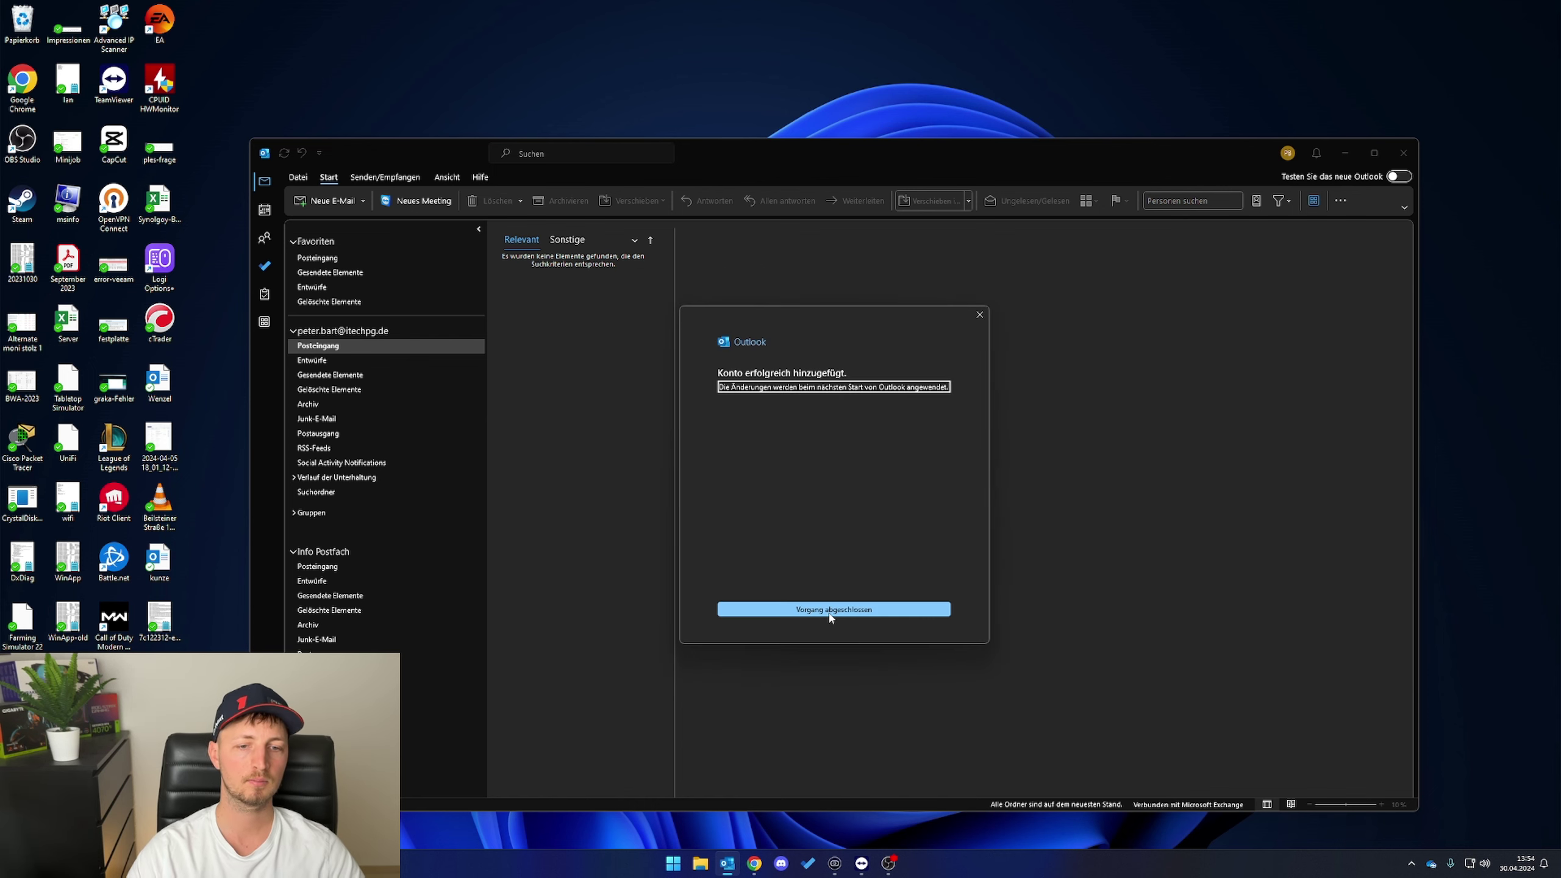
pyautogui.click(828, 615)
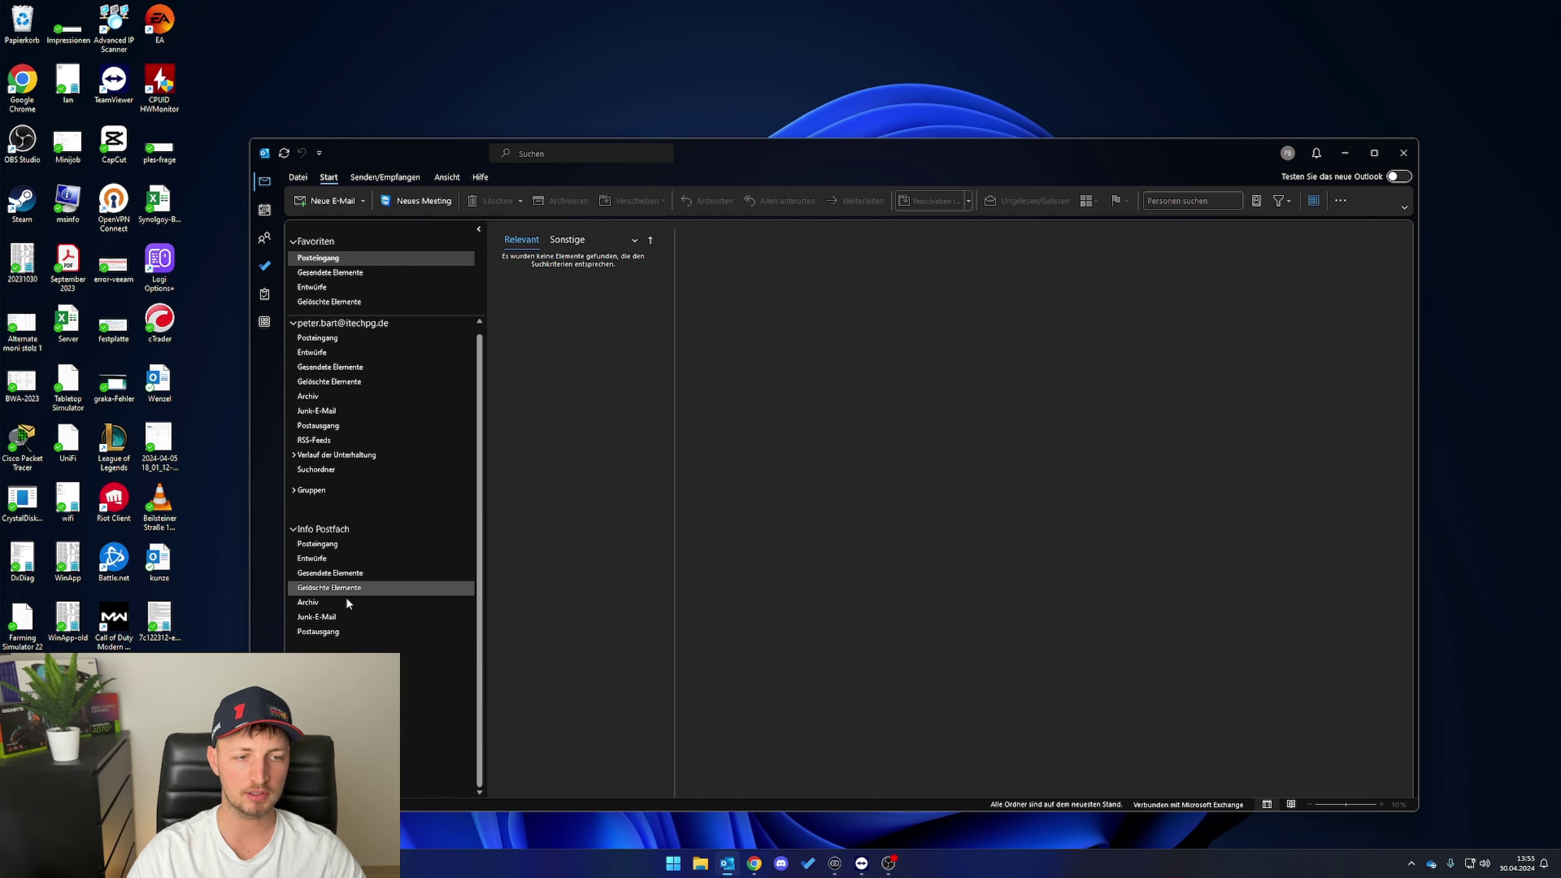
pyautogui.scroll(1, 376, 362)
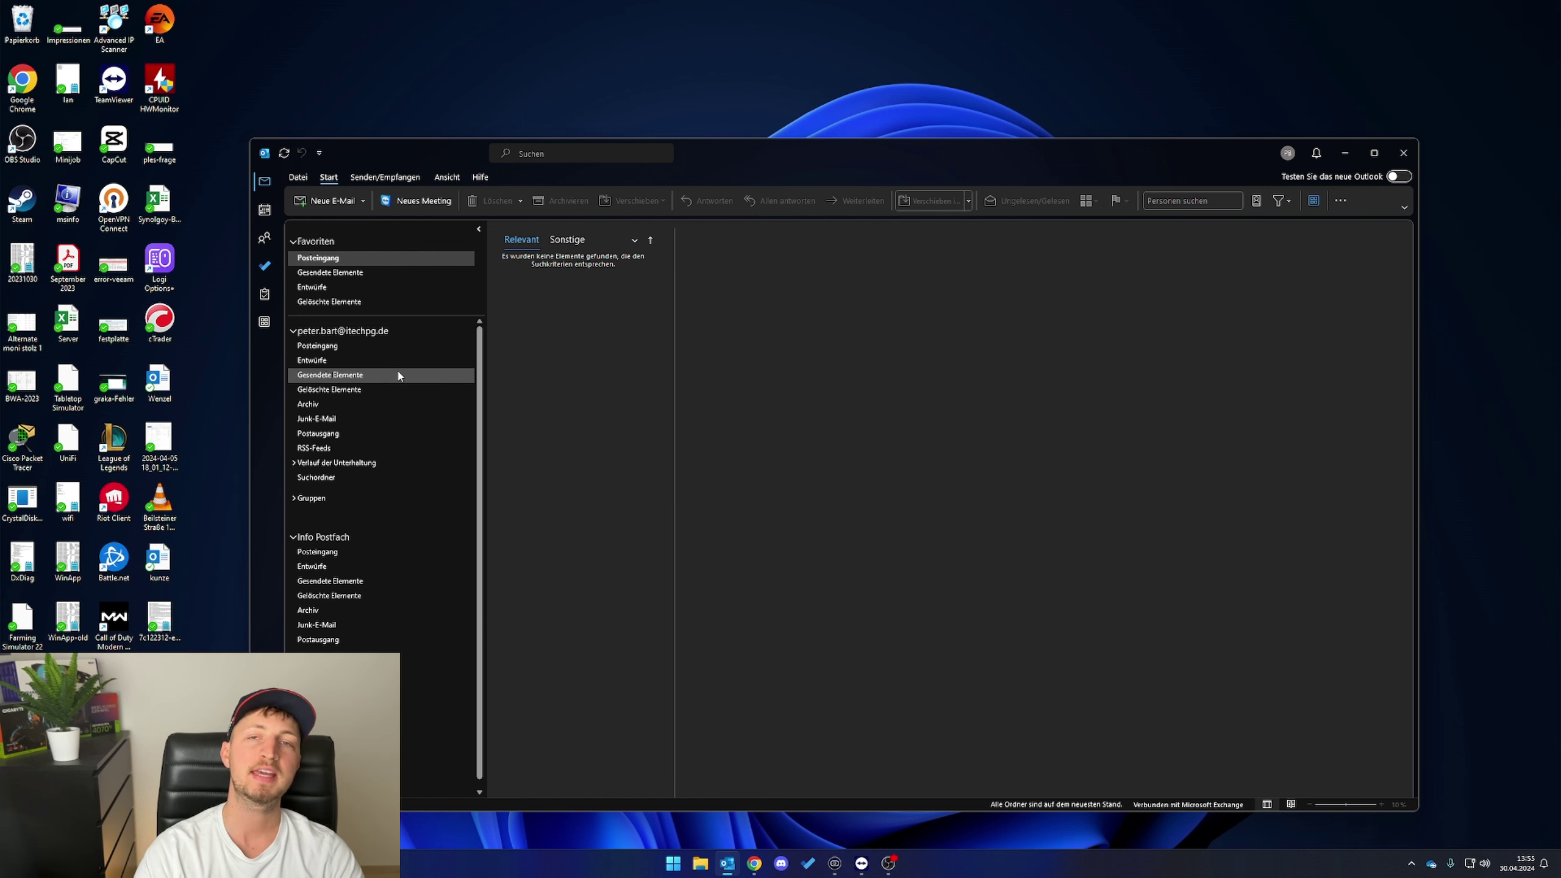
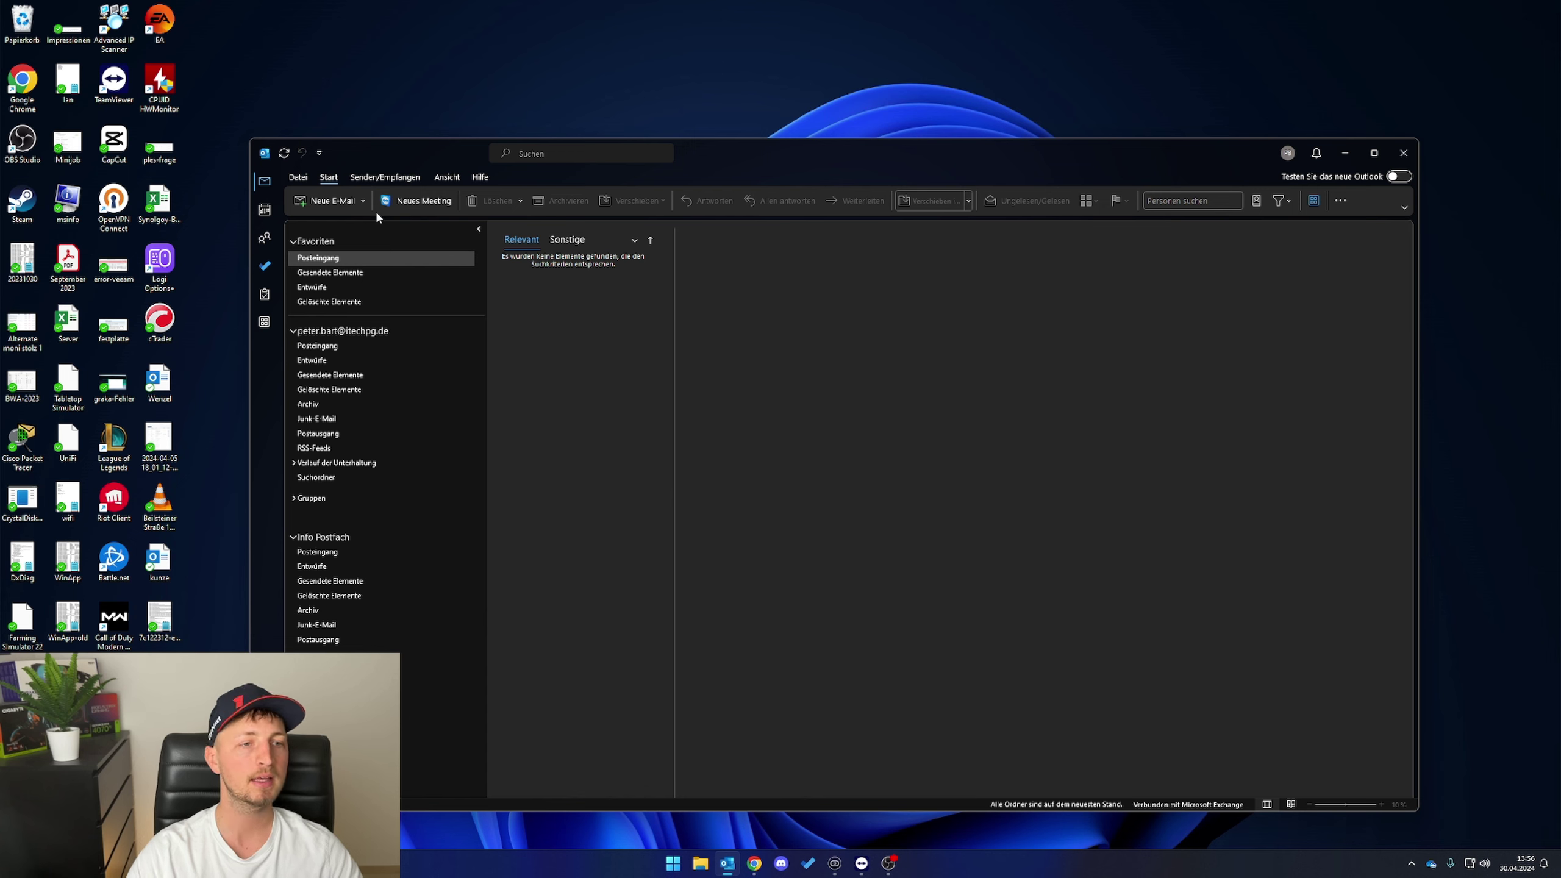
# - Open the April 2024 calendar and show the account's own Kalender beside the default calendar
pyautogui.click(264, 210)
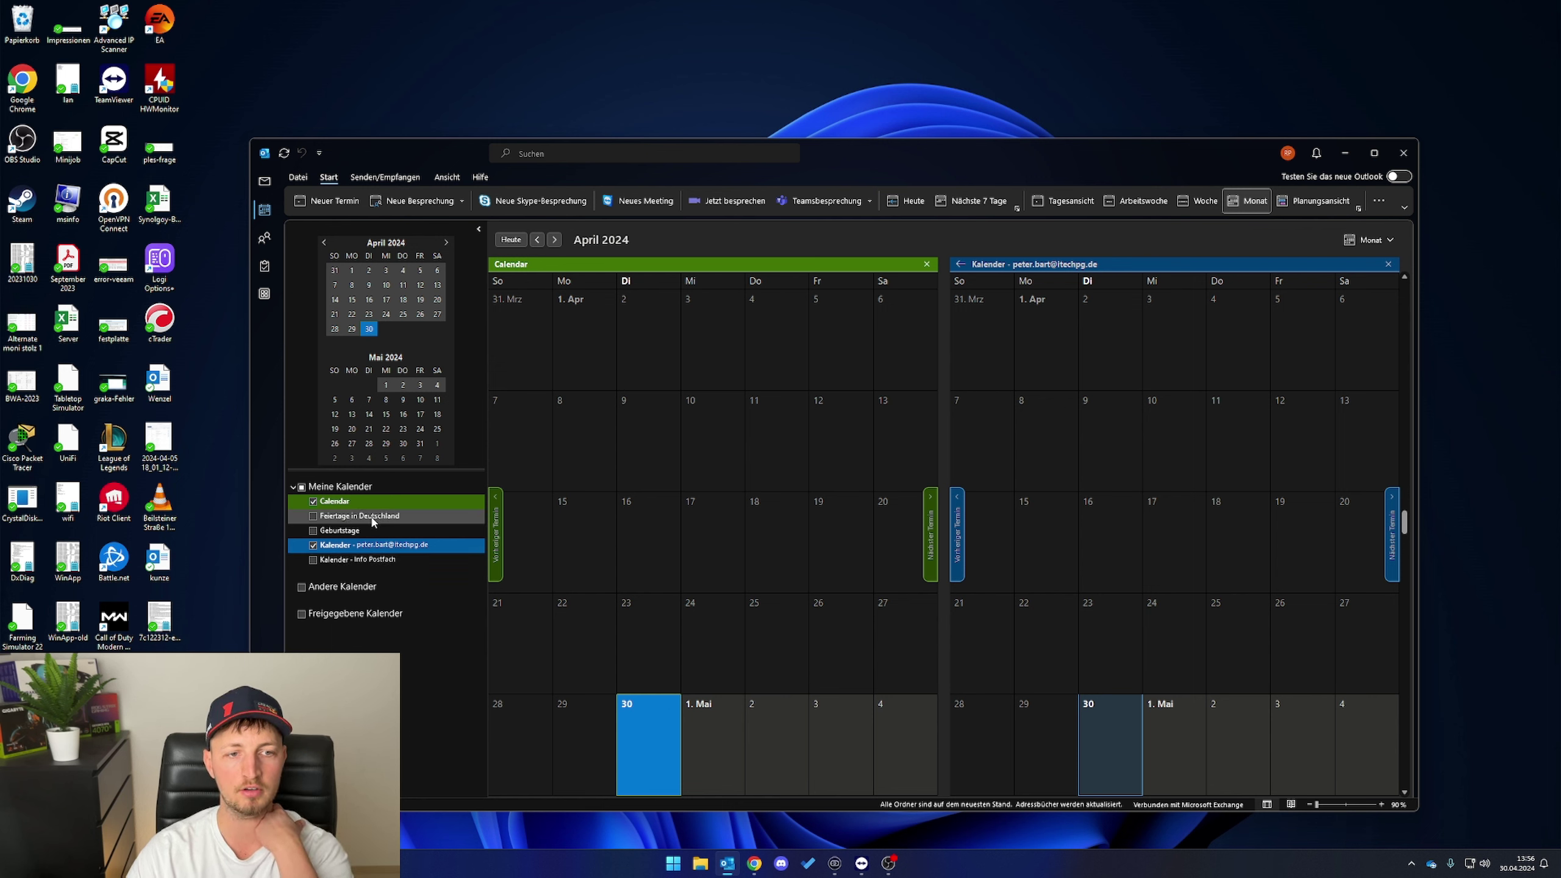
pyautogui.click(369, 545)
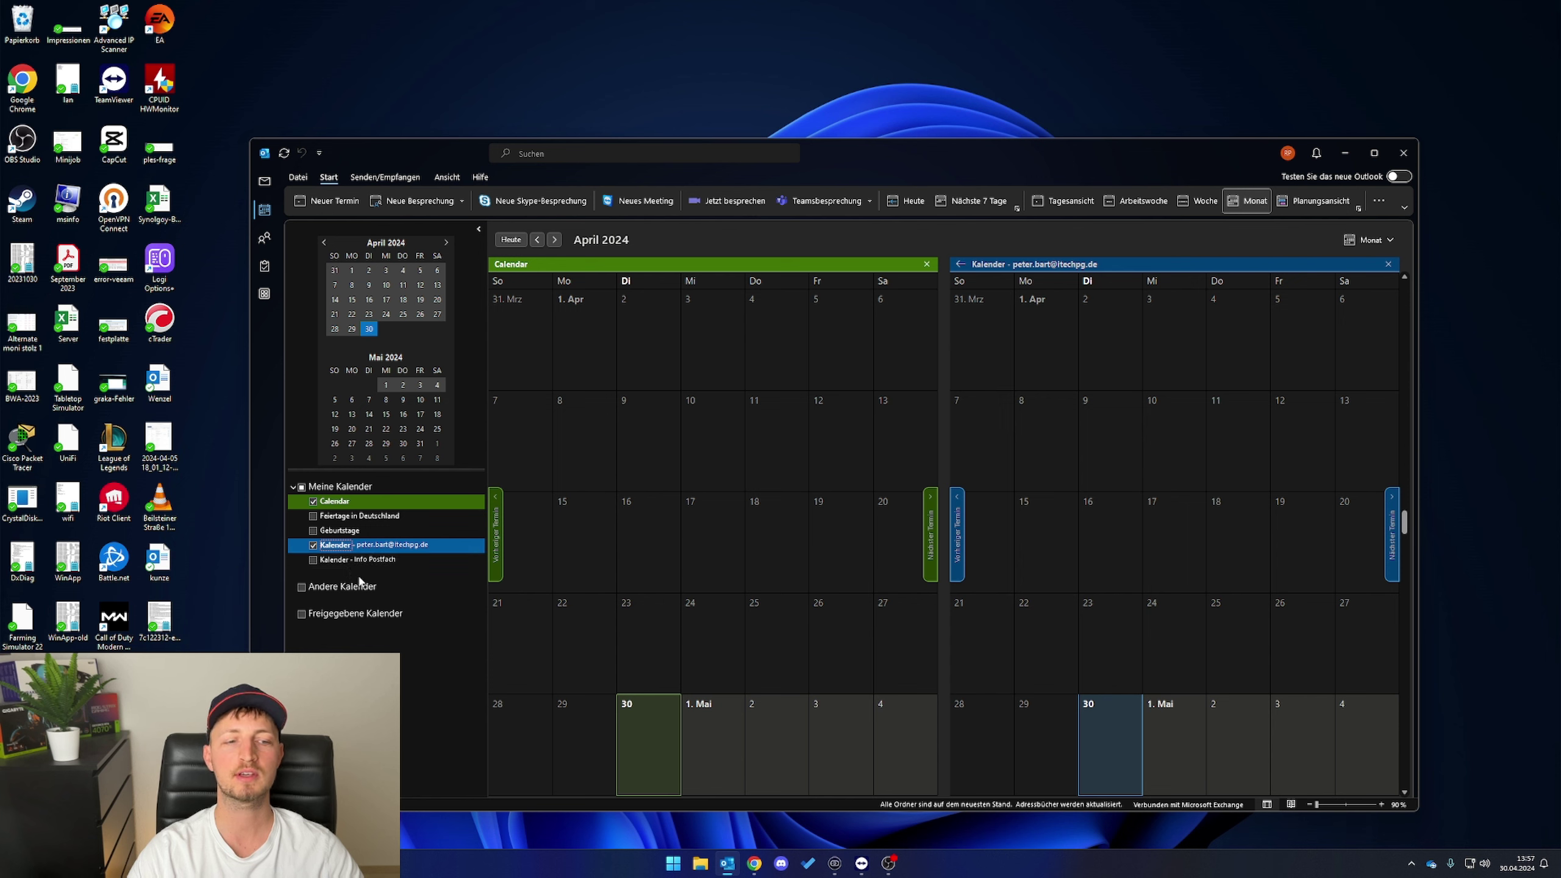
# - Open the account calendar's Freigabeberechtigungen and select the My Organization entry
pyautogui.rightClick(362, 547)
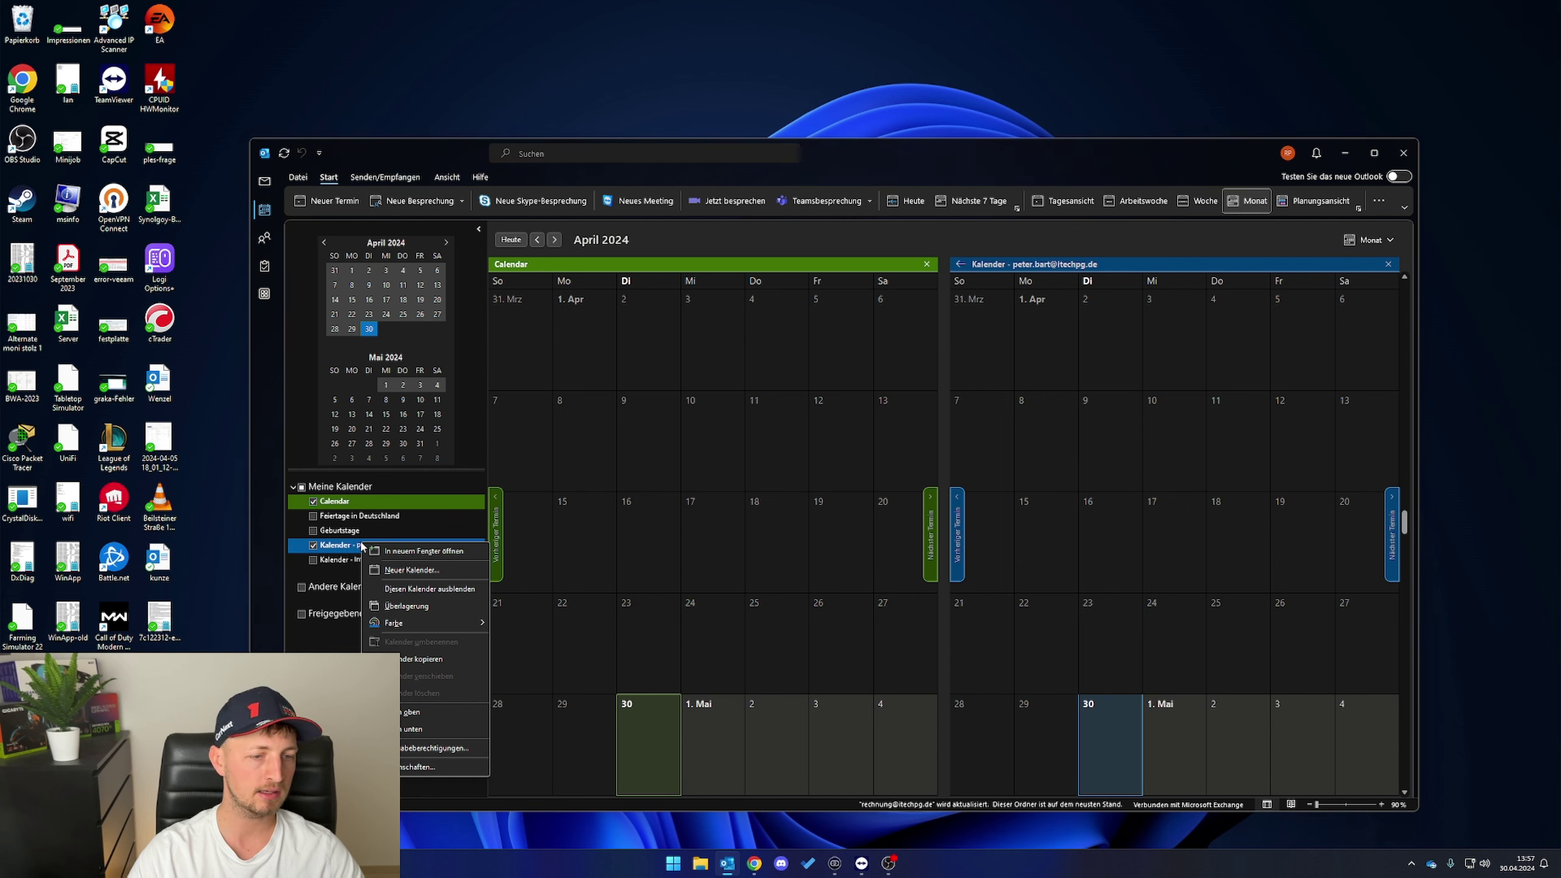
pyautogui.click(434, 749)
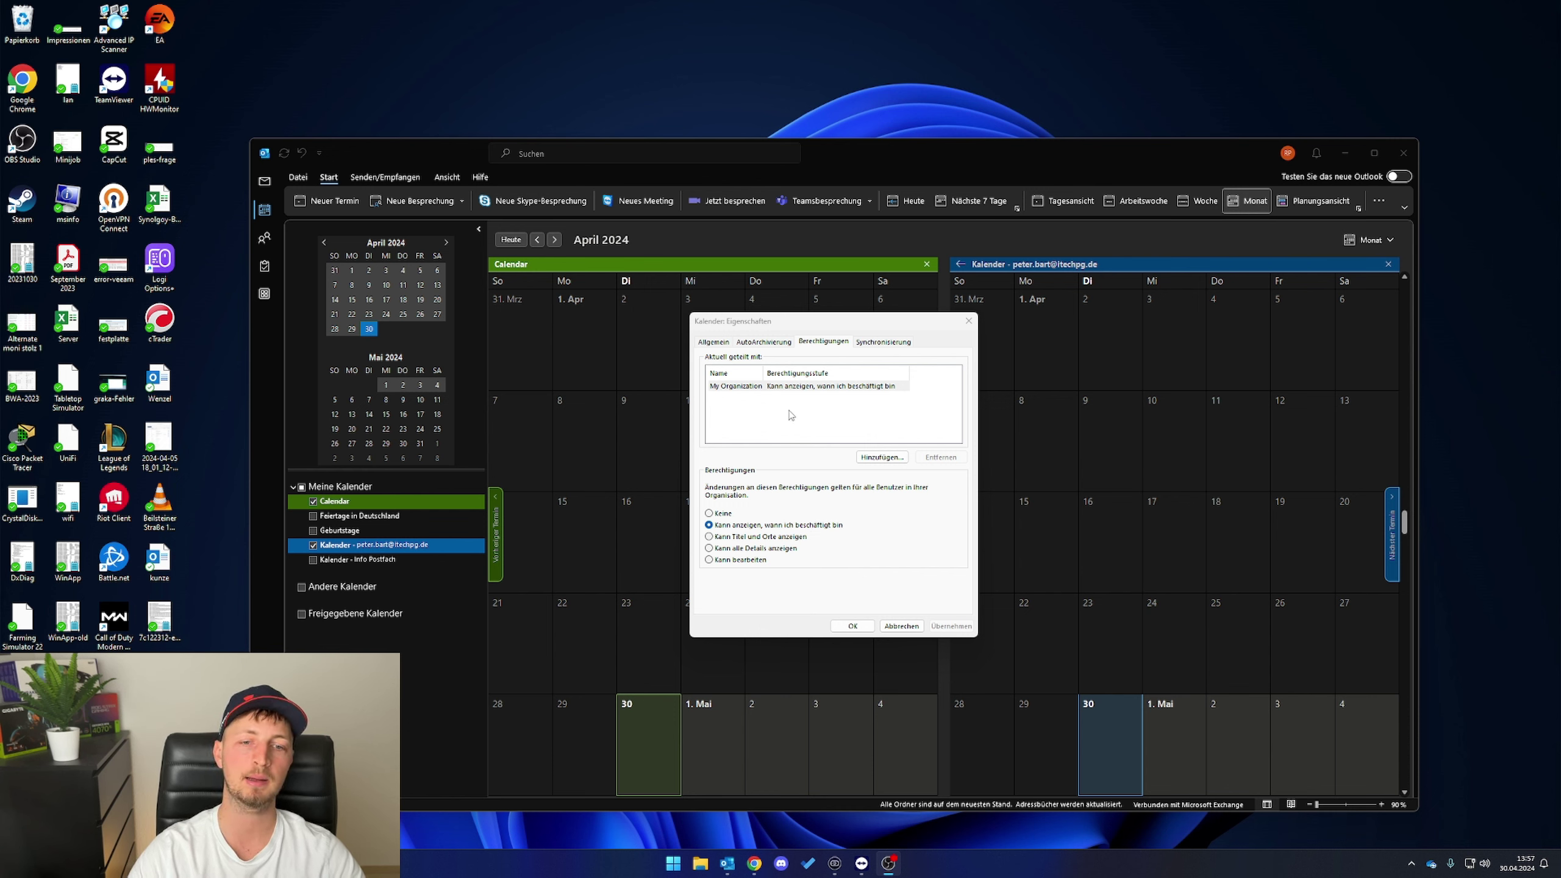
pyautogui.click(754, 388)
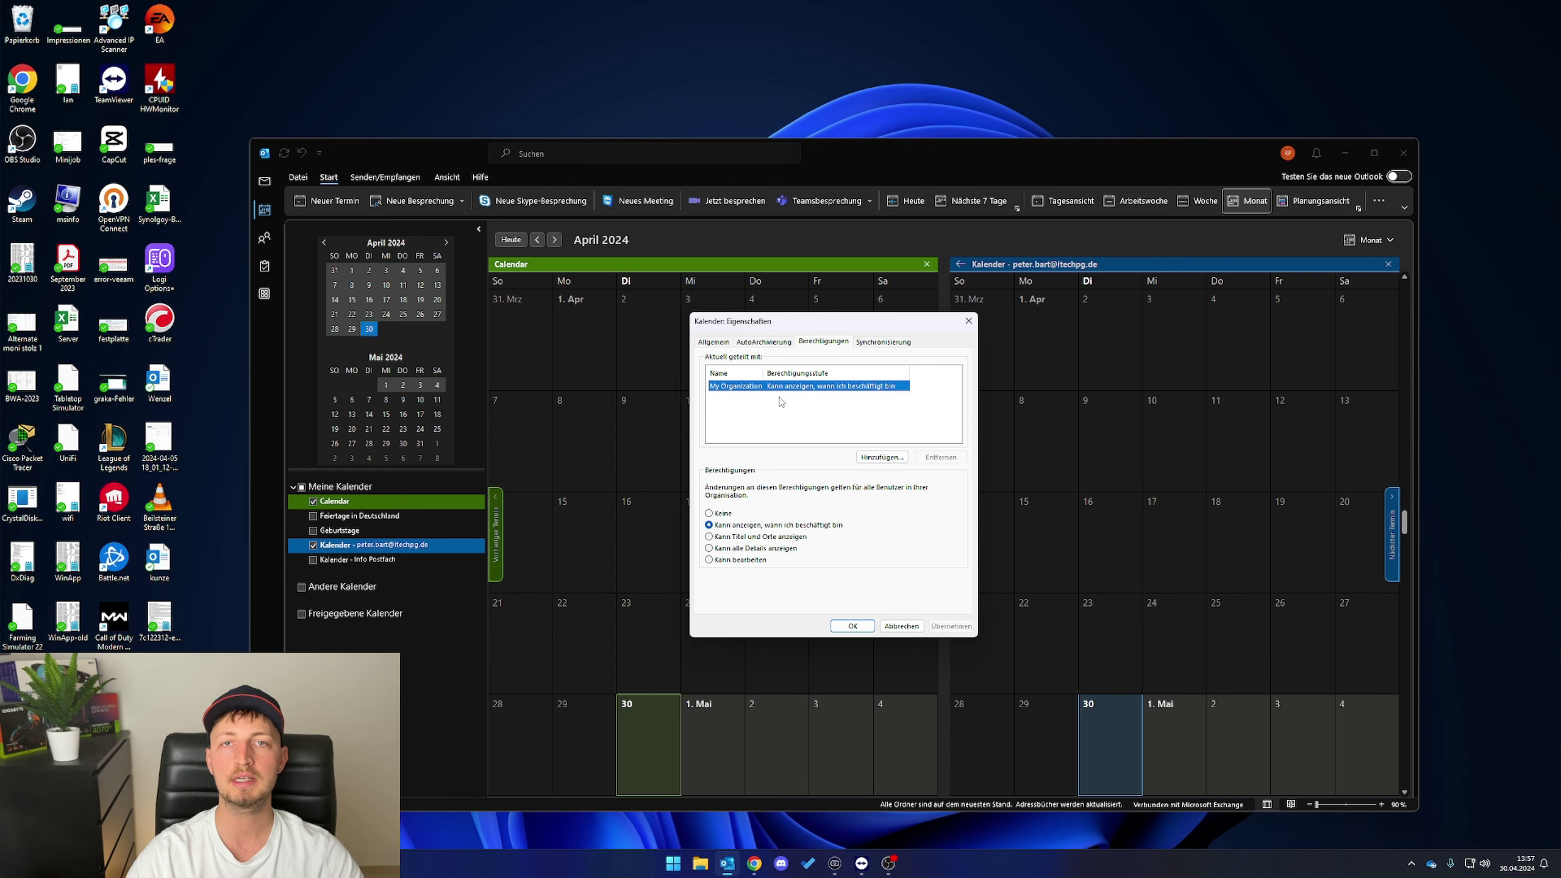
pyautogui.click(796, 434)
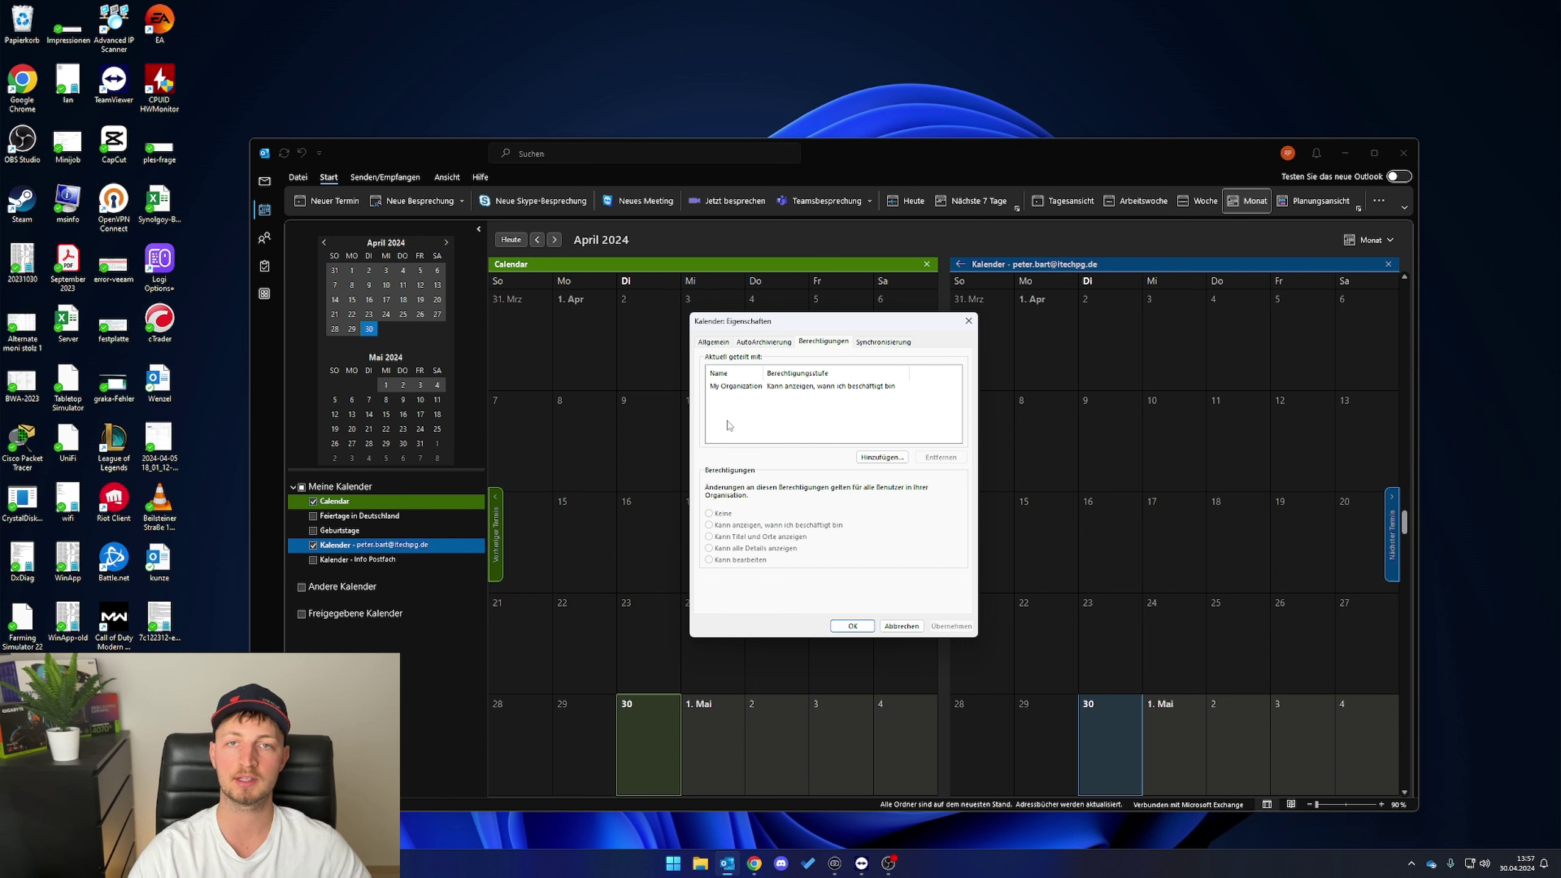
# - Add a colleague to the calendar's permissions and apply the new sharing settings
pyautogui.click(872, 458)
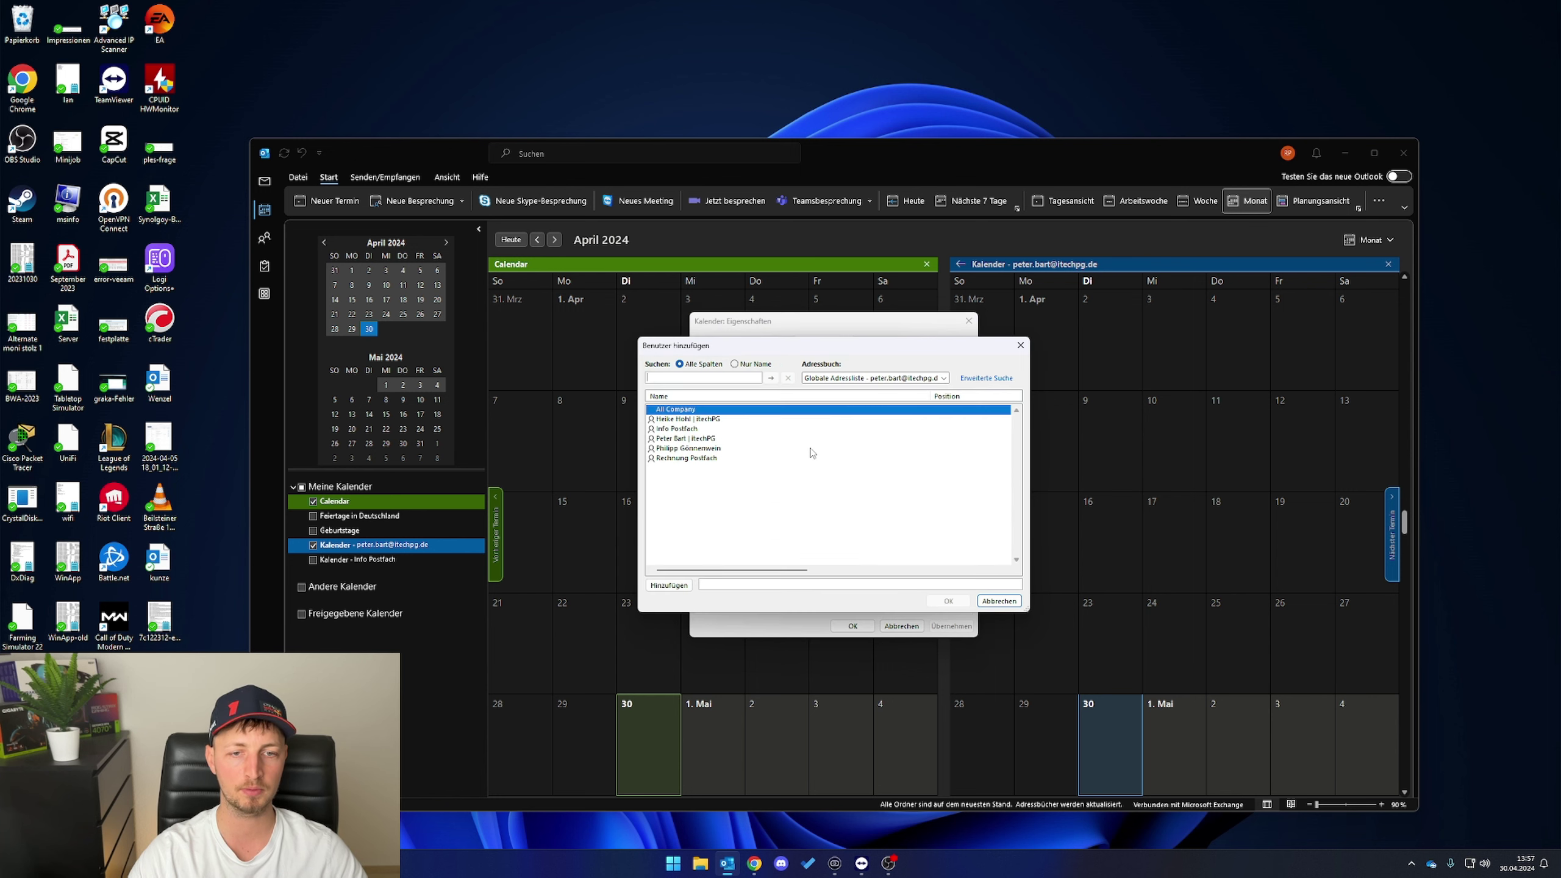
pyautogui.click(683, 419)
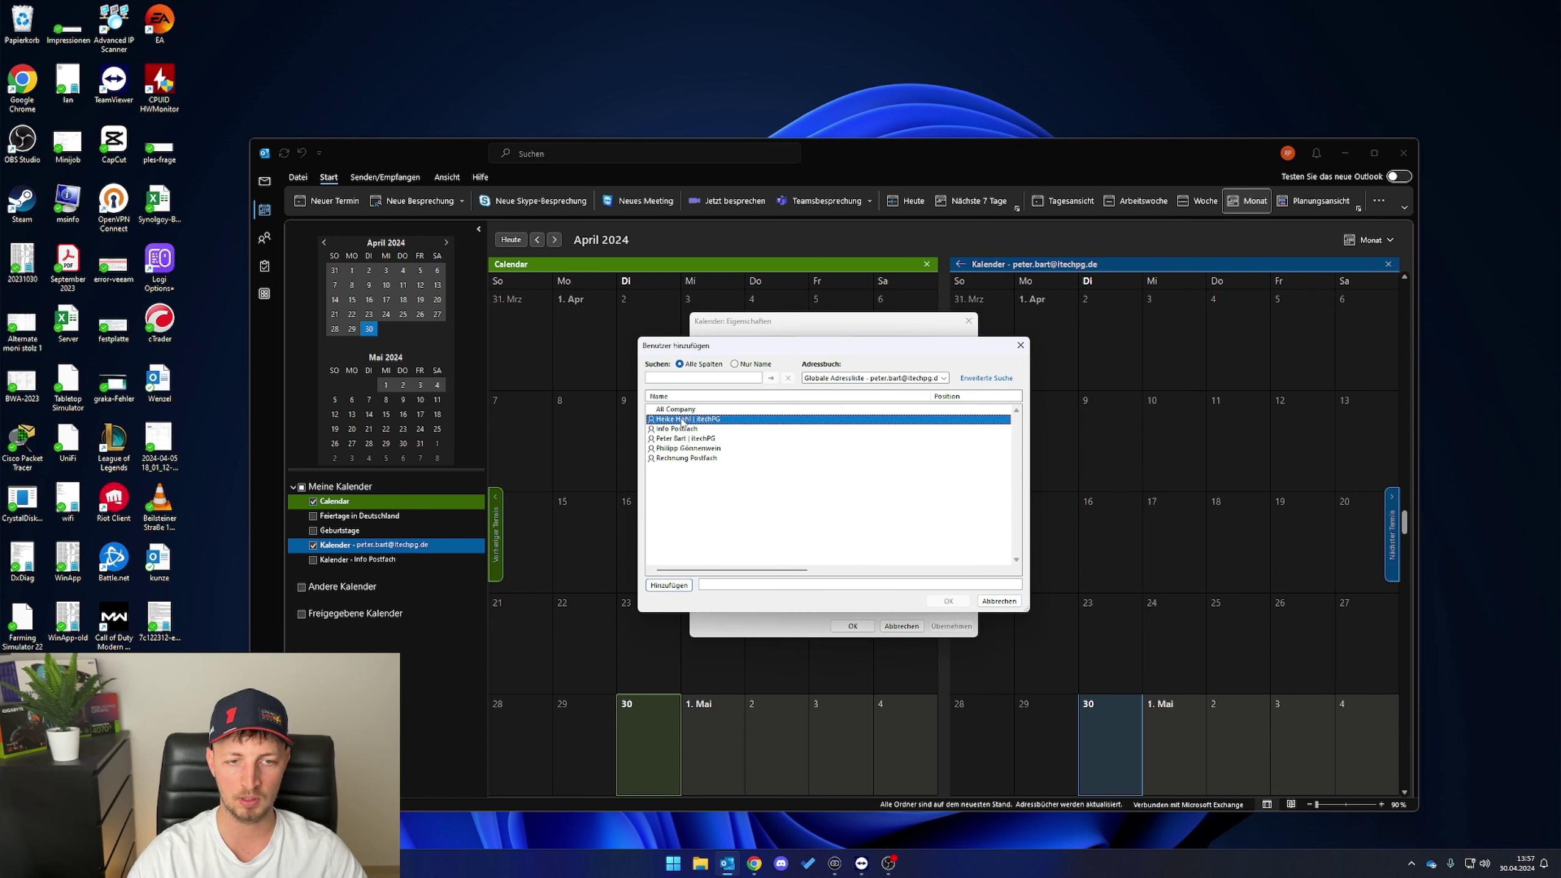
pyautogui.click(669, 585)
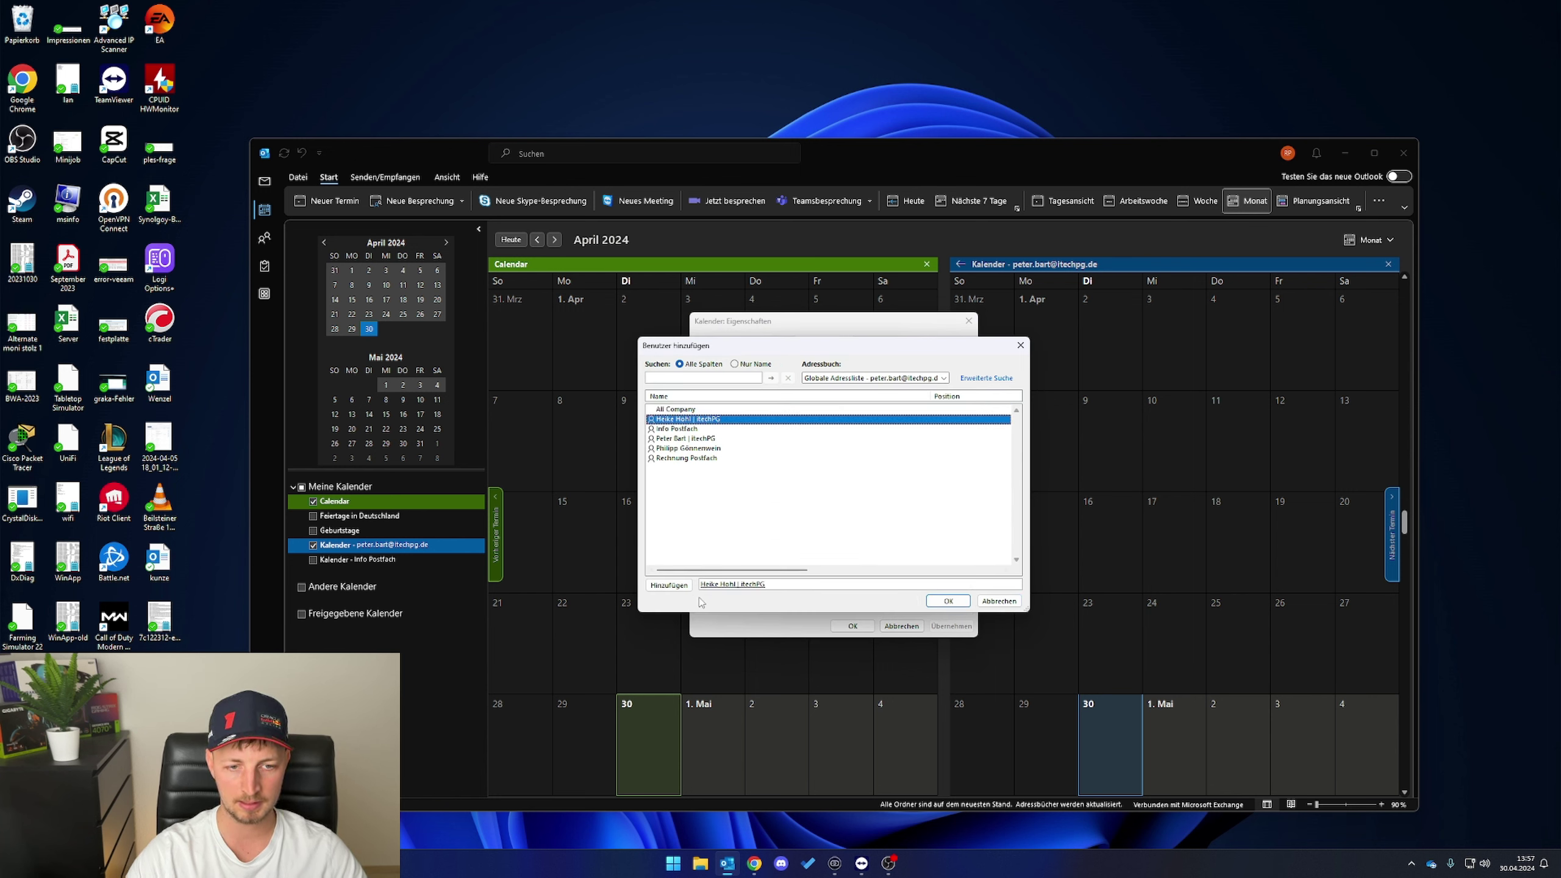
pyautogui.click(949, 601)
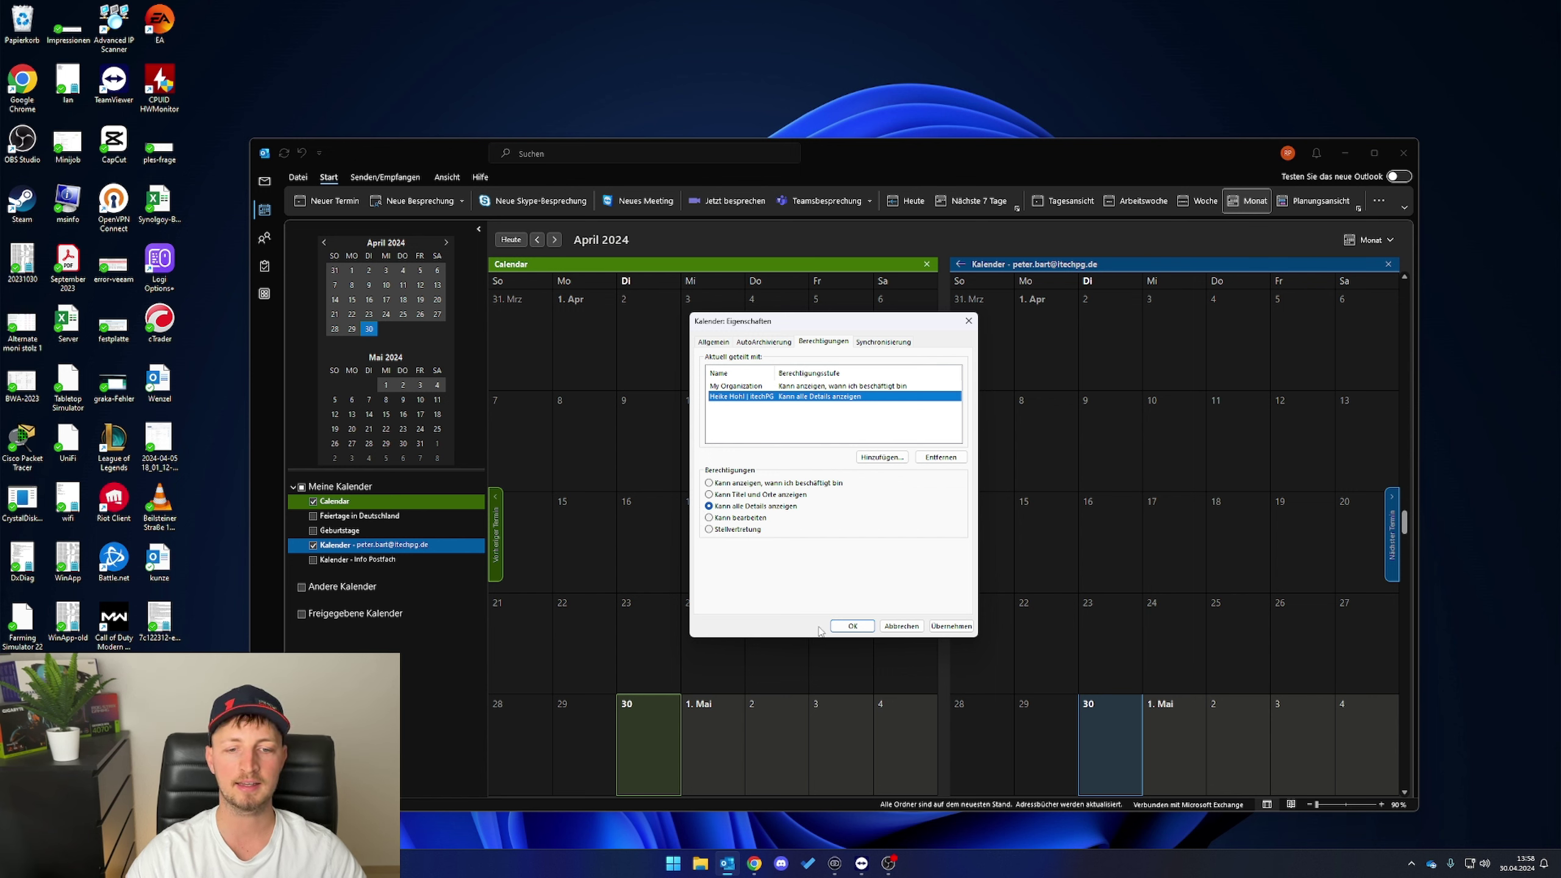
pyautogui.click(939, 627)
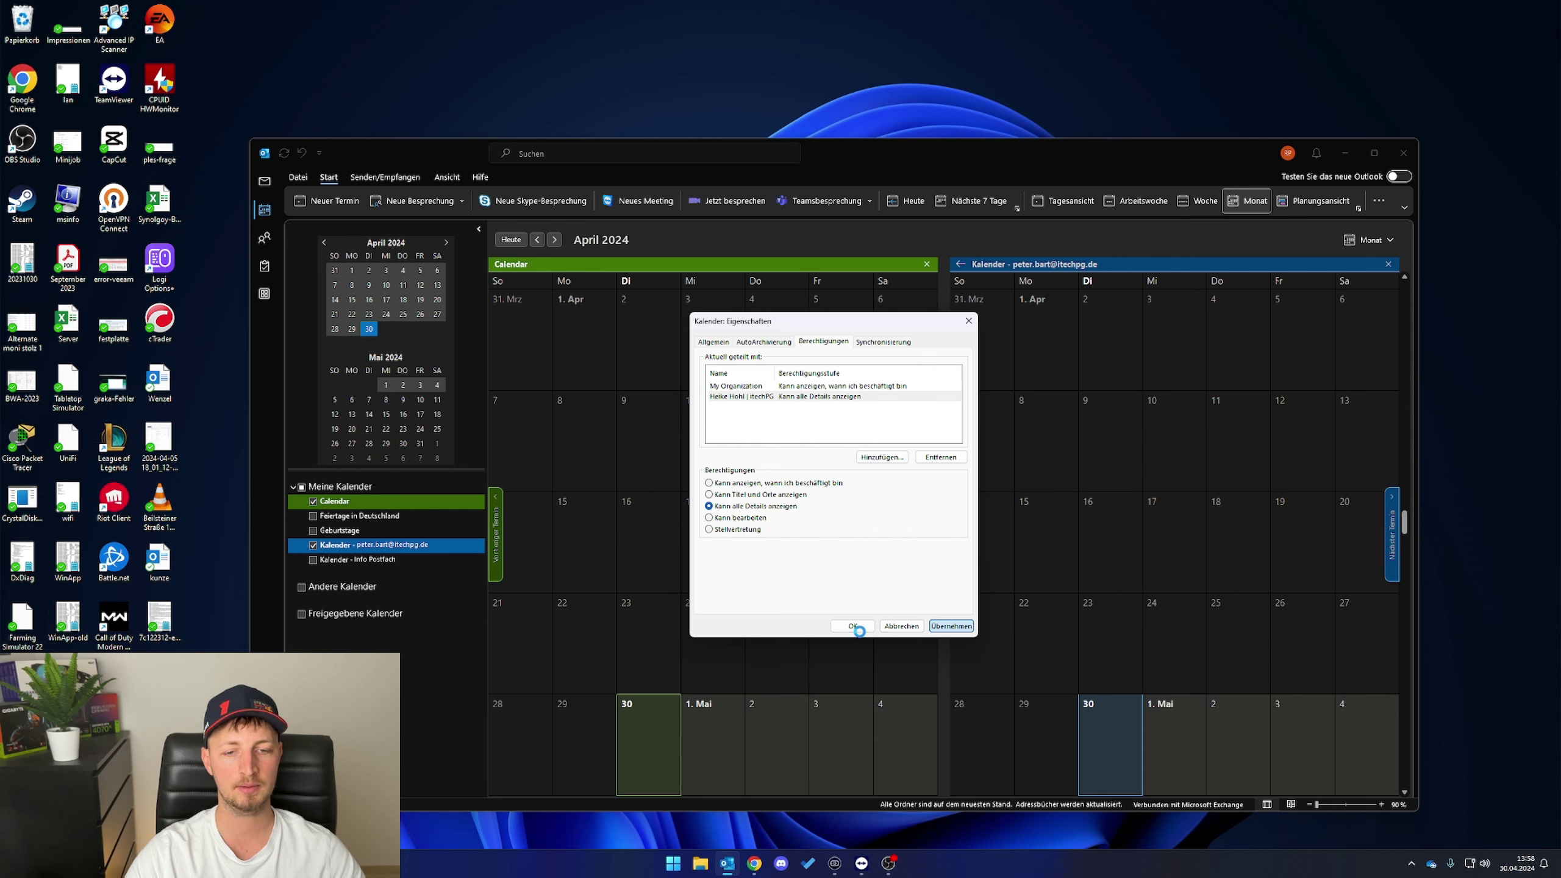
pyautogui.click(853, 626)
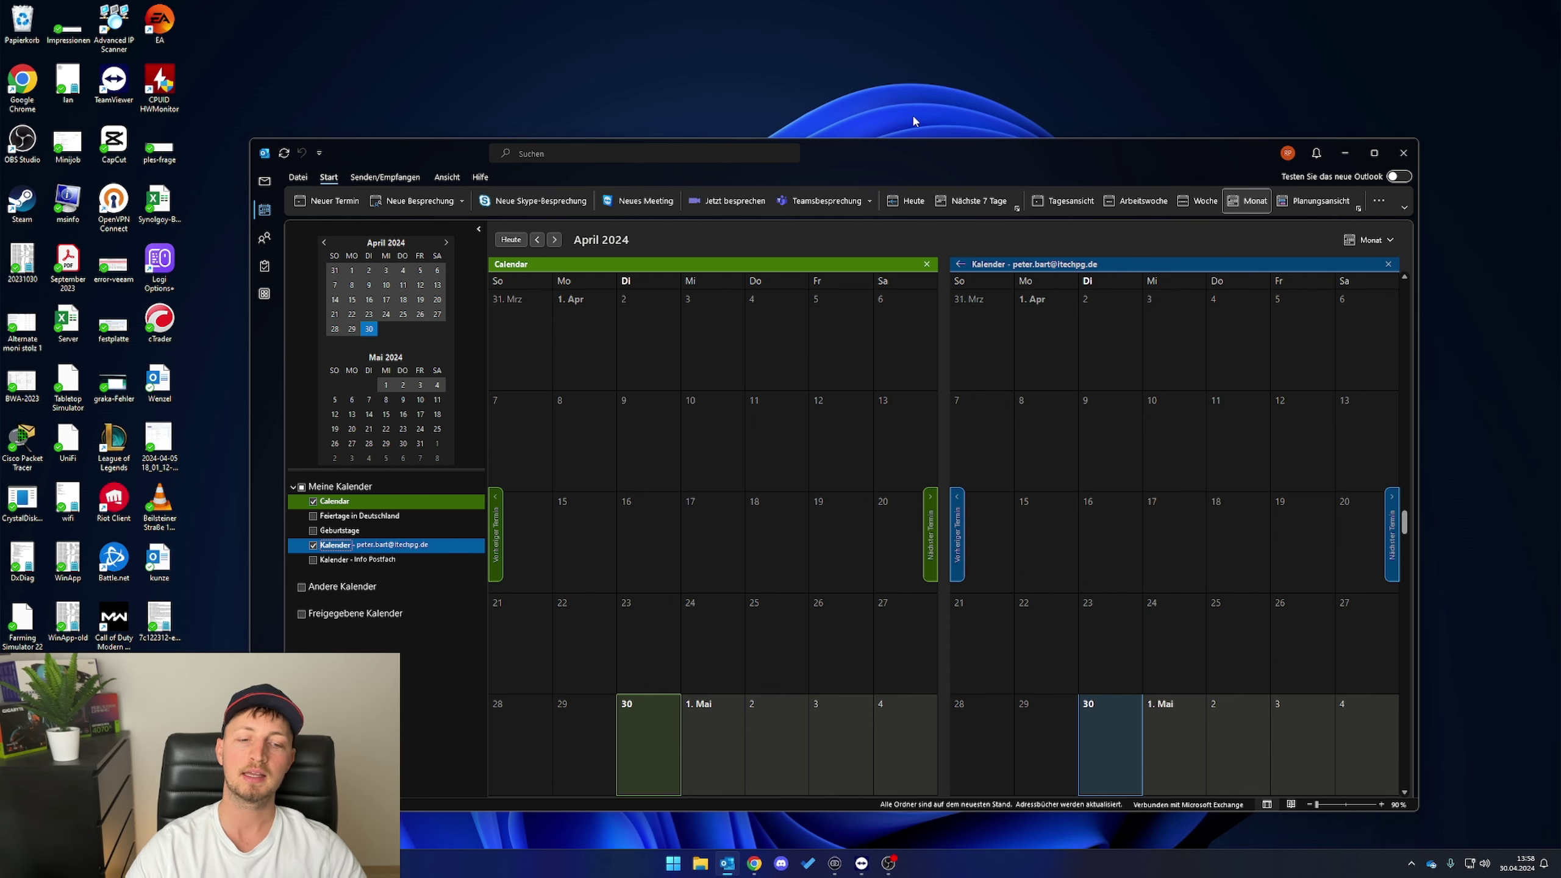
pyautogui.moveTo(887, 161); pyautogui.dragTo(888, 149)
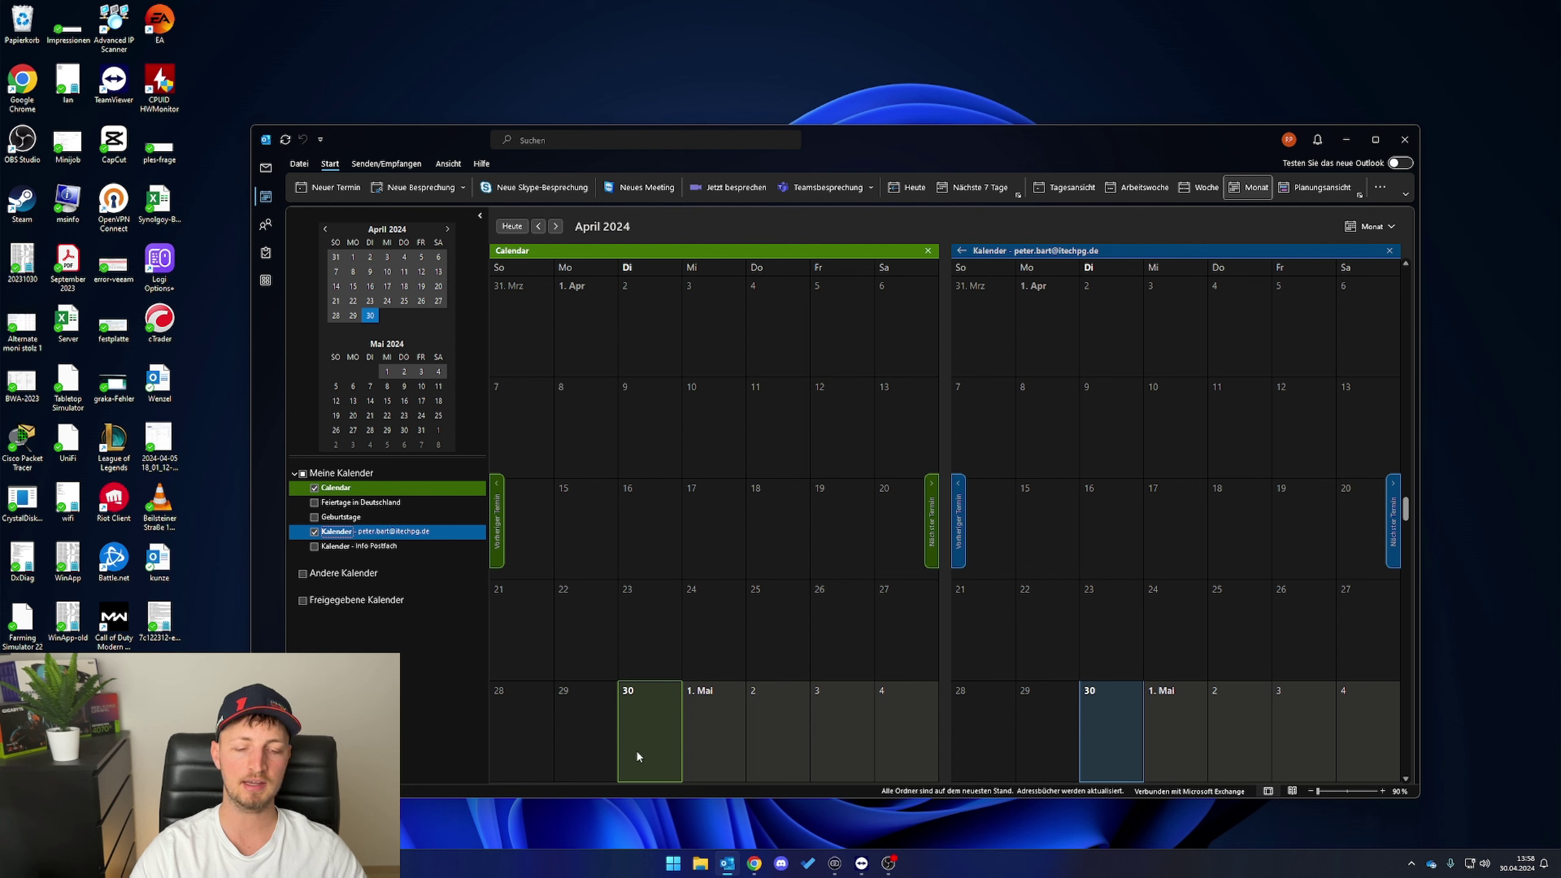
pyautogui.click(756, 864)
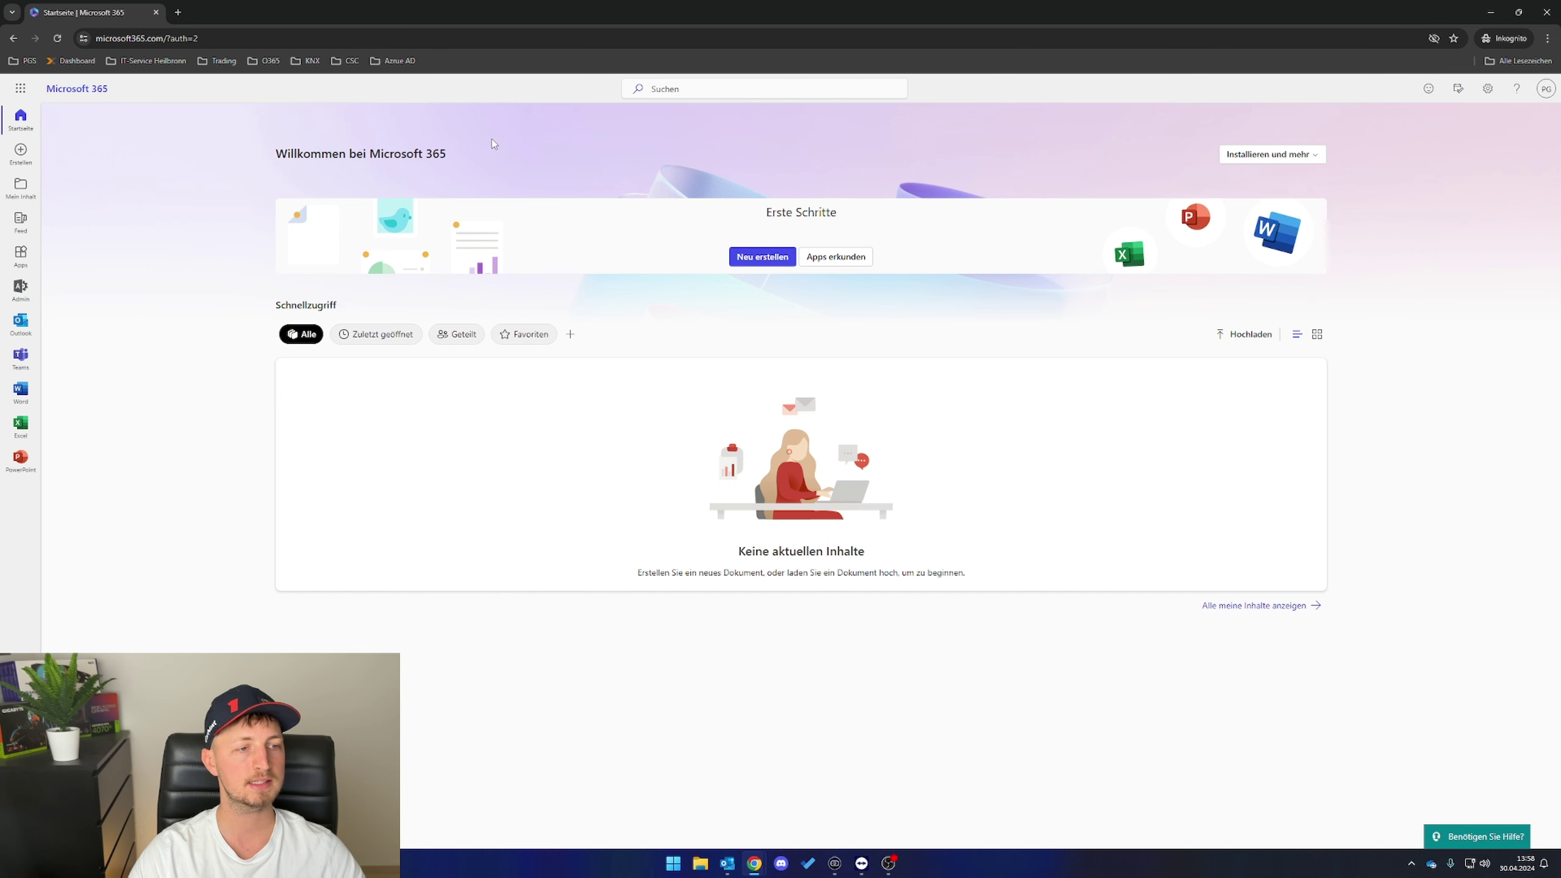
# - Go to the admin center's Freigegebene Postfächer page under Teams und Gruppen
pyautogui.click(1547, 89)
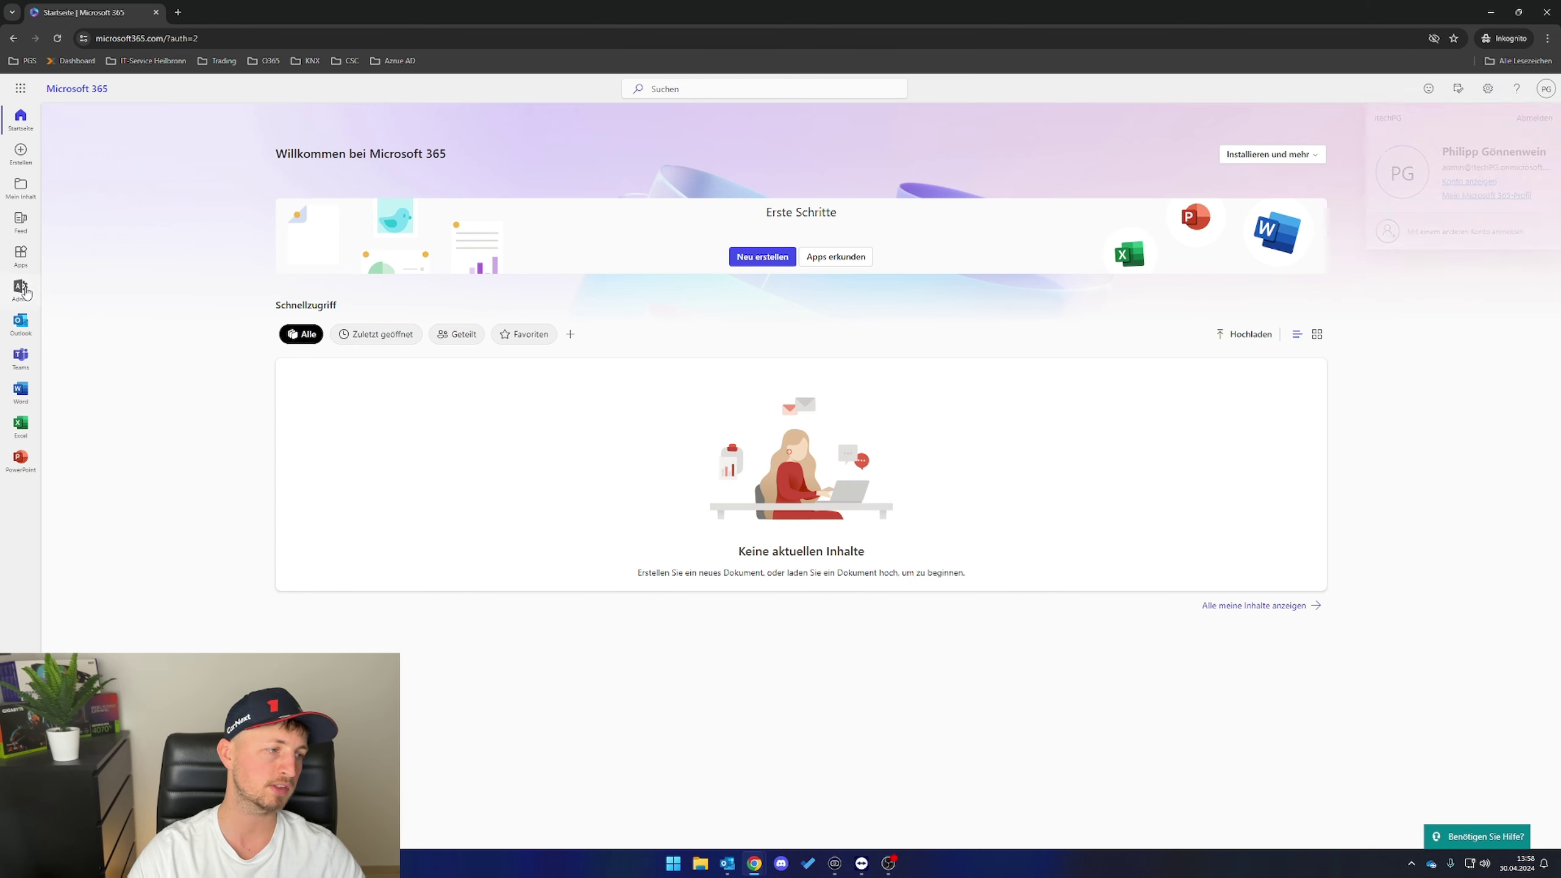
pyautogui.click(23, 289)
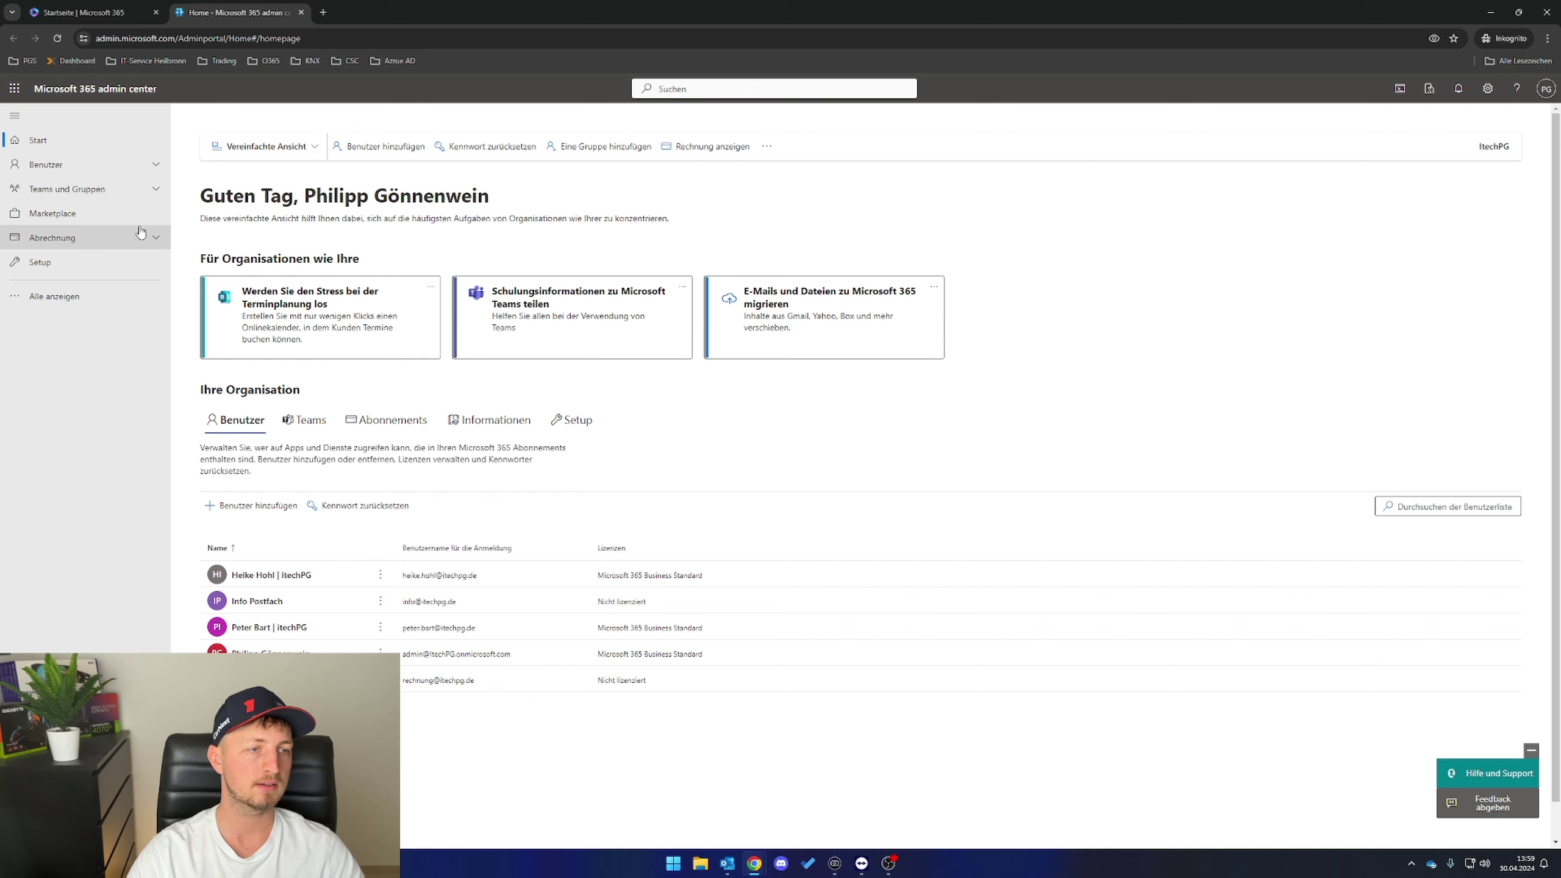
pyautogui.click(153, 191)
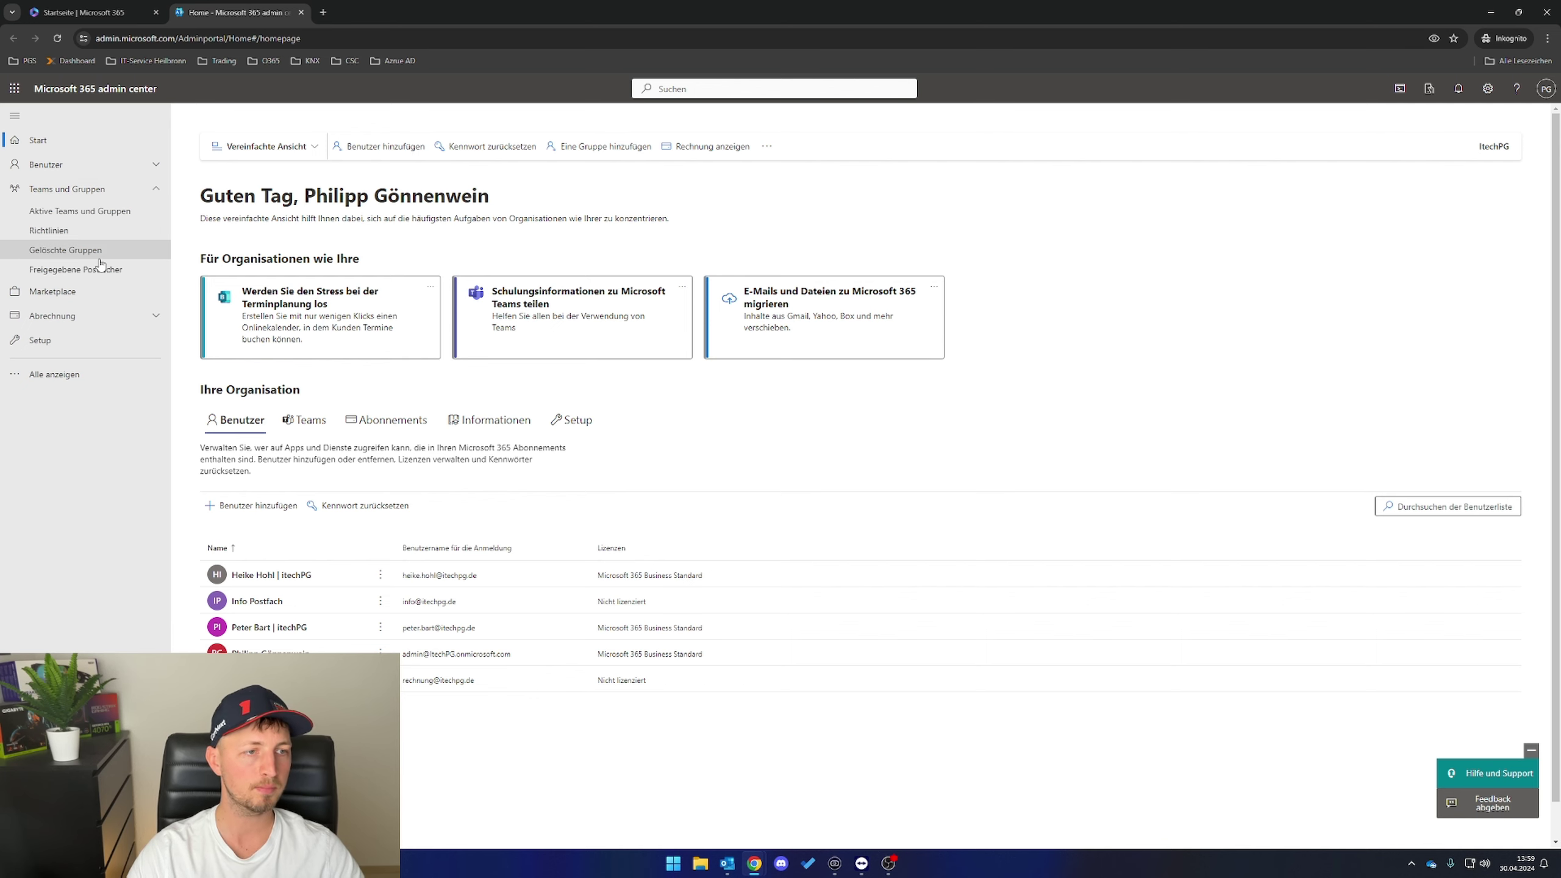
pyautogui.click(74, 270)
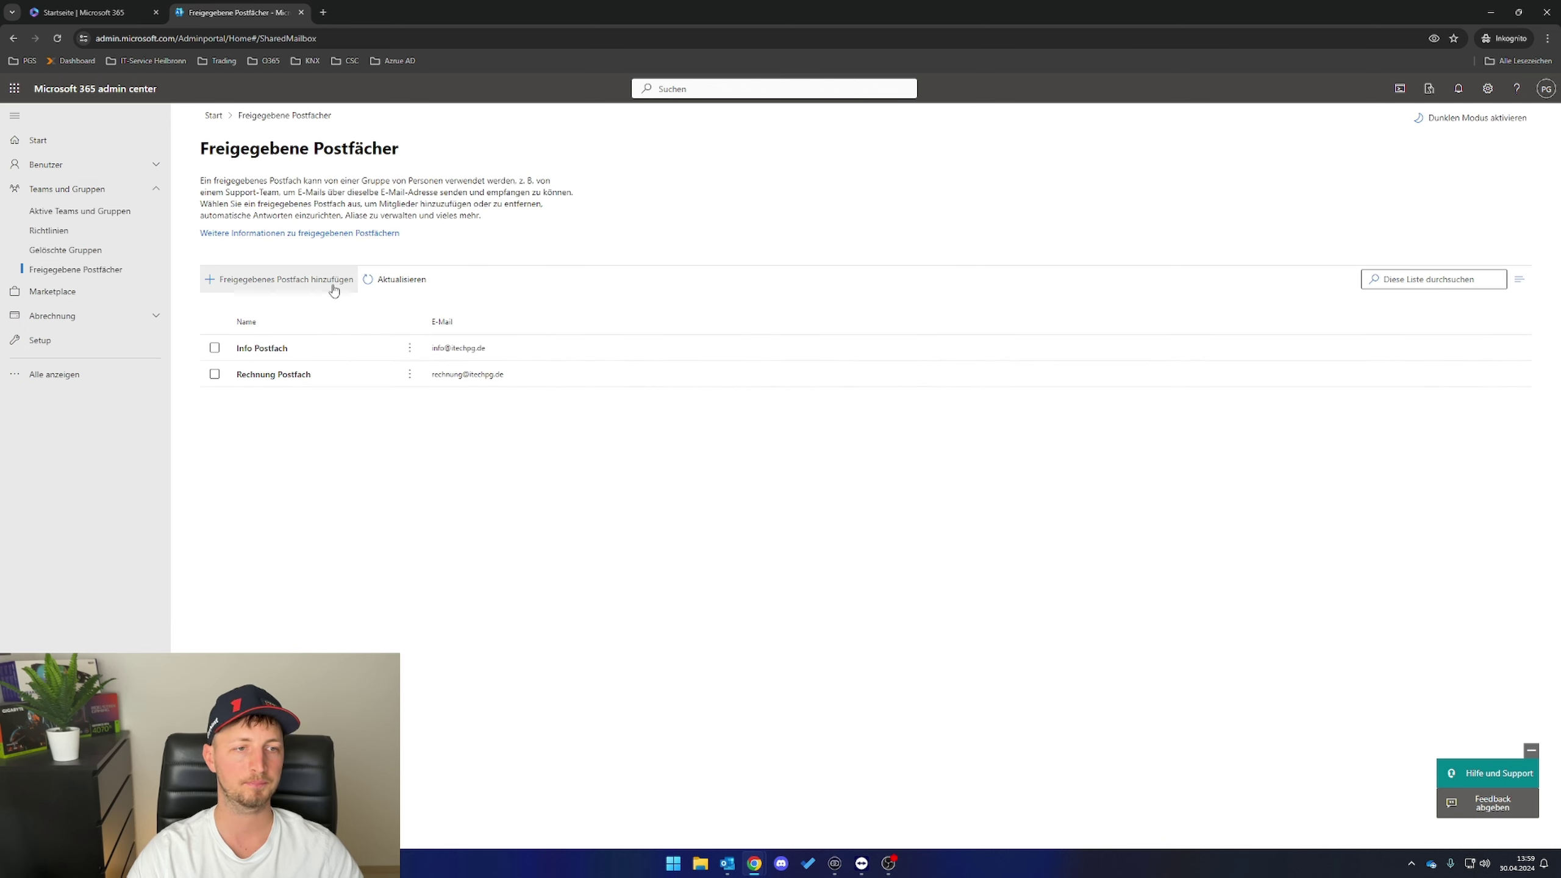
# - Create shared mailbox 'Allgemeiner Kalender' with address allgemeiner-kalender
pyautogui.click(260, 287)
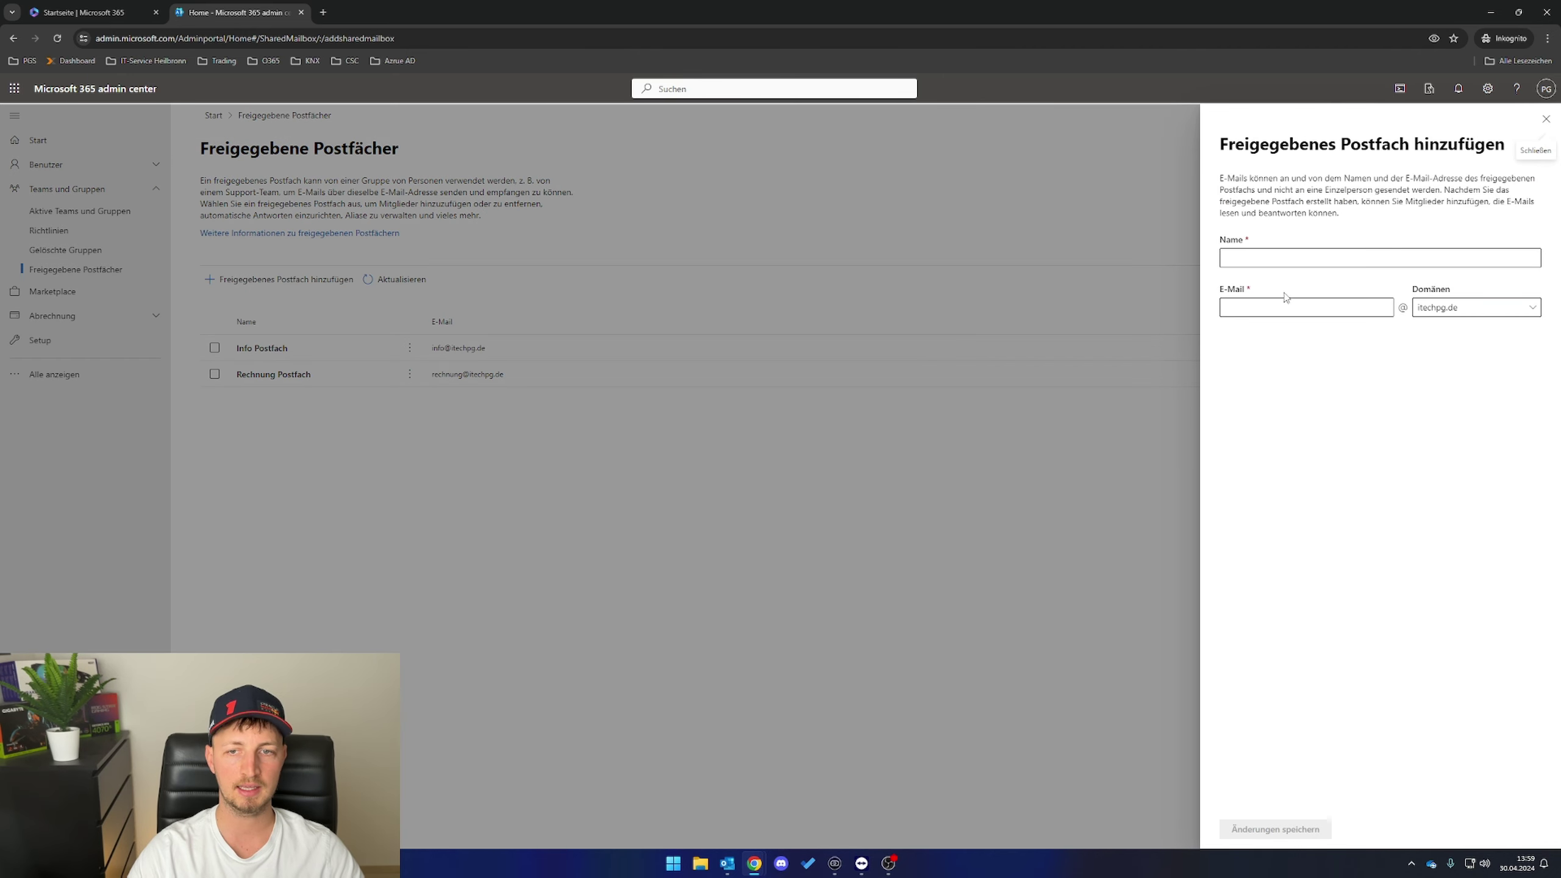
pyautogui.click(1252, 259)
pyautogui.write('Al')
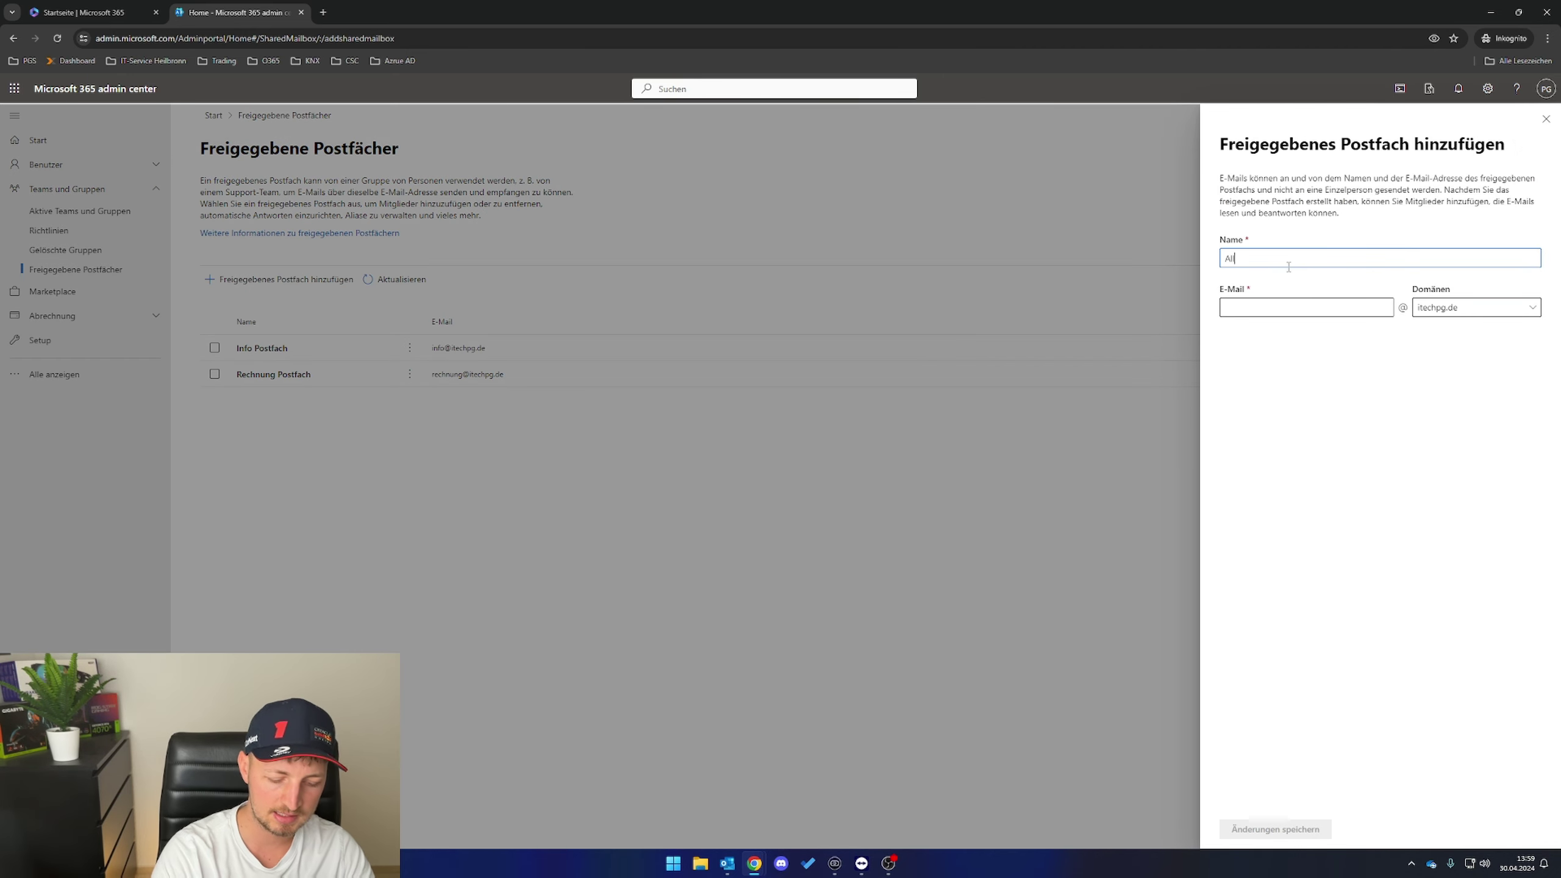
pyautogui.write('lgemeiner Kaler')
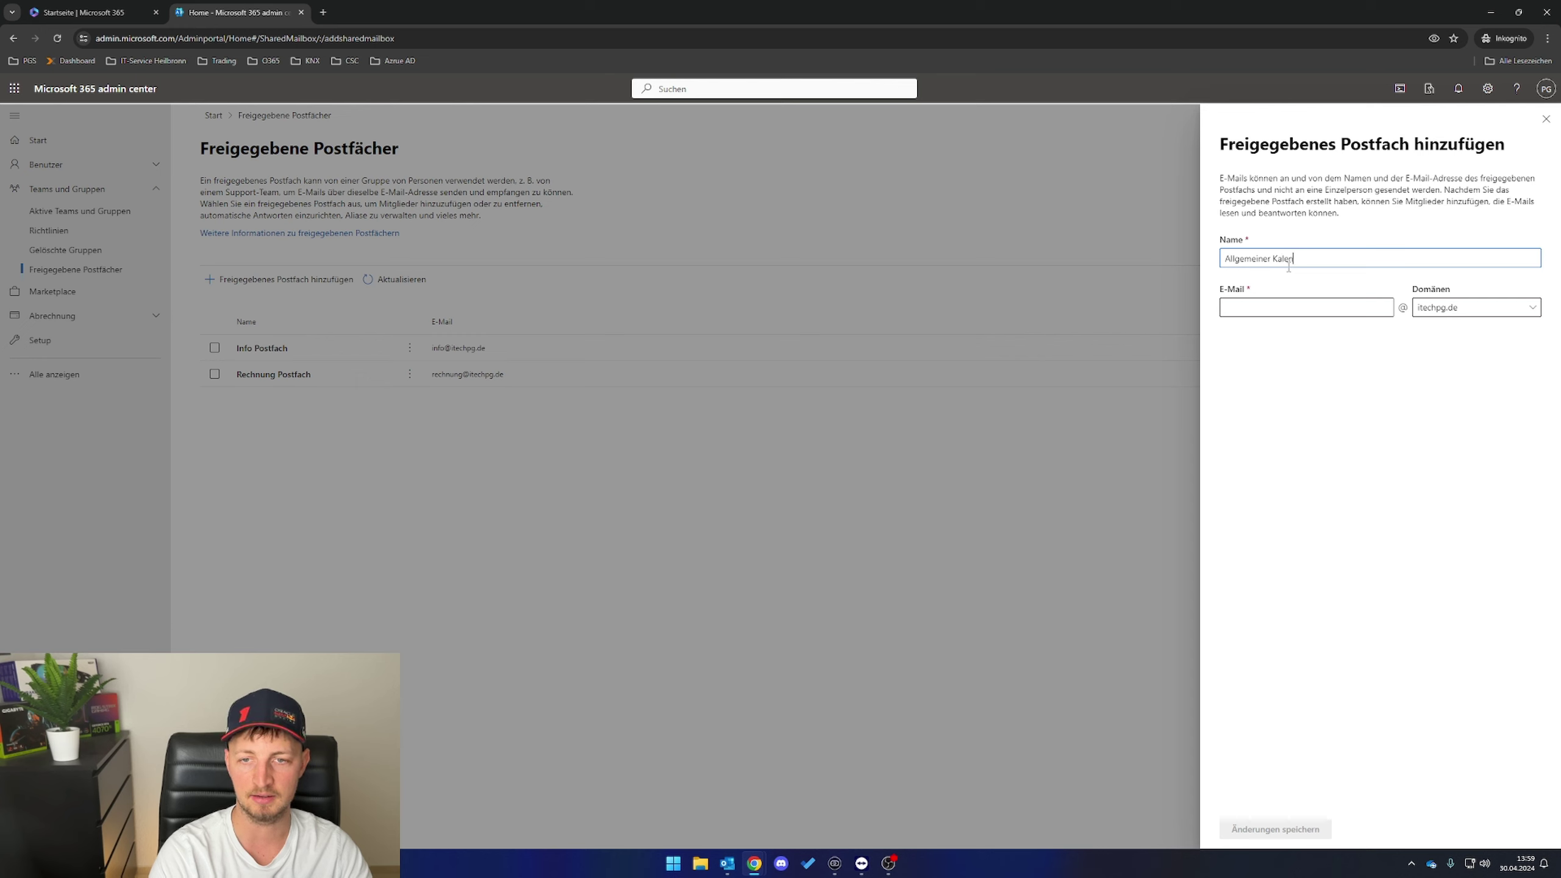
pyautogui.press('BackSpace')
pyautogui.write('nder')
pyautogui.press('Tab')
pyautogui.write('allgemeine')
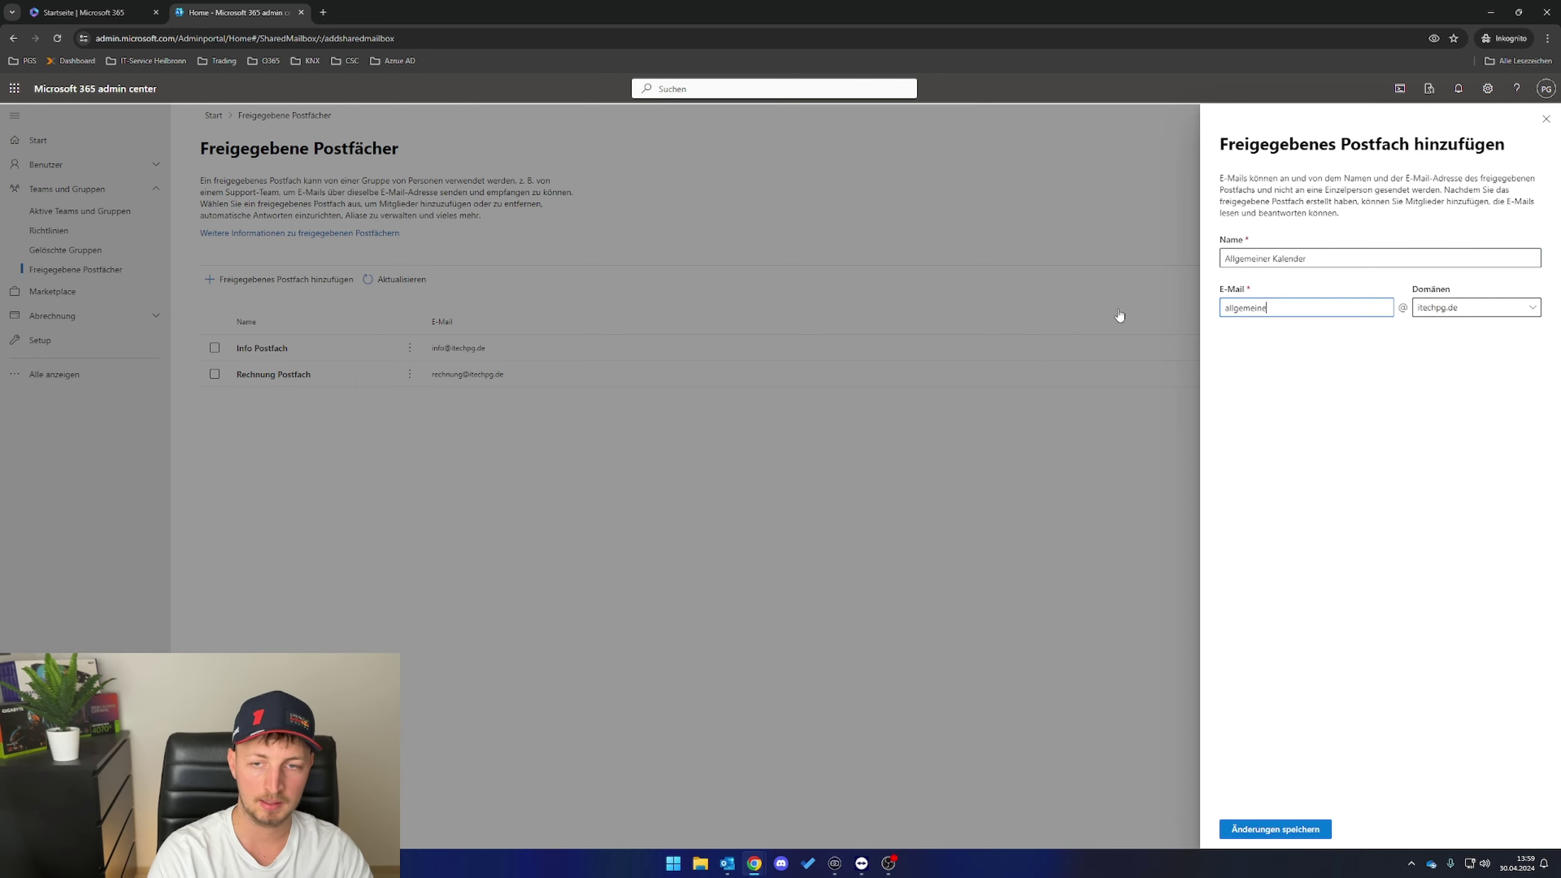
pyautogui.write('r-kalender')
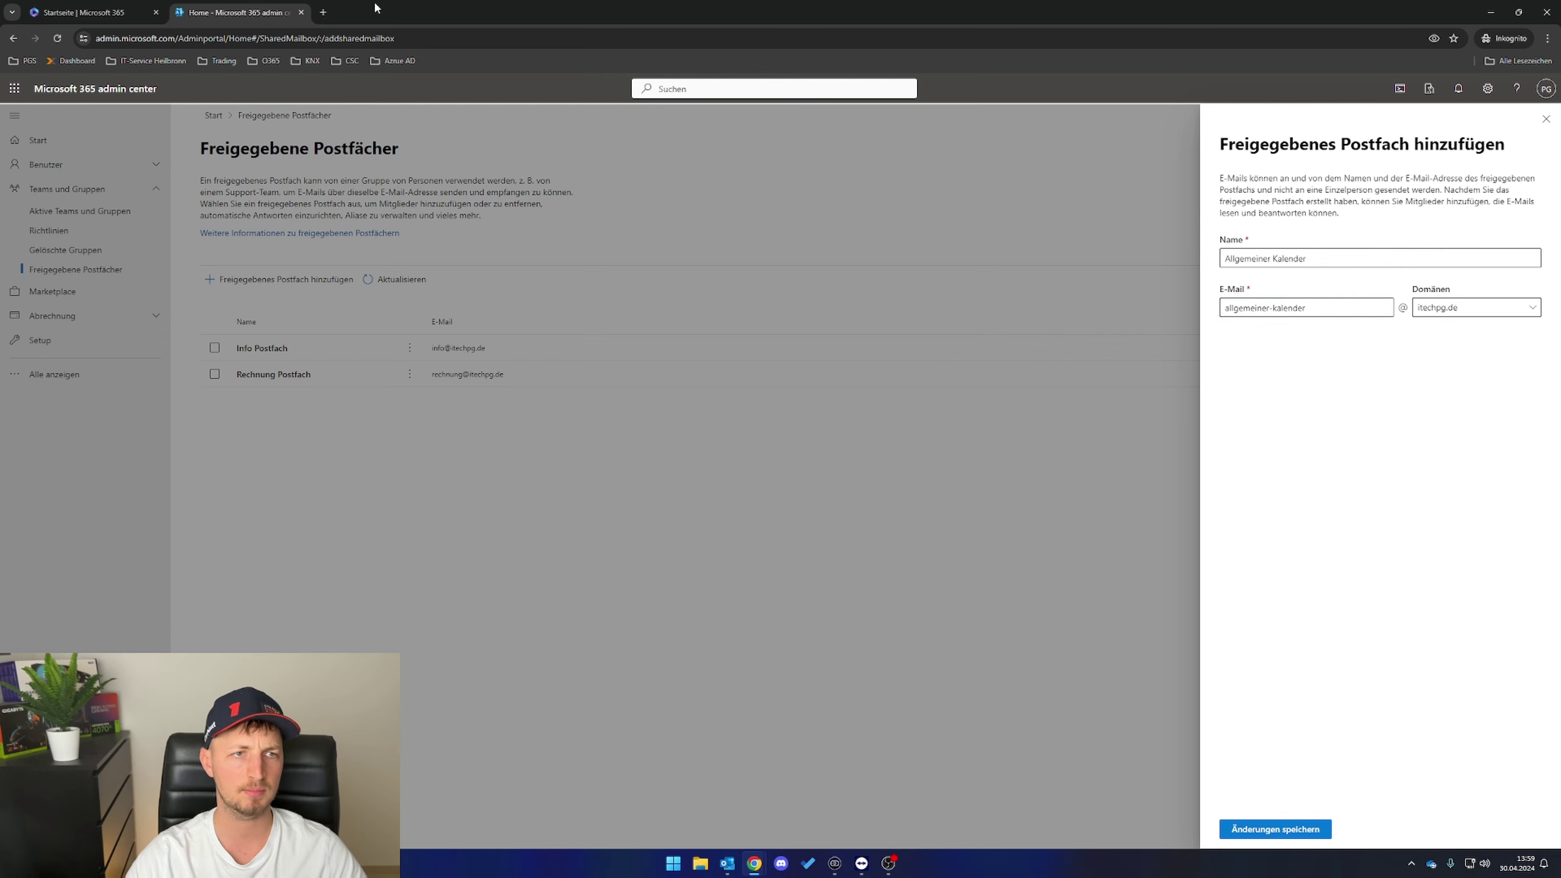
pyautogui.click(1275, 829)
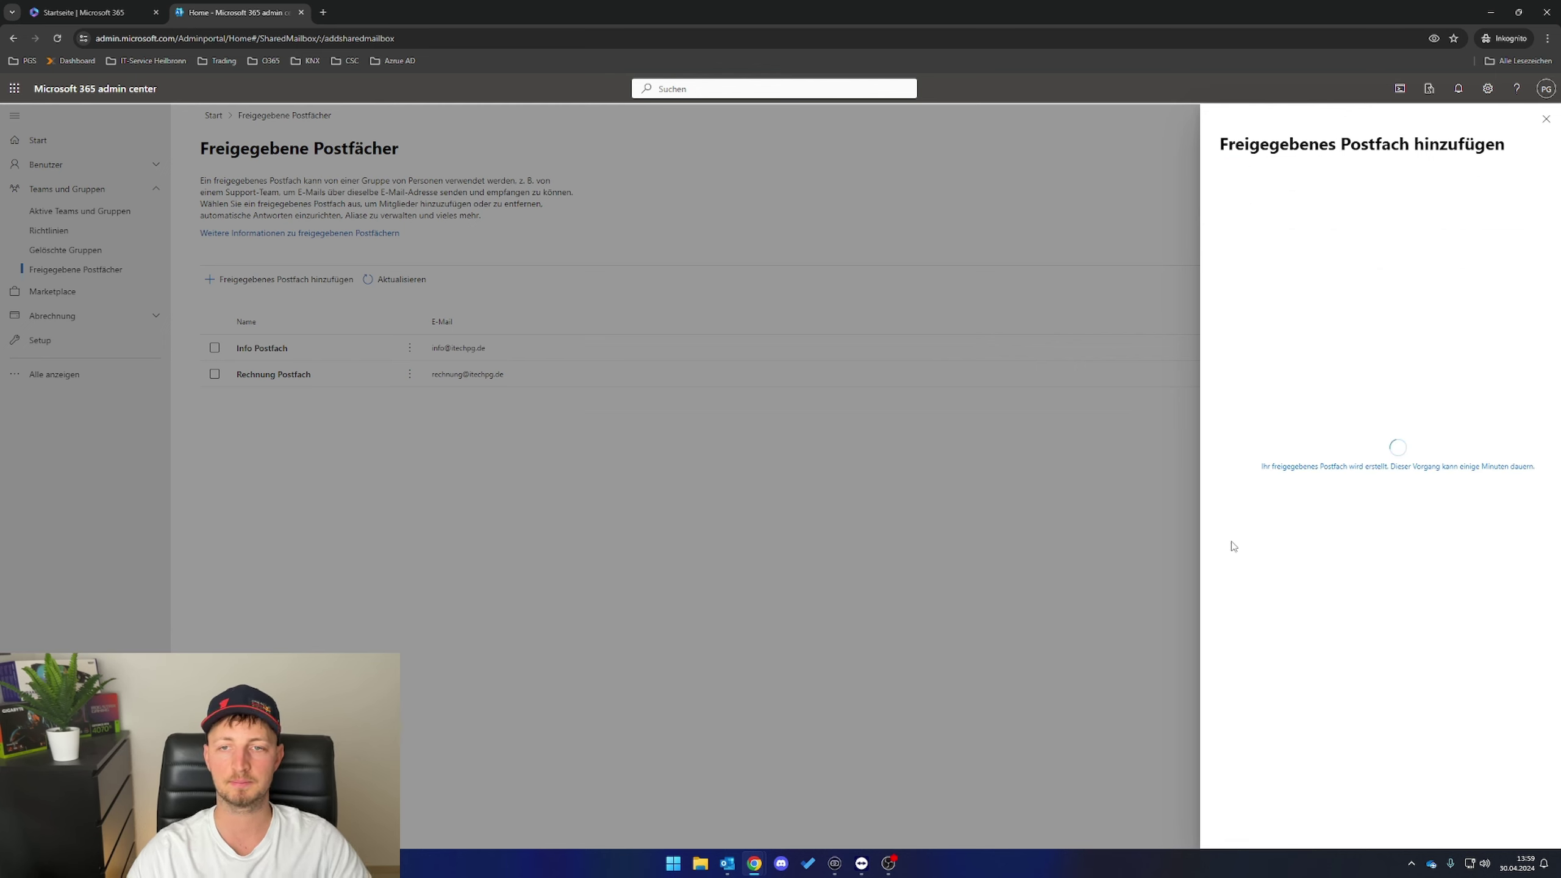
pyautogui.click(1547, 123)
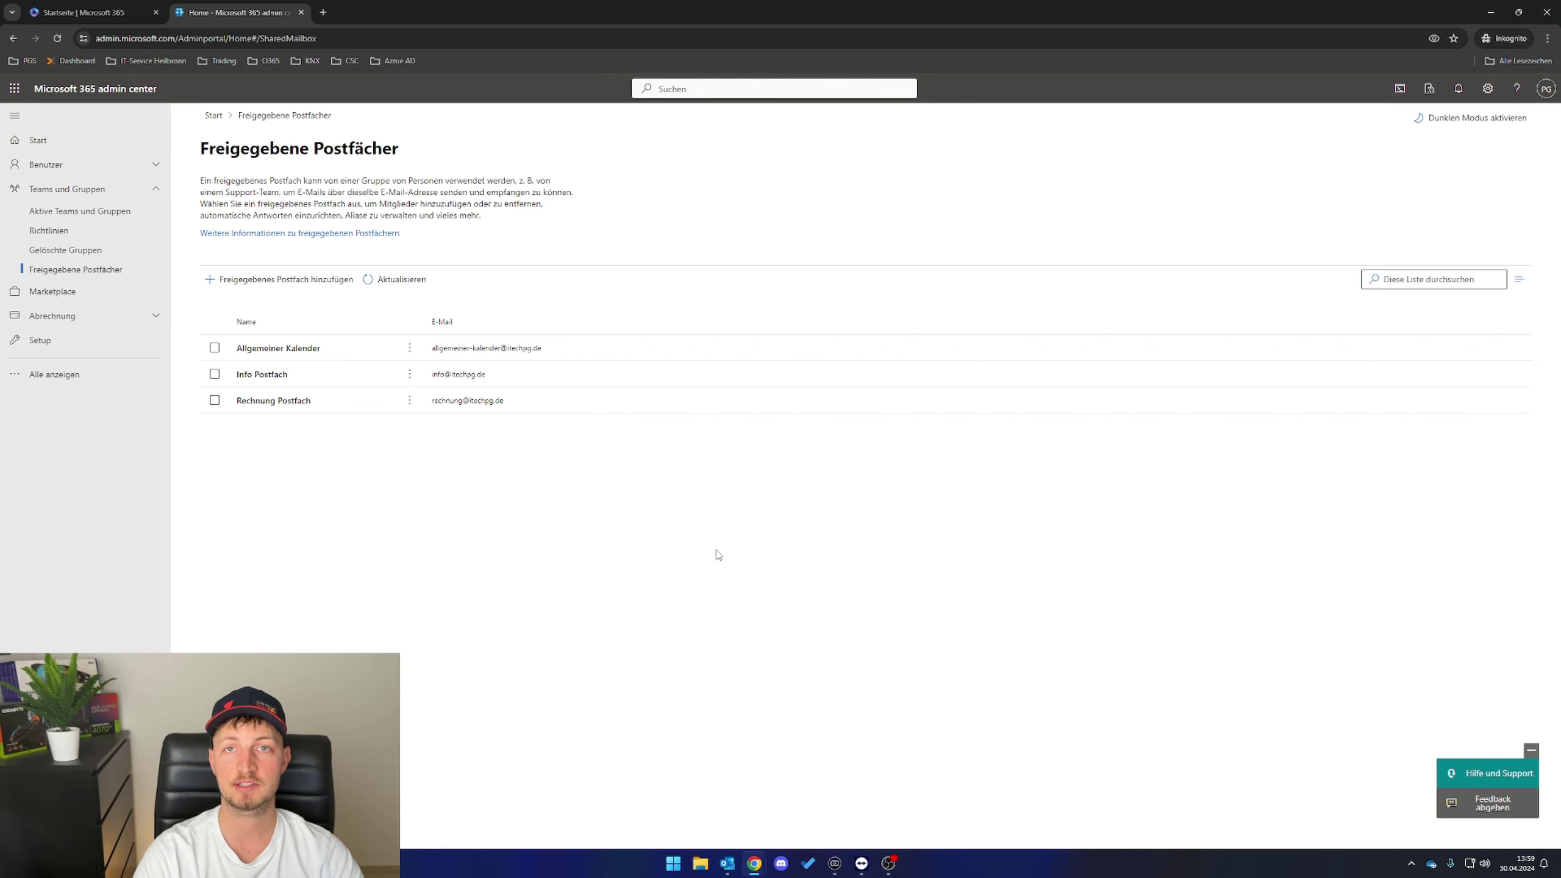
# - Bring Outlook to the front and return from Mail to the April 2024 calendar
pyautogui.click(727, 864)
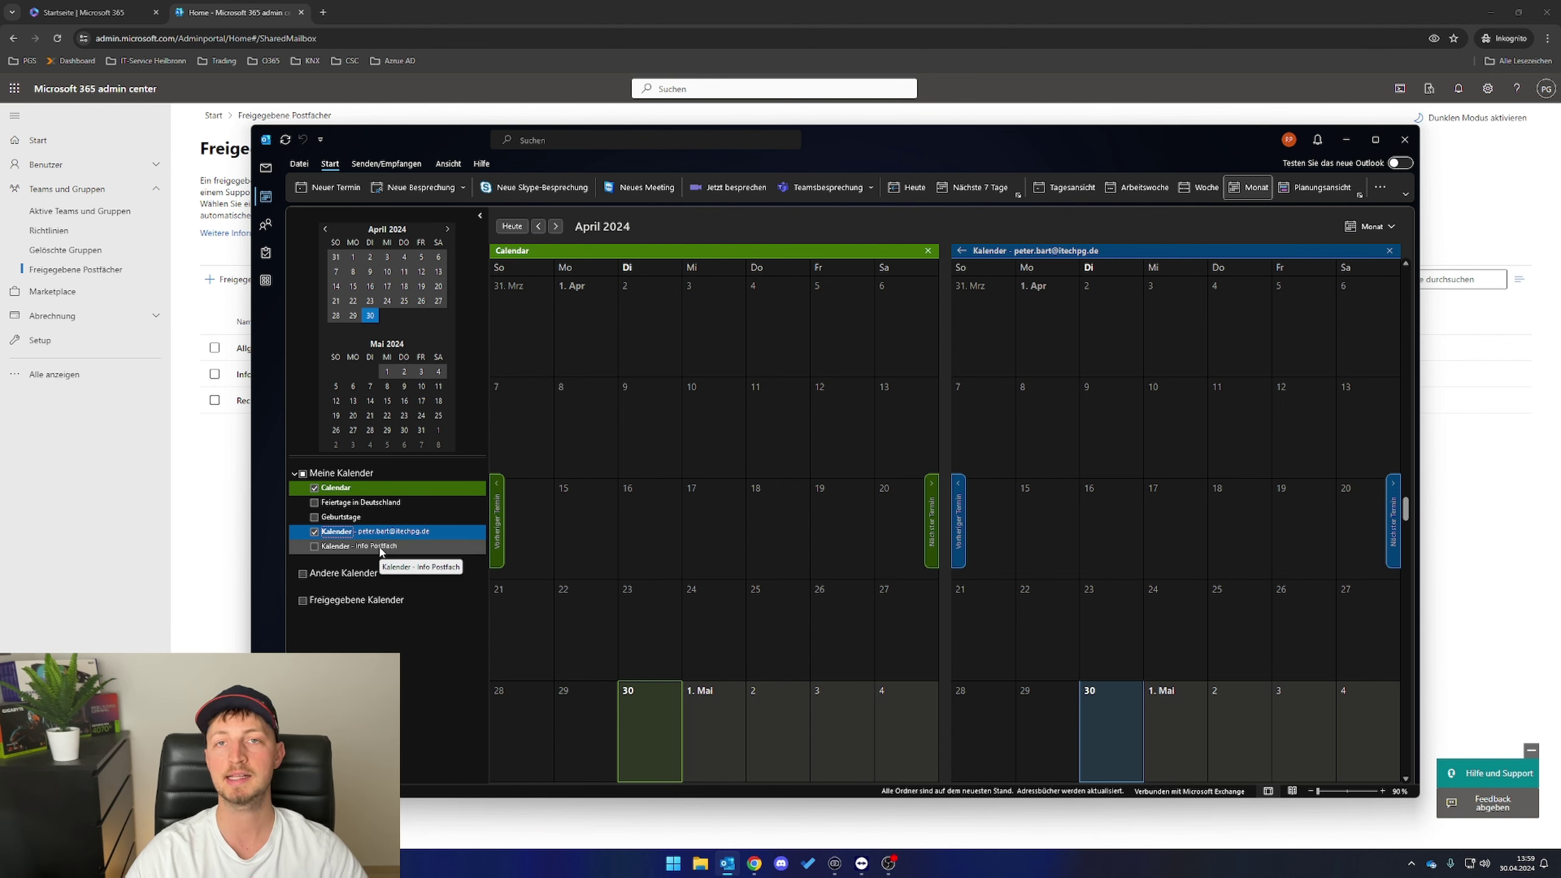
pyautogui.hotkey('ctrl', '1')
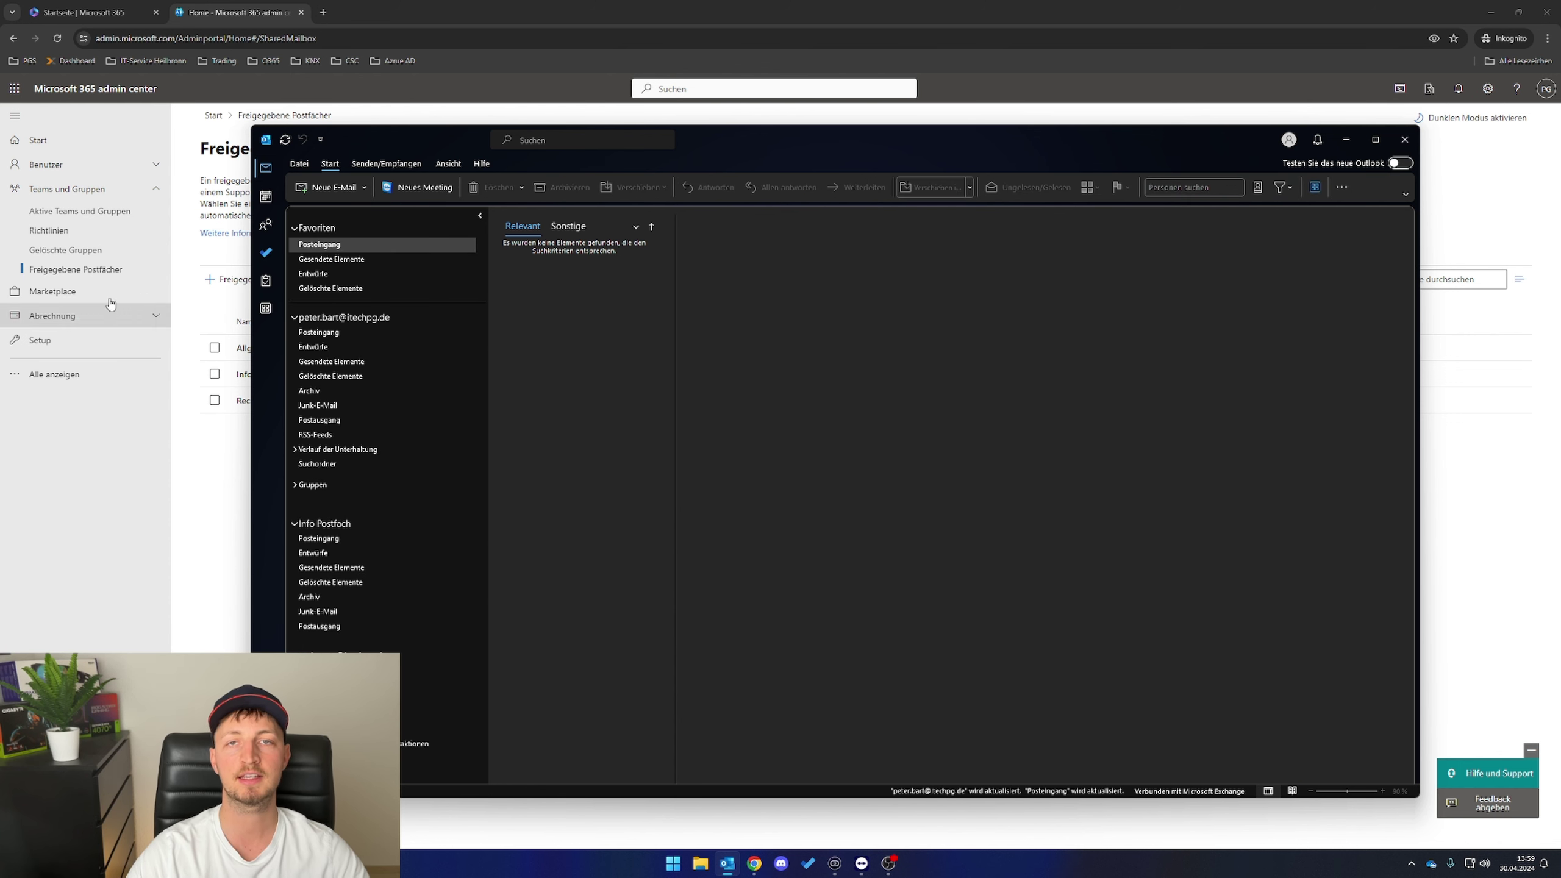
pyautogui.click(266, 196)
# - Search 'power' in Start and run Windows PowerShell ISE as administrator
pyautogui.click(673, 863)
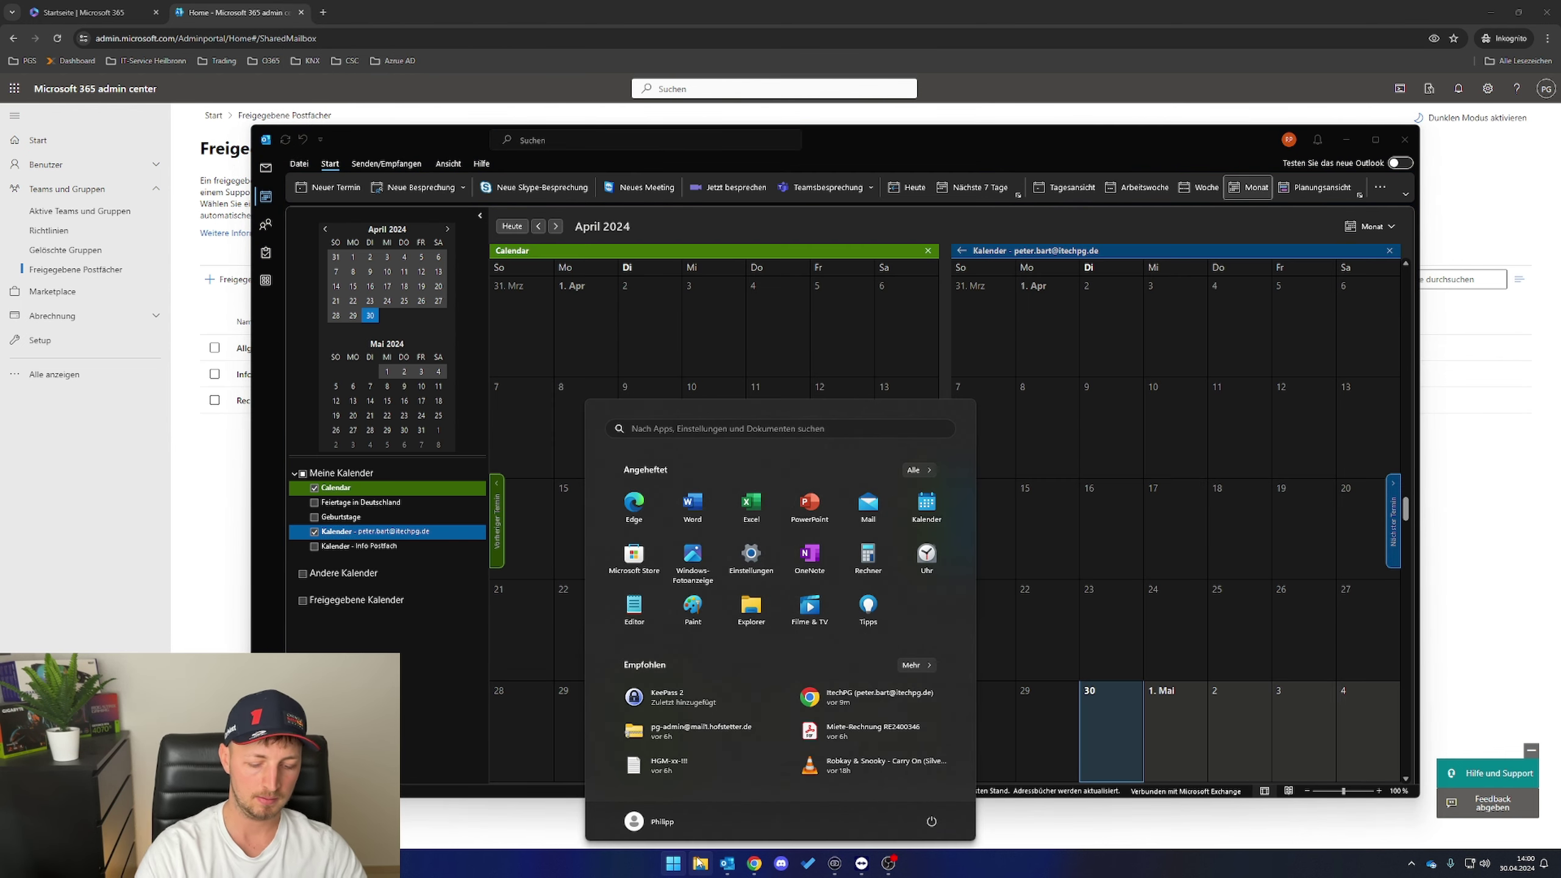
pyautogui.write('power')
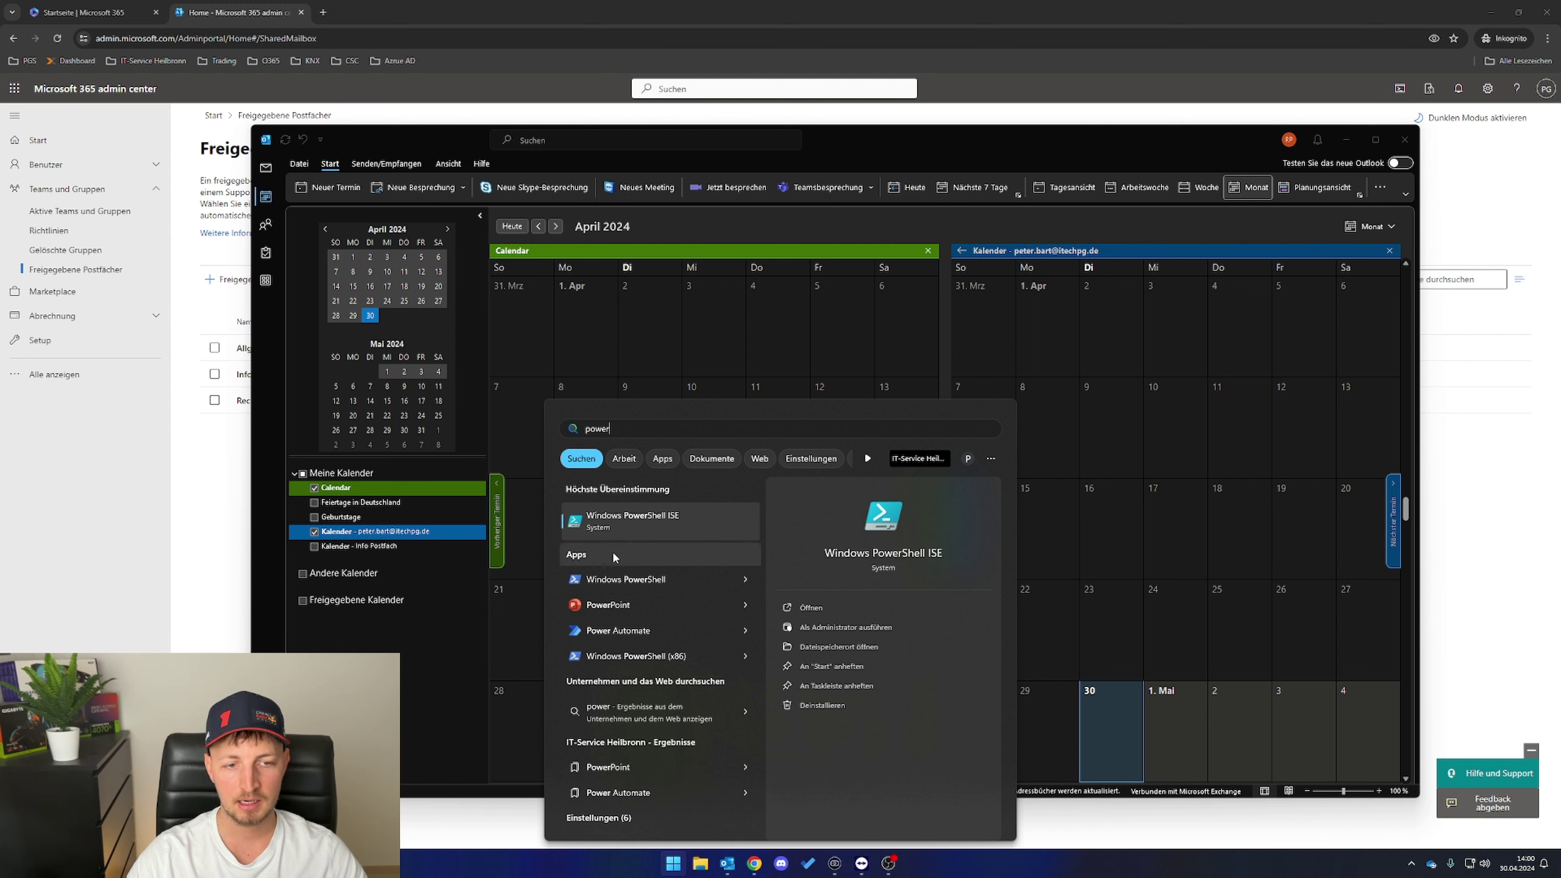
pyautogui.rightClick(686, 523)
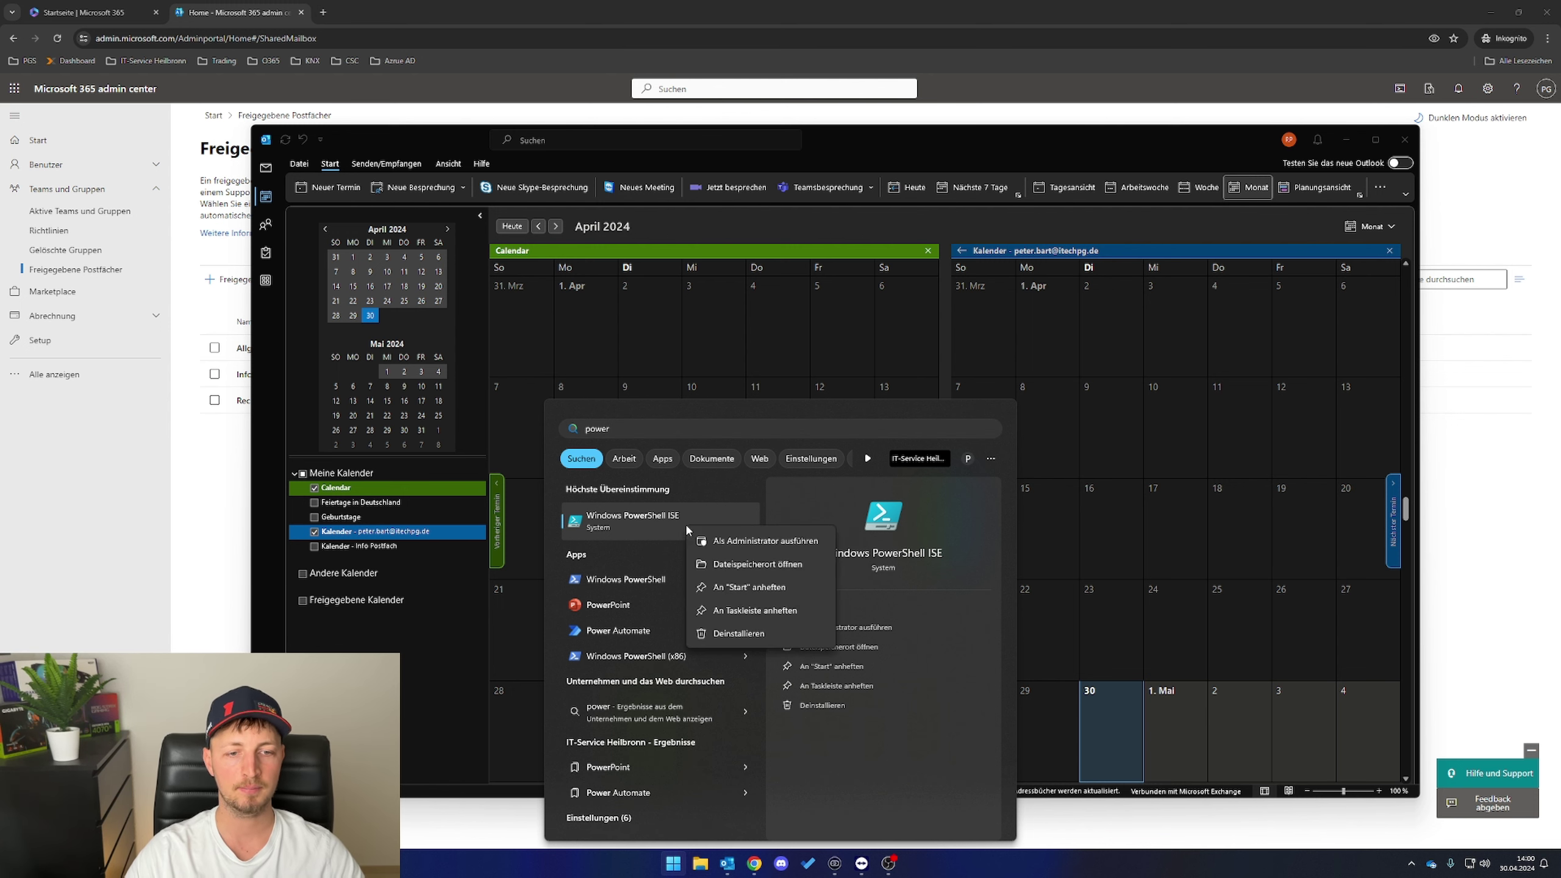
pyautogui.click(701, 539)
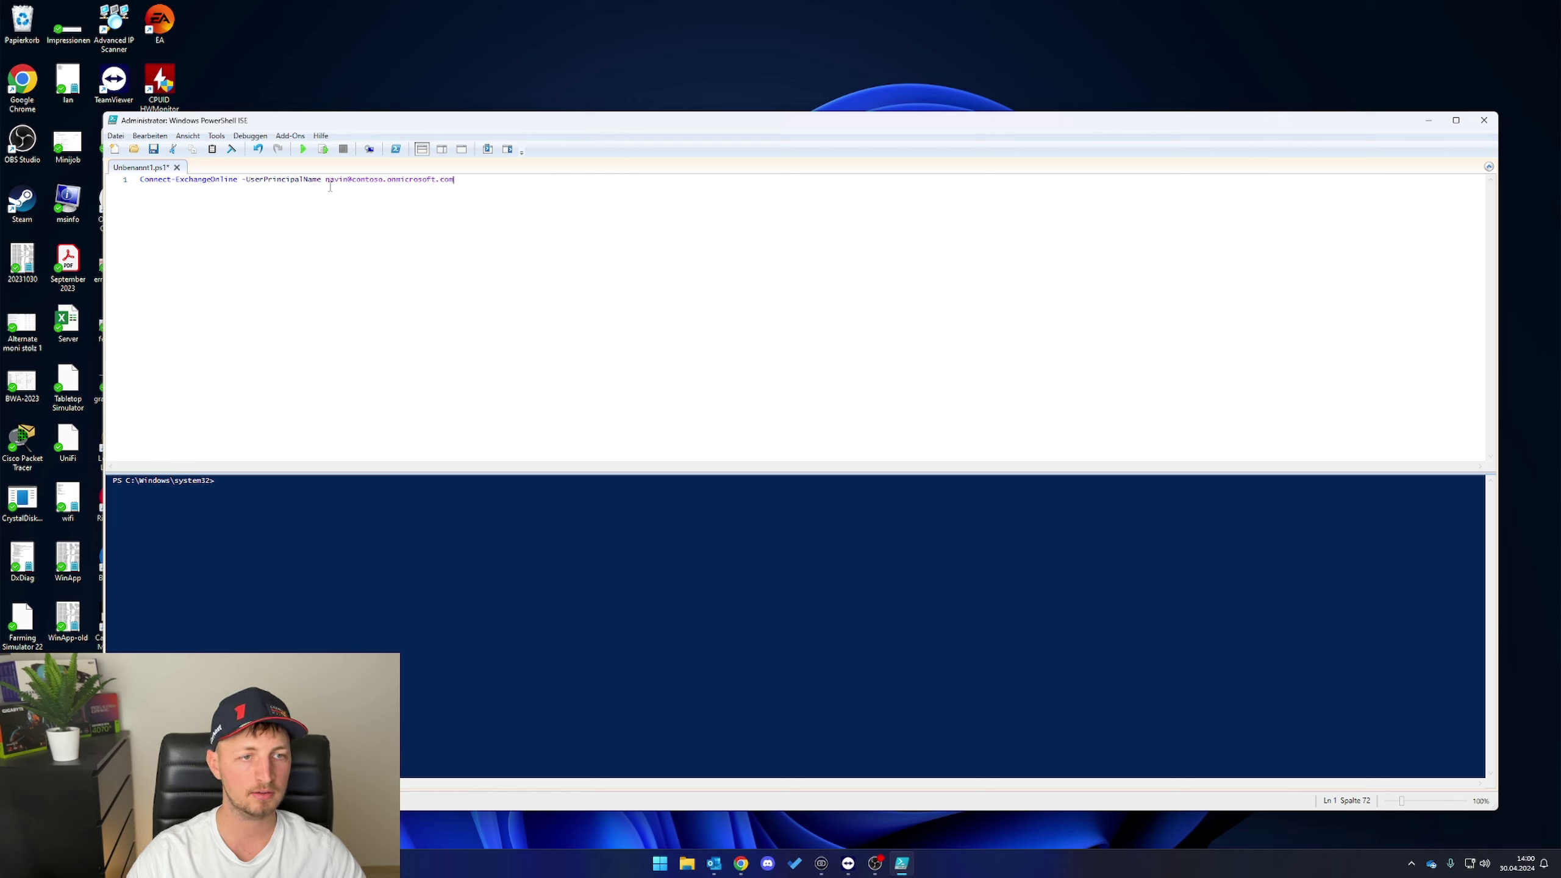
# - Put the tenant admin account into Connect-ExchangeOnline and run it in the console
pyautogui.moveTo(327, 179); pyautogui.dragTo(480, 175)
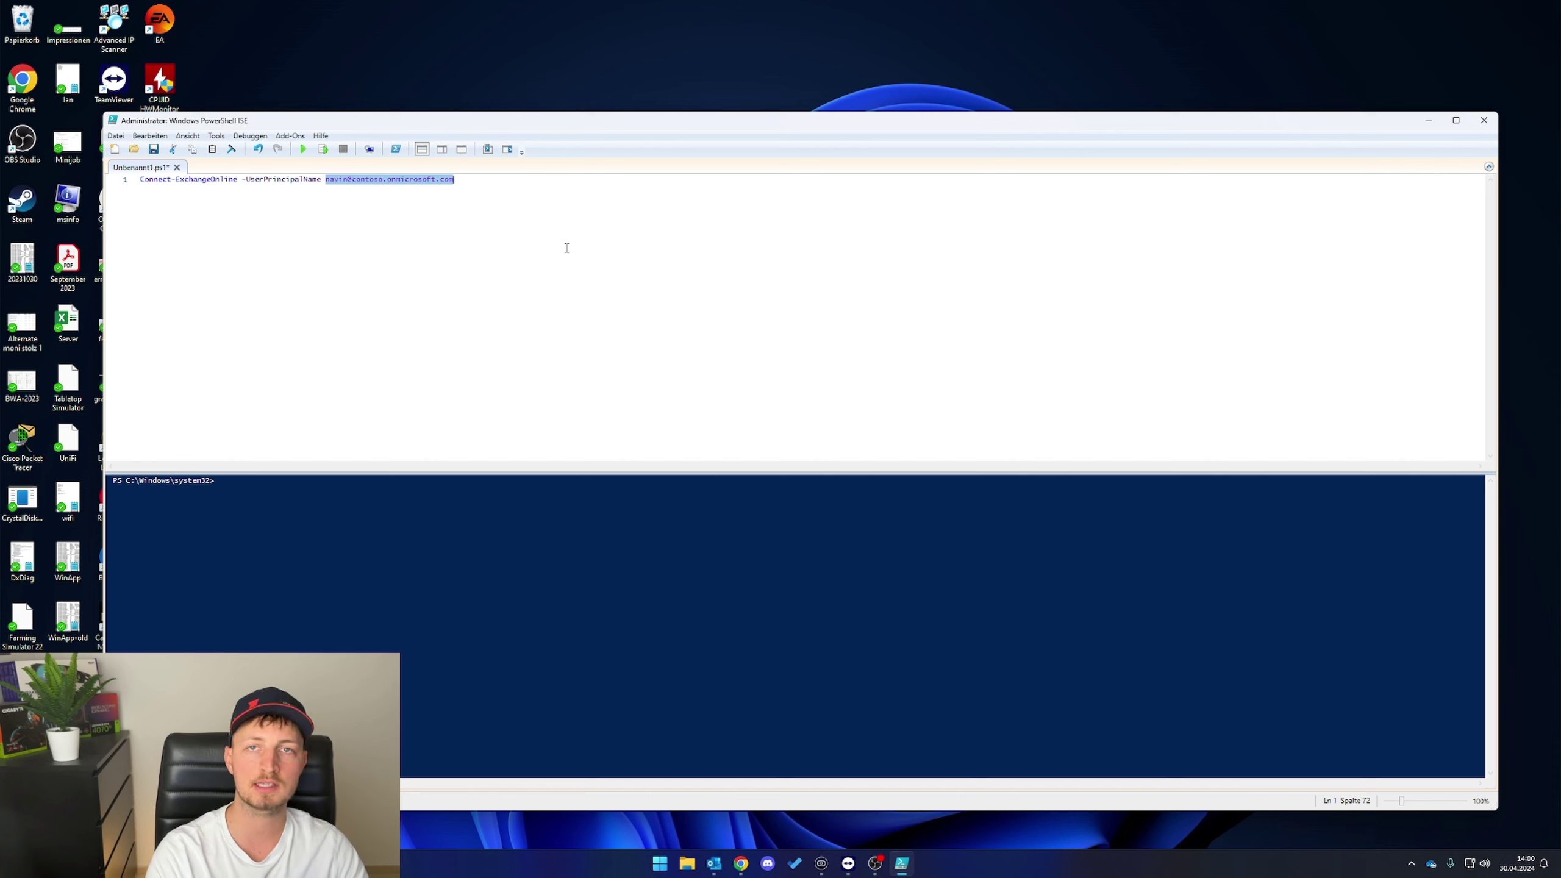
pyautogui.hotkey('ctrl', 'v')
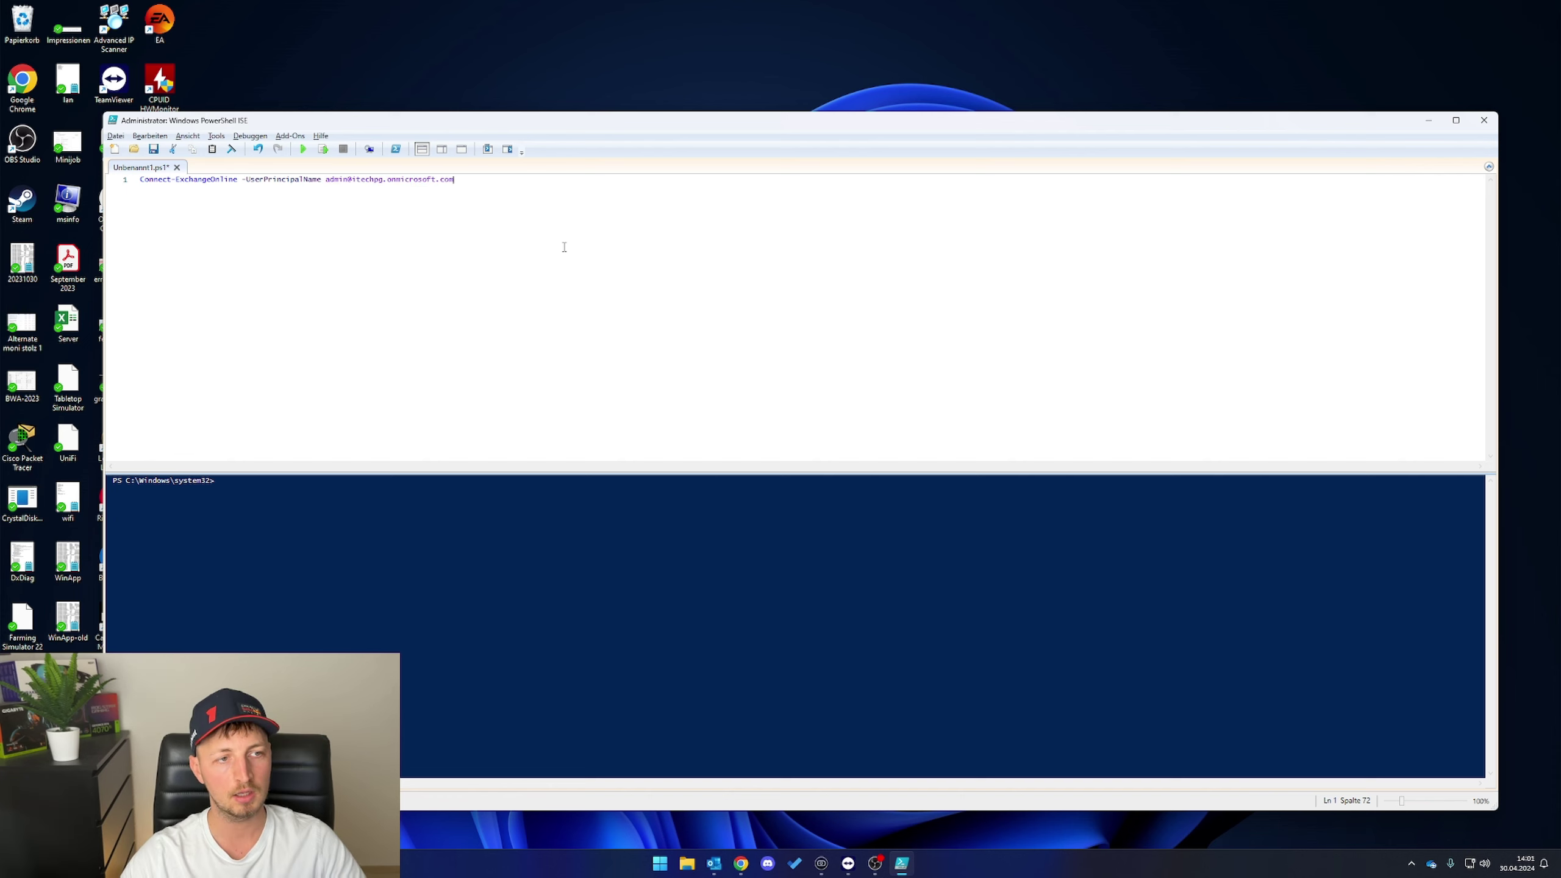
pyautogui.hotkey('ctrl', 'a')
pyautogui.hotkey('ctrl', 'c')
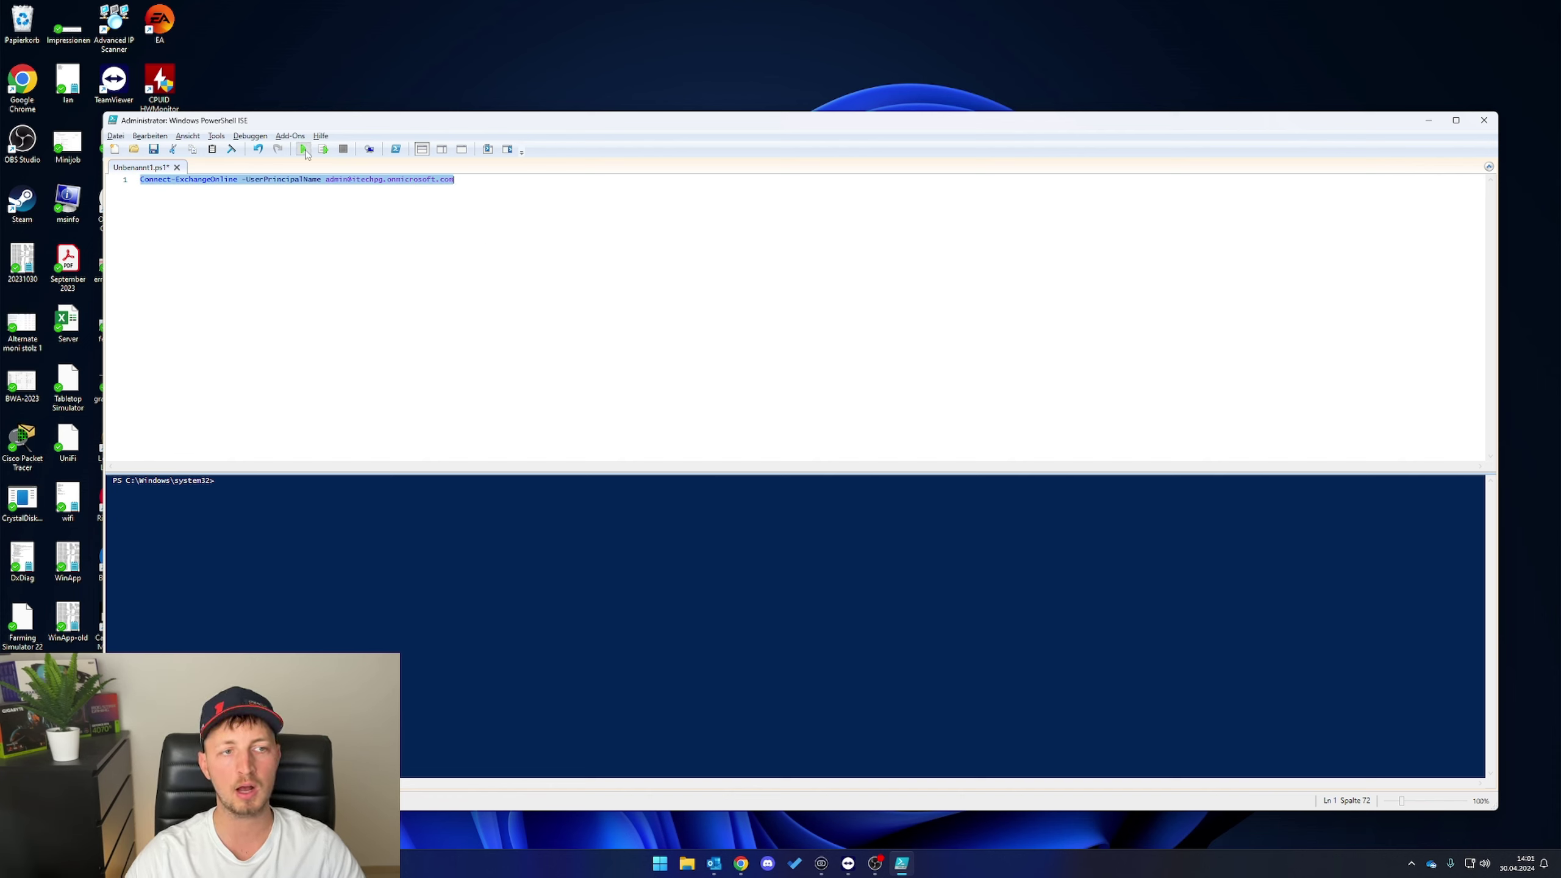
pyautogui.rightClick(375, 507)
pyautogui.click(424, 539)
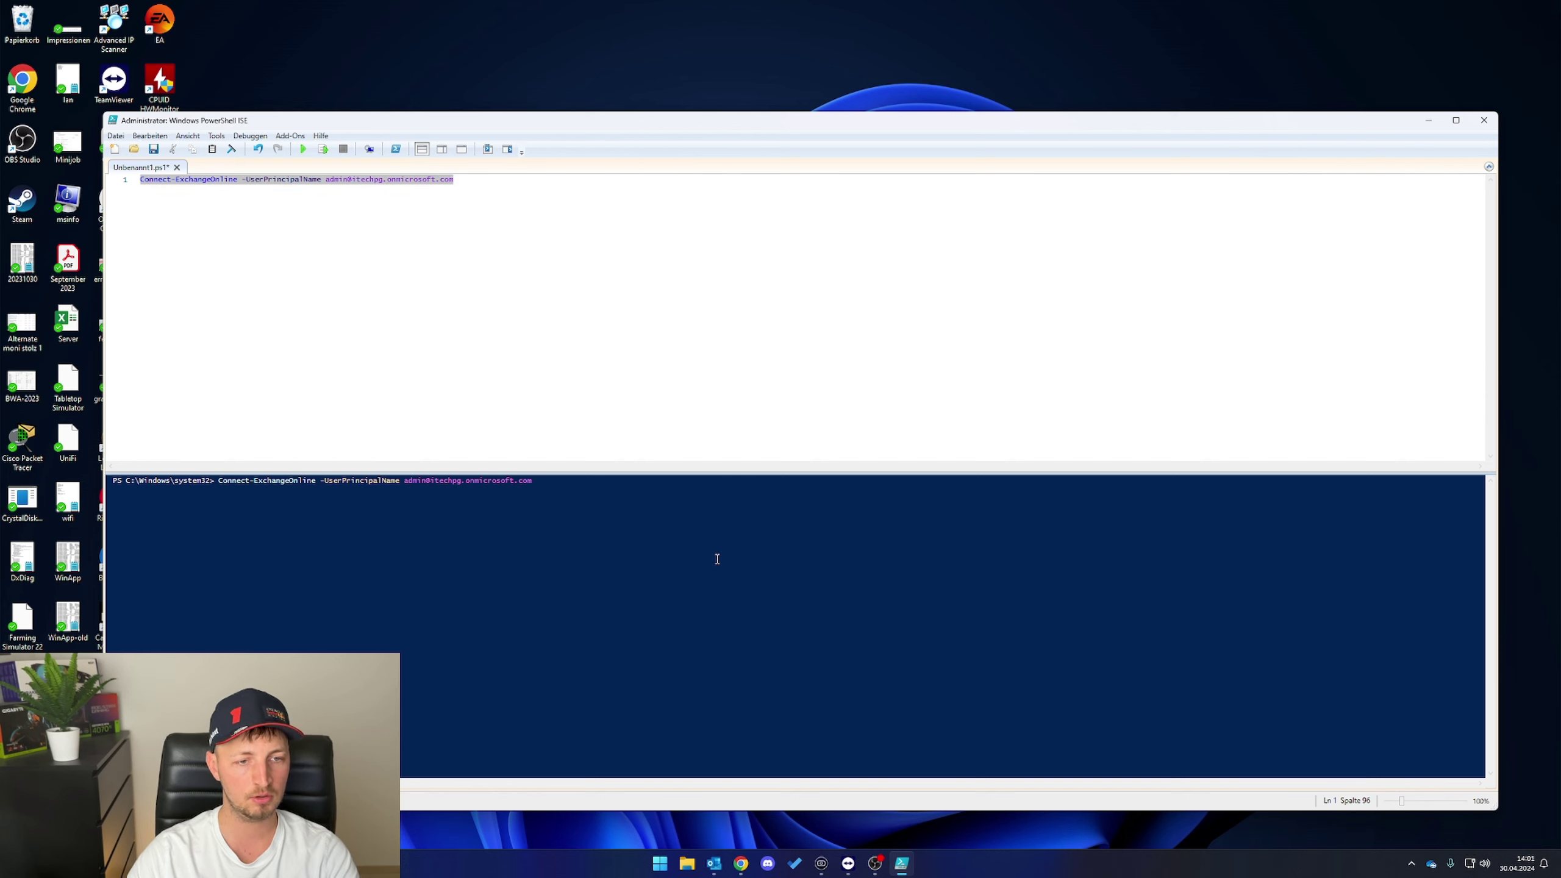
pyautogui.press('Return')
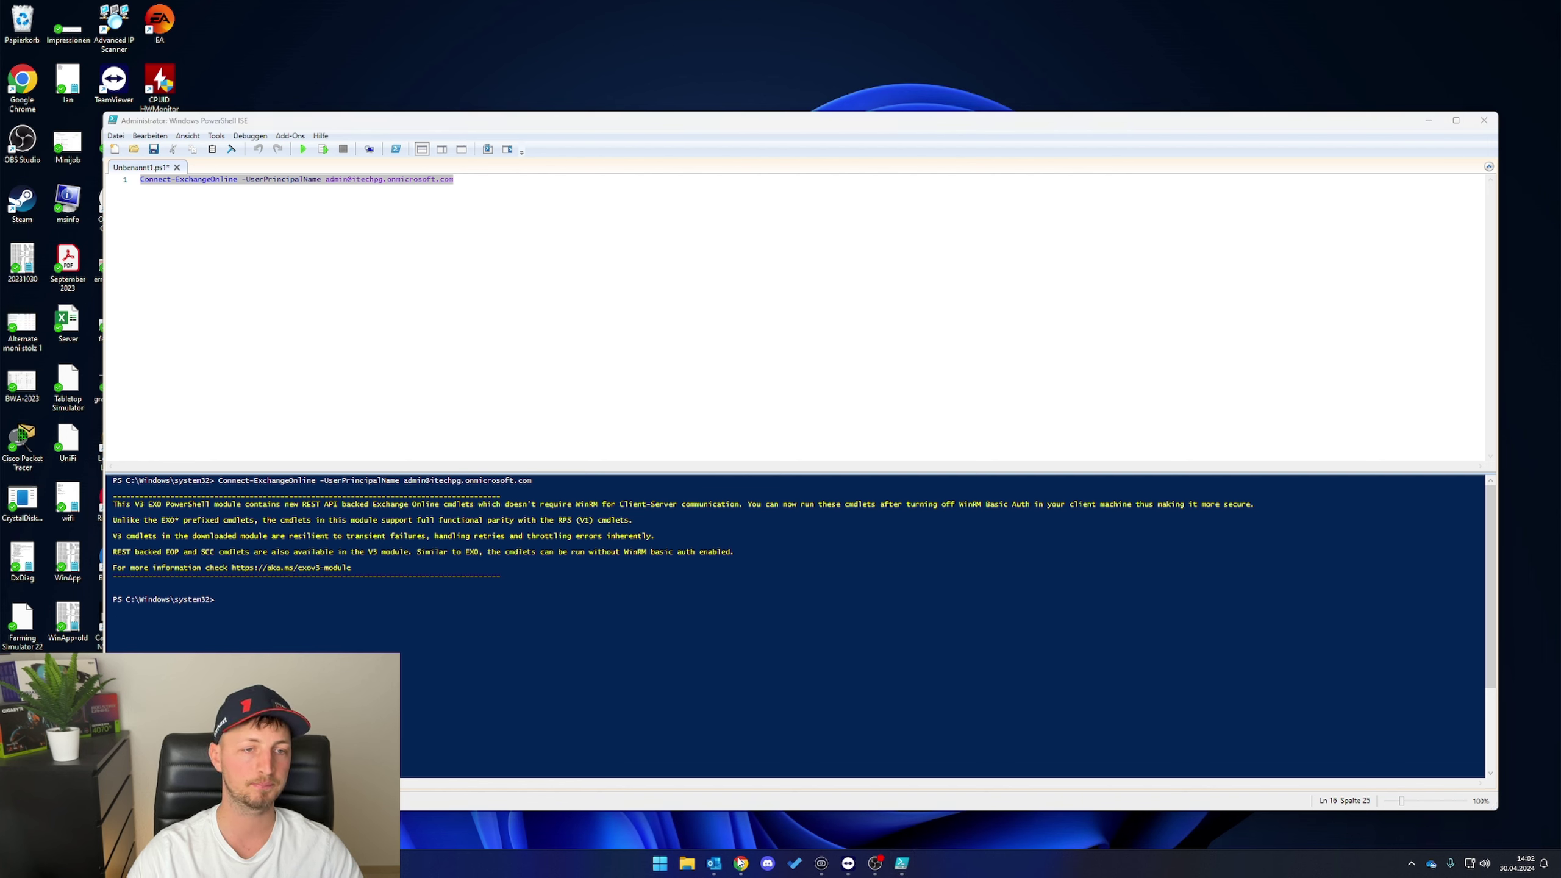
# - Insert Set-MailboxRegionalConfiguration on line 3 with de-DE, dd.MM.yyyy, HH:mm and W. Europe Standard Time
pyautogui.click(589, 243)
pyautogui.press('Return')
pyautogui.press('Return')
pyautogui.hotkey('ctrl', 'v')
pyautogui.click(602, 284)
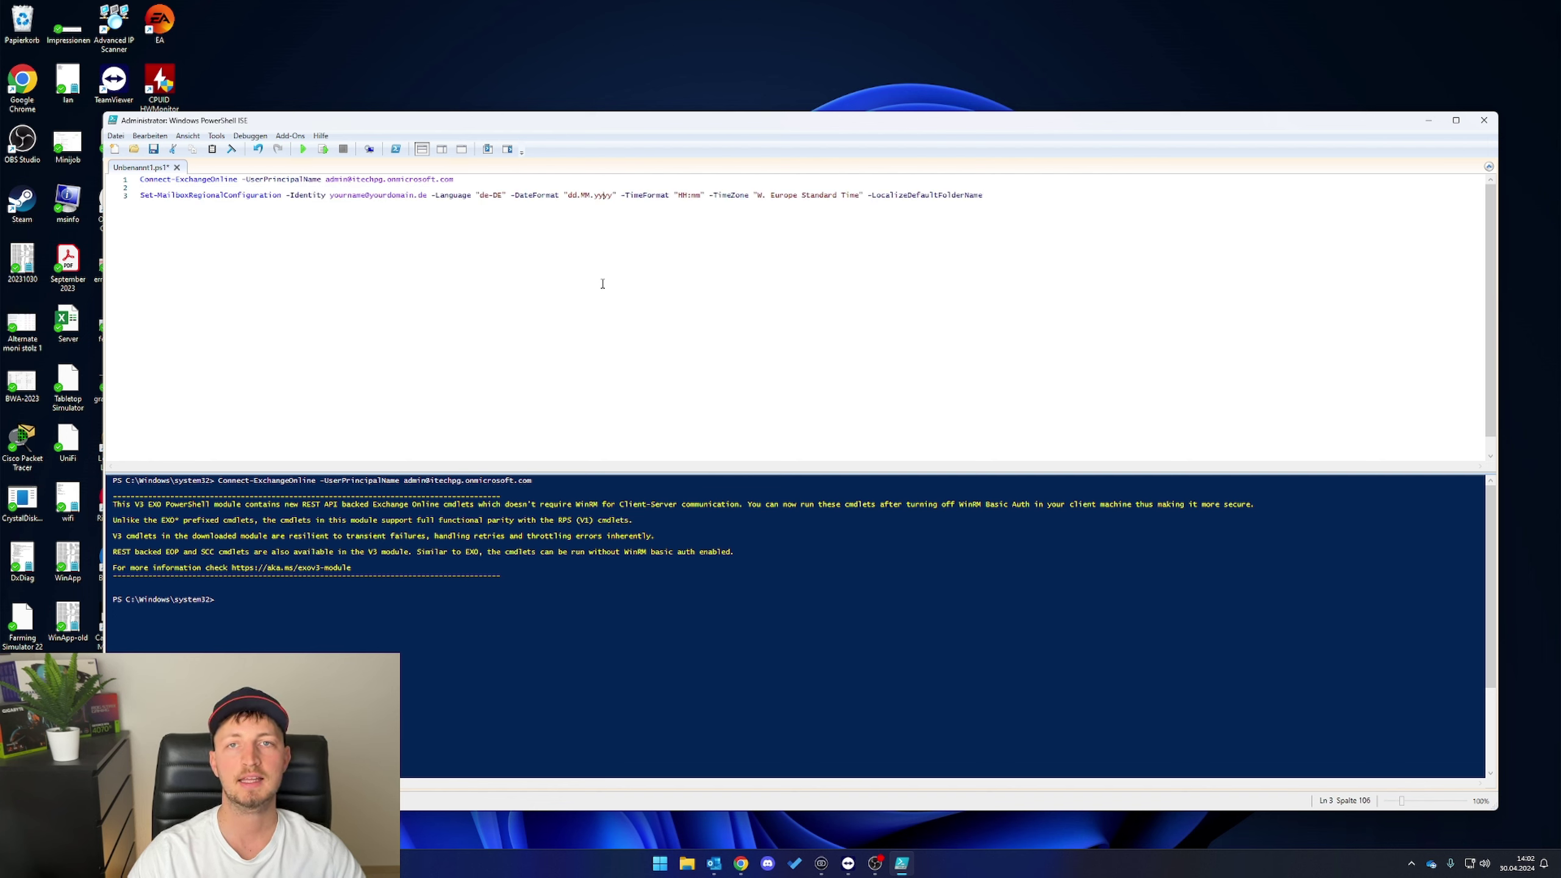
pyautogui.click(520, 272)
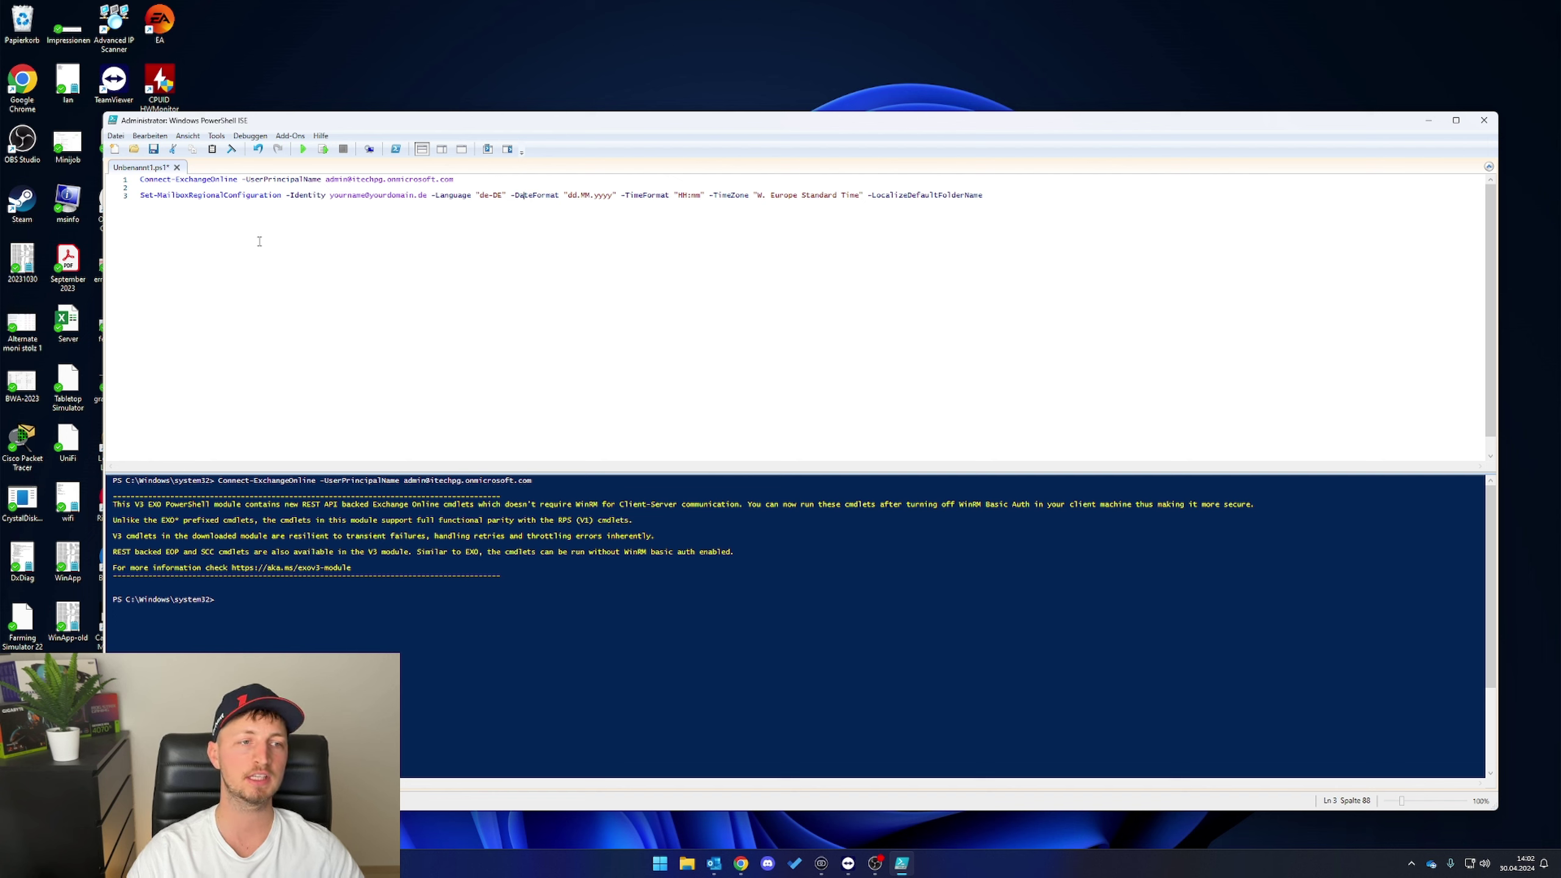
pyautogui.click(583, 299)
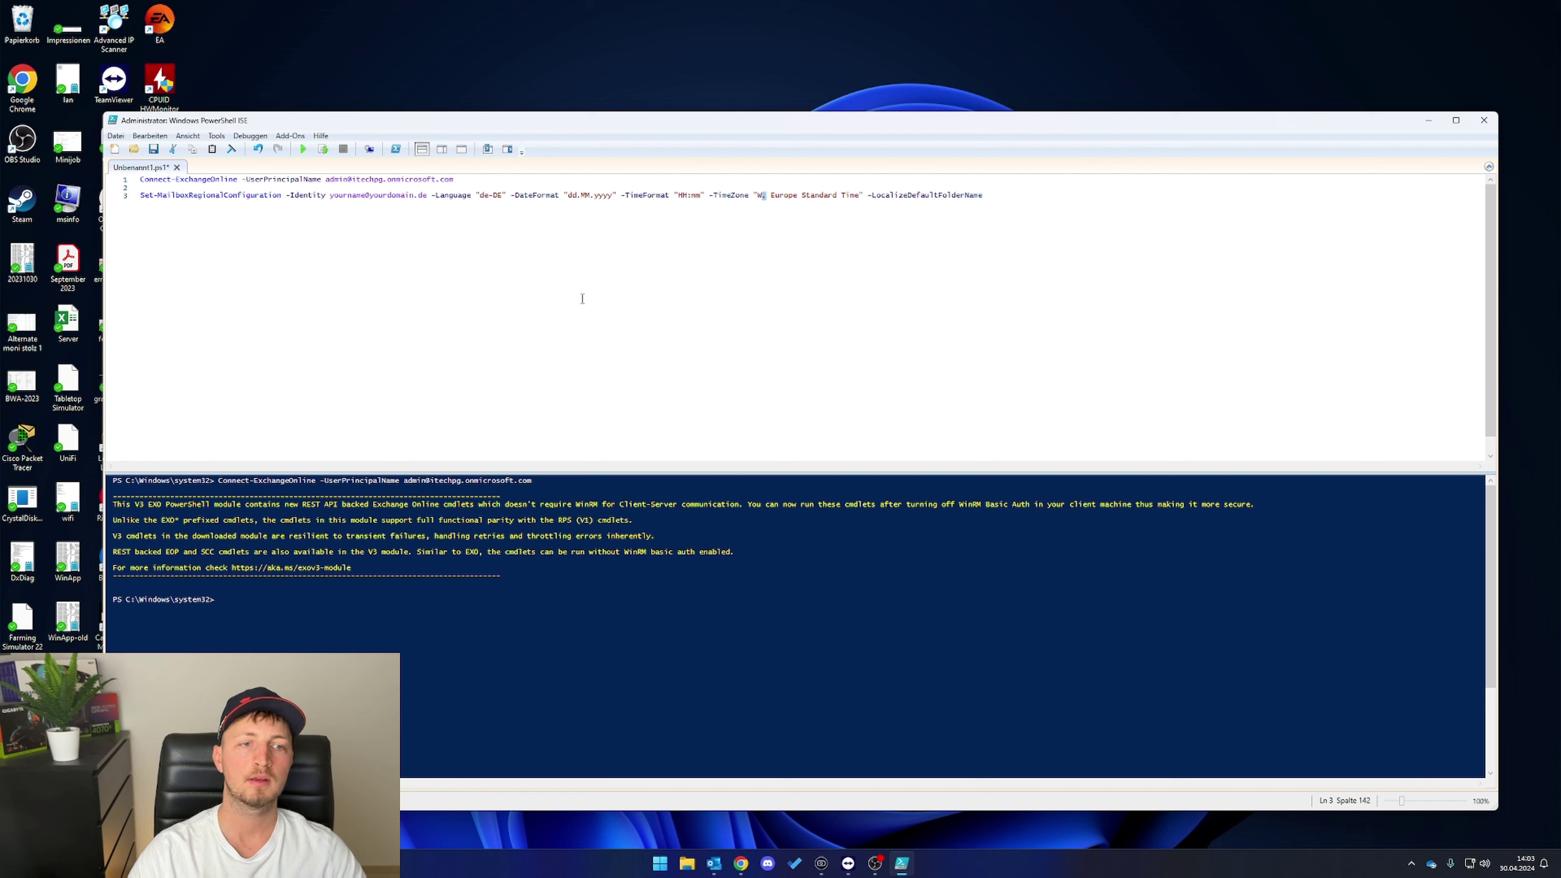
pyautogui.doubleClick(357, 201)
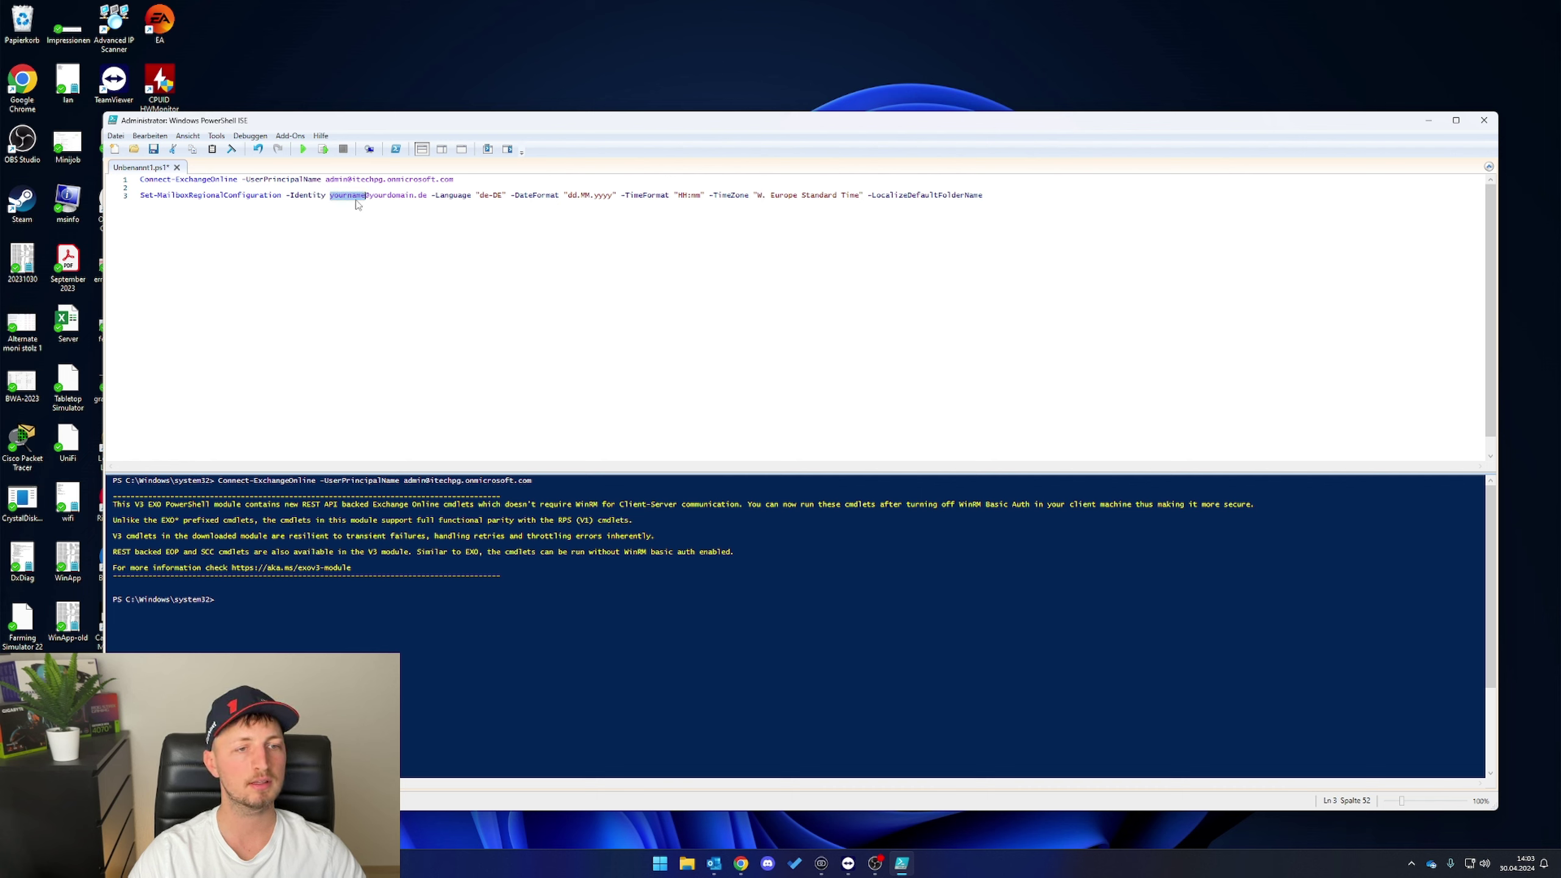
pyautogui.click(463, 261)
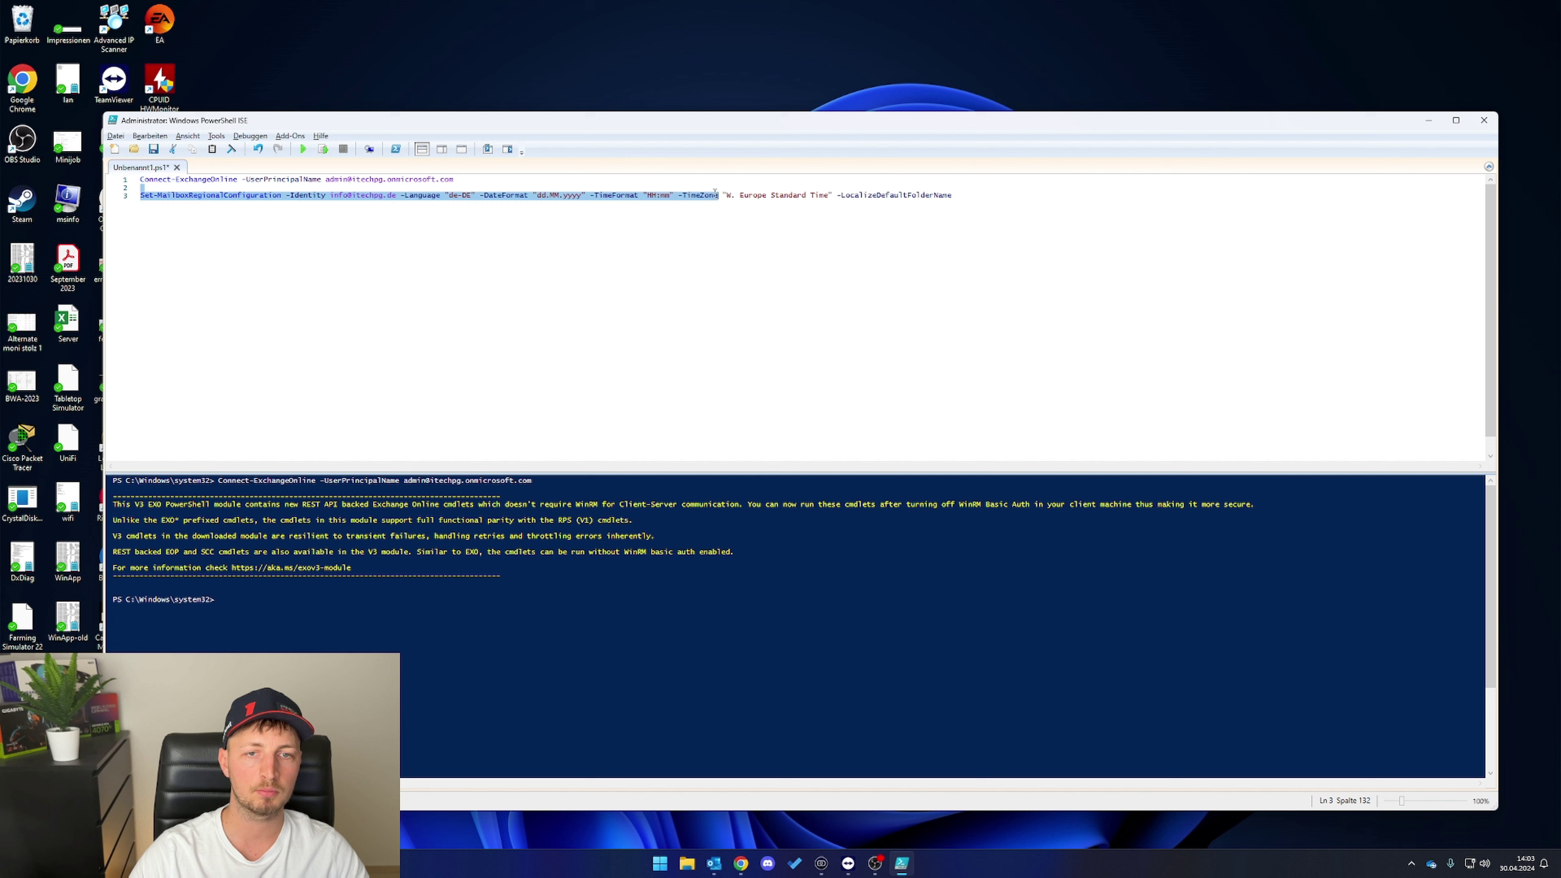
# - Copy the regional configuration line into the console and run it
pyautogui.moveTo(140, 195); pyautogui.dragTo(182, 202)
pyautogui.tripleClick(182, 195)
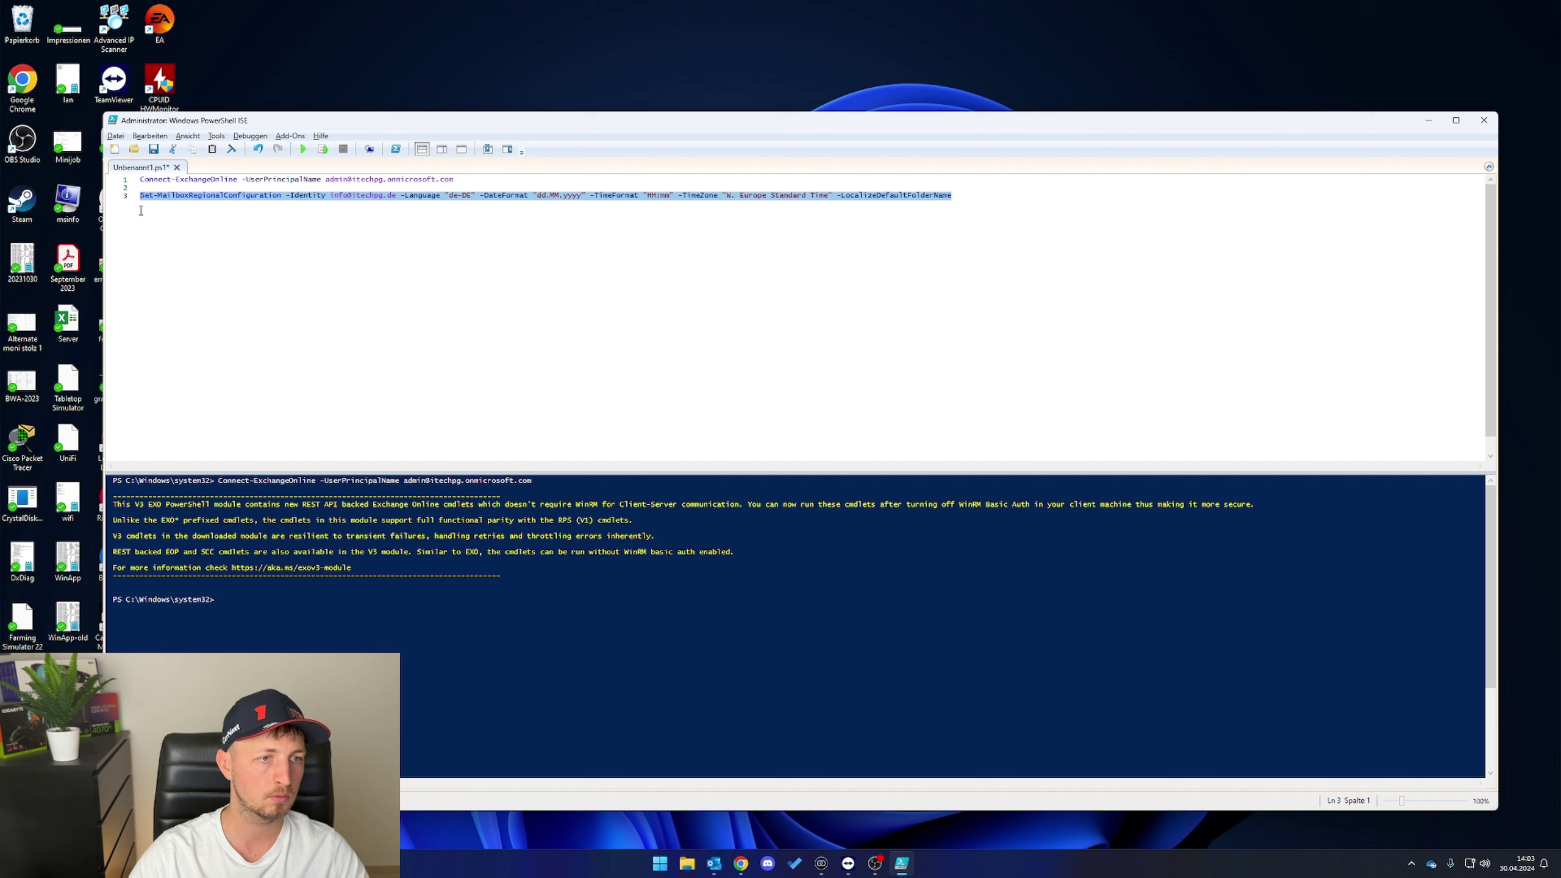
pyautogui.click(333, 621)
pyautogui.hotkey('ctrl', 'v')
pyautogui.press('Return')
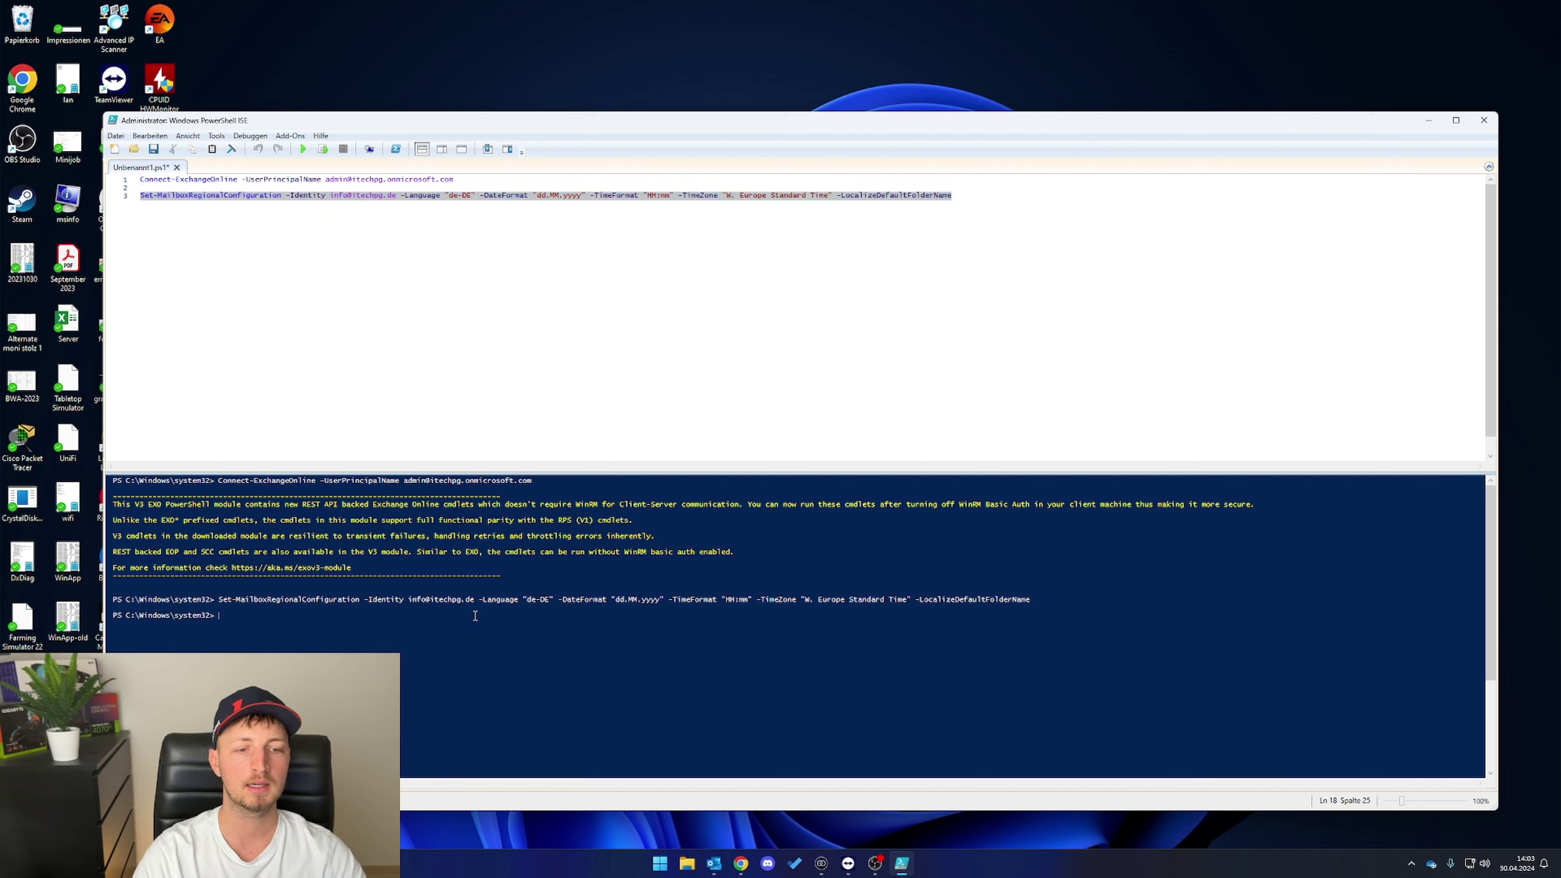
pyautogui.click(751, 357)
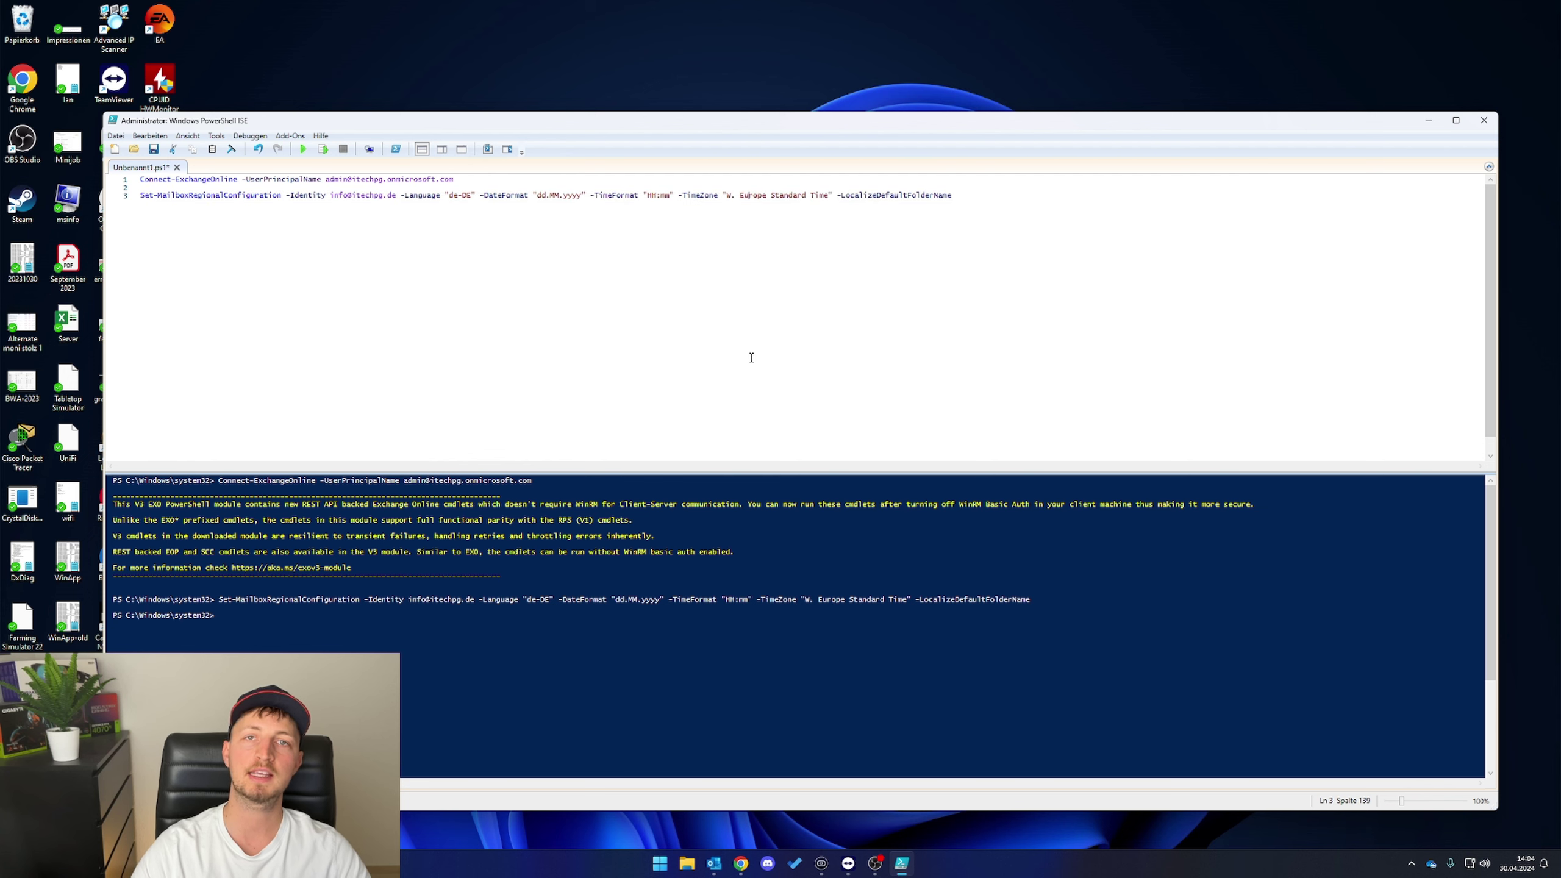
# - Check the Info Postfach inbox in Outlook, then return to the end of line 3 in PowerShell ISE
pyautogui.click(714, 863)
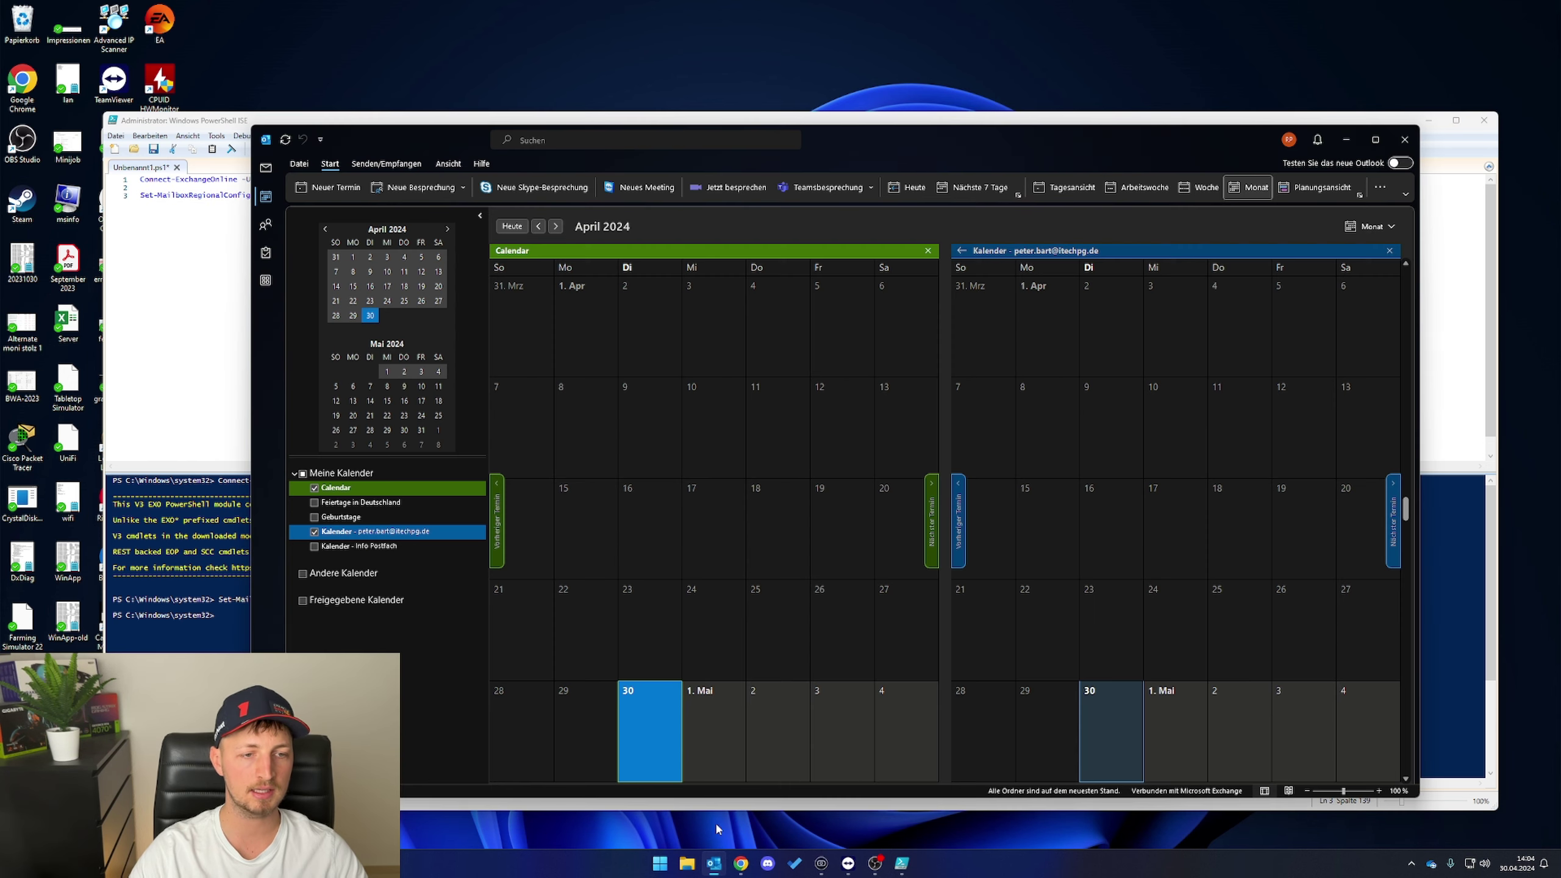
pyautogui.click(265, 167)
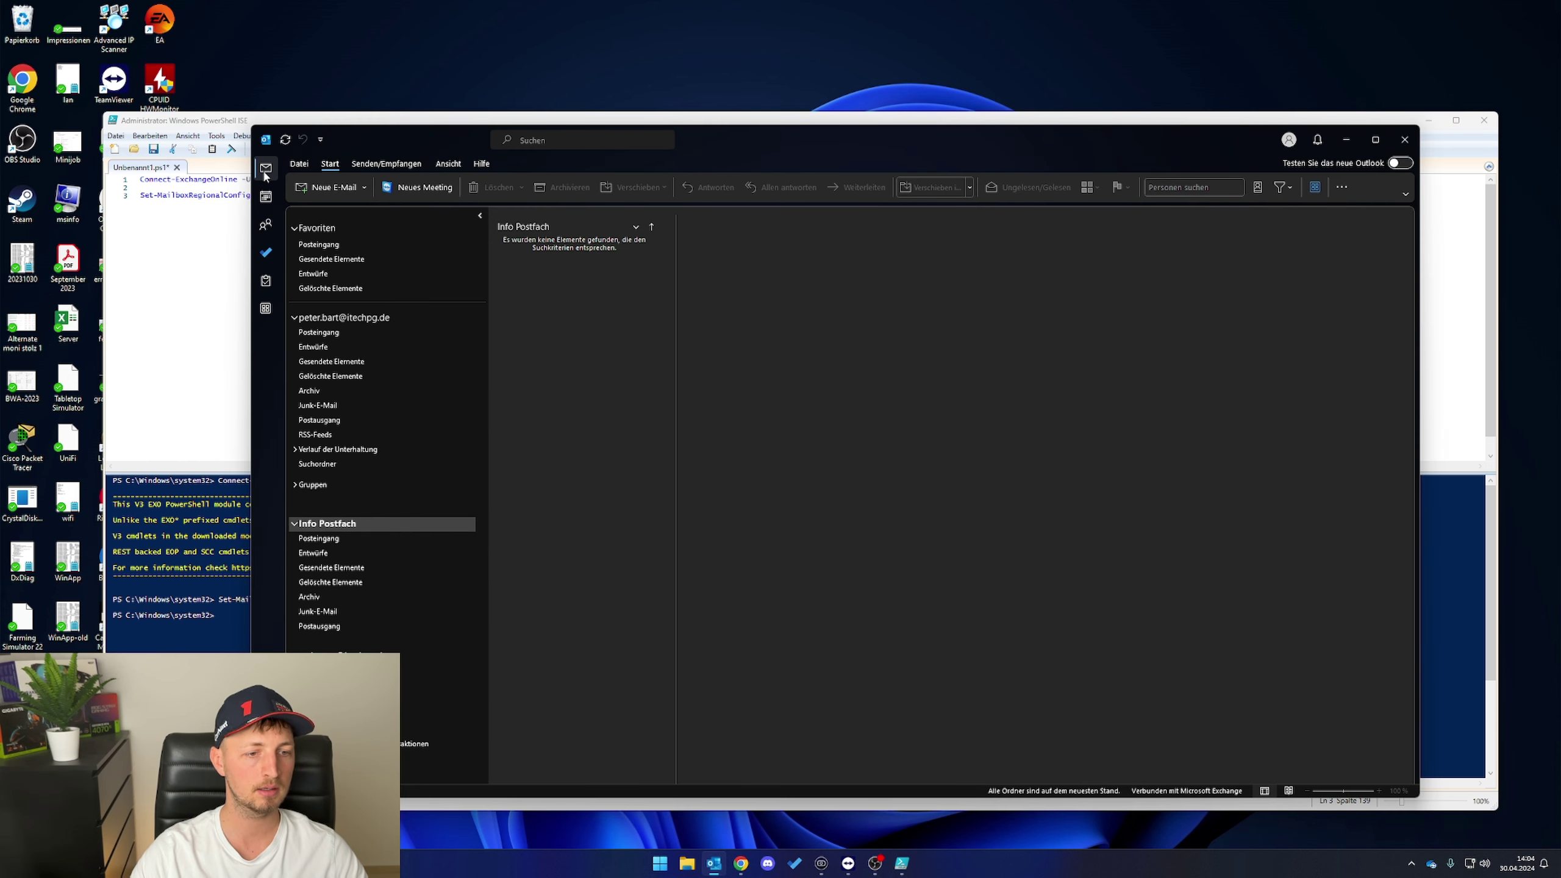
pyautogui.click(379, 537)
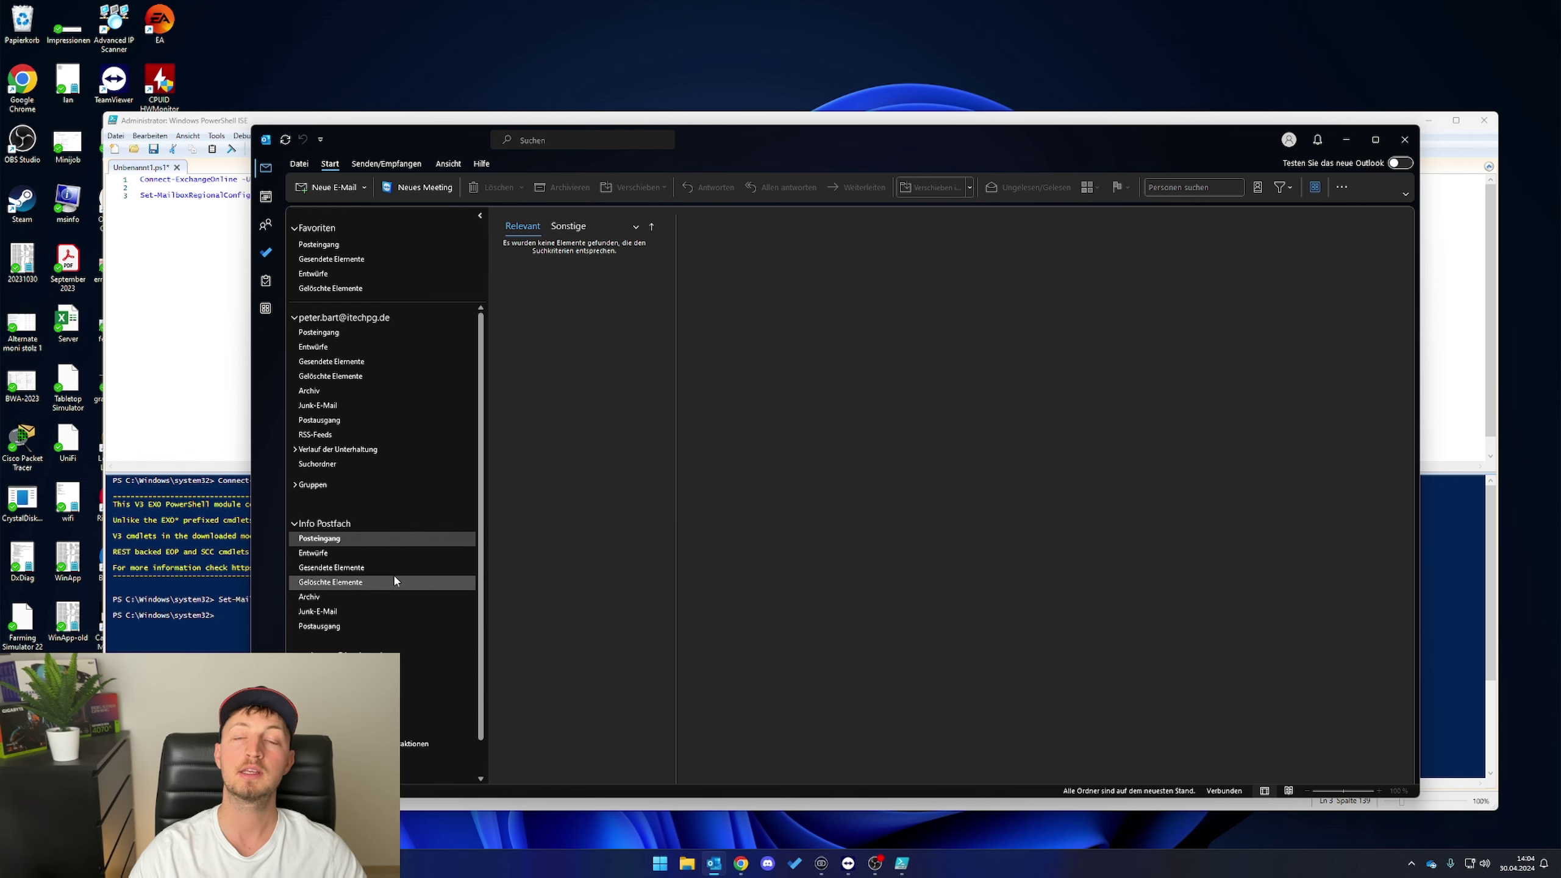
pyautogui.hotkey('alt', 'Tab')
pyautogui.click(978, 194)
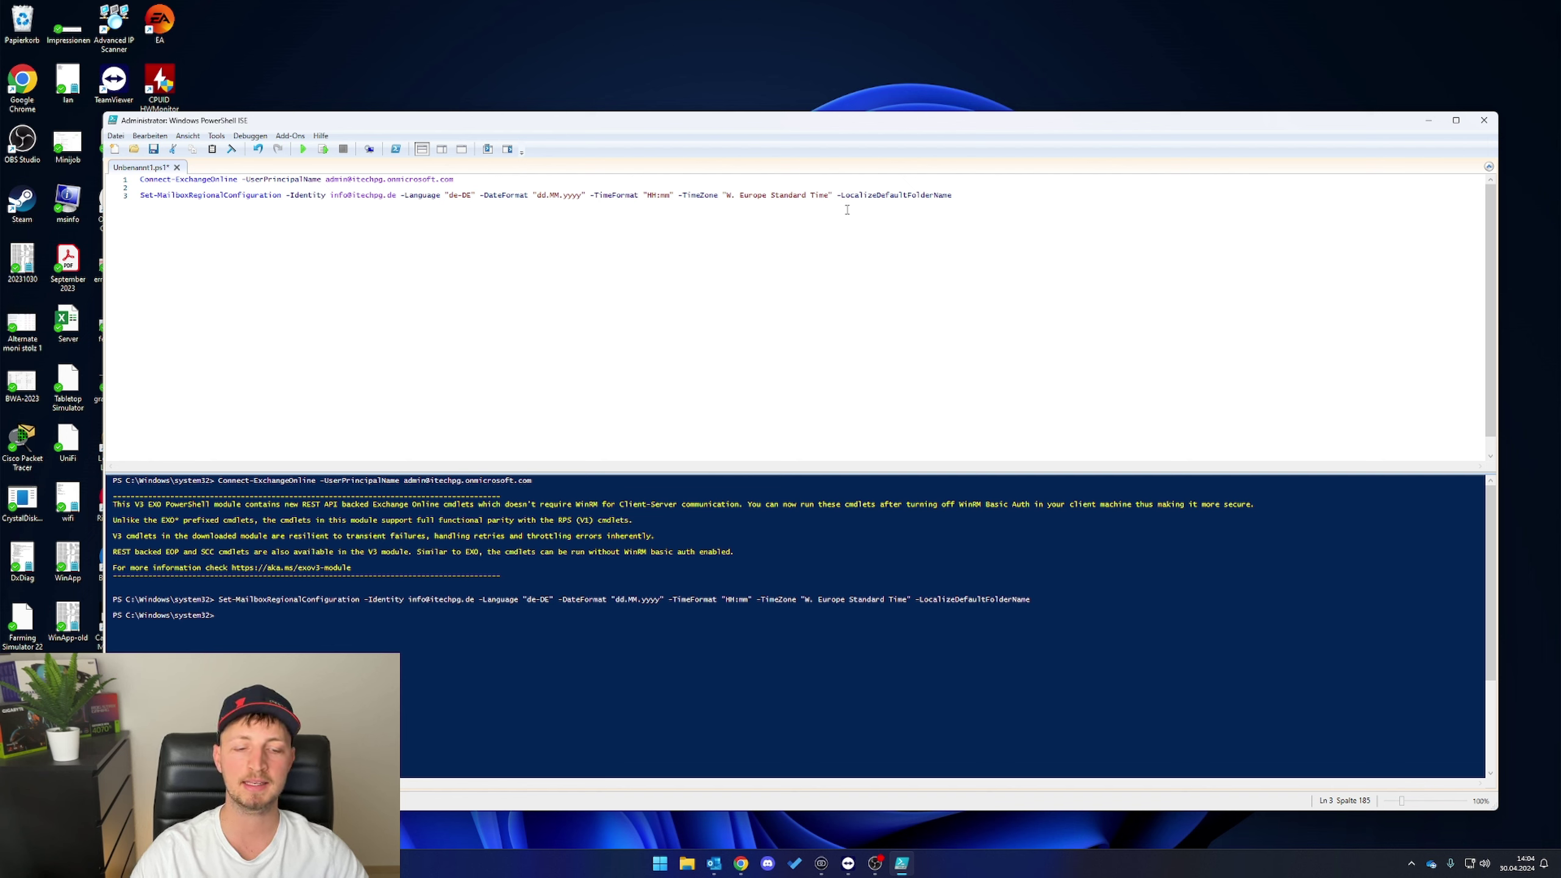
pyautogui.press('Return')
pyautogui.press('Return')
pyautogui.hotkey('ctrl', 'v')
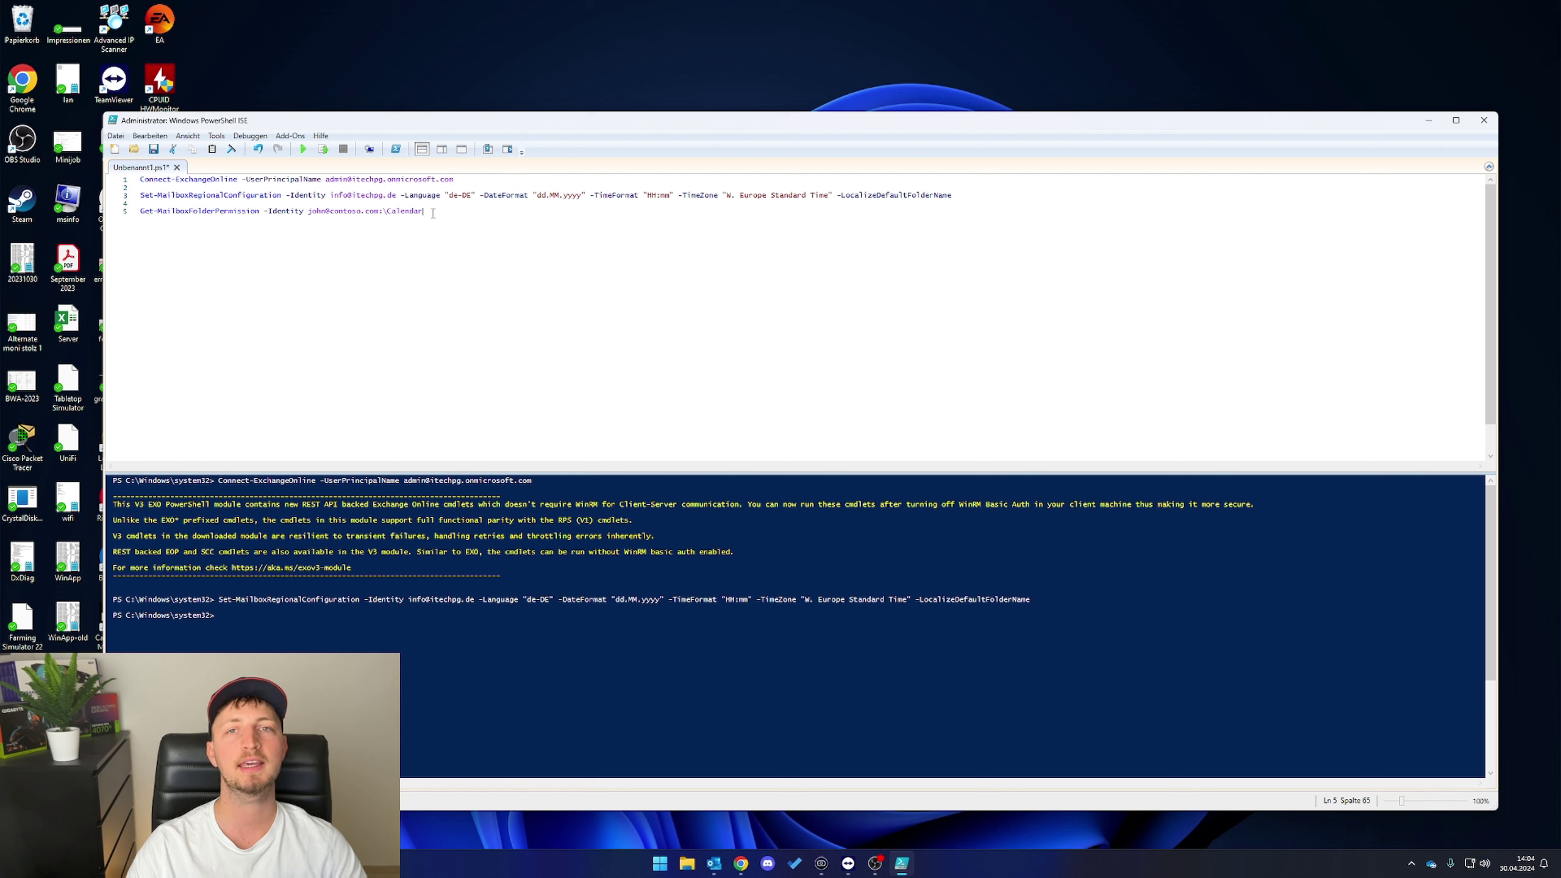
pyautogui.doubleClick(325, 211)
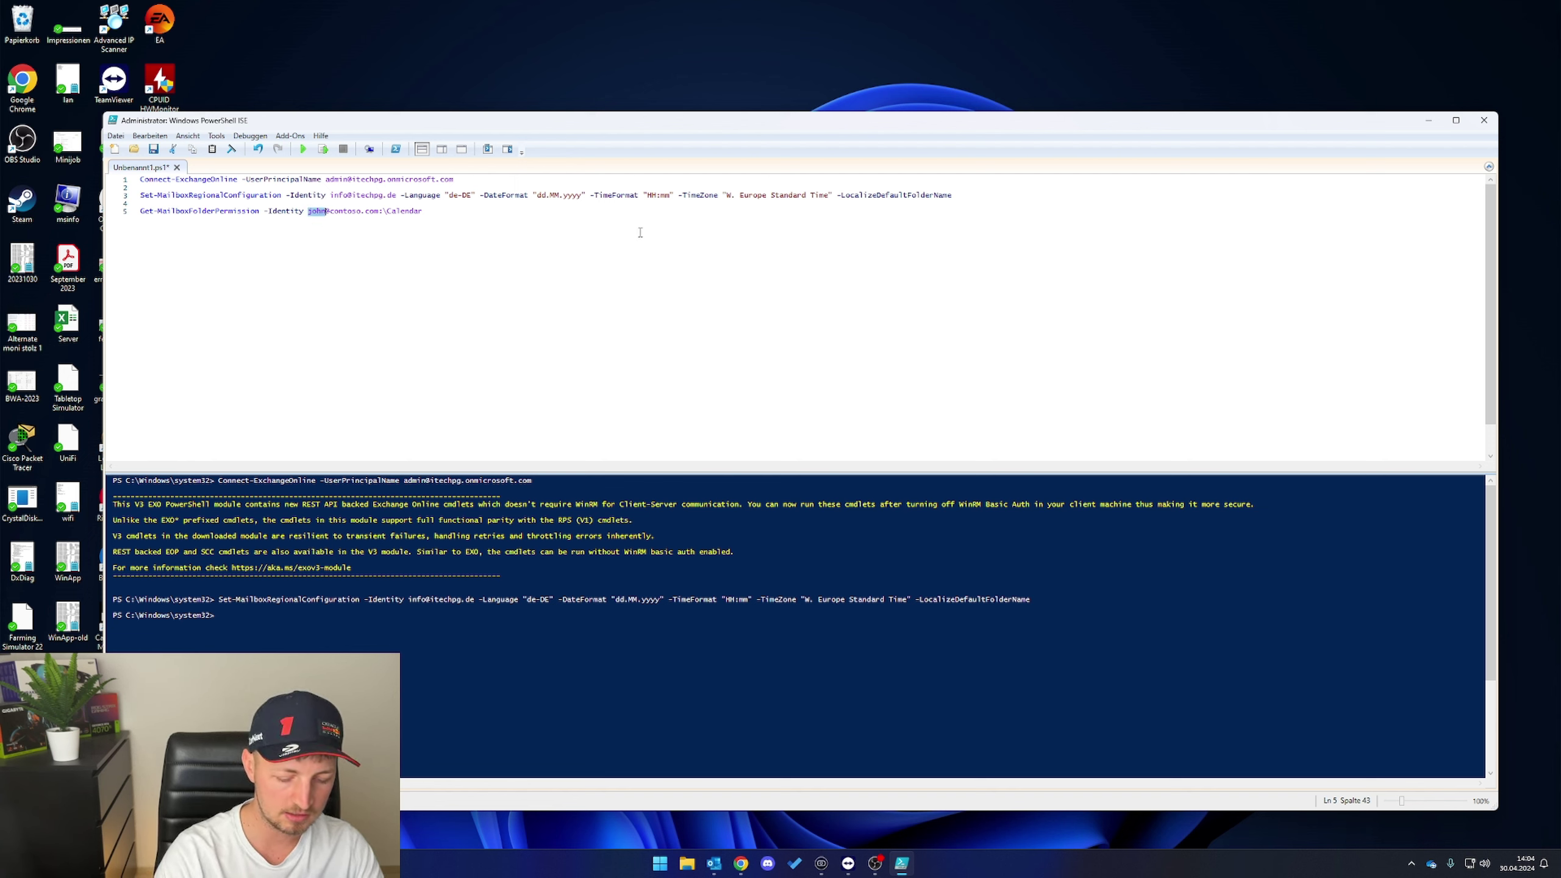
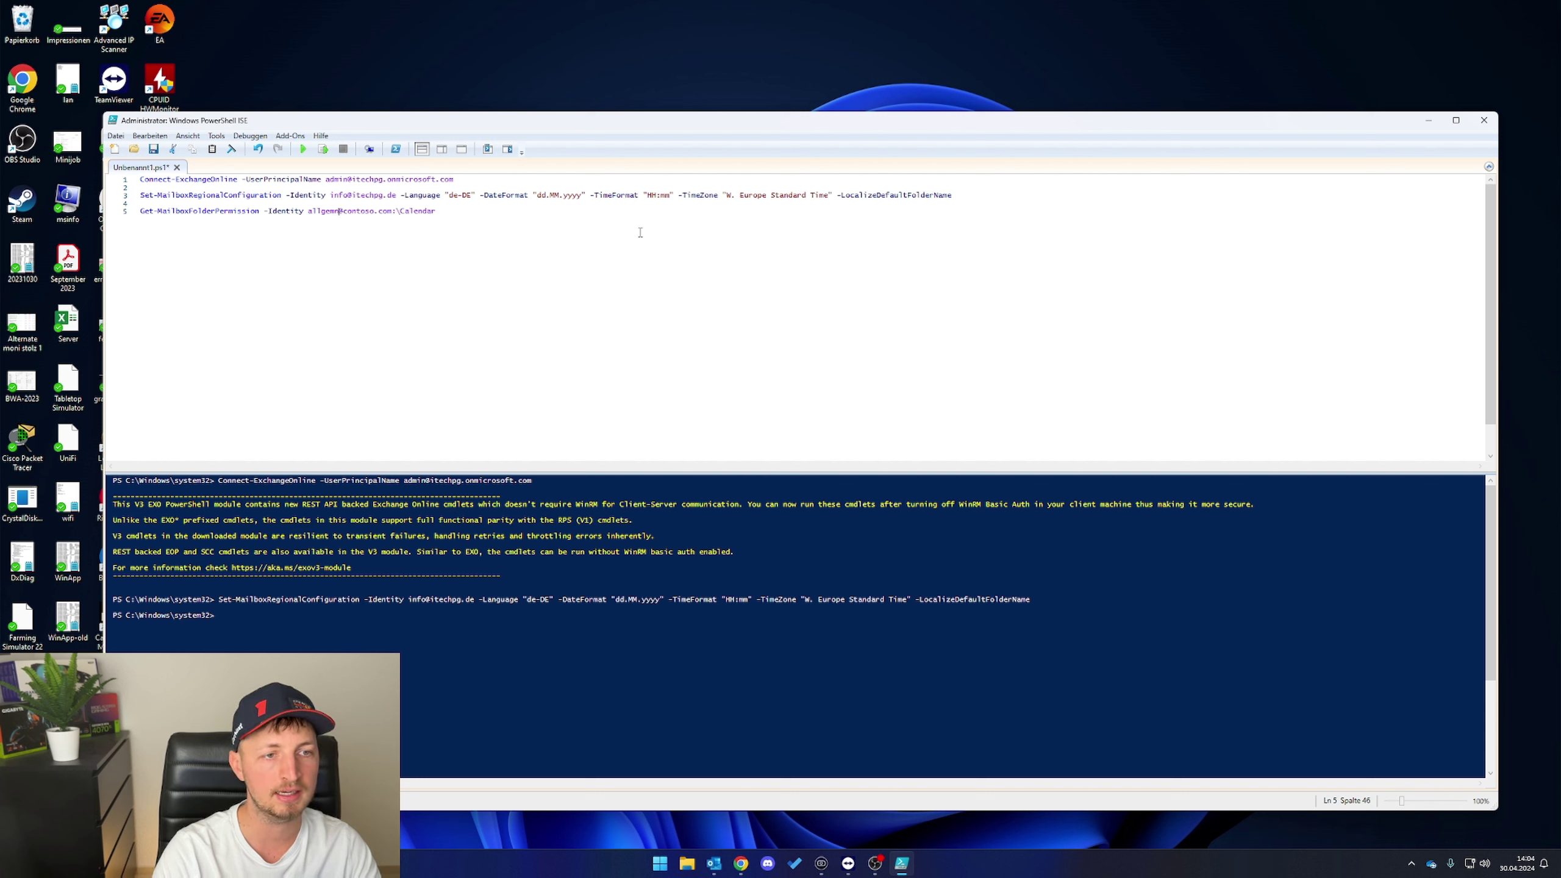
pyautogui.press('Delete')
pyautogui.press('Delete')
pyautogui.press('Delete')
pyautogui.press('Delete')
pyautogui.press('Delete')
pyautogui.press('Delete')
pyautogui.press('Delete')
pyautogui.press('Delete')
pyautogui.press('Delete')
pyautogui.press('Delete')
pyautogui.press('Delete')
pyautogui.press('Delete')
pyautogui.press('F8')
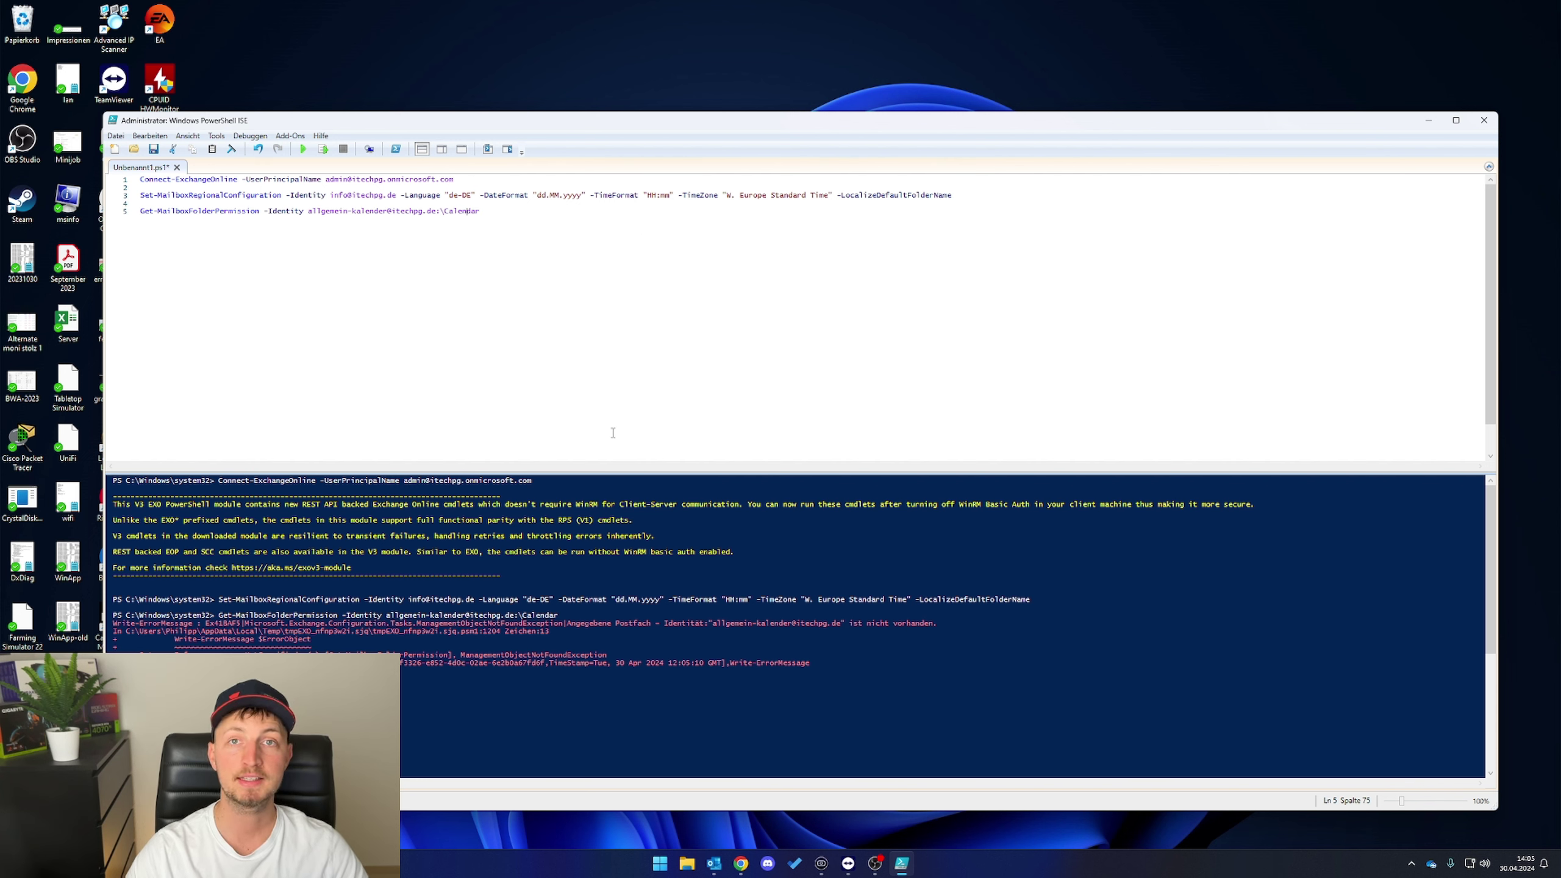
pyautogui.click(348, 211)
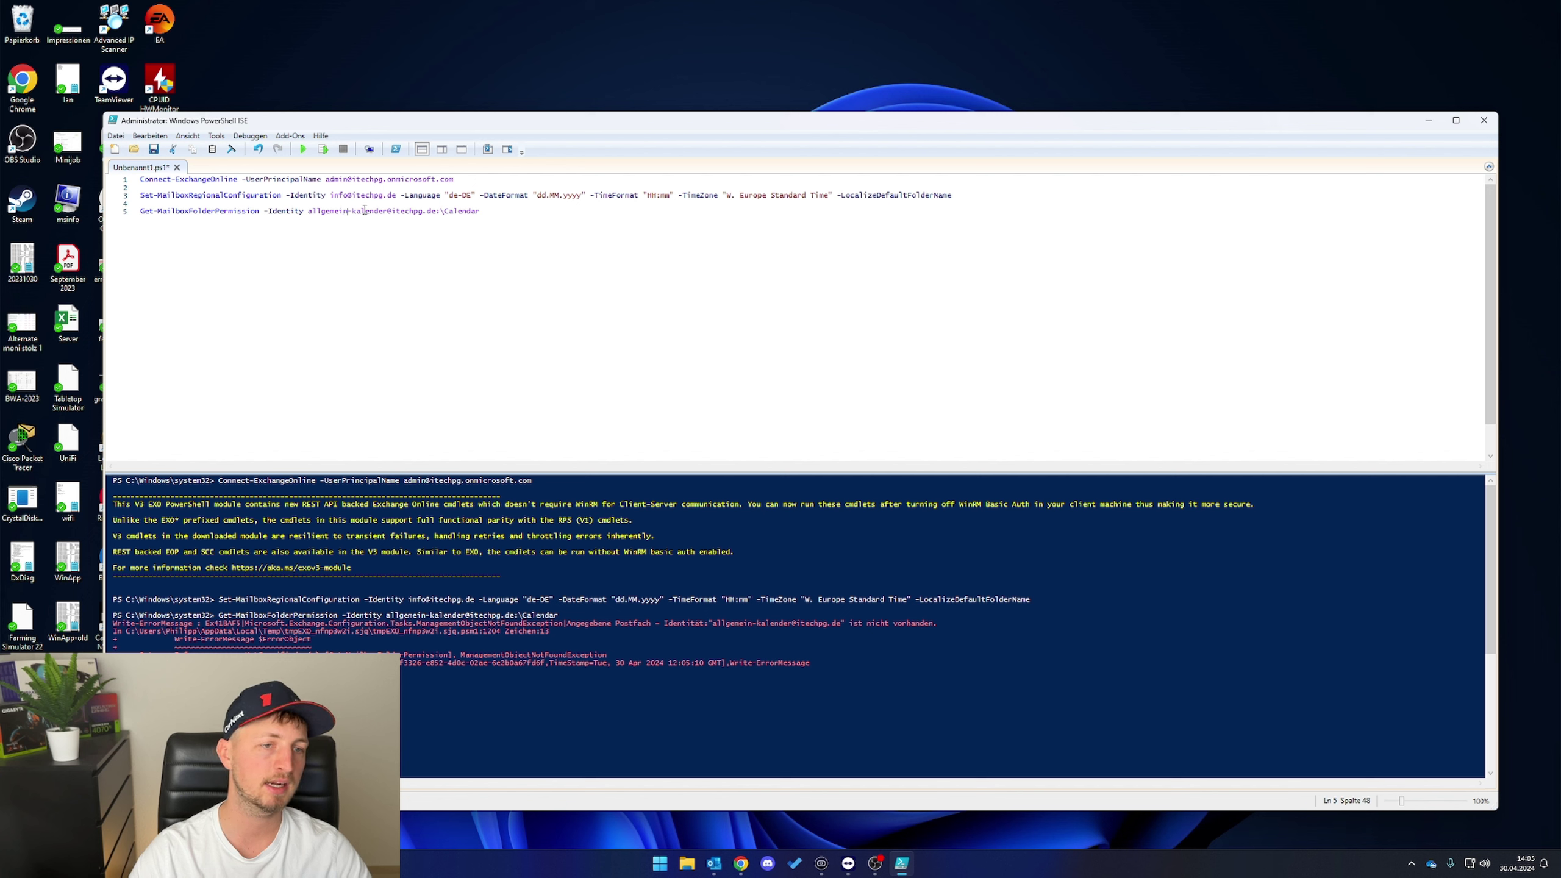
pyautogui.write('er')
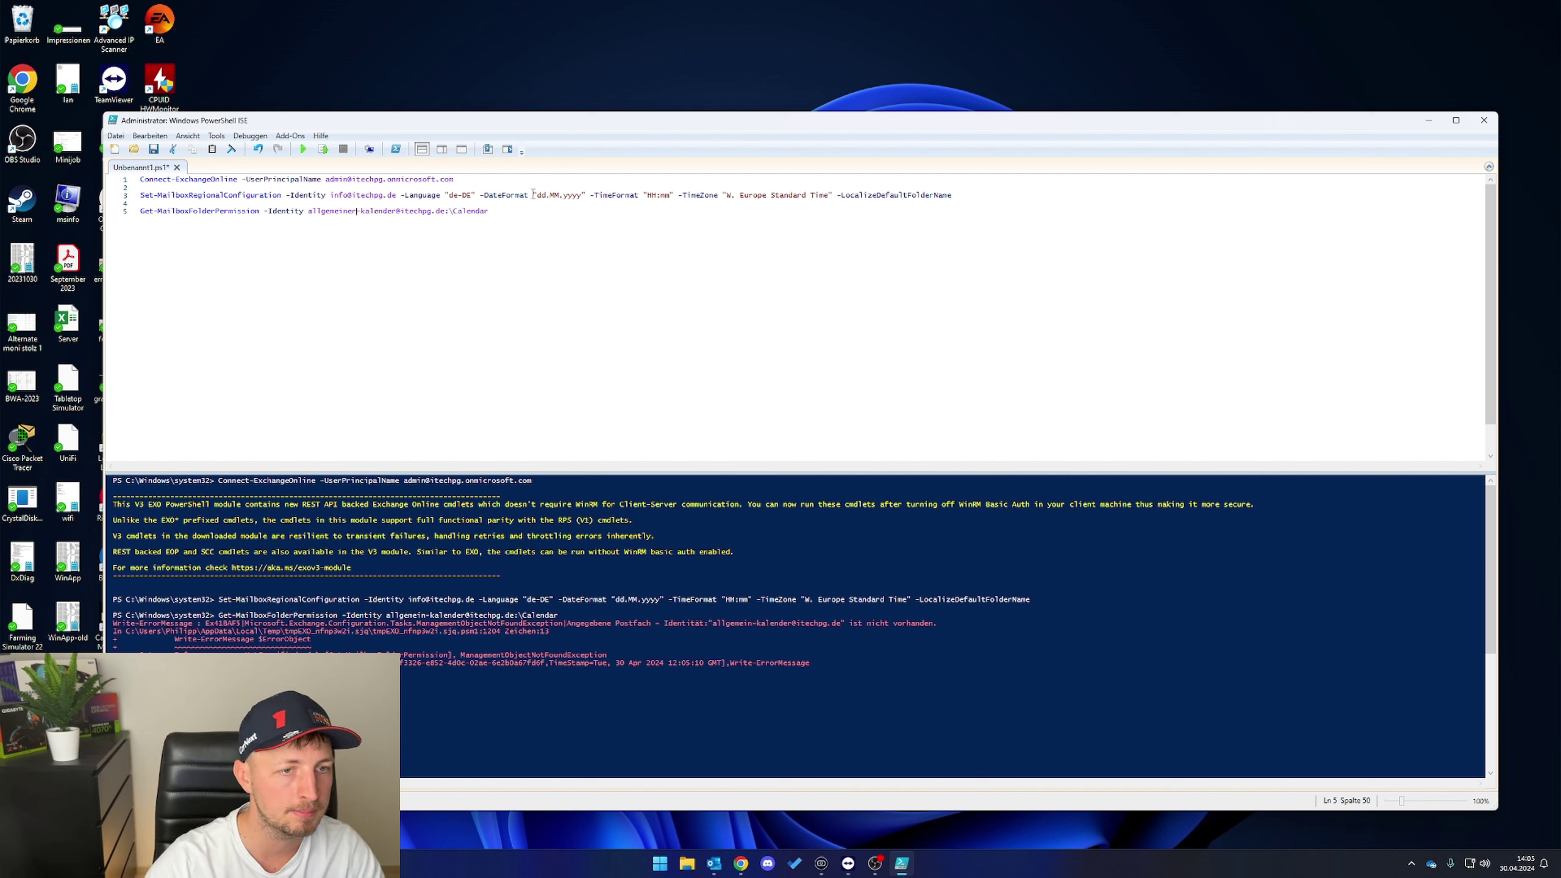
pyautogui.moveTo(140, 211); pyautogui.dragTo(191, 211)
pyautogui.moveTo(489, 211); pyautogui.dragTo(140, 211)
pyautogui.press('F8')
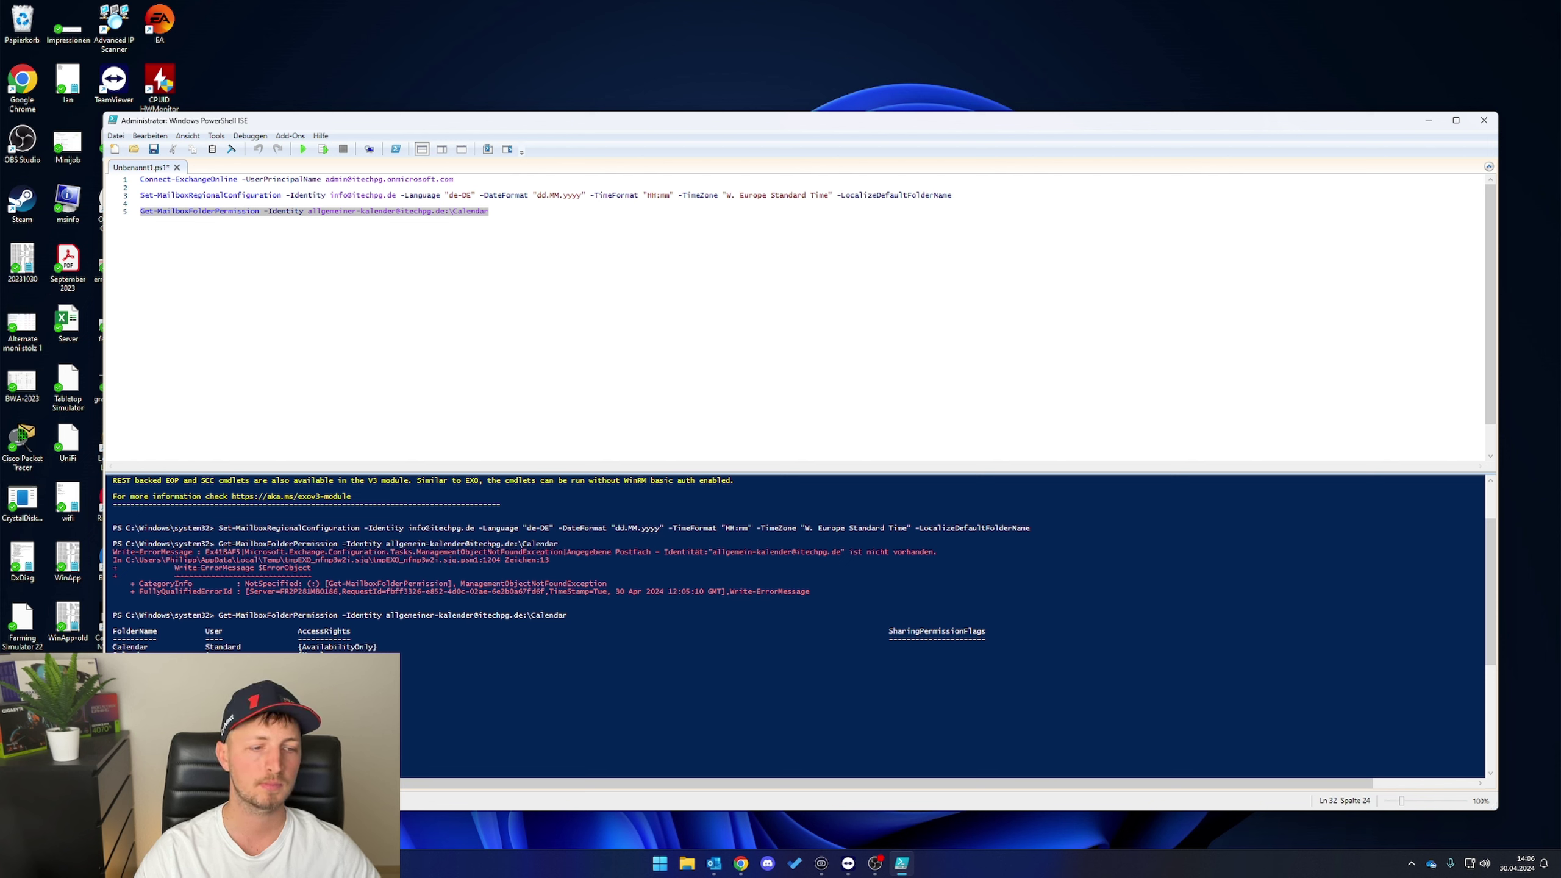
# - Locate the Add- and Set-MailboxFolderPermission lines in the script
pyautogui.click(851, 365)
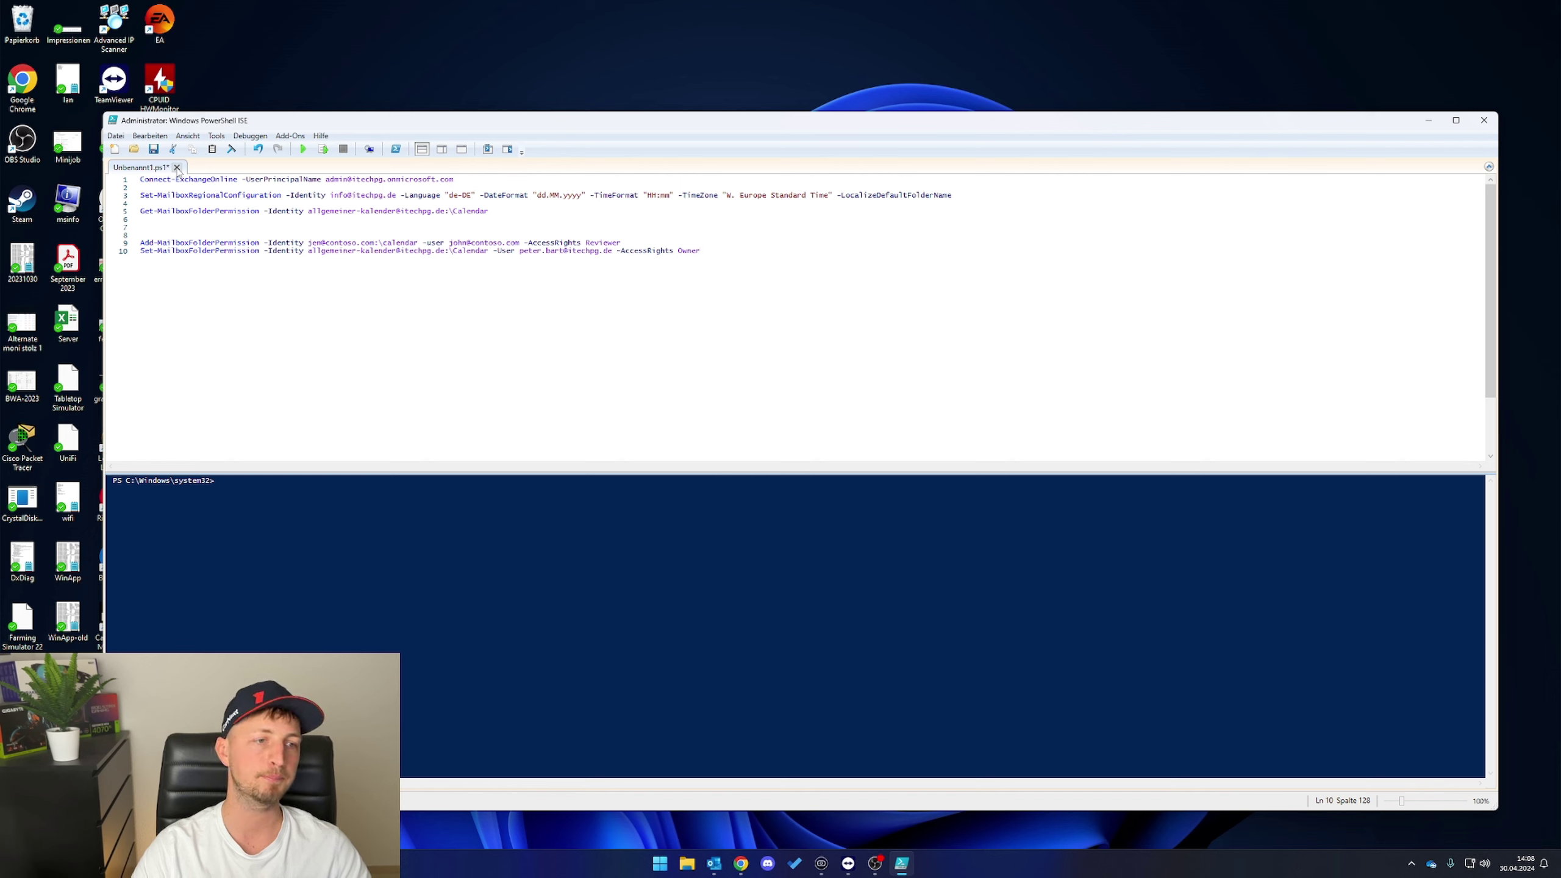
pyautogui.click(143, 237)
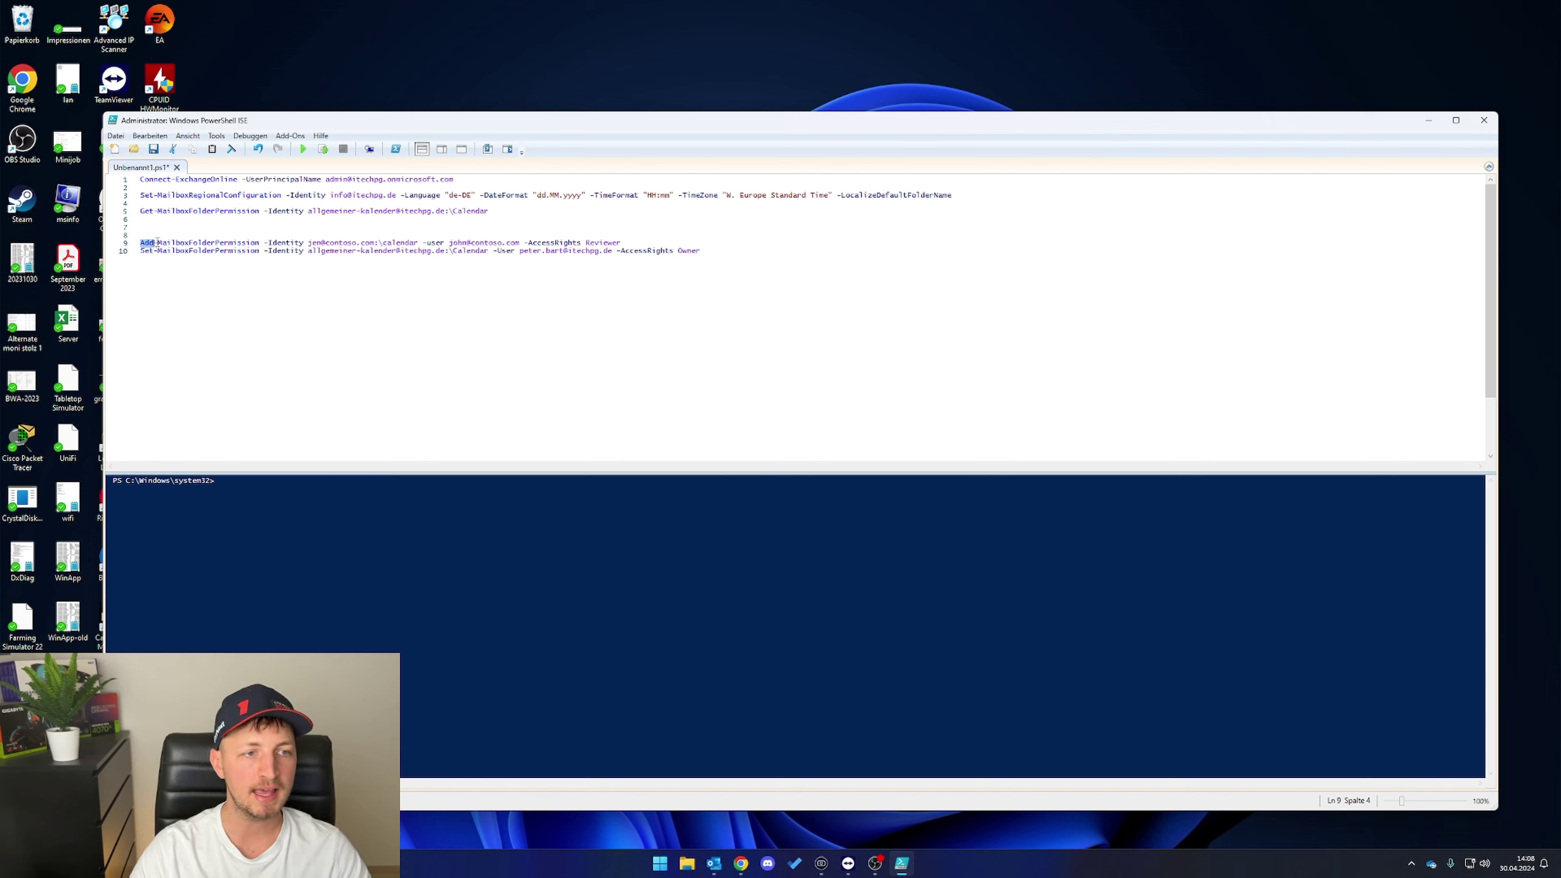
pyautogui.doubleClick(252, 242)
pyautogui.click(140, 242)
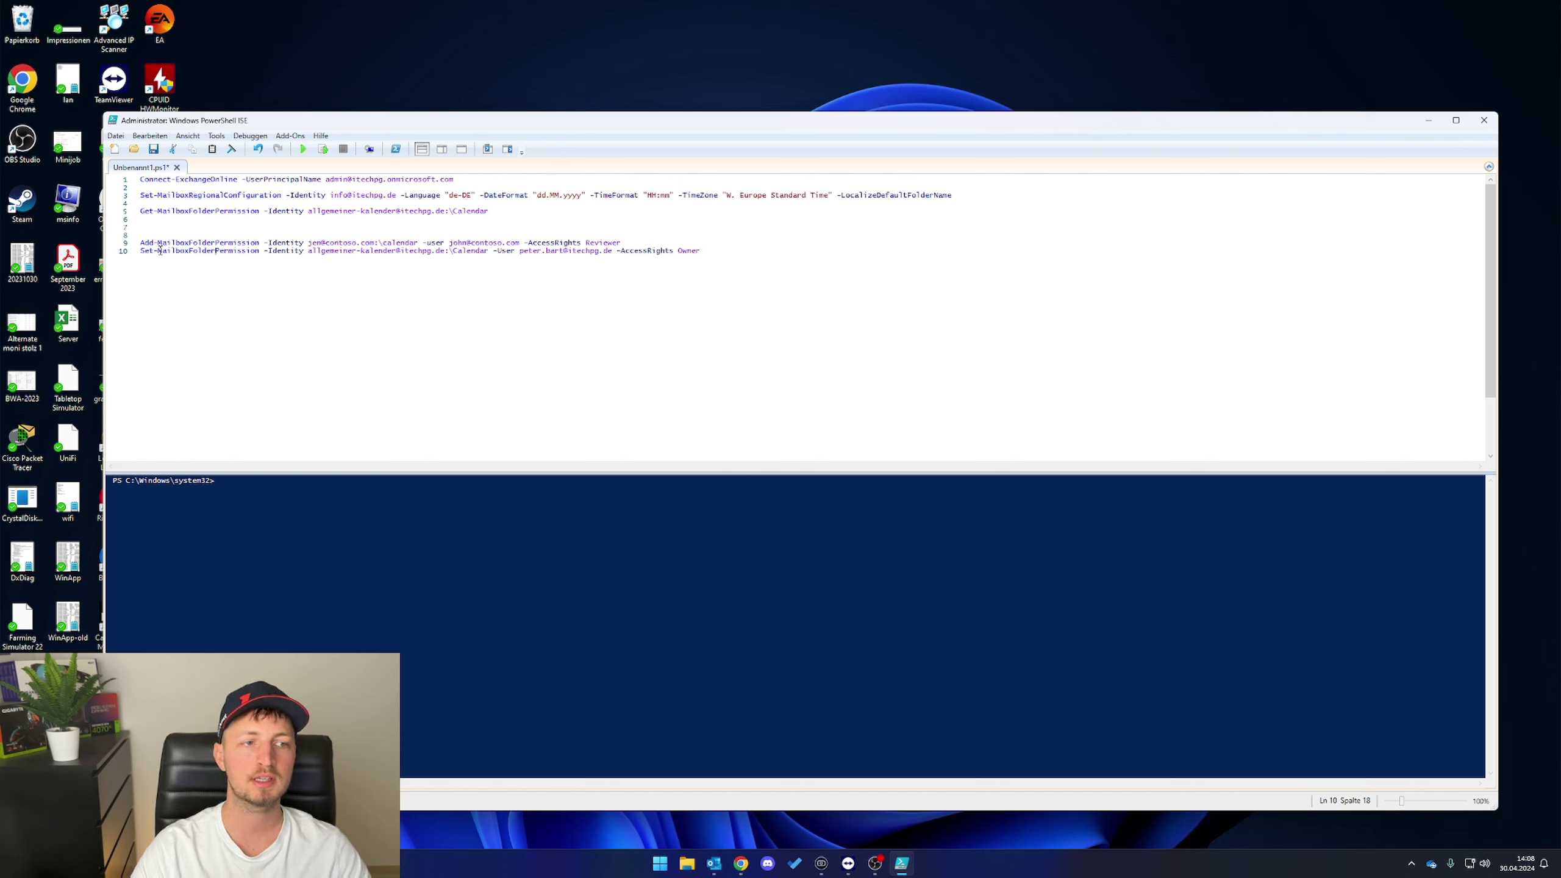
pyautogui.moveTo(141, 242); pyautogui.dragTo(226, 251)
pyautogui.click(259, 243)
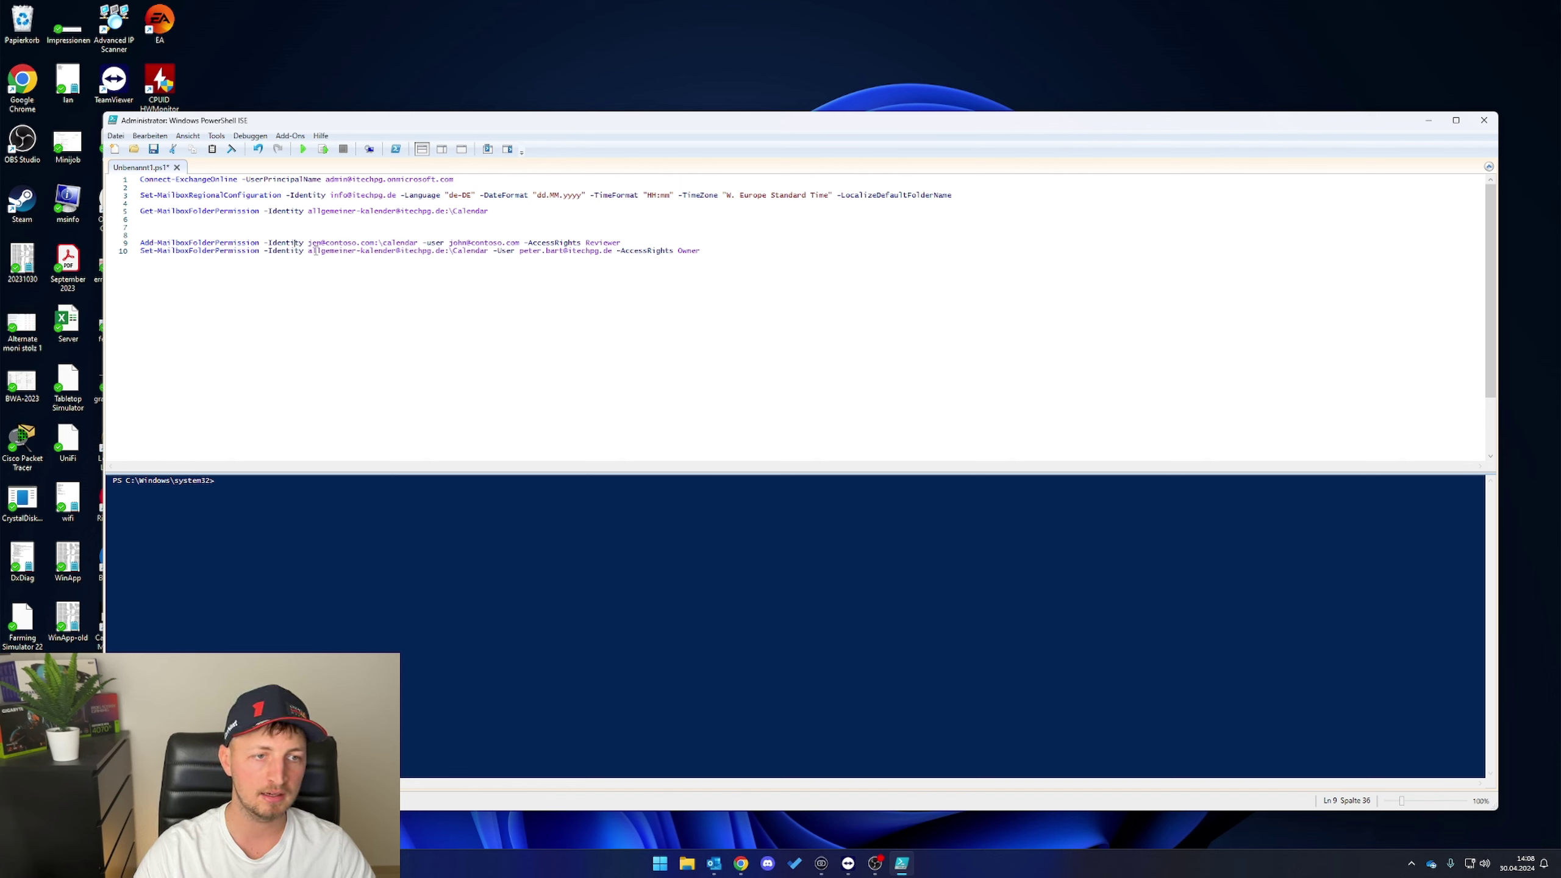
# - Copy line 10's addresses into line 9 and change its rights from Reviewer to Owner
pyautogui.moveTo(310, 252); pyautogui.dragTo(447, 252)
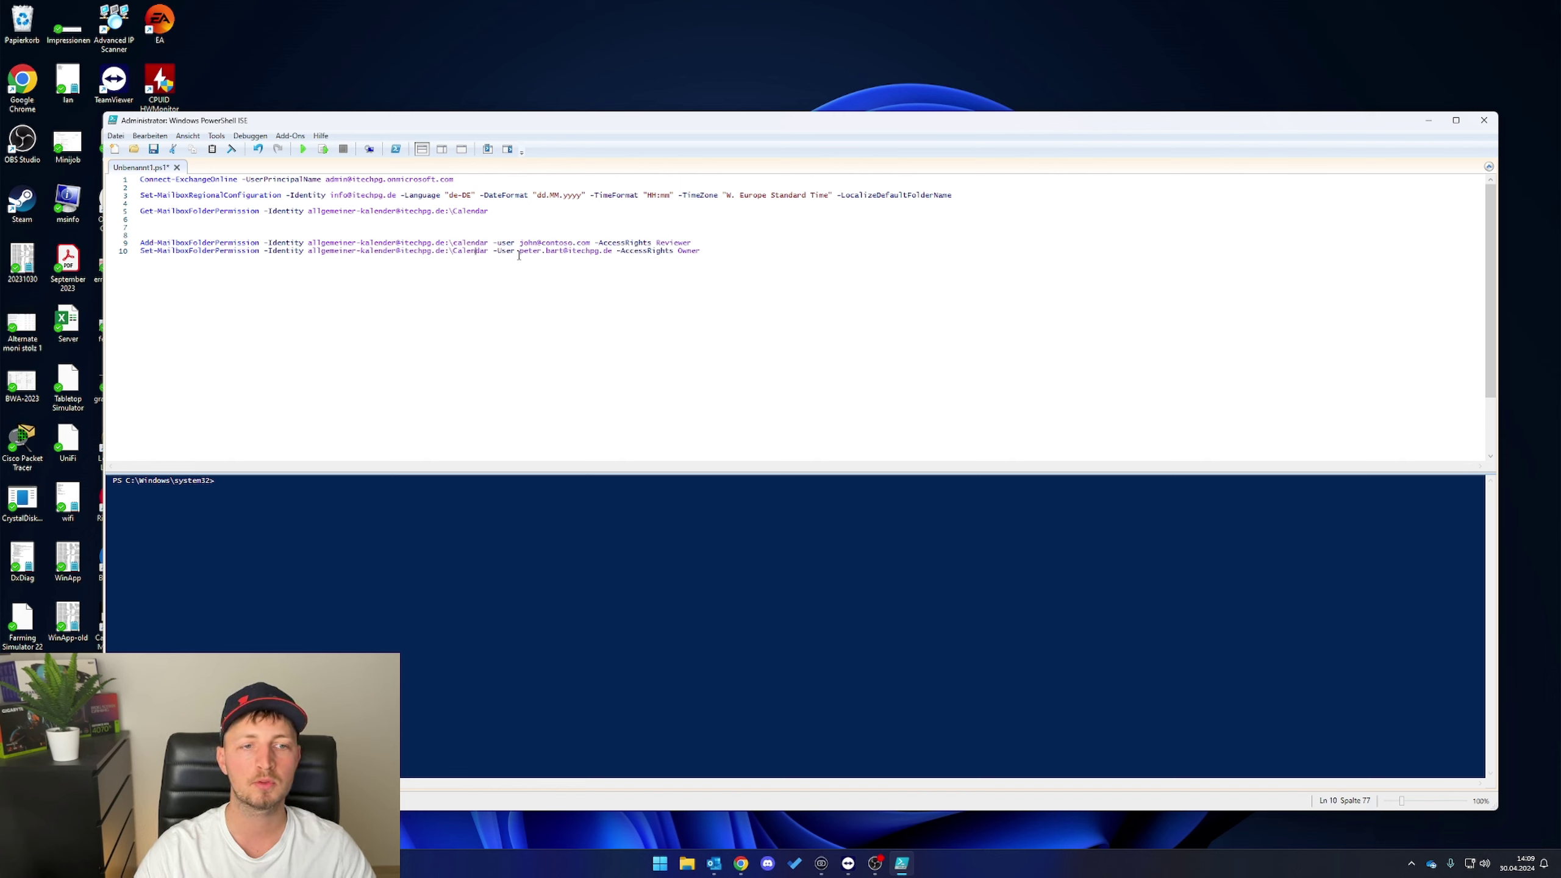
pyautogui.moveTo(519, 252); pyautogui.dragTo(590, 243)
pyautogui.hotkey('ctrl', 'c')
pyautogui.hotkey('ctrl', 'v')
pyautogui.doubleClick(696, 243)
pyautogui.write('O')
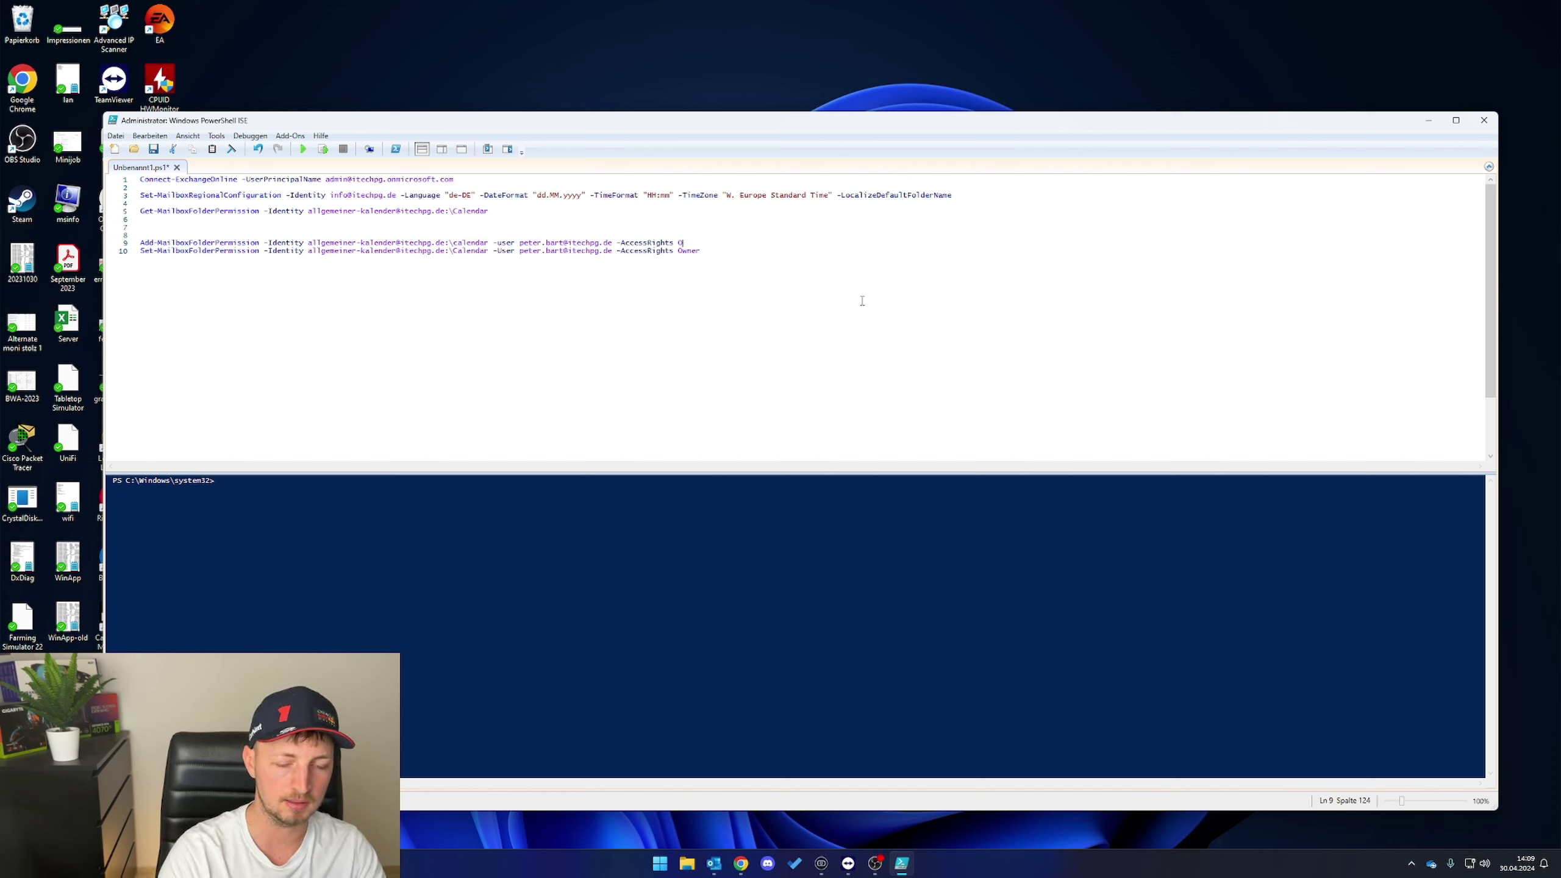
pyautogui.write('wner')
pyautogui.click(369, 250)
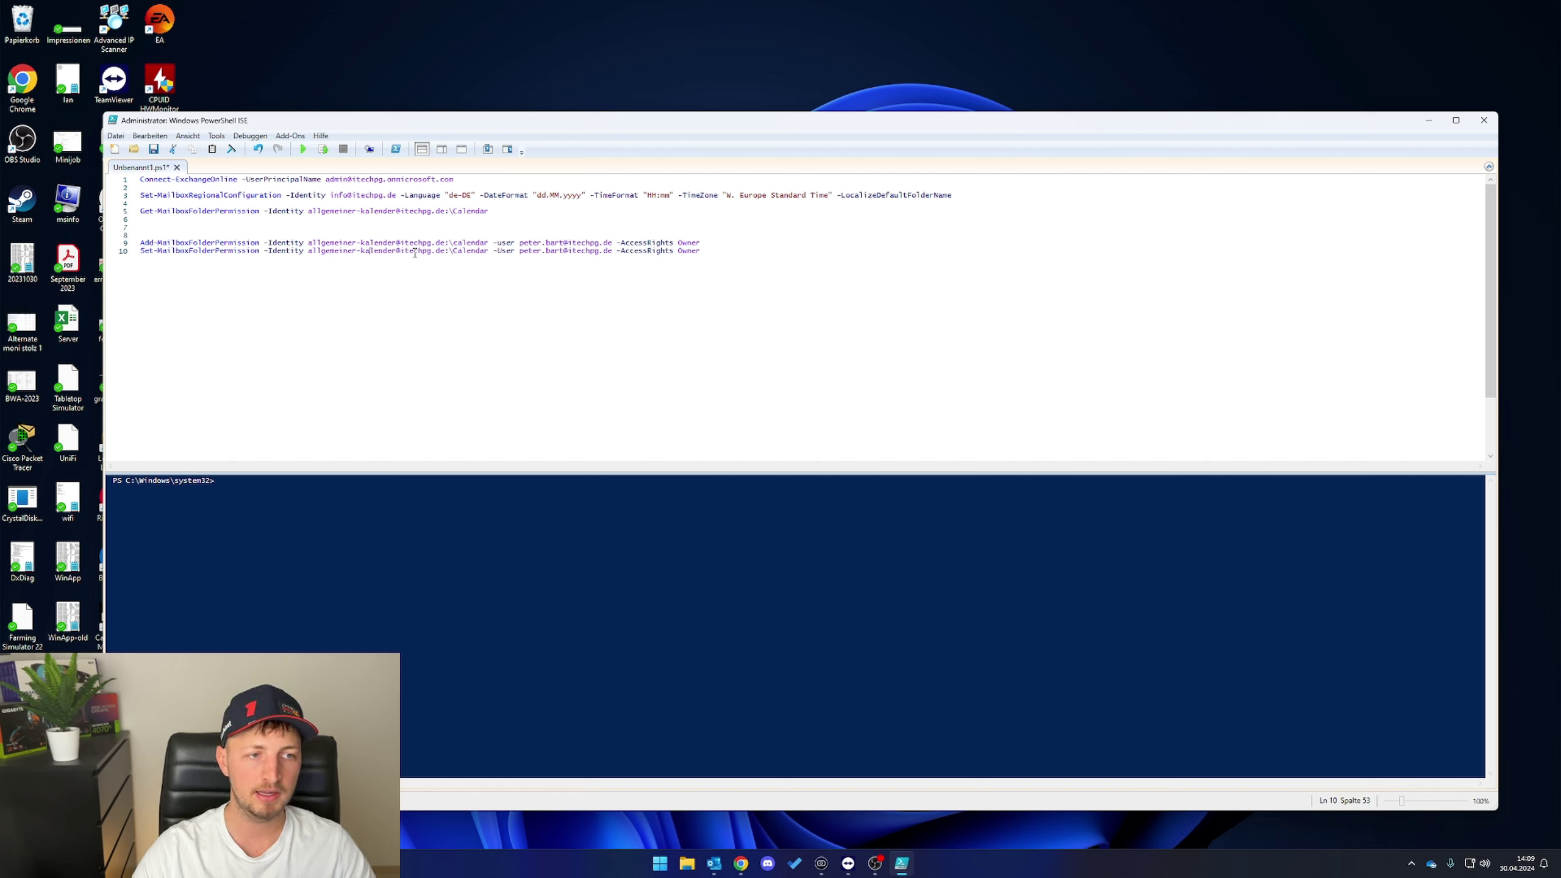
# - Run the Set-MailboxFolderPermission line in the console, getting a user-not-found error
pyautogui.moveTo(711, 252); pyautogui.dragTo(141, 263)
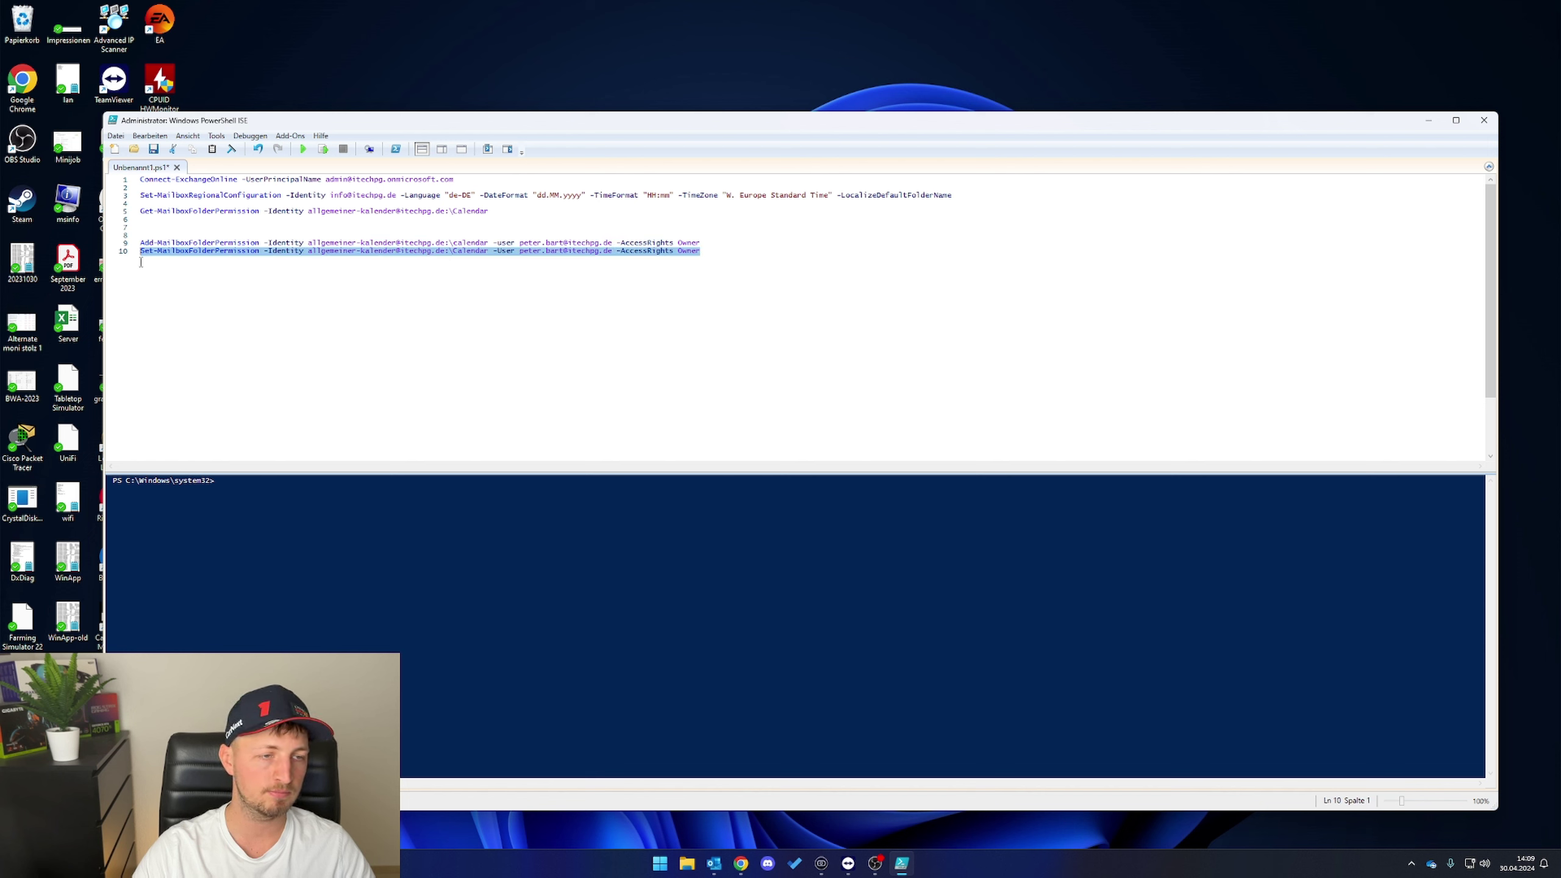
pyautogui.click(314, 512)
pyautogui.hotkey('ctrl', 'v')
pyautogui.press('Return')
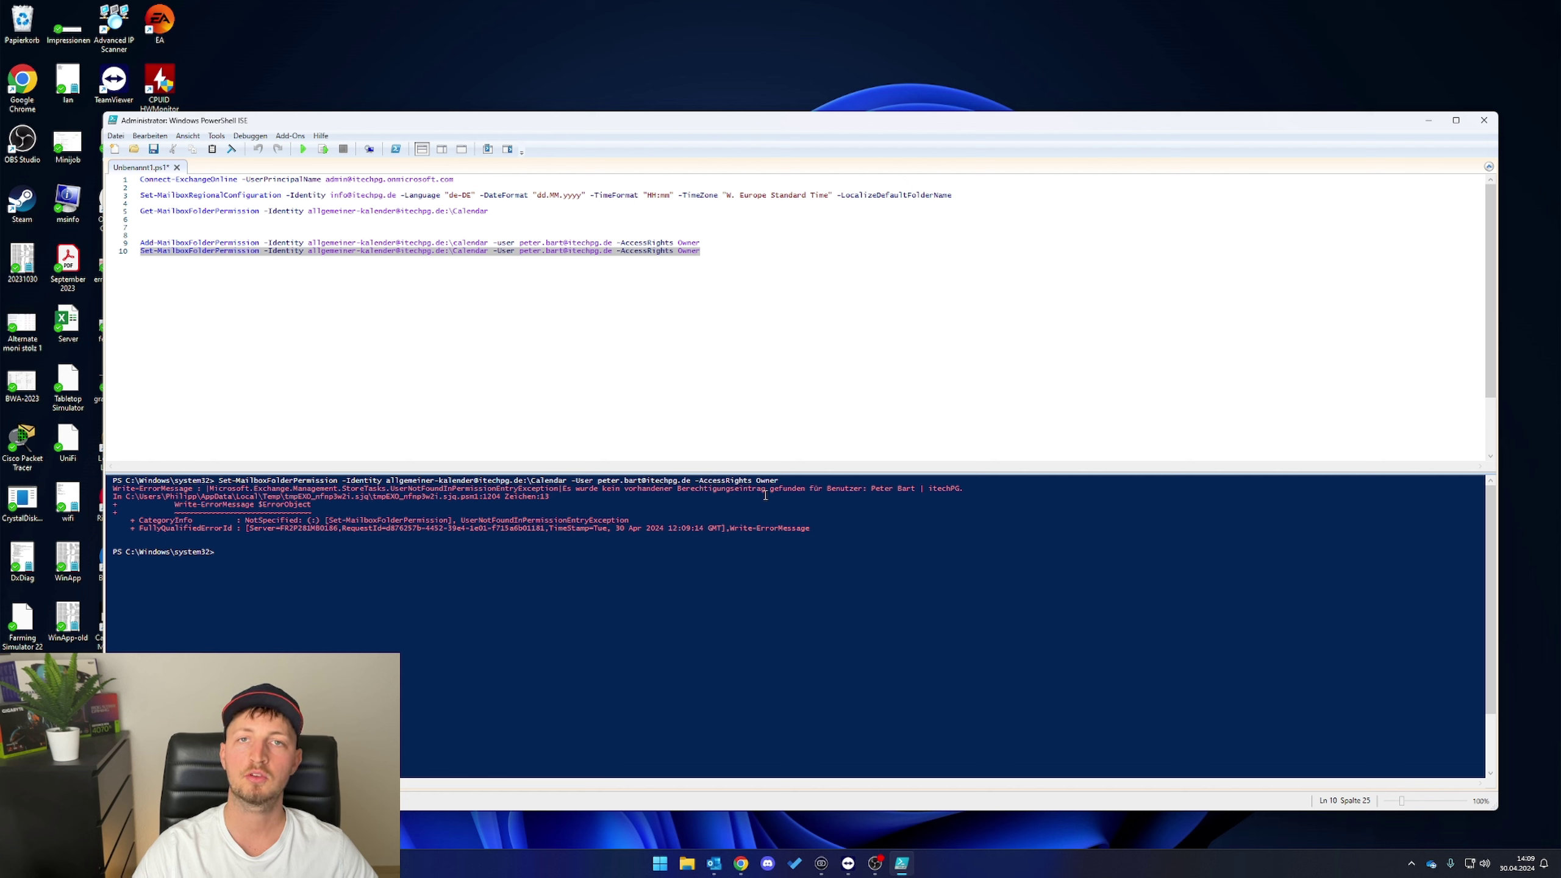
# - Select the whole Add-MailboxFolderPermission line on line 9
pyautogui.click(673, 347)
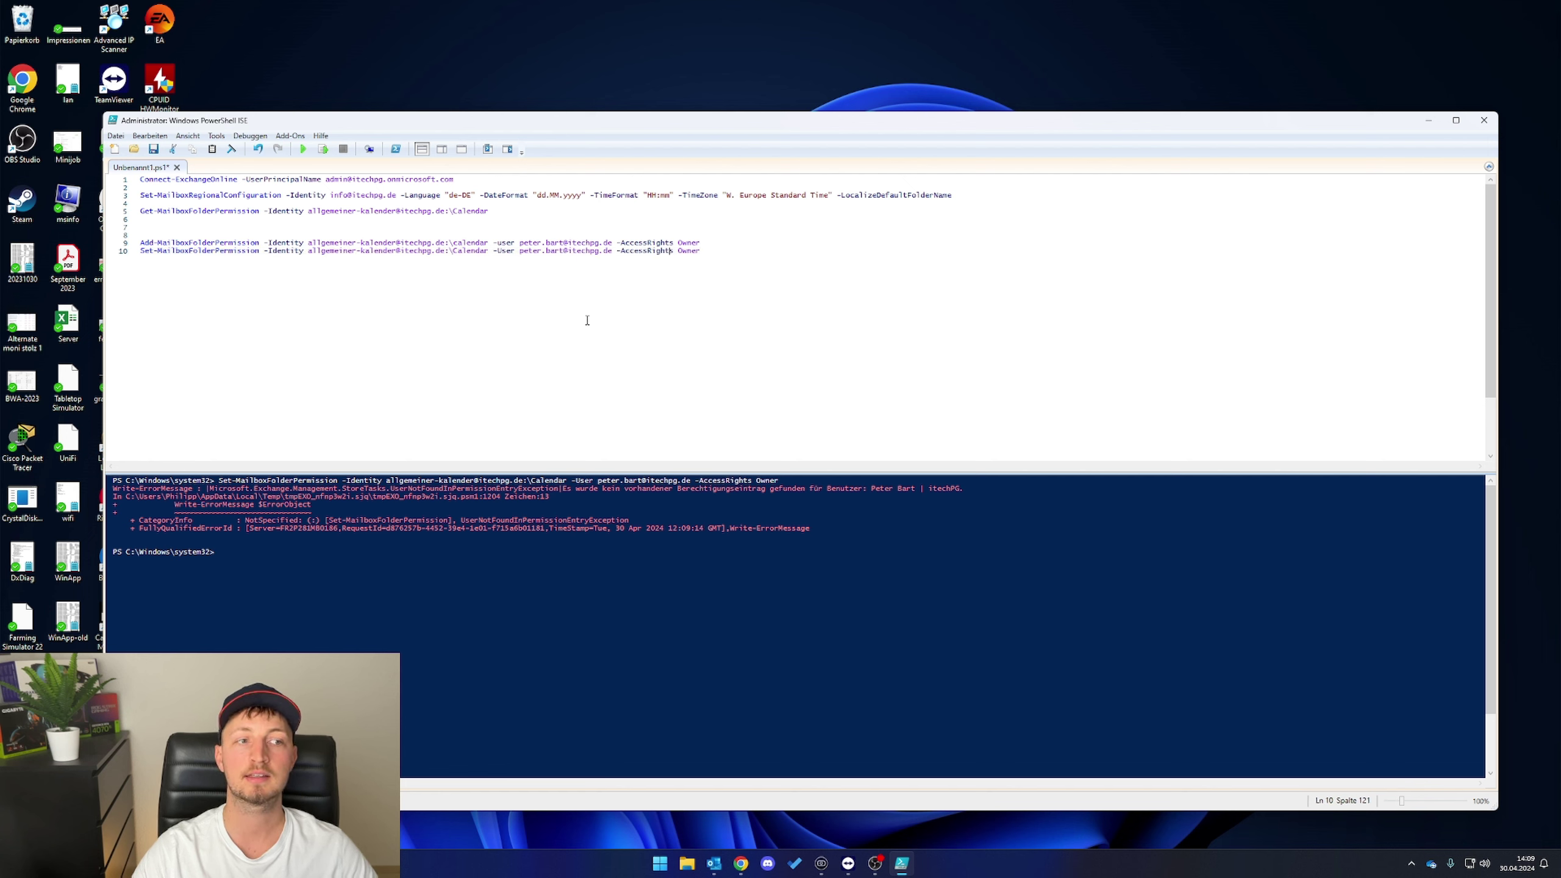
pyautogui.click(142, 242)
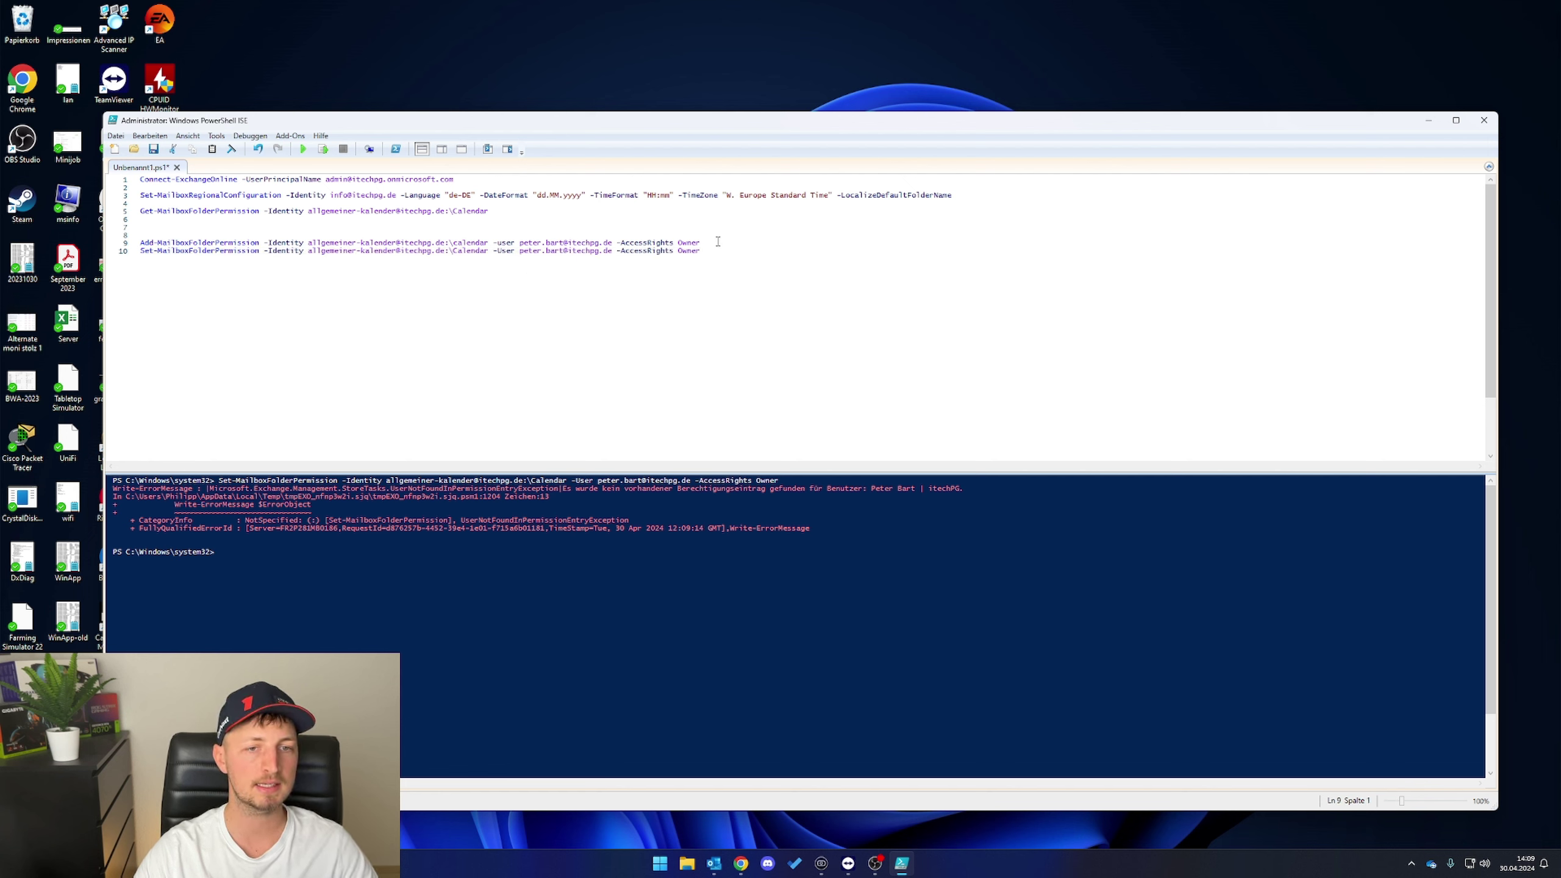
pyautogui.moveTo(704, 243); pyautogui.dragTo(118, 247)
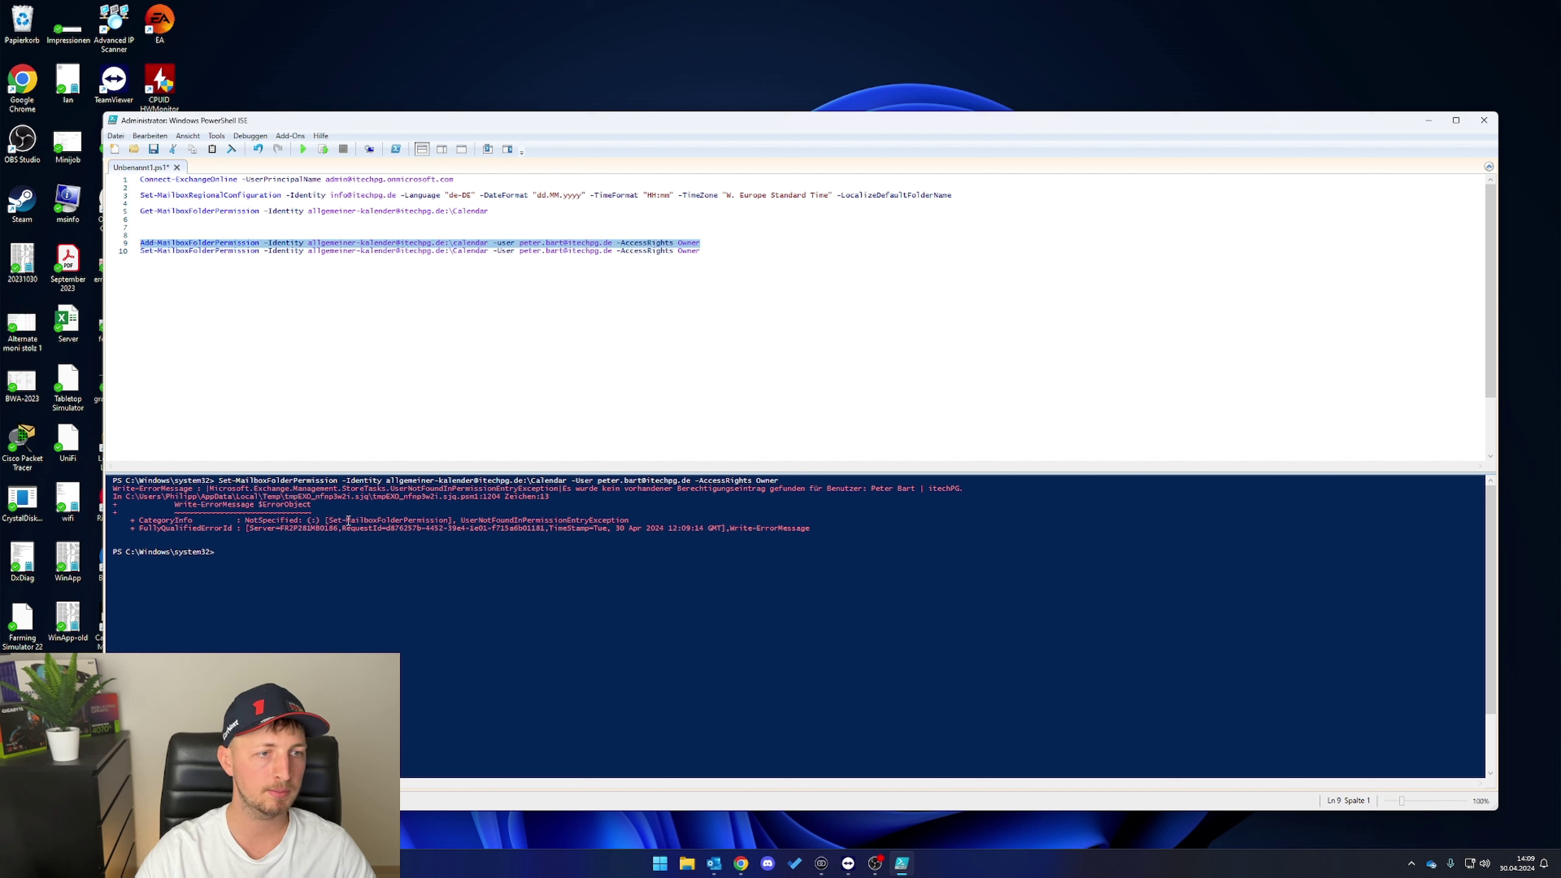
# - Run the pasted line-9 command granting the first user Owner rights on the general calendar
pyautogui.click(321, 572)
pyautogui.hotkey('ctrl', 'v')
pyautogui.press('Return')
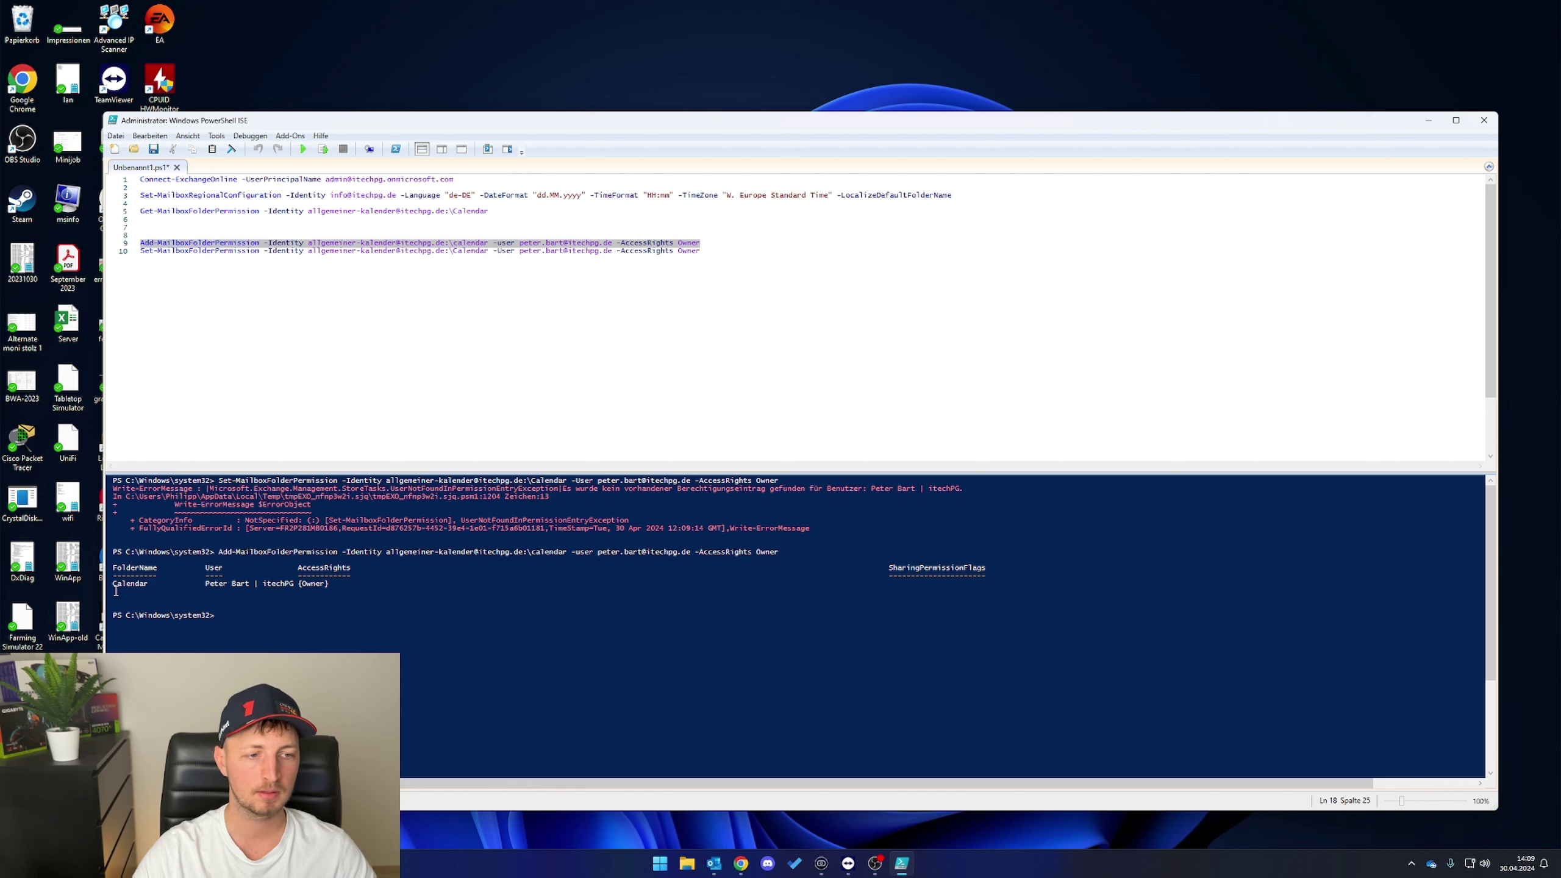
# - Edit line 9 to grant the second user Reviewer rights, then bring Outlook forward
pyautogui.click(115, 591)
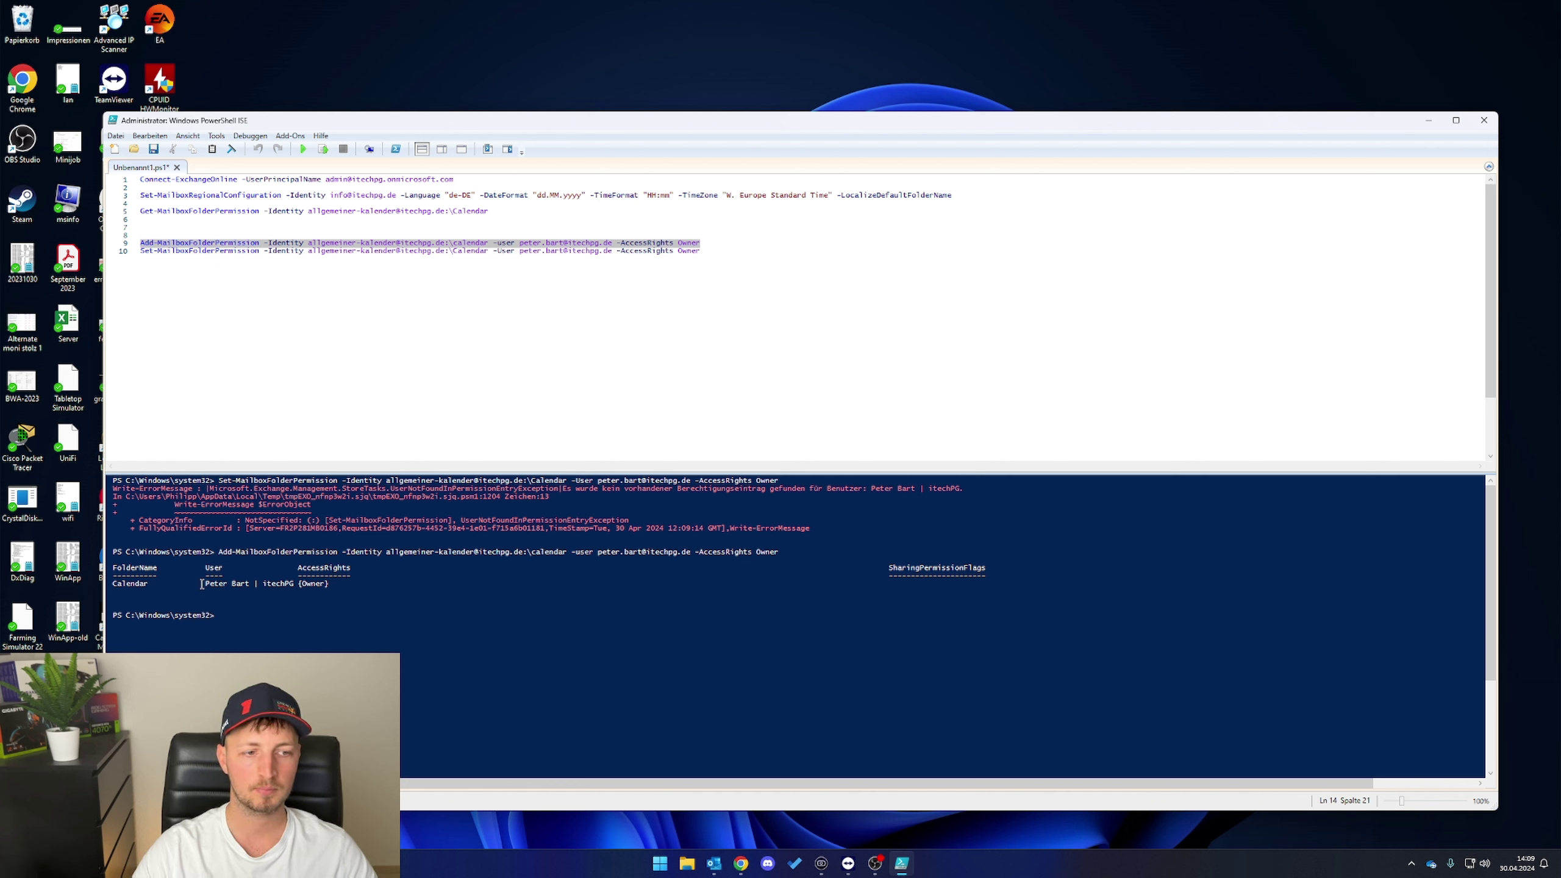
pyautogui.click(446, 407)
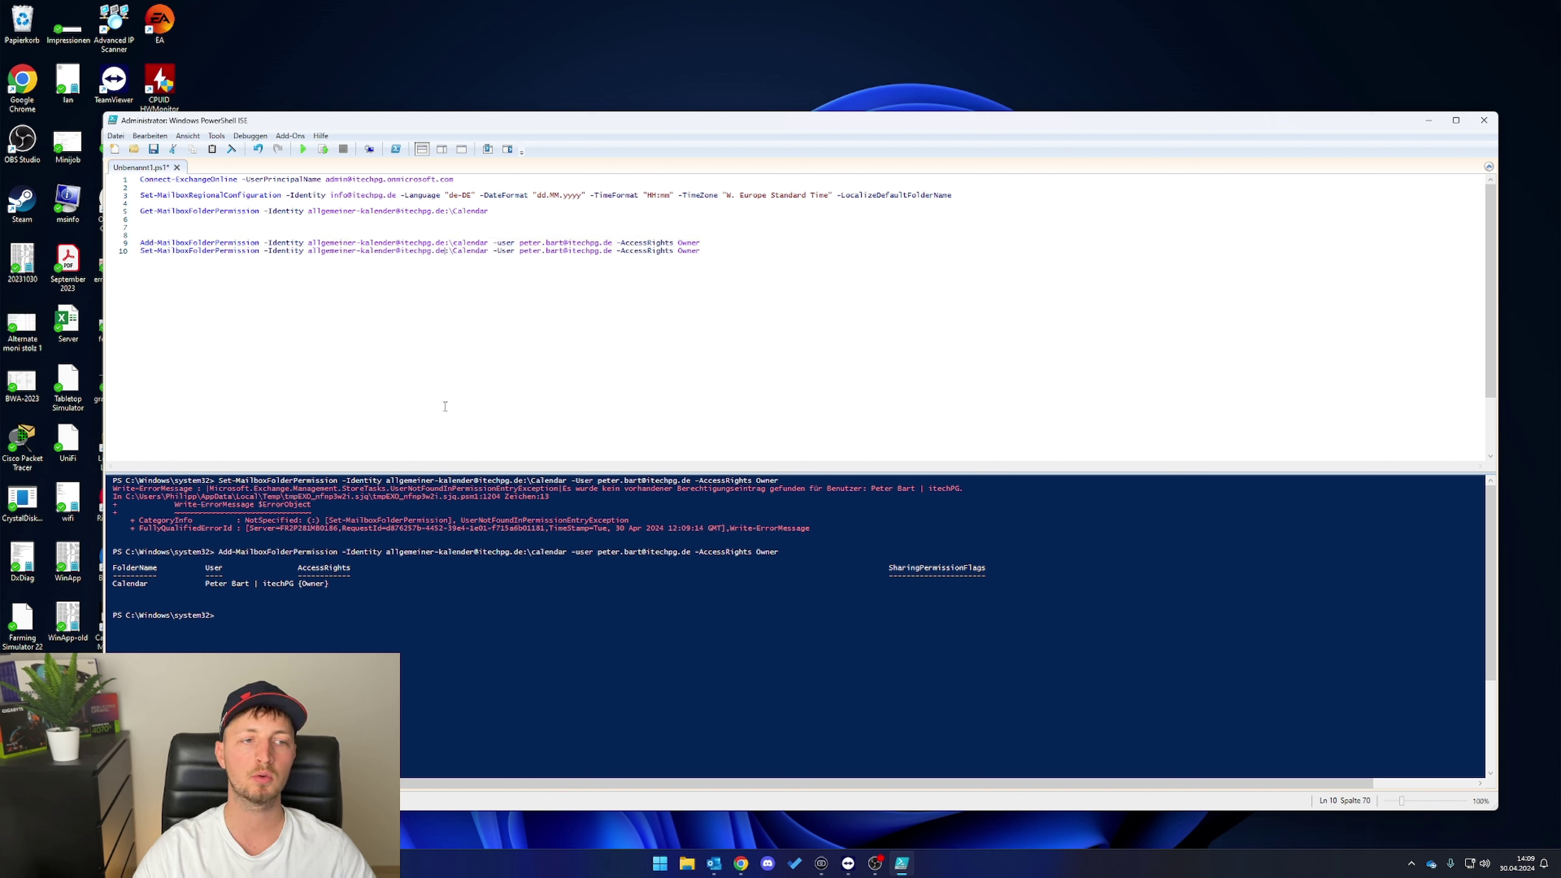
pyautogui.click(798, 277)
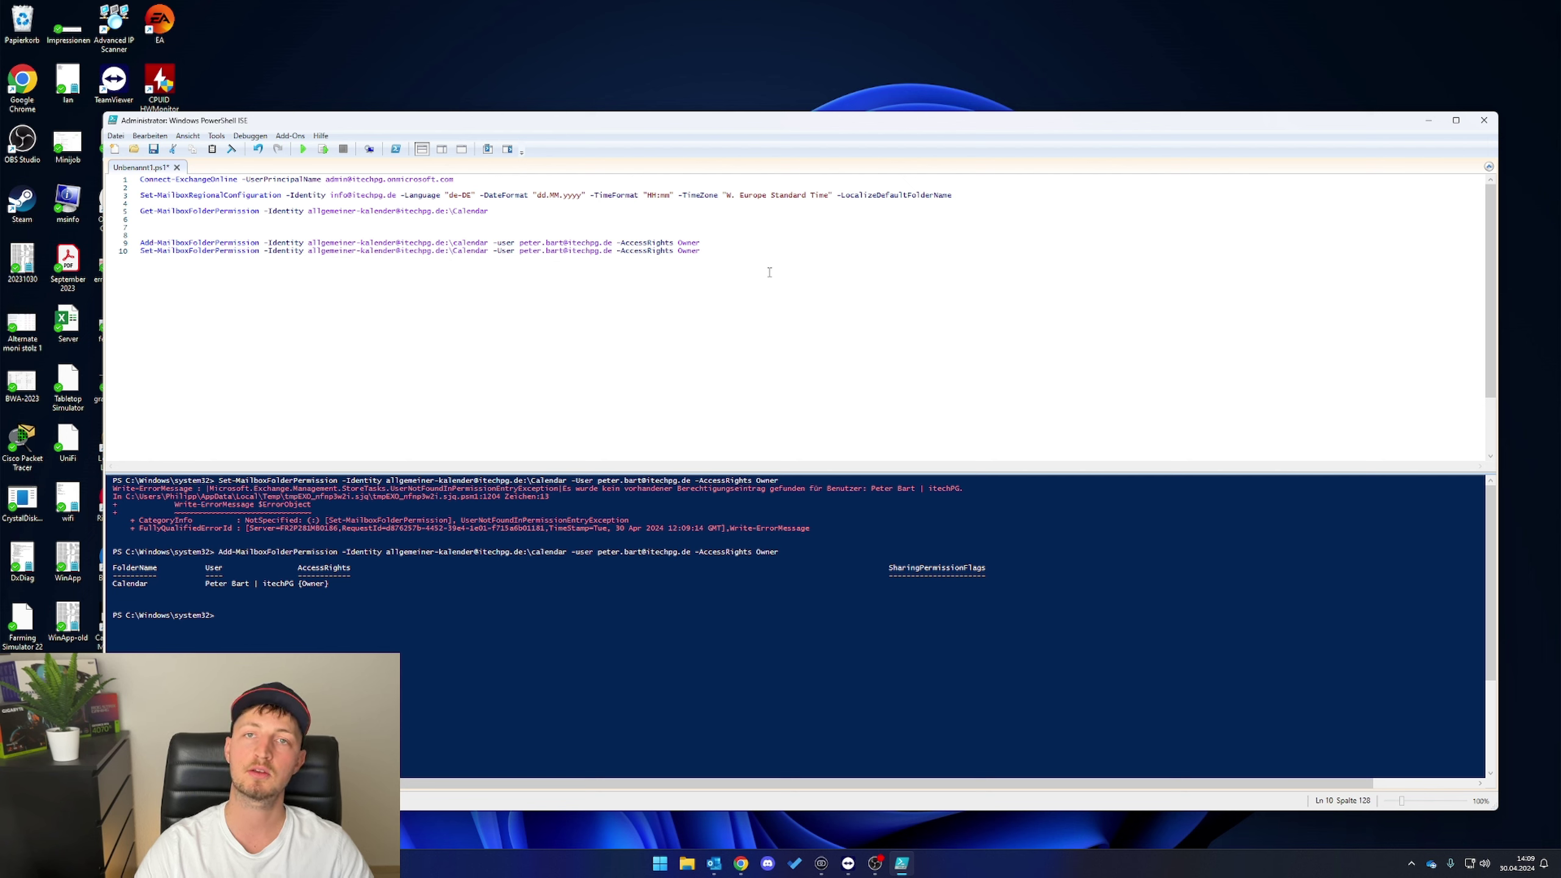
pyautogui.click(750, 236)
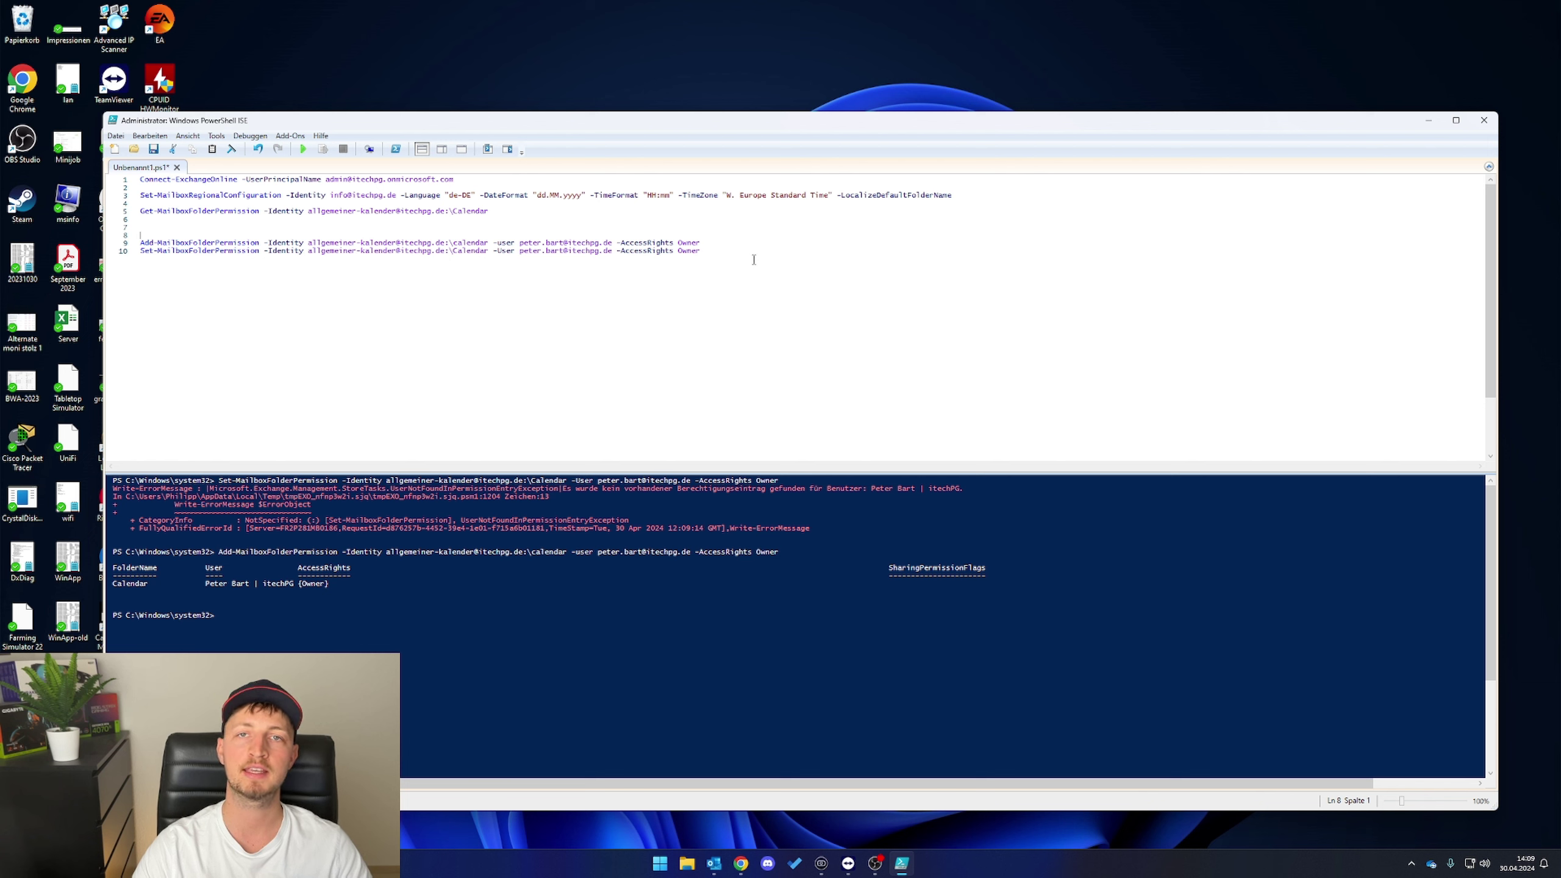
pyautogui.moveTo(740, 239); pyautogui.dragTo(386, 245)
pyautogui.click(468, 251)
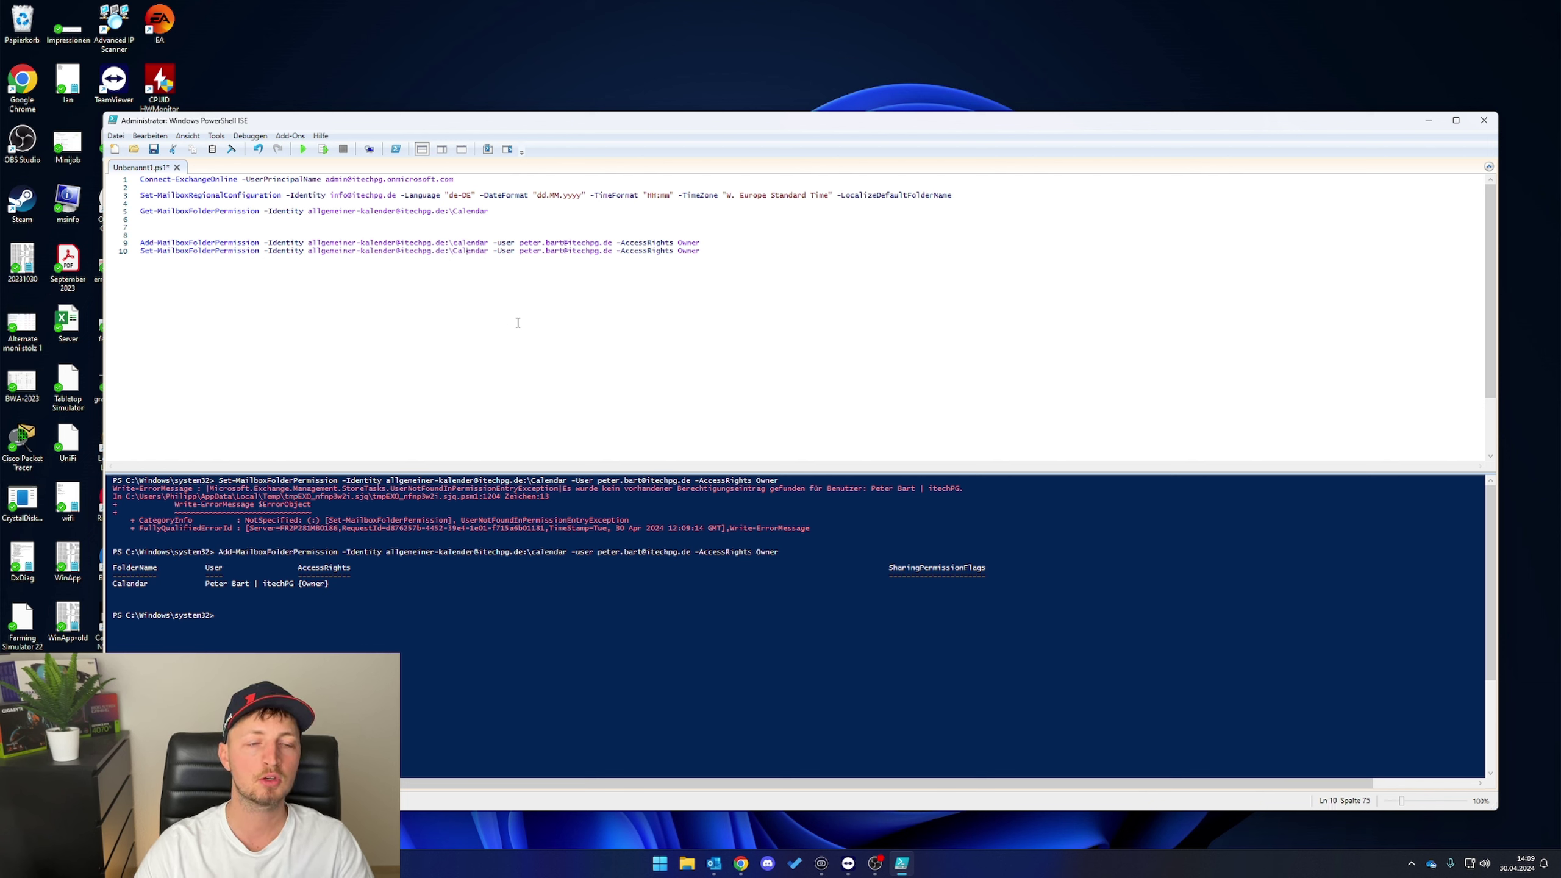
pyautogui.doubleClick(529, 242)
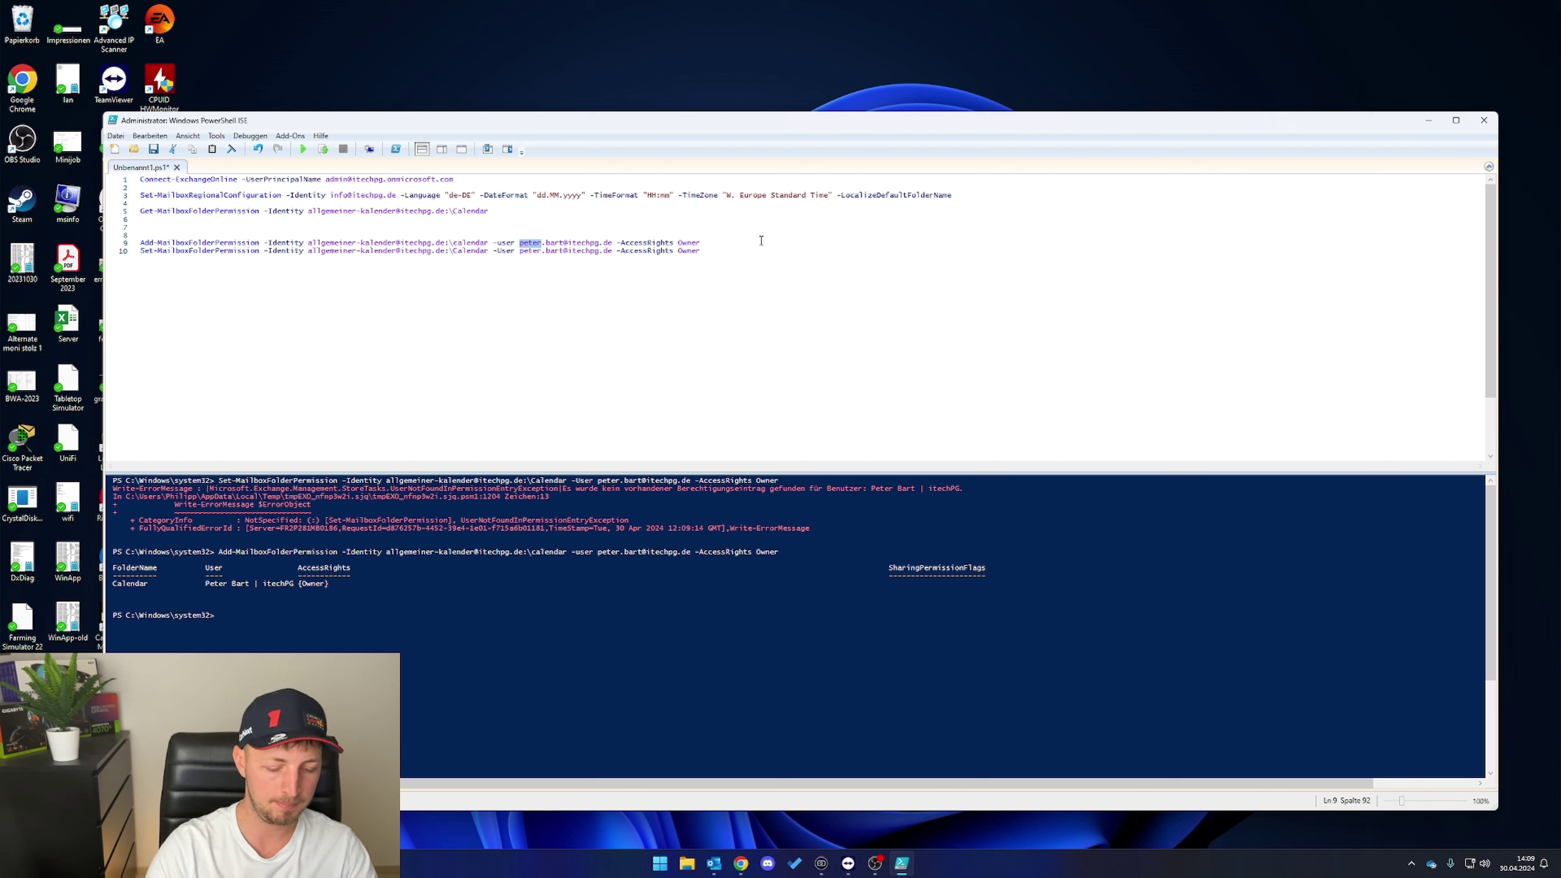
pyautogui.press('Delete')
pyautogui.press('Delete')
pyautogui.press('Delete')
pyautogui.press('Delete')
pyautogui.press('Delete')
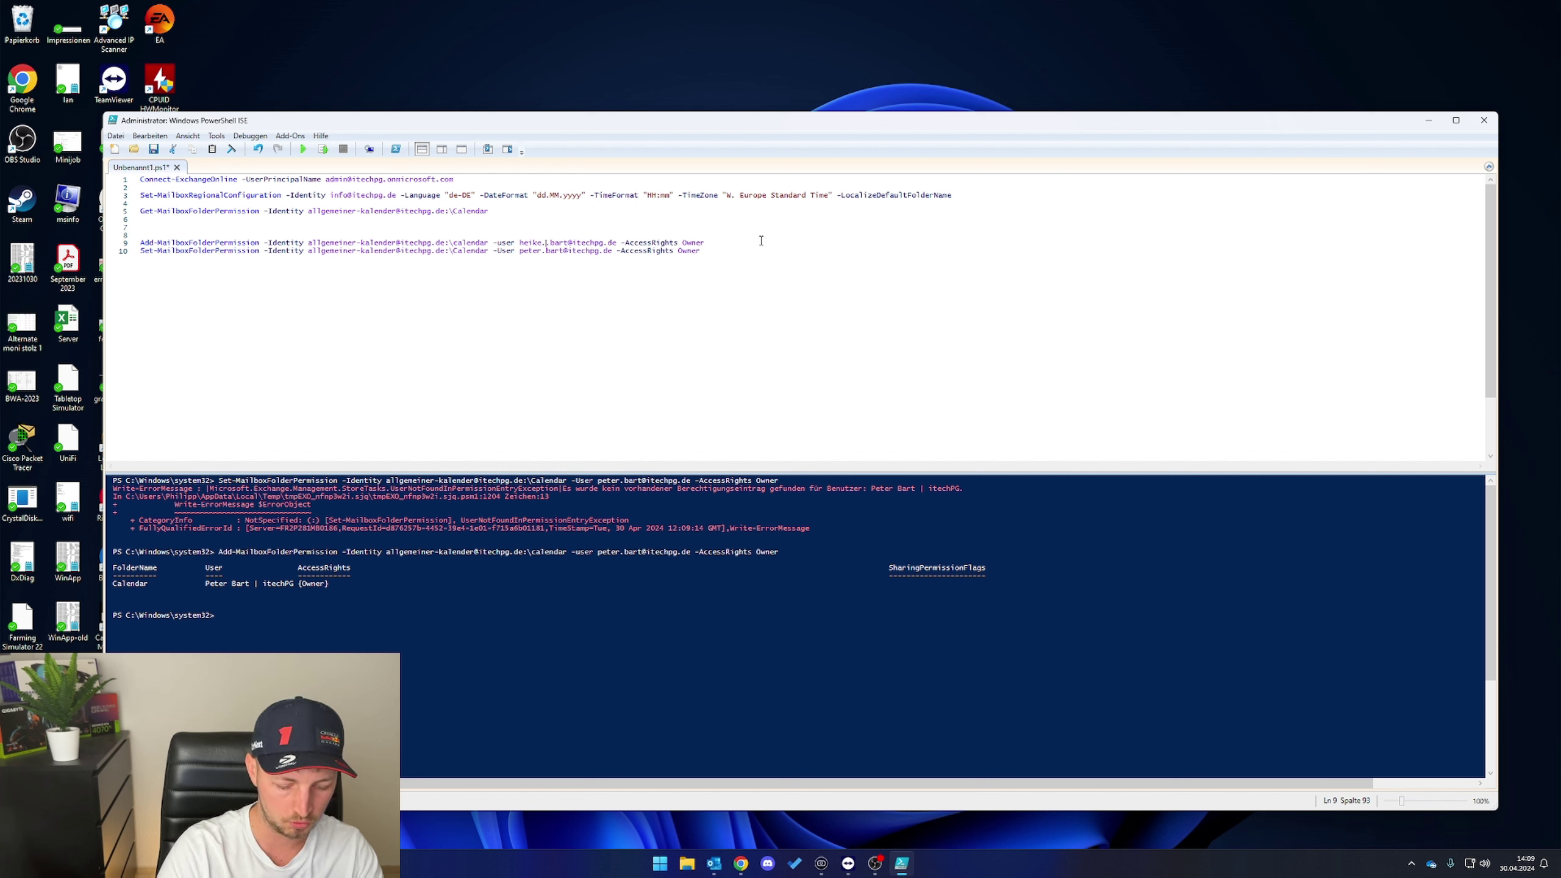
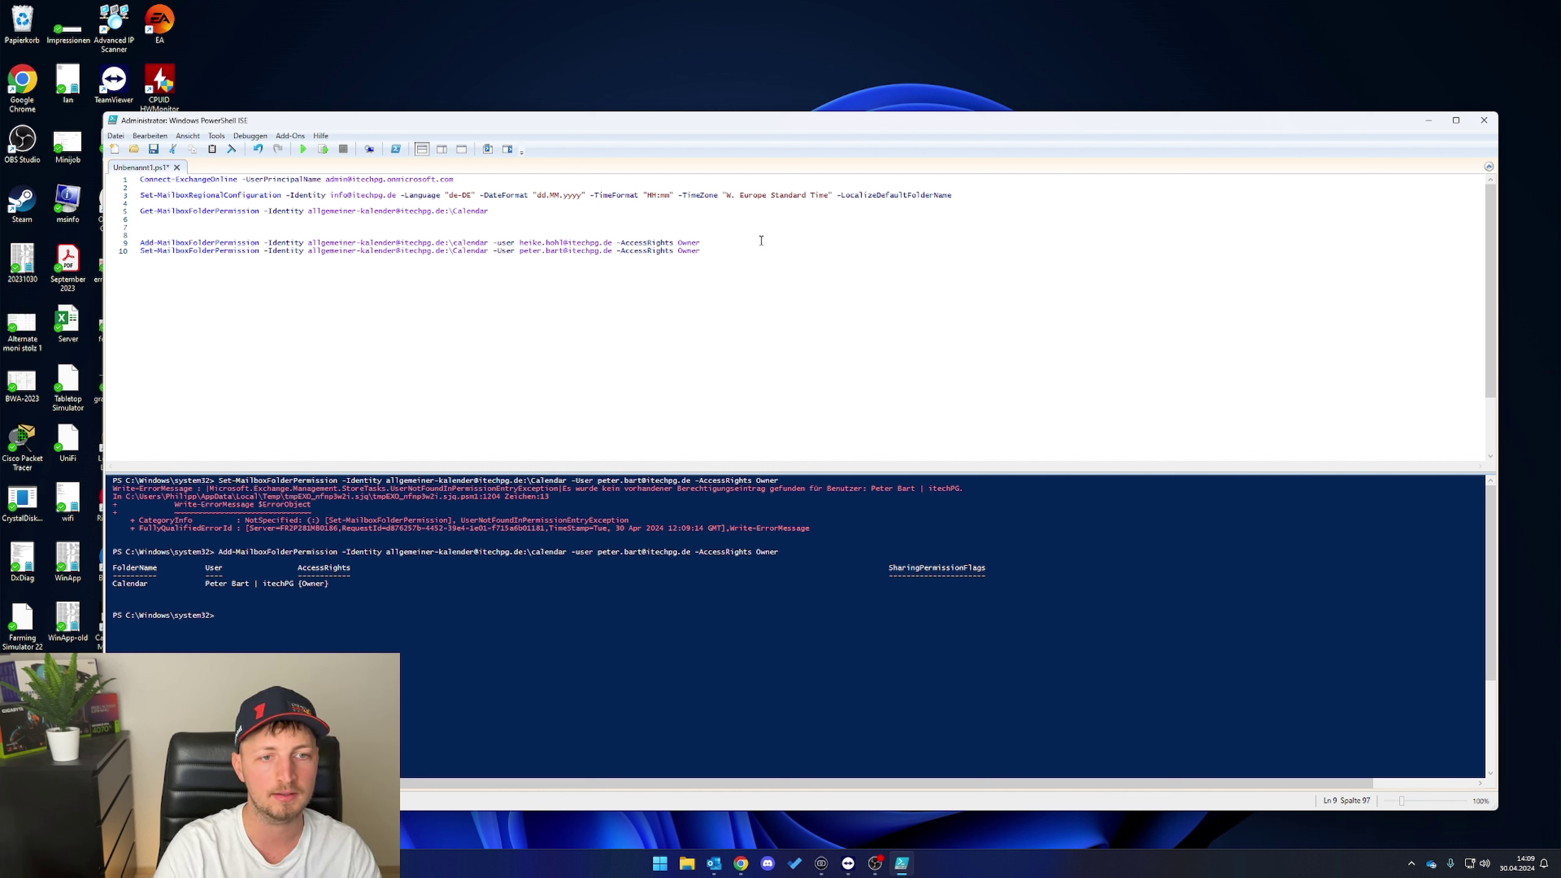
pyautogui.doubleClick(696, 242)
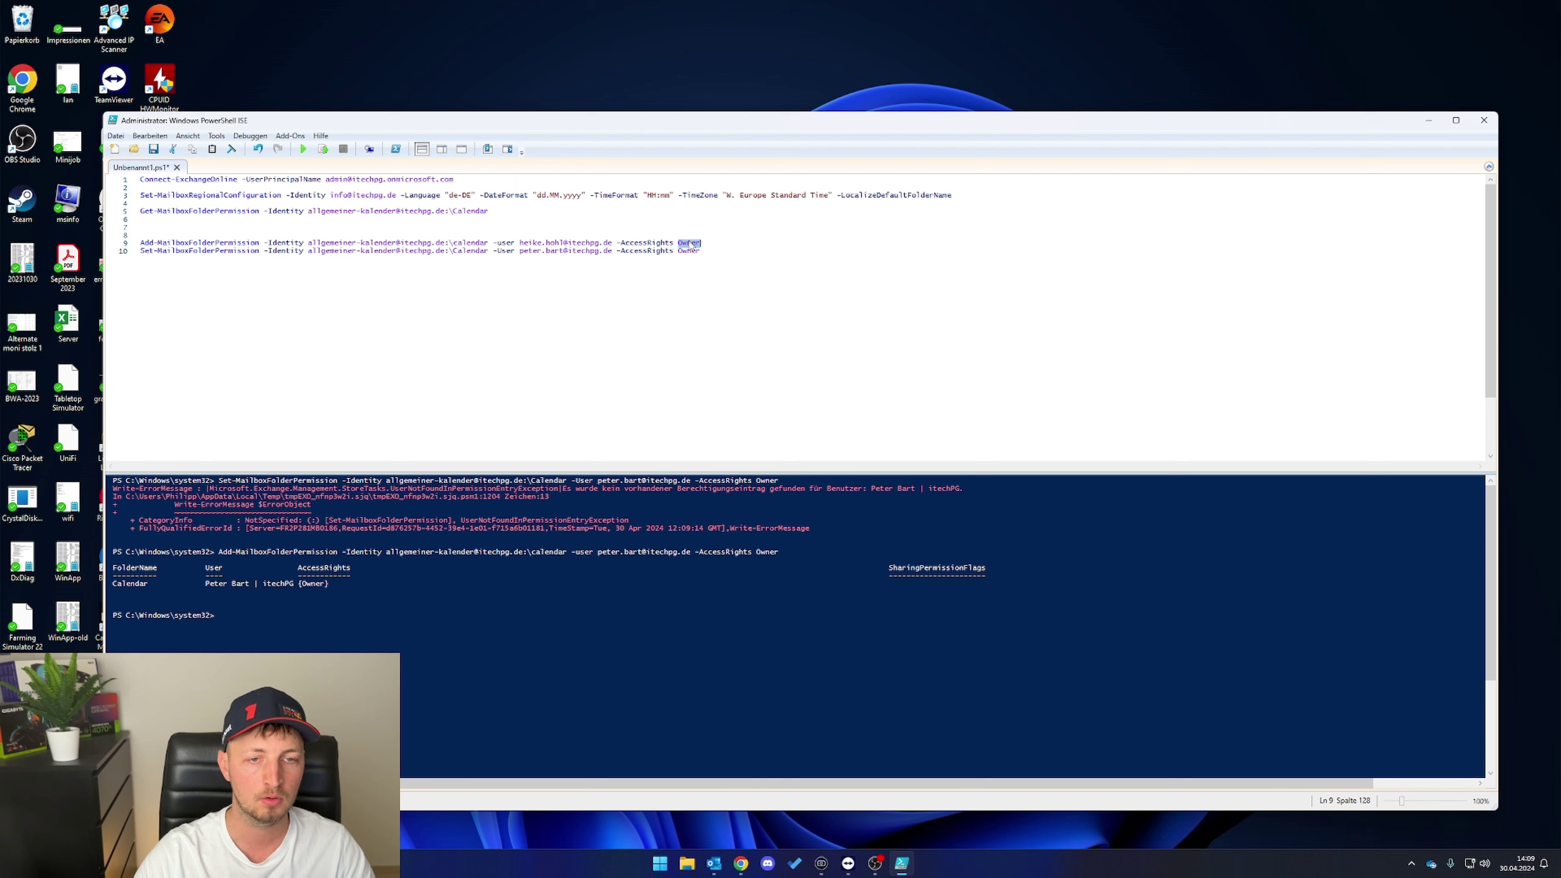
pyautogui.write('Revie')
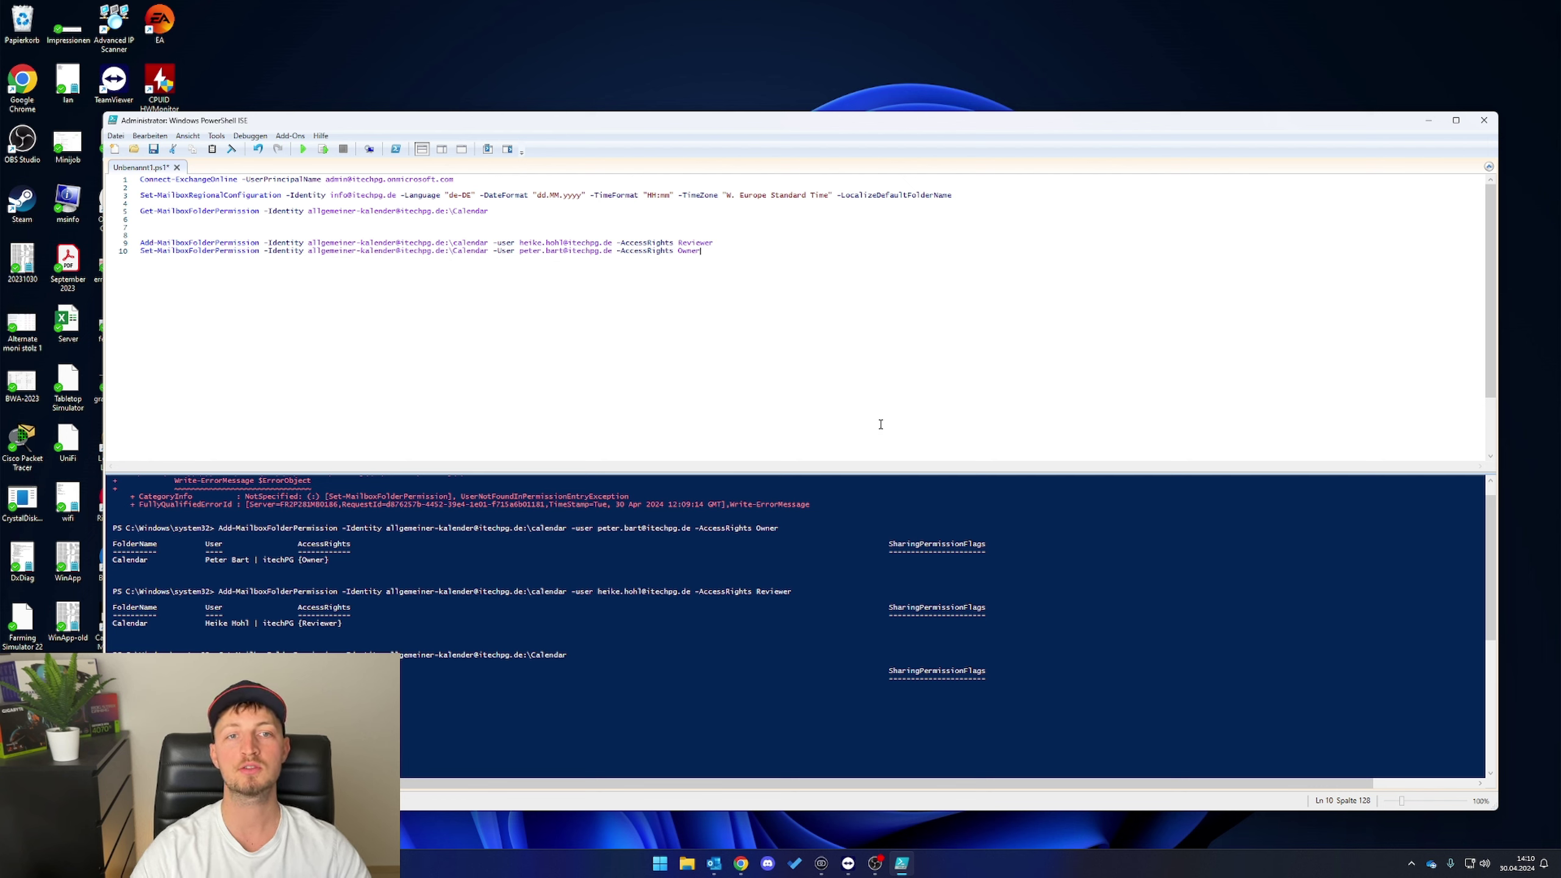
pyautogui.click(714, 864)
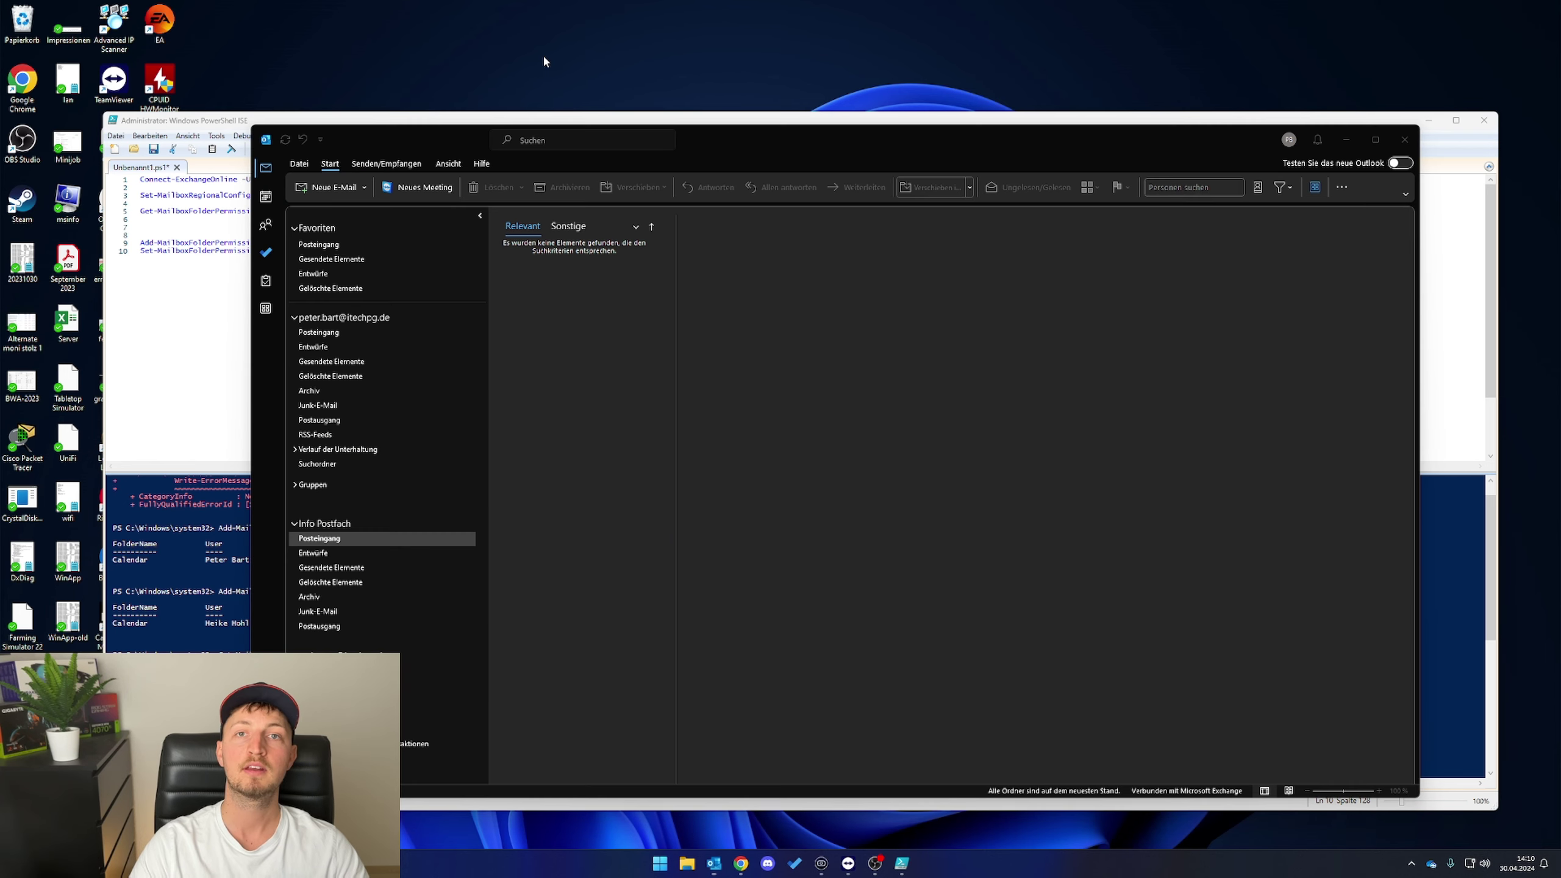
pyautogui.click(266, 198)
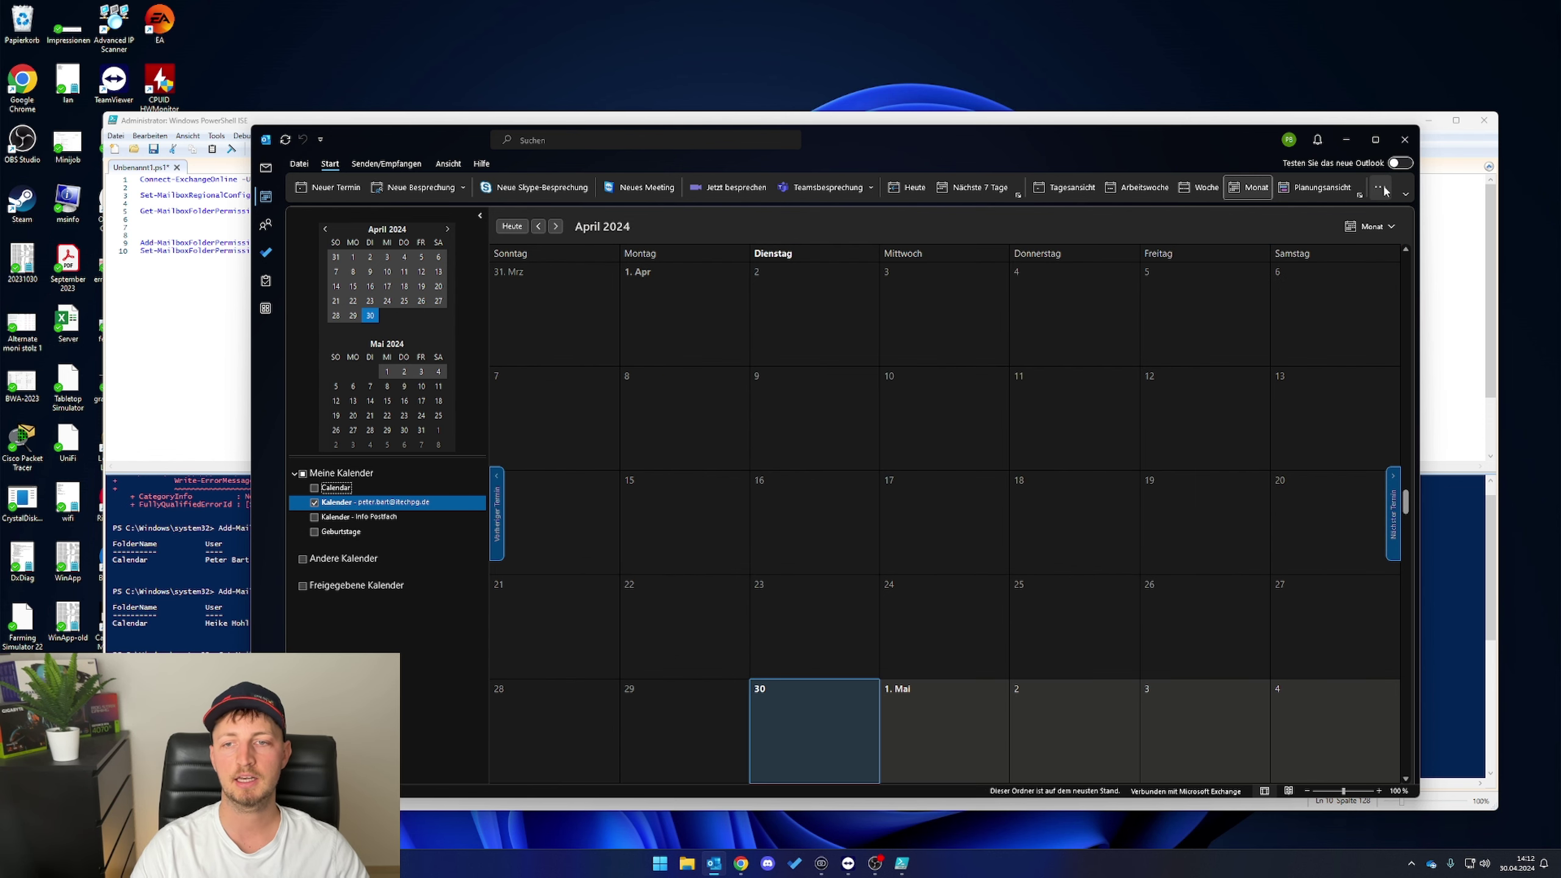
pyautogui.click(1381, 187)
pyautogui.moveTo(1408, 228)
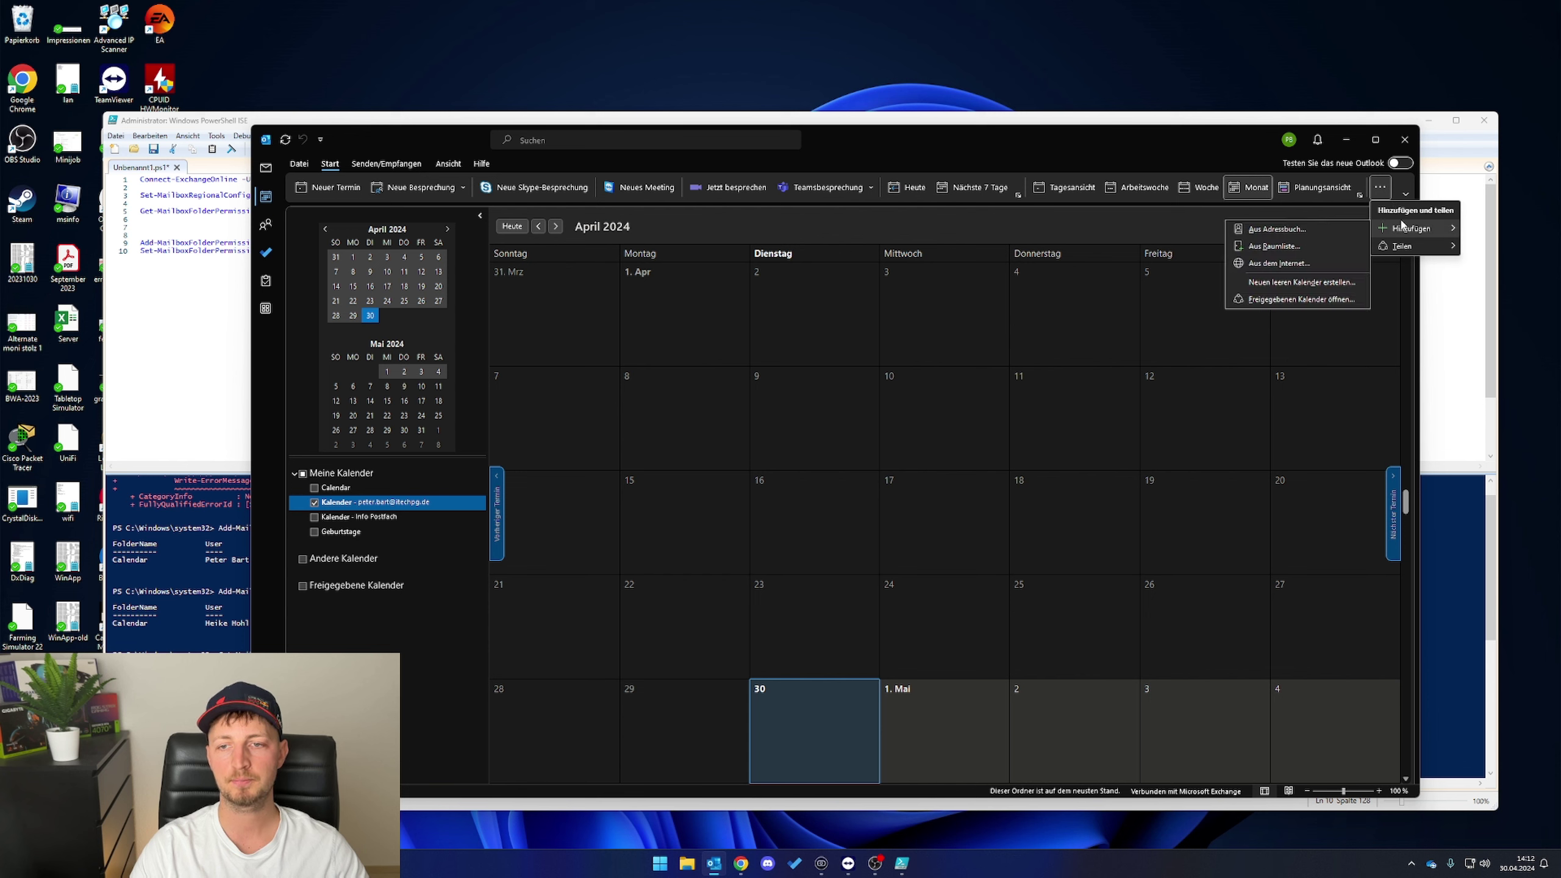
pyautogui.click(1303, 230)
pyautogui.doubleClick(673, 406)
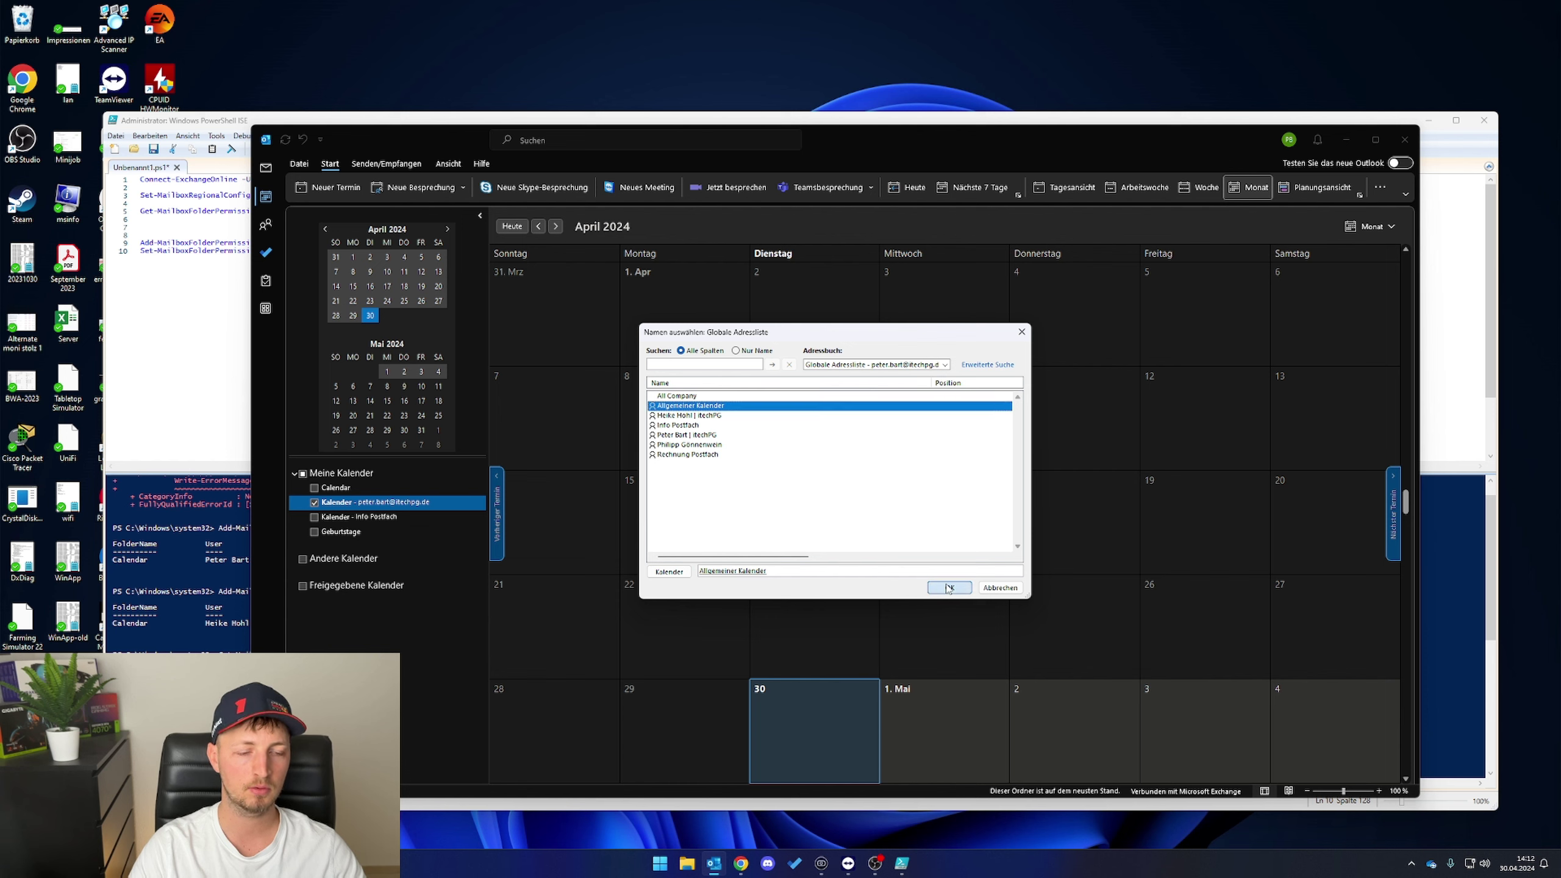
pyautogui.click(949, 588)
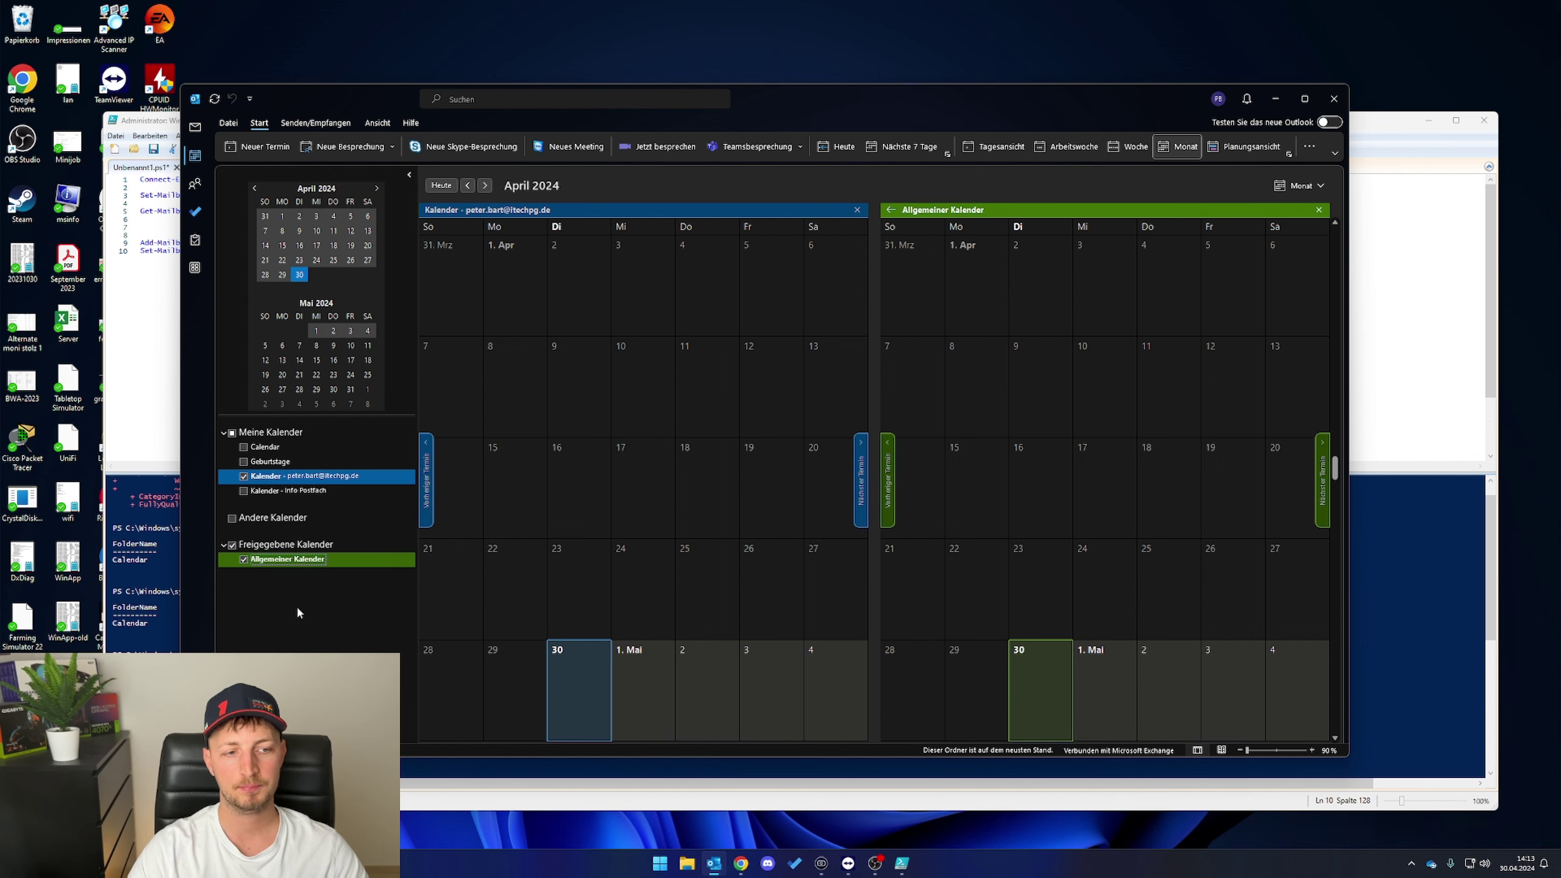
# - Create a 'Wanderung' appointment on 1 May in the shared calendar and shift the Outlook window aside
pyautogui.rightClick(1037, 369)
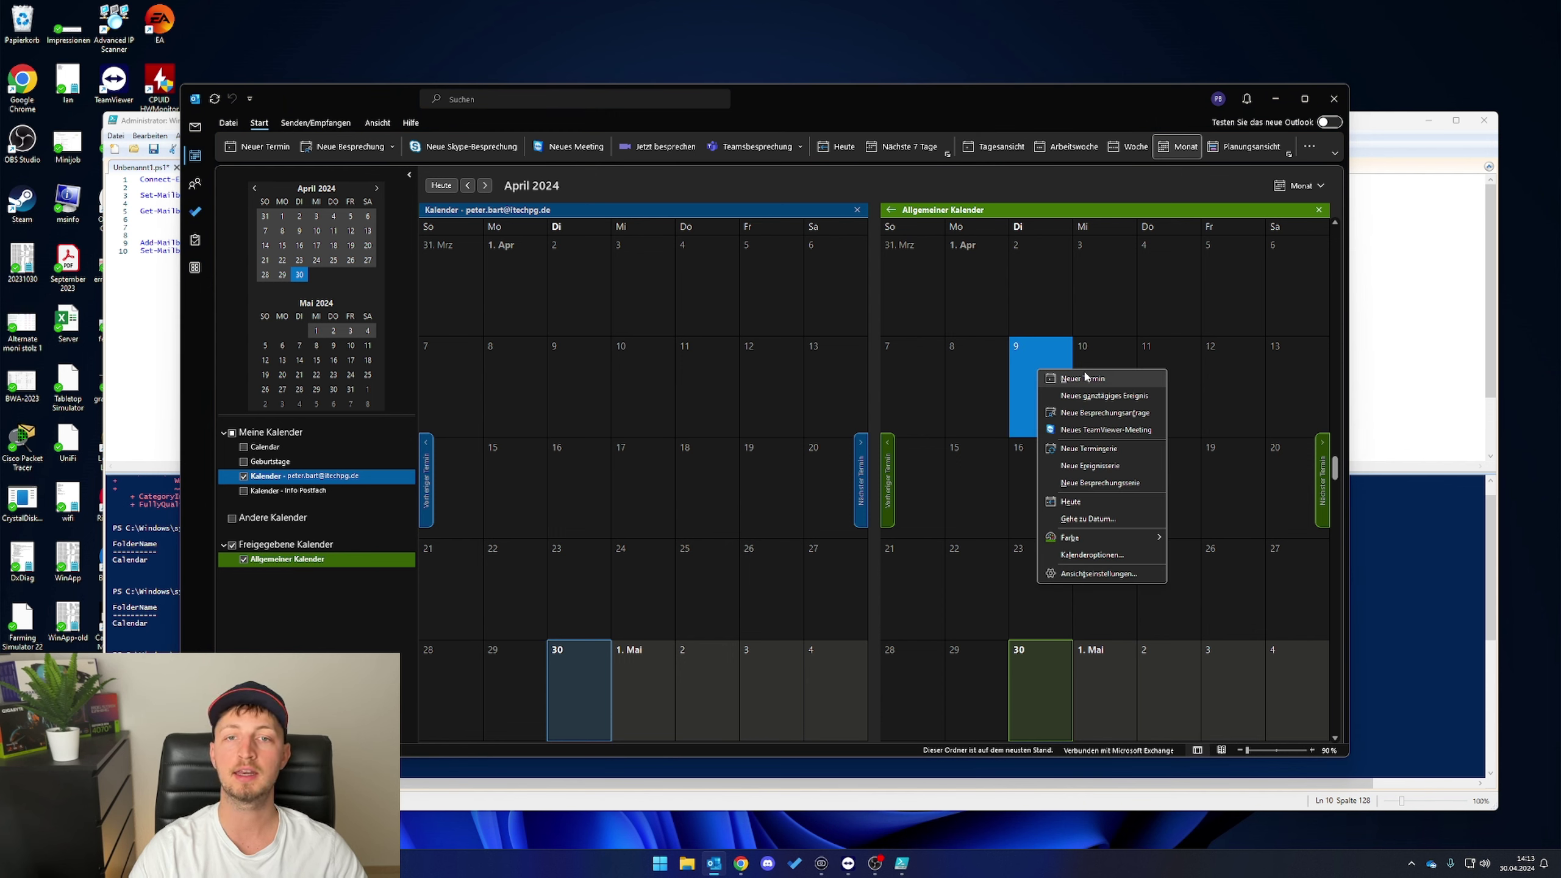
pyautogui.press('Escape')
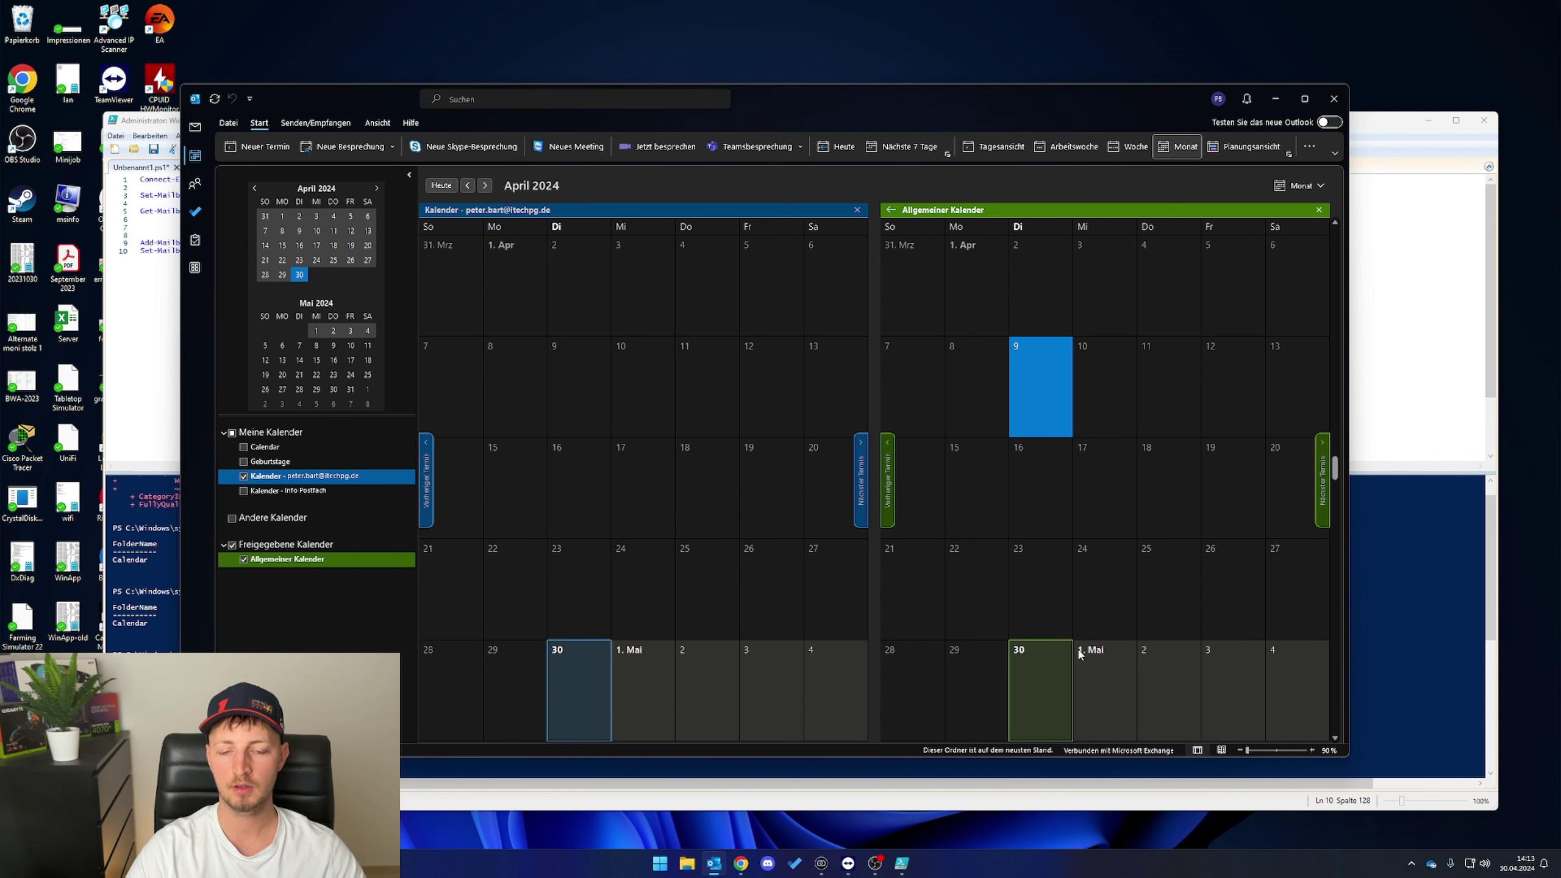
pyautogui.rightClick(1101, 660)
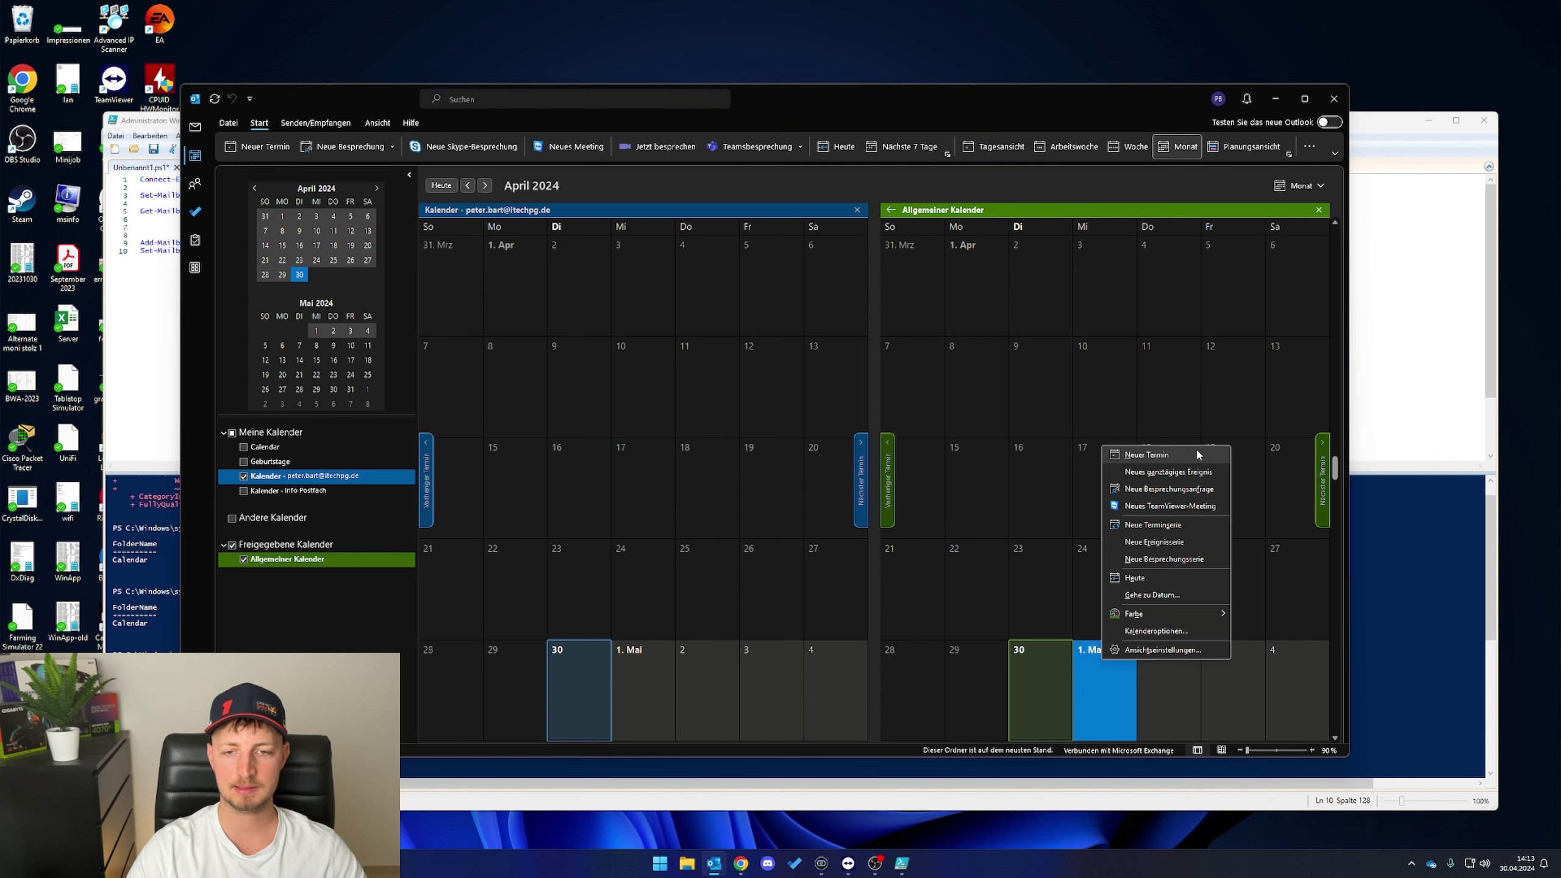
pyautogui.click(1147, 454)
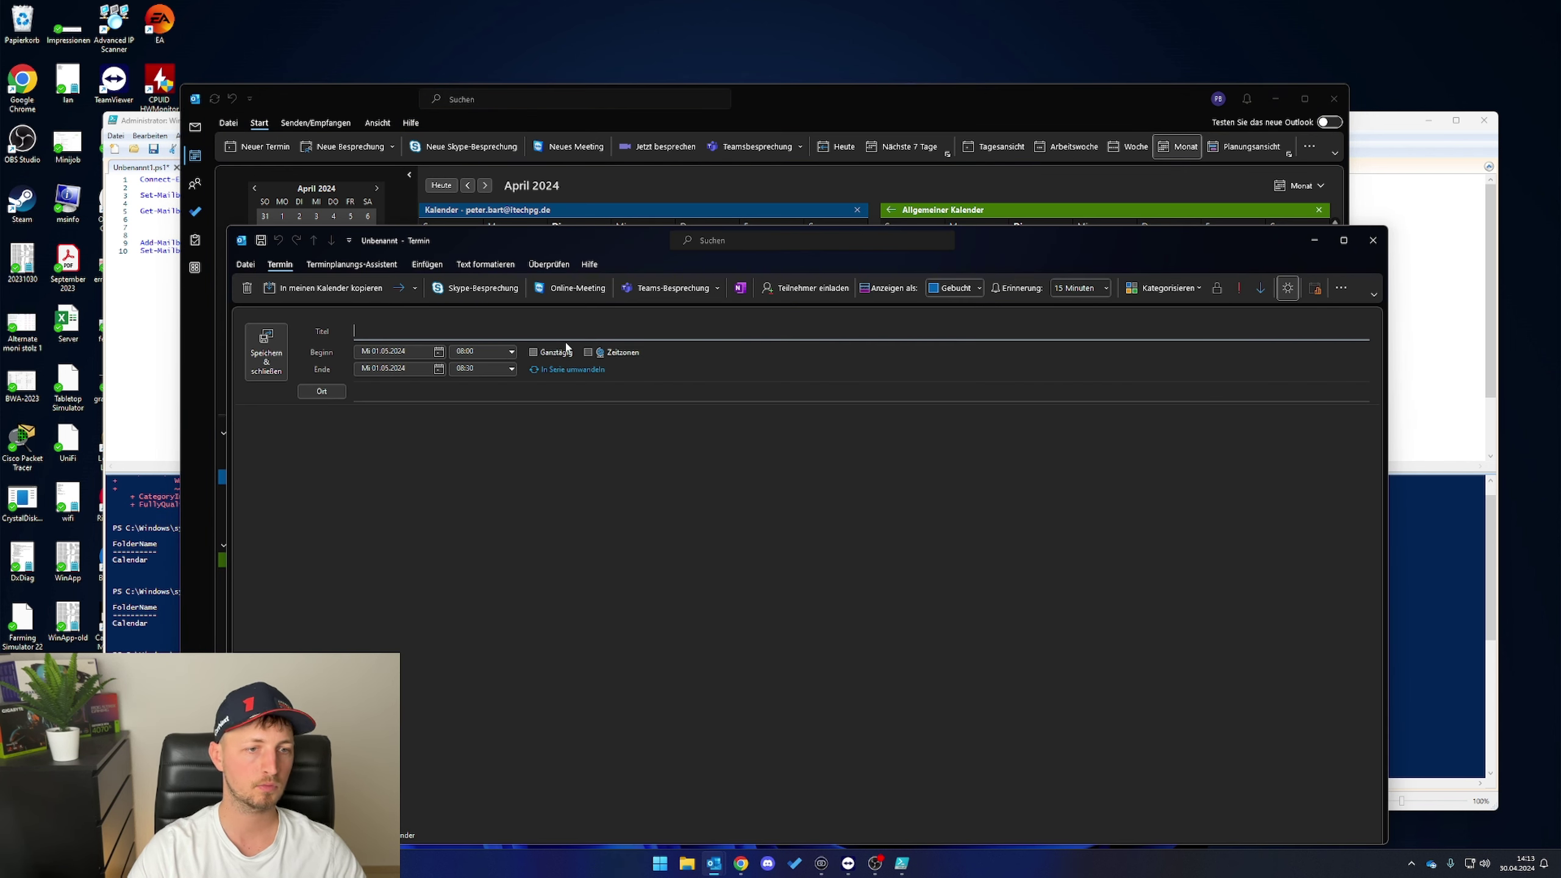
pyautogui.write('Wanderung')
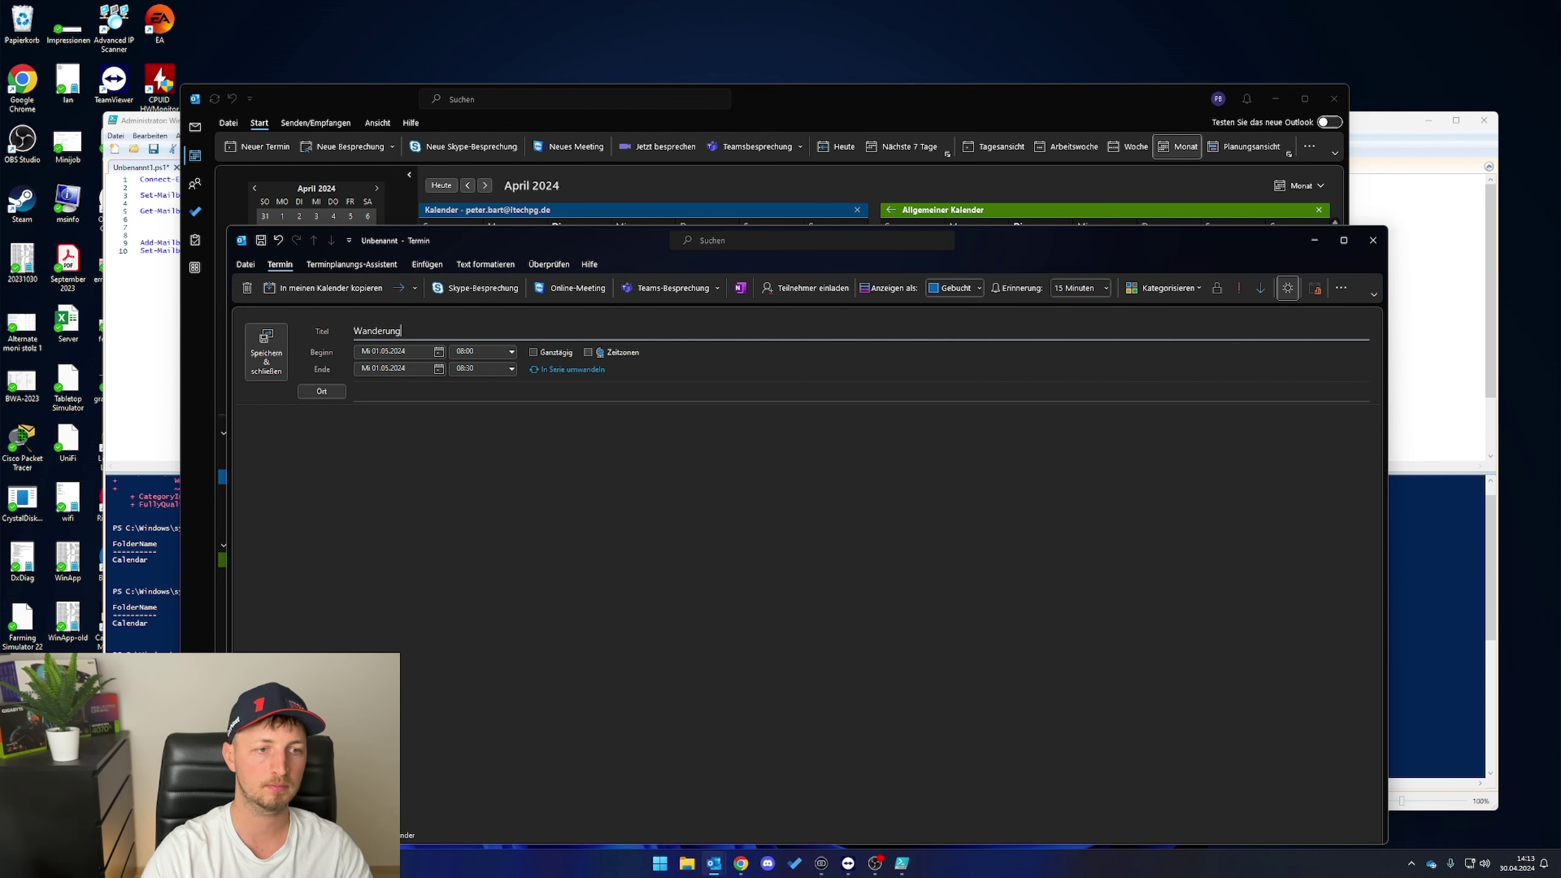
pyautogui.click(266, 352)
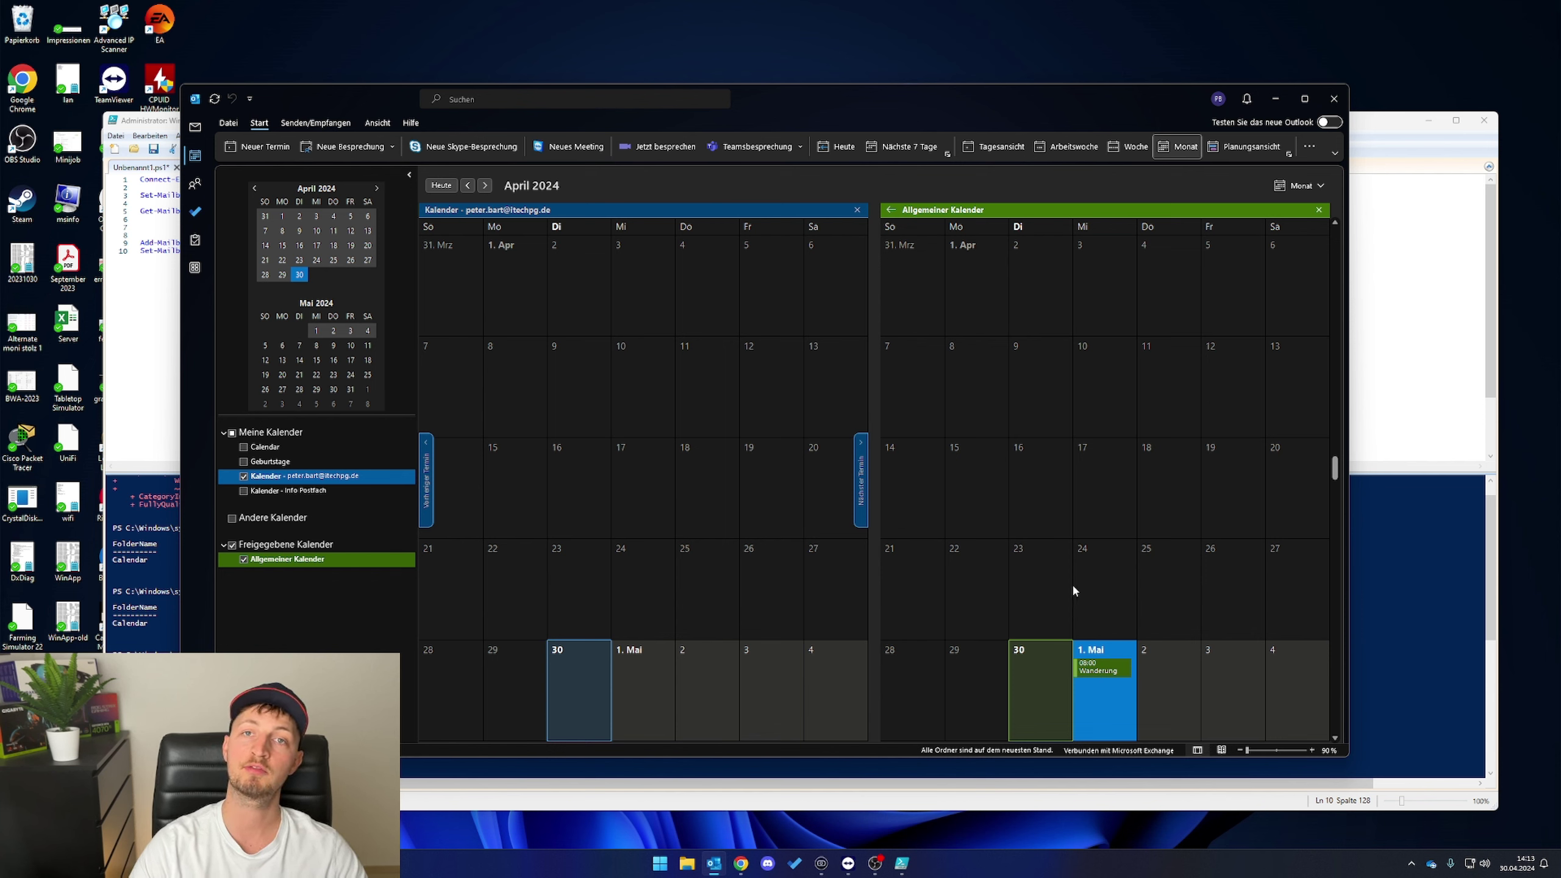
pyautogui.moveTo(1122, 672)
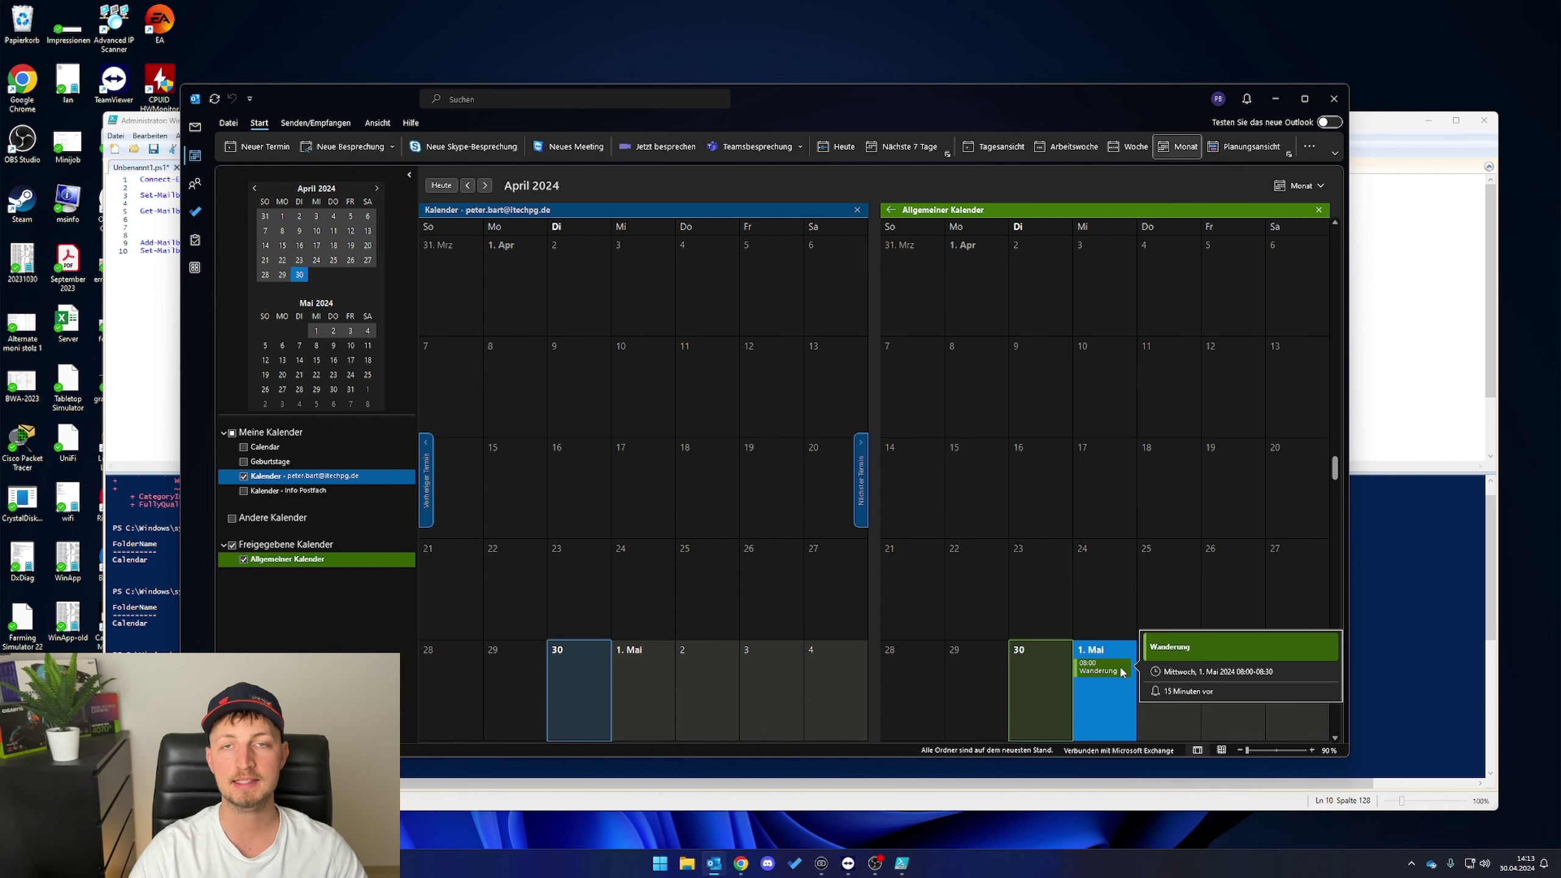
pyautogui.moveTo(1012, 105); pyautogui.dragTo(988, 86)
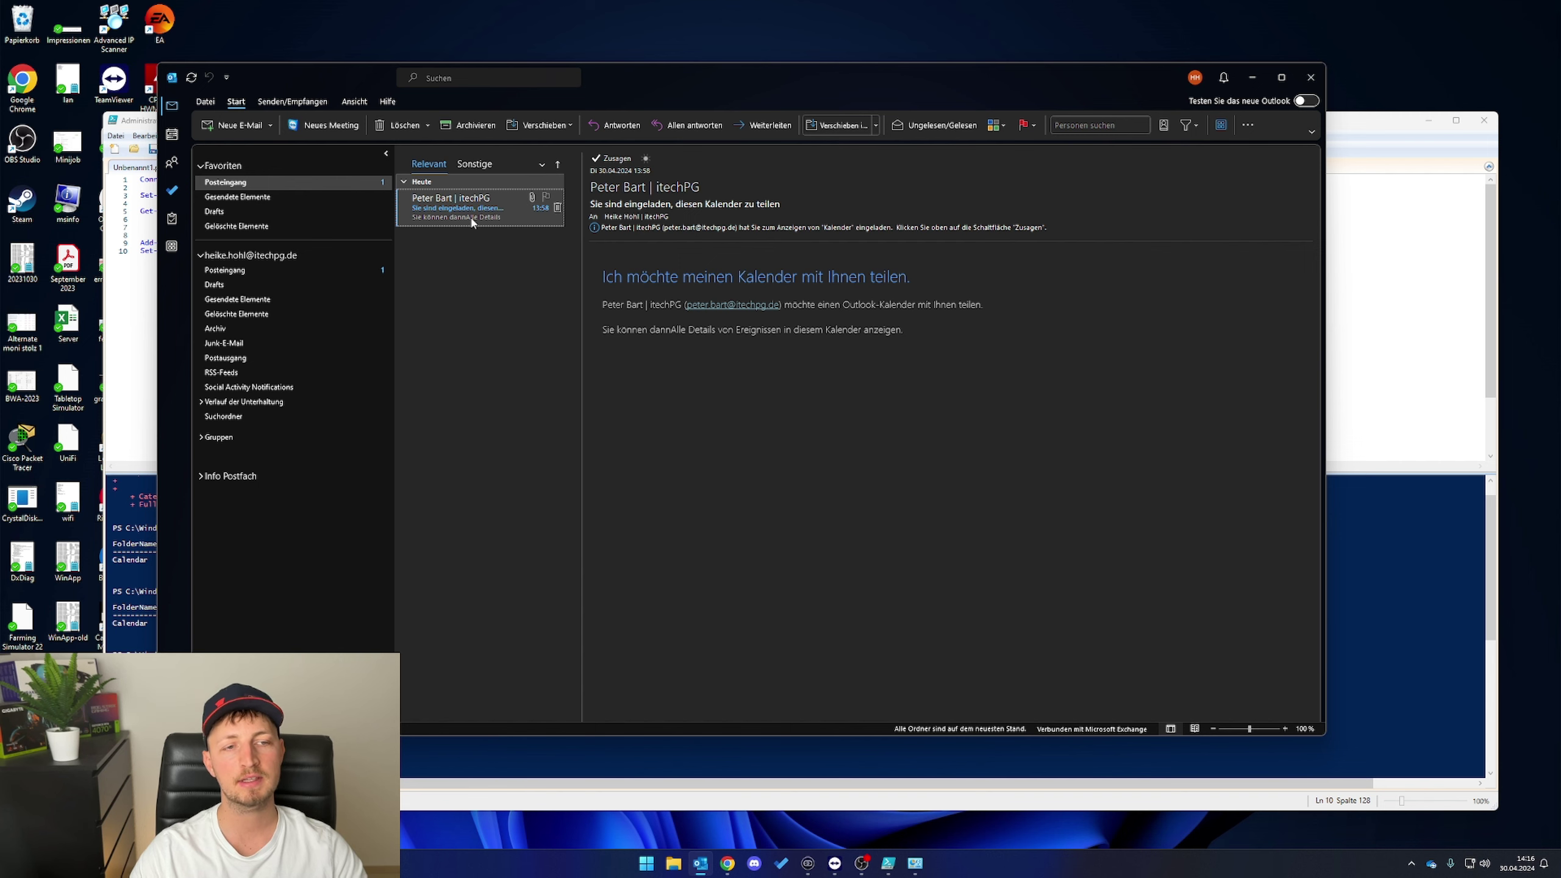
# - In the colleague's Outlook, add the Allgemeiner Kalender from the address book
pyautogui.moveTo(607, 266); pyautogui.dragTo(982, 301)
pyautogui.click(969, 273)
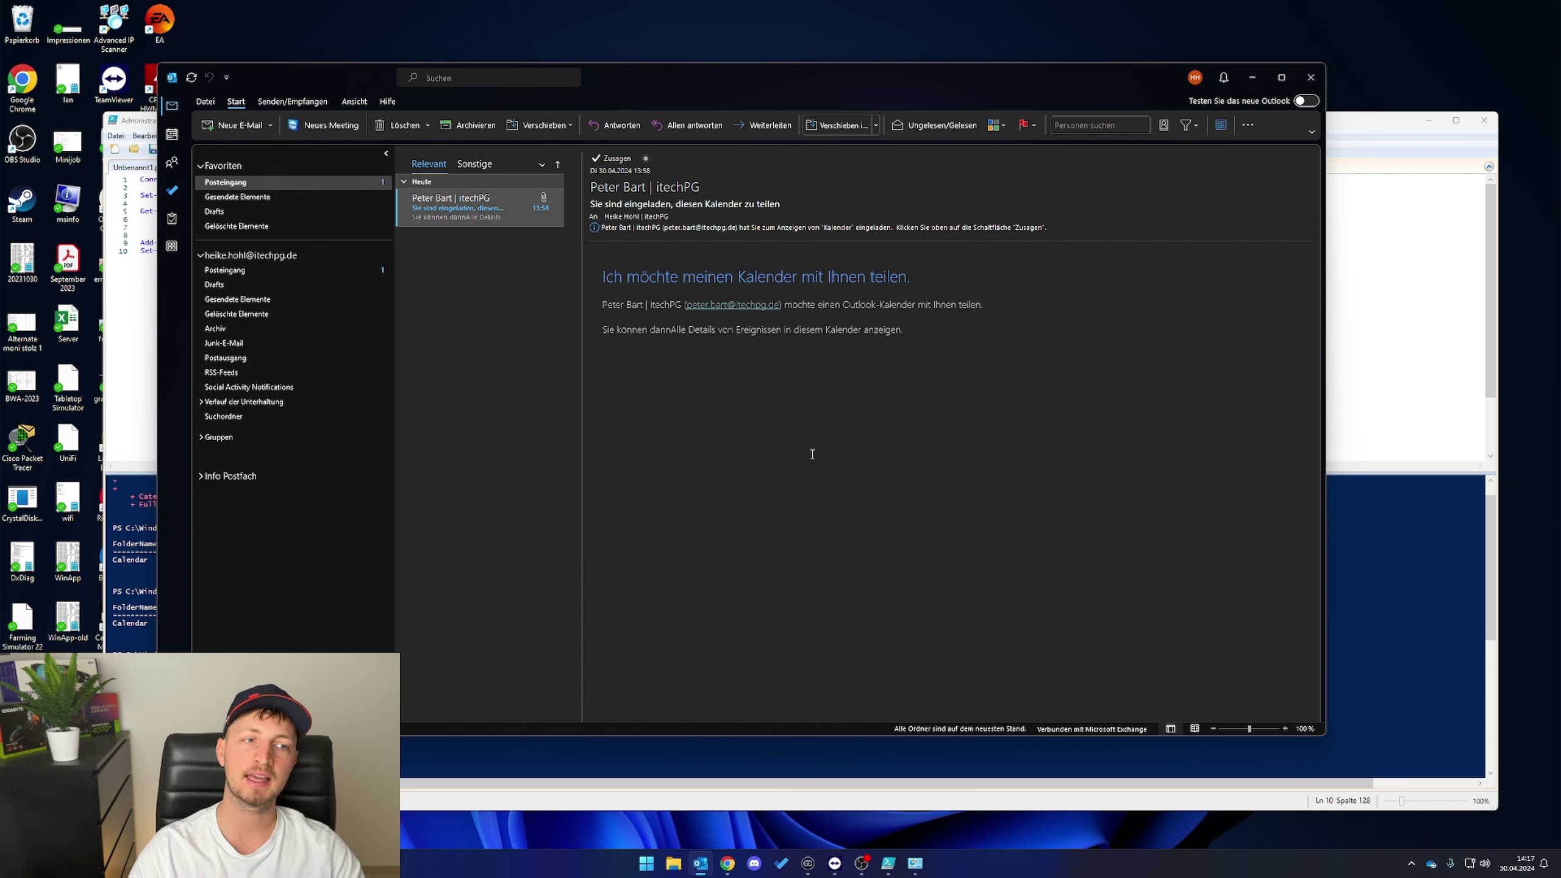
pyautogui.click(172, 134)
pyautogui.click(314, 595)
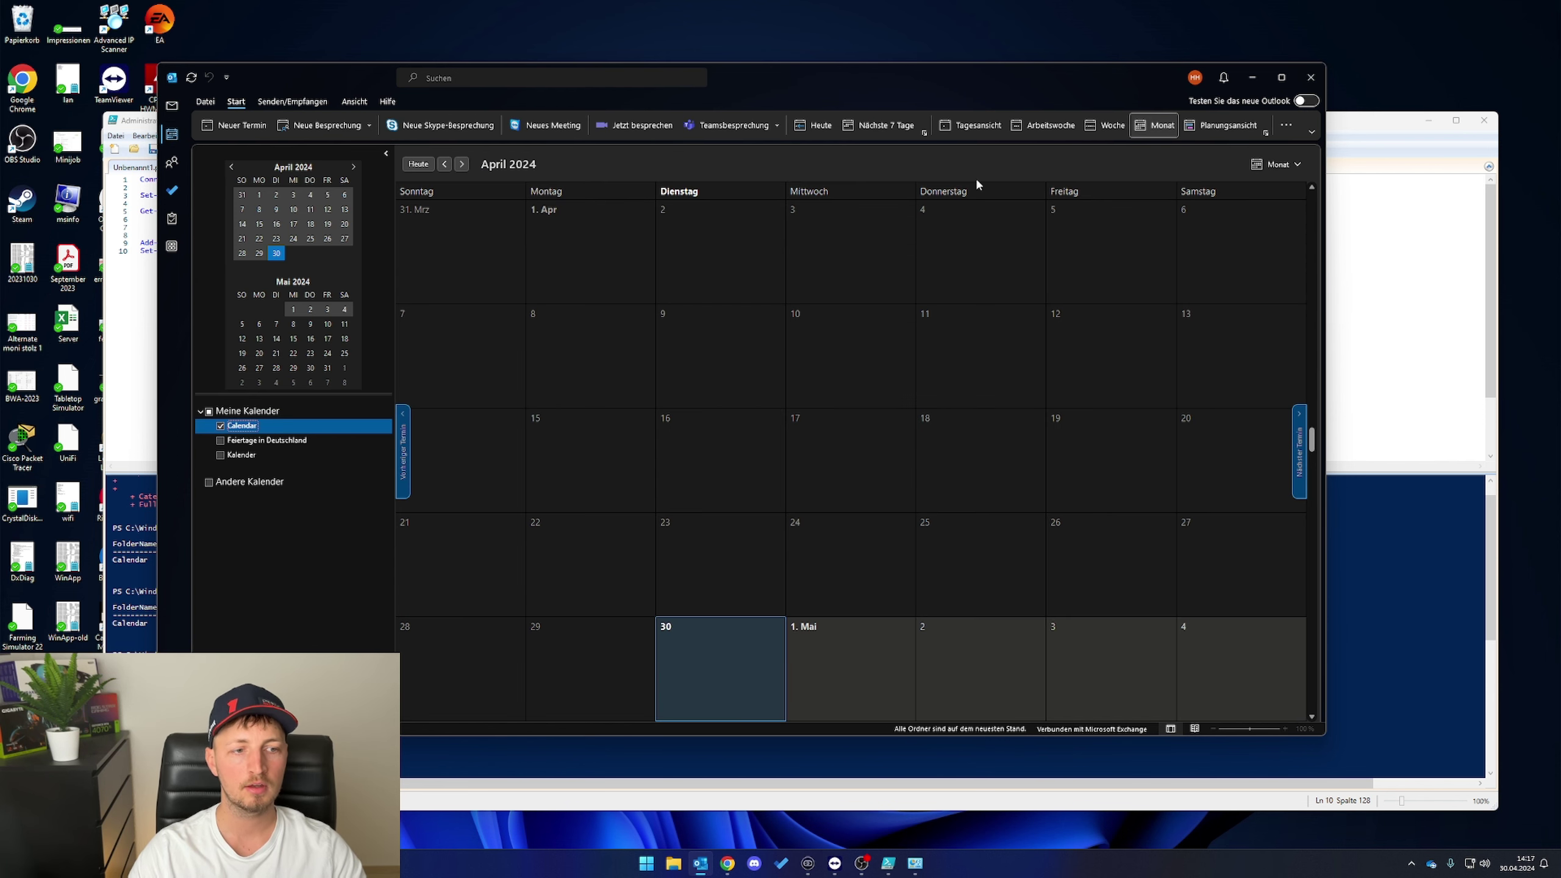
pyautogui.click(1286, 125)
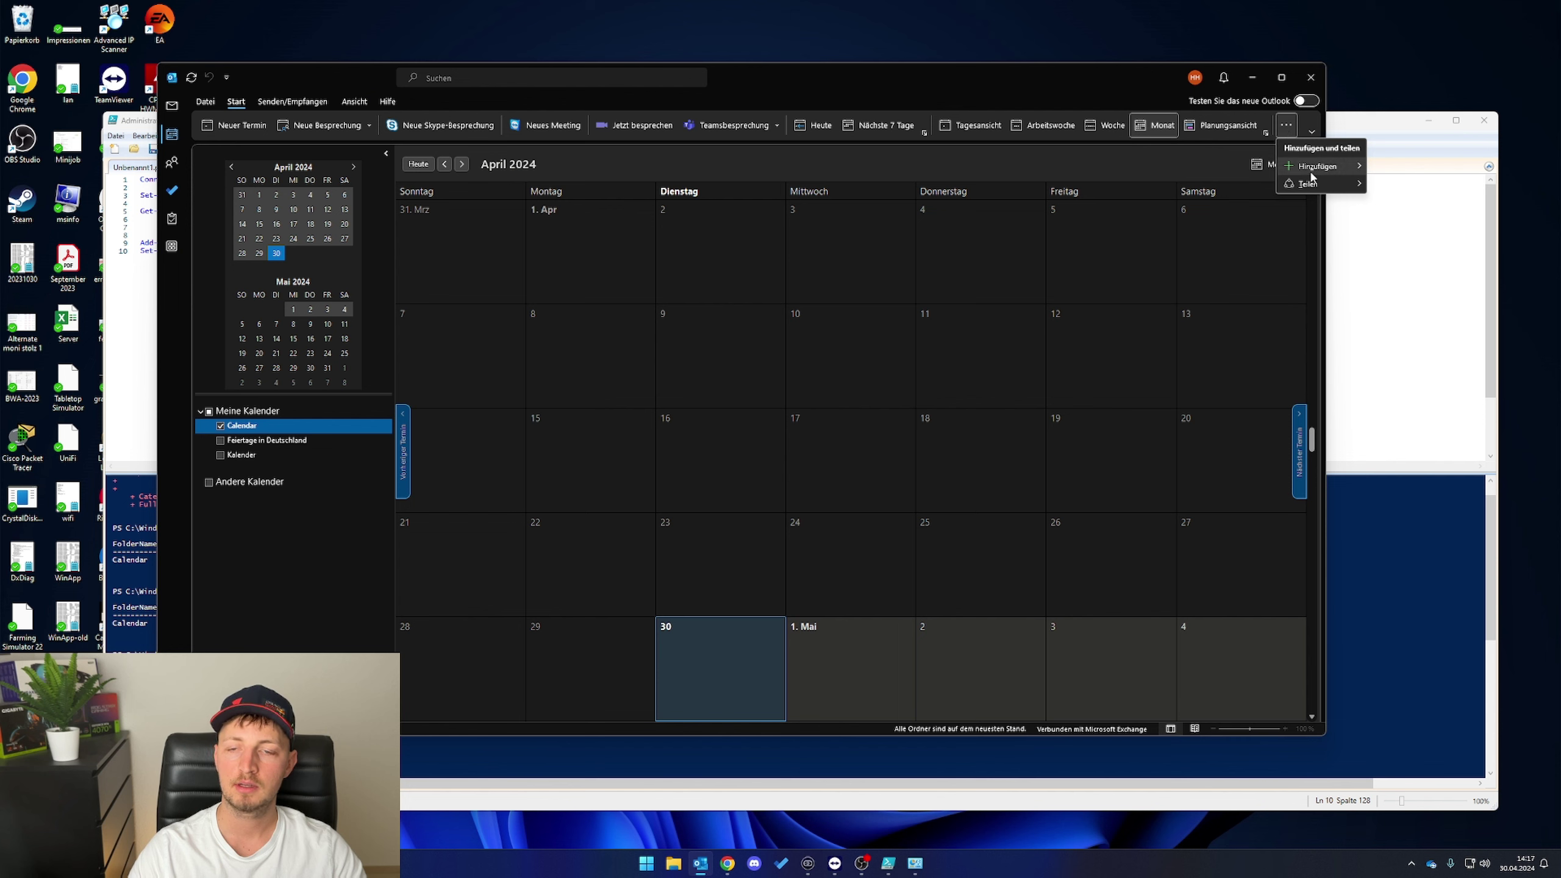
pyautogui.moveTo(1331, 172)
pyautogui.click(1415, 167)
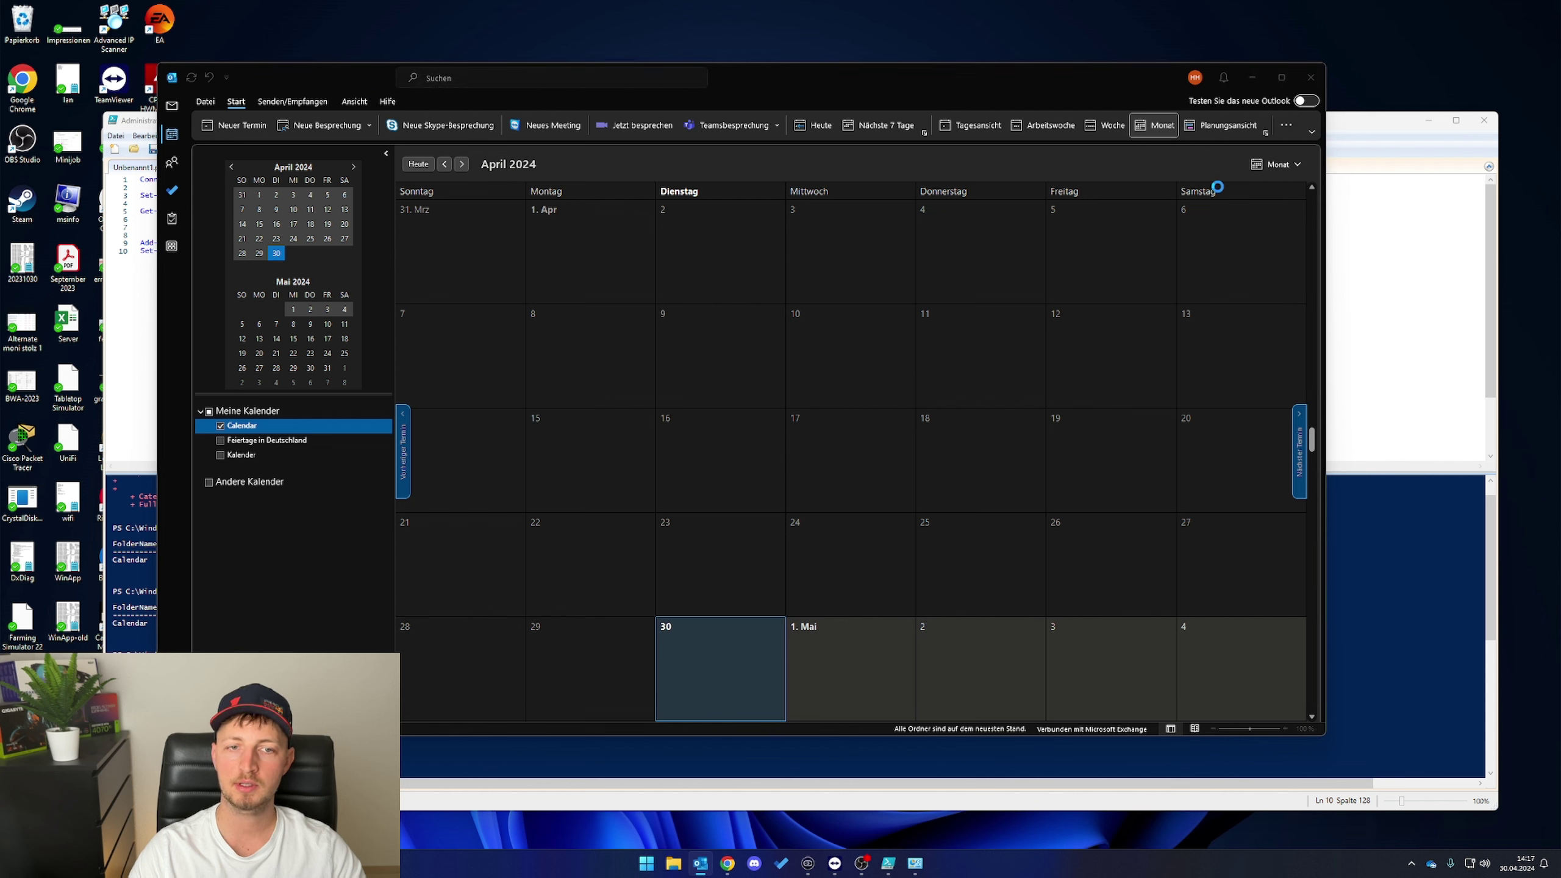
pyautogui.doubleClick(625, 343)
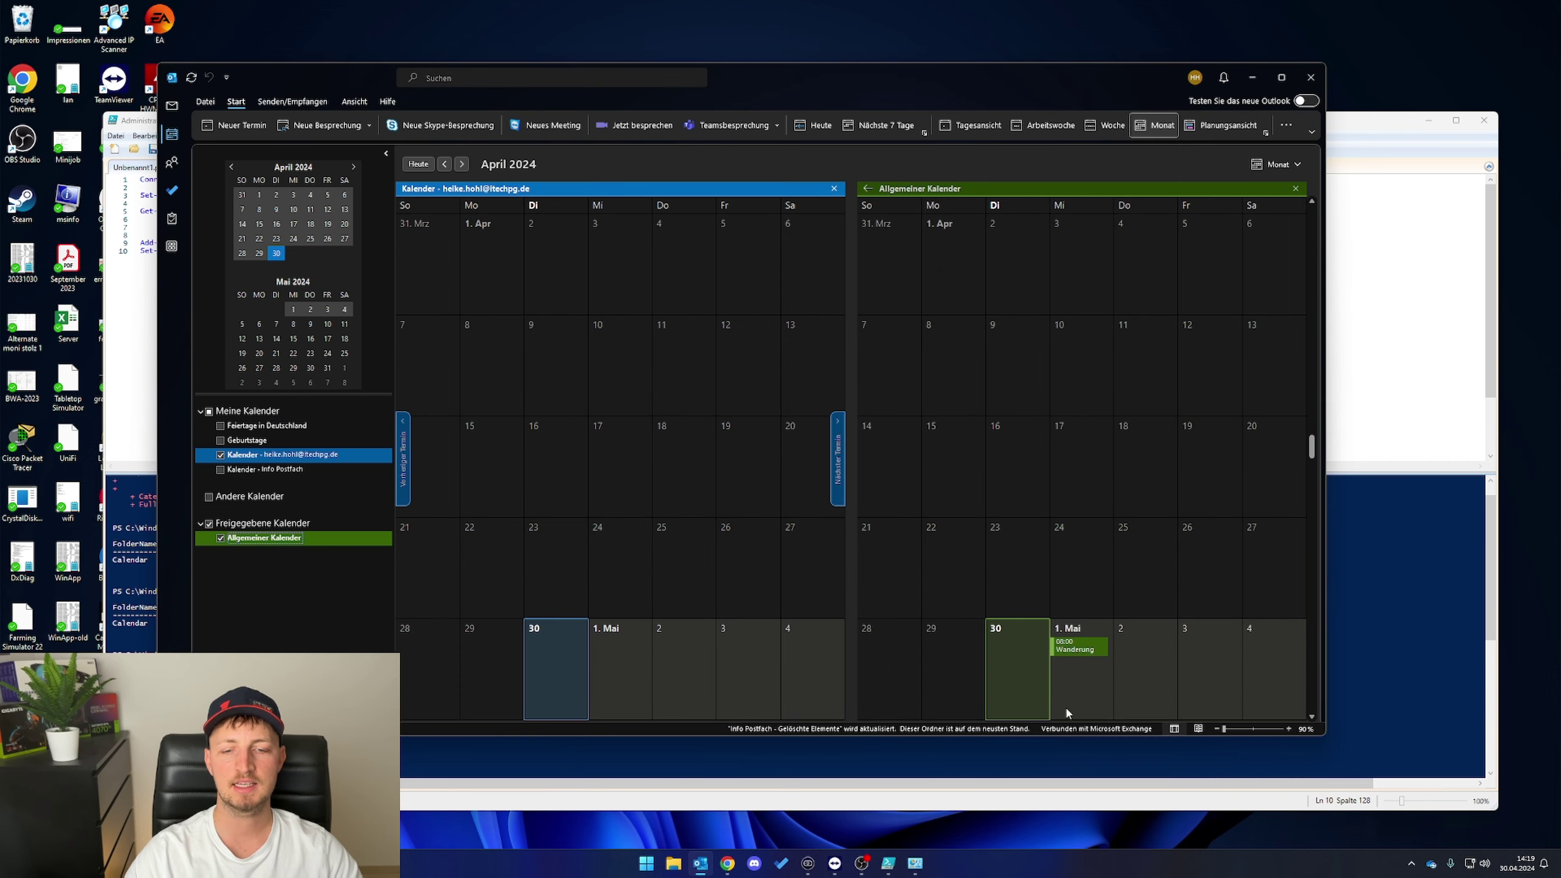
# - Check the Wanderung appointment on 1 May in the shared calendar
pyautogui.click(1077, 652)
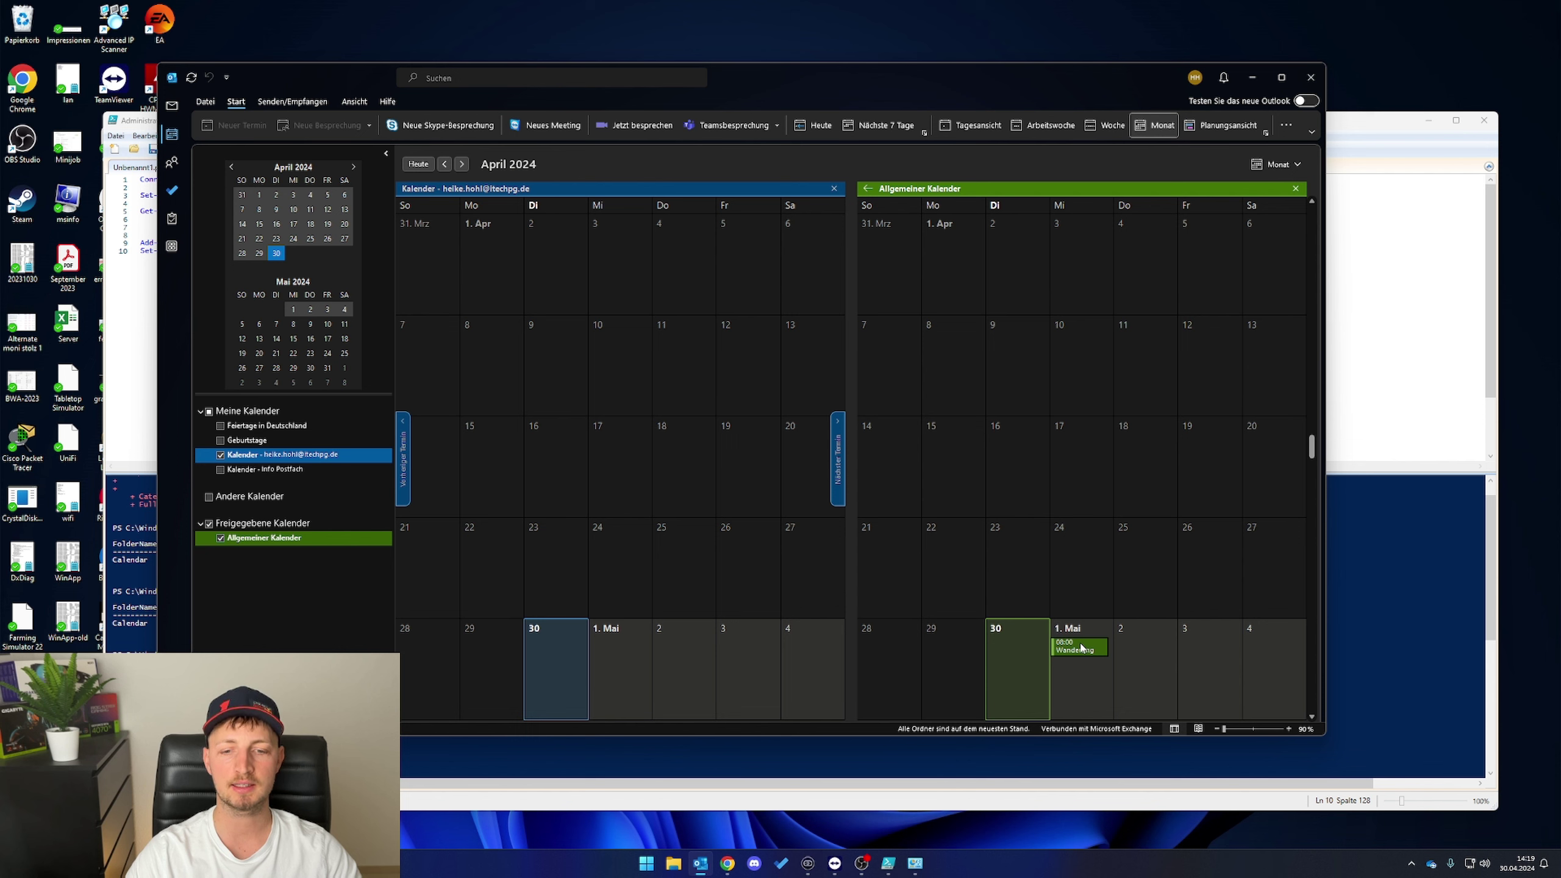
pyautogui.moveTo(1082, 649)
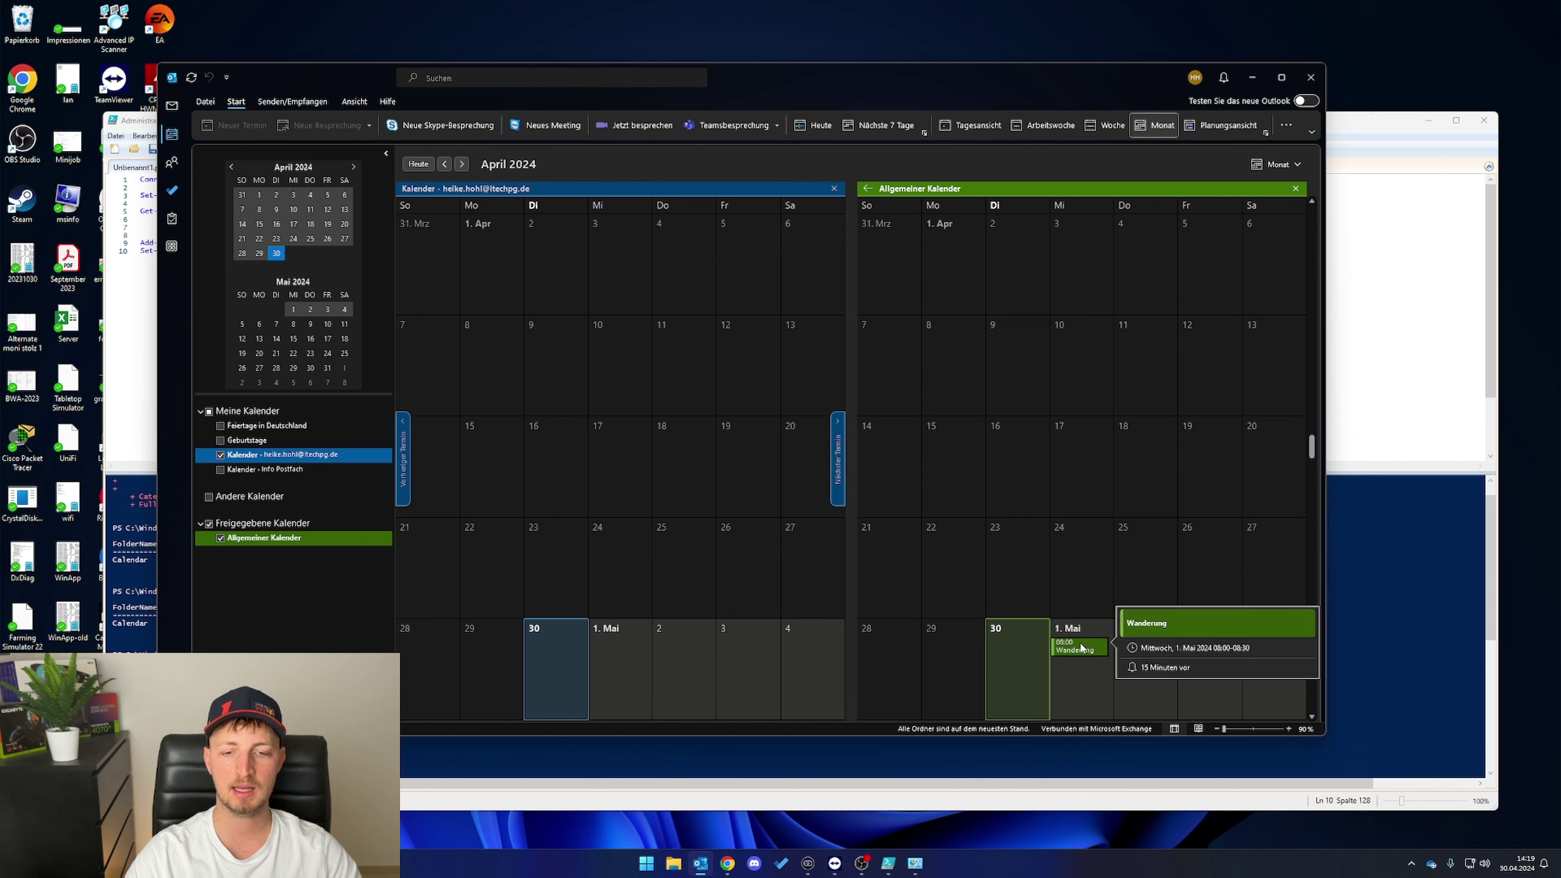
pyautogui.rightClick(1082, 561)
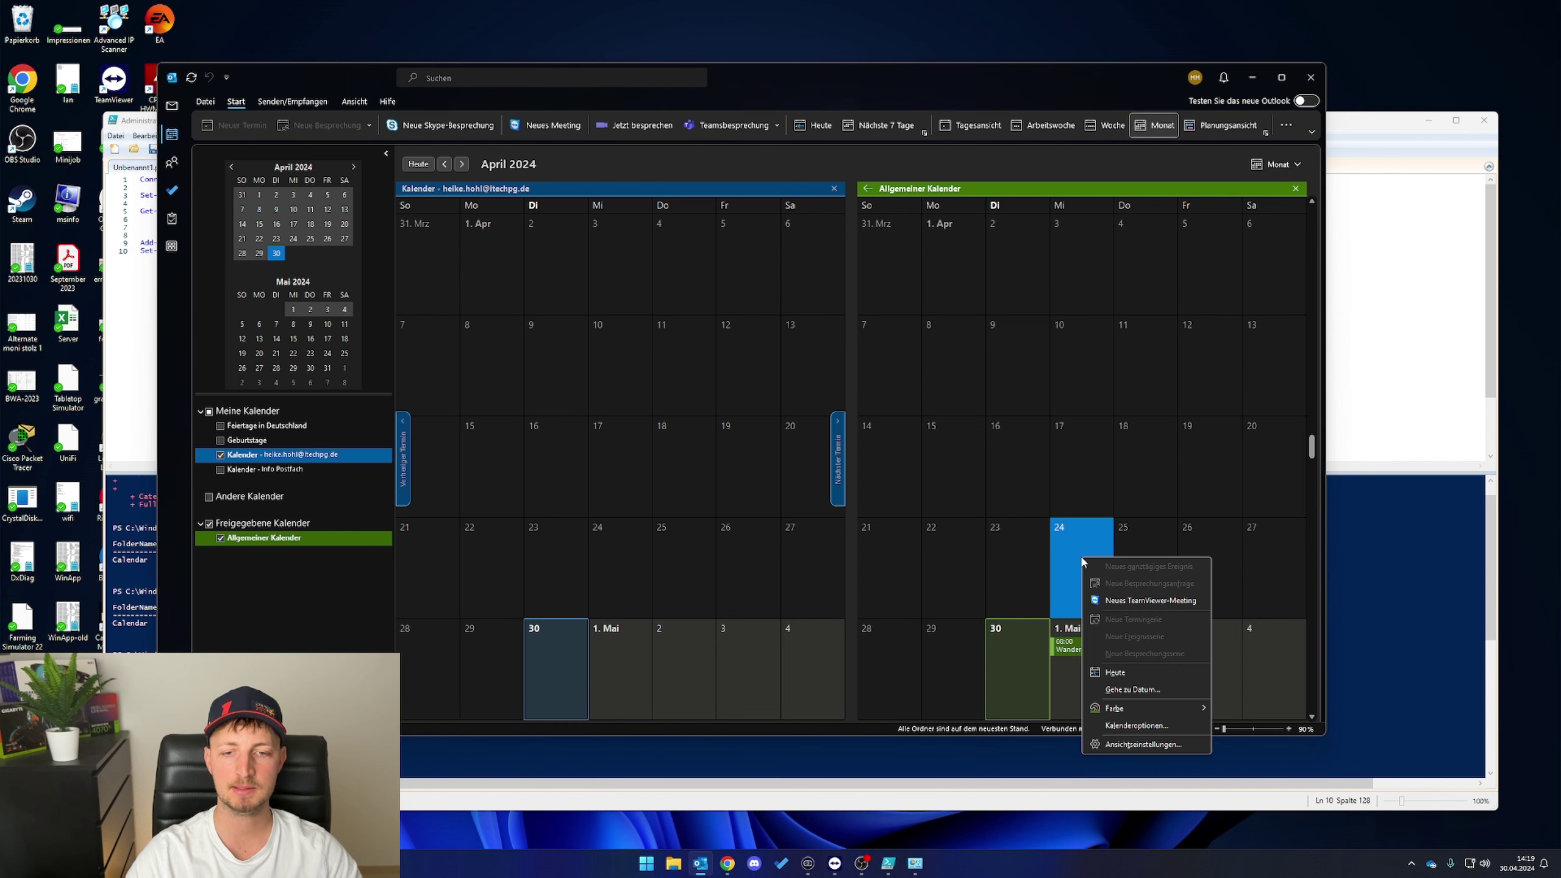
pyautogui.click(1076, 648)
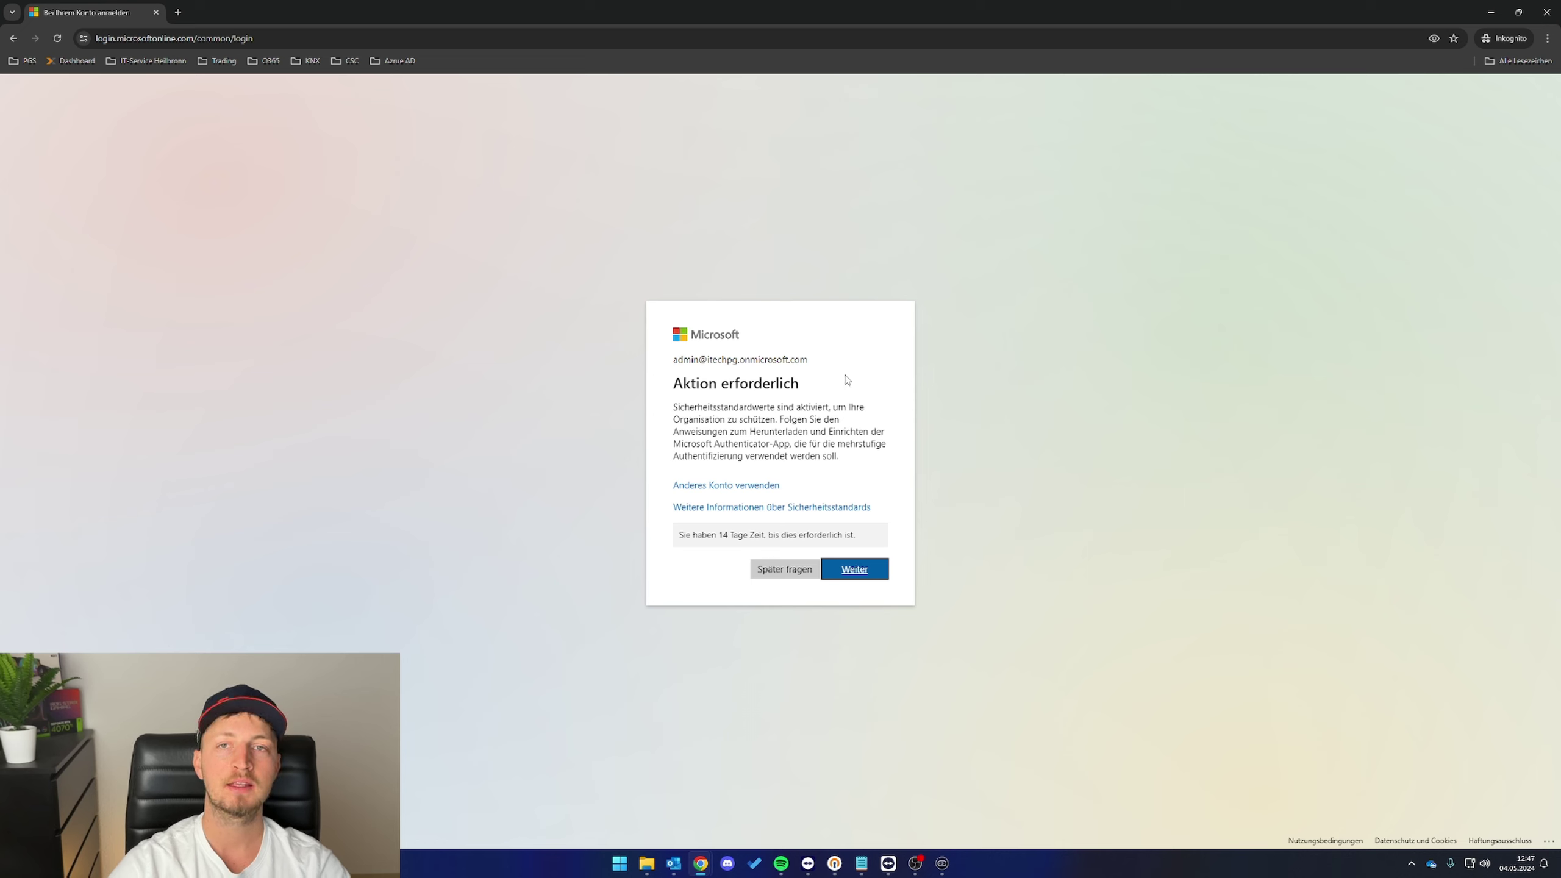
# - Postpone the multifactor setup with 'Später fragen' and launch SharePoint from the app launcher
pyautogui.moveTo(677, 381); pyautogui.dragTo(816, 385)
pyautogui.click(816, 386)
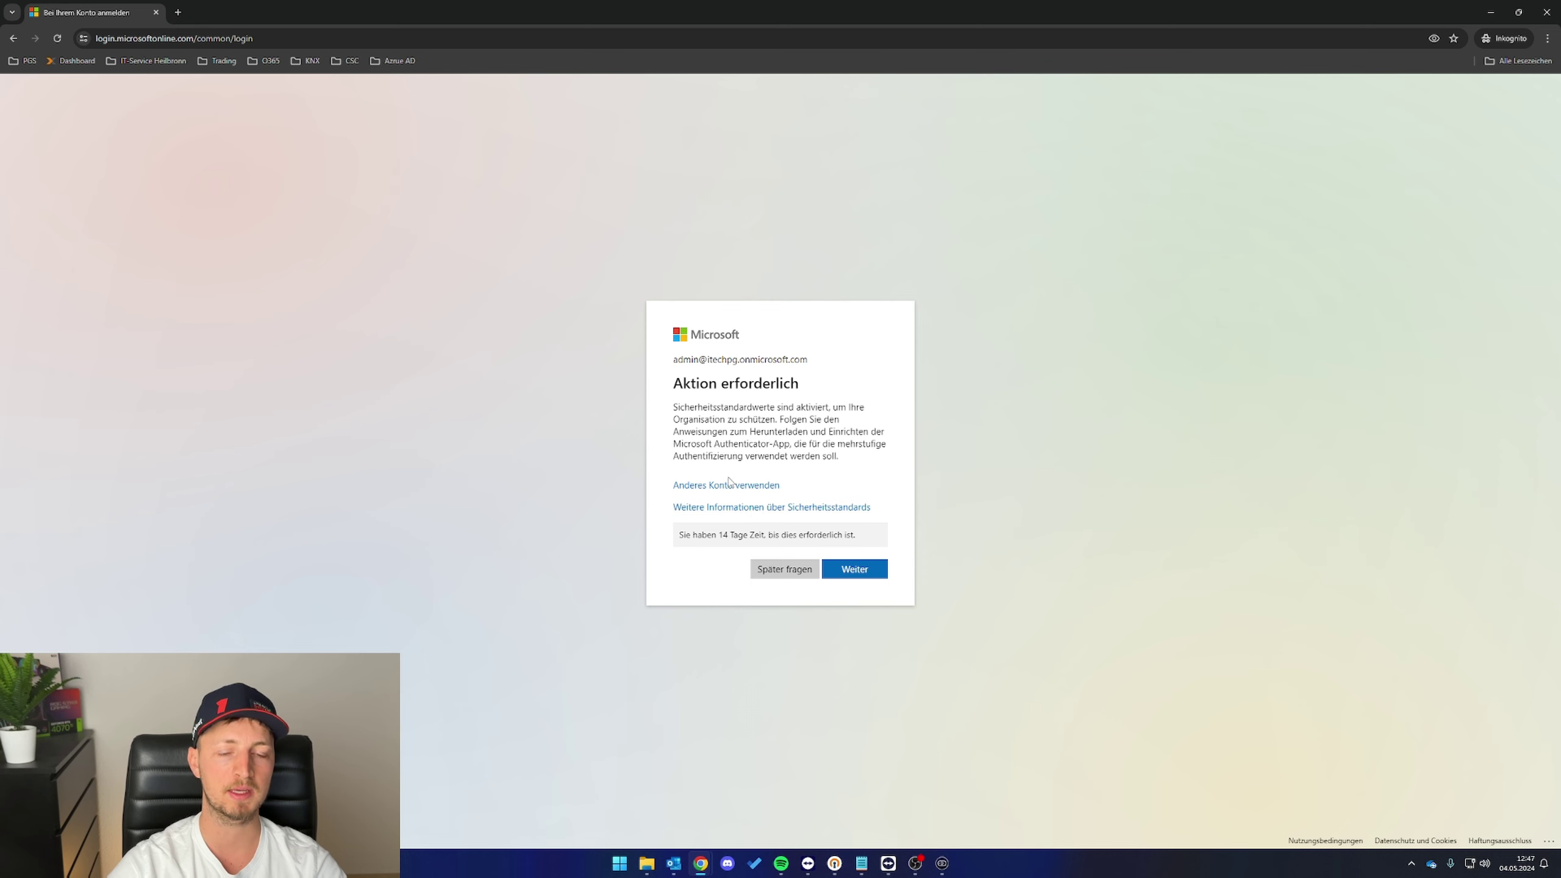
pyautogui.click(766, 571)
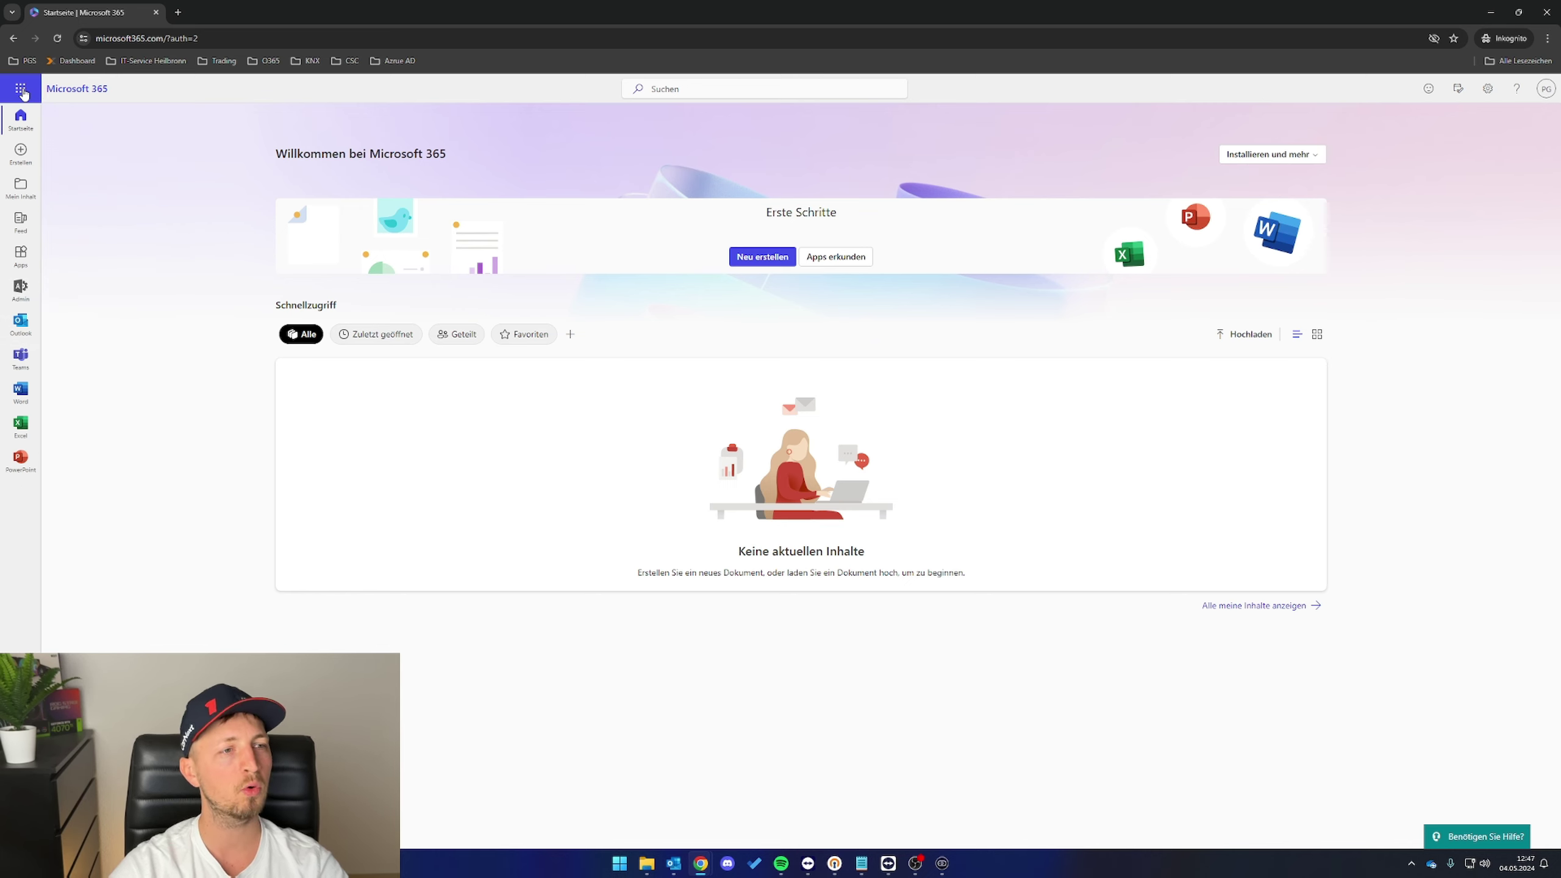
pyautogui.click(21, 89)
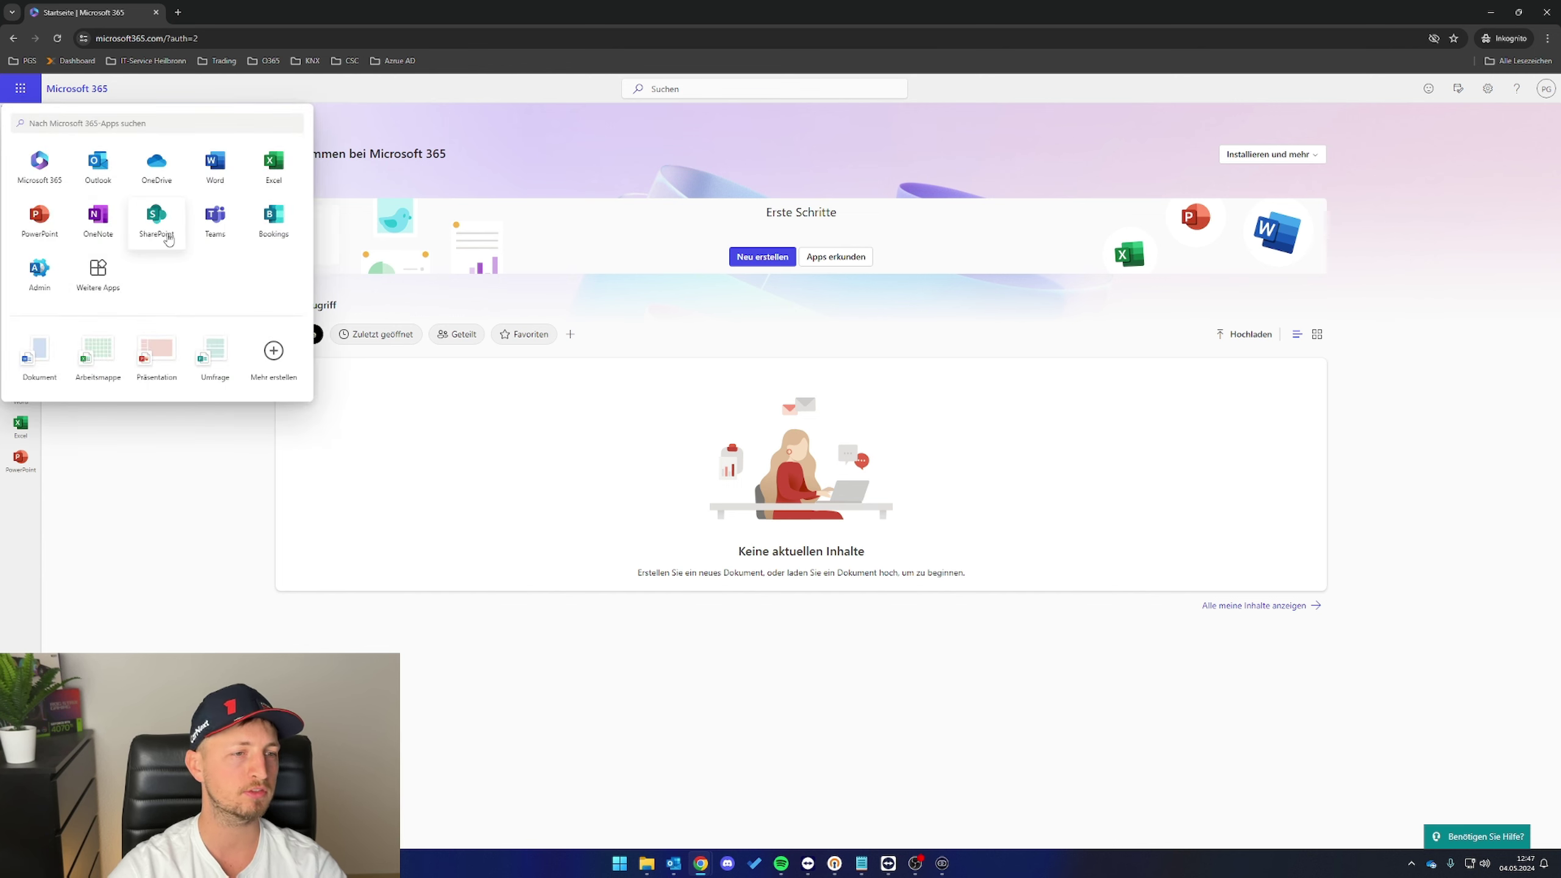
pyautogui.click(164, 238)
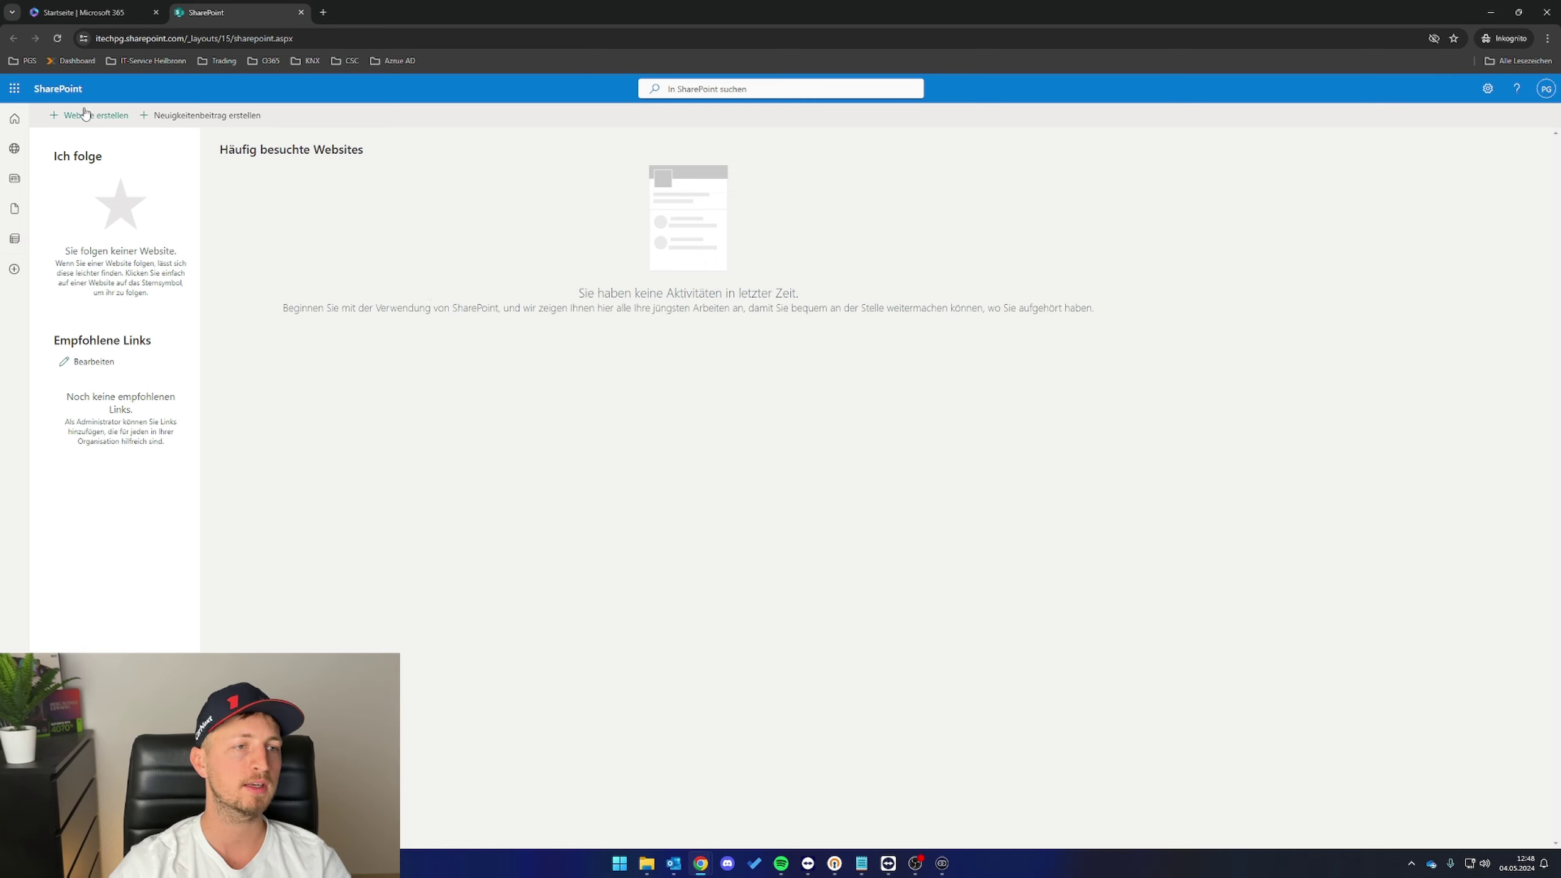
# - Begin a new site, choose Teamwebsite, and preview the Standardteam template
pyautogui.click(77, 118)
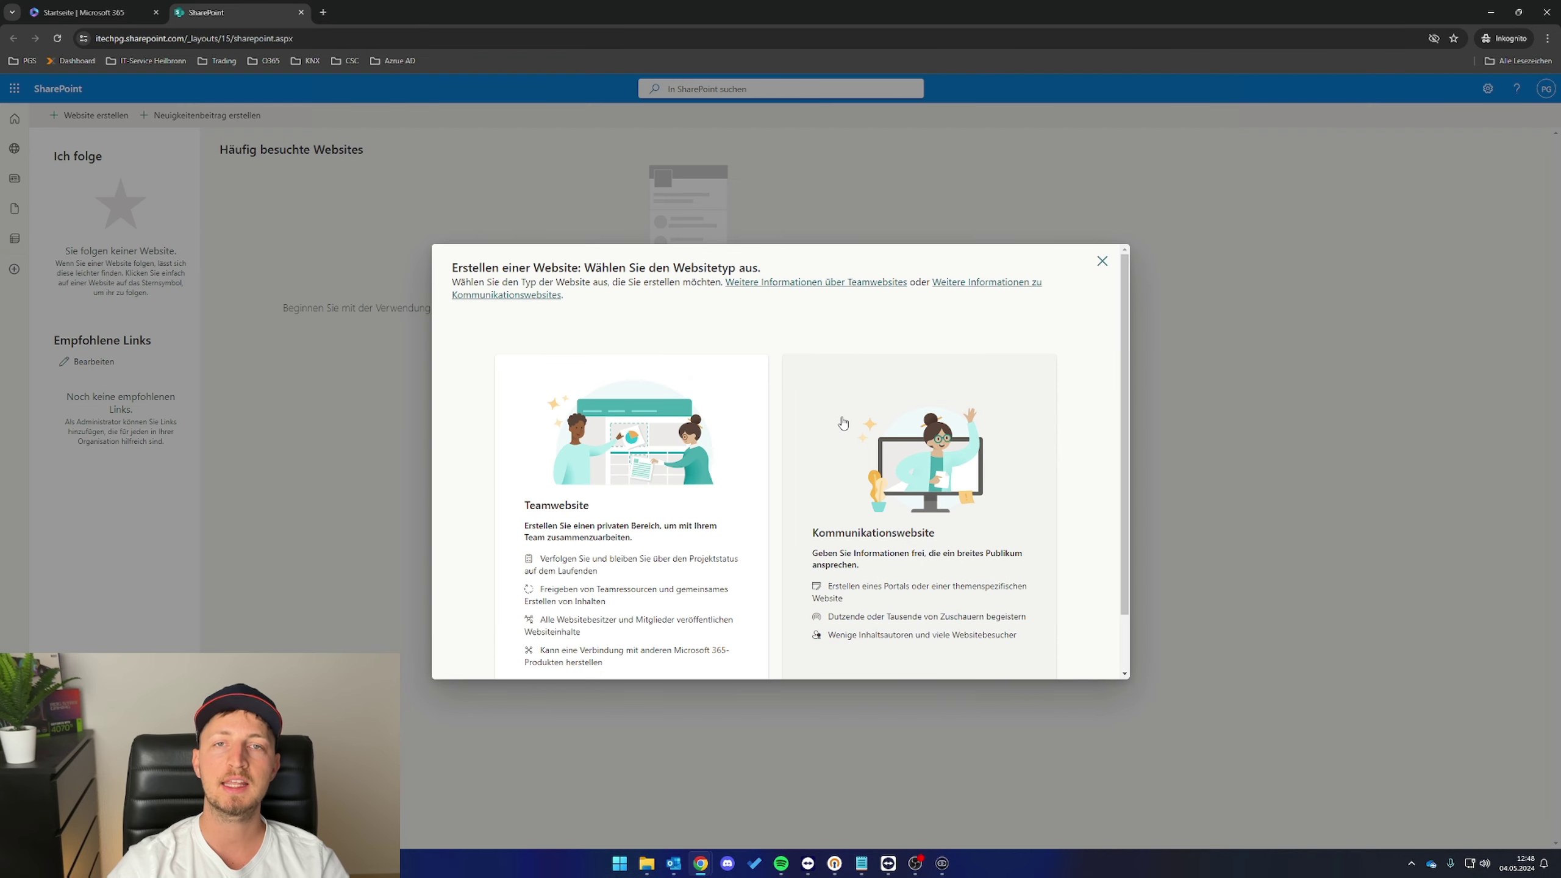
pyautogui.scroll(-1, 808, 356)
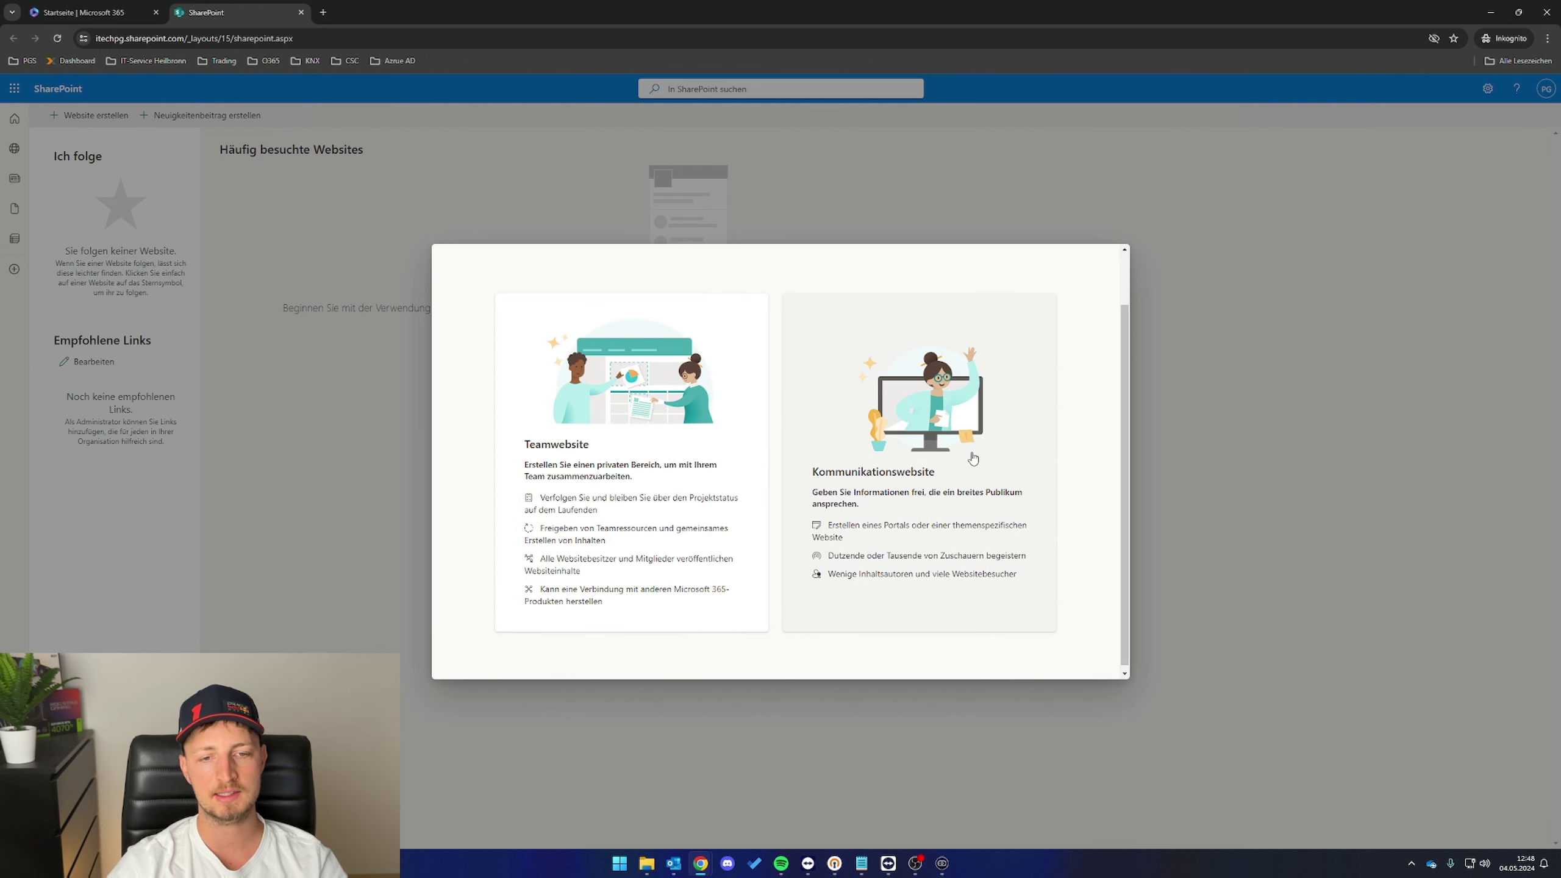
pyautogui.scroll(1, 919, 437)
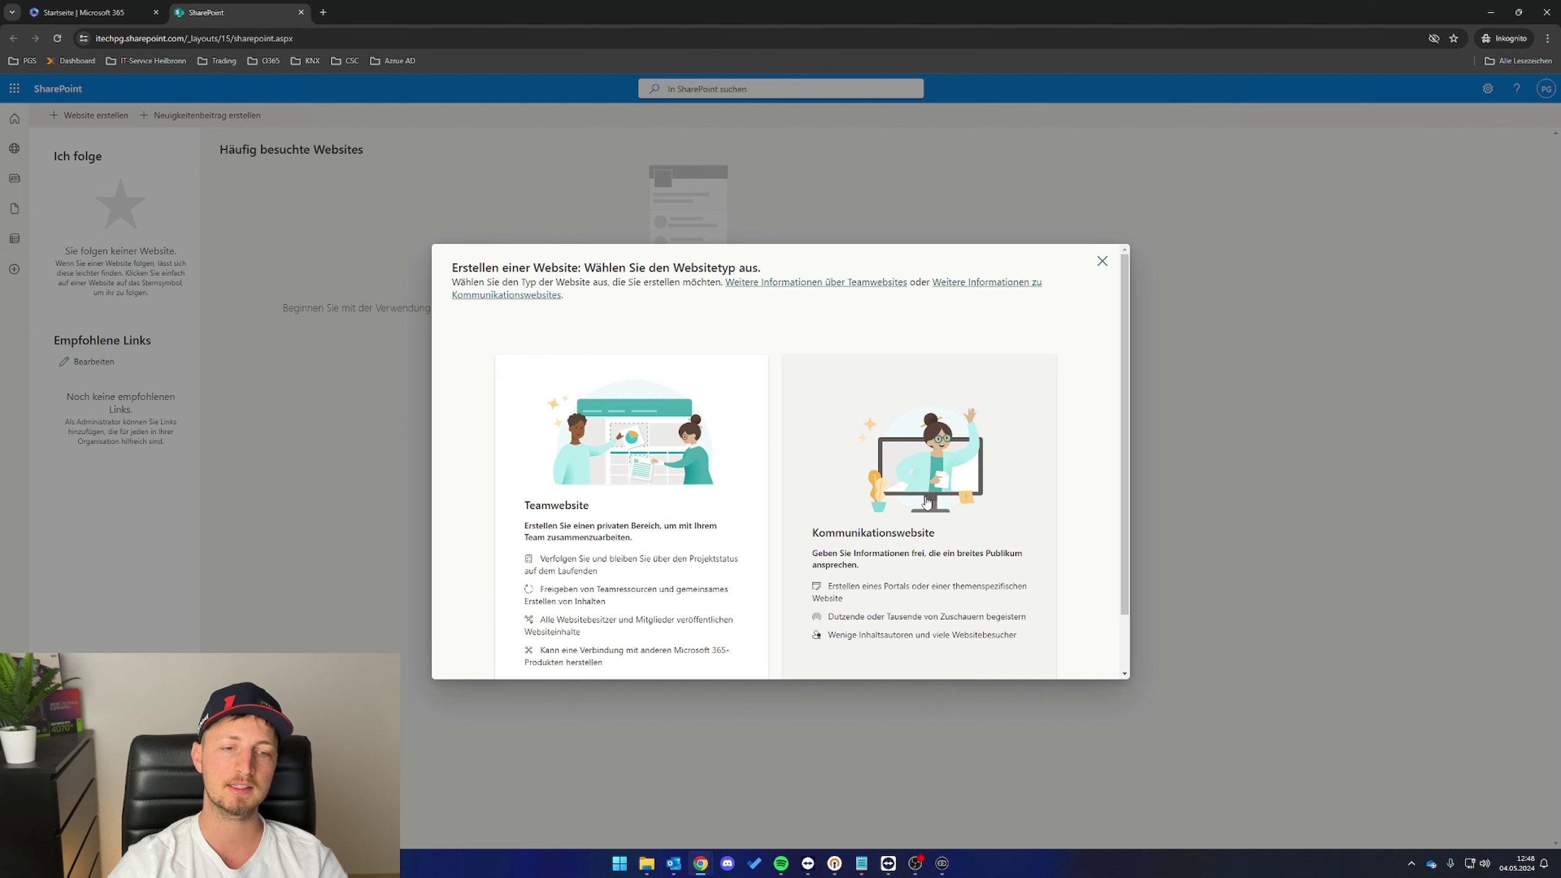
pyautogui.scroll(-1, 927, 503)
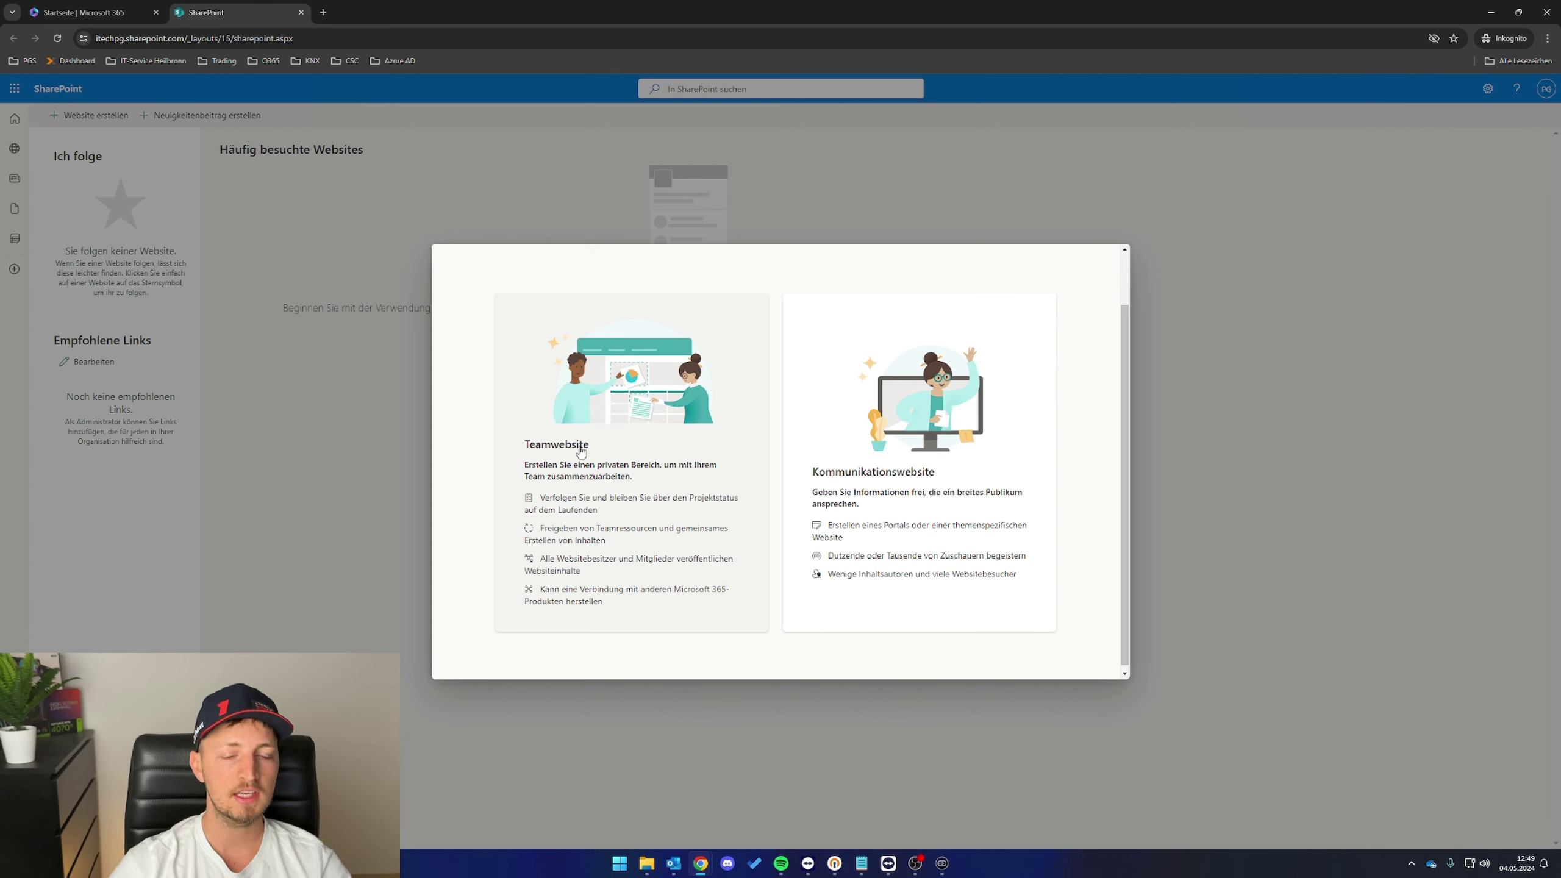
pyautogui.click(606, 480)
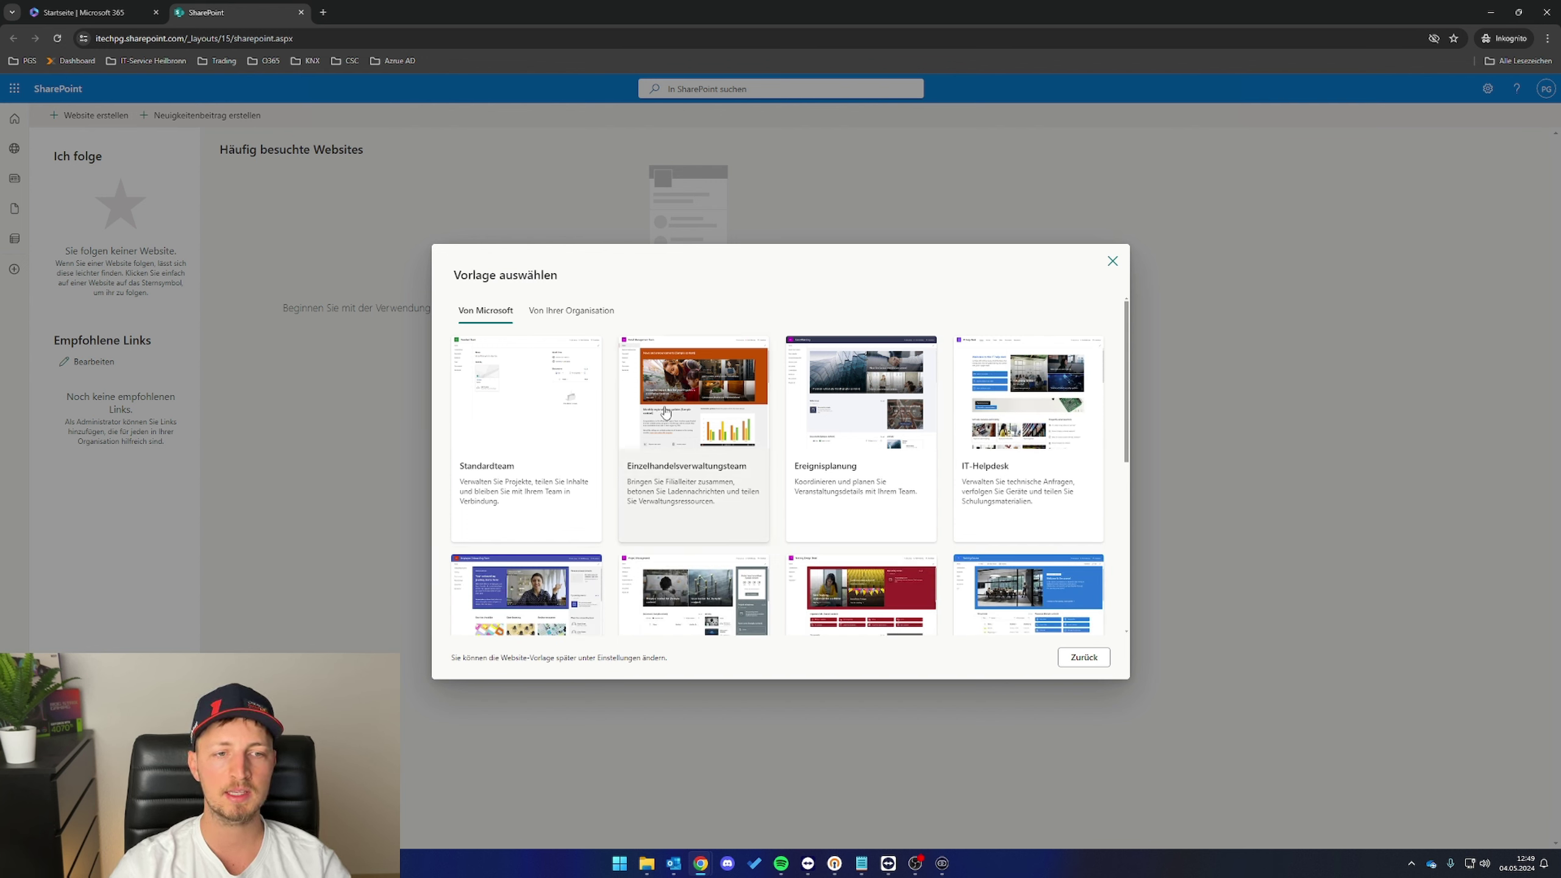
pyautogui.scroll(-3, 879, 462)
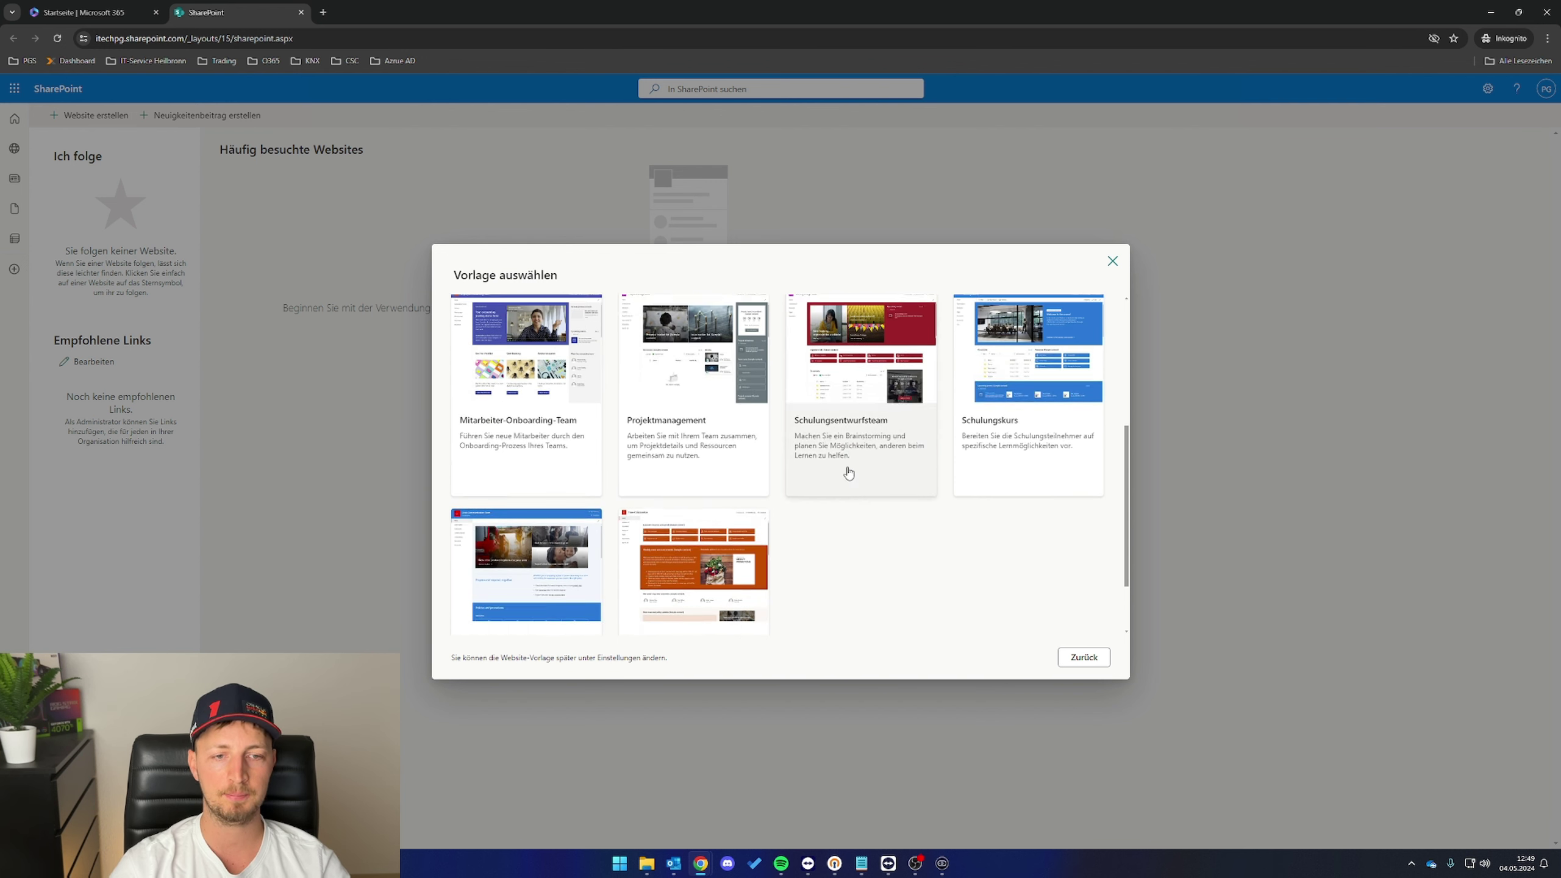
pyautogui.scroll(5, 615, 473)
pyautogui.click(460, 486)
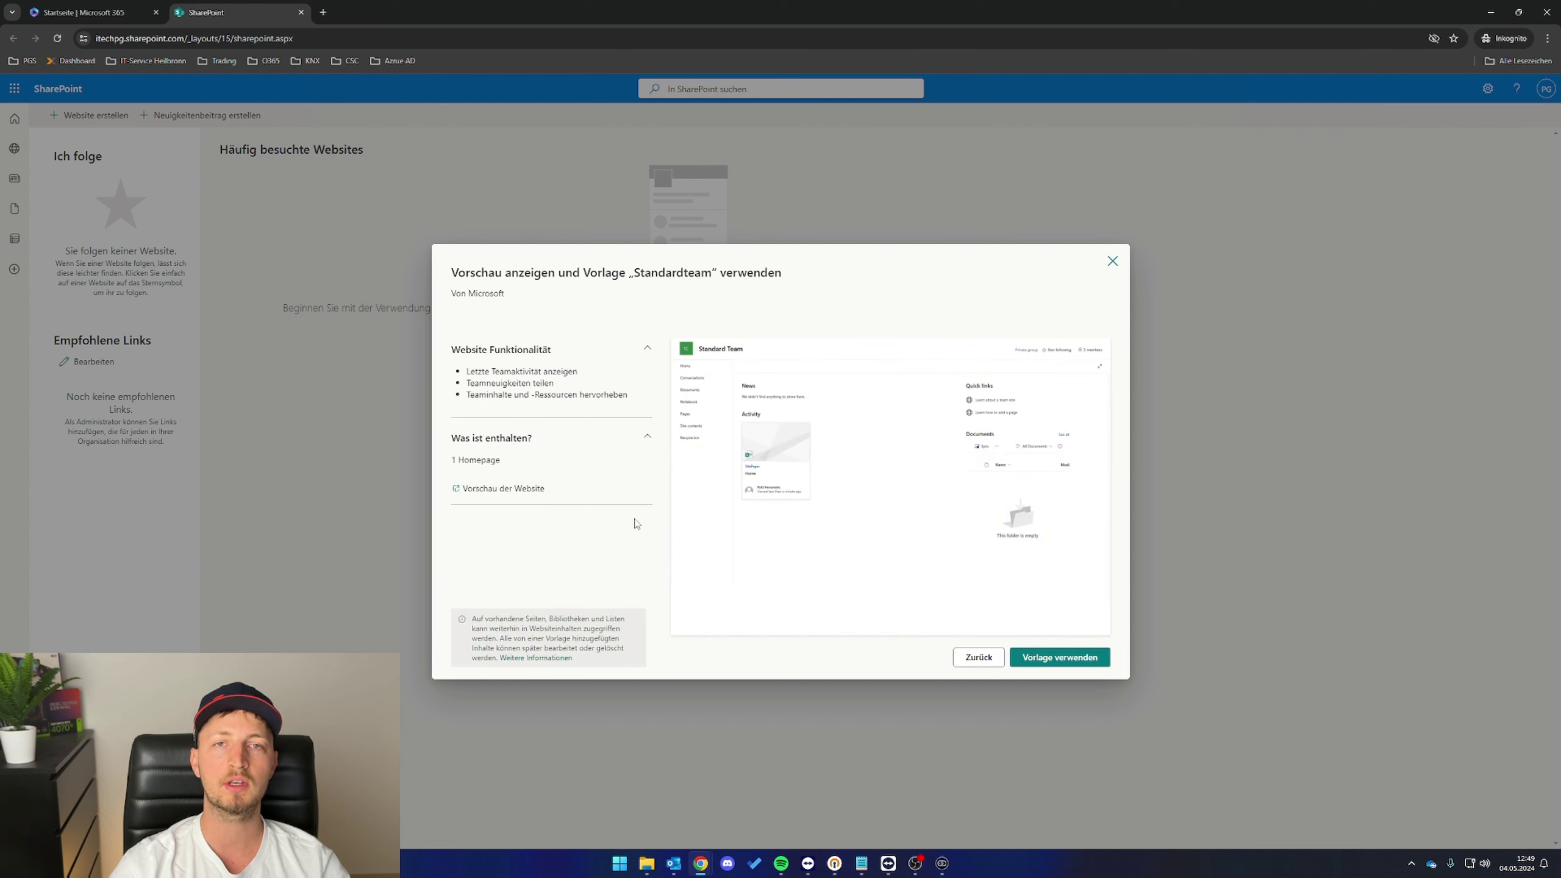
# - Use the Standardteam template and name the site 'Itechpg-youtube', checking the auto-filled addresses
pyautogui.click(1083, 660)
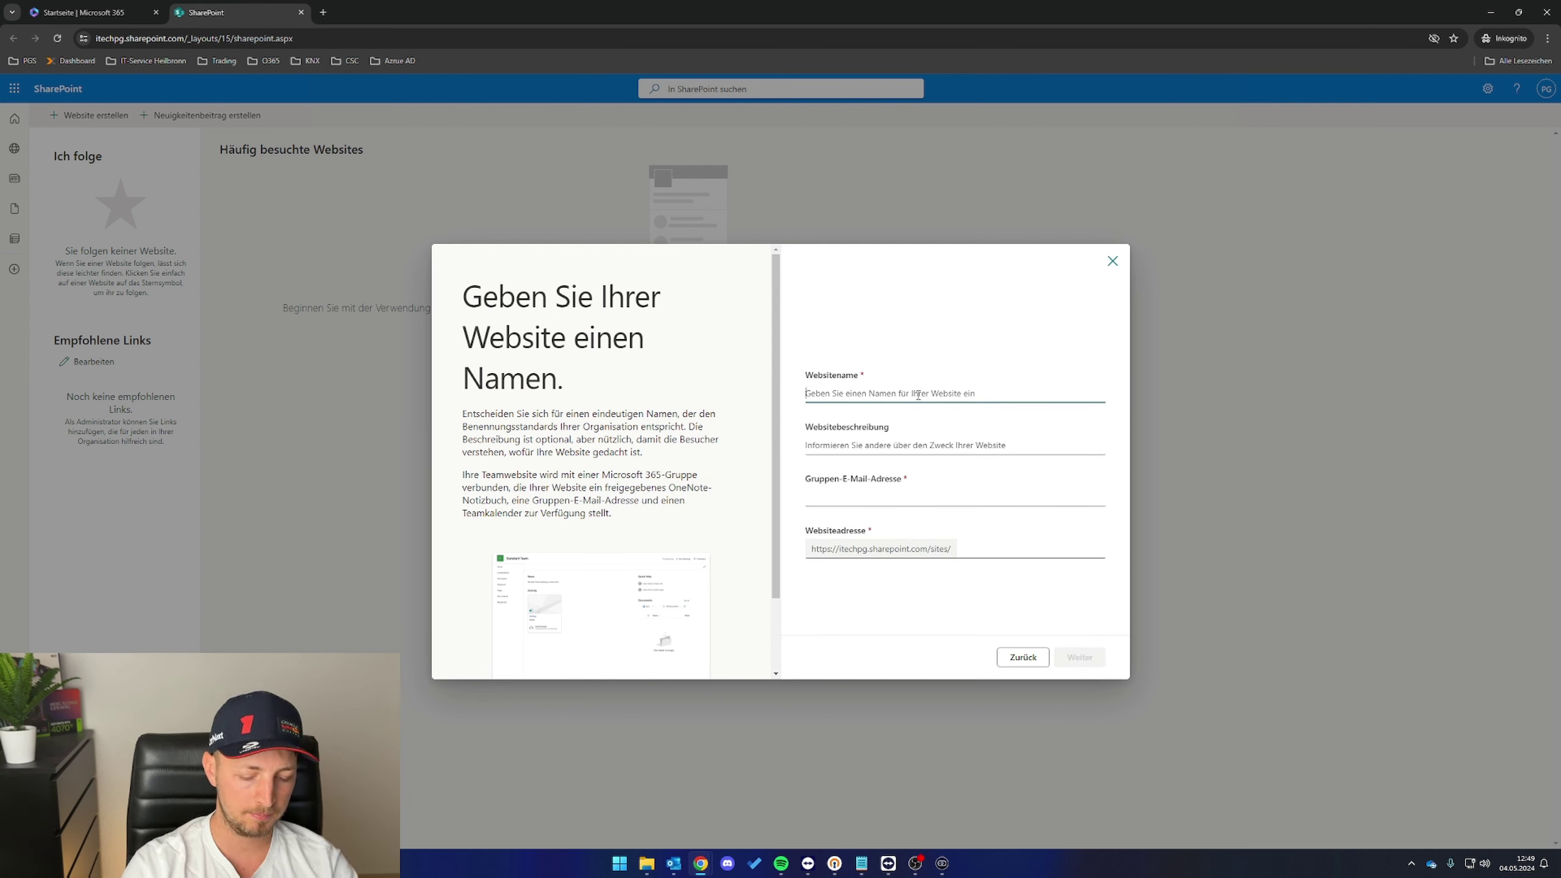
pyautogui.write('Itechpg-youtube')
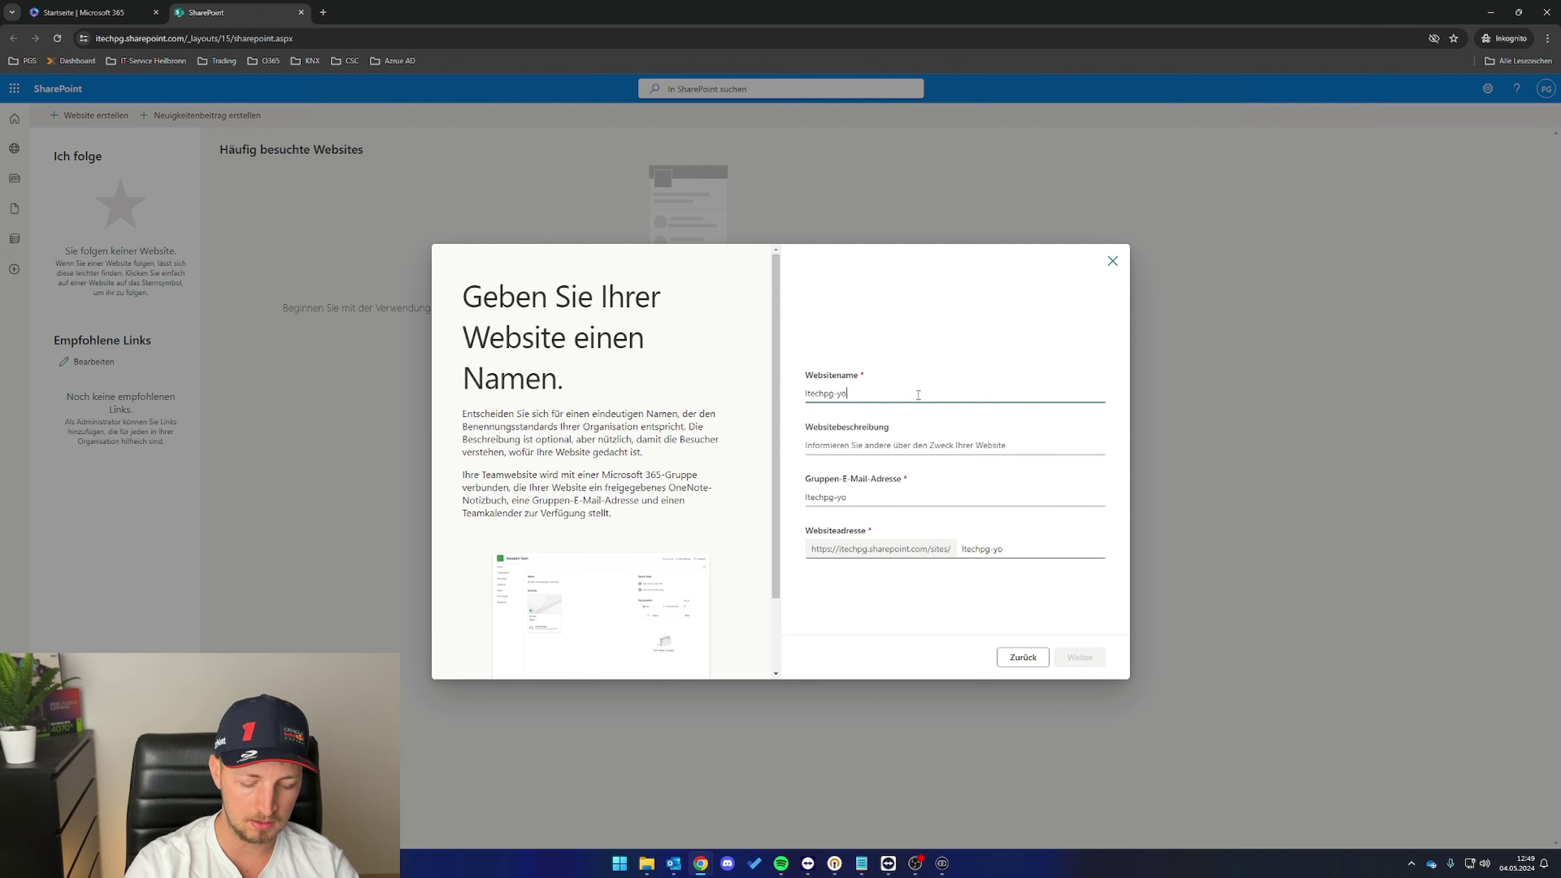
pyautogui.click(941, 485)
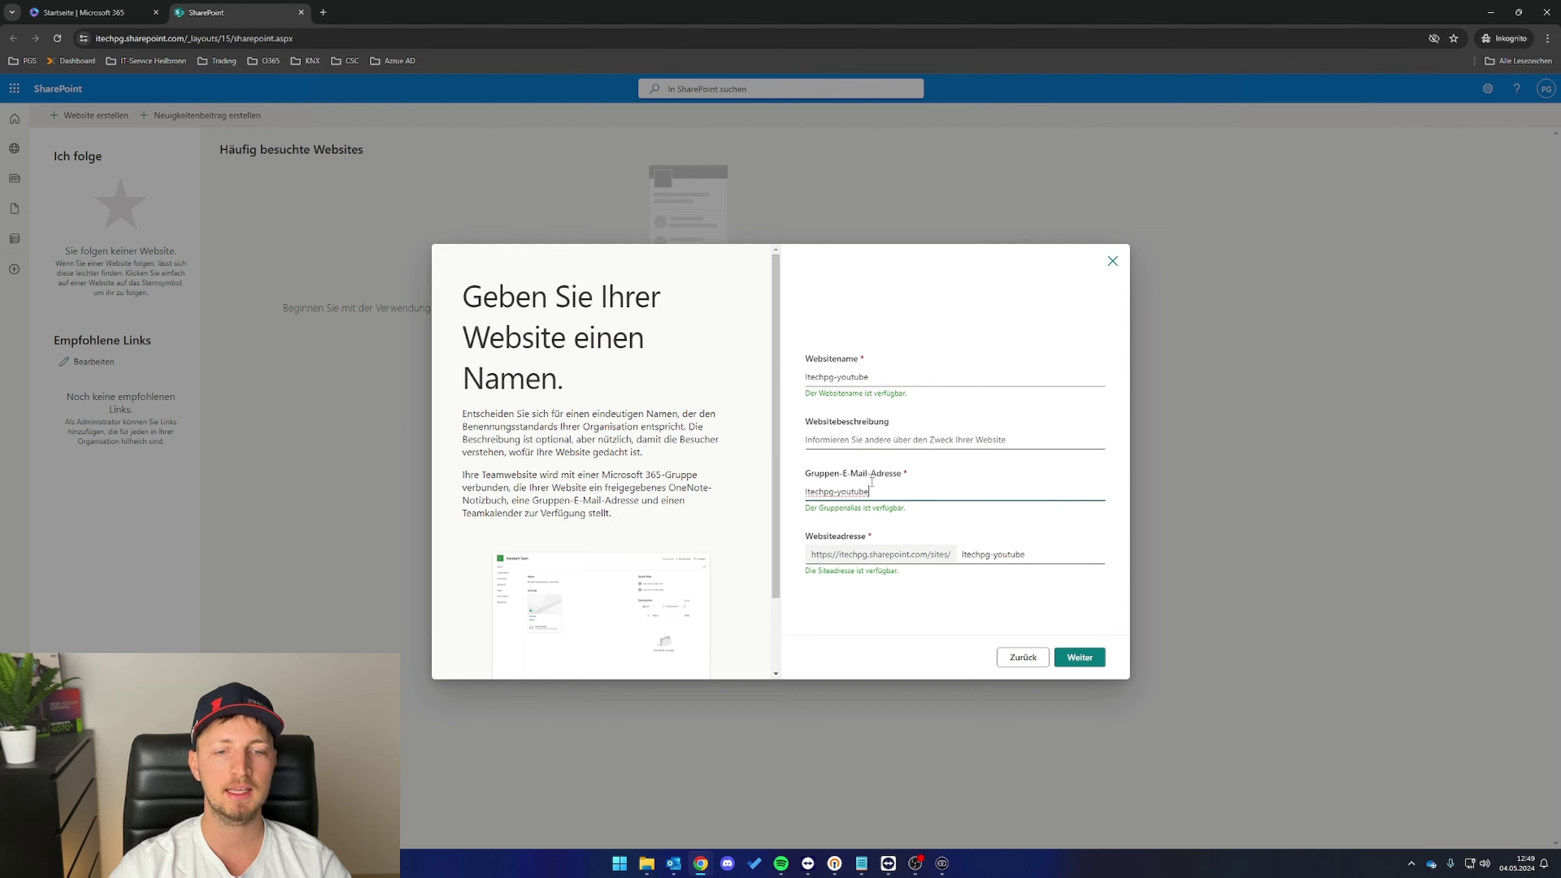
pyautogui.click(966, 556)
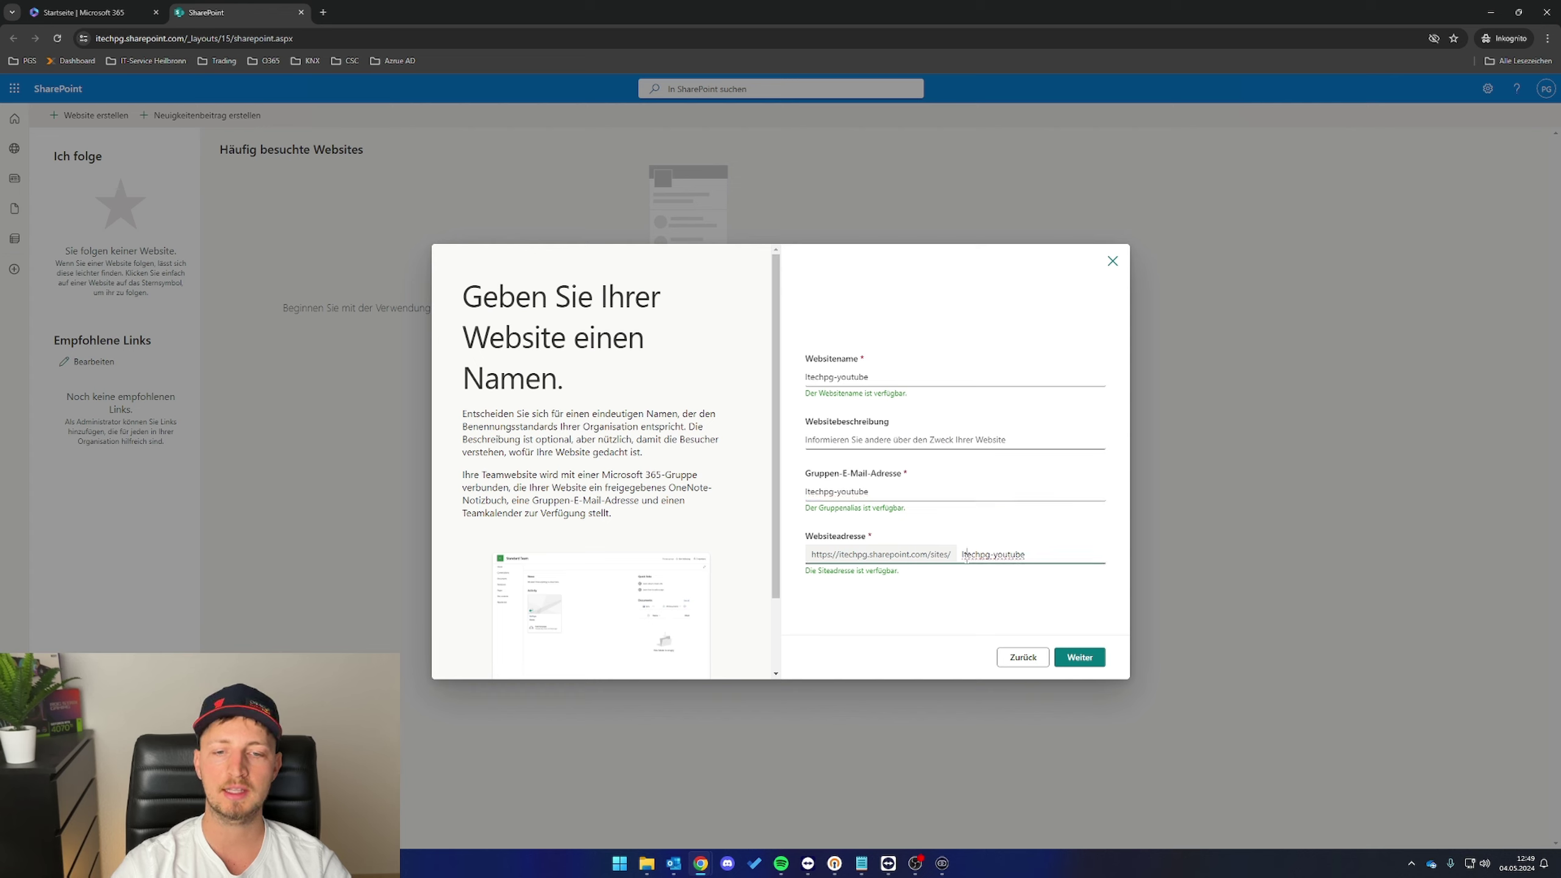
pyautogui.moveTo(966, 556)
pyautogui.mouseDown()
pyautogui.moveTo(1026, 556)
pyautogui.moveTo(960, 547)
pyautogui.mouseUp()
pyautogui.click(946, 544)
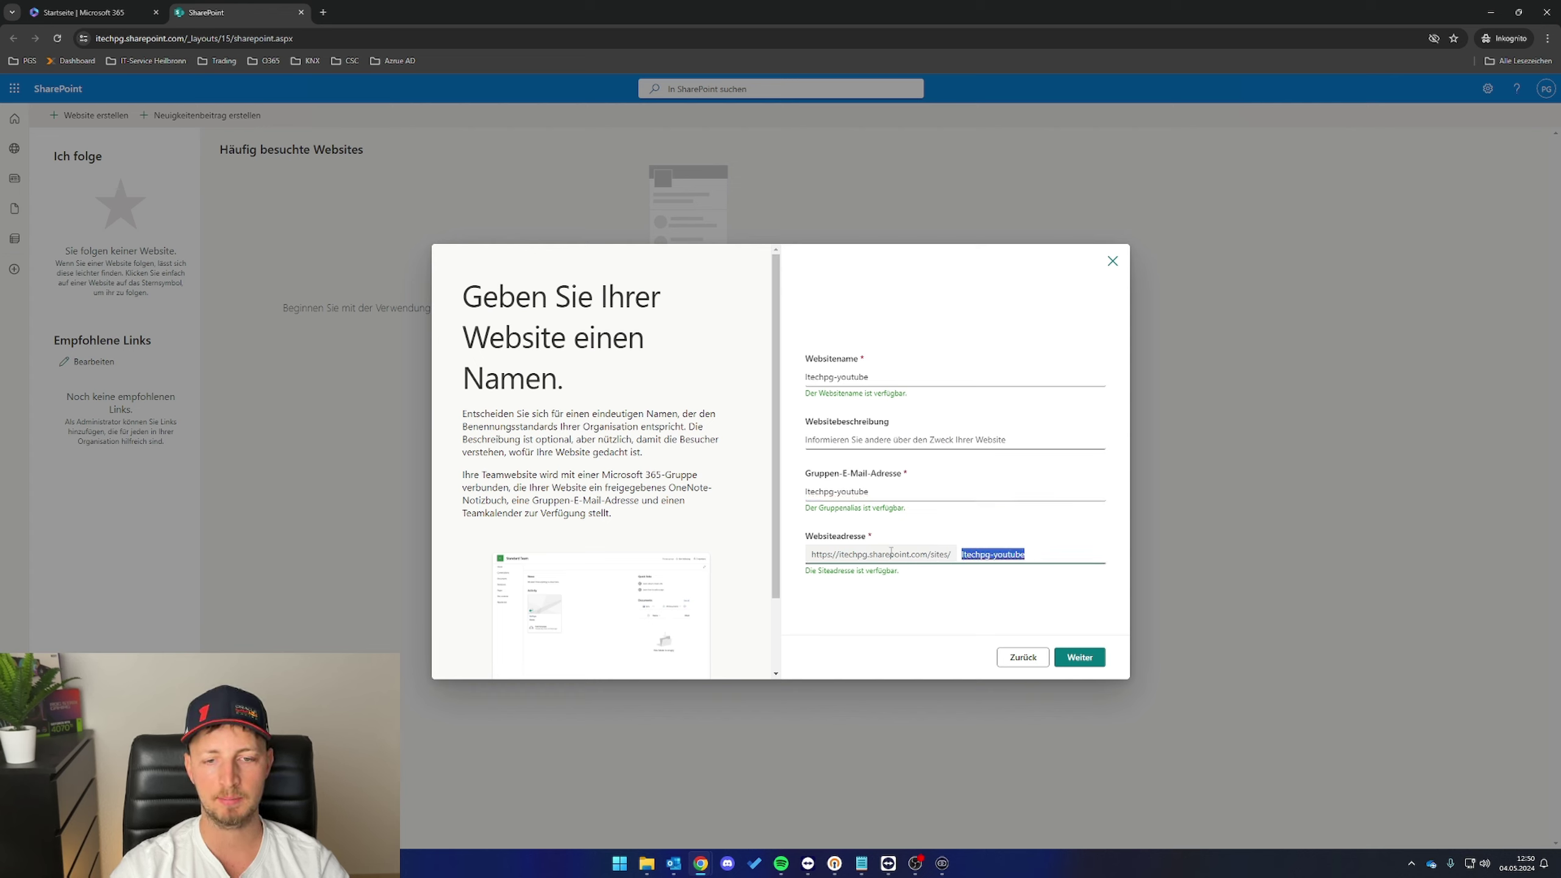
pyautogui.click(1044, 573)
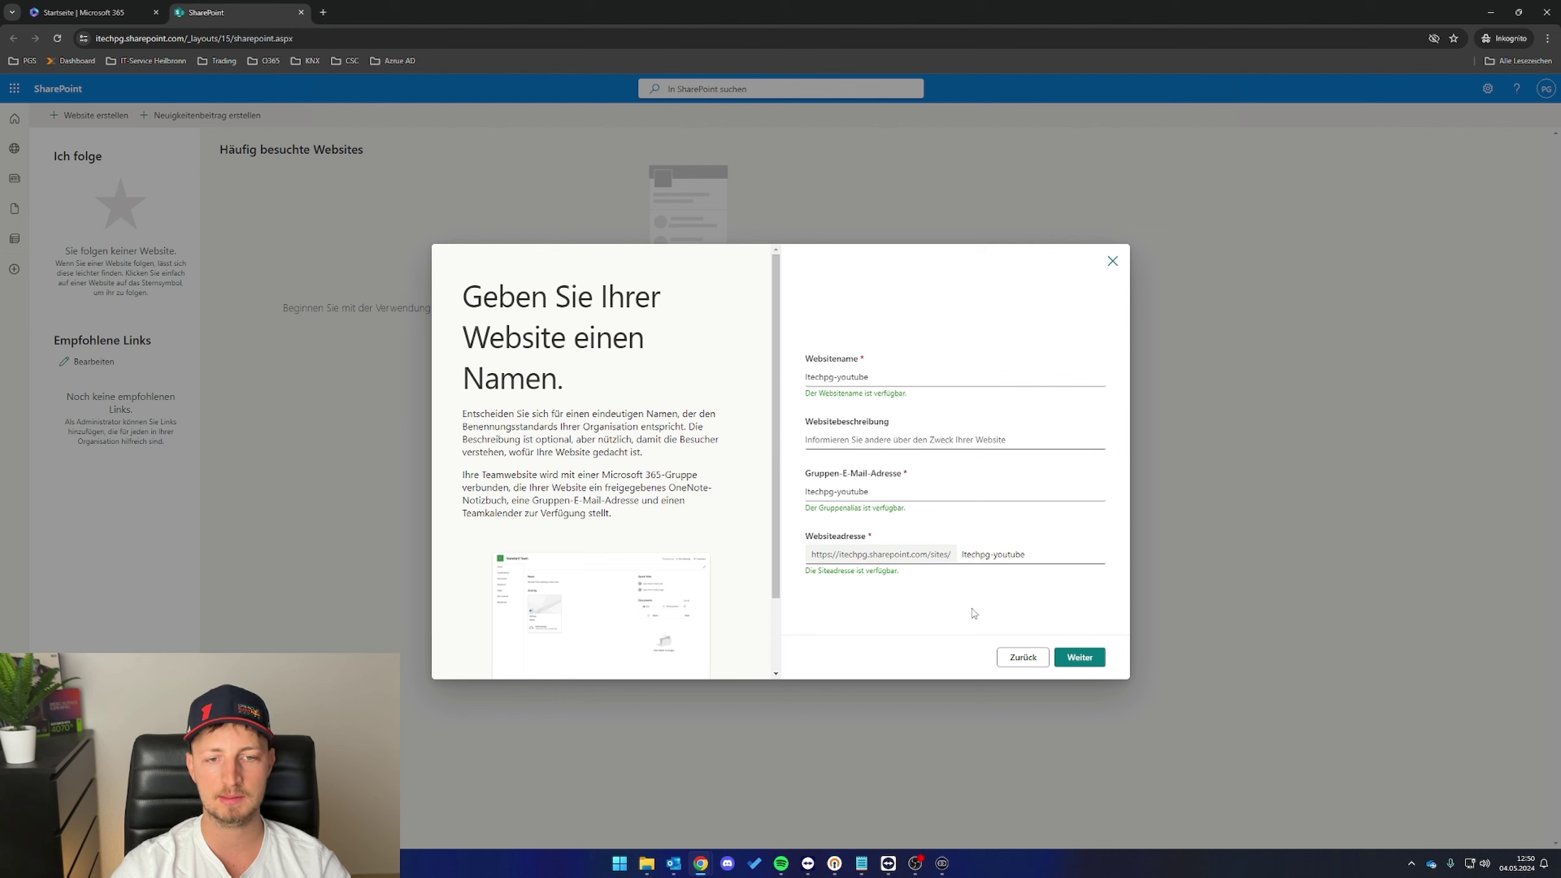
pyautogui.click(1080, 657)
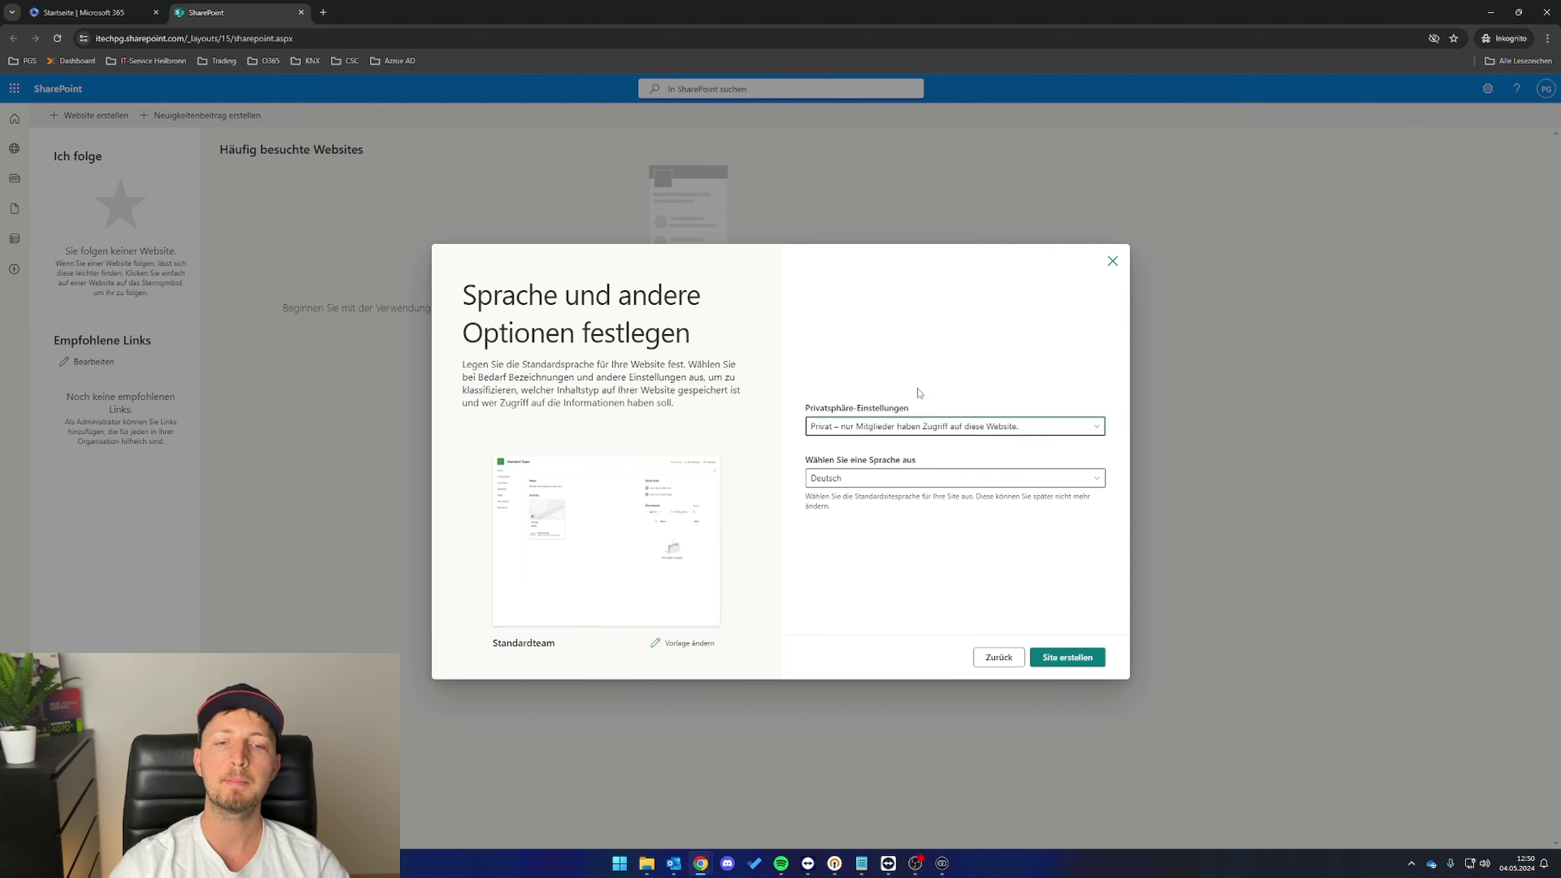
# - Keep privacy set to Privat and create the site
pyautogui.click(919, 426)
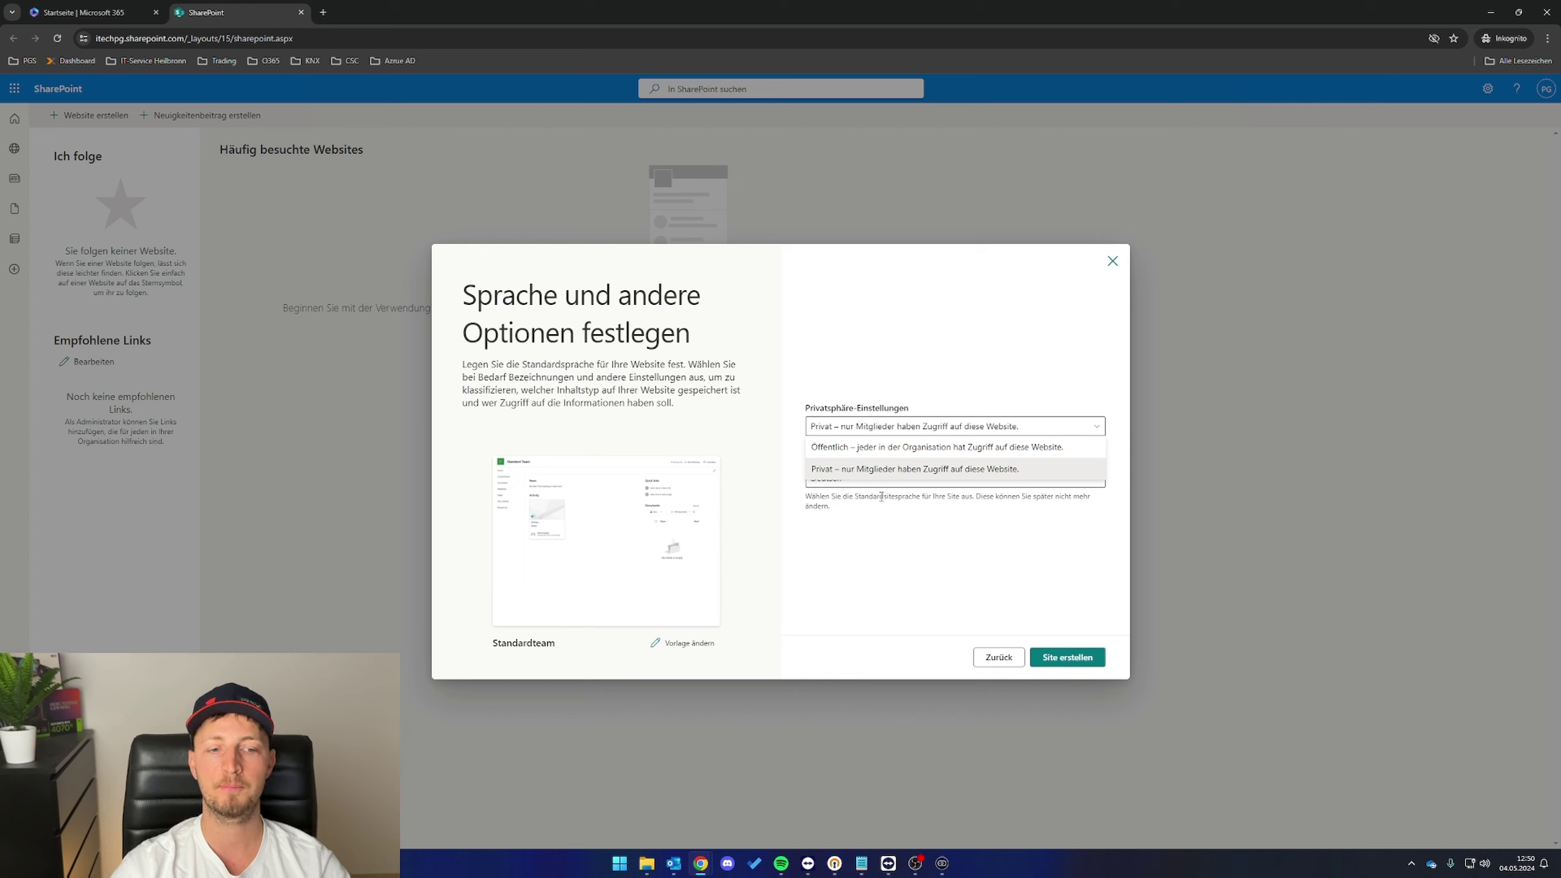
pyautogui.click(852, 527)
pyautogui.click(1074, 659)
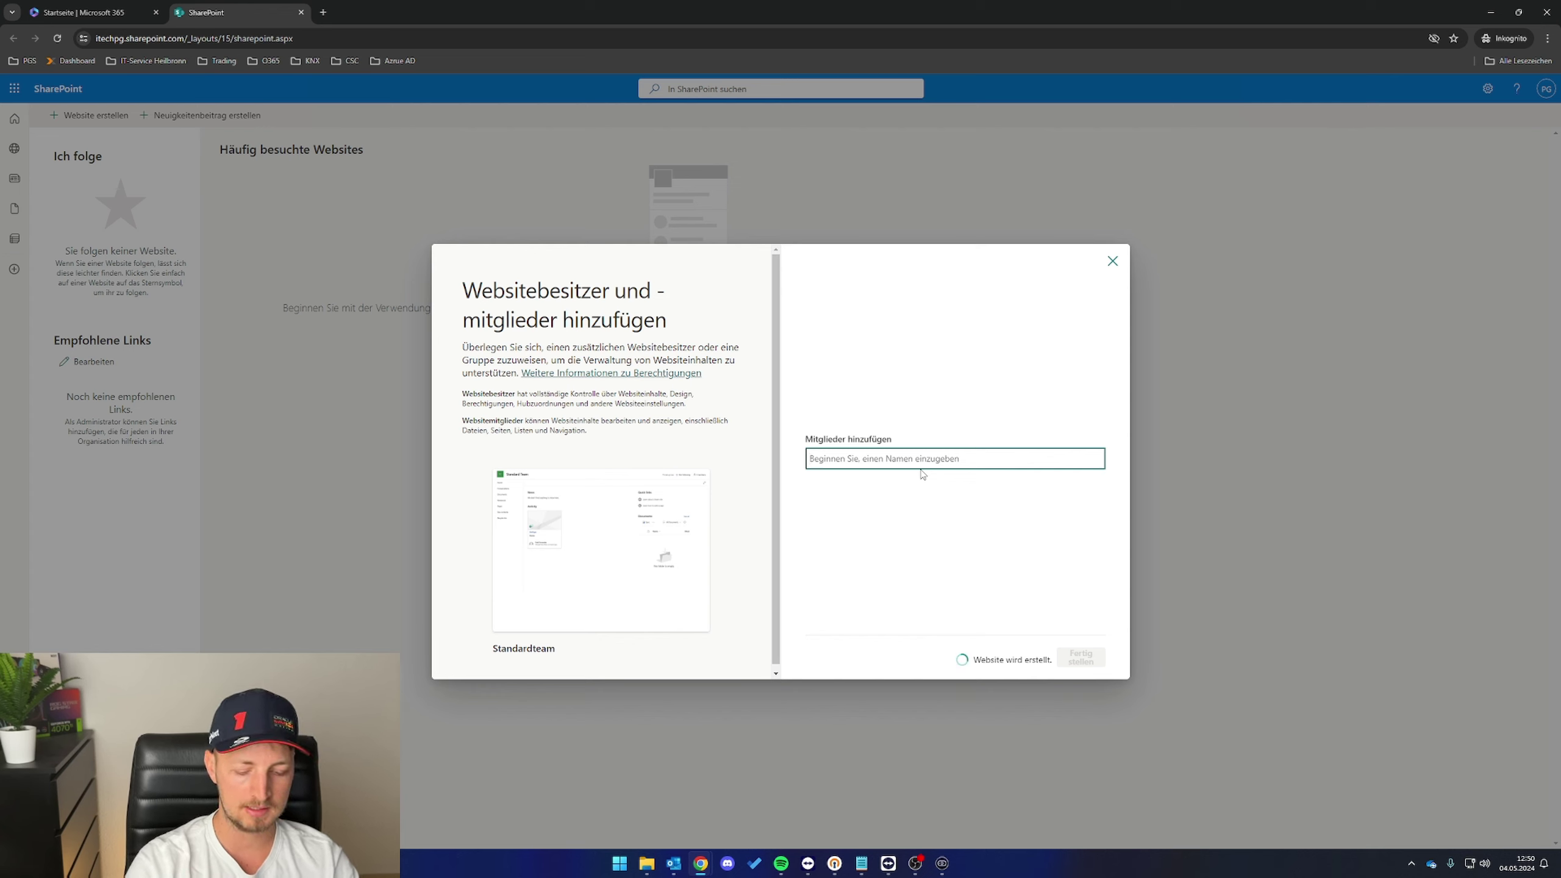
# - Add two colleagues as members, keep the role Mitglied, and finish with Fertig stellen
pyautogui.write('Heike')
pyautogui.click(925, 489)
pyautogui.write('Hei')
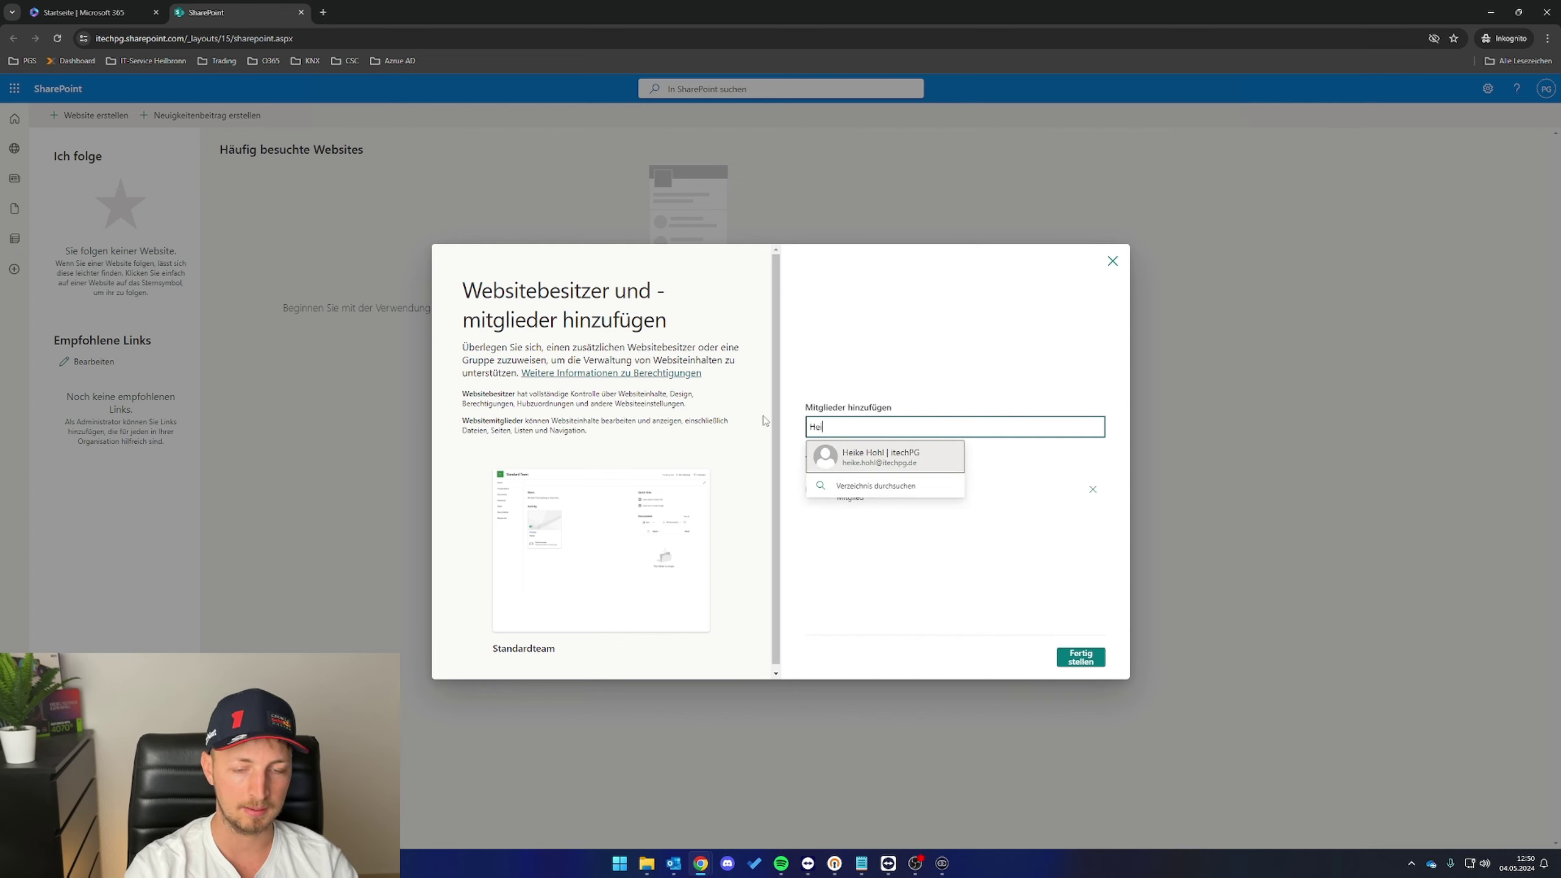
pyautogui.click(885, 456)
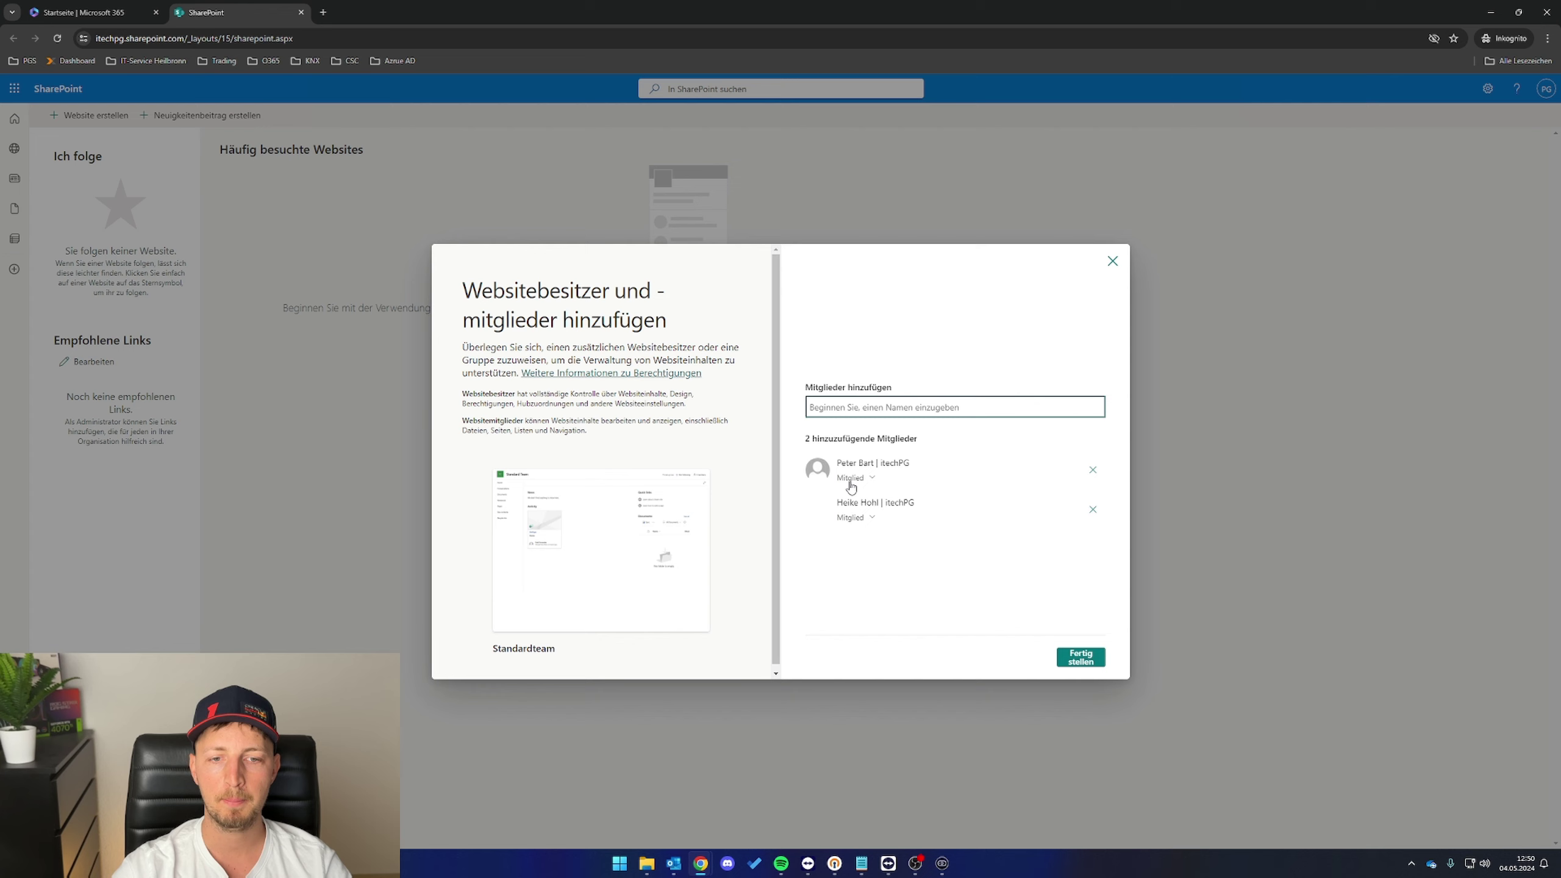
pyautogui.click(872, 479)
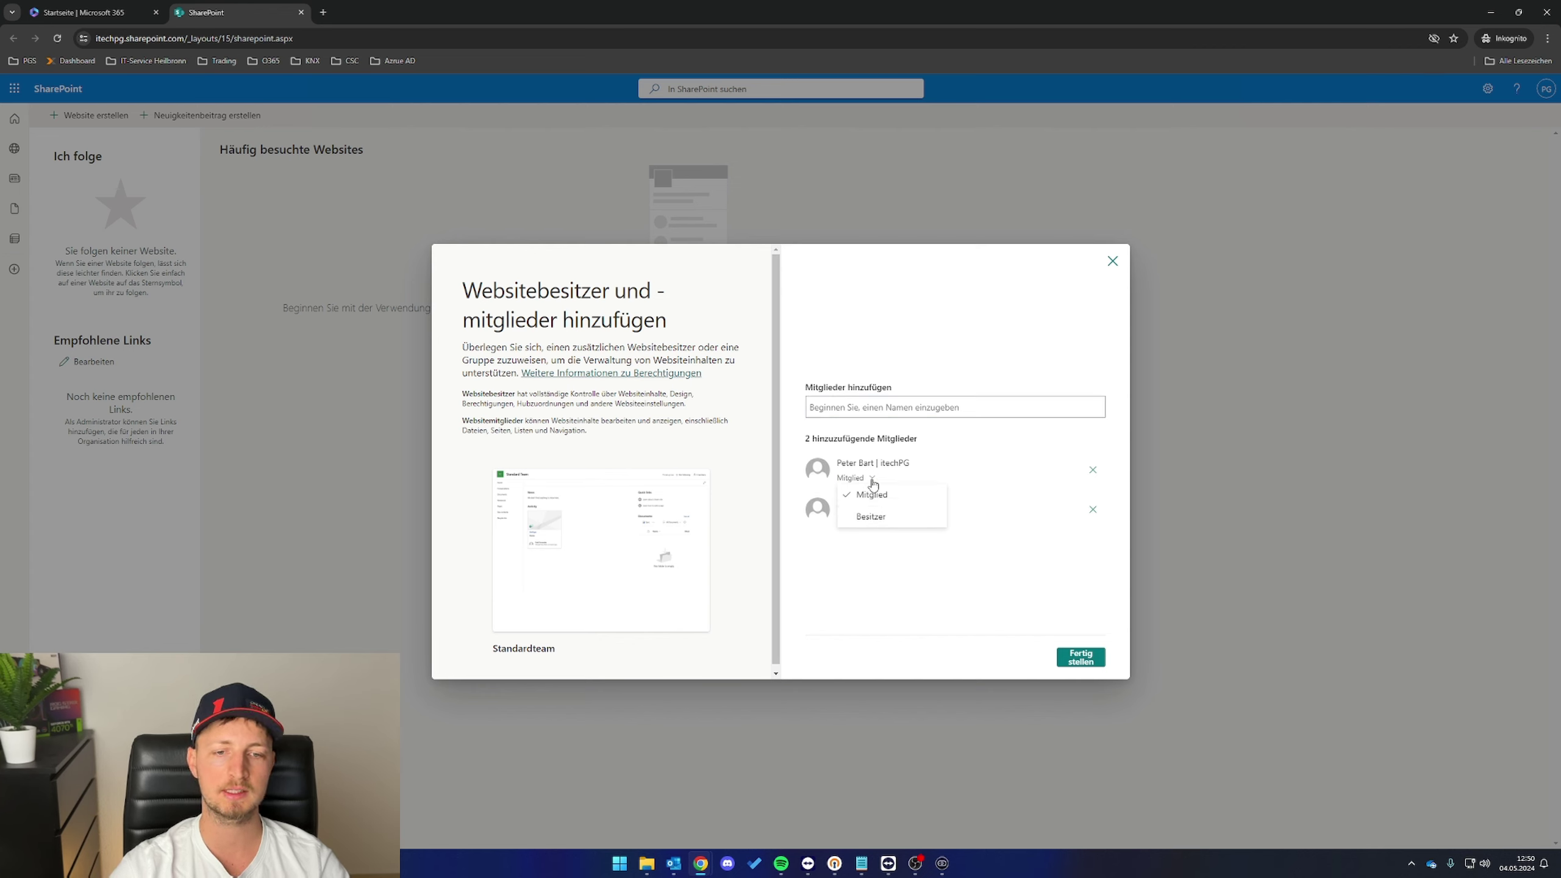
pyautogui.click(871, 508)
pyautogui.click(1098, 660)
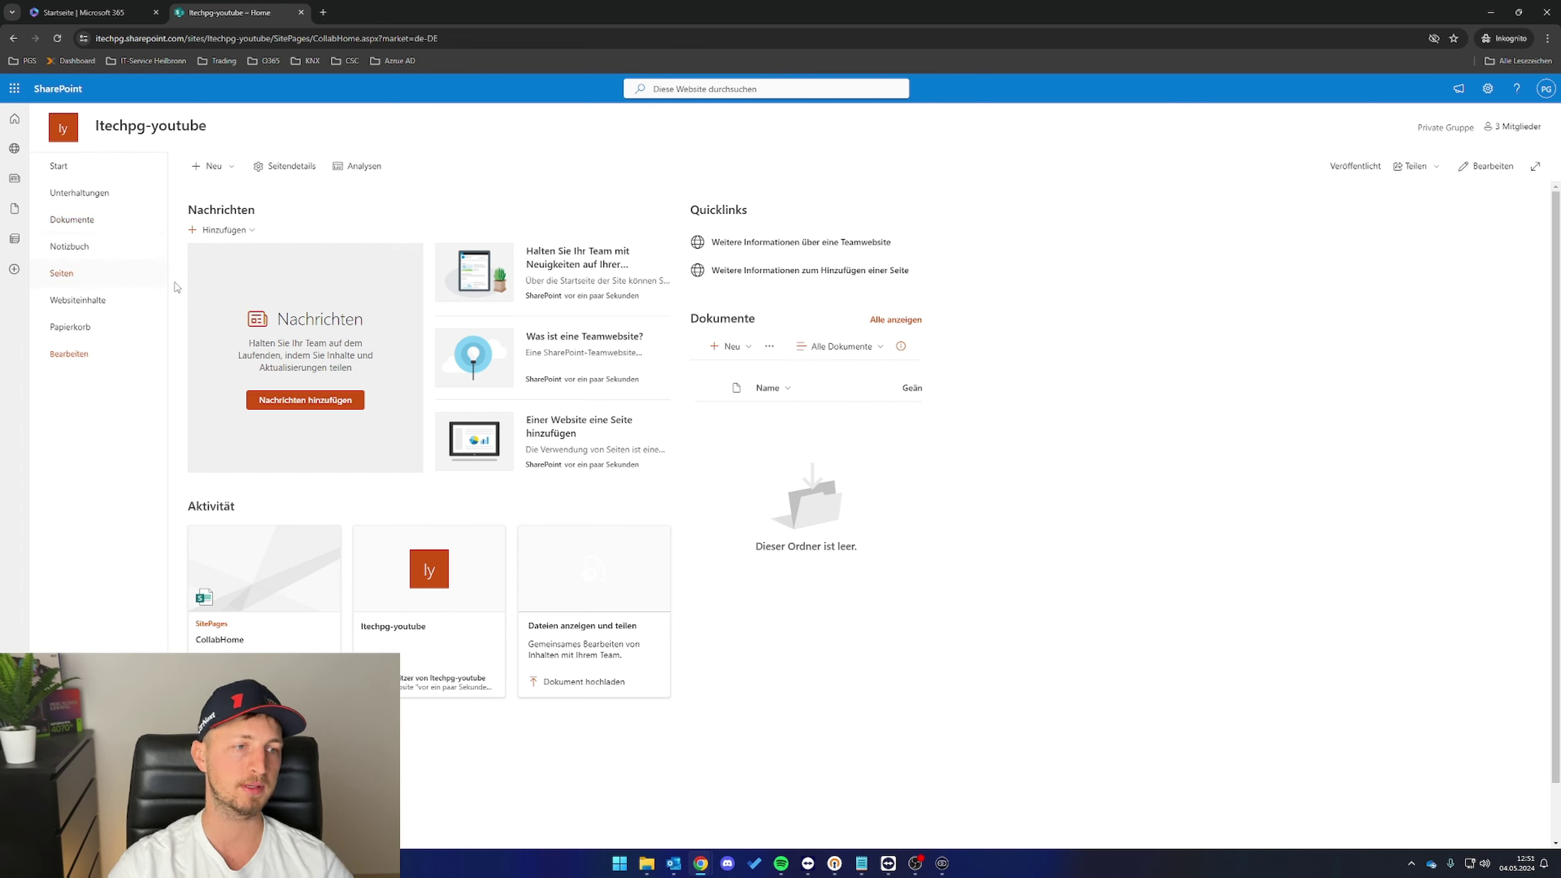
# - Open Dokumente and create the Geschäftsführung and Scanner folders
pyautogui.click(86, 229)
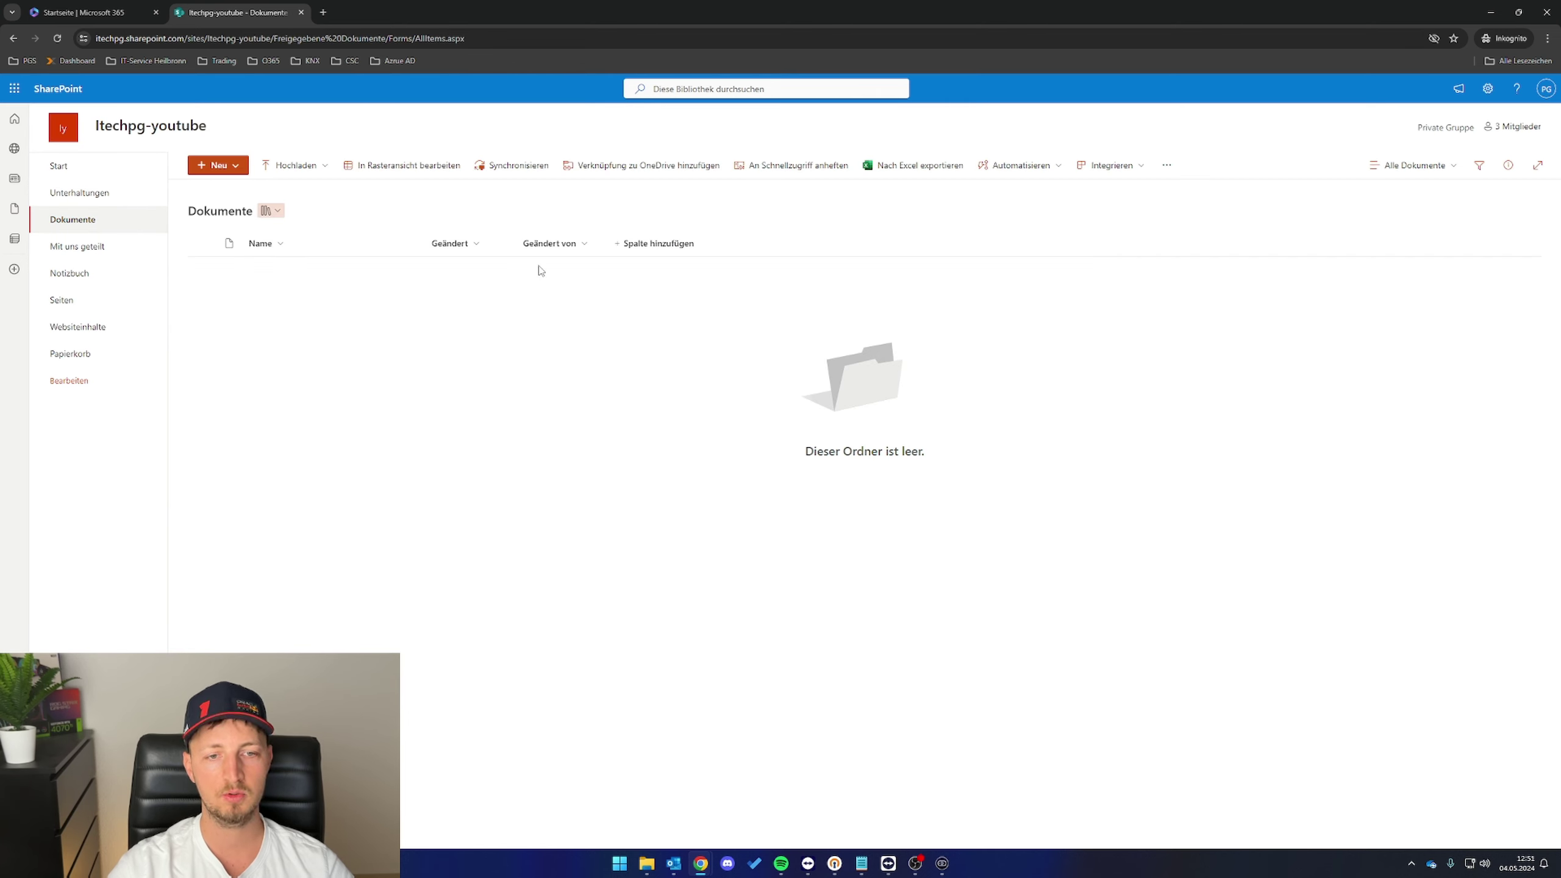
pyautogui.click(225, 166)
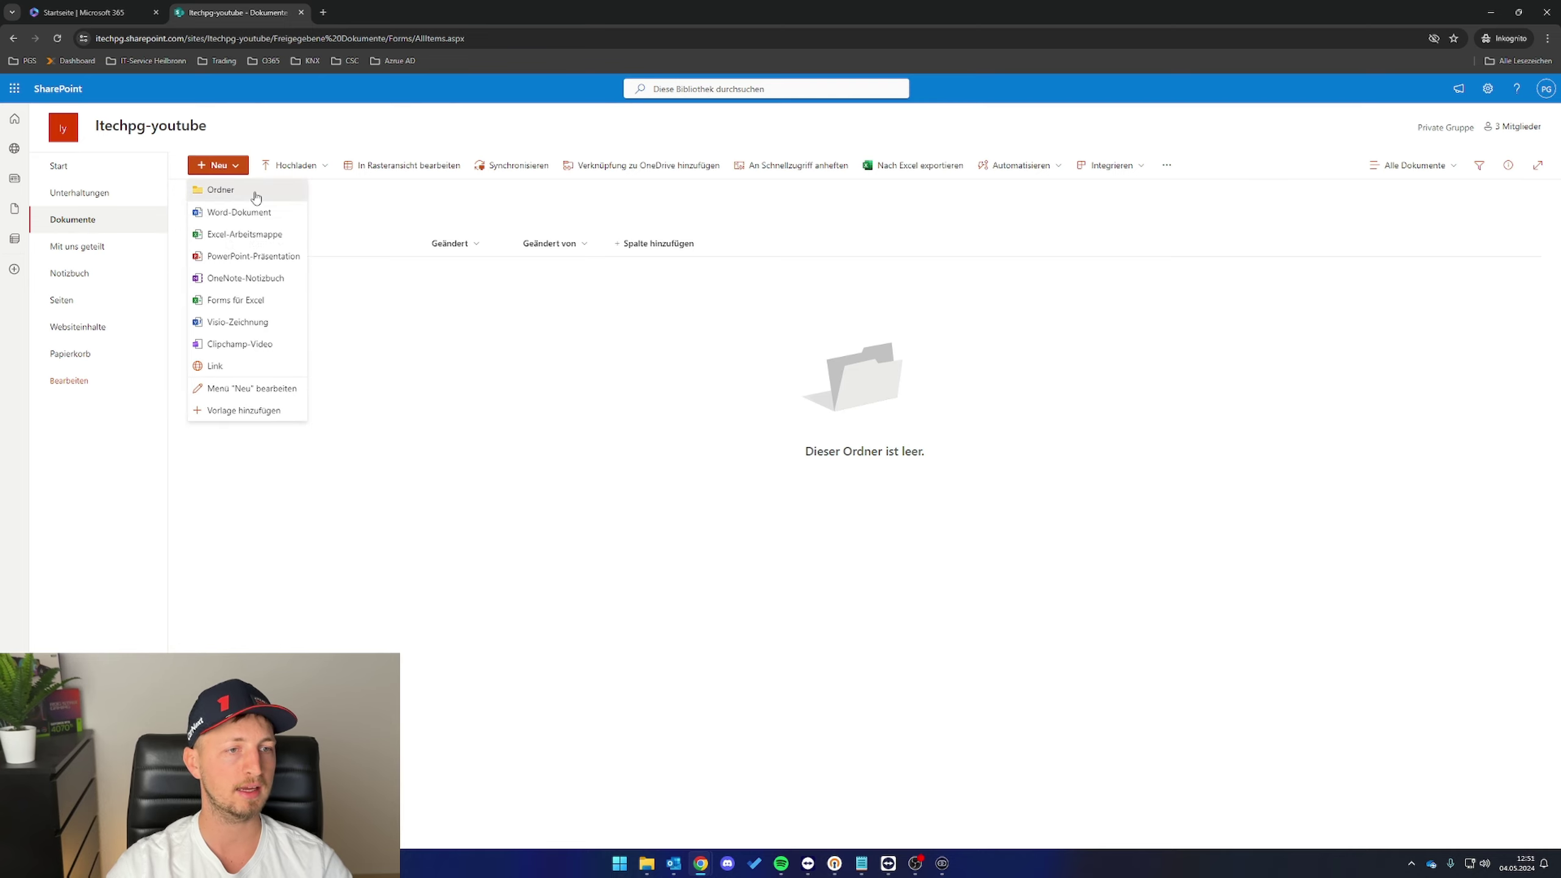
pyautogui.click(255, 197)
pyautogui.write('Geschä')
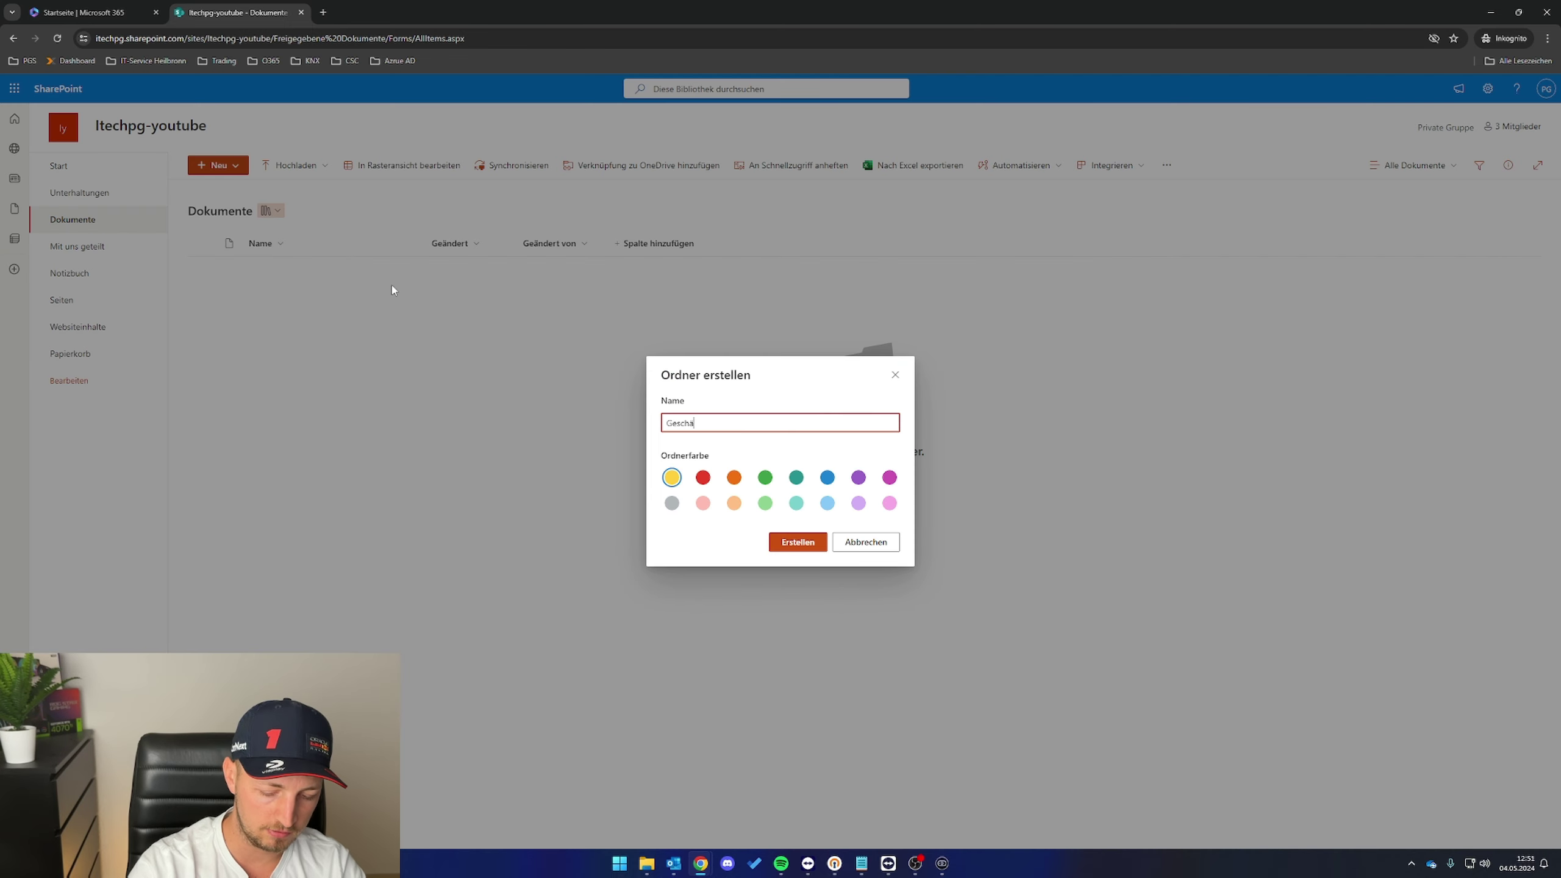
pyautogui.write('ftsführung')
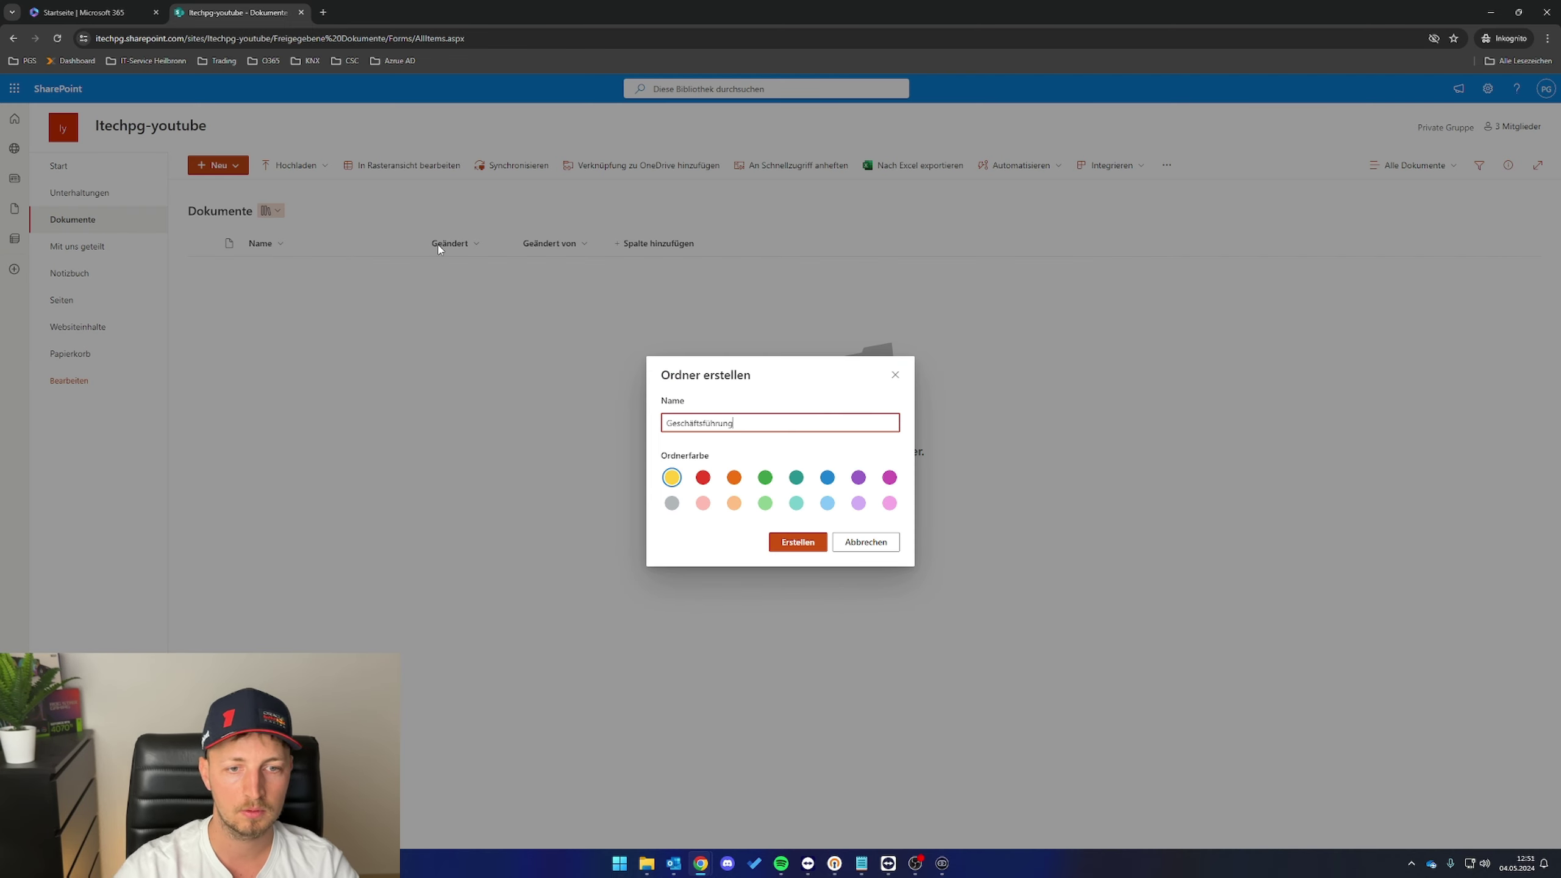
pyautogui.press('Return')
pyautogui.click(218, 165)
pyautogui.click(255, 197)
pyautogui.write('Scanner')
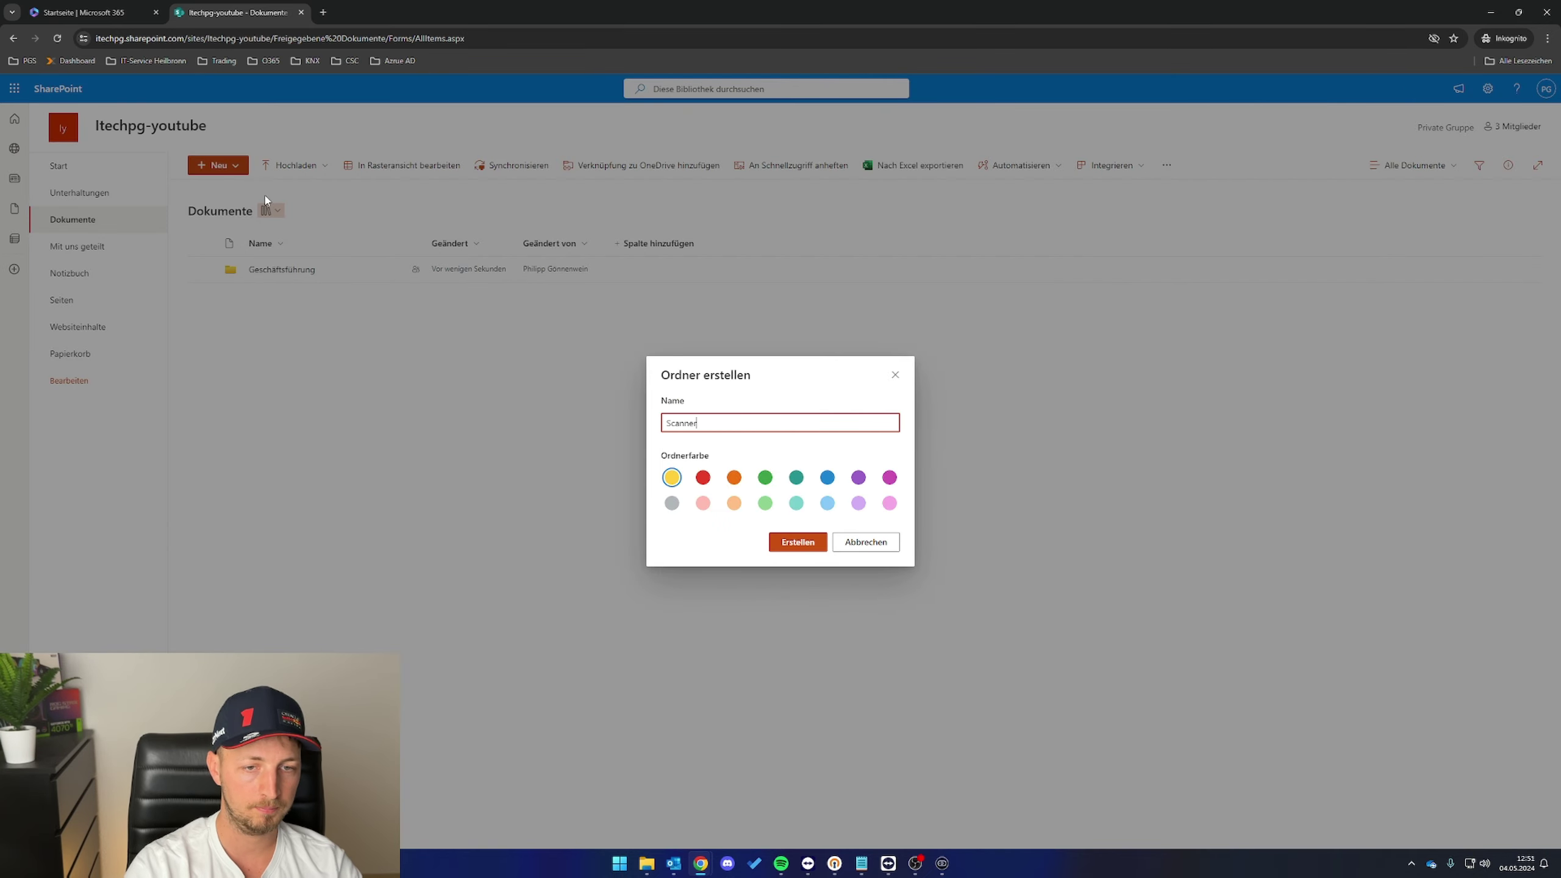
pyautogui.press('Return')
# - Create the Buchhaltung folder and show the site's 3 group members
pyautogui.click(219, 165)
pyautogui.click(256, 197)
pyautogui.write('B')
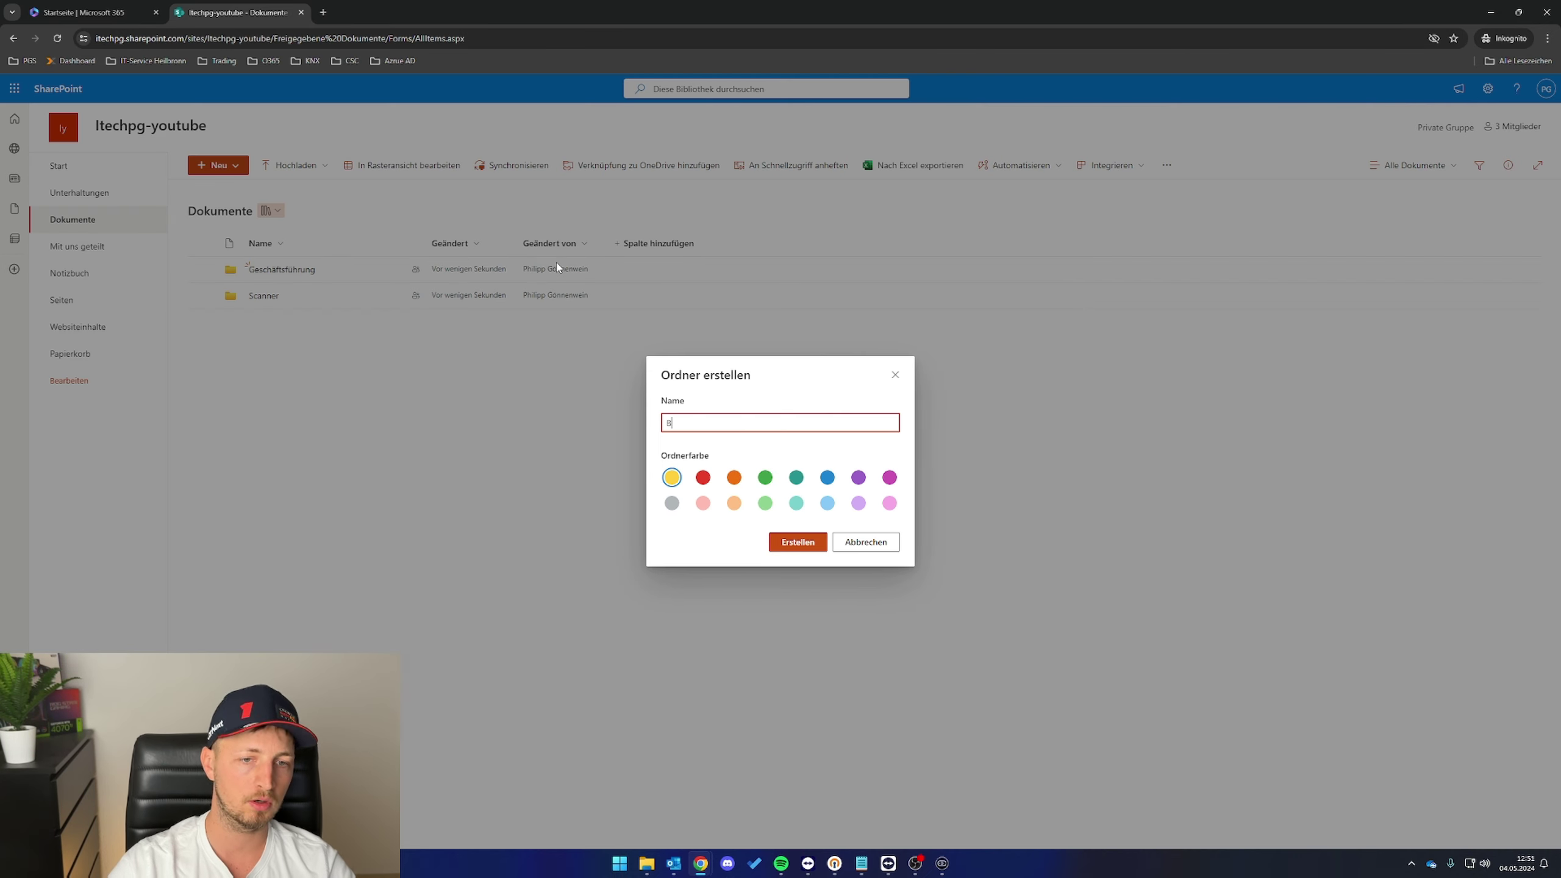
pyautogui.write('uchhaltung')
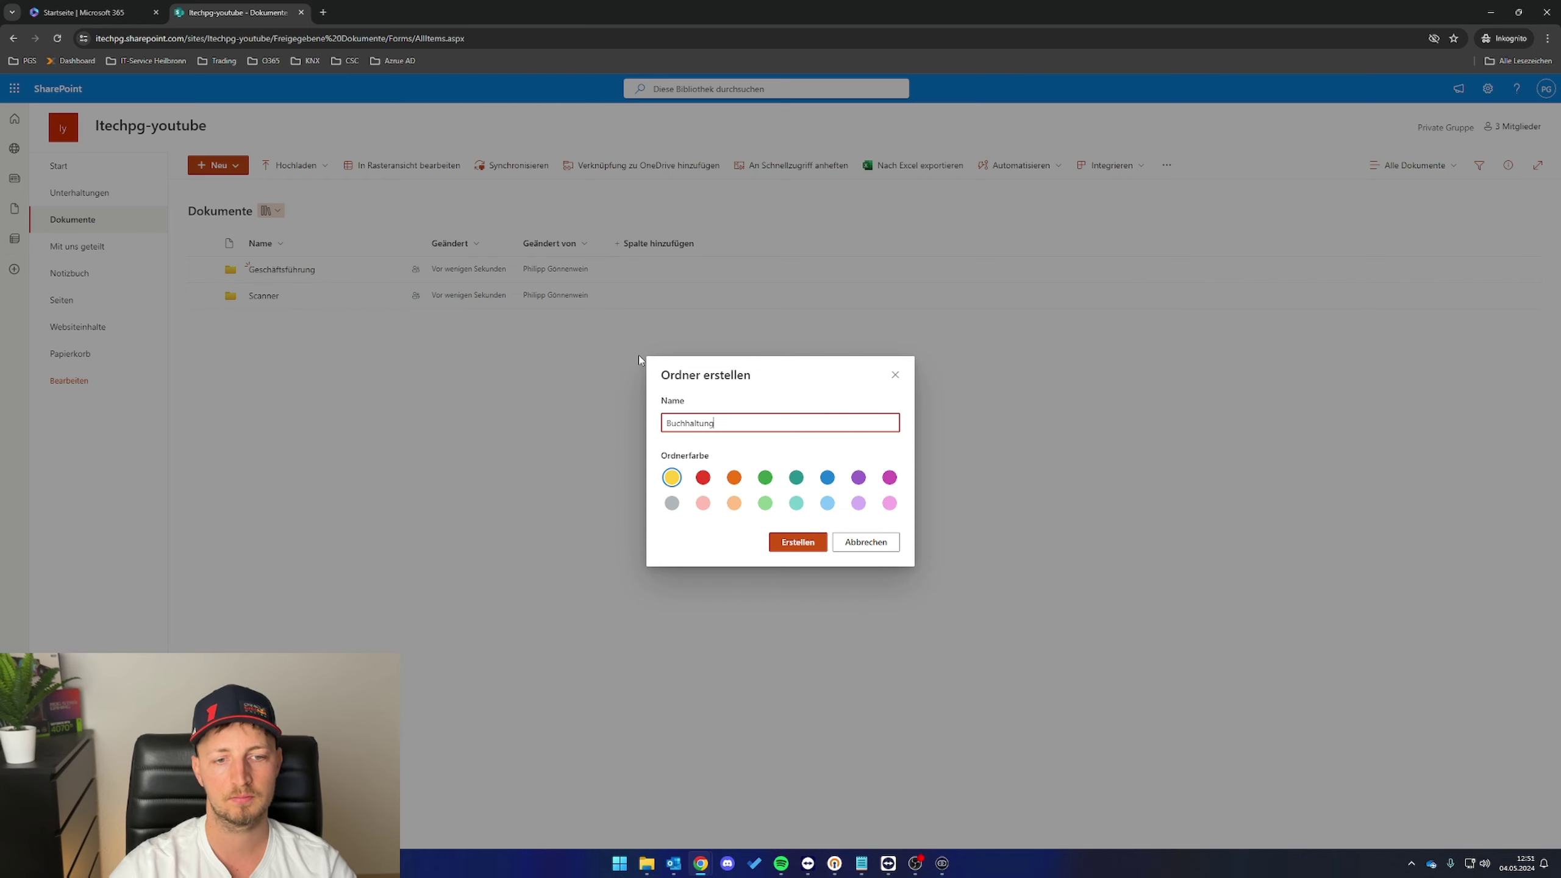
pyautogui.click(798, 542)
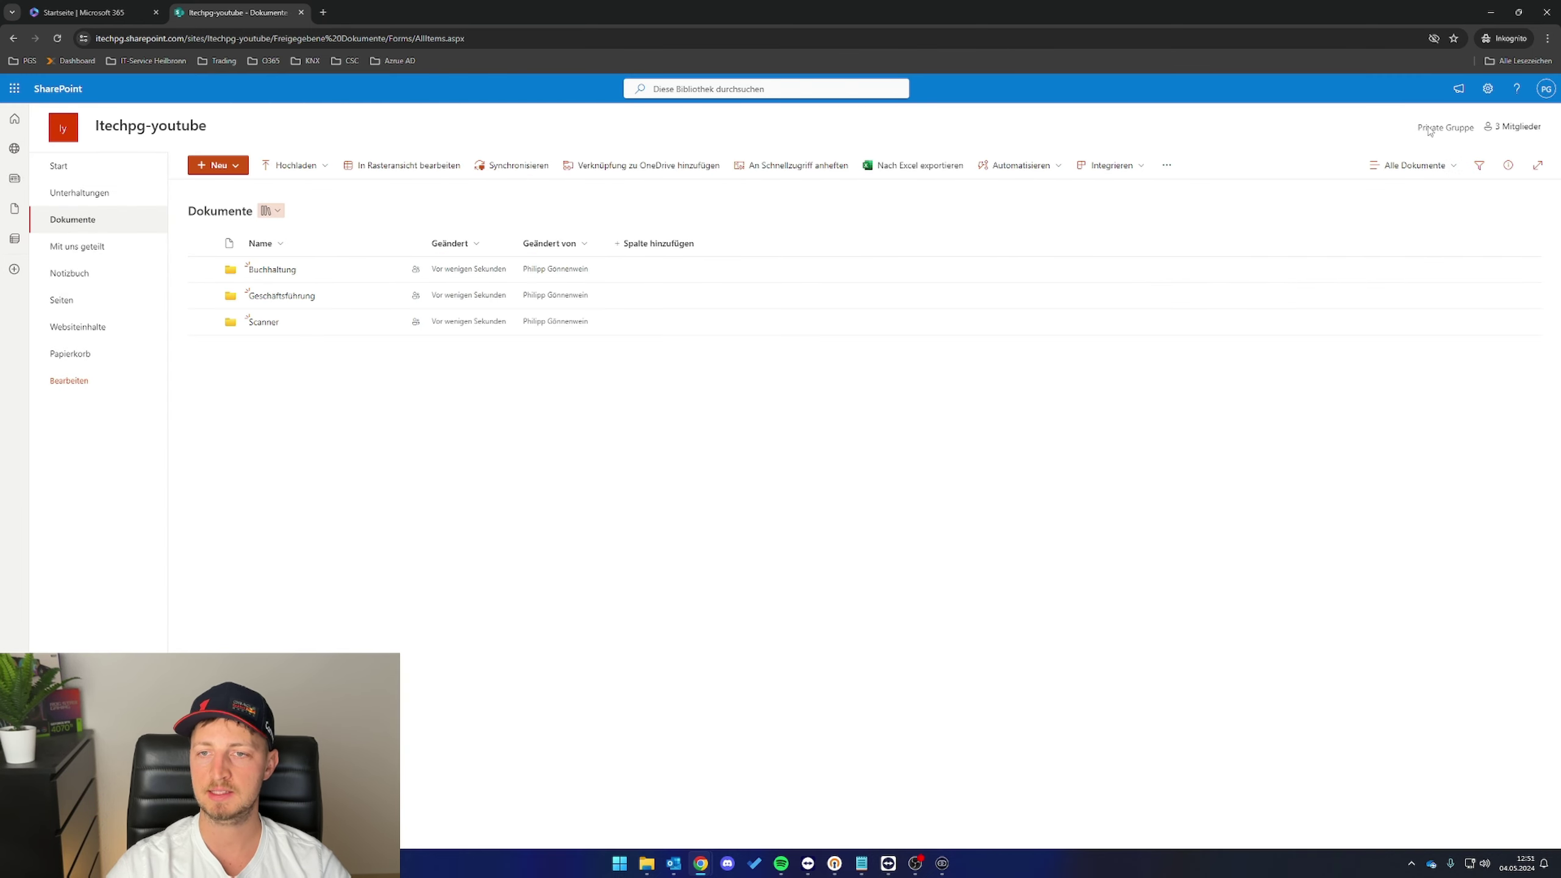
pyautogui.click(1502, 137)
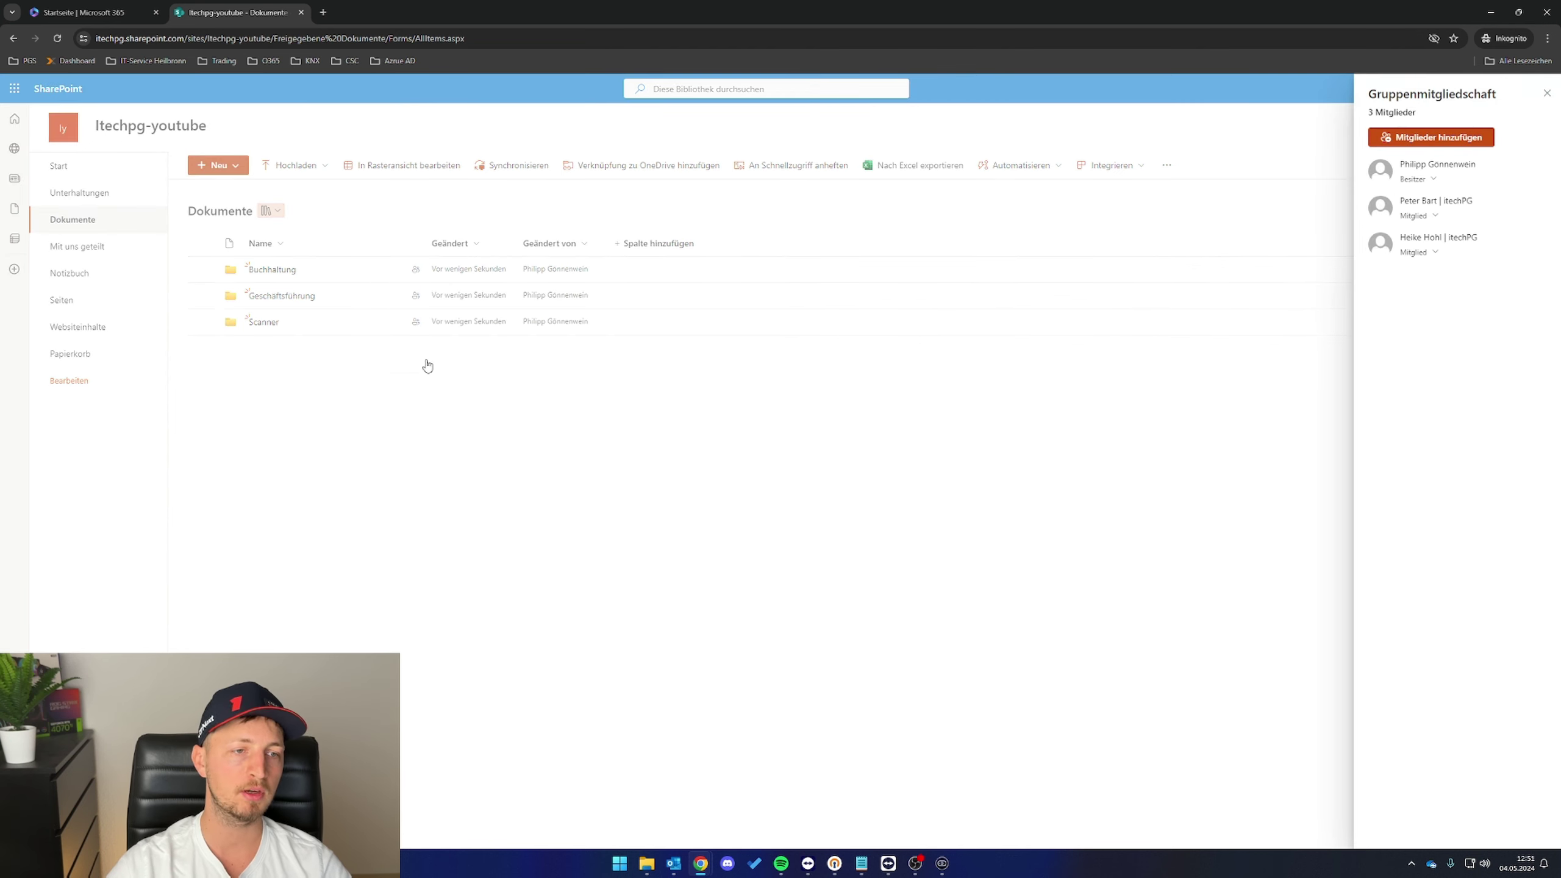
# - Close the Gruppenmitgliedschaft panel, reopen it to review the three members, and close it again
pyautogui.click(769, 324)
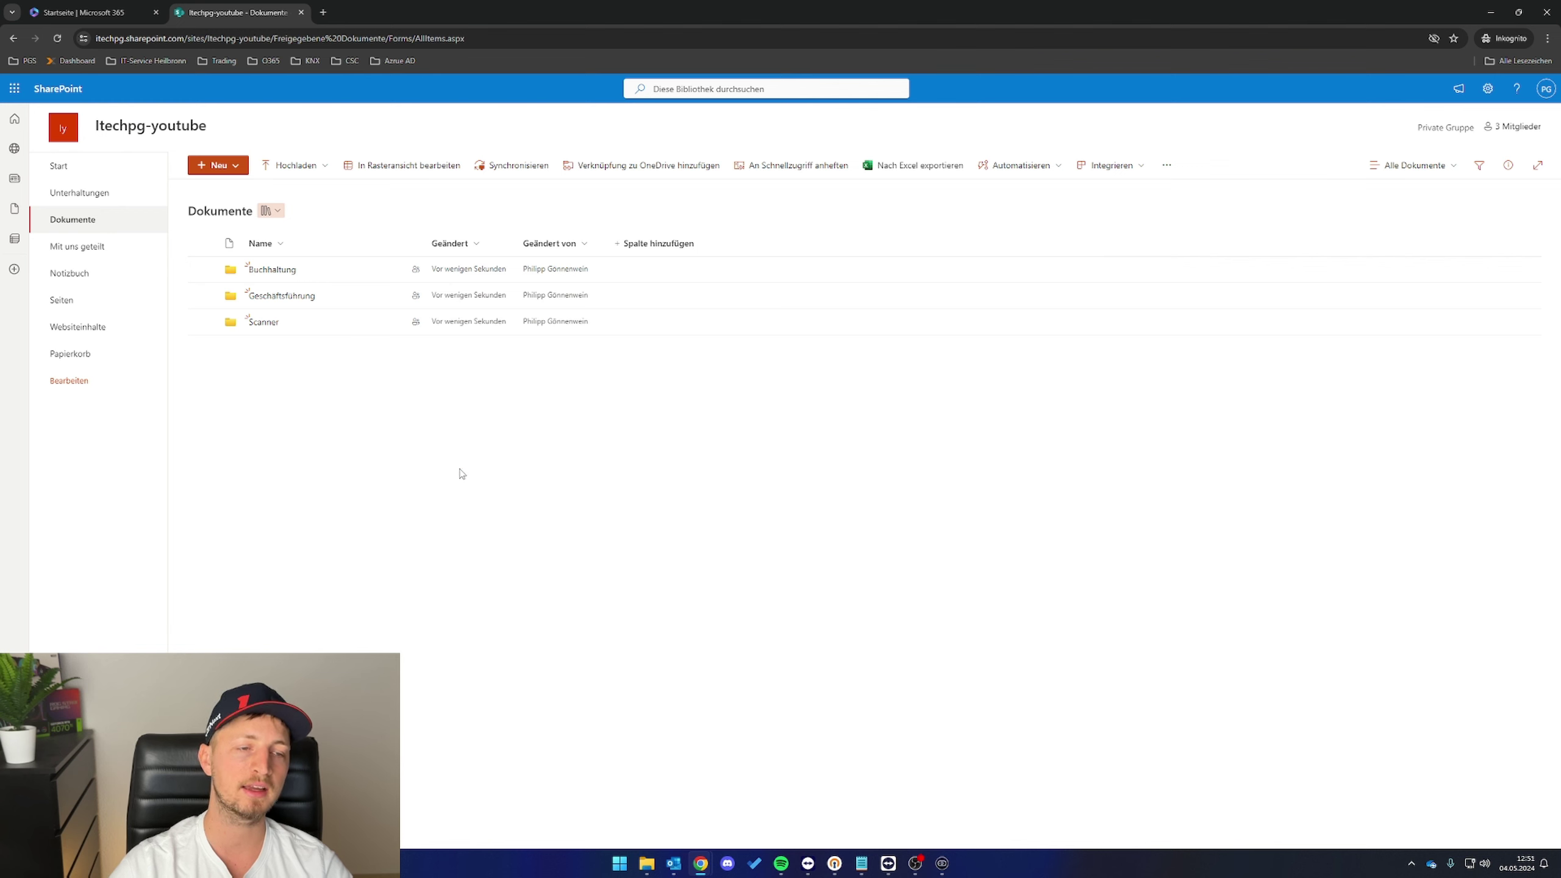
pyautogui.click(1510, 129)
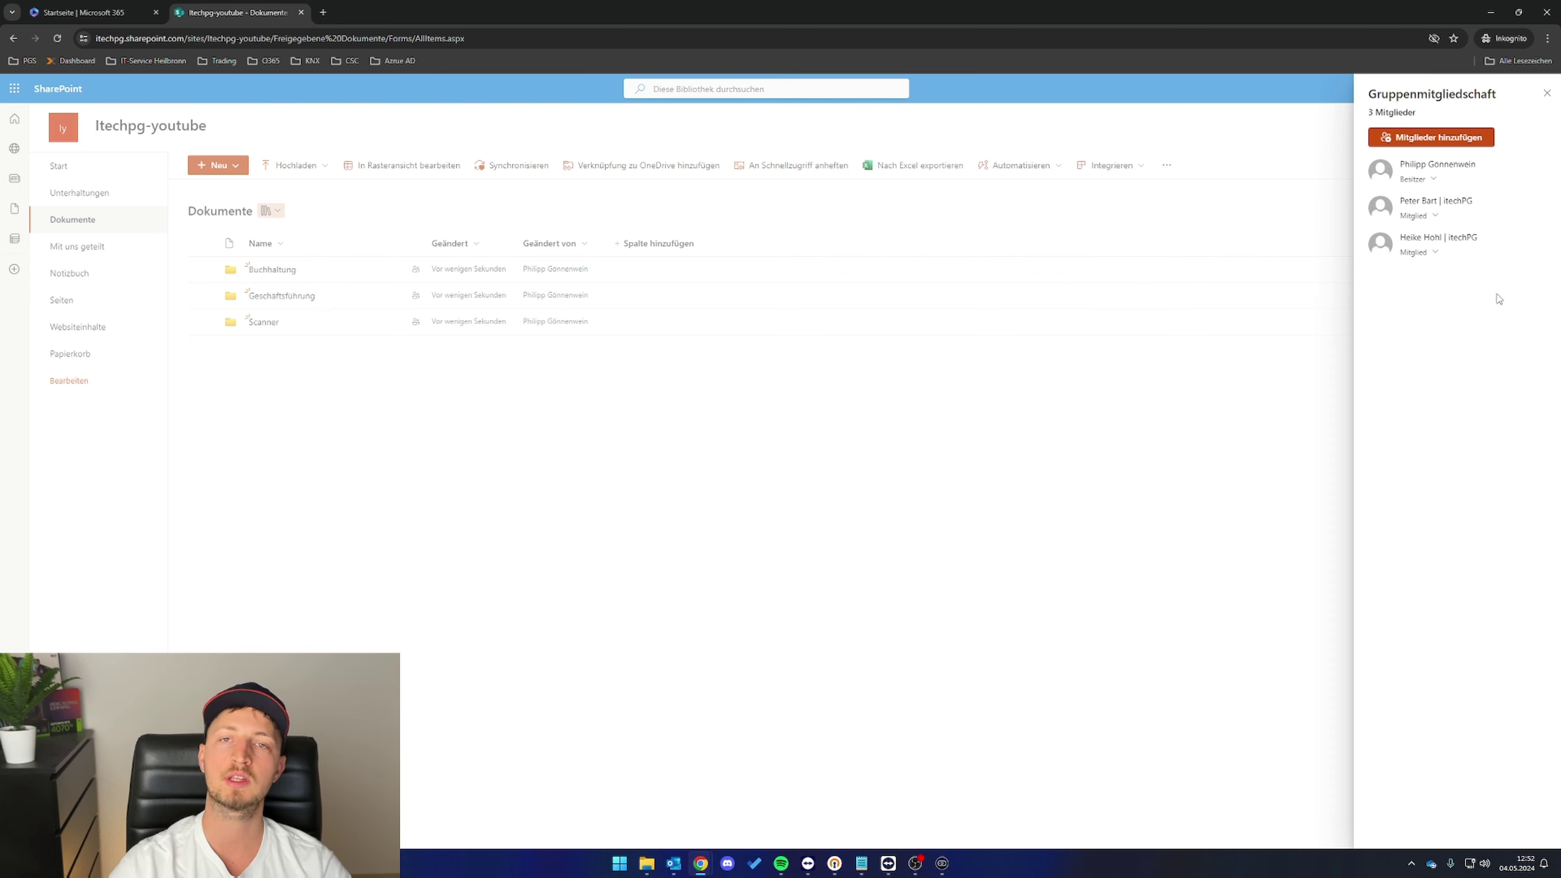
pyautogui.click(754, 472)
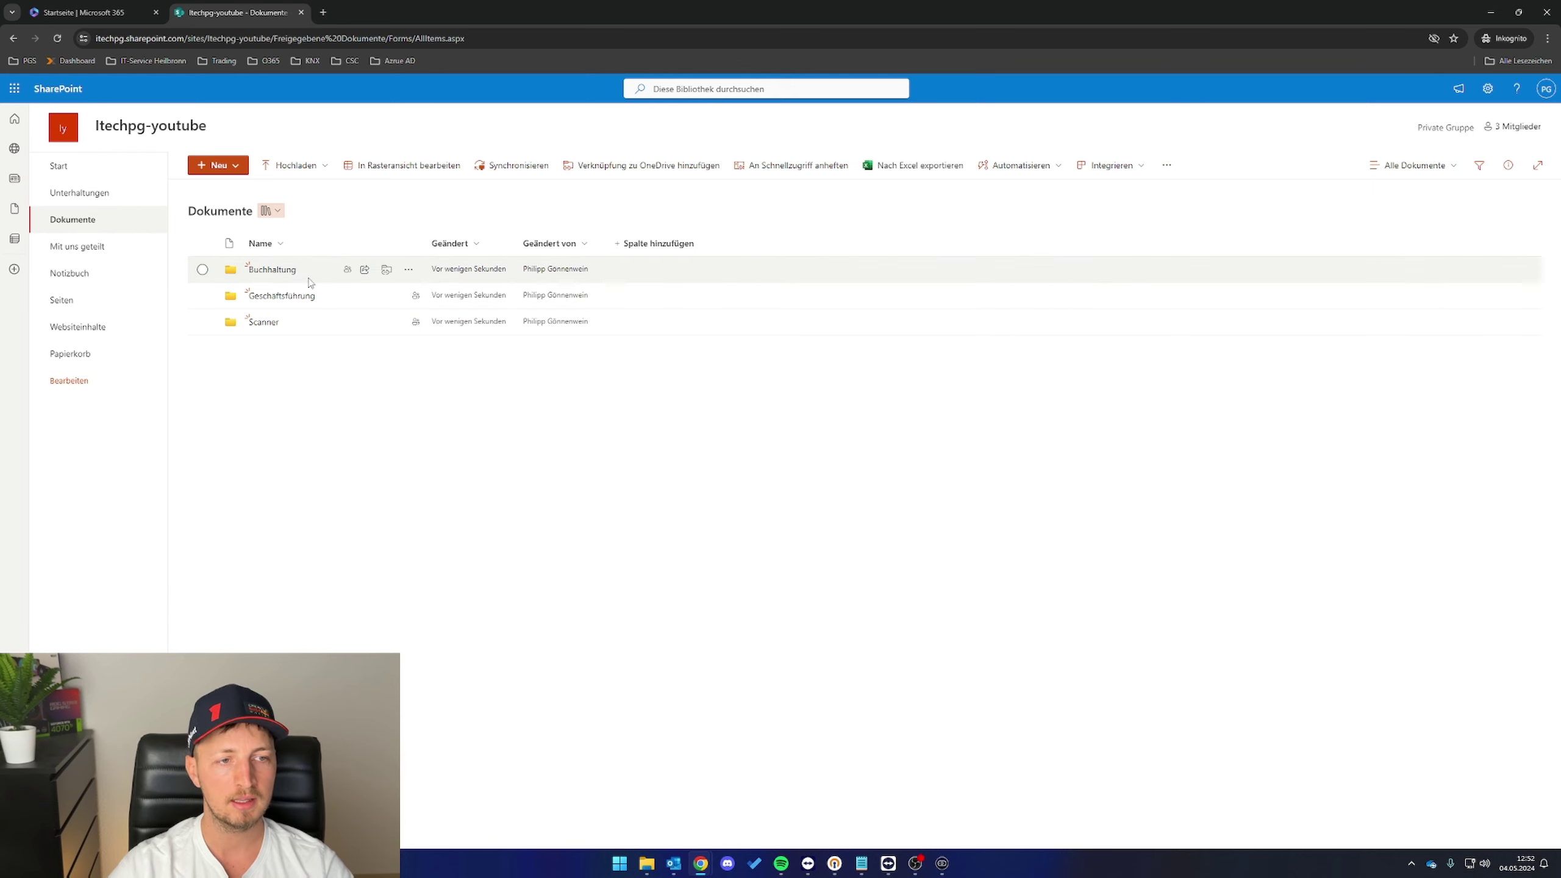
# - Open the Buchhaltung folder's advanced permissions through Zugriff verwalten and Erweiterte Einstellungen
pyautogui.click(410, 273)
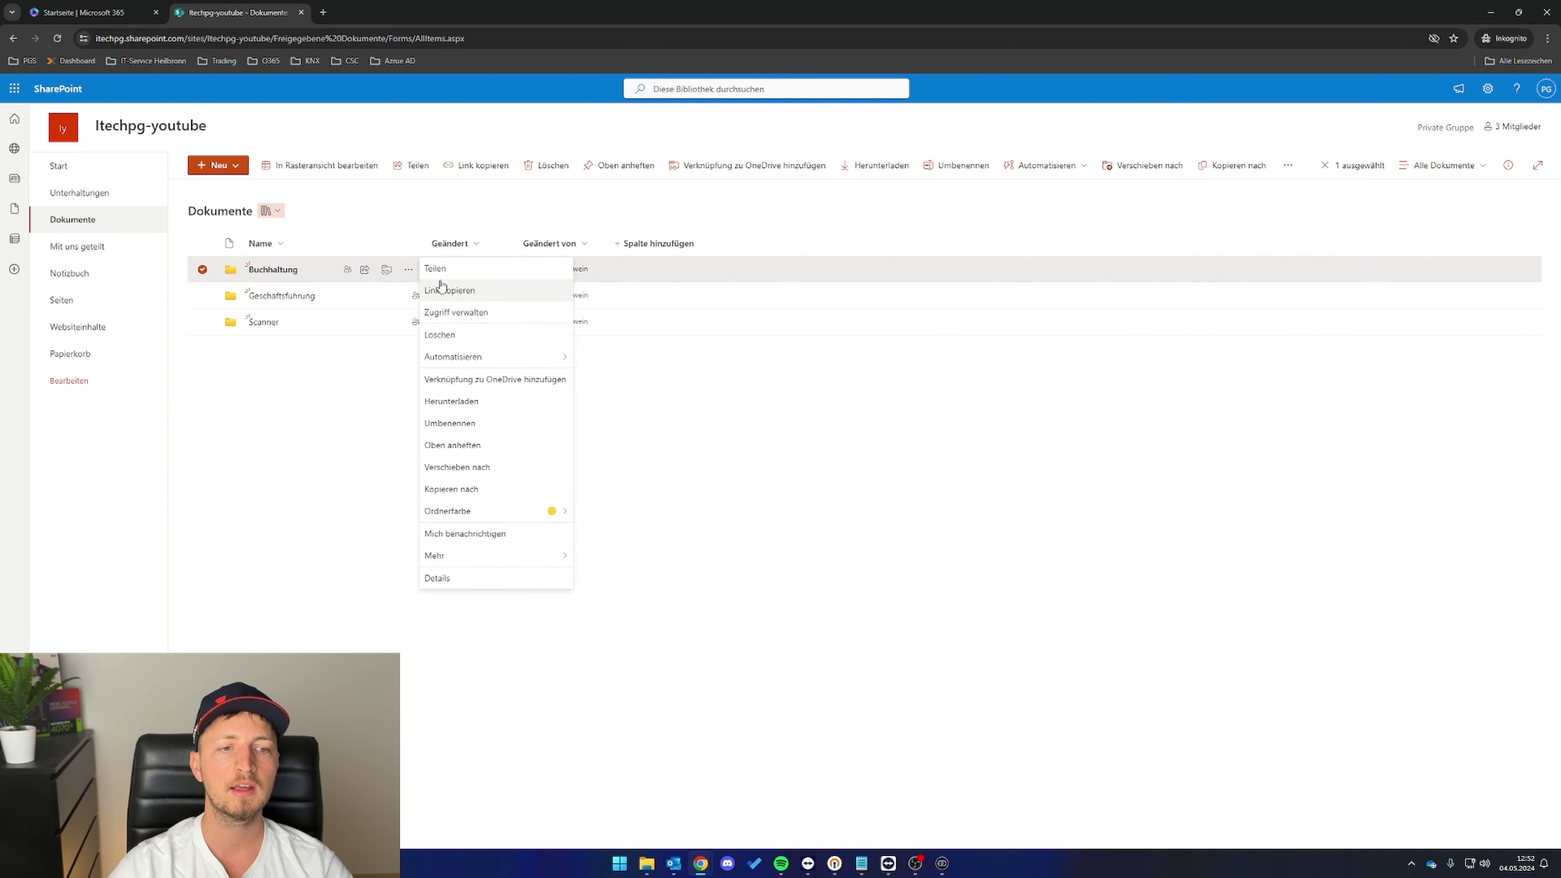
pyautogui.click(472, 311)
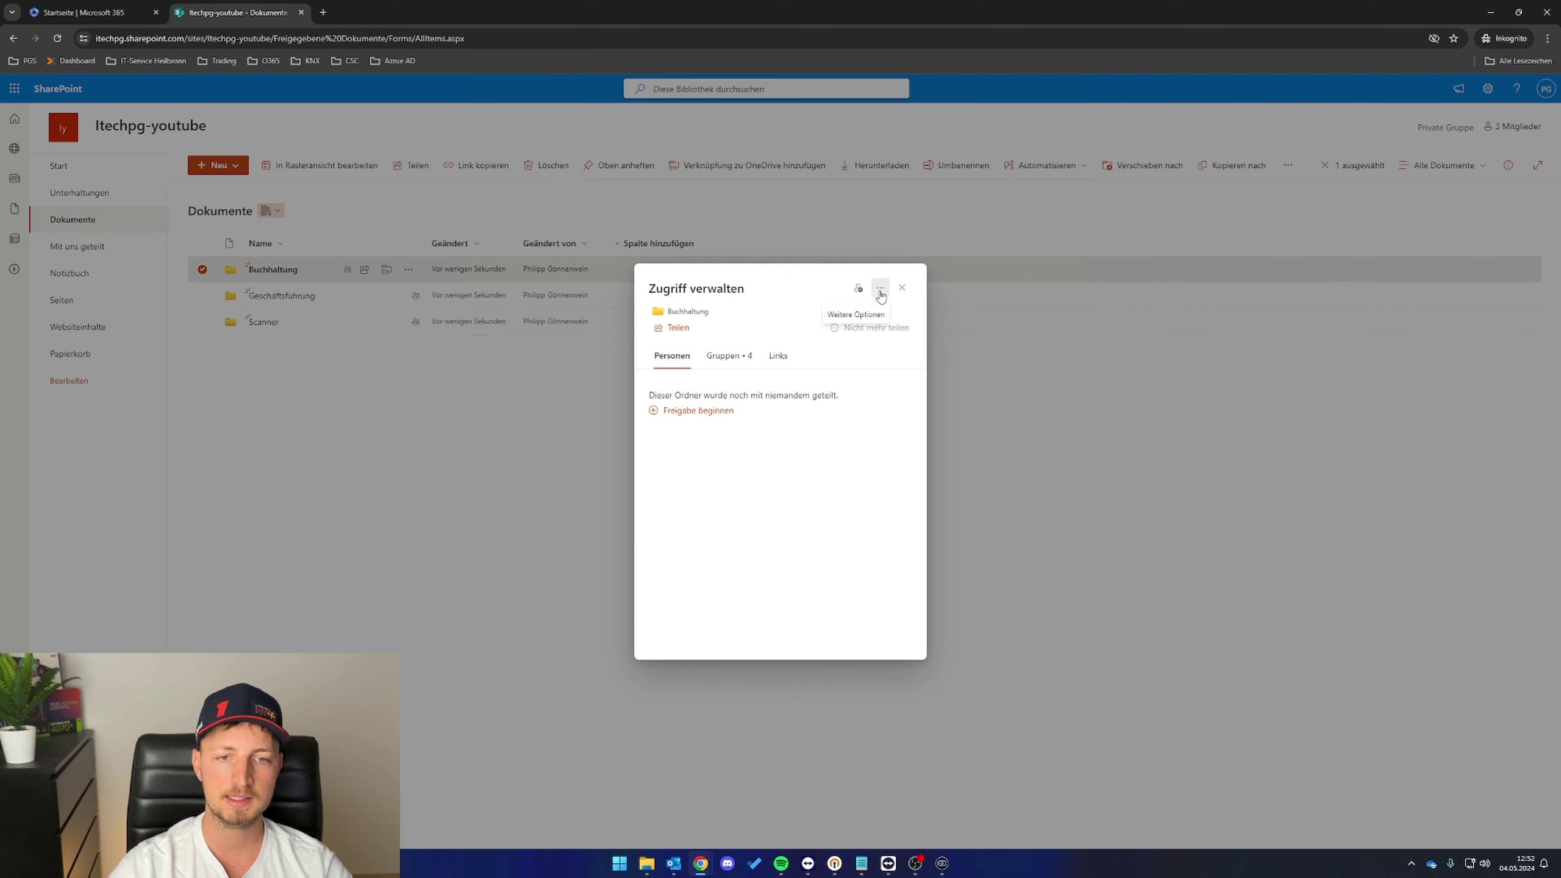
pyautogui.click(881, 288)
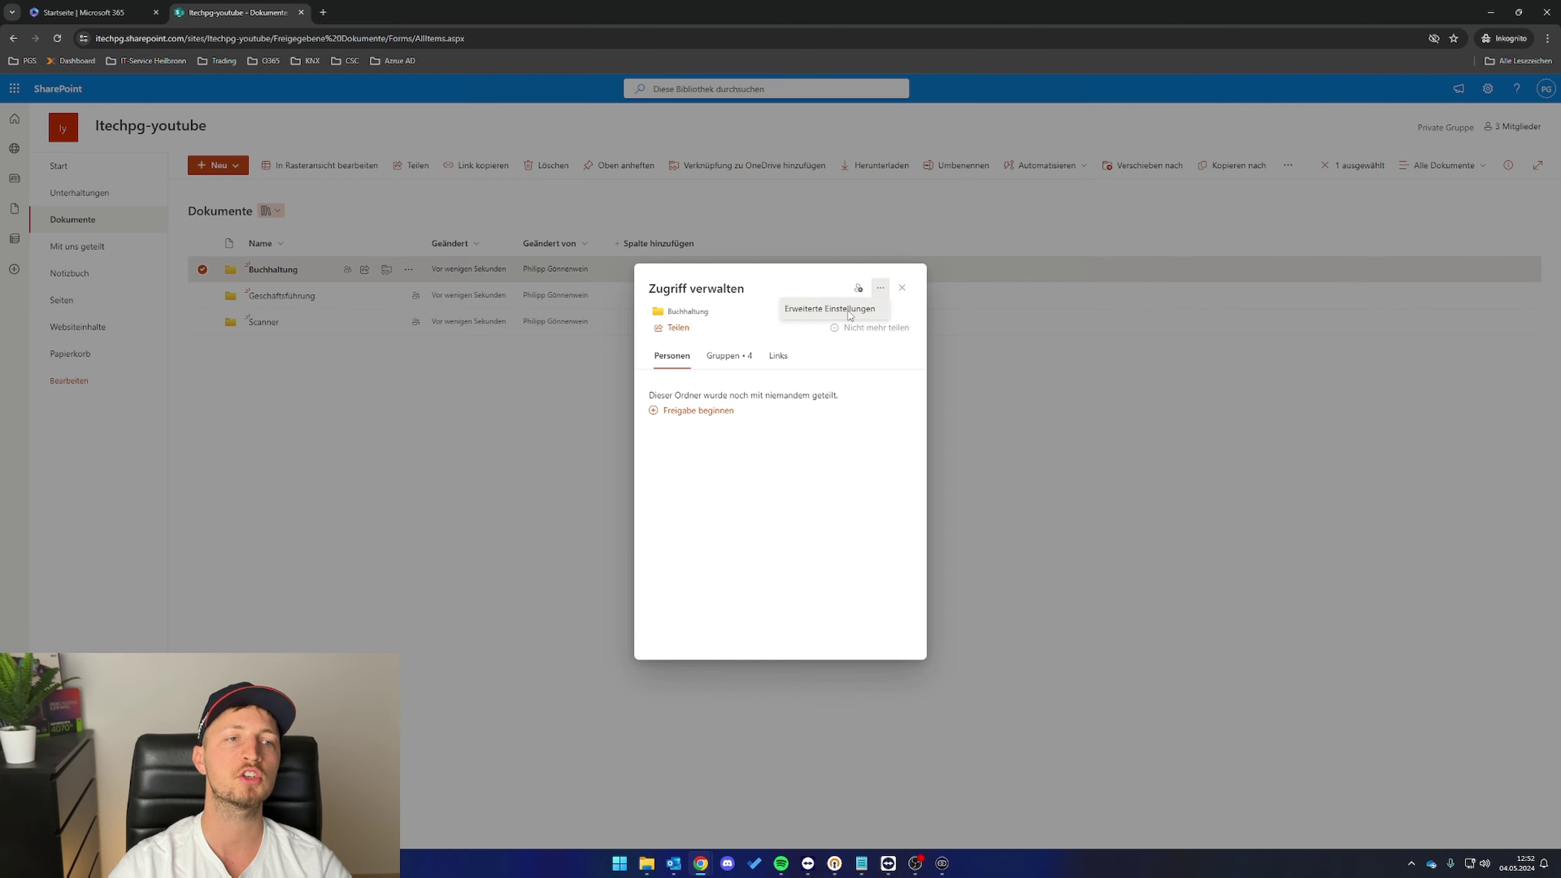
pyautogui.click(851, 312)
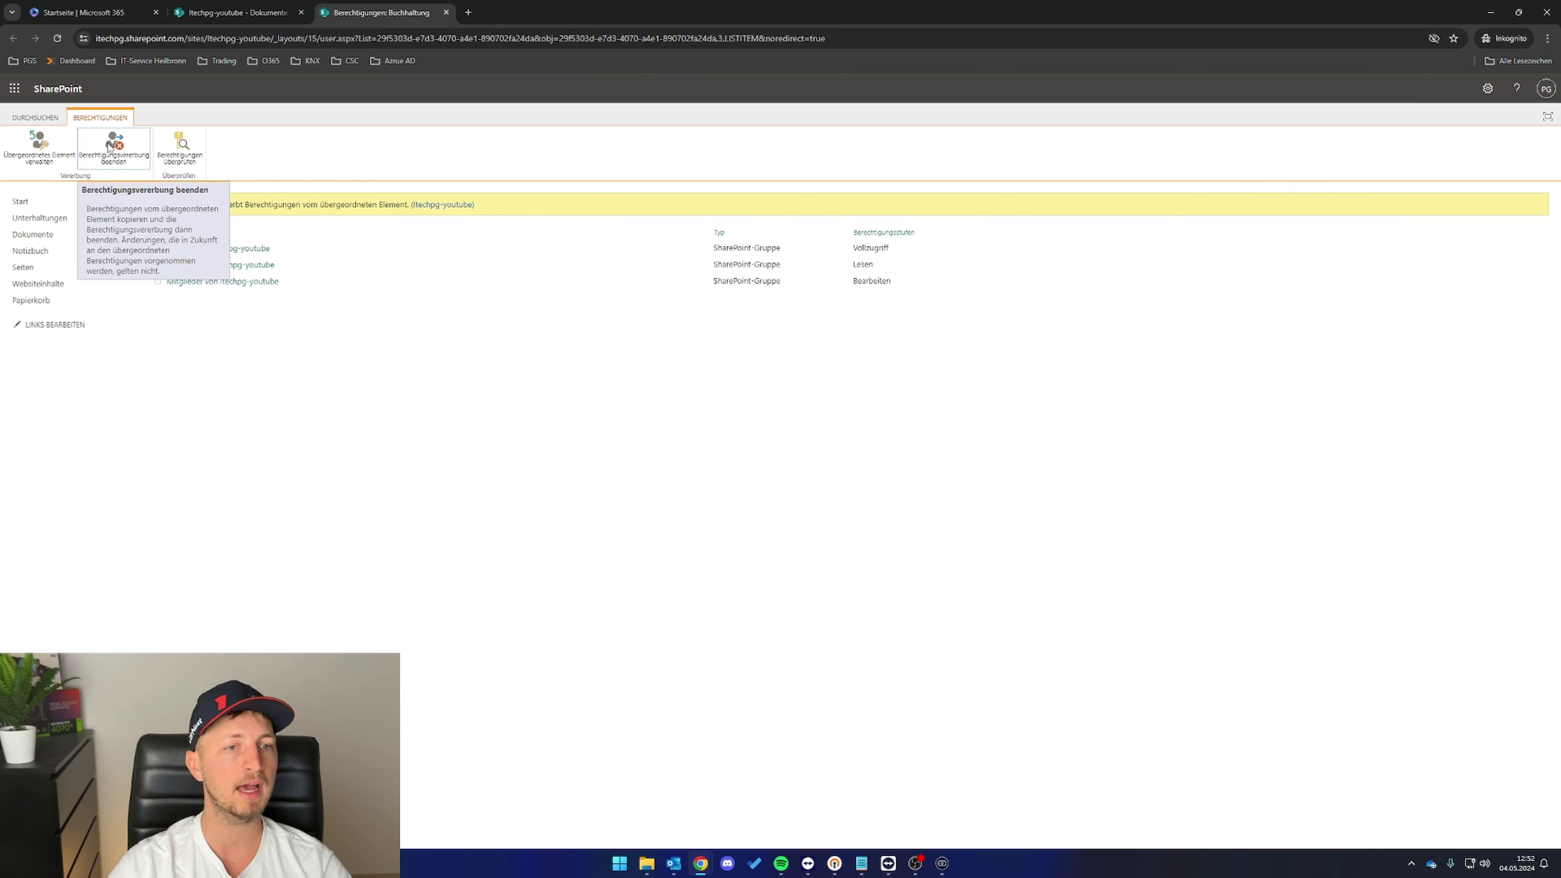
# - Stop Buchhaltung inheriting permissions and remove the Besucher and Mitglieder groups
pyautogui.click(109, 146)
pyautogui.click(810, 128)
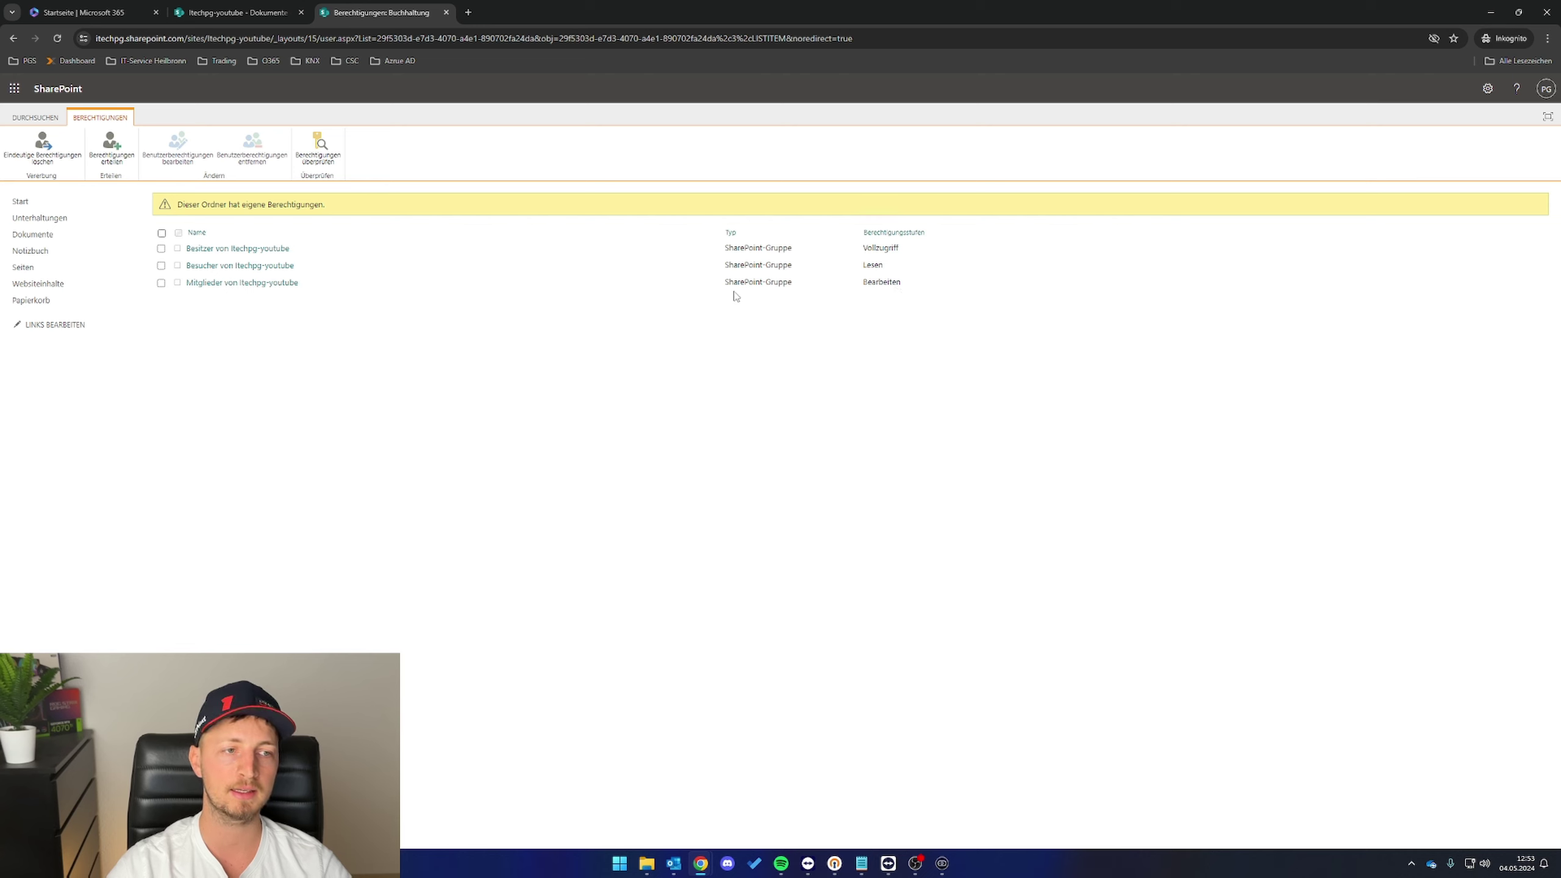
pyautogui.click(161, 266)
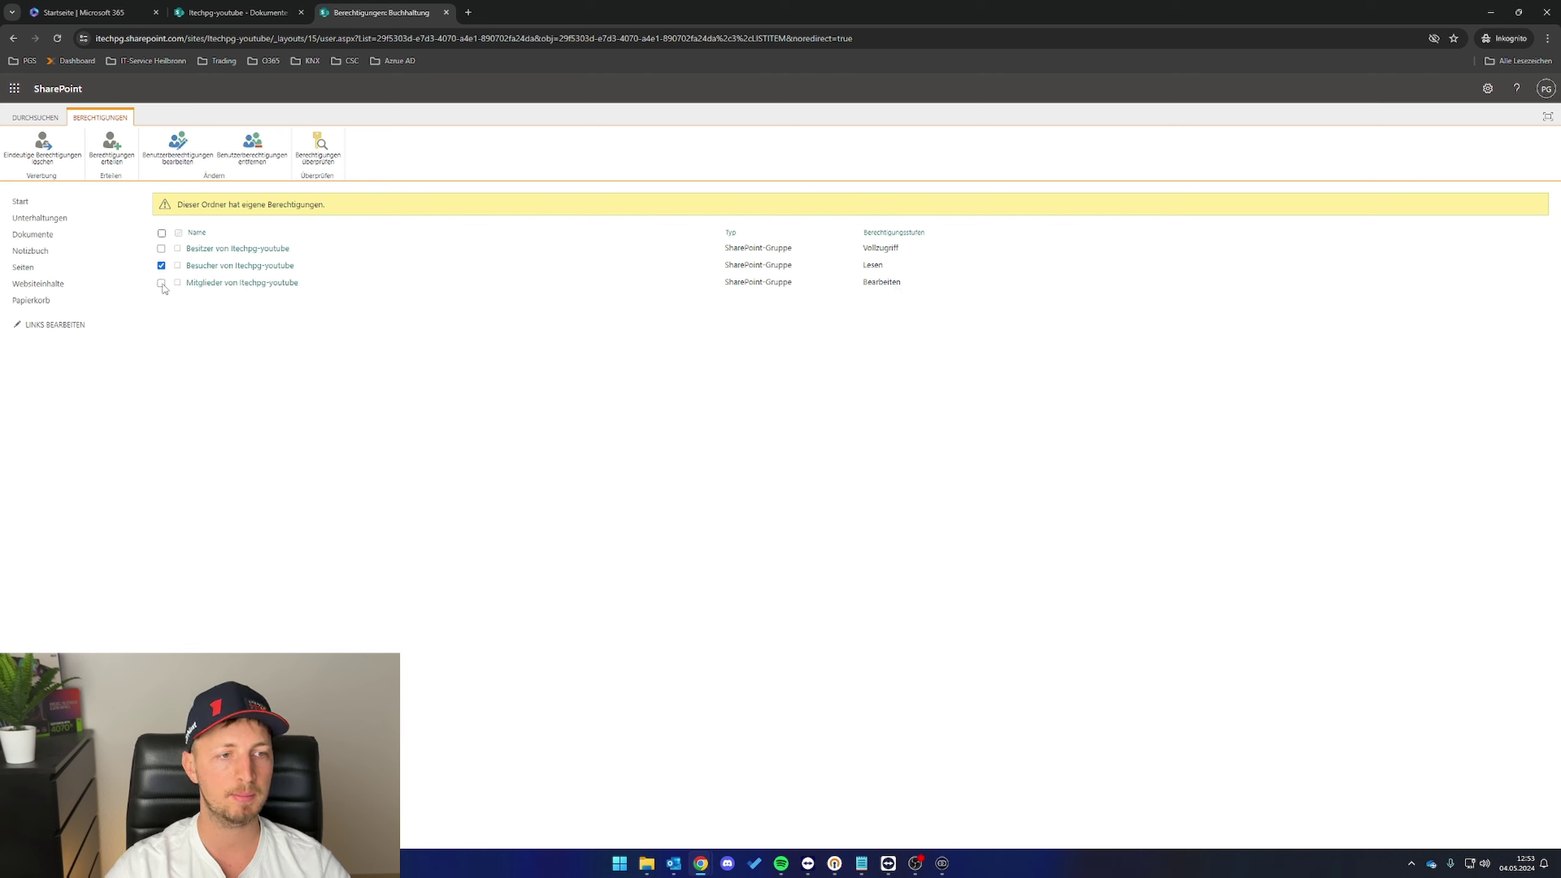
pyautogui.click(161, 283)
pyautogui.click(252, 148)
pyautogui.press('Return')
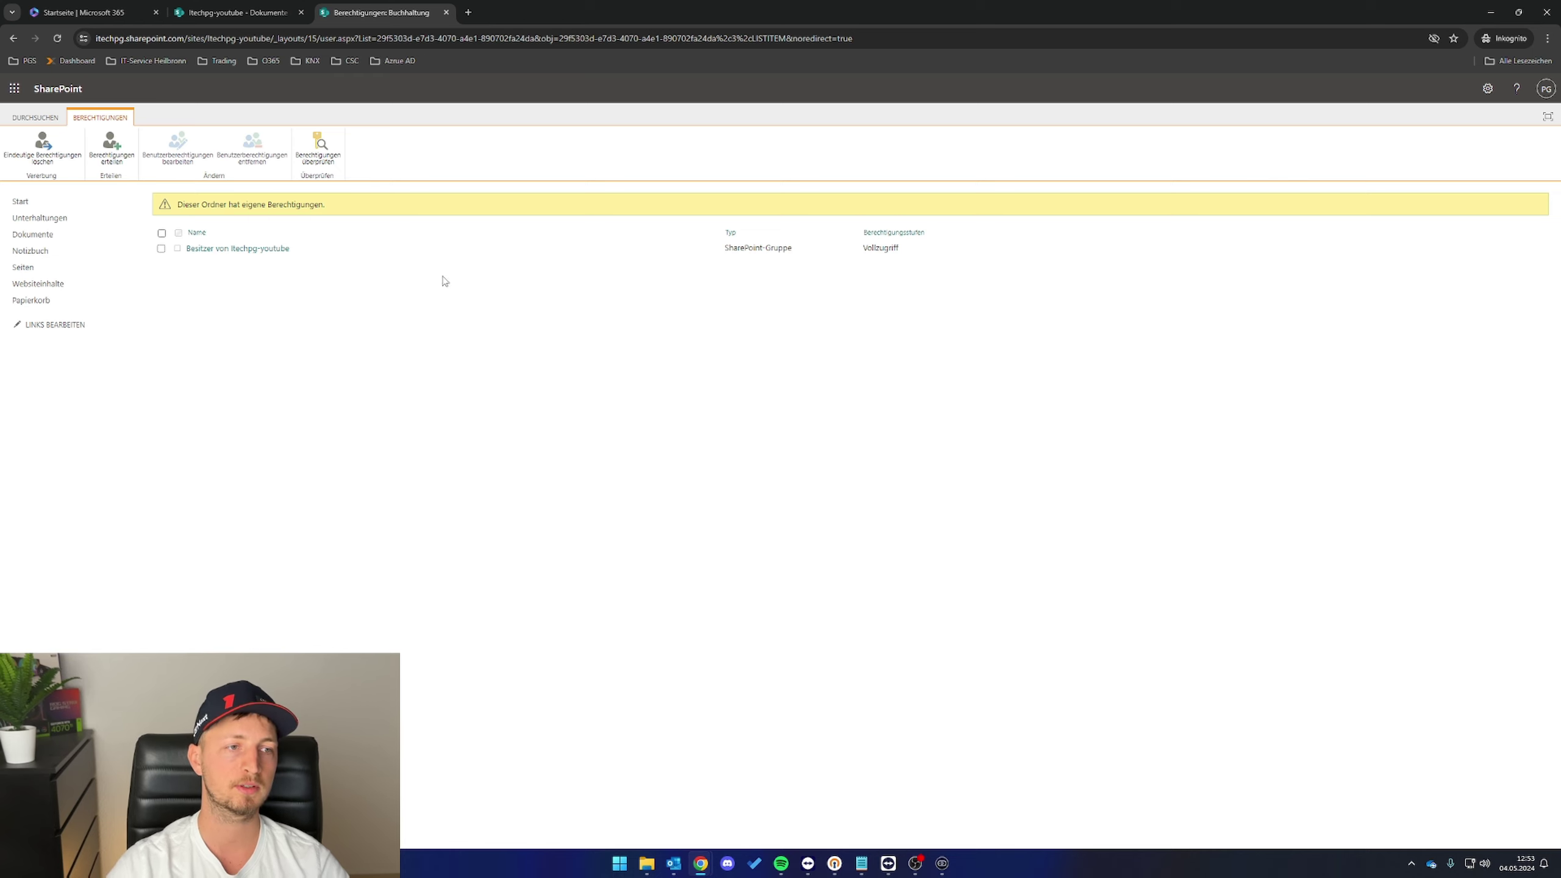
pyautogui.click(112, 148)
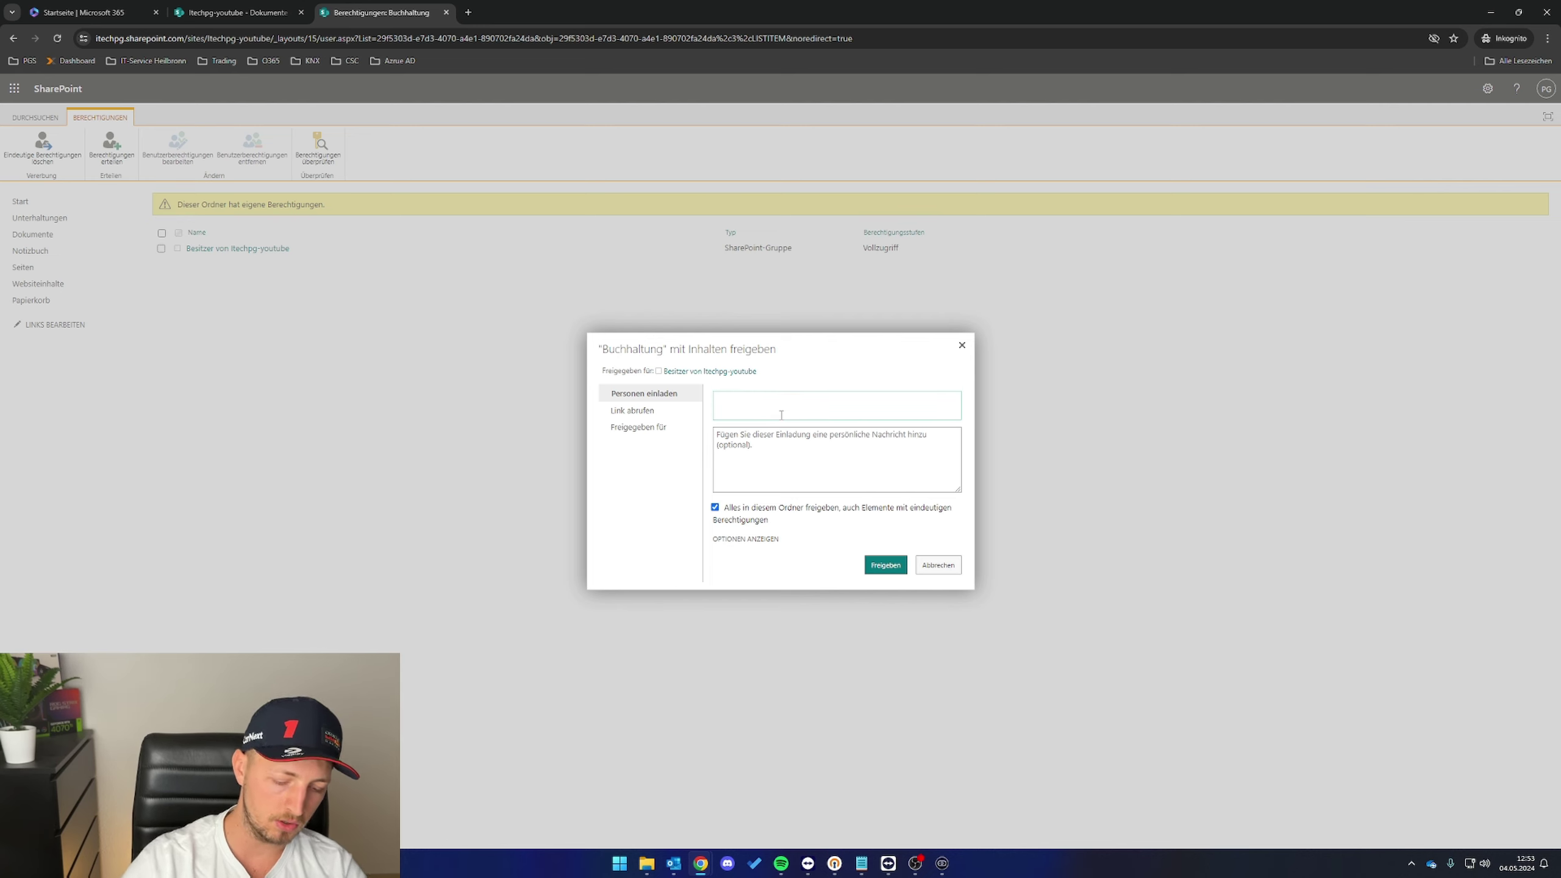
# - Share Buchhaltung with a colleague at Bearbeiten level, without sending an e-mail invitation
pyautogui.write('Heike')
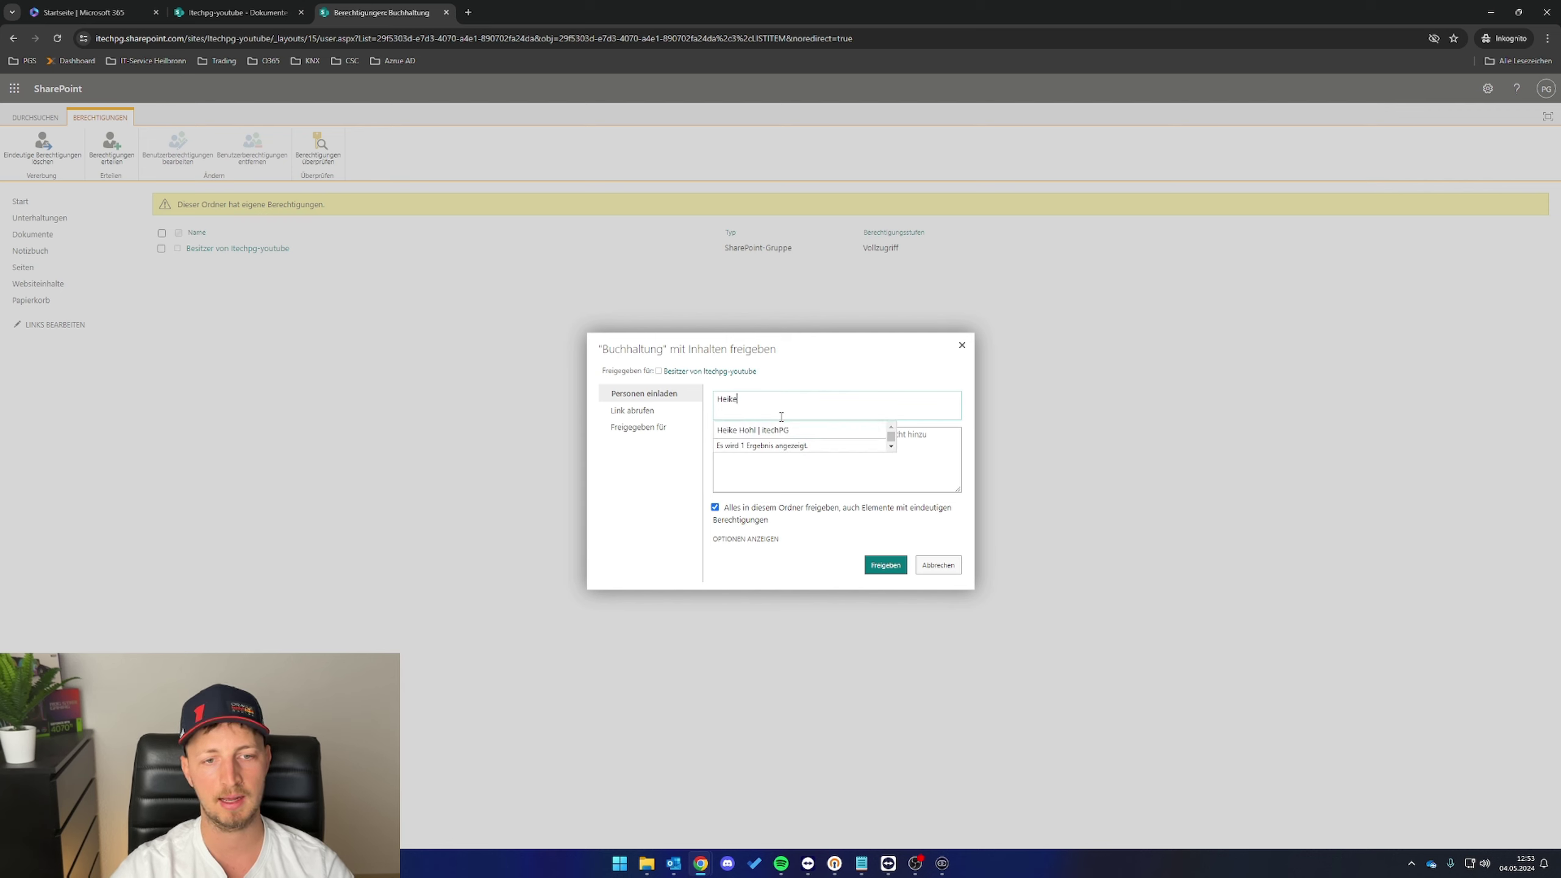
pyautogui.click(761, 428)
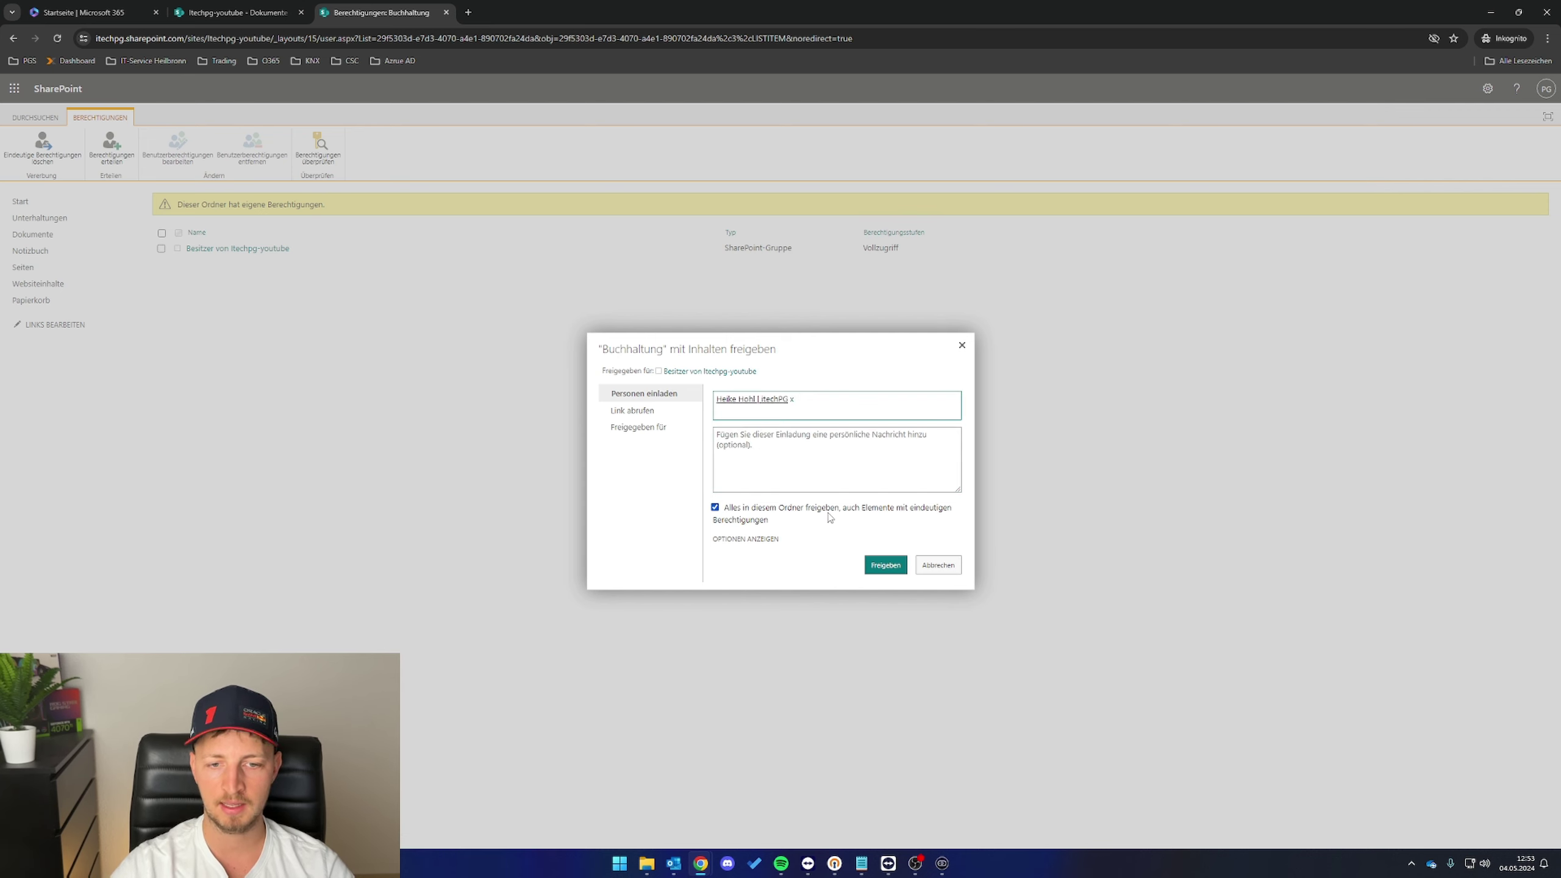
pyautogui.click(763, 541)
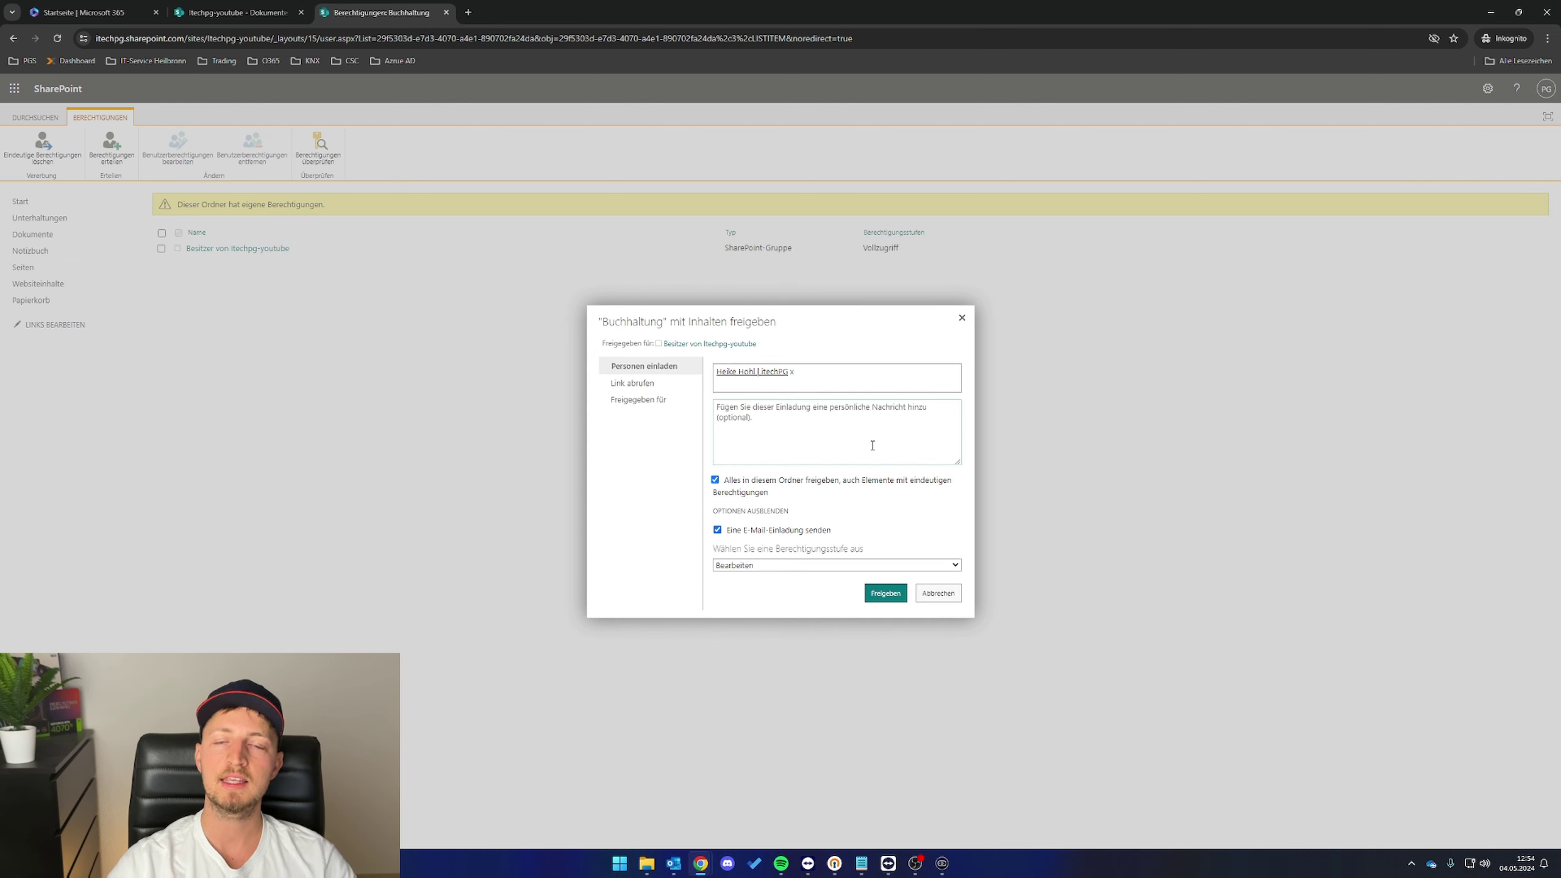
pyautogui.click(718, 530)
pyautogui.click(821, 569)
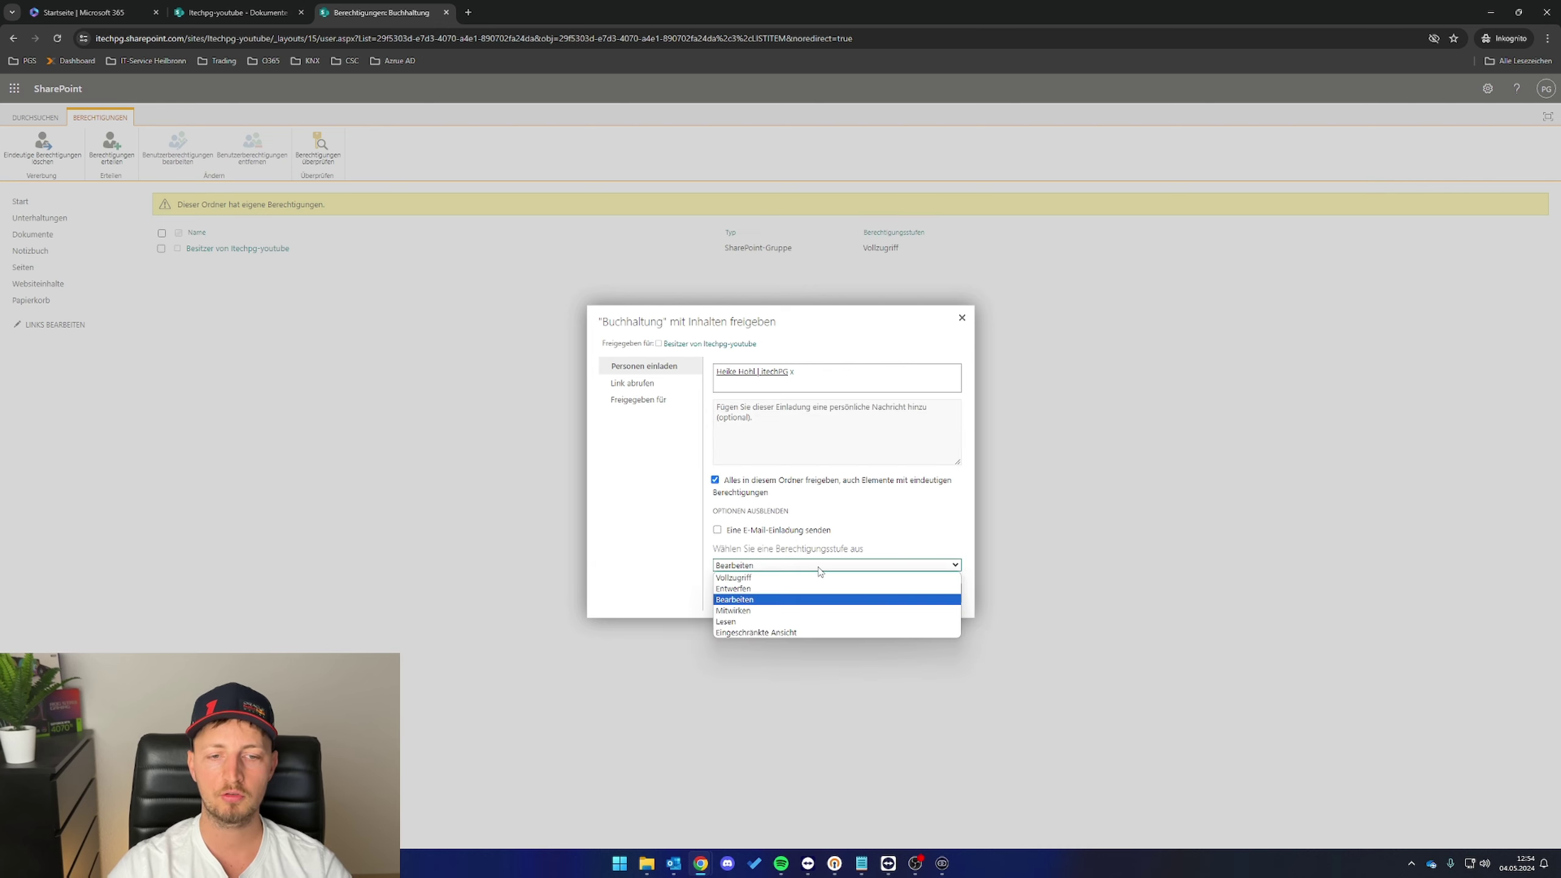
pyautogui.click(801, 602)
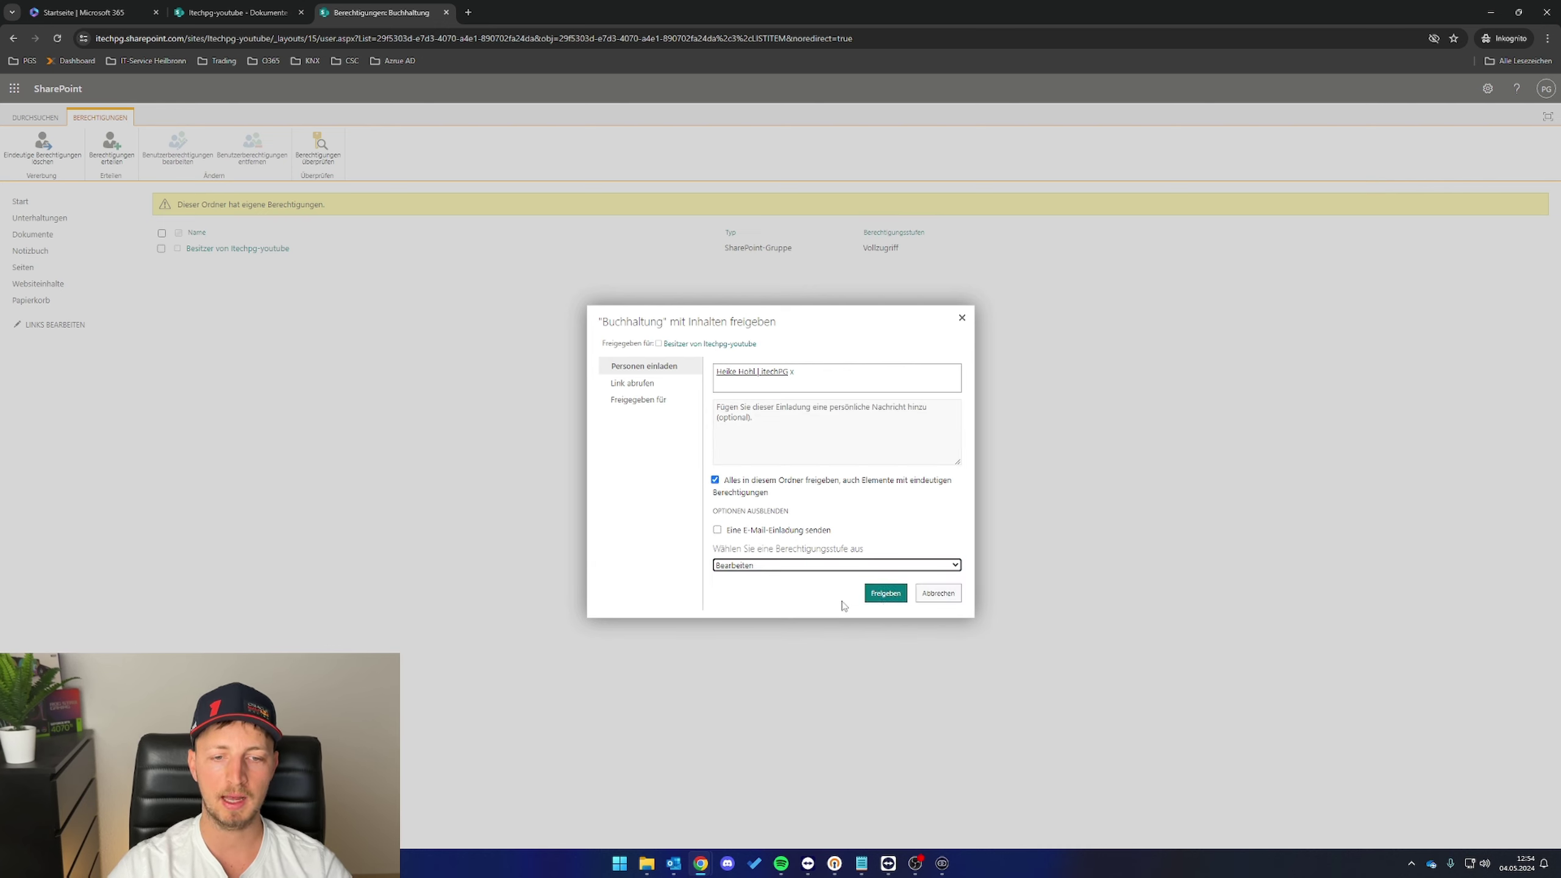
pyautogui.click(873, 598)
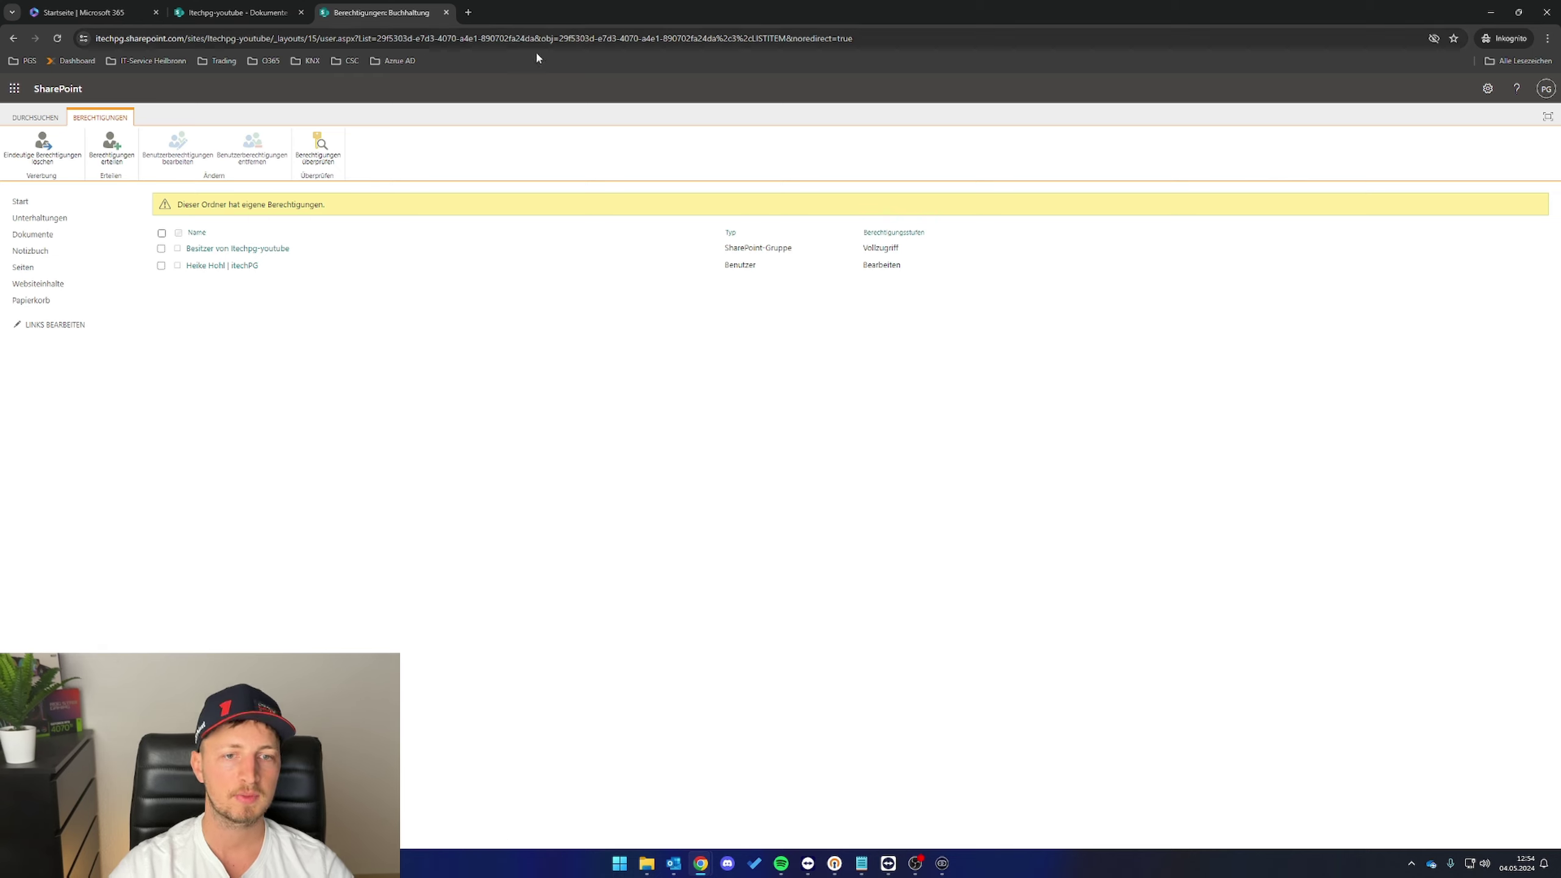
# - Close the Buchhaltung permission views and open Geschäftsführung's advanced permission settings
pyautogui.click(447, 12)
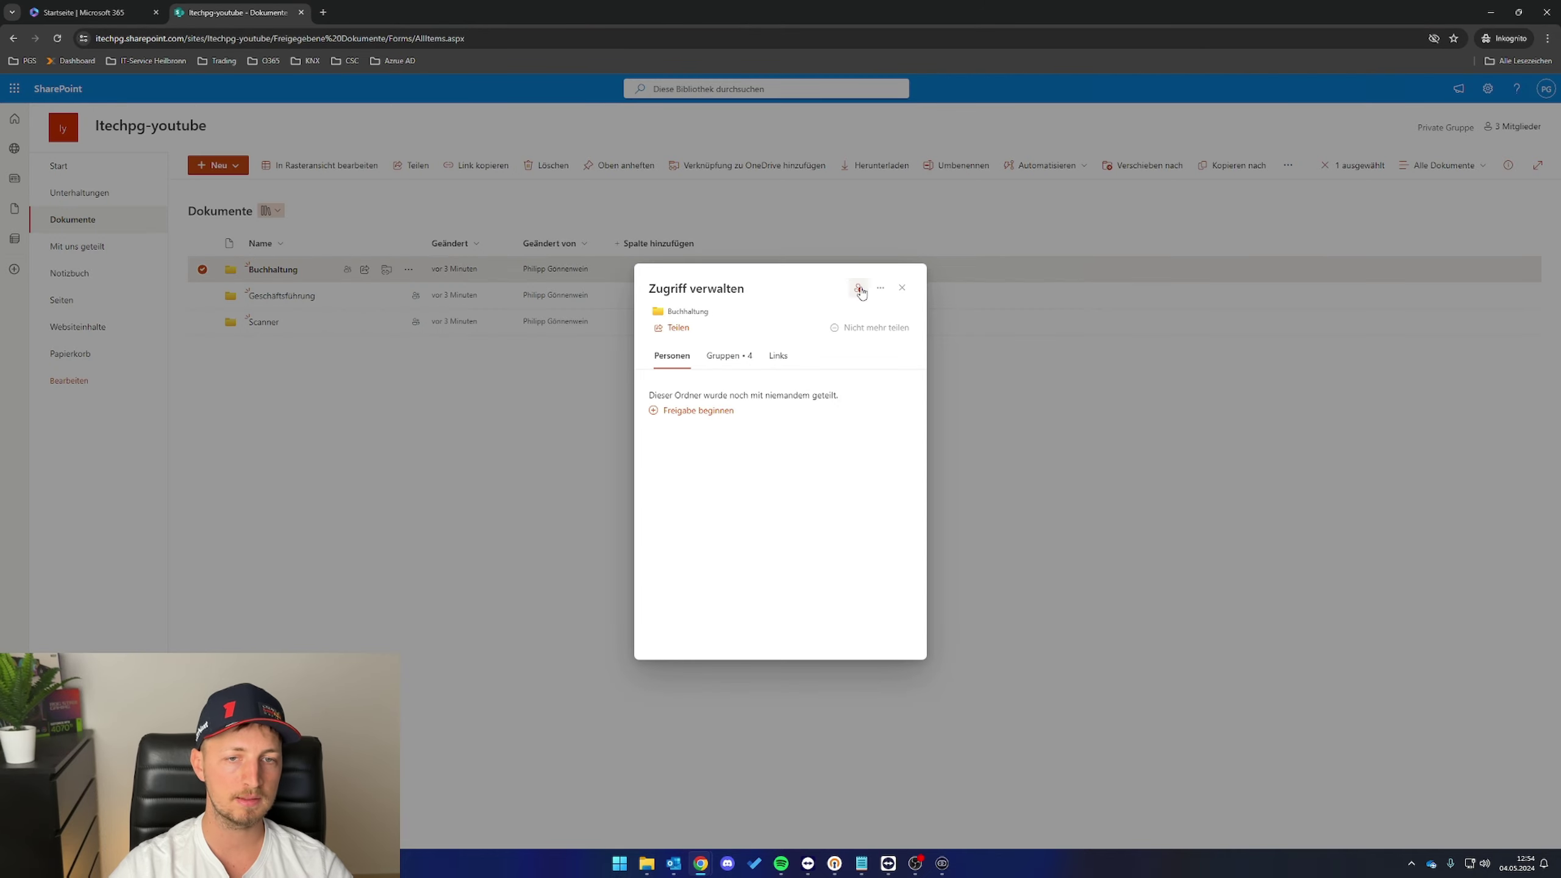
pyautogui.click(904, 288)
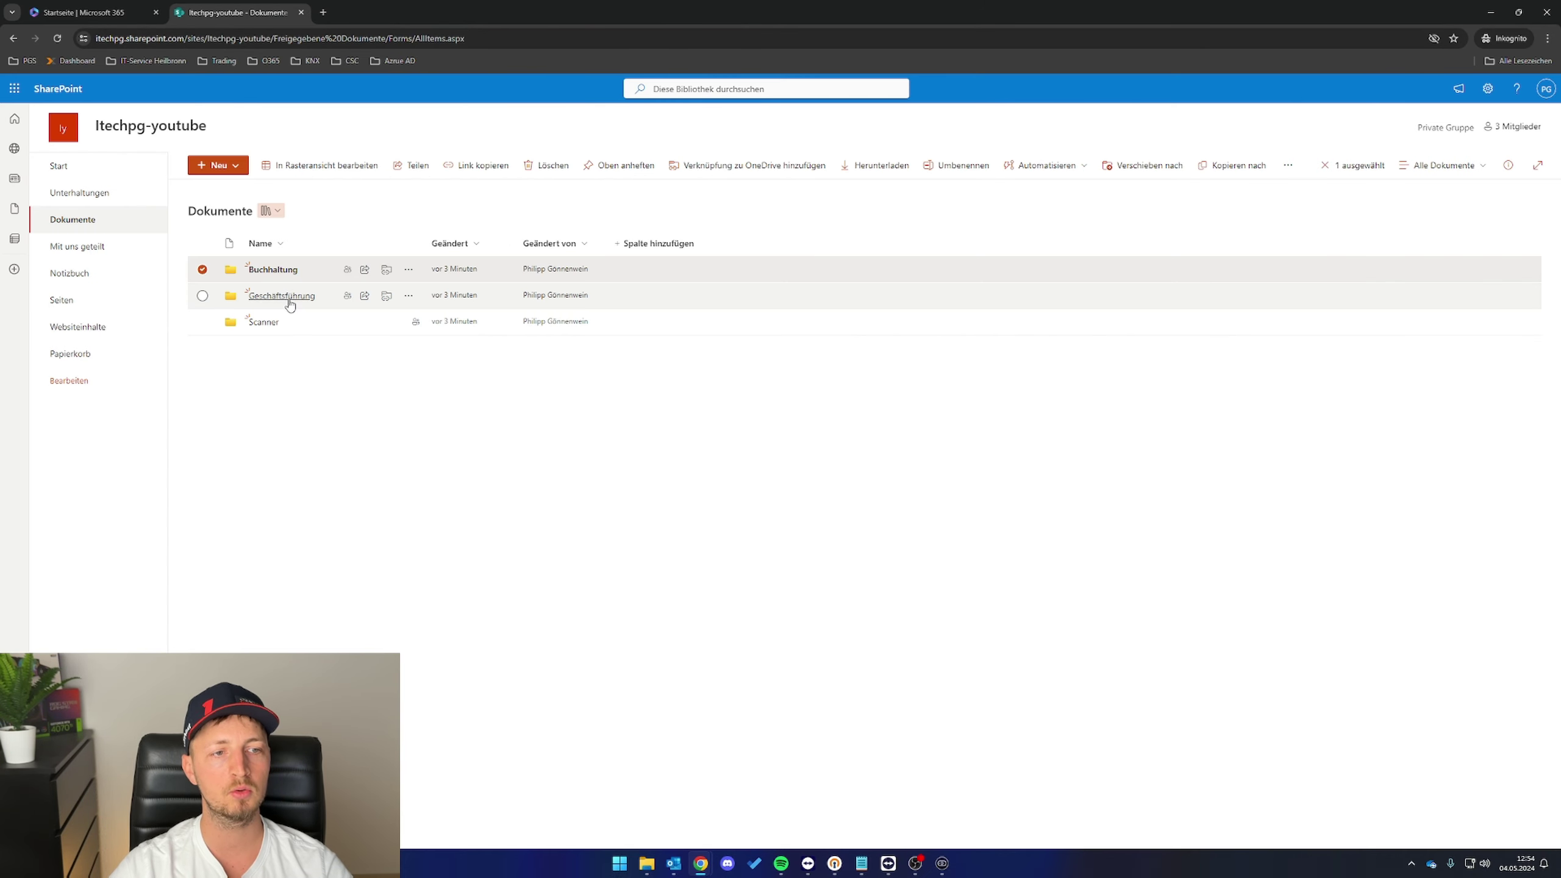
pyautogui.click(408, 297)
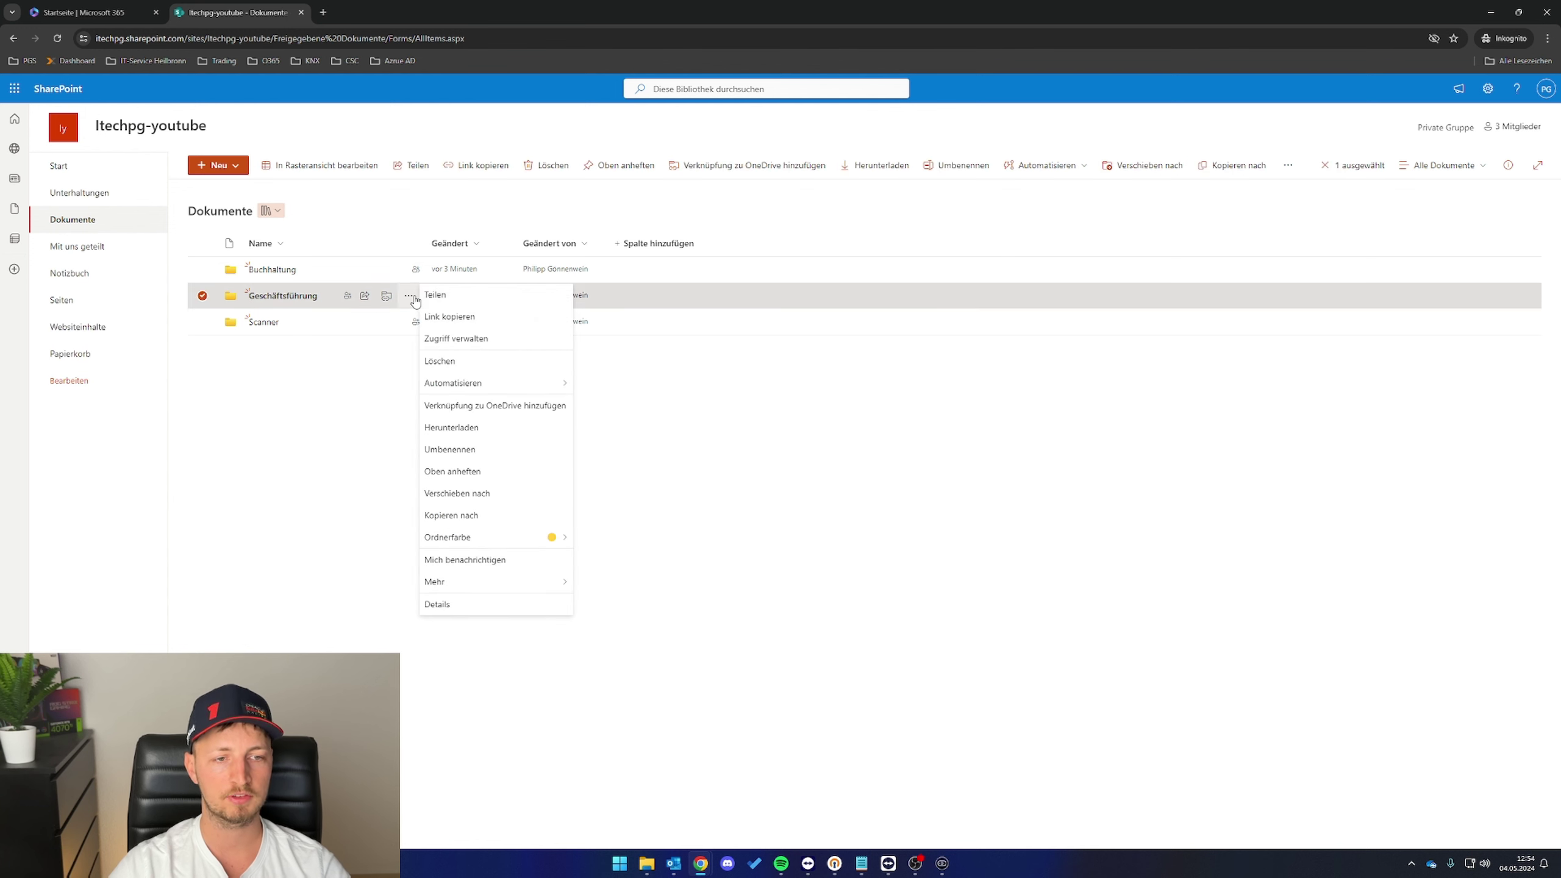
pyautogui.click(511, 340)
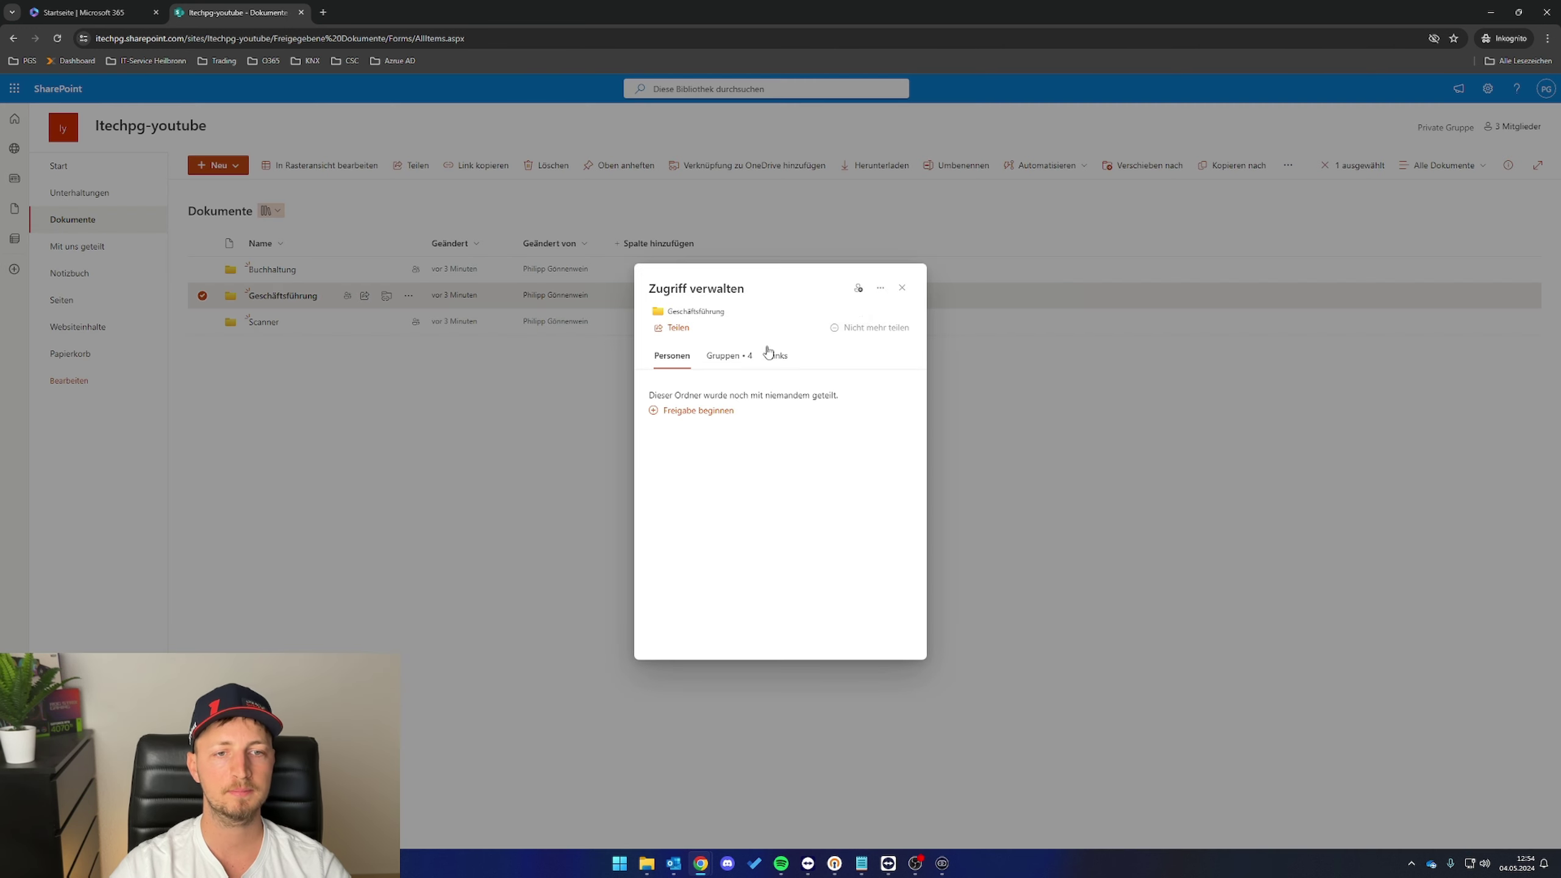
pyautogui.click(881, 293)
pyautogui.click(842, 307)
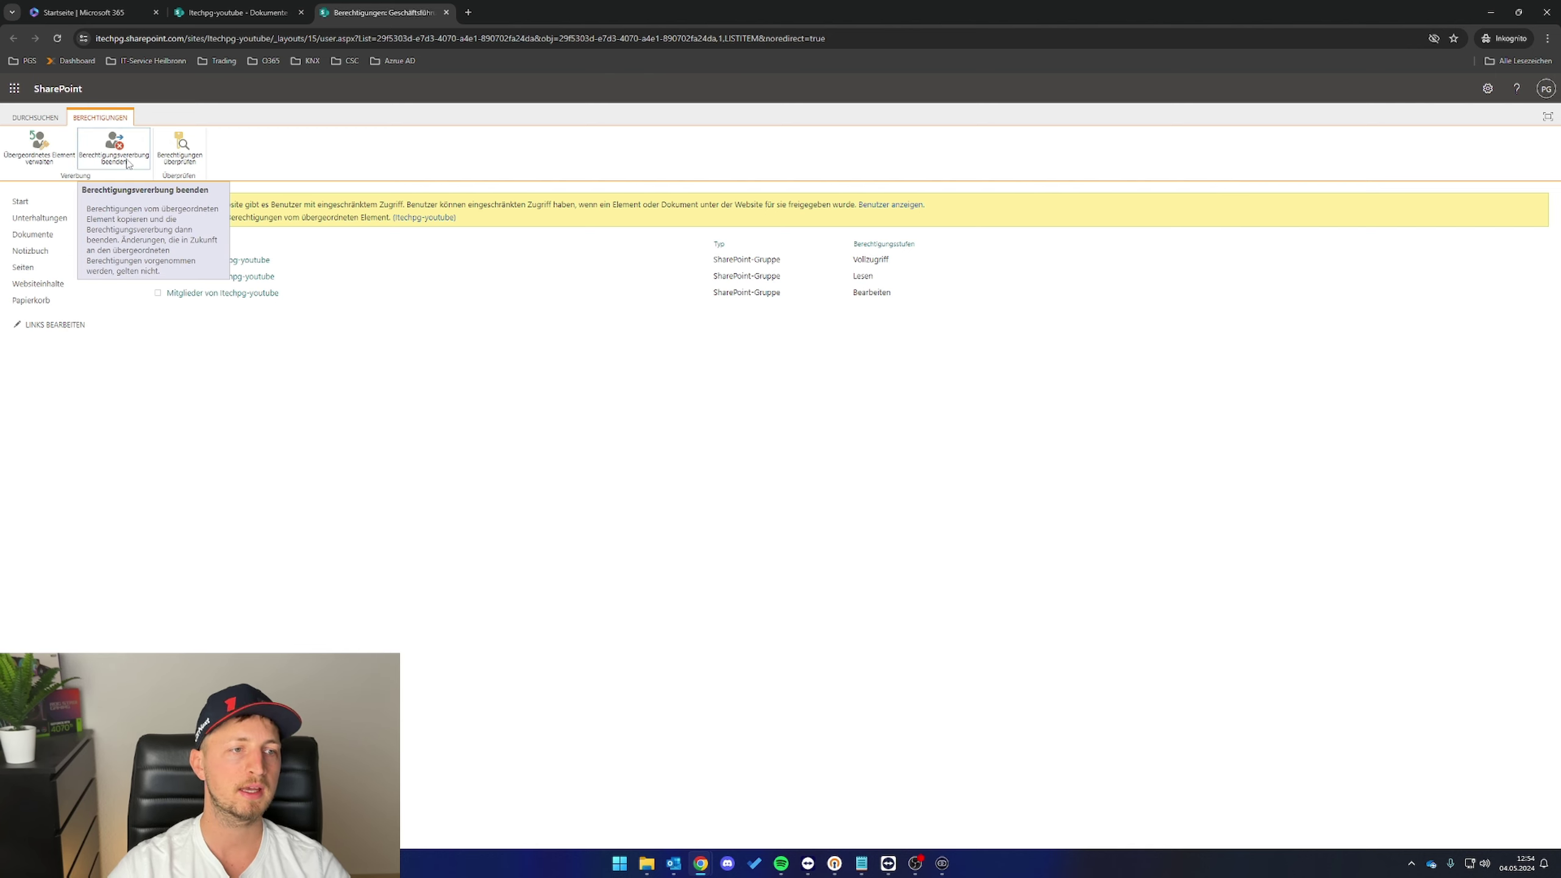
# - Stop Geschäftsführung inheriting site permissions and remove the site members group
pyautogui.click(128, 161)
pyautogui.click(810, 126)
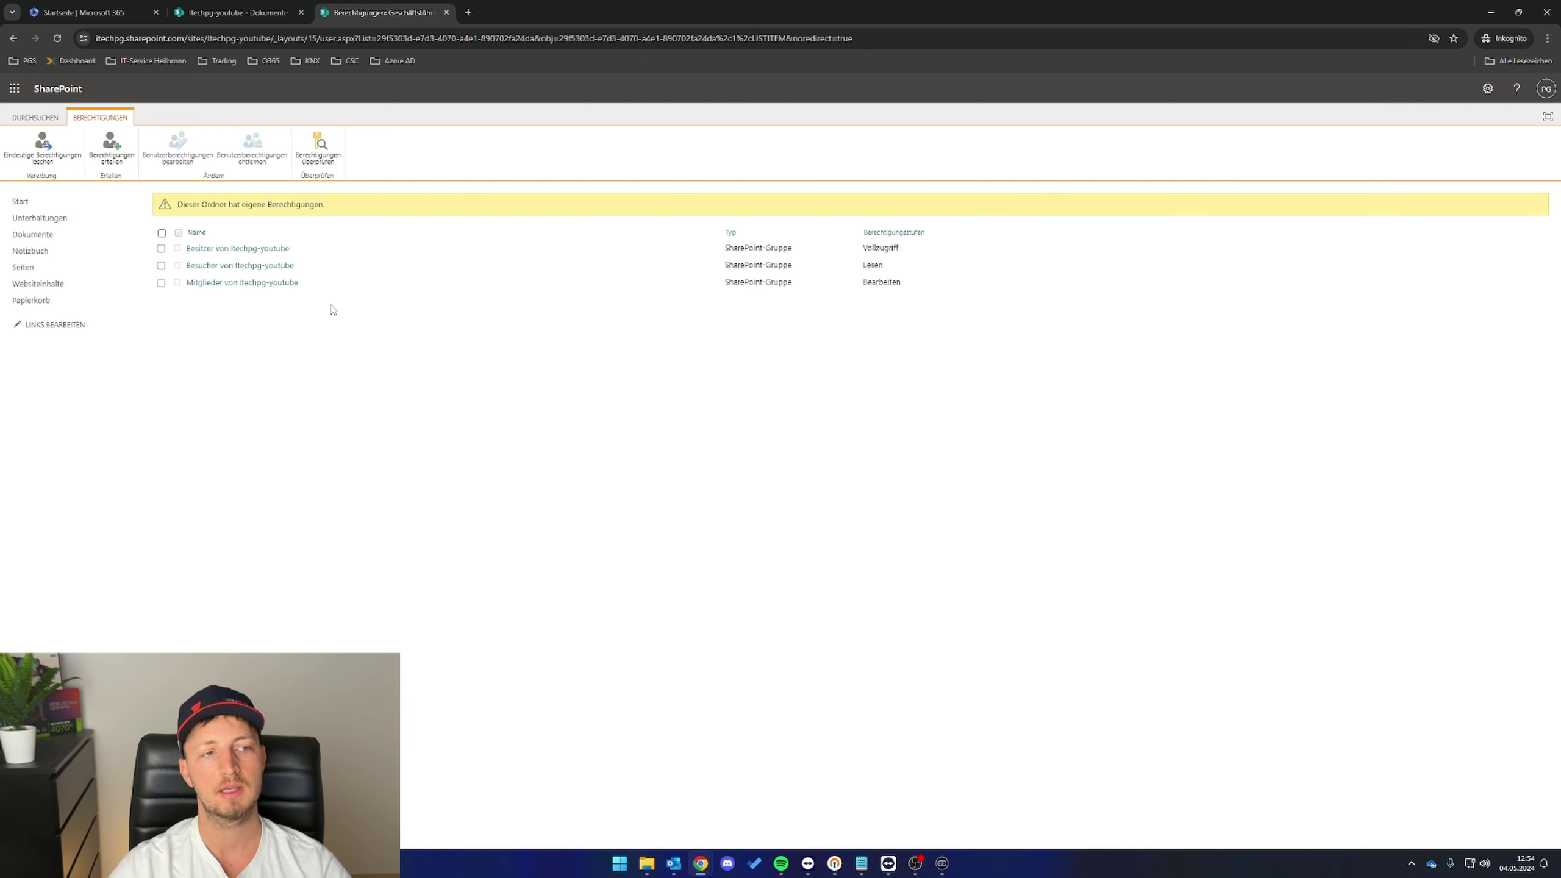
pyautogui.click(161, 283)
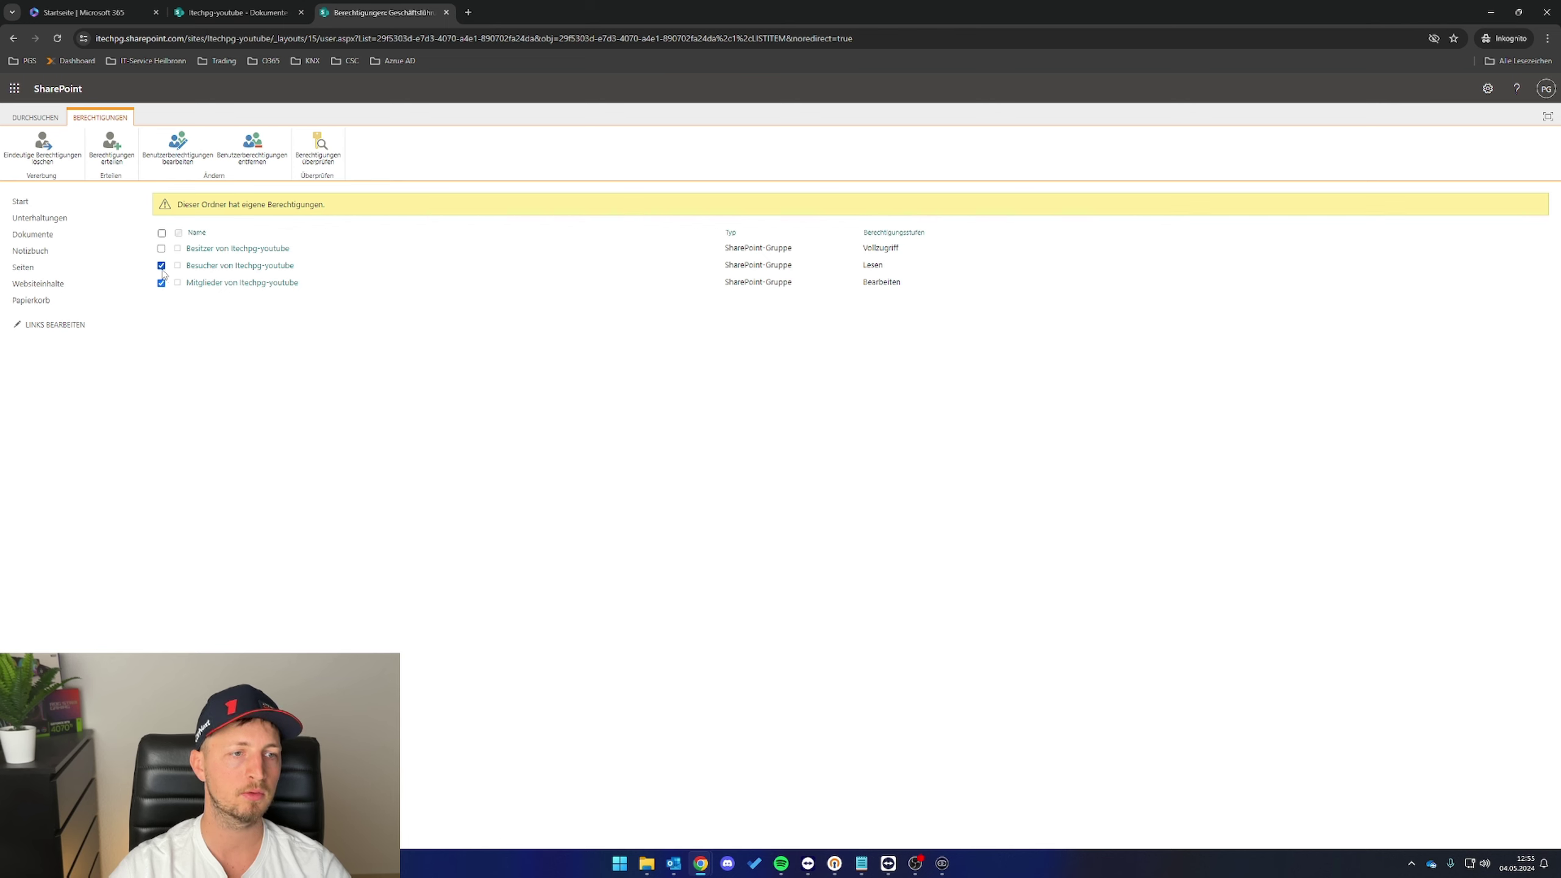
pyautogui.click(252, 147)
pyautogui.click(806, 127)
# - Grant a user Bearbeiten access to Geschäftsführung without e-mail, then return to Microsoft 365 home
pyautogui.click(111, 148)
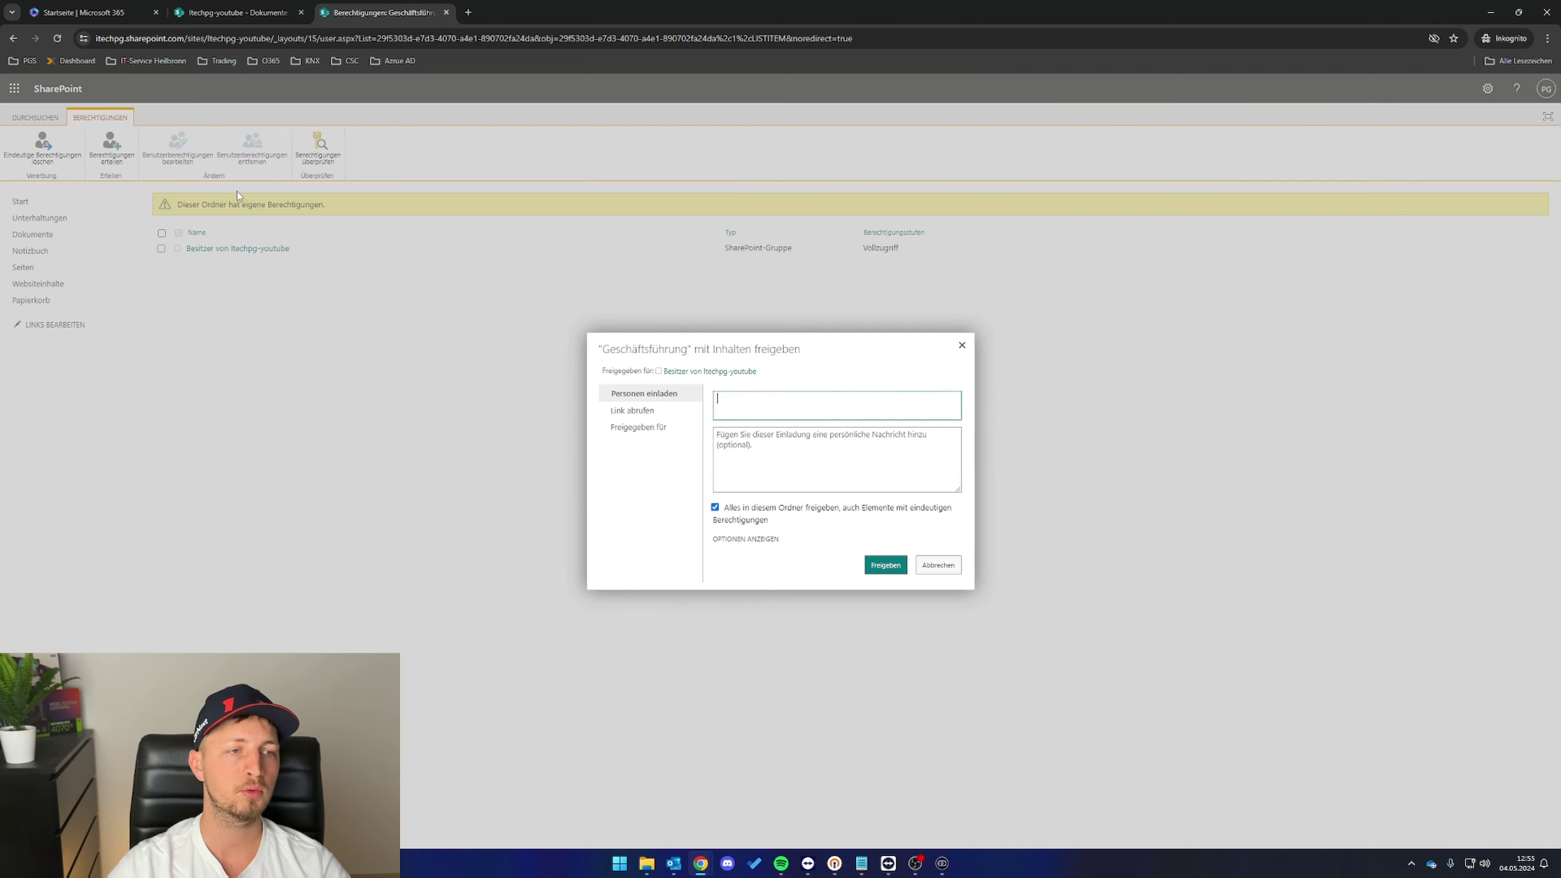
pyautogui.write('Peter')
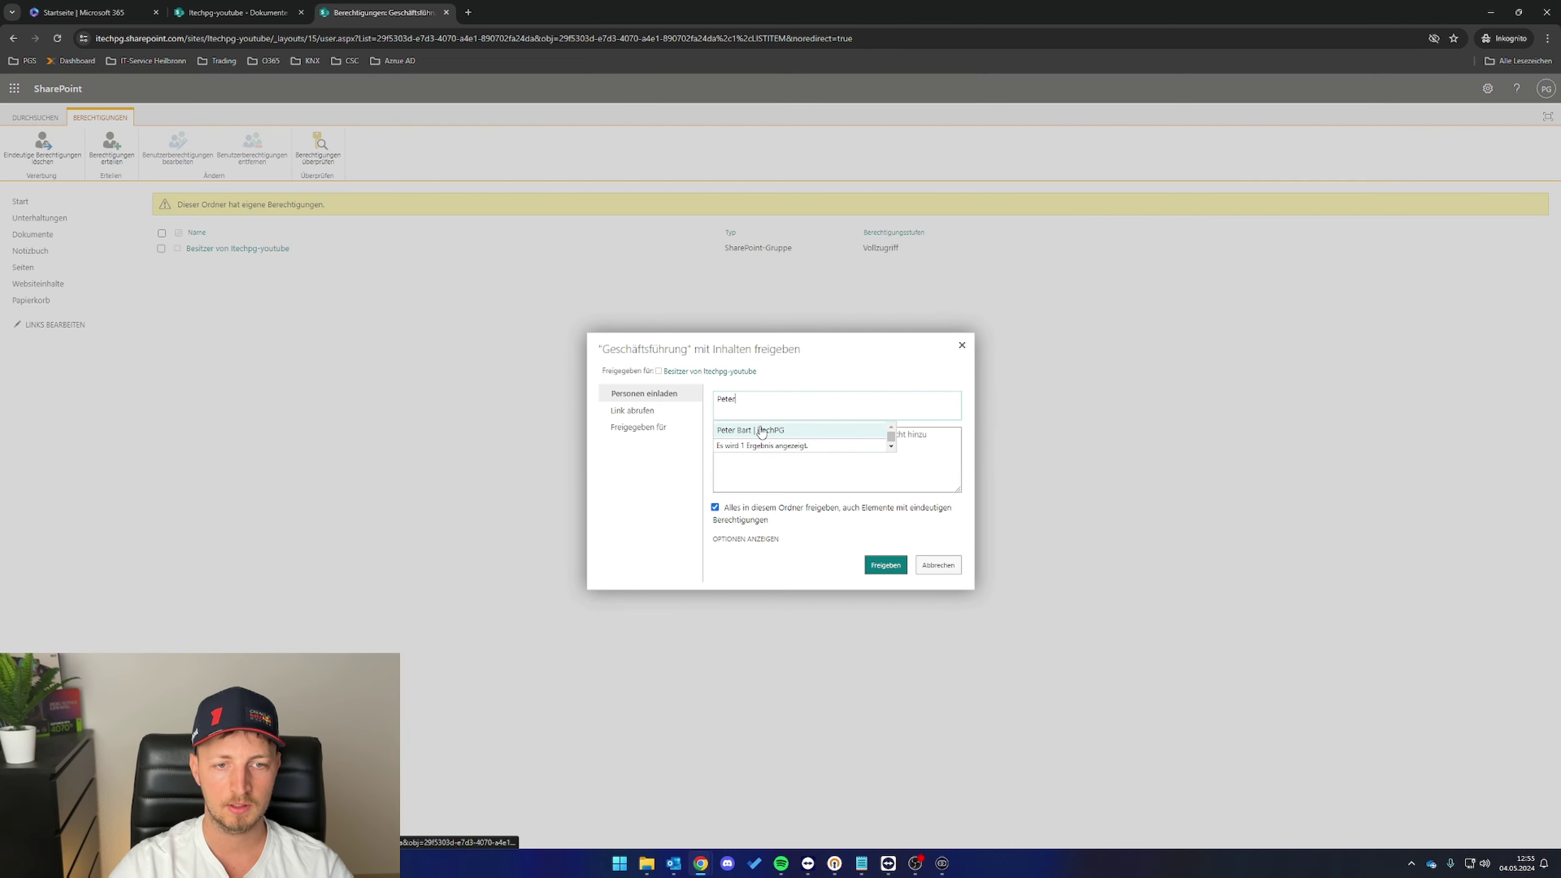
pyautogui.click(888, 432)
pyautogui.click(749, 540)
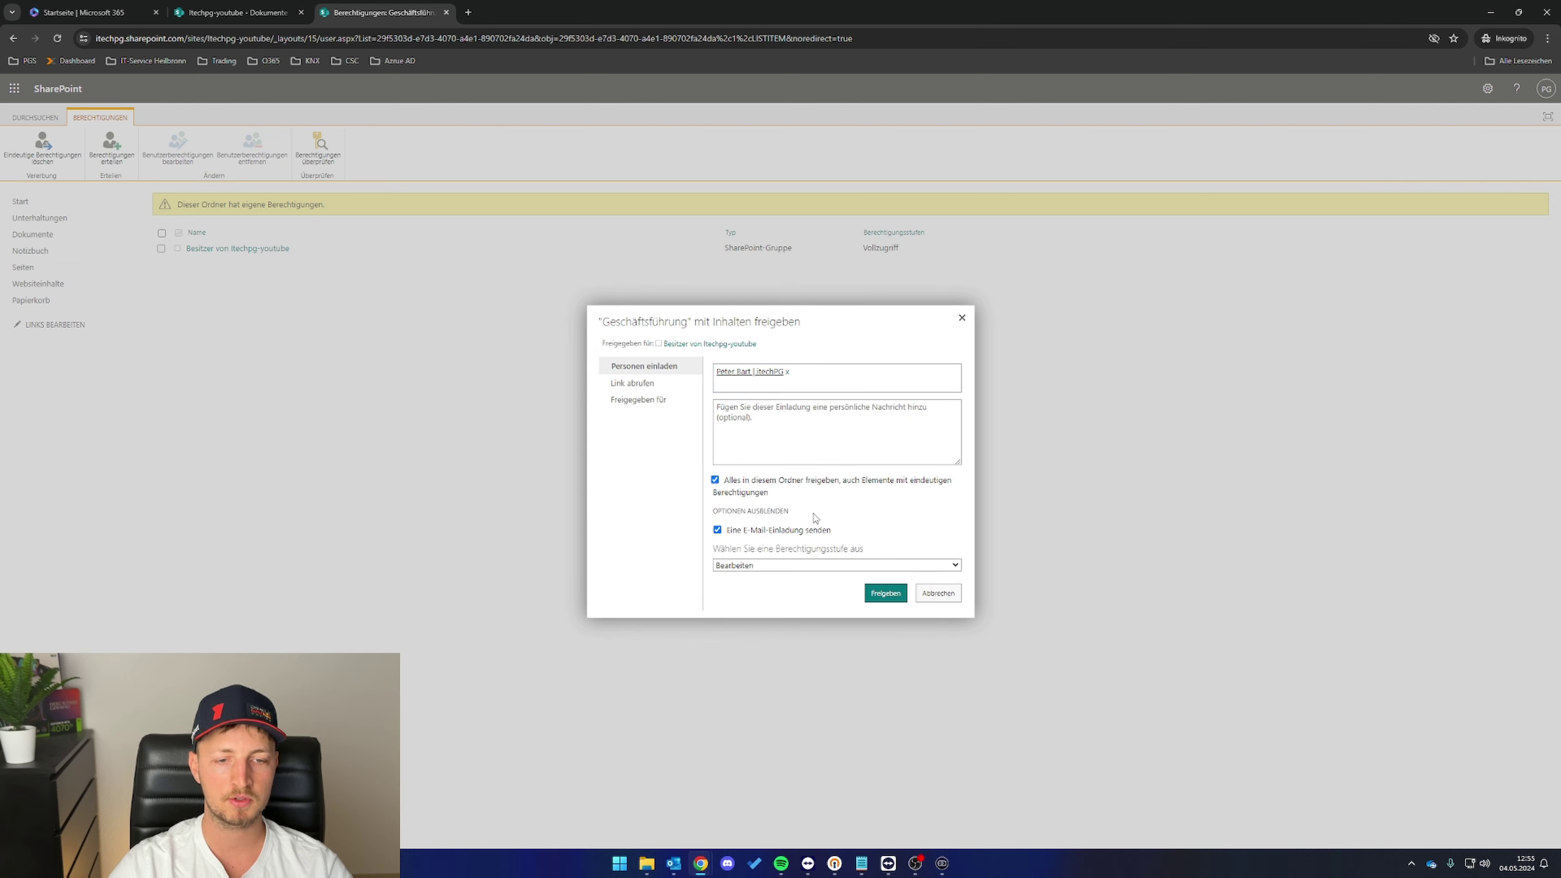
pyautogui.click(717, 531)
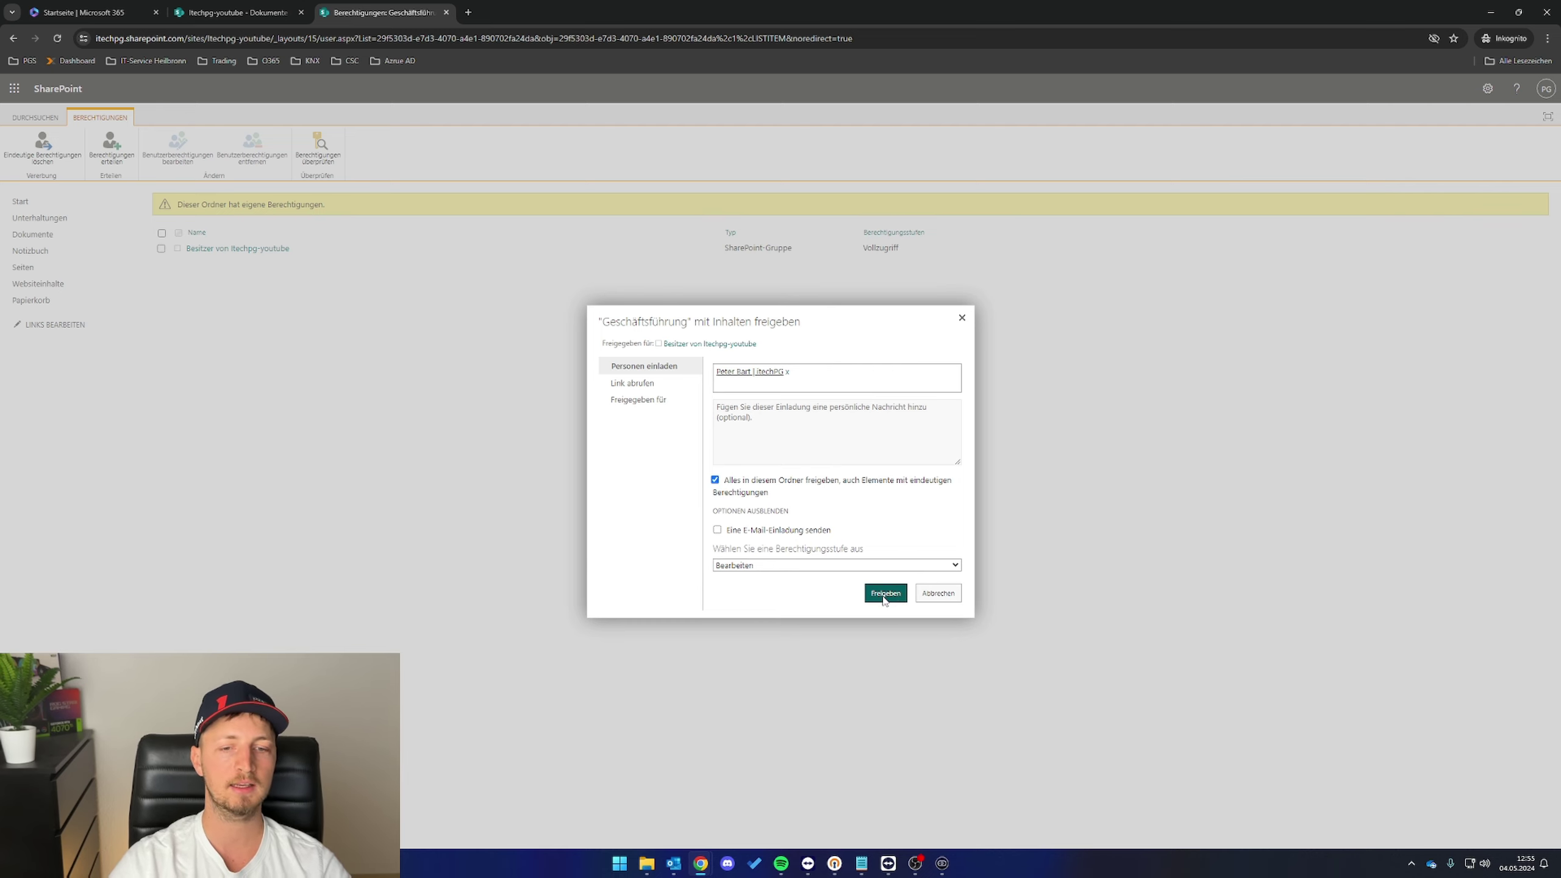
pyautogui.click(884, 594)
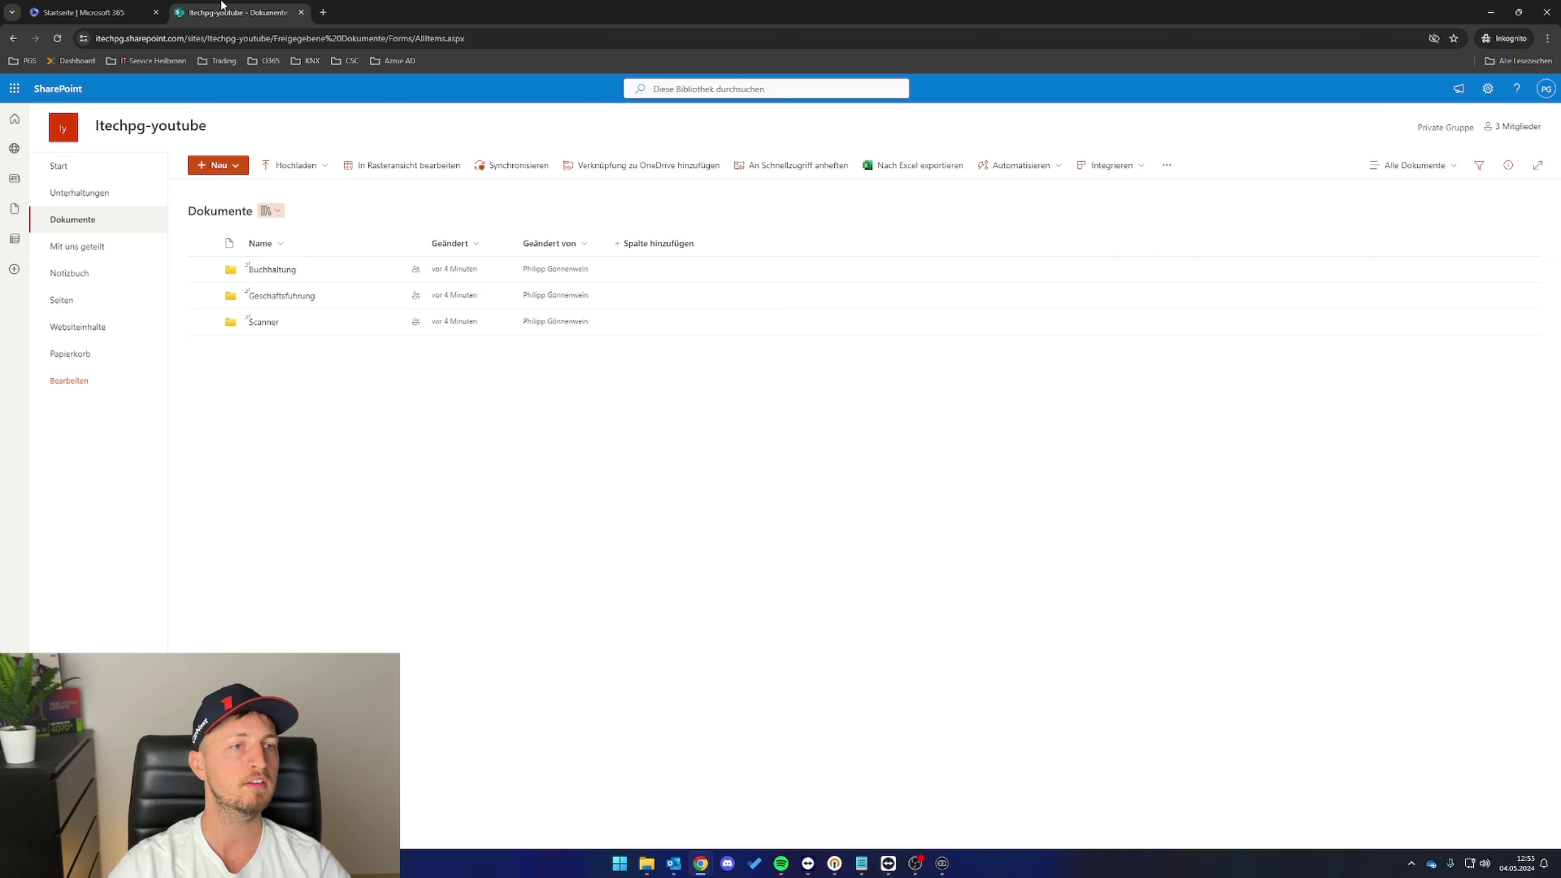
pyautogui.click(76, 15)
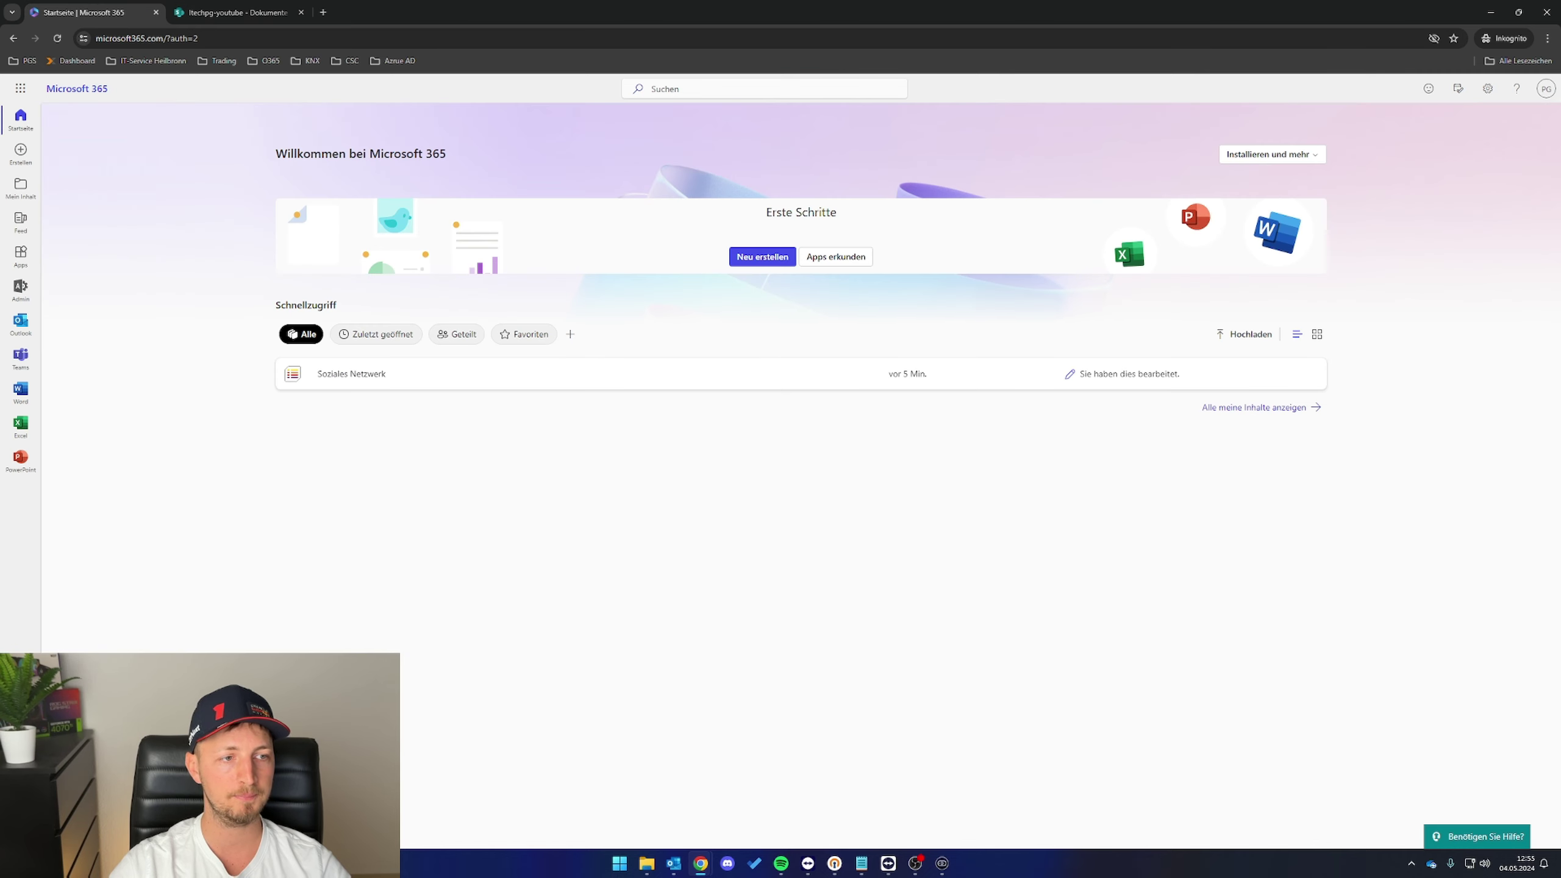
# - Go from the Microsoft 365 admin center to All groups in Microsoft Entra
pyautogui.click(20, 288)
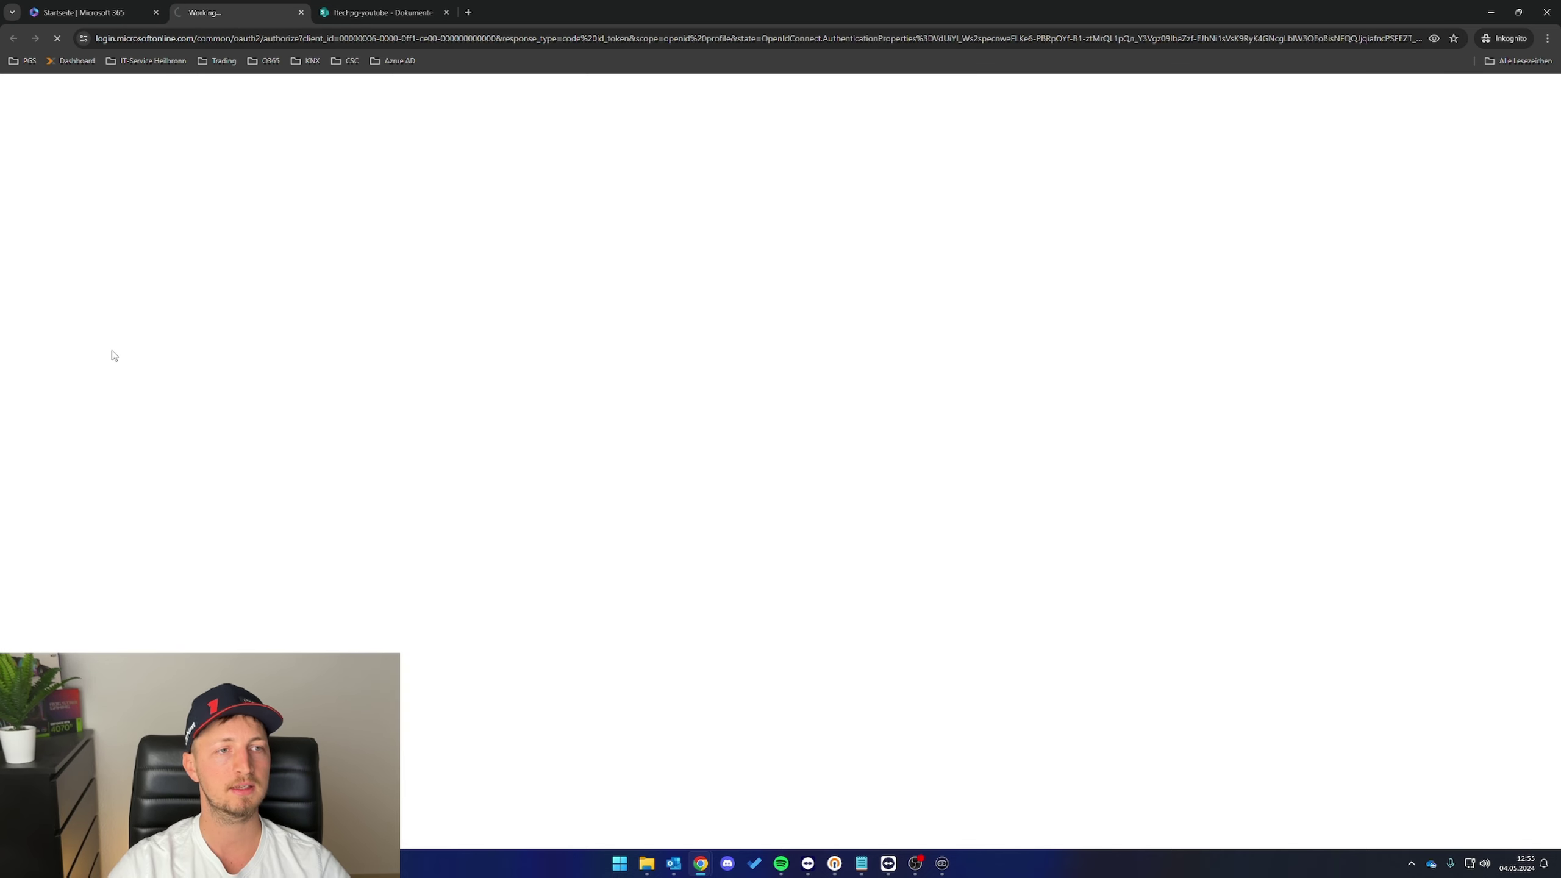
pyautogui.click(42, 297)
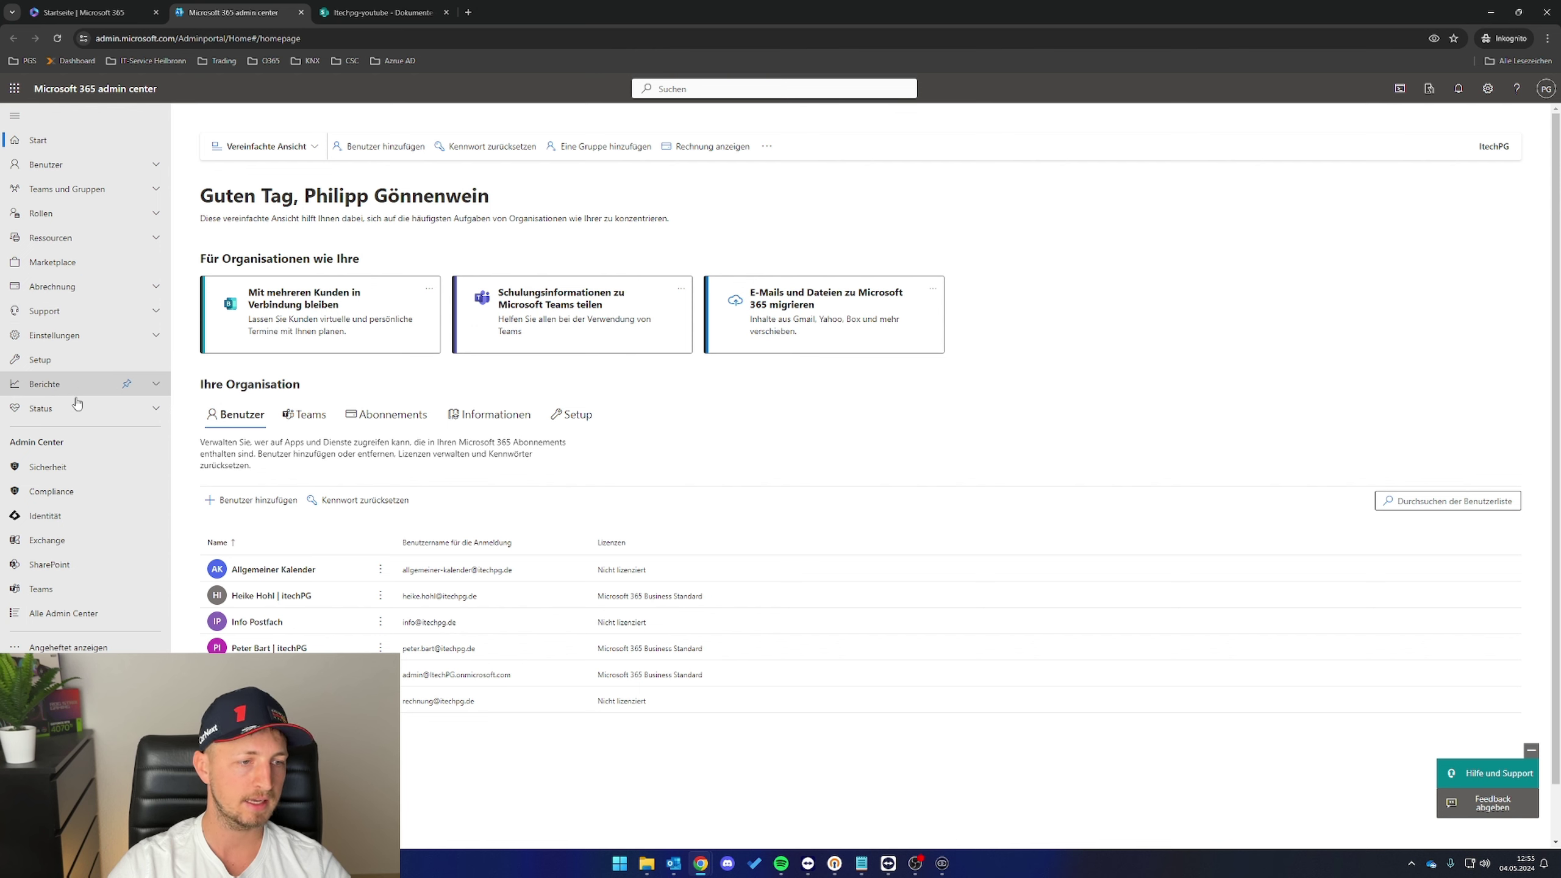
pyautogui.click(67, 616)
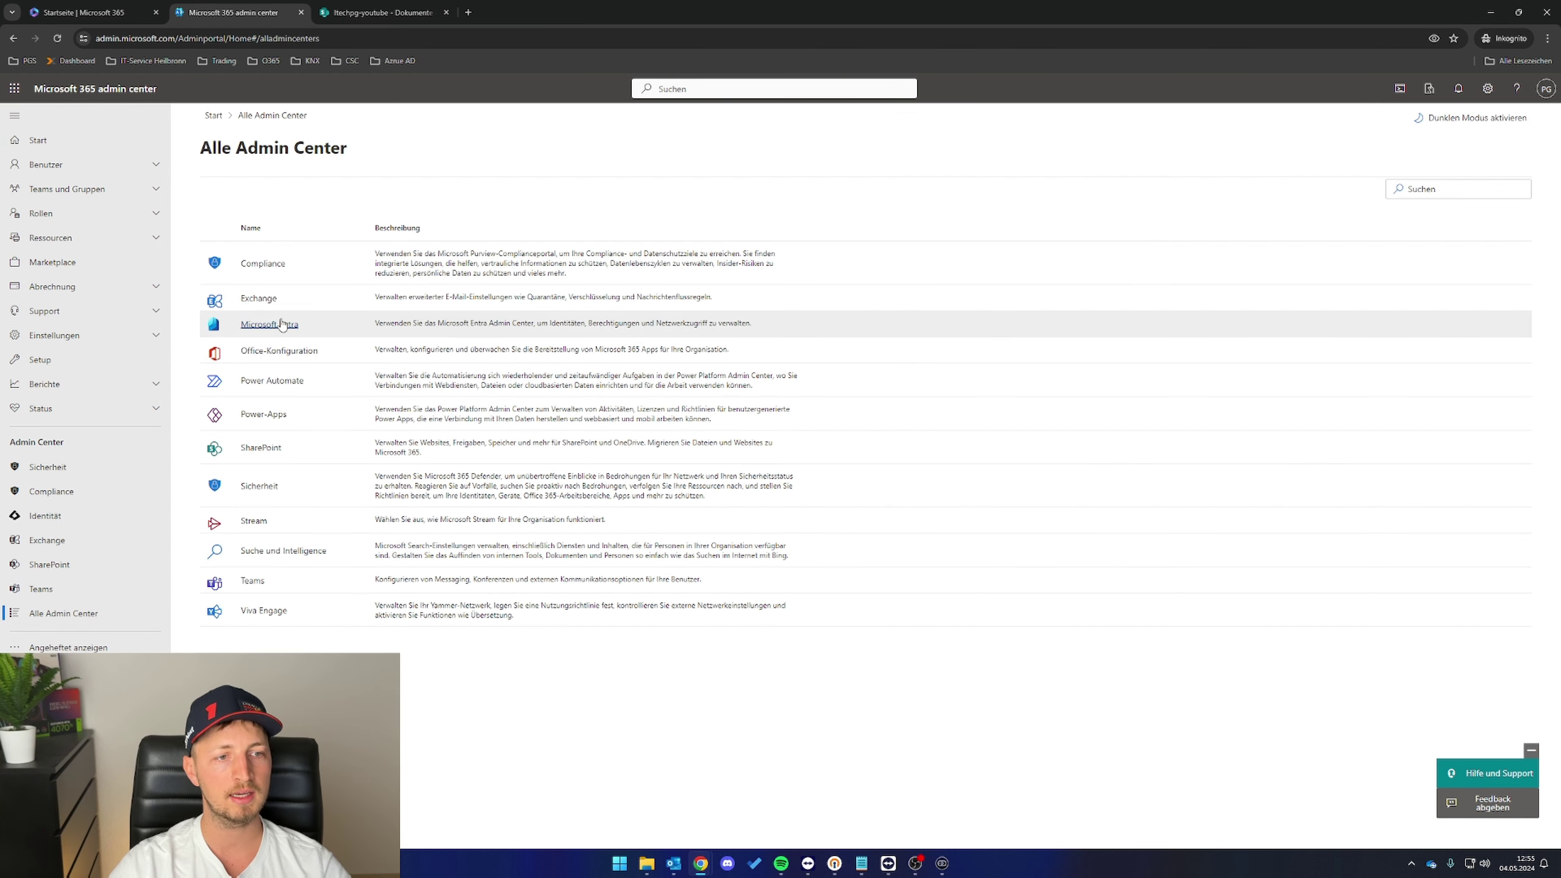
pyautogui.click(269, 326)
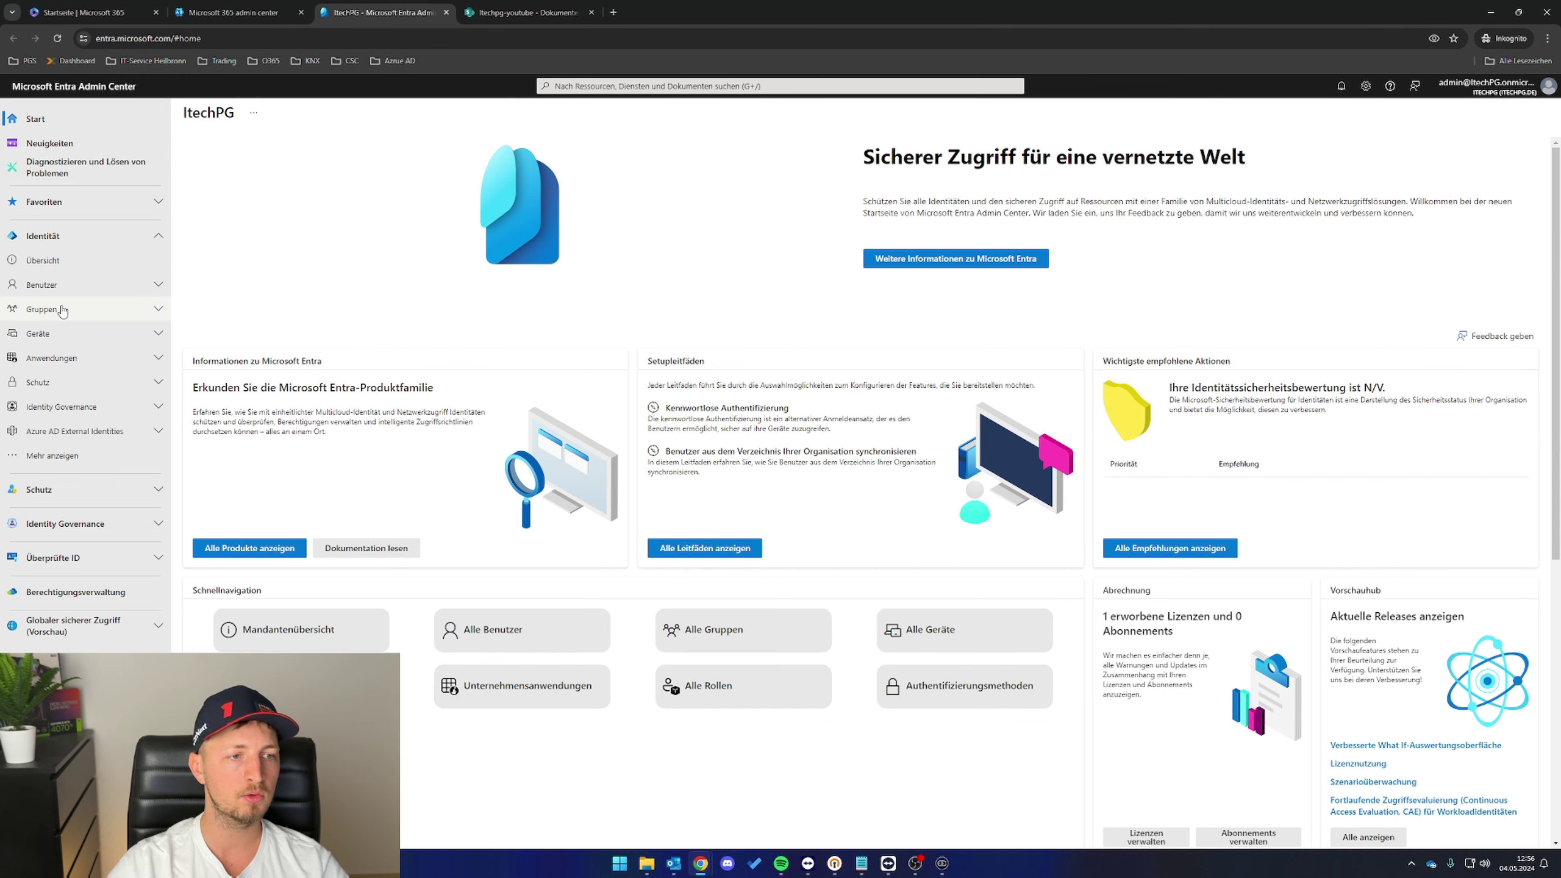
pyautogui.click(59, 309)
pyautogui.click(51, 342)
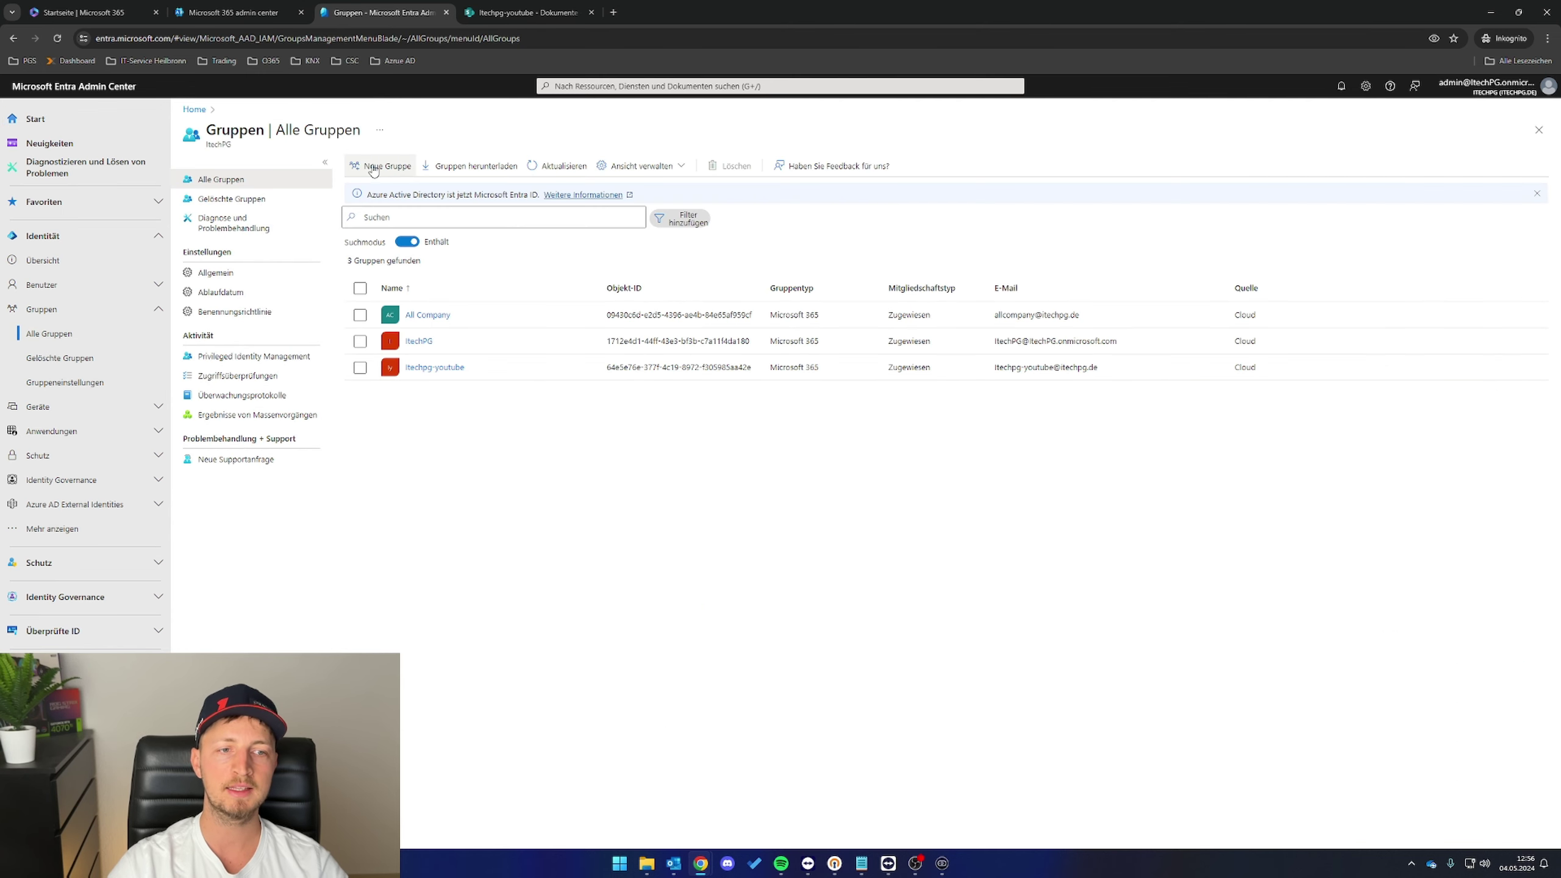
# - Create the SPO-GF security group with a description
pyautogui.click(372, 164)
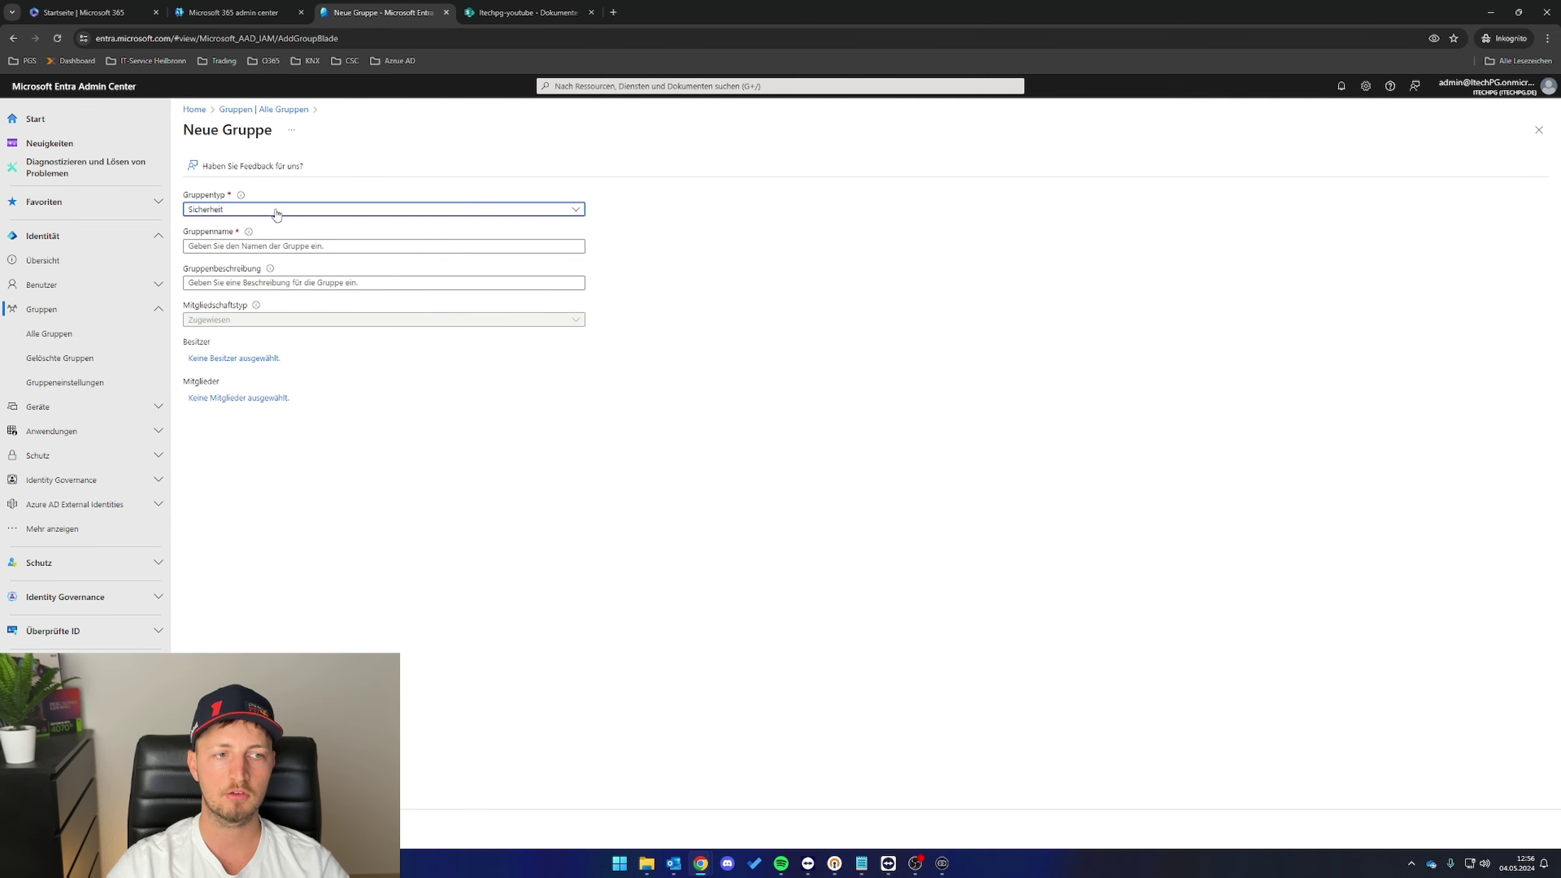
pyautogui.click(274, 243)
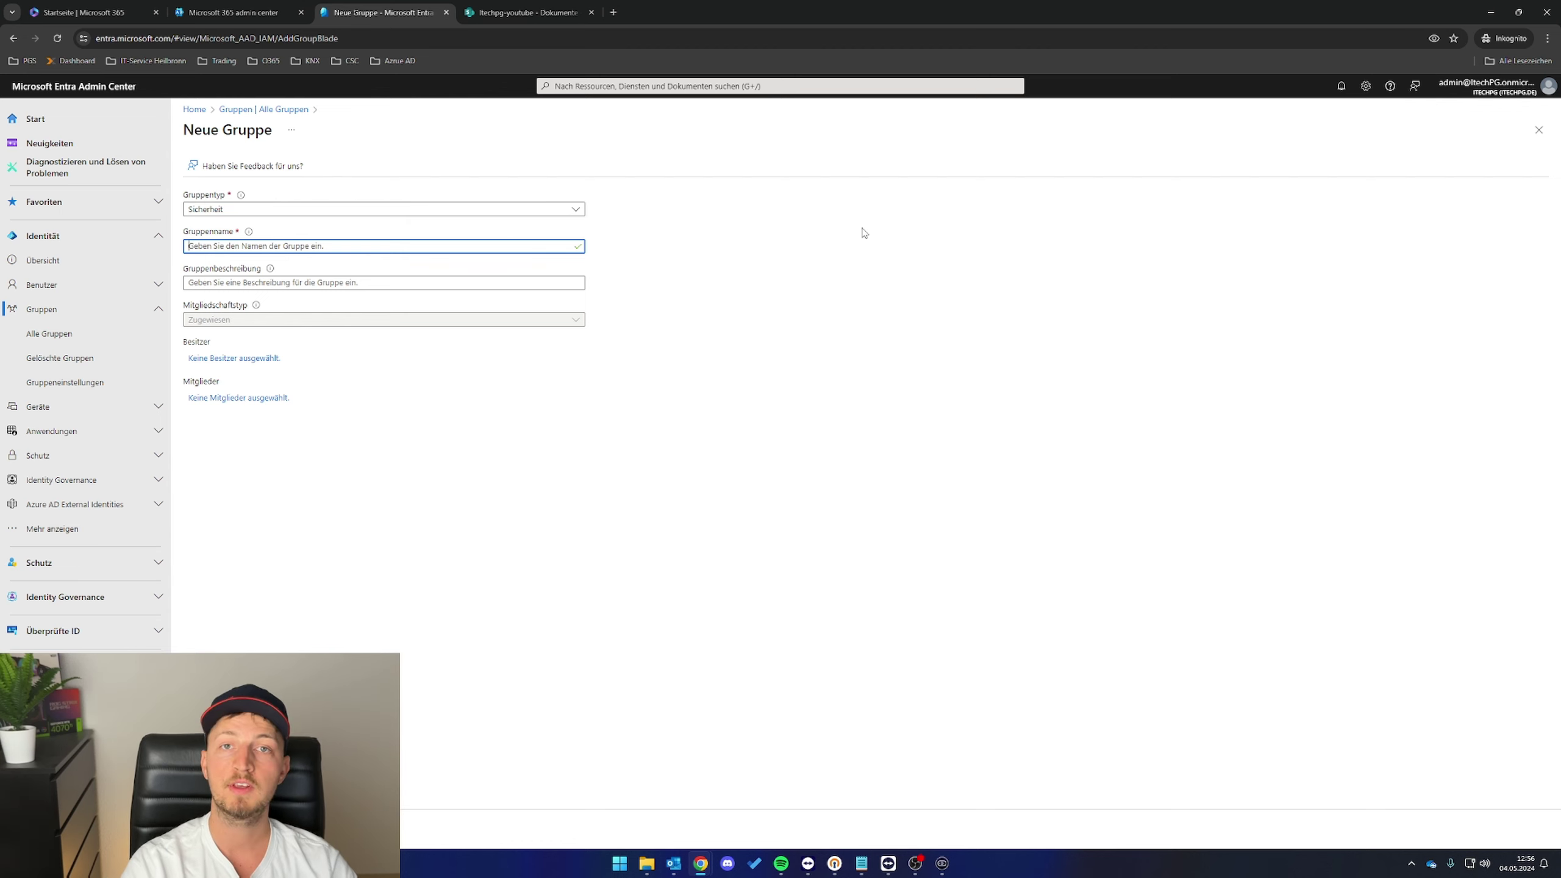
pyautogui.write('SPO-GF')
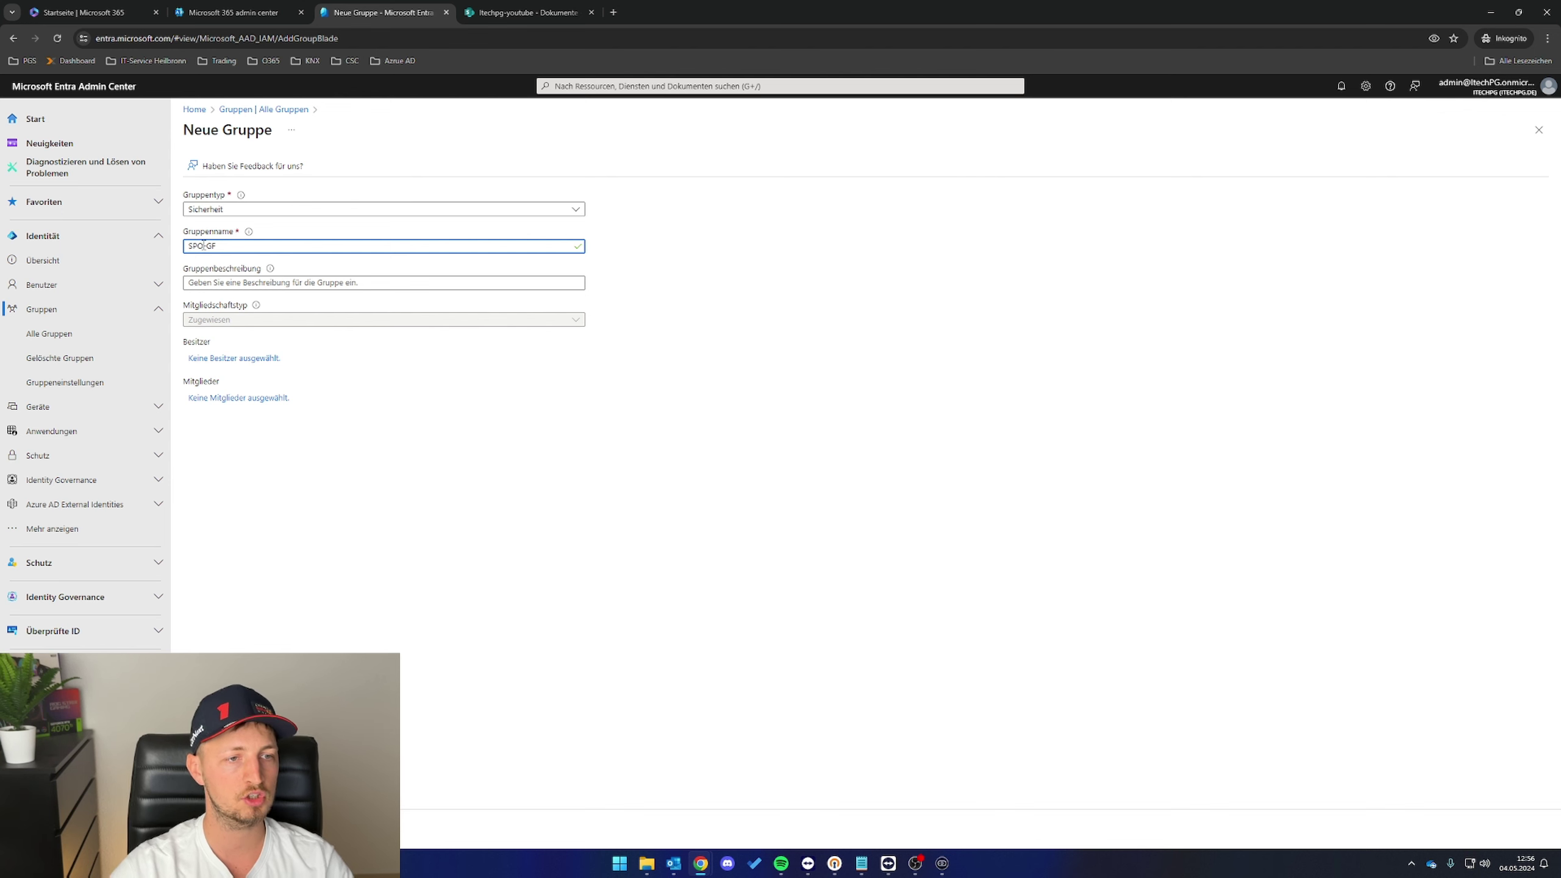
pyautogui.click(247, 280)
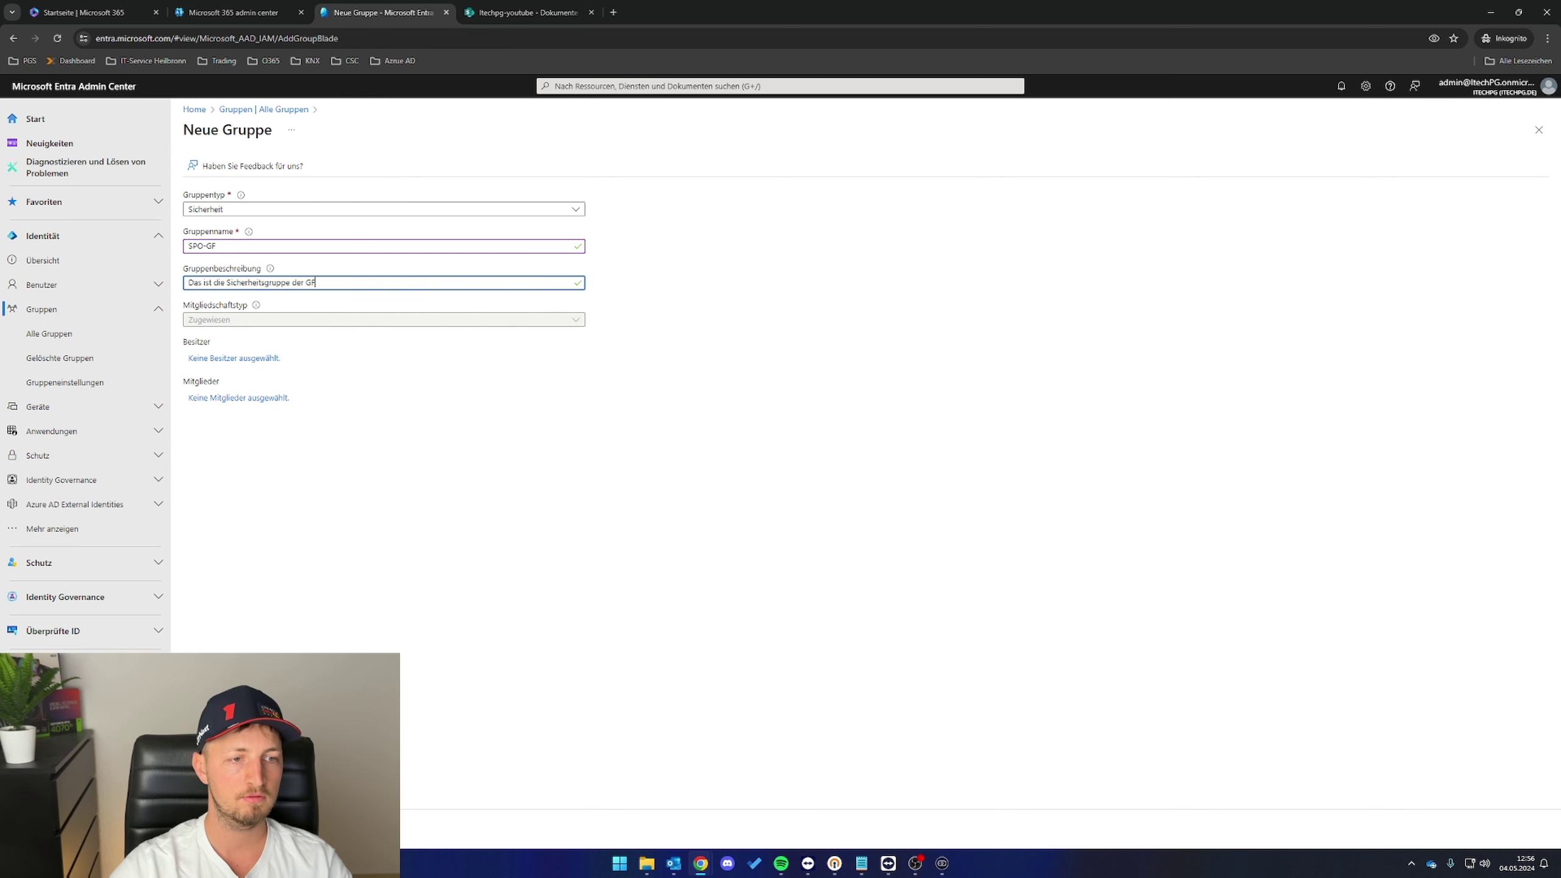
pyautogui.click(207, 830)
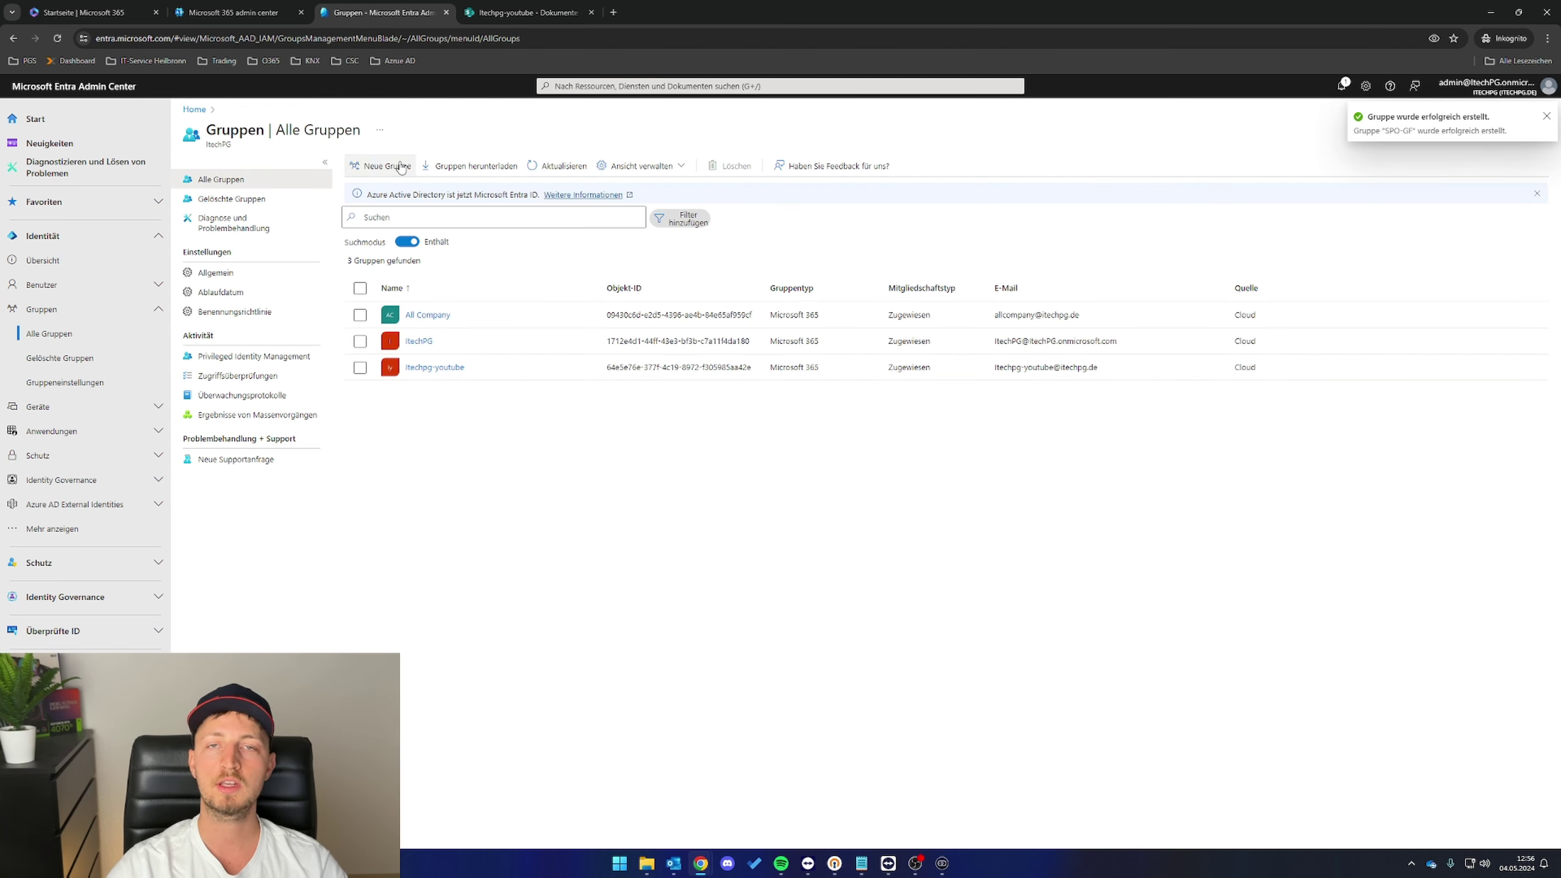
# - Create the SPO-BU security group with a description and refresh the groups list
pyautogui.click(401, 167)
pyautogui.click(279, 247)
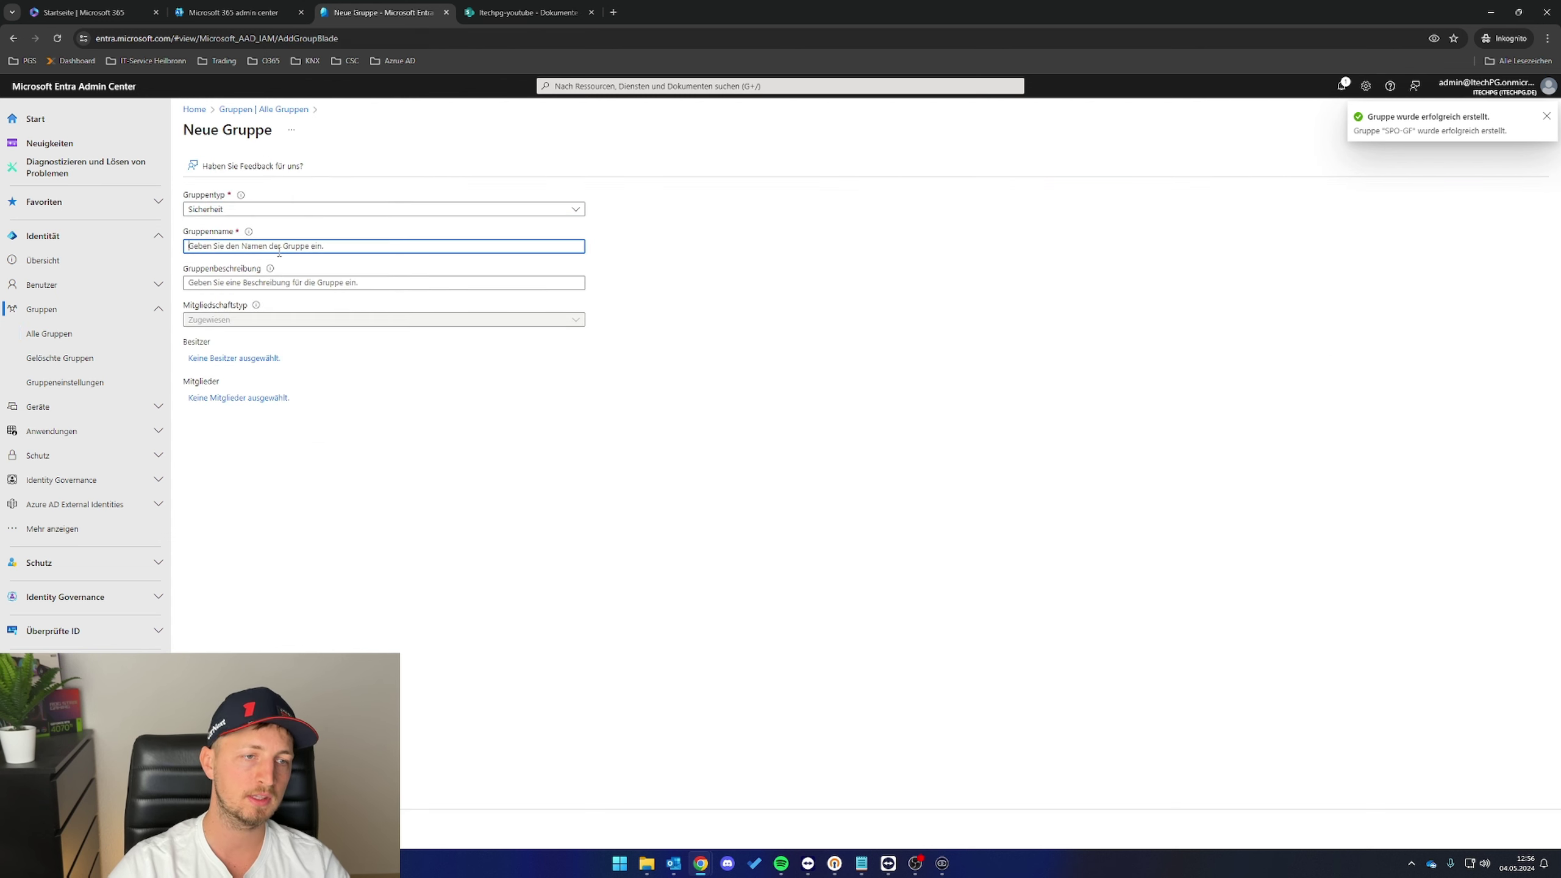
pyautogui.write('SPO-BU')
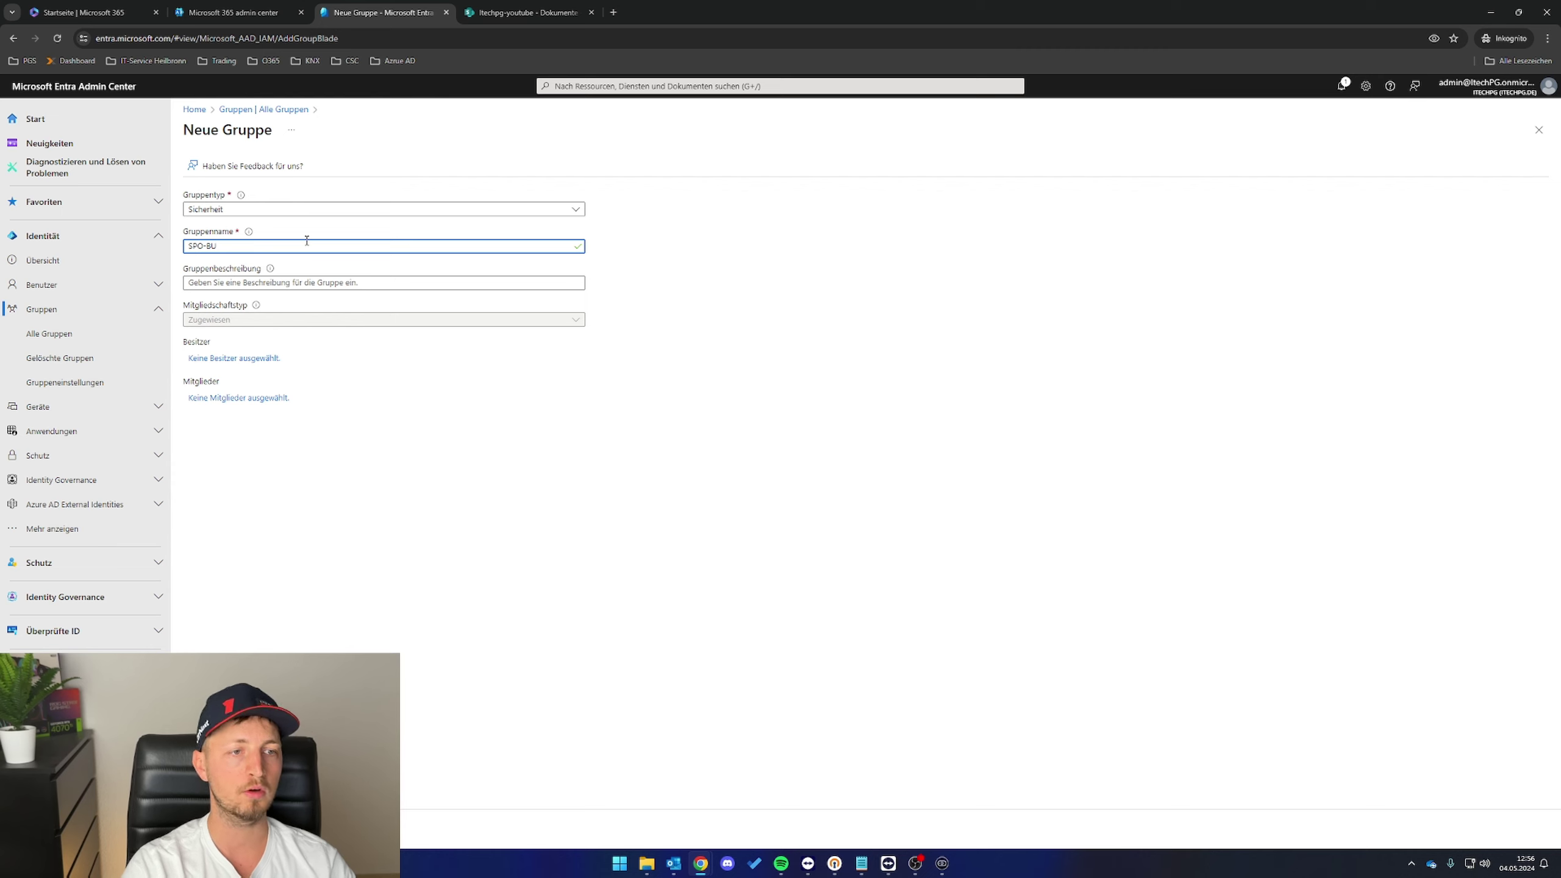
pyautogui.press('Tab')
pyautogui.write('D')
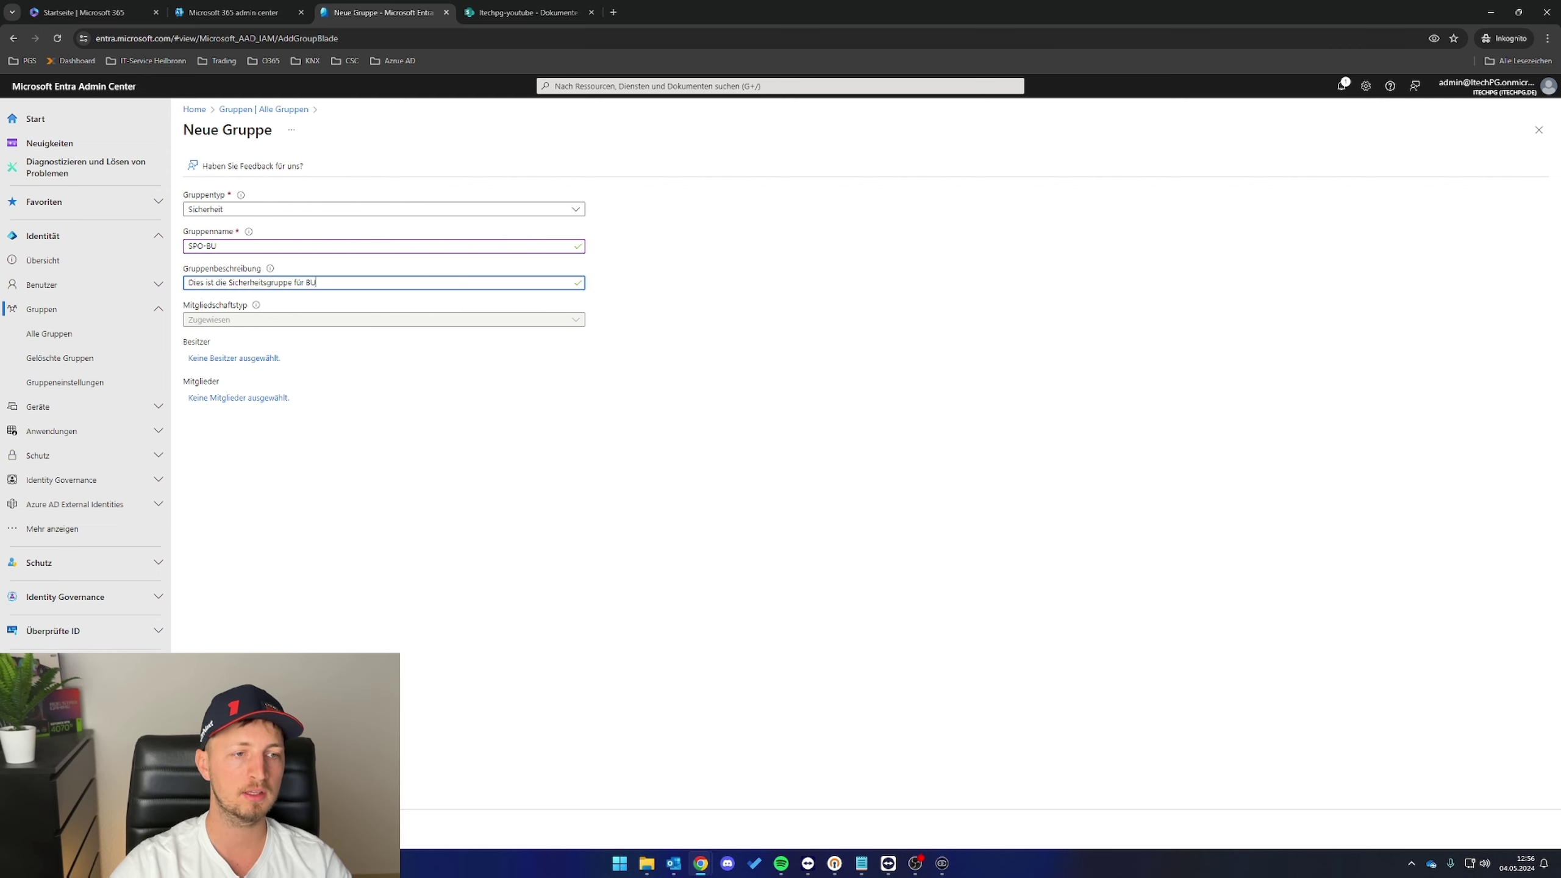
pyautogui.click(203, 830)
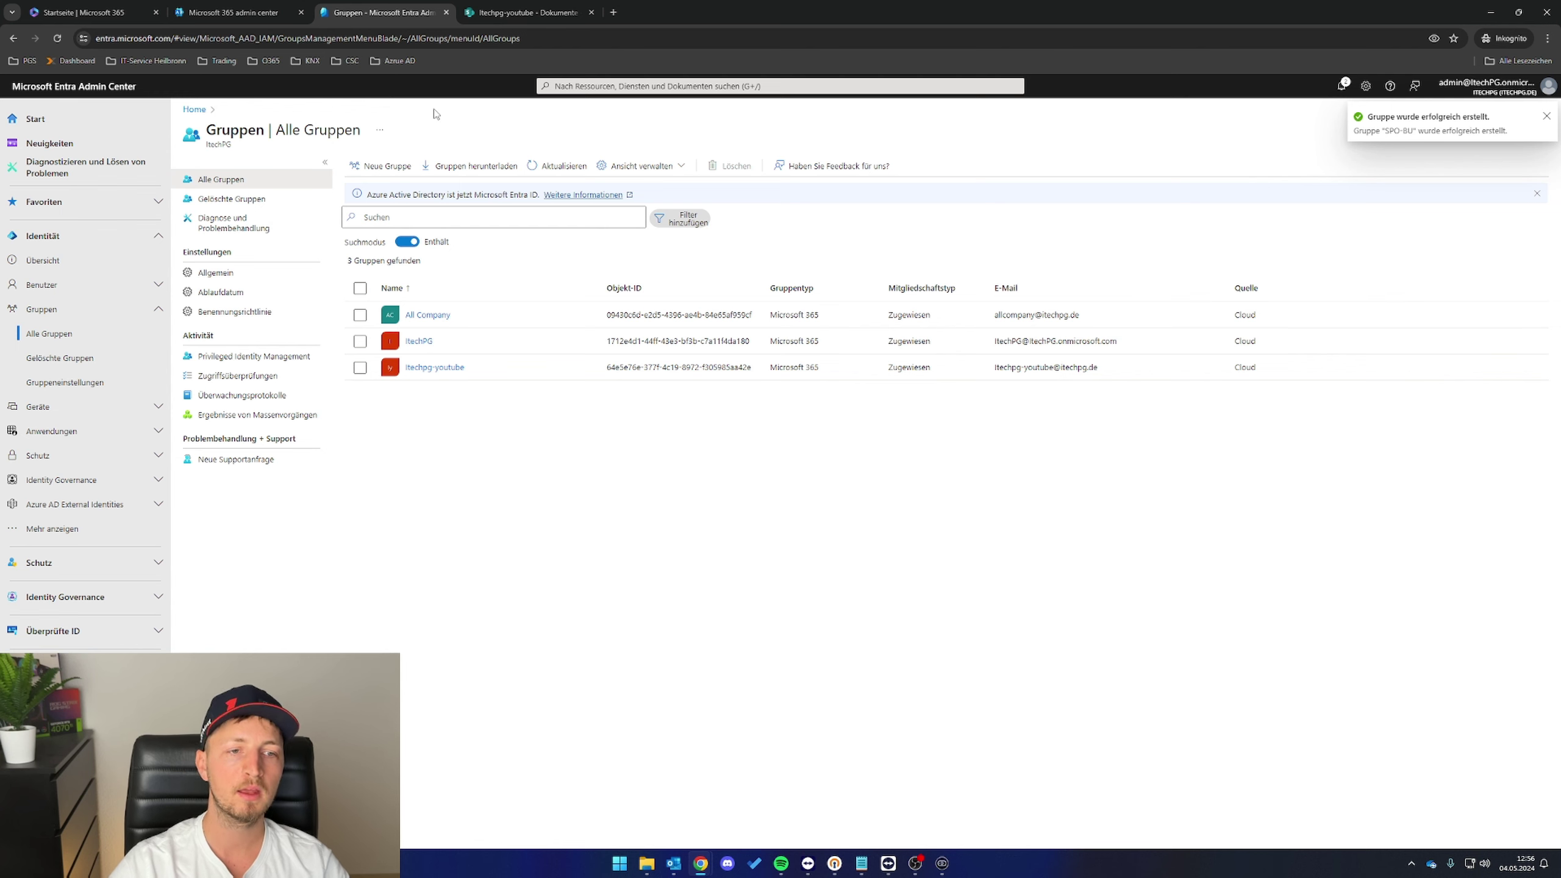
pyautogui.click(55, 39)
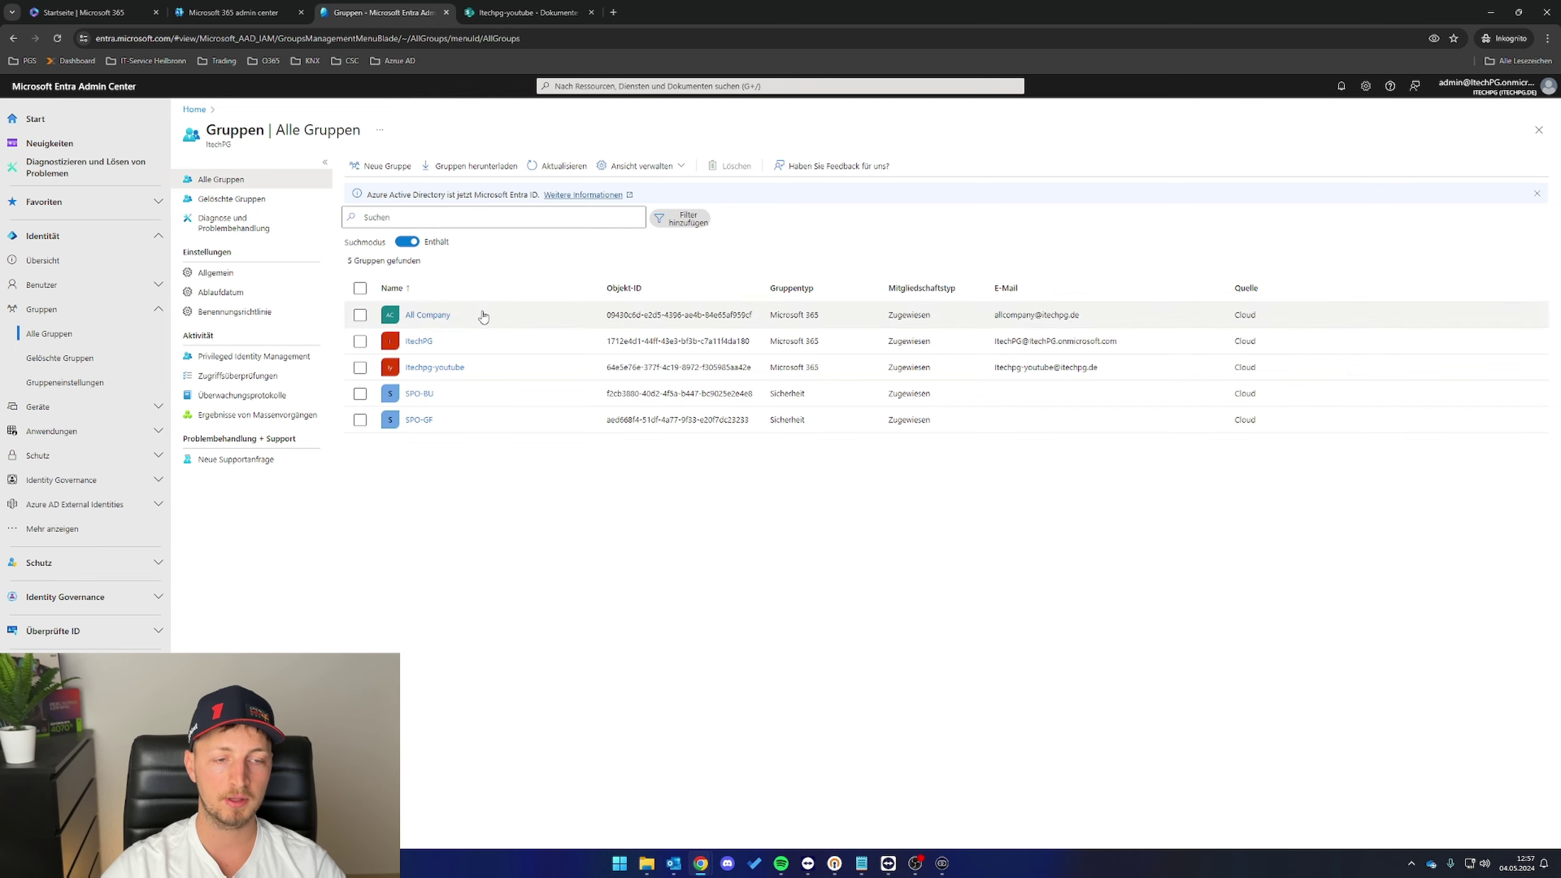
# - Check SPO-GF's empty member list, then switch to the Itechpg-youtube document library
pyautogui.click(427, 424)
pyautogui.click(427, 423)
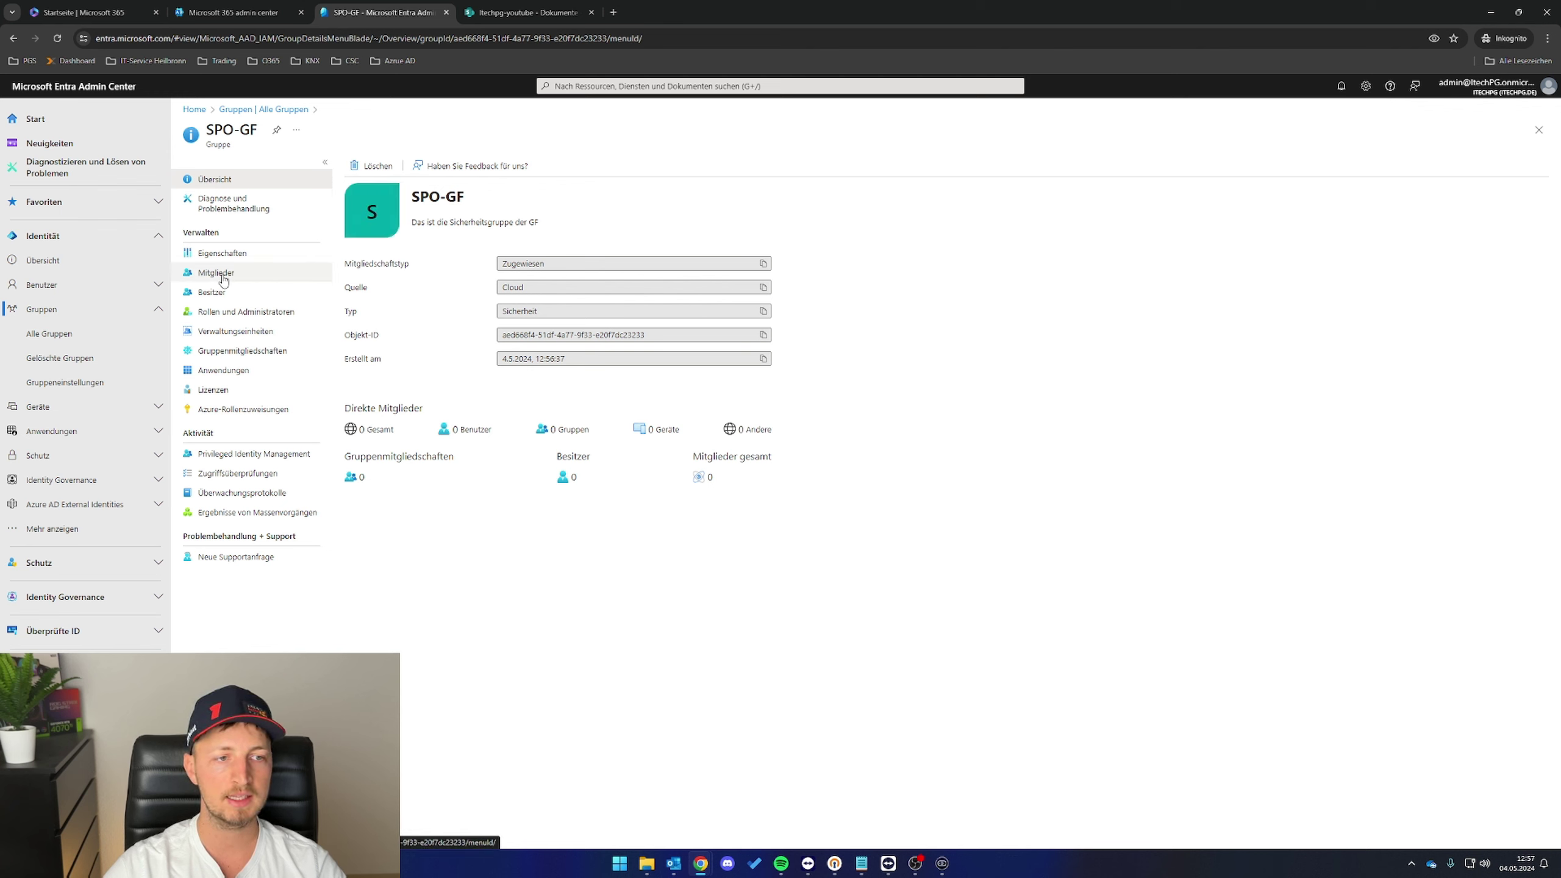
pyautogui.click(215, 273)
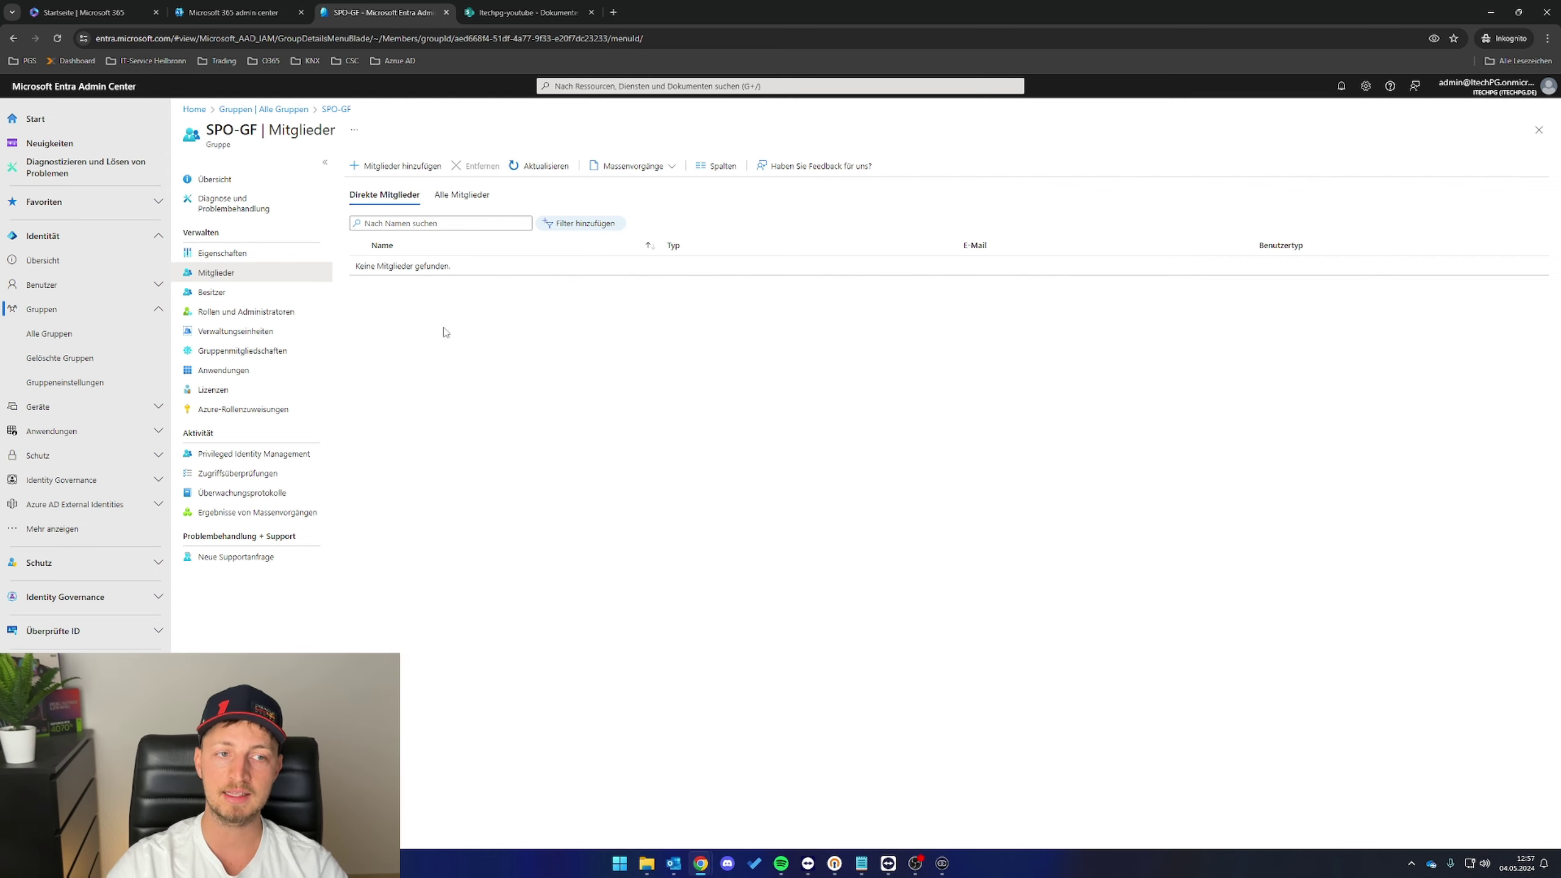
pyautogui.click(529, 12)
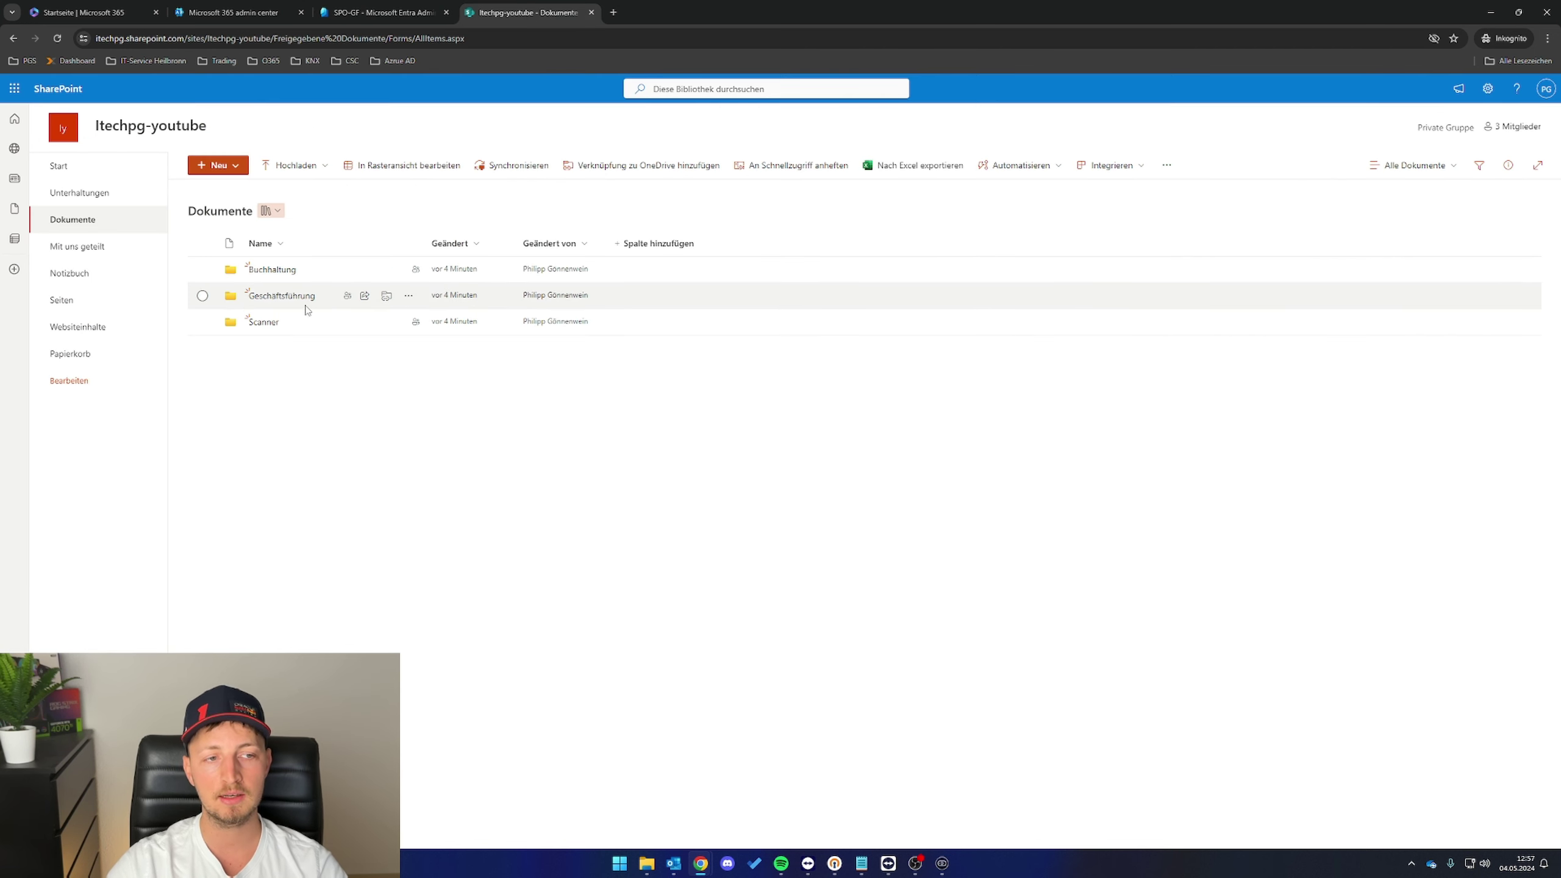
# - Open Geschäftsführung's advanced permission settings via Zugriff verwalten
pyautogui.click(408, 296)
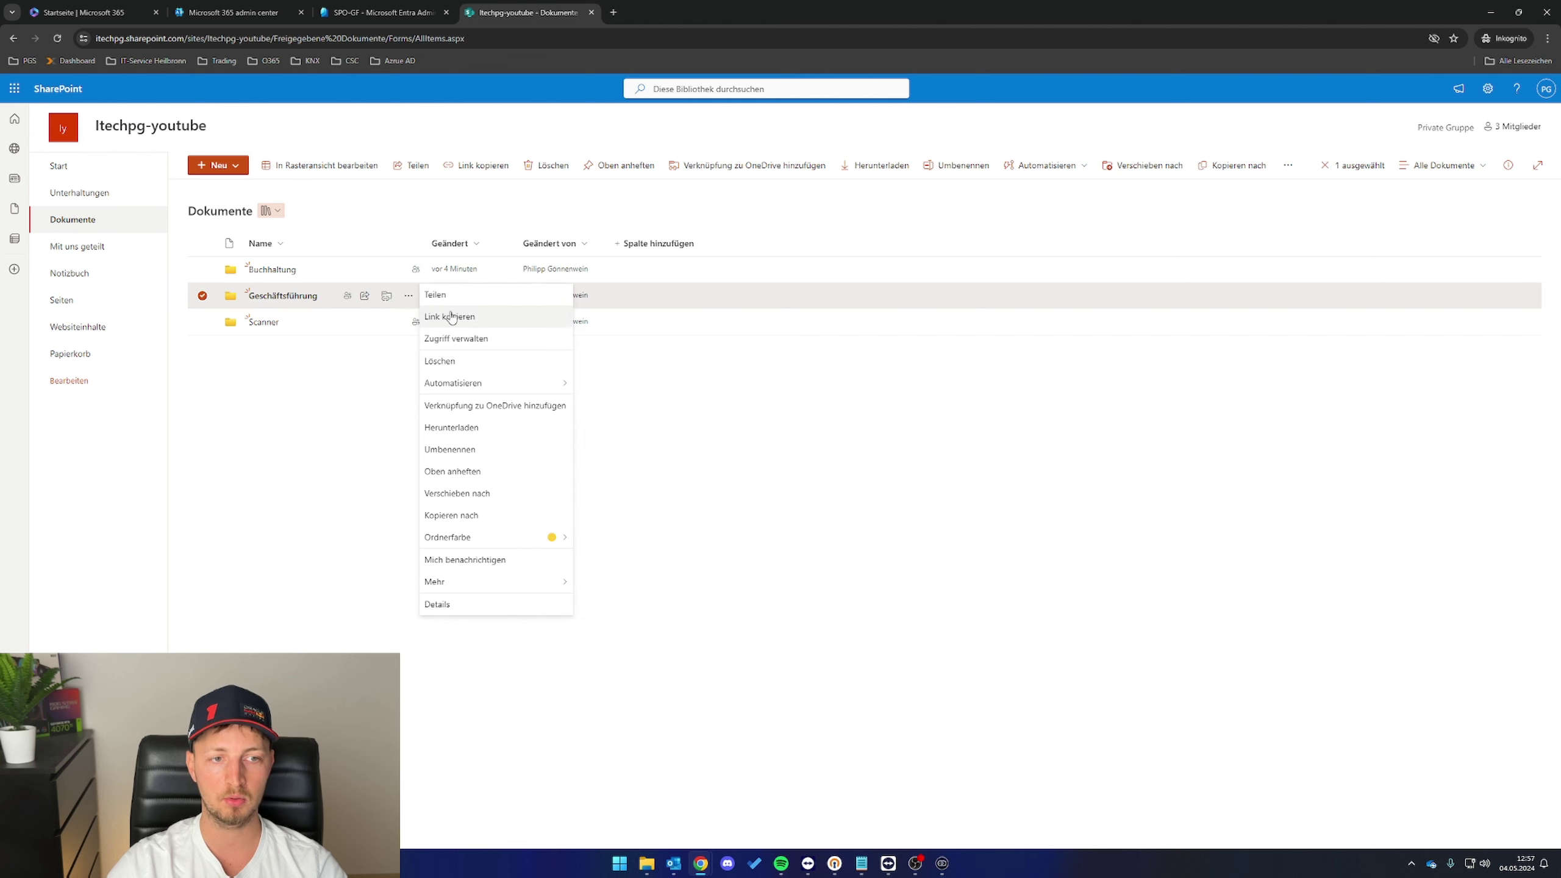
pyautogui.click(483, 340)
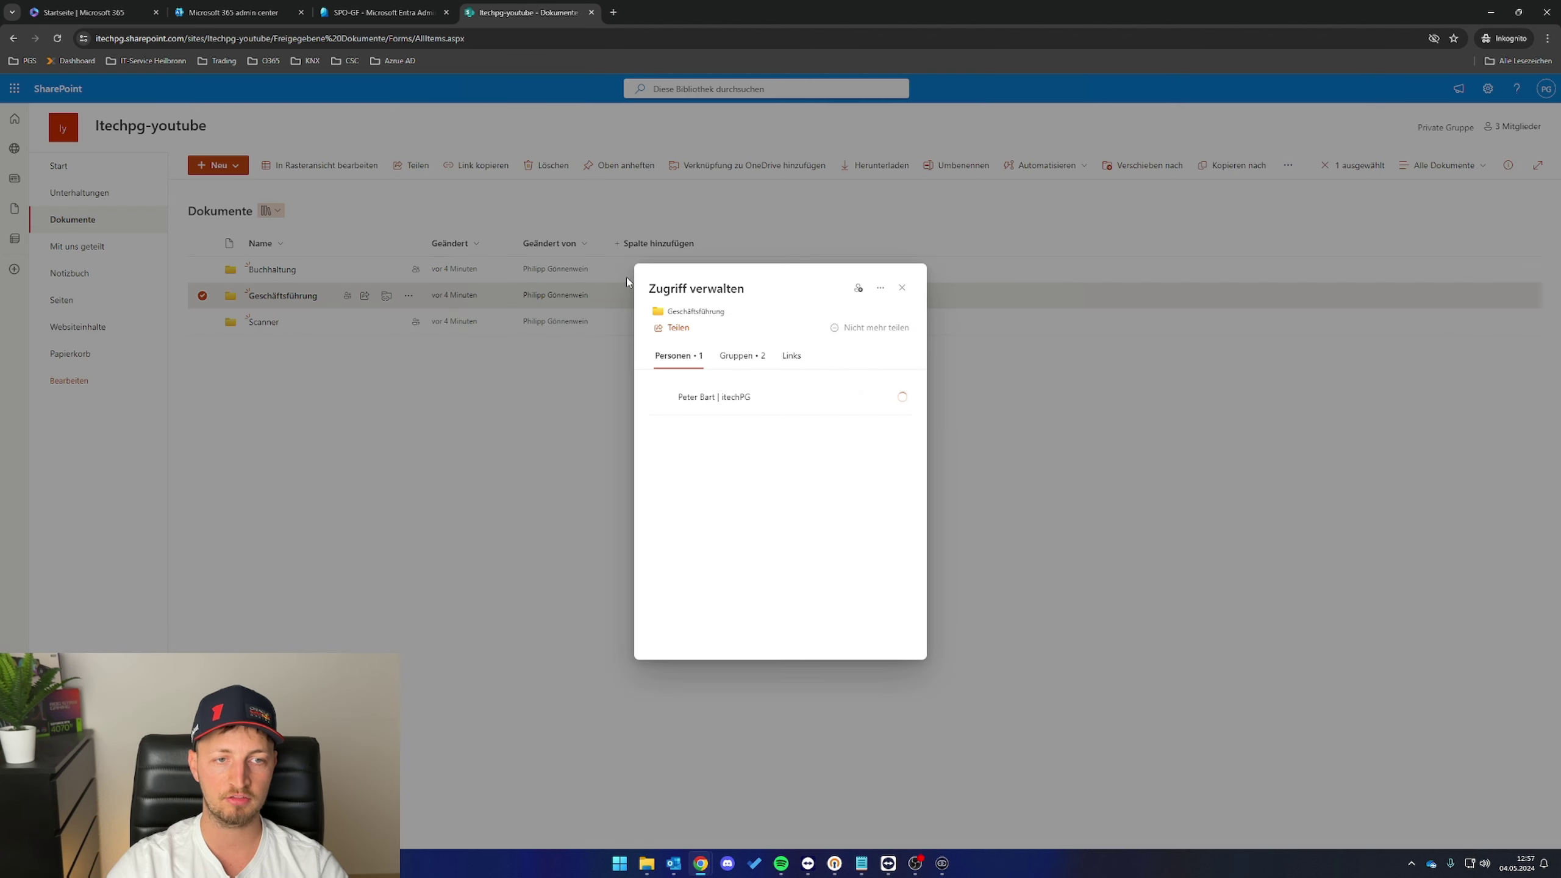
pyautogui.click(880, 288)
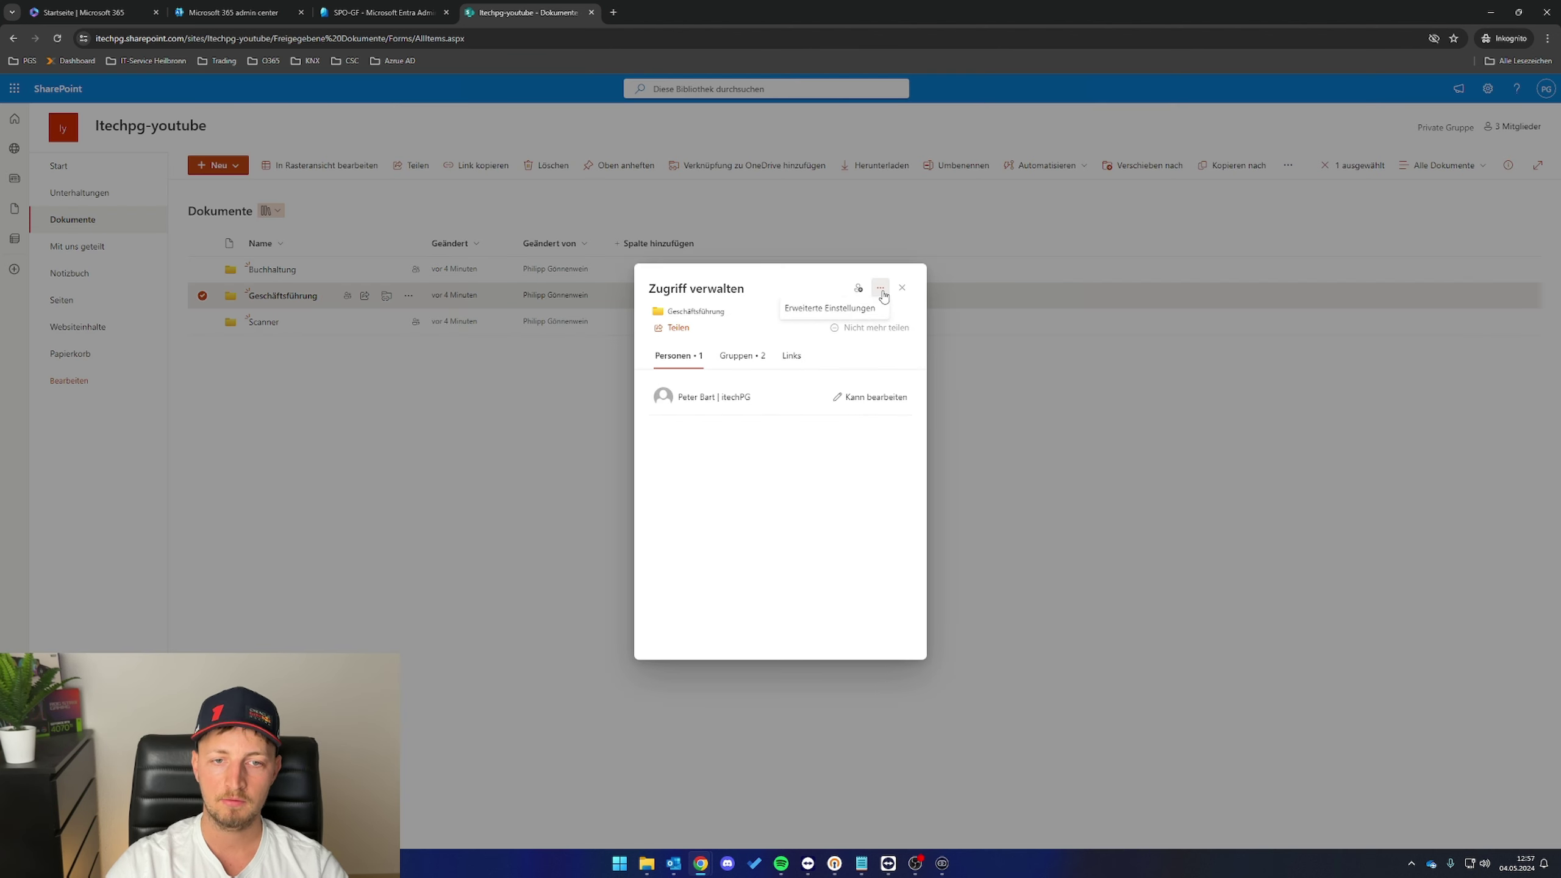
pyautogui.click(864, 310)
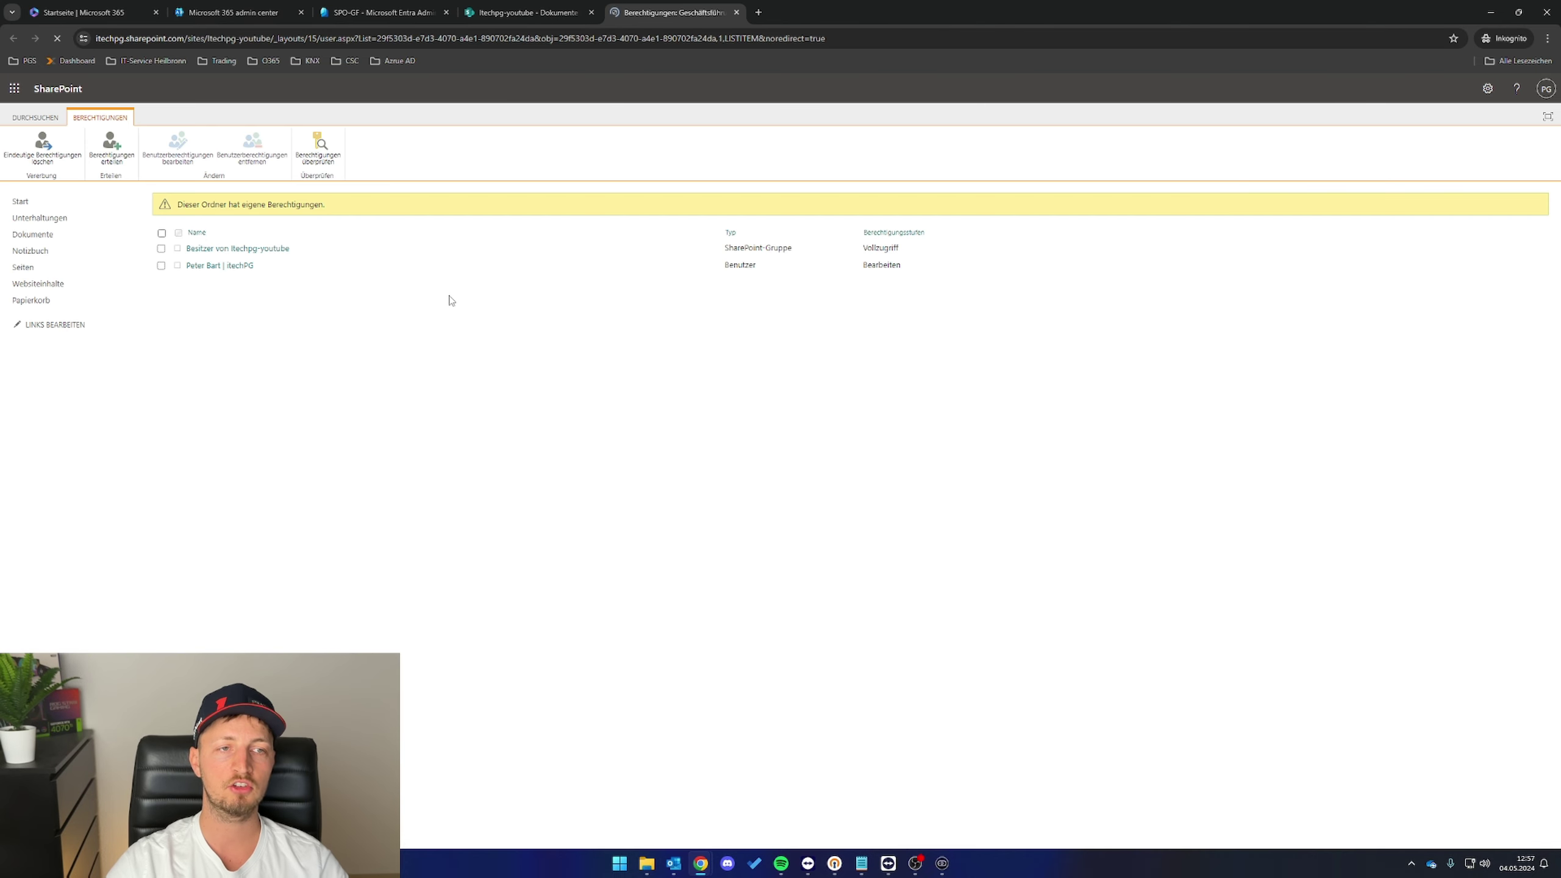
# - Add the SPO-GF group to a new permission grant, then switch back to Entra
pyautogui.click(109, 146)
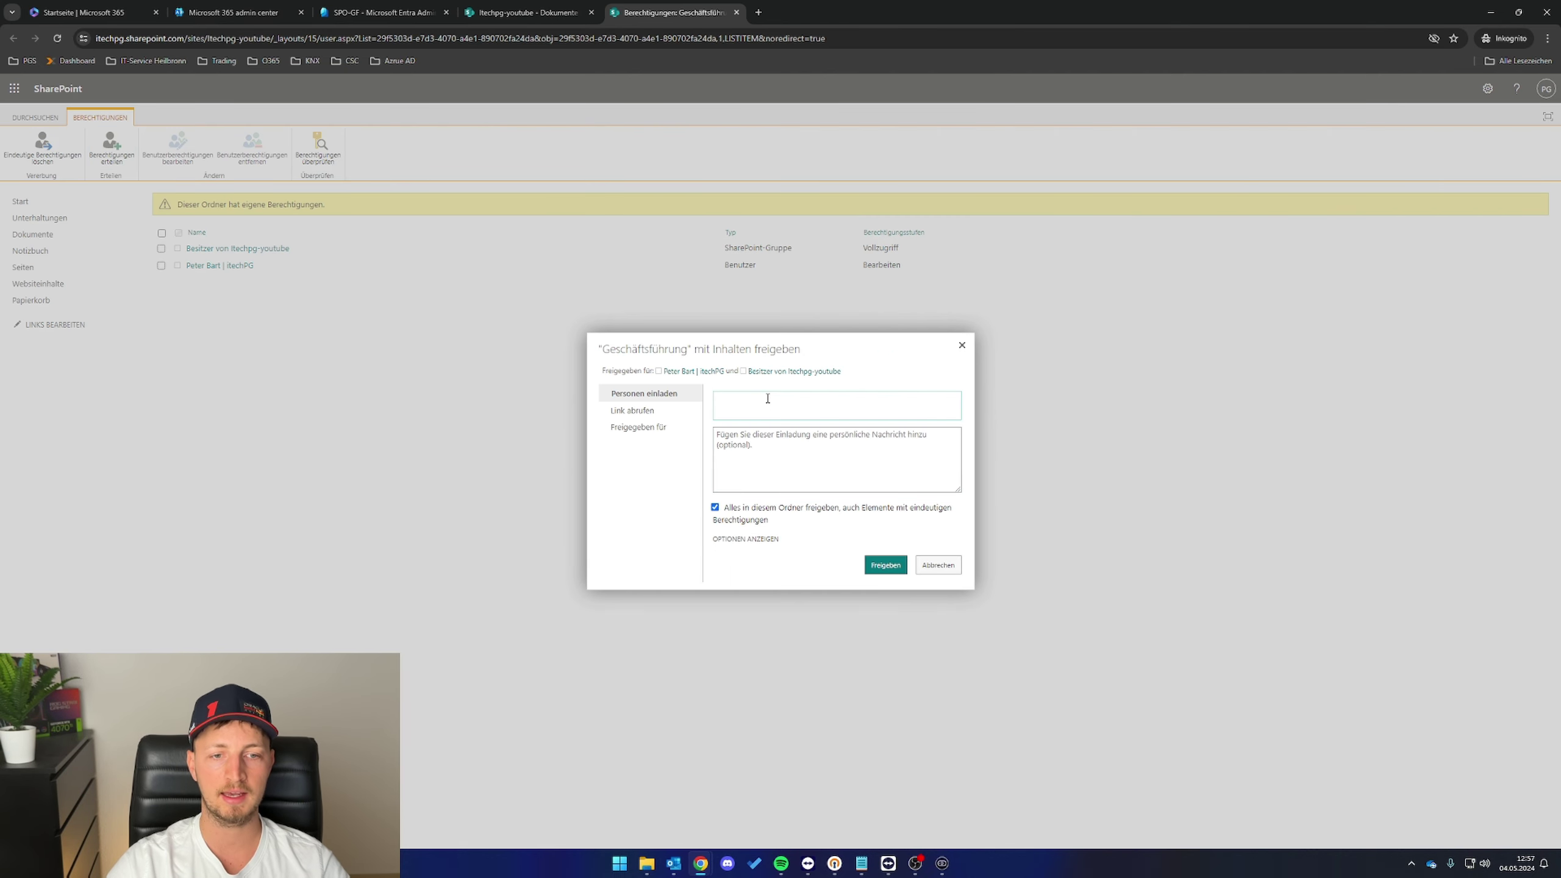
pyautogui.write('SPO')
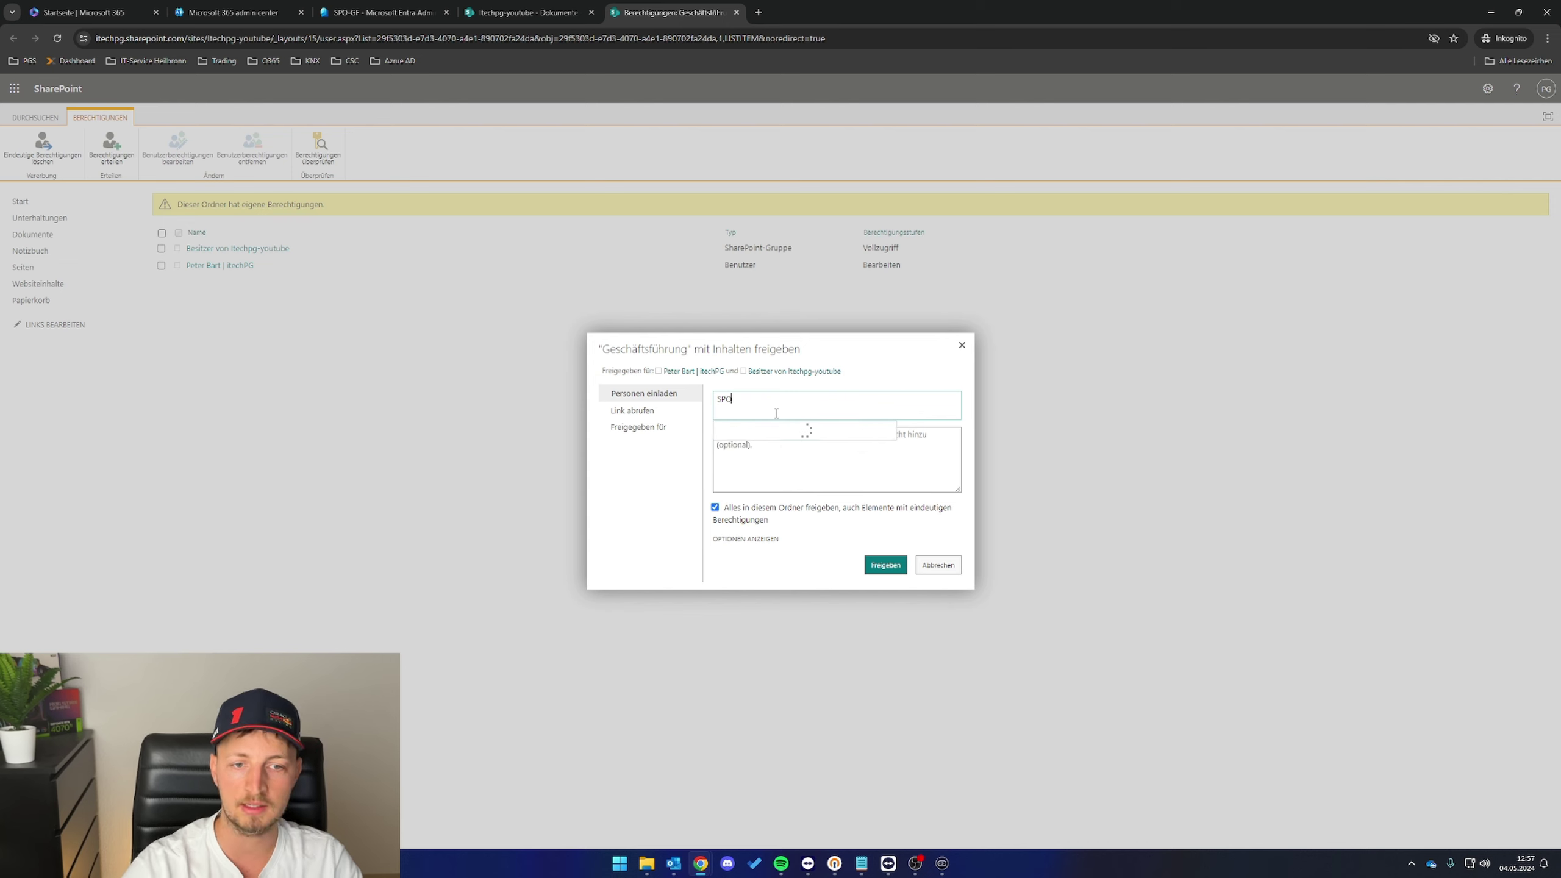
pyautogui.click(738, 445)
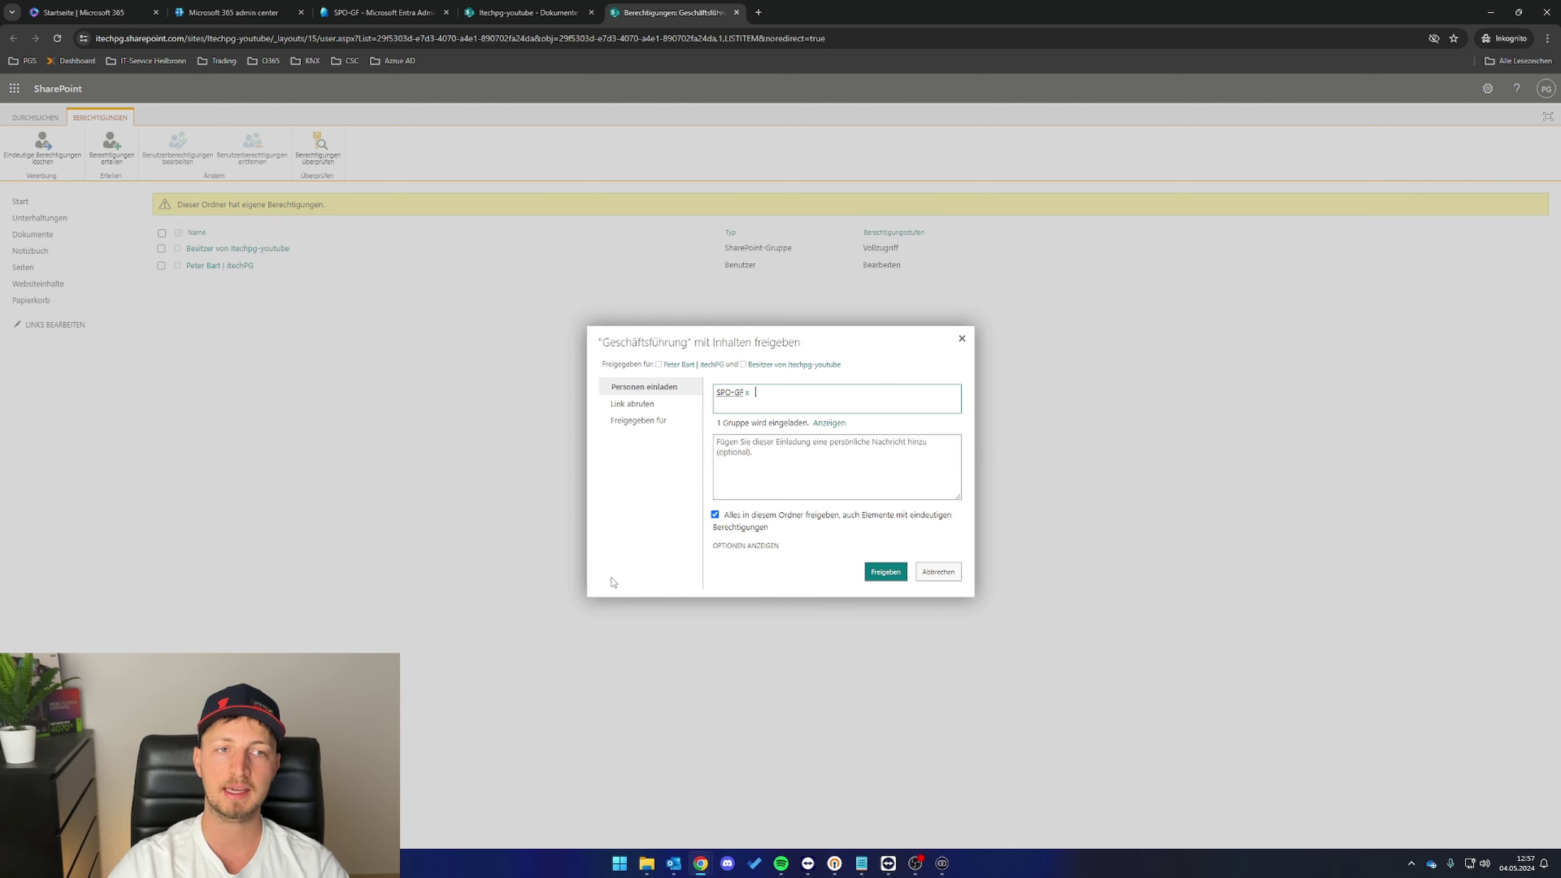
pyautogui.click(412, 16)
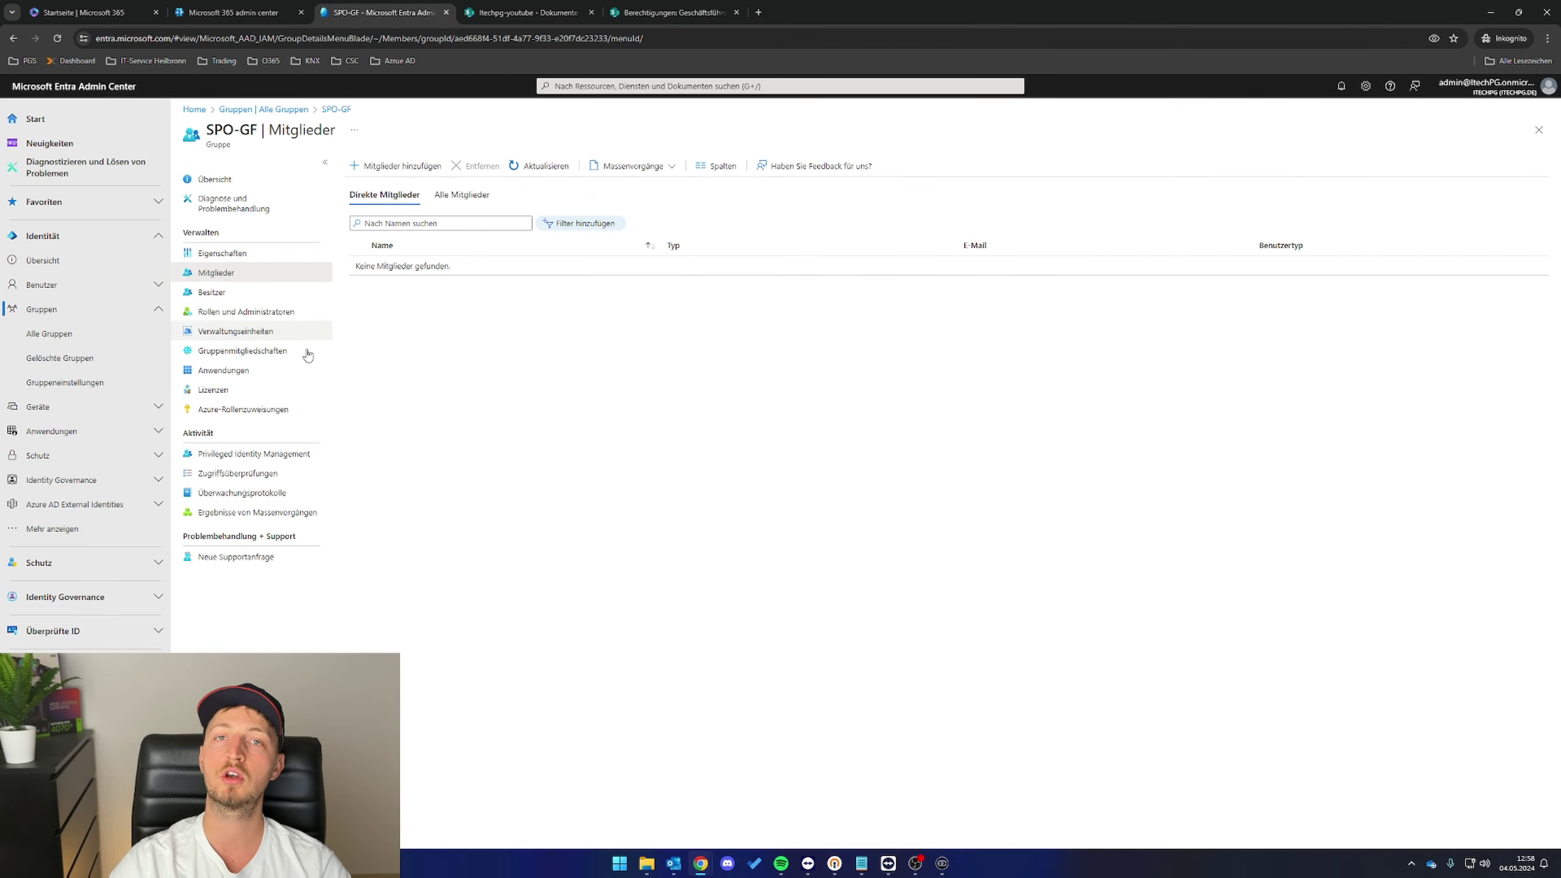
# - Select the SPO-GF group title, then switch with Ctrl+Tab to the SharePoint library
pyautogui.moveTo(204, 140); pyautogui.dragTo(263, 132)
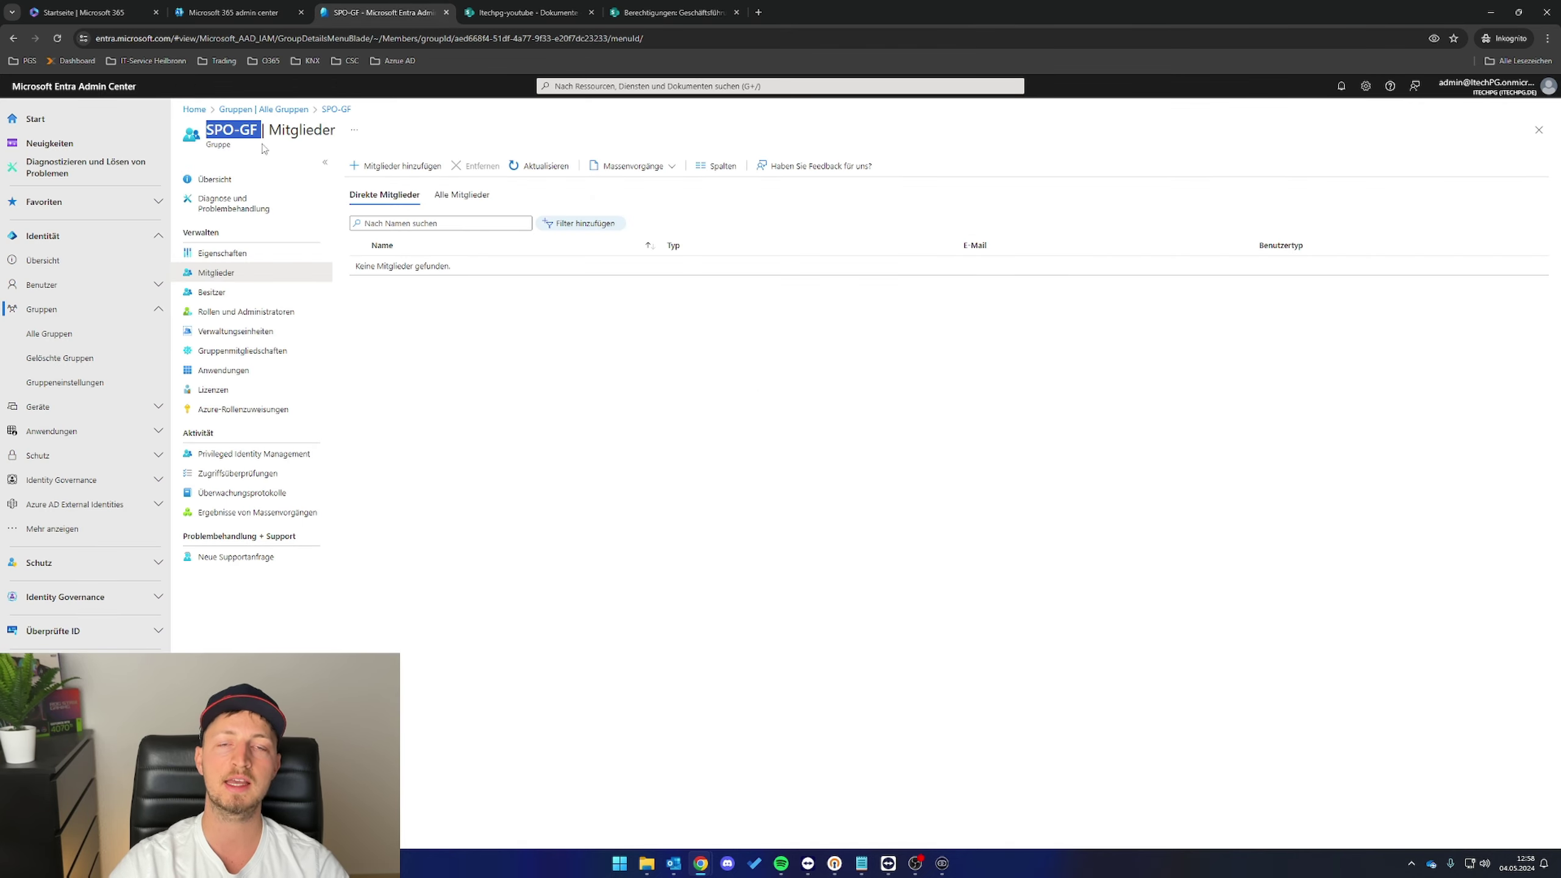
pyautogui.click(549, 468)
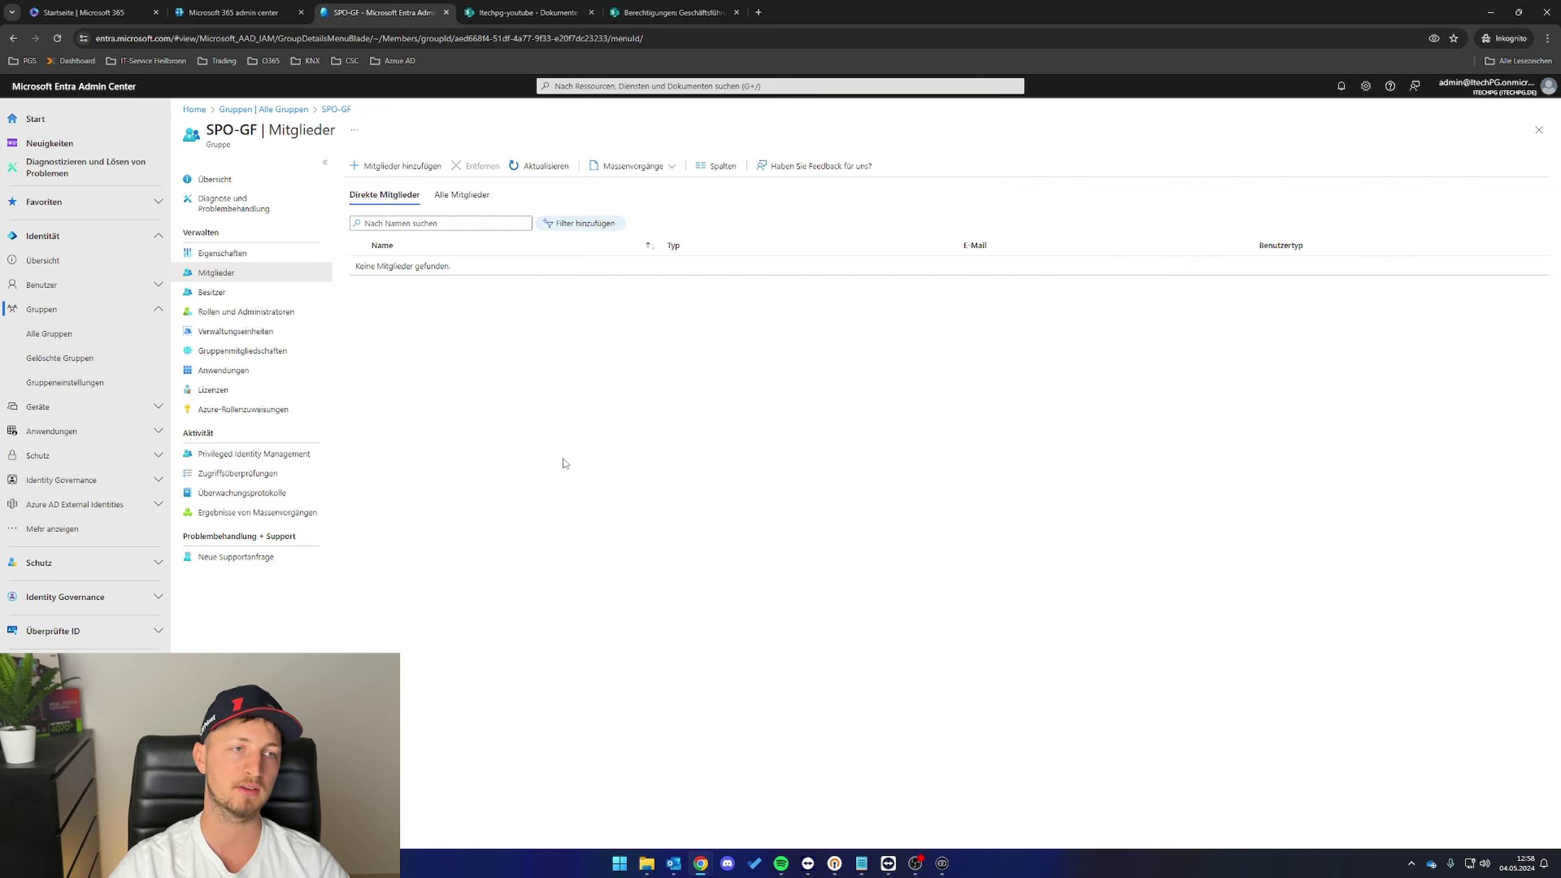
pyautogui.hotkey('ctrl', 'Tab')
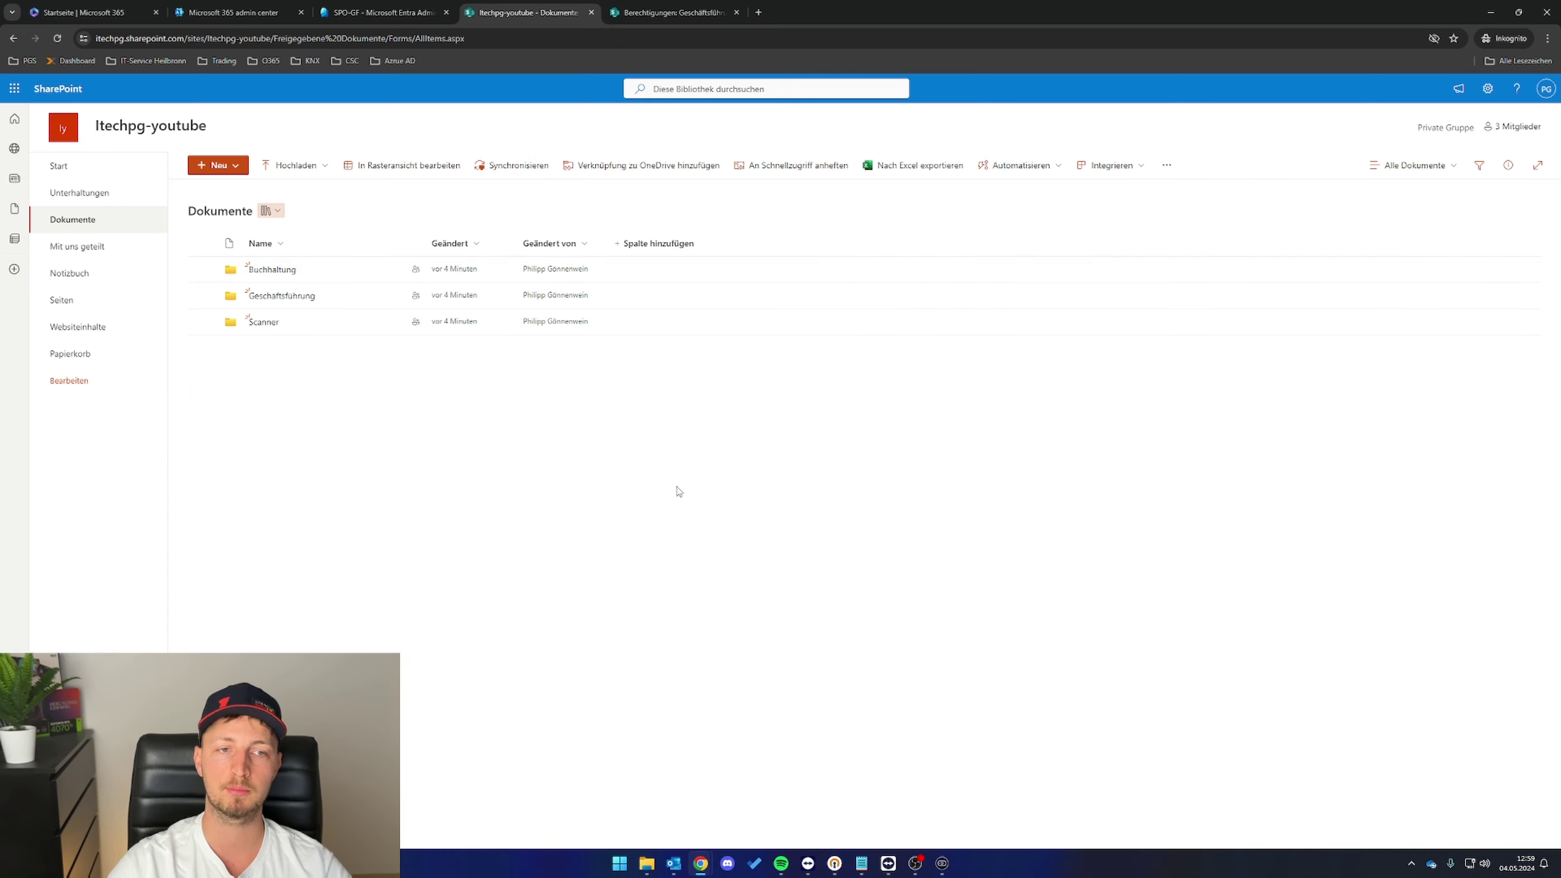
pyautogui.click(528, 167)
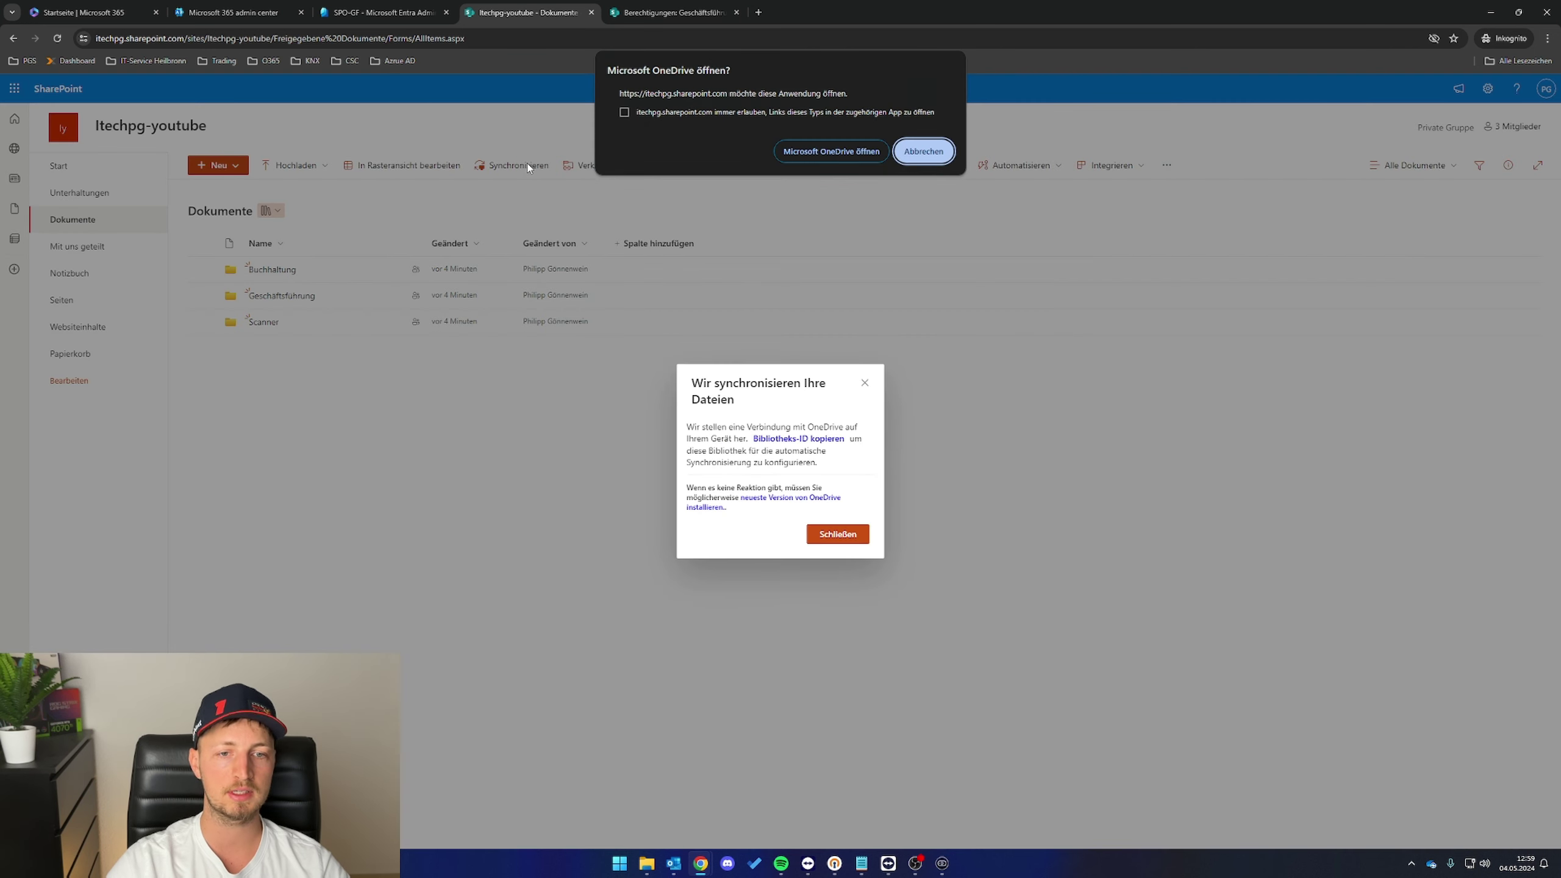
pyautogui.click(816, 153)
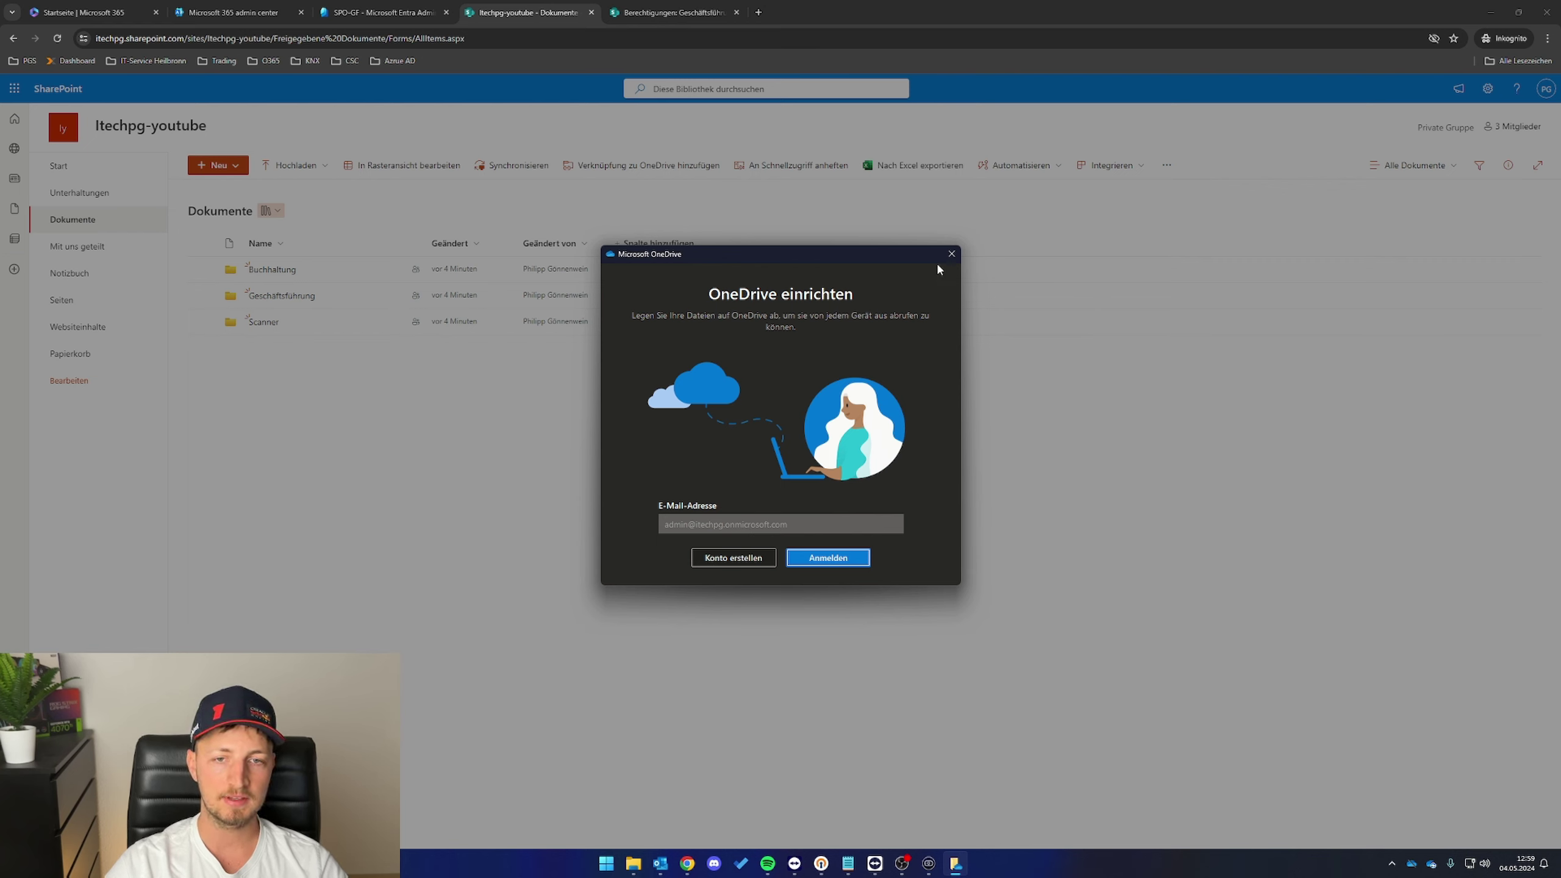
pyautogui.click(952, 254)
pyautogui.click(838, 536)
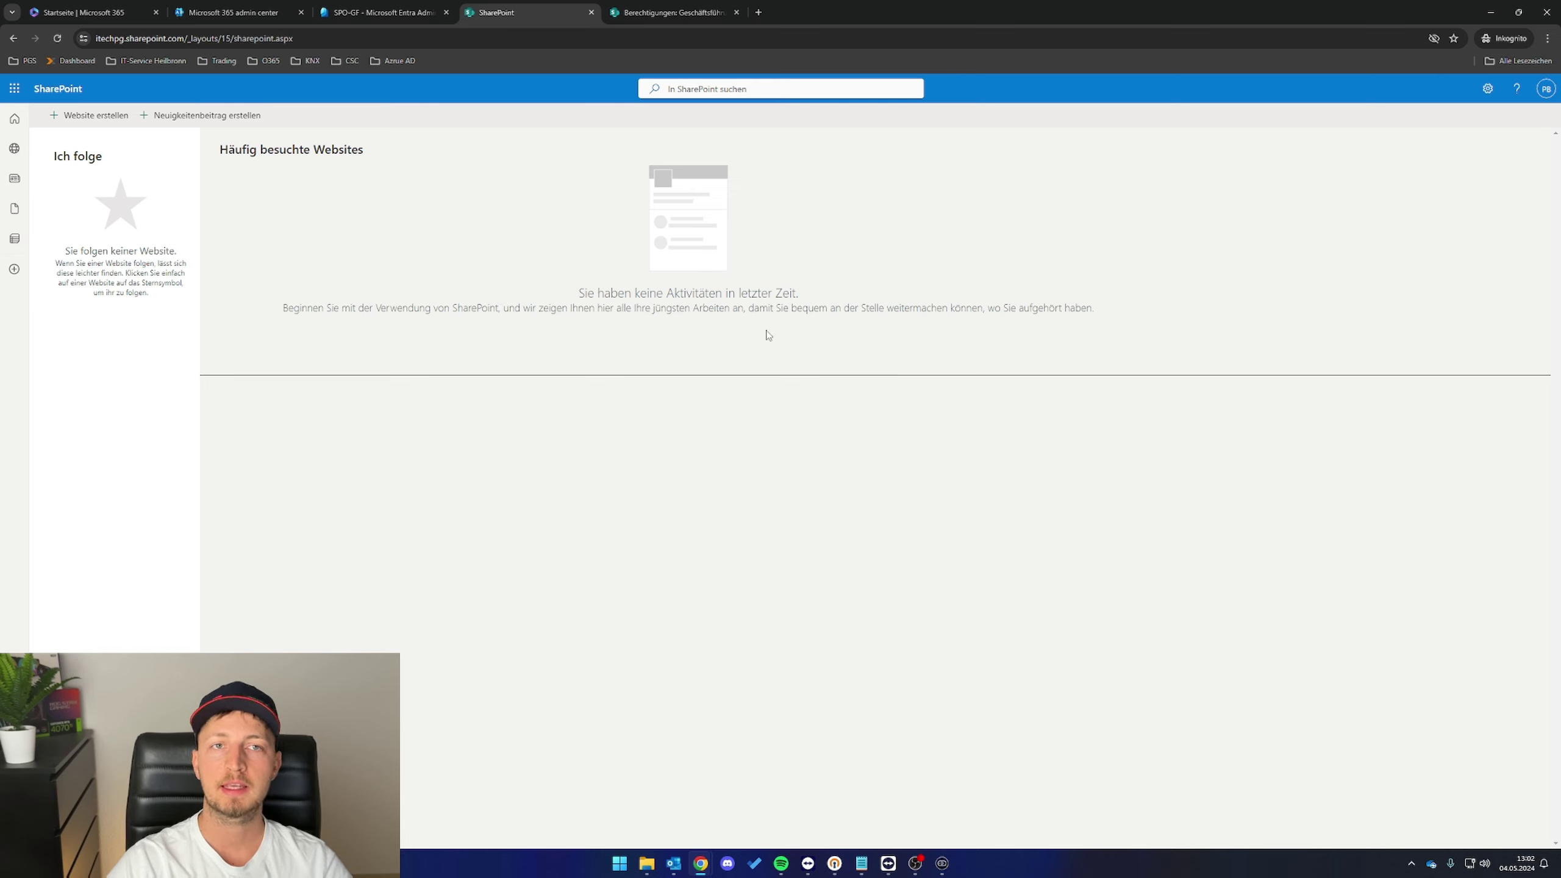
# - Open Outlook from the Microsoft 365 home page to see the Itechpg-youtube welcome mail
pyautogui.click(89, 5)
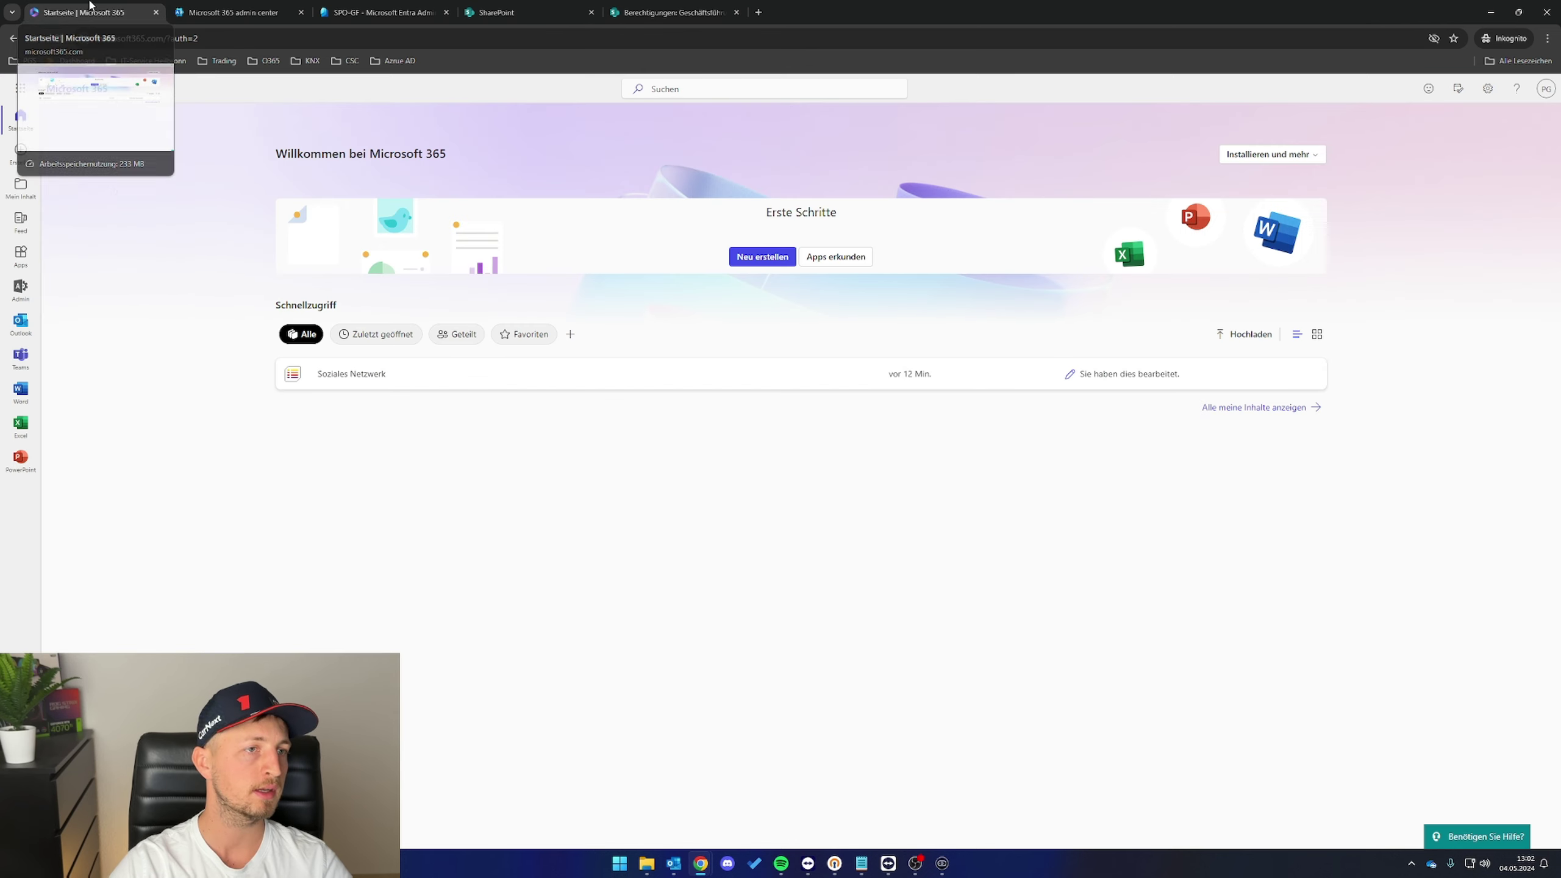
pyautogui.click(31, 330)
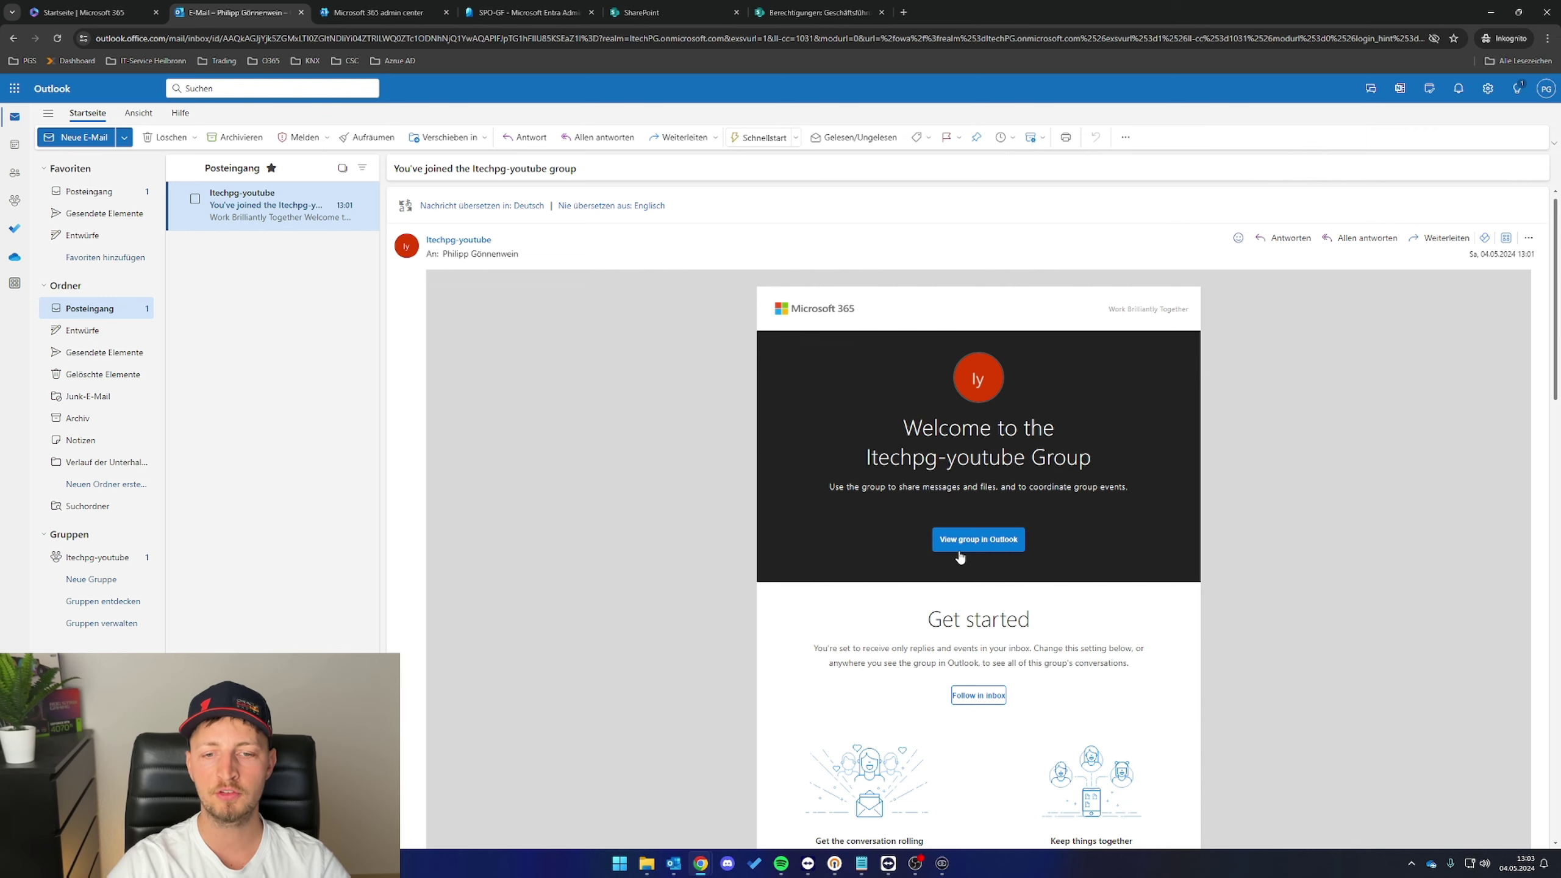
# - Open the Itechpg-youtube group's welcome mail and follow it to the team site
pyautogui.click(973, 539)
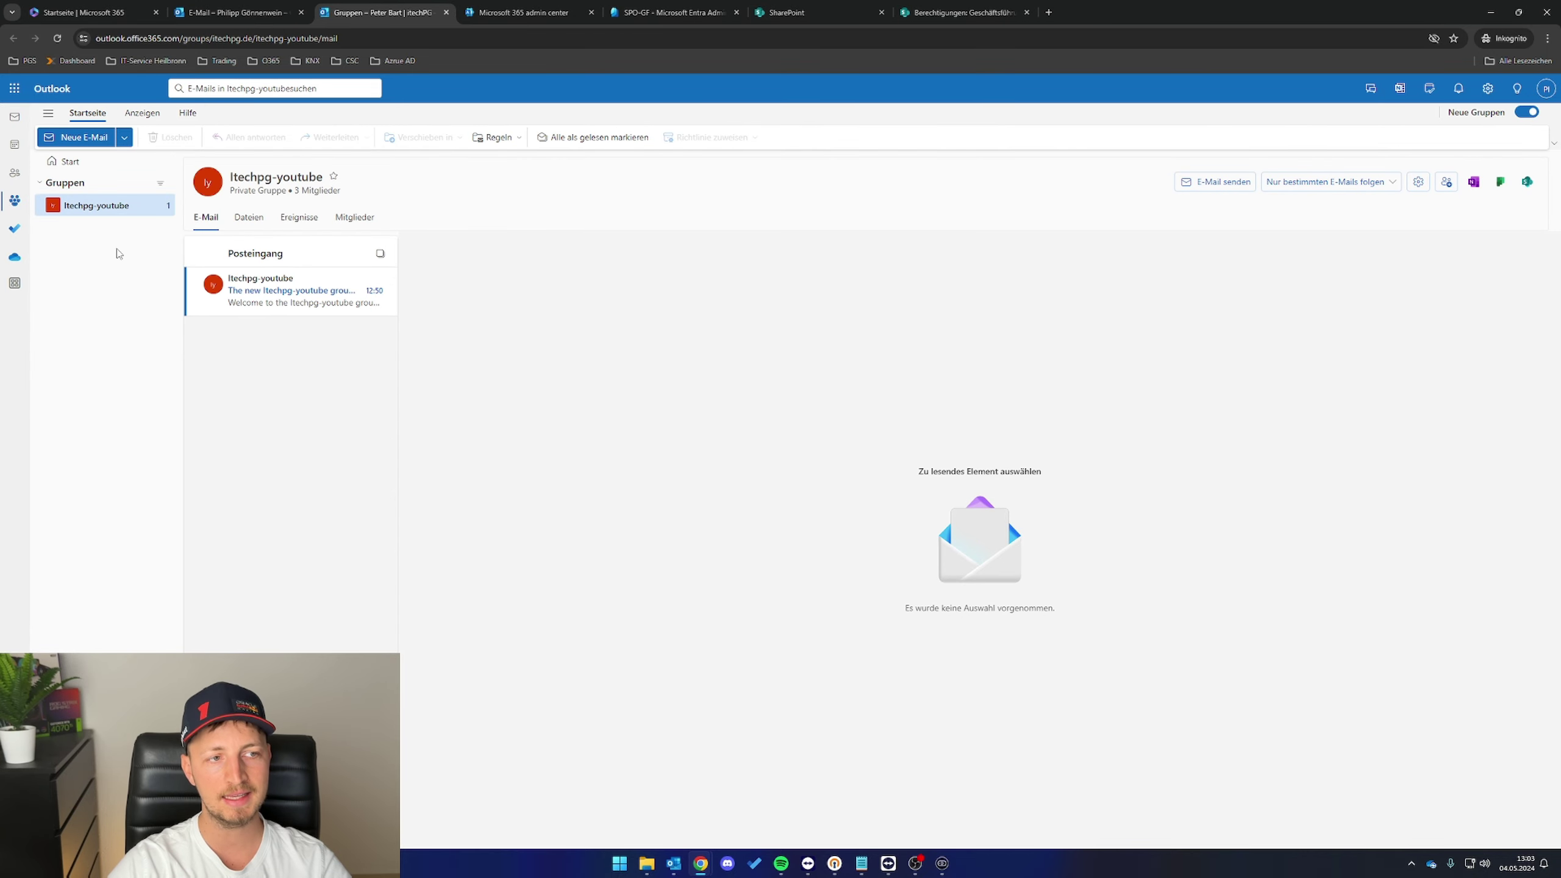
pyautogui.click(279, 295)
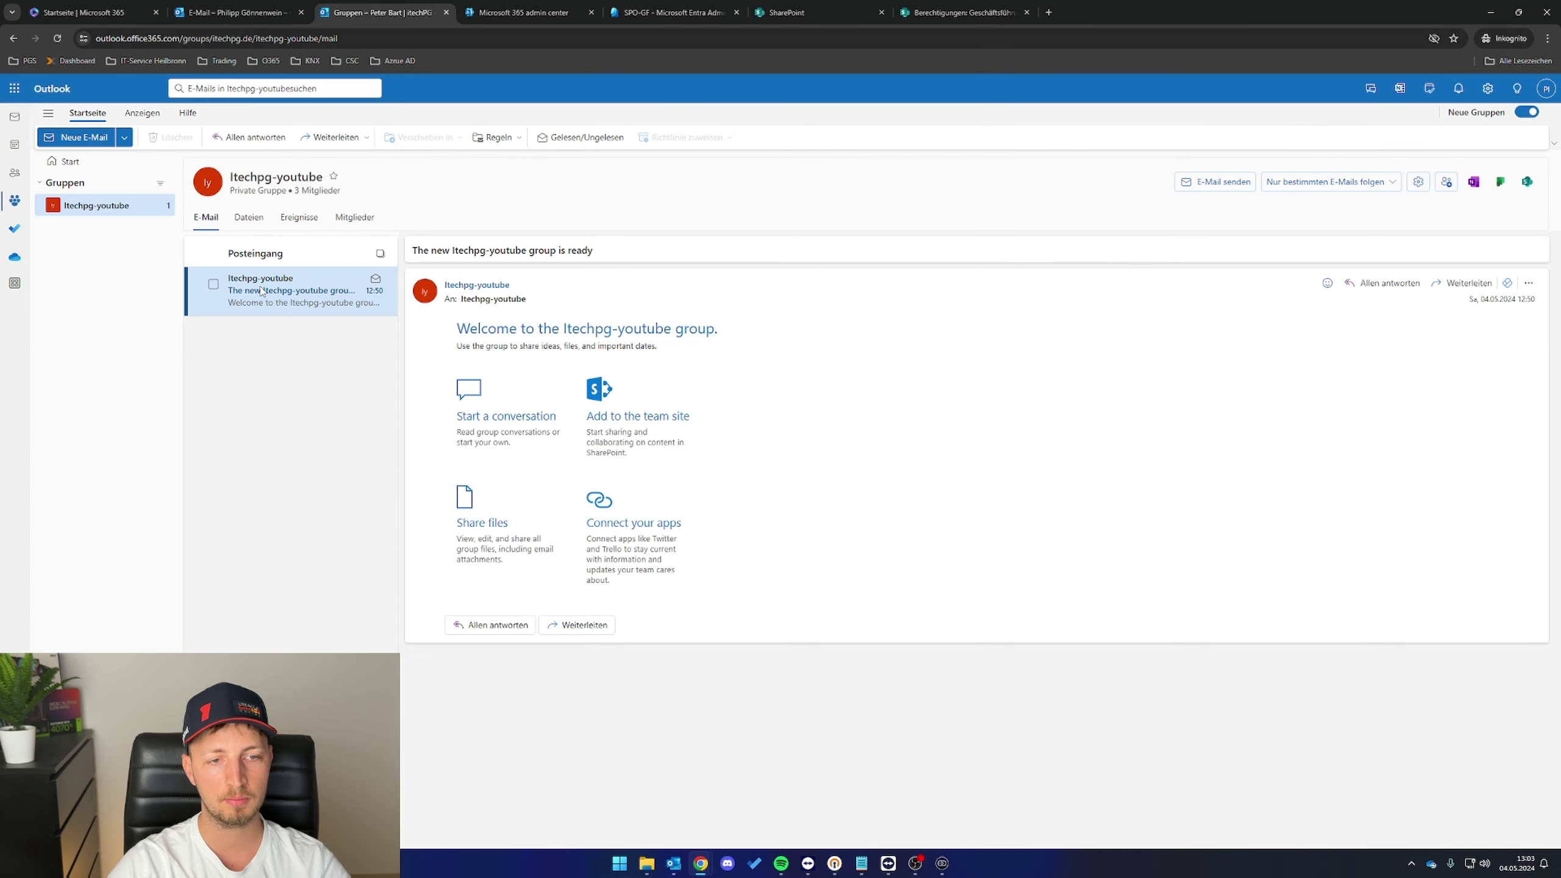
pyautogui.click(609, 423)
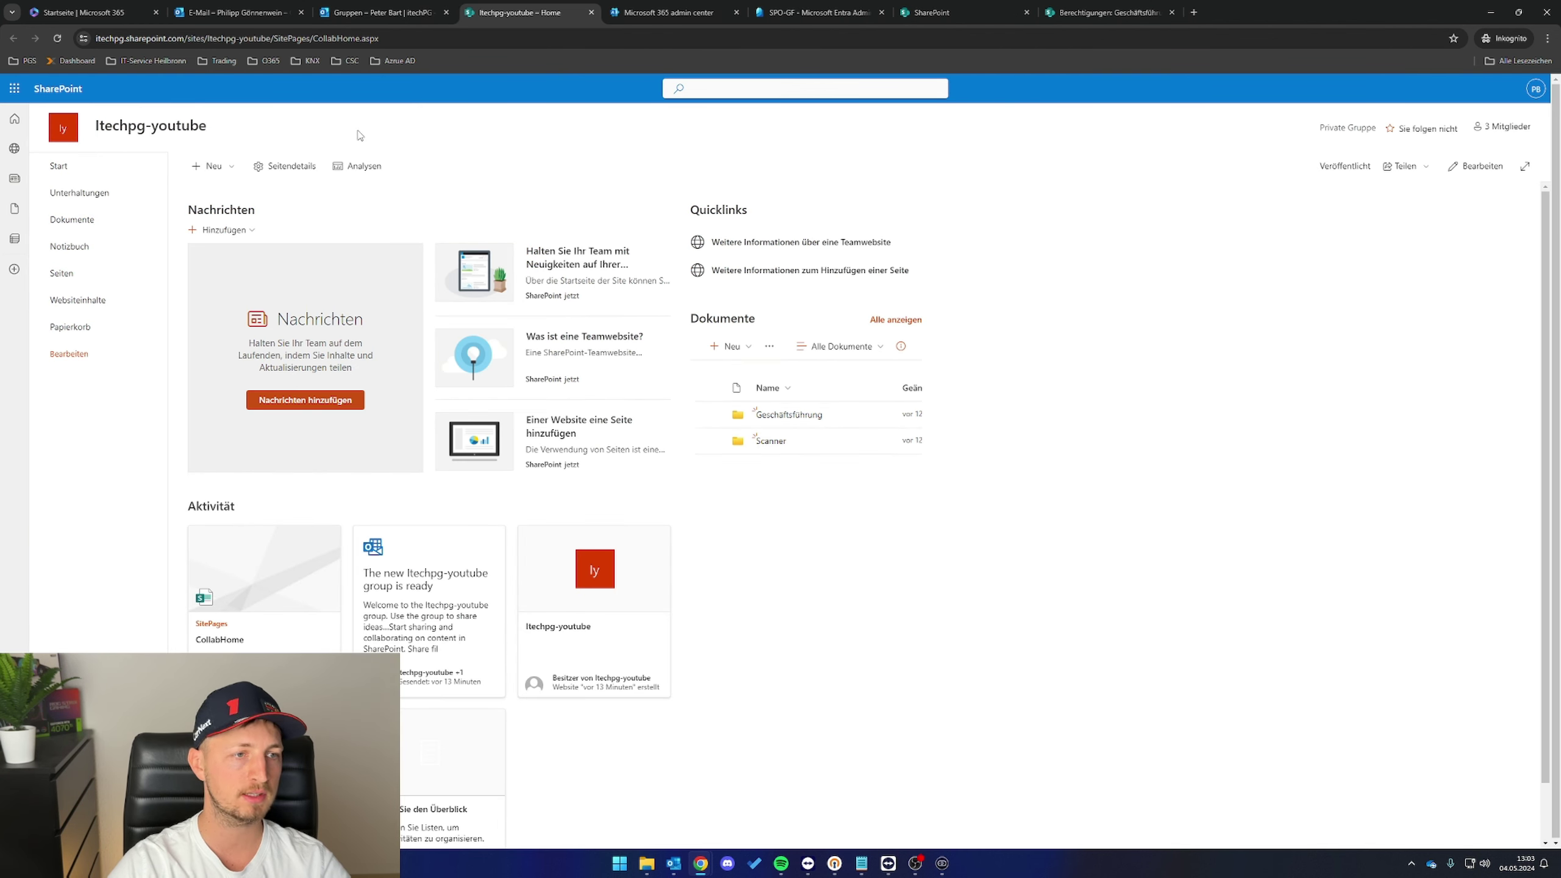
# - Start syncing the team site's Itechpg-youtube document library with the OneDrive app
pyautogui.click(88, 230)
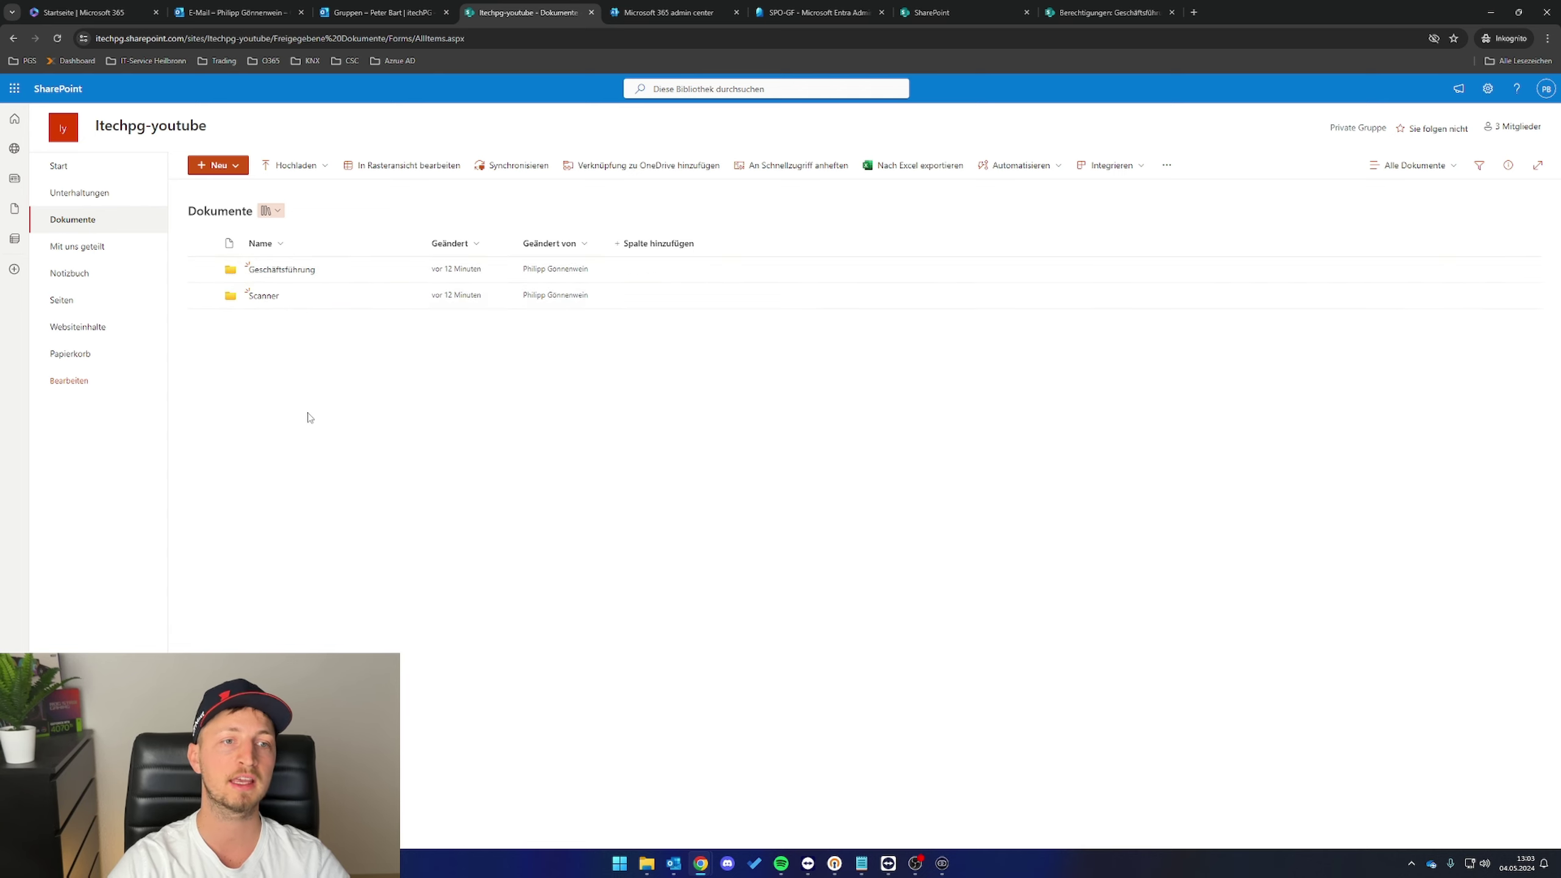
pyautogui.click(520, 173)
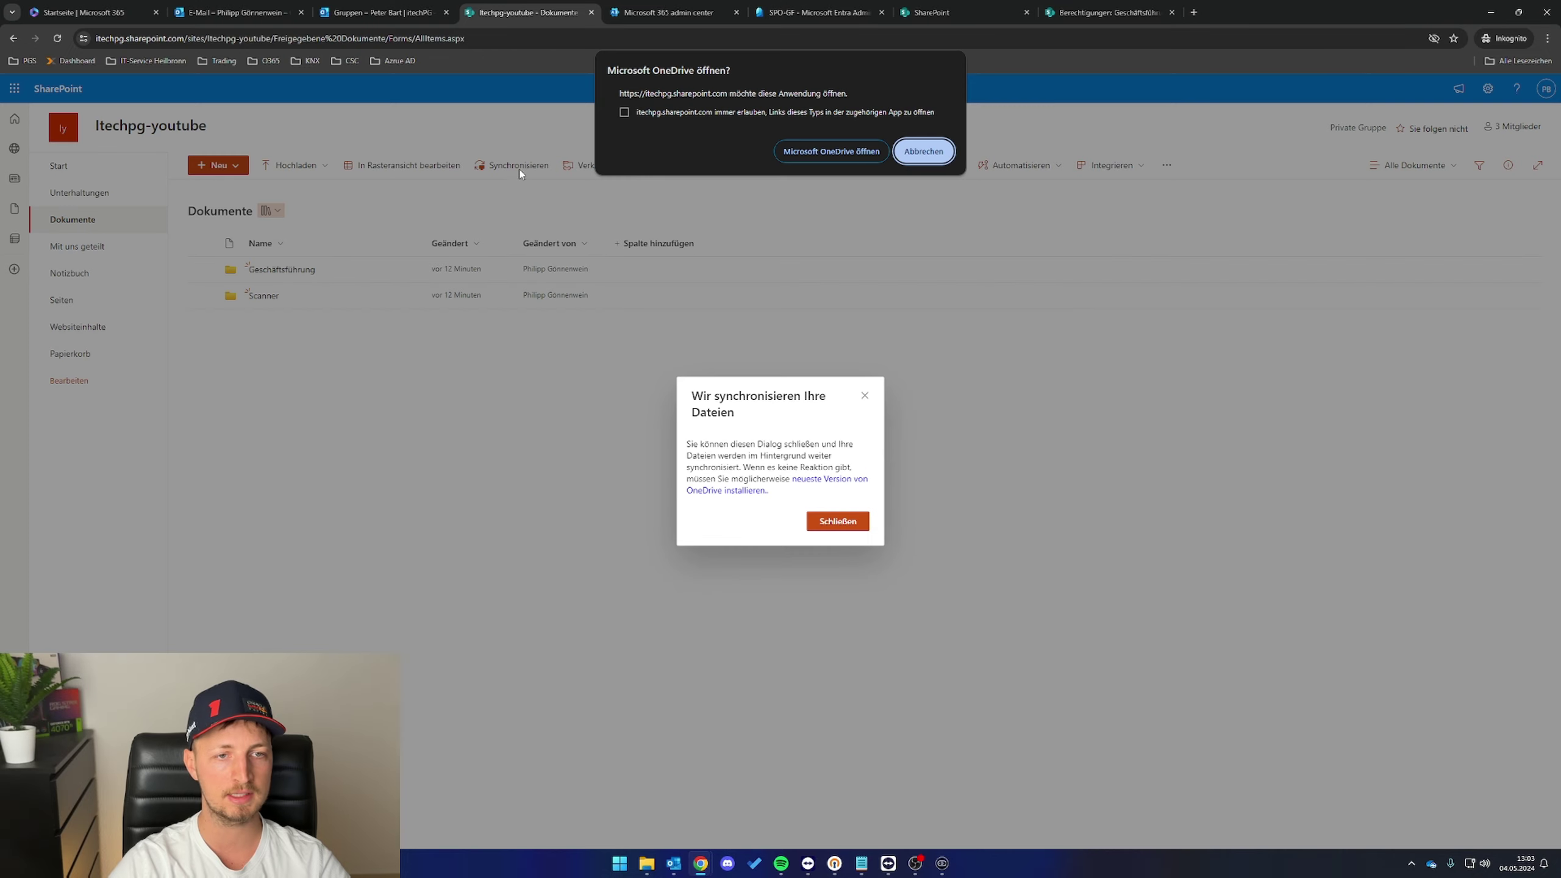
pyautogui.click(841, 152)
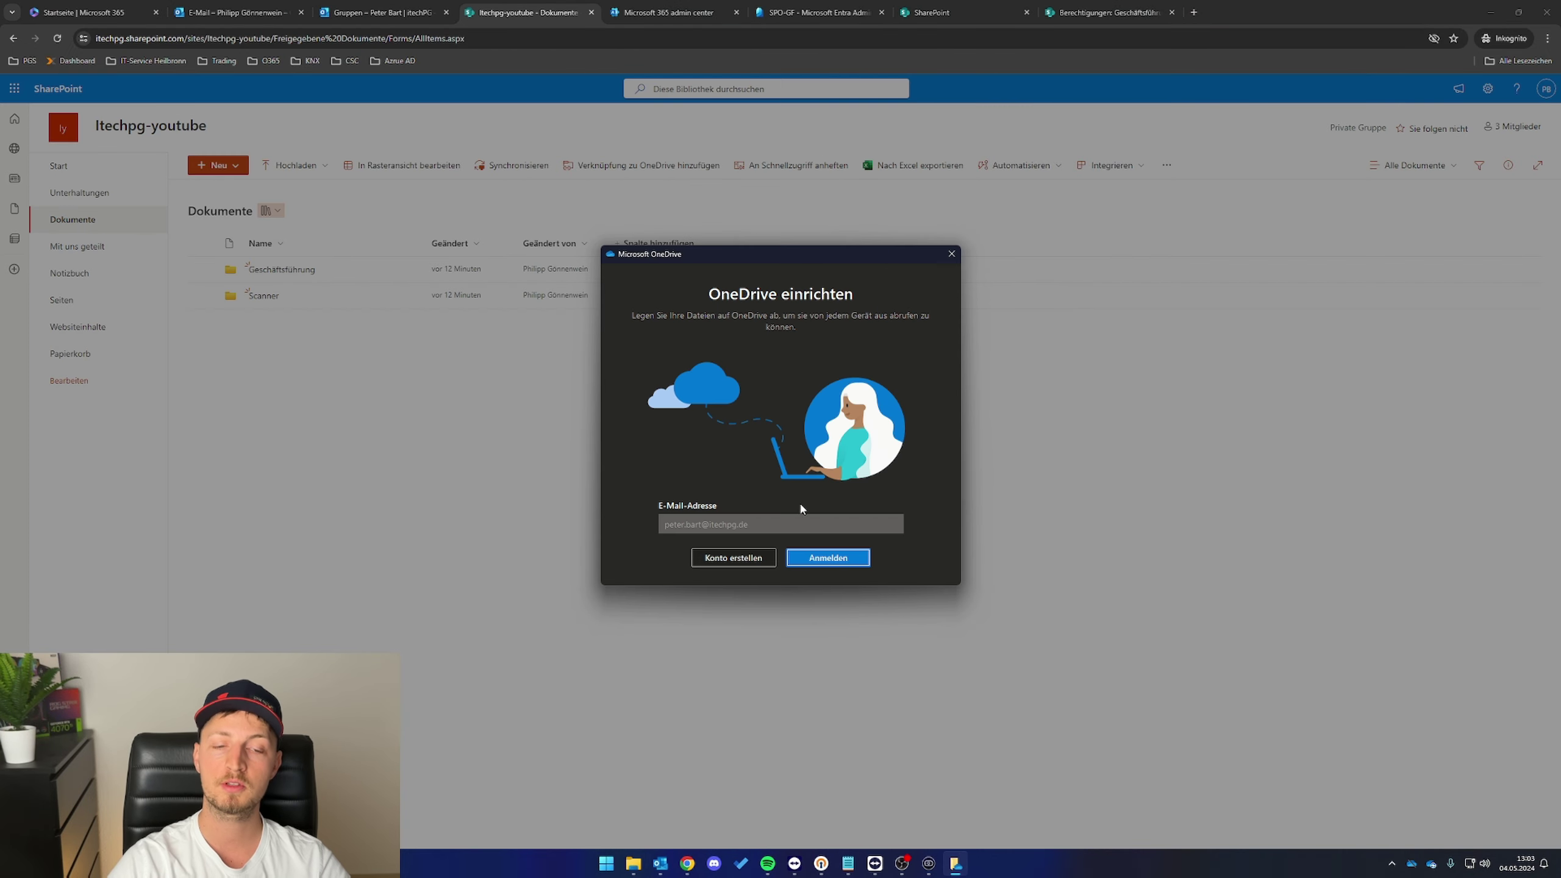
# - Finish OneDrive setup with the suggested account and default folder, skipping backup, tour and mobile app
pyautogui.click(826, 559)
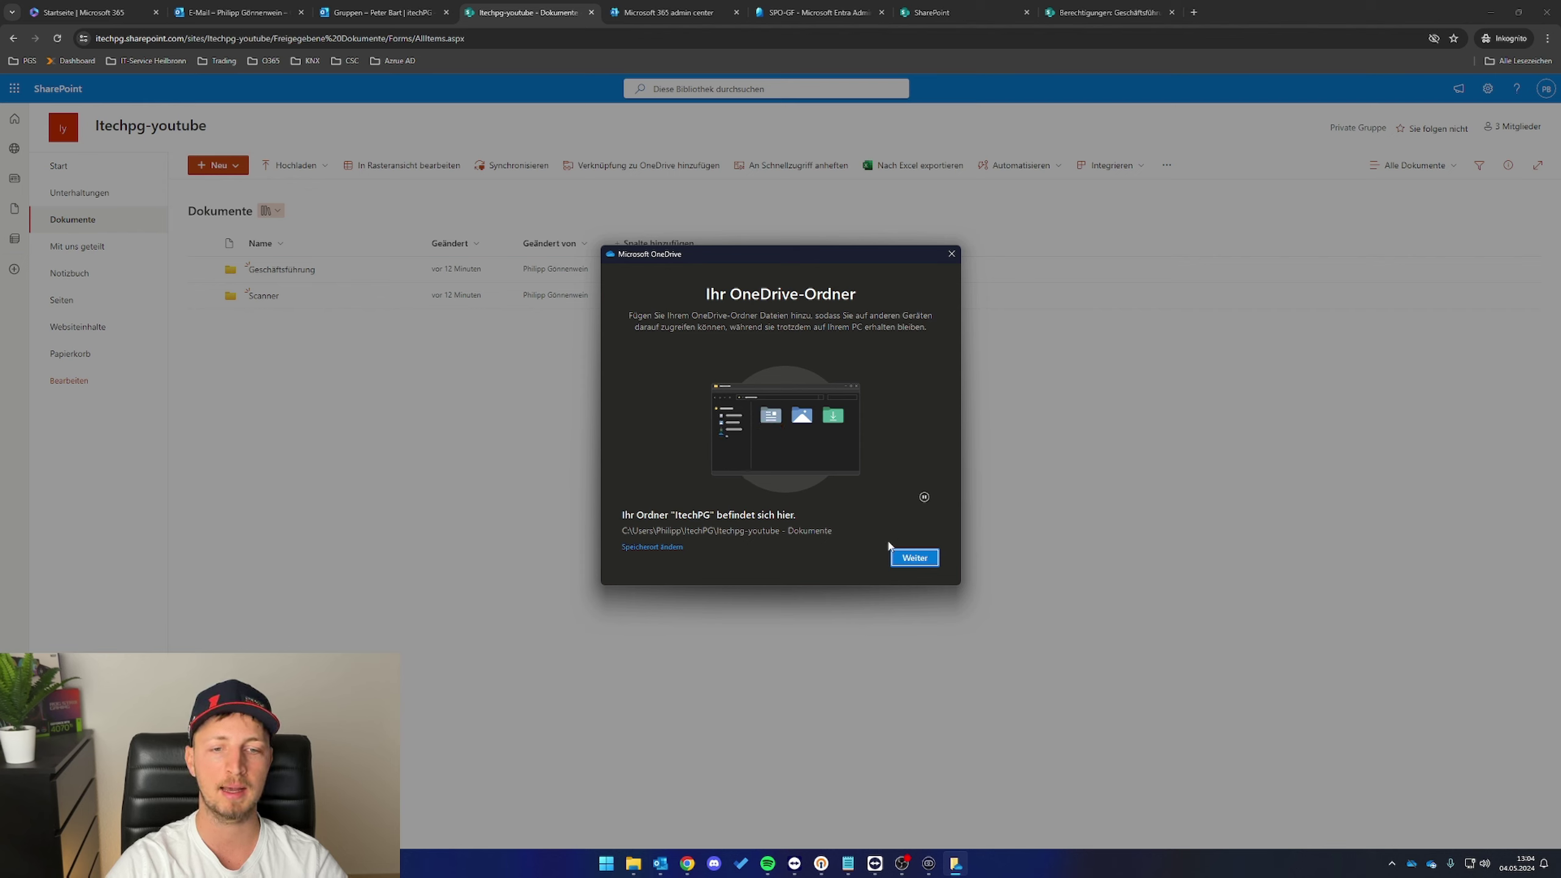
pyautogui.click(905, 559)
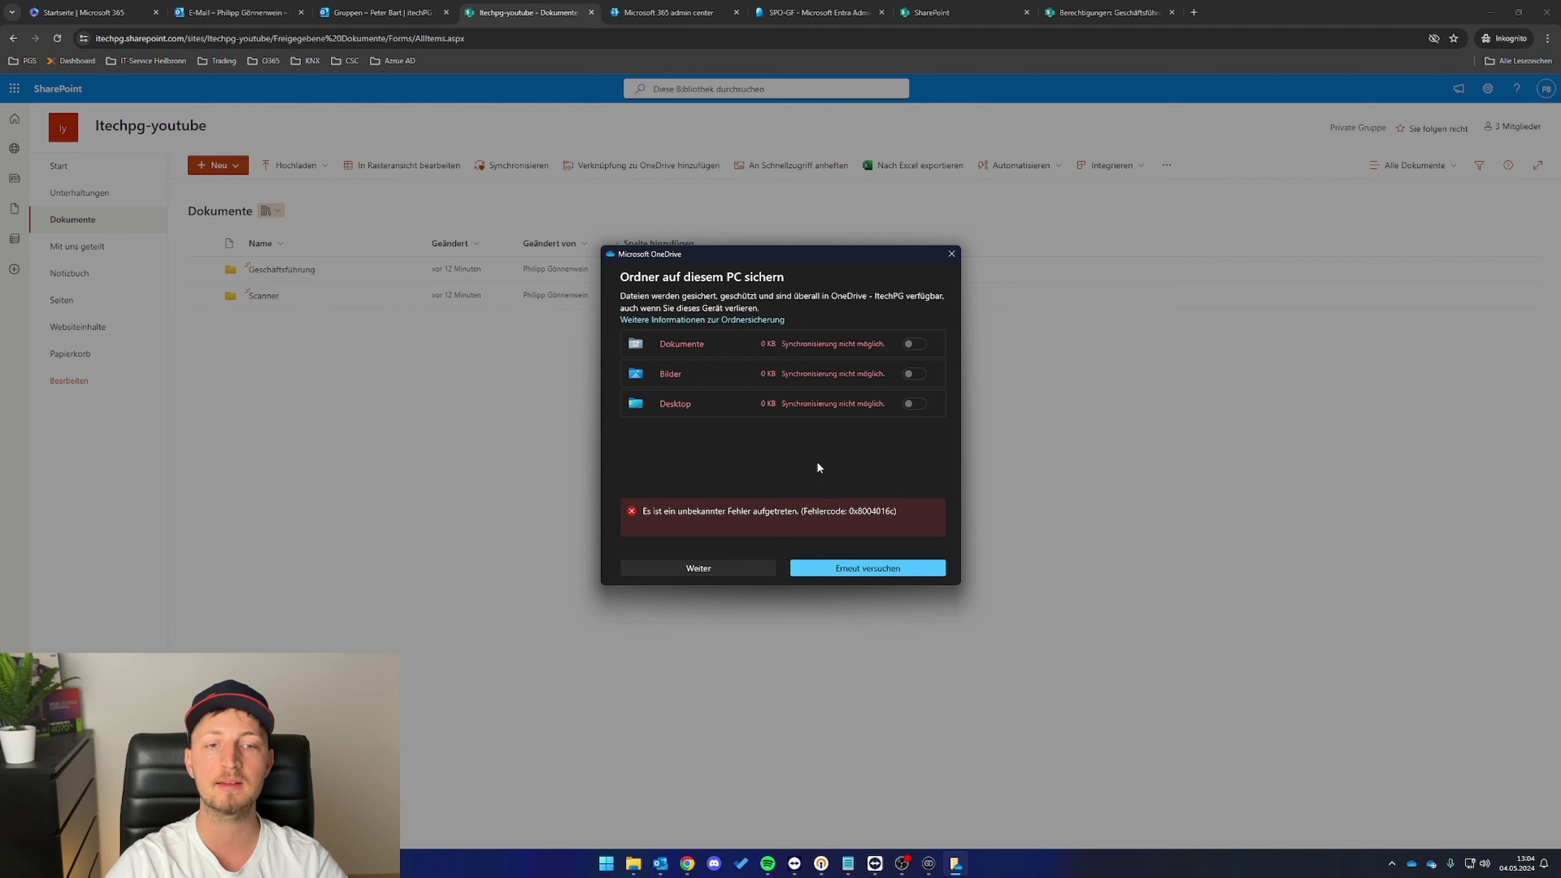
pyautogui.click(719, 564)
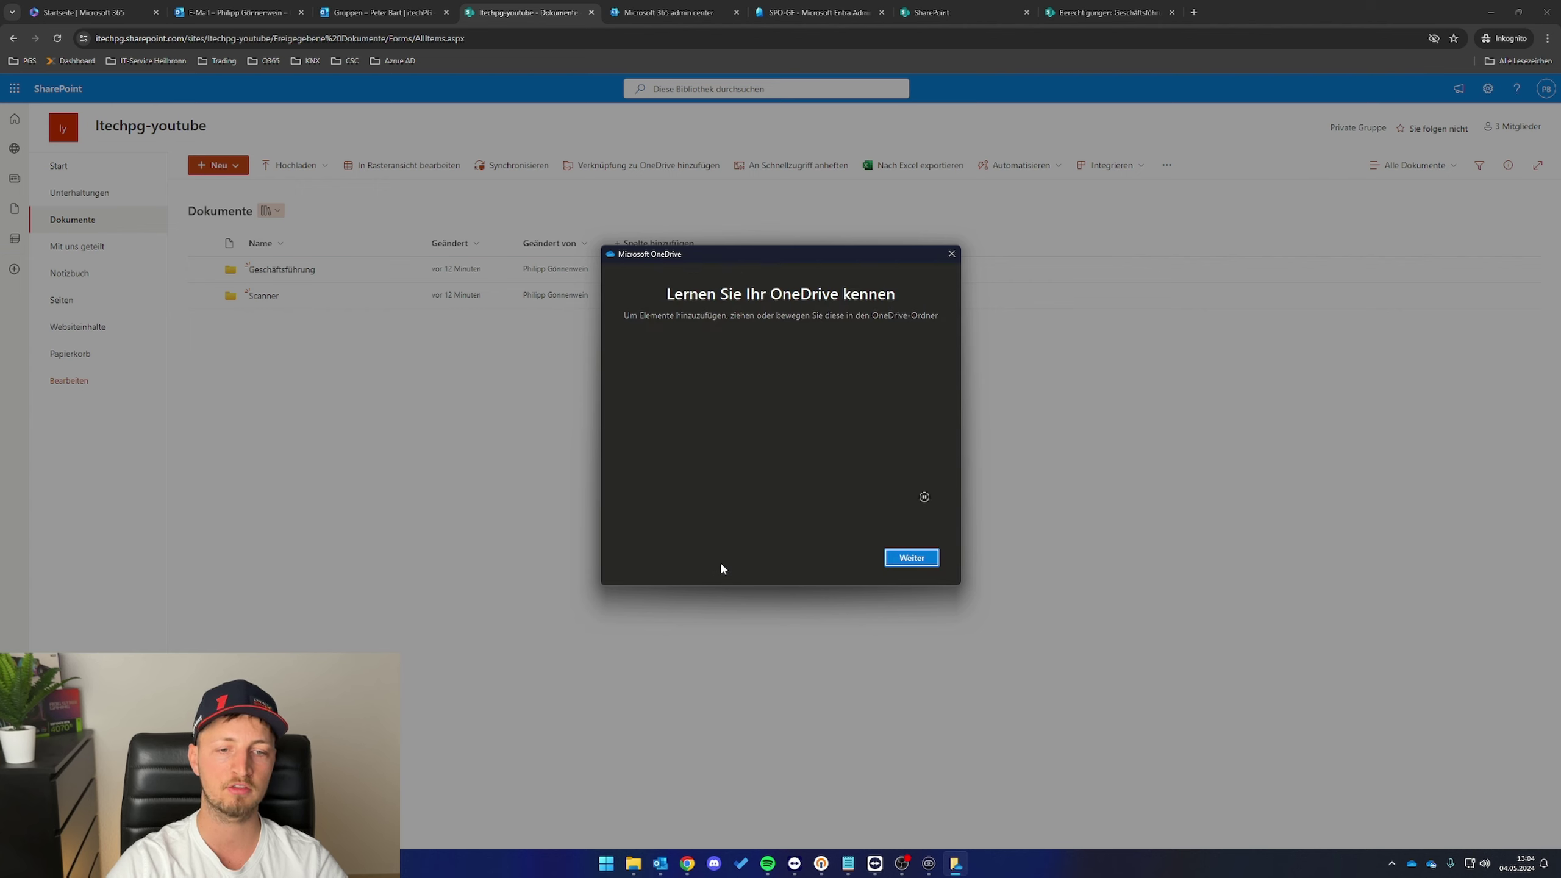
pyautogui.click(922, 562)
pyautogui.click(913, 559)
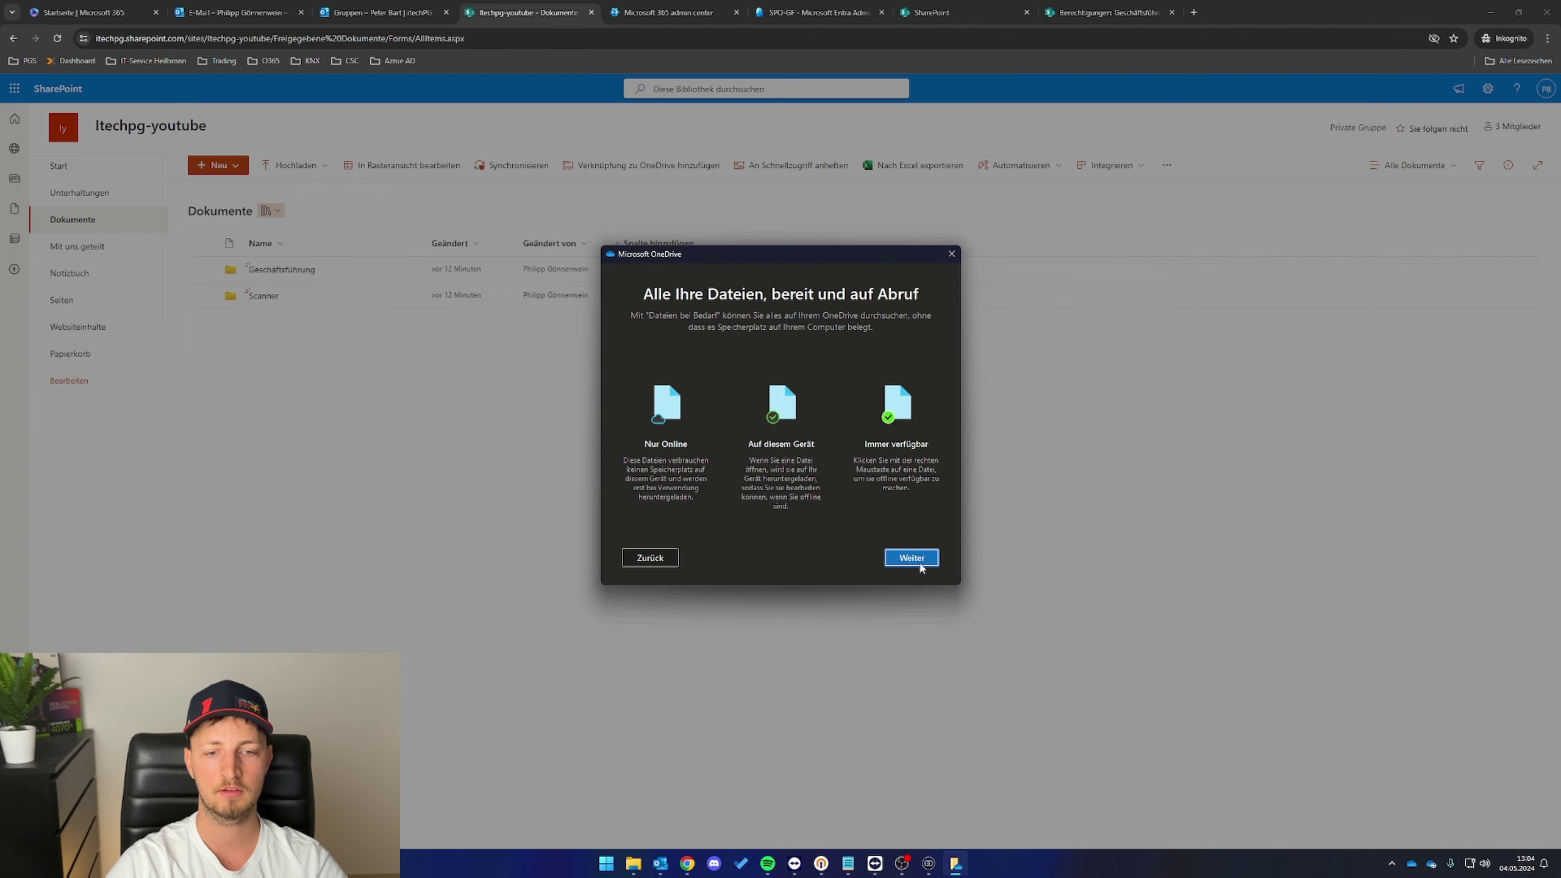
pyautogui.click(913, 558)
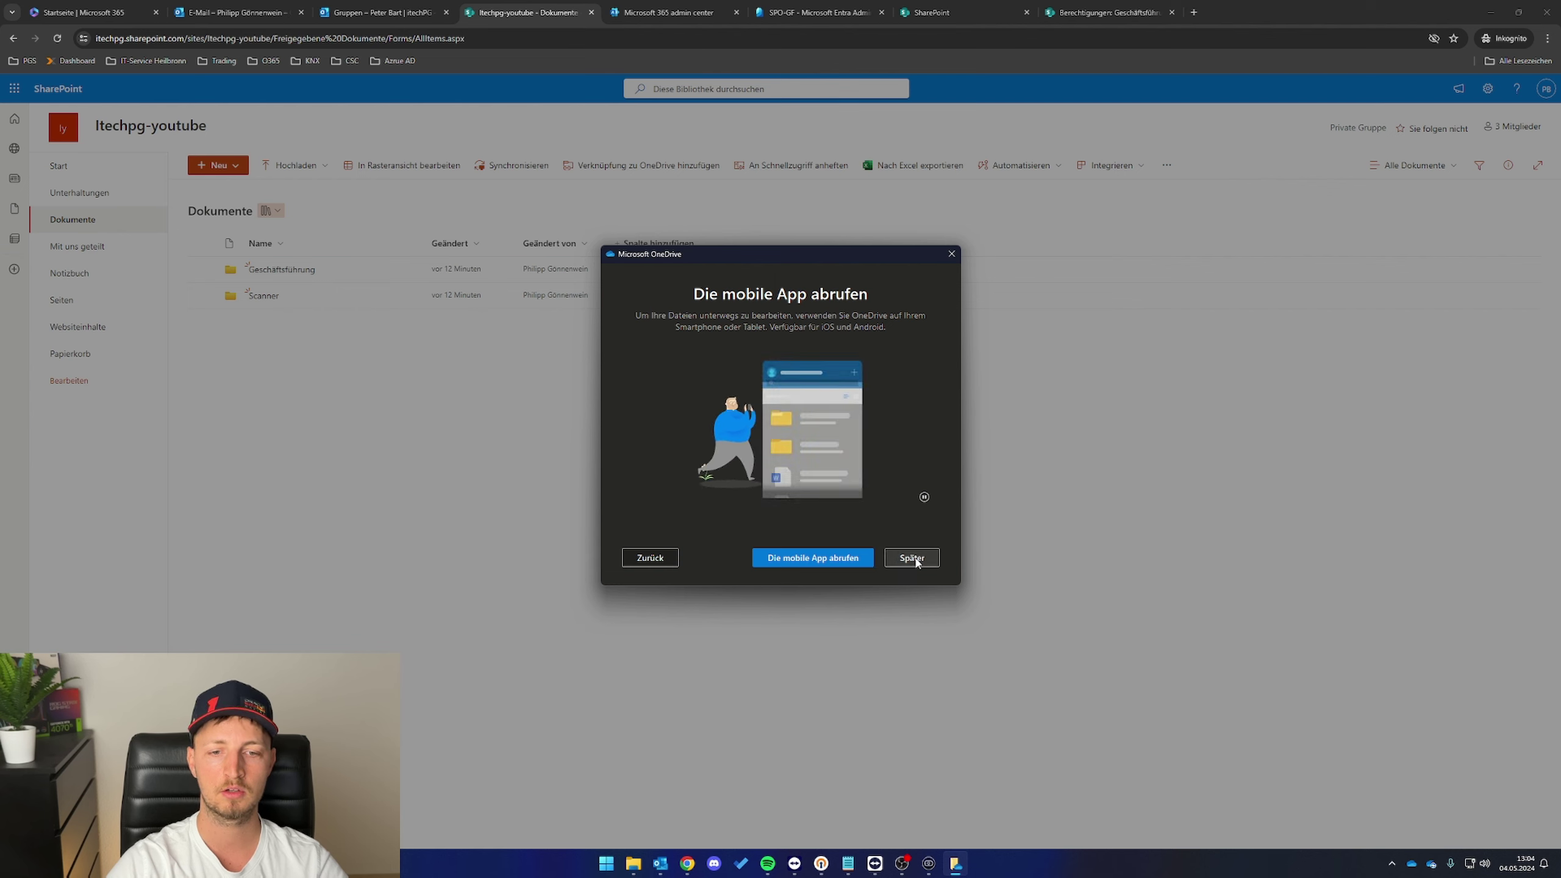
pyautogui.click(918, 561)
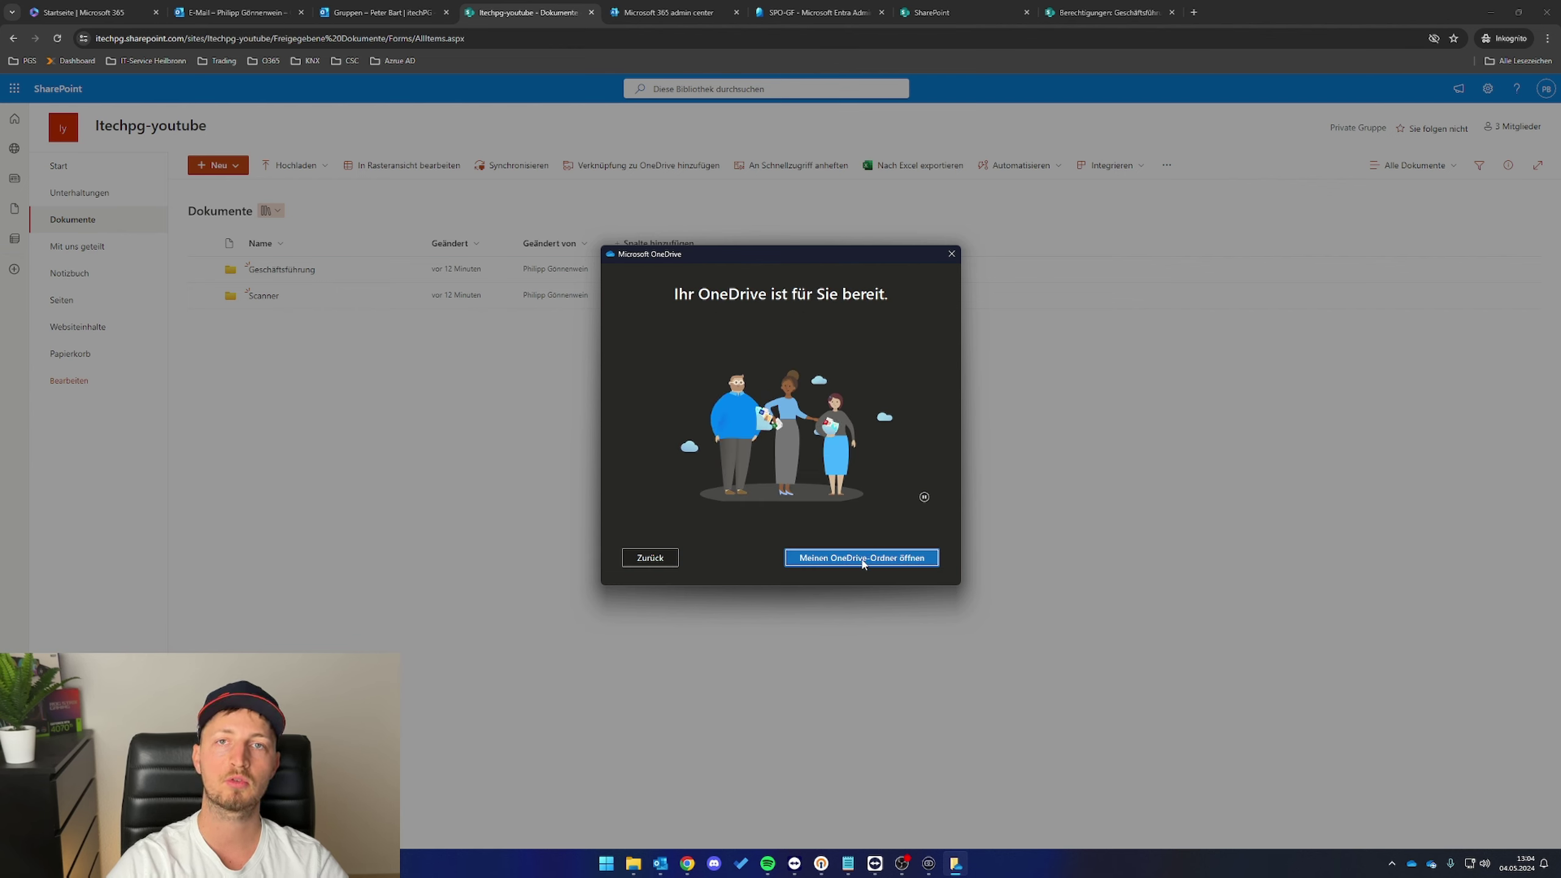
pyautogui.click(952, 254)
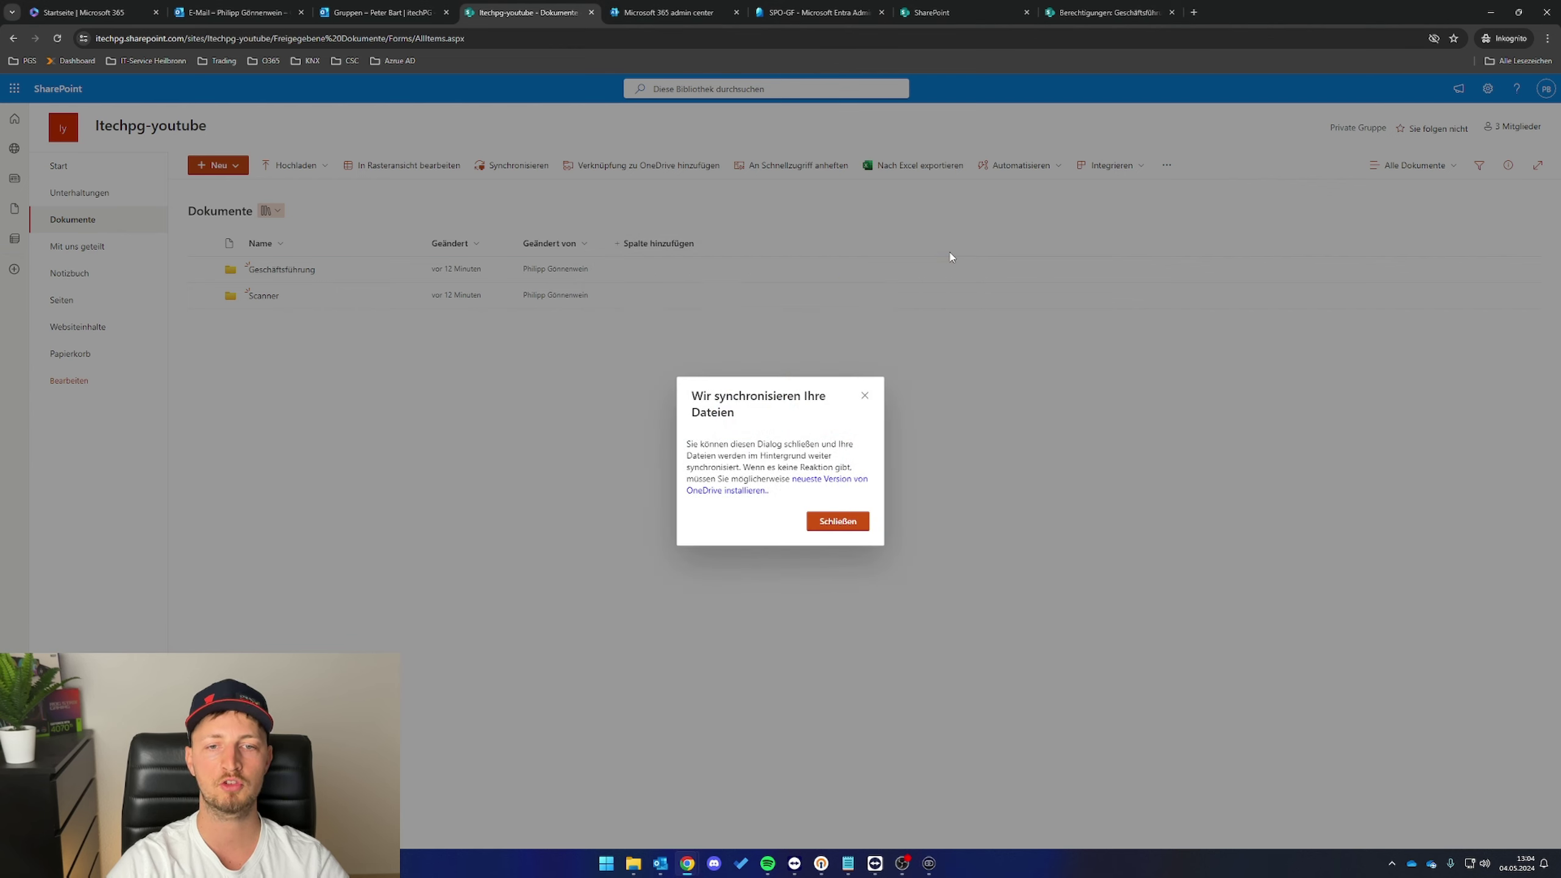
pyautogui.click(646, 864)
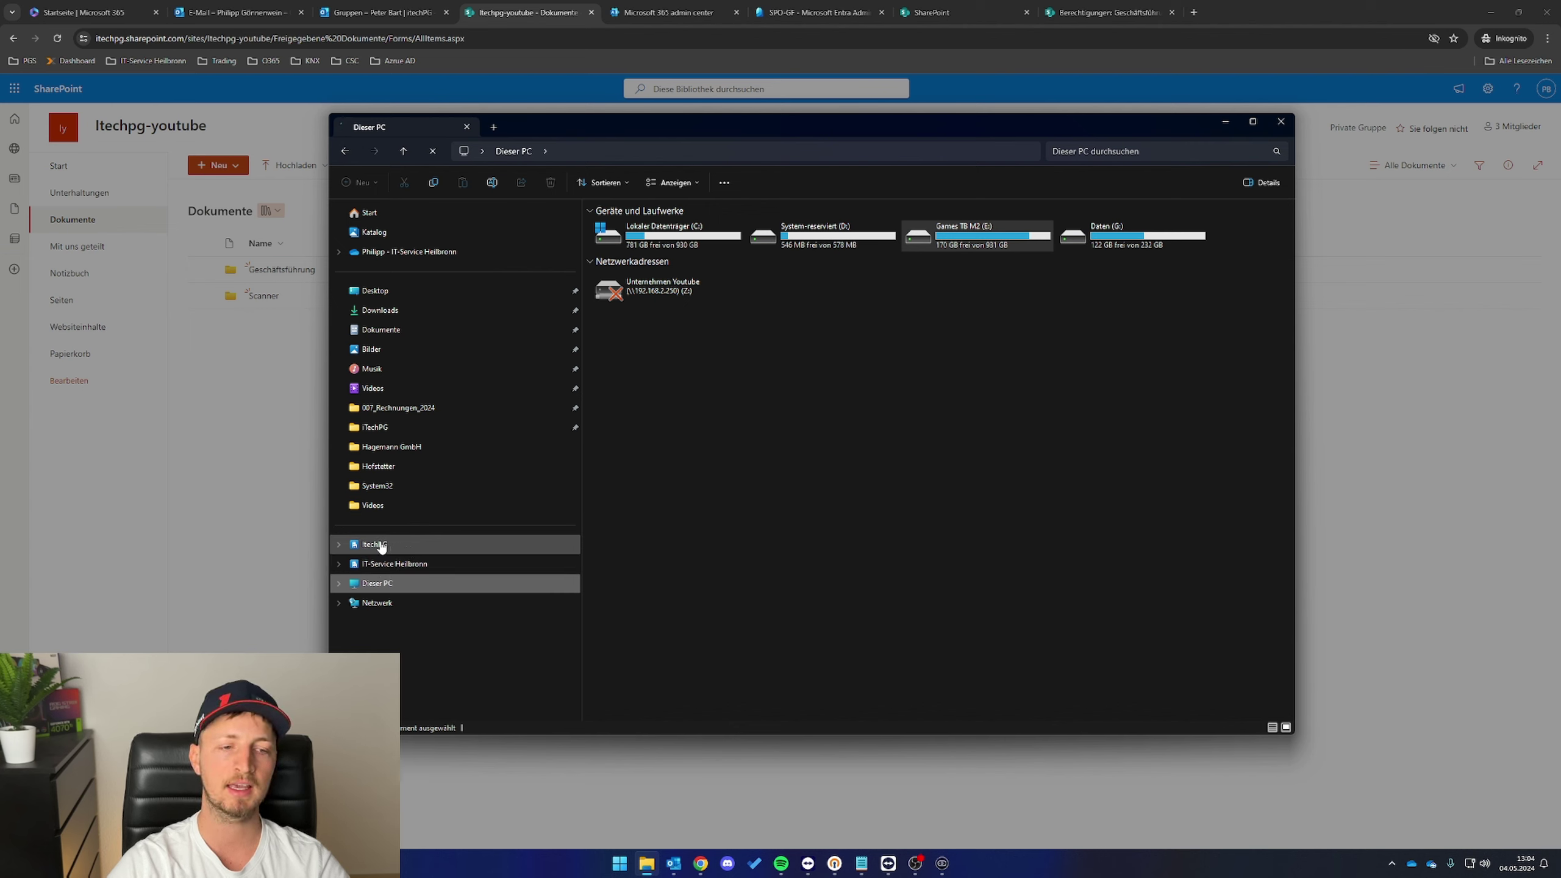
# - Browse in Explorer to ItechPG > Itechpg-youtube - Dokumente > Geschäftsführung
pyautogui.click(377, 548)
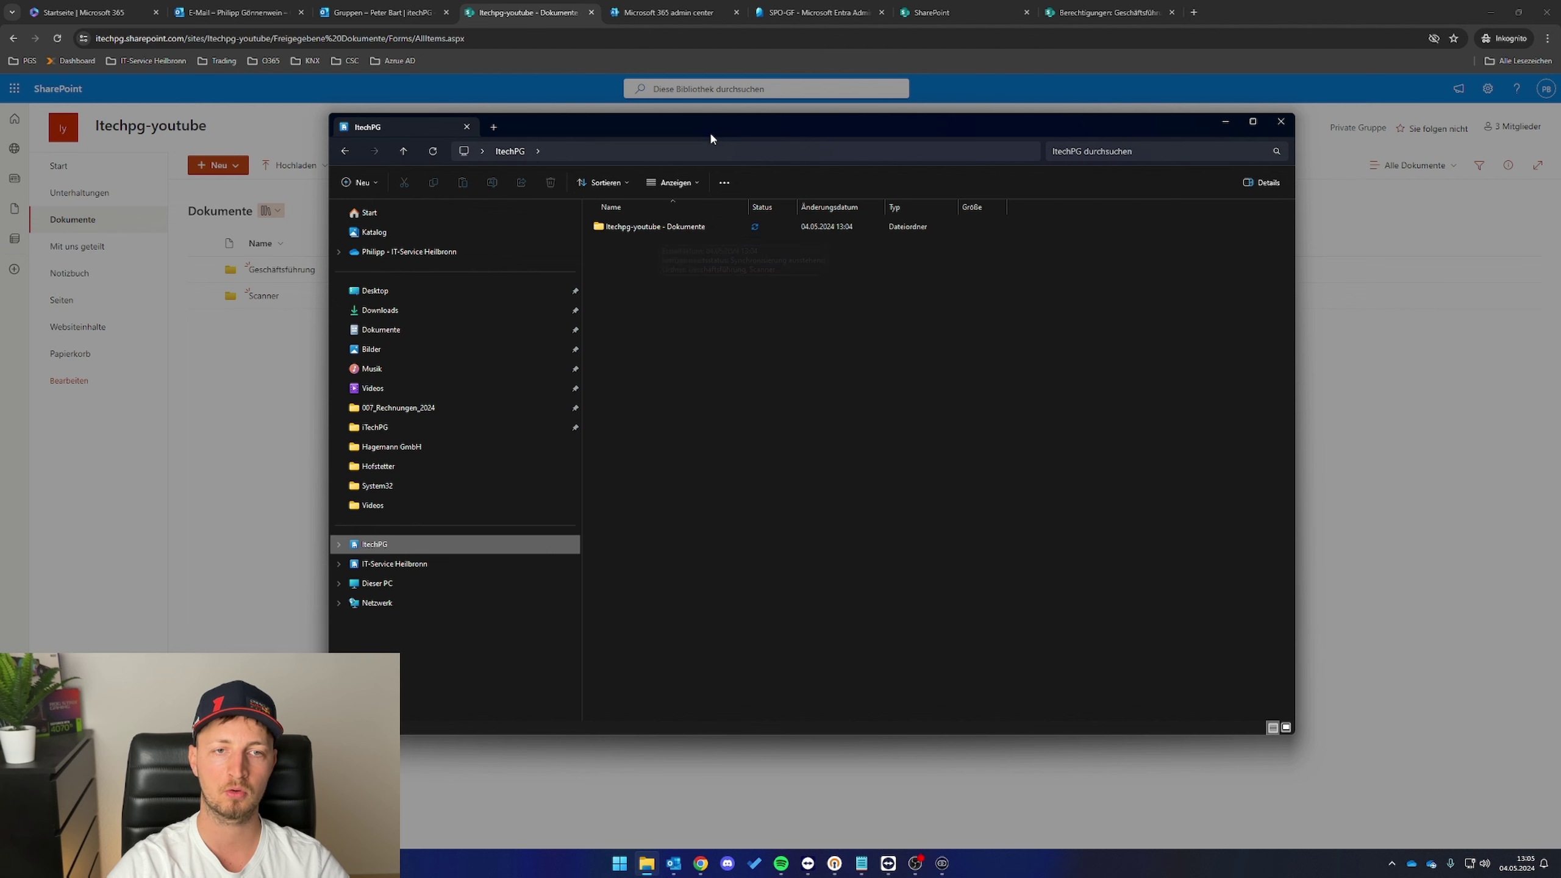
pyautogui.moveTo(599, 127); pyautogui.dragTo(682, 219)
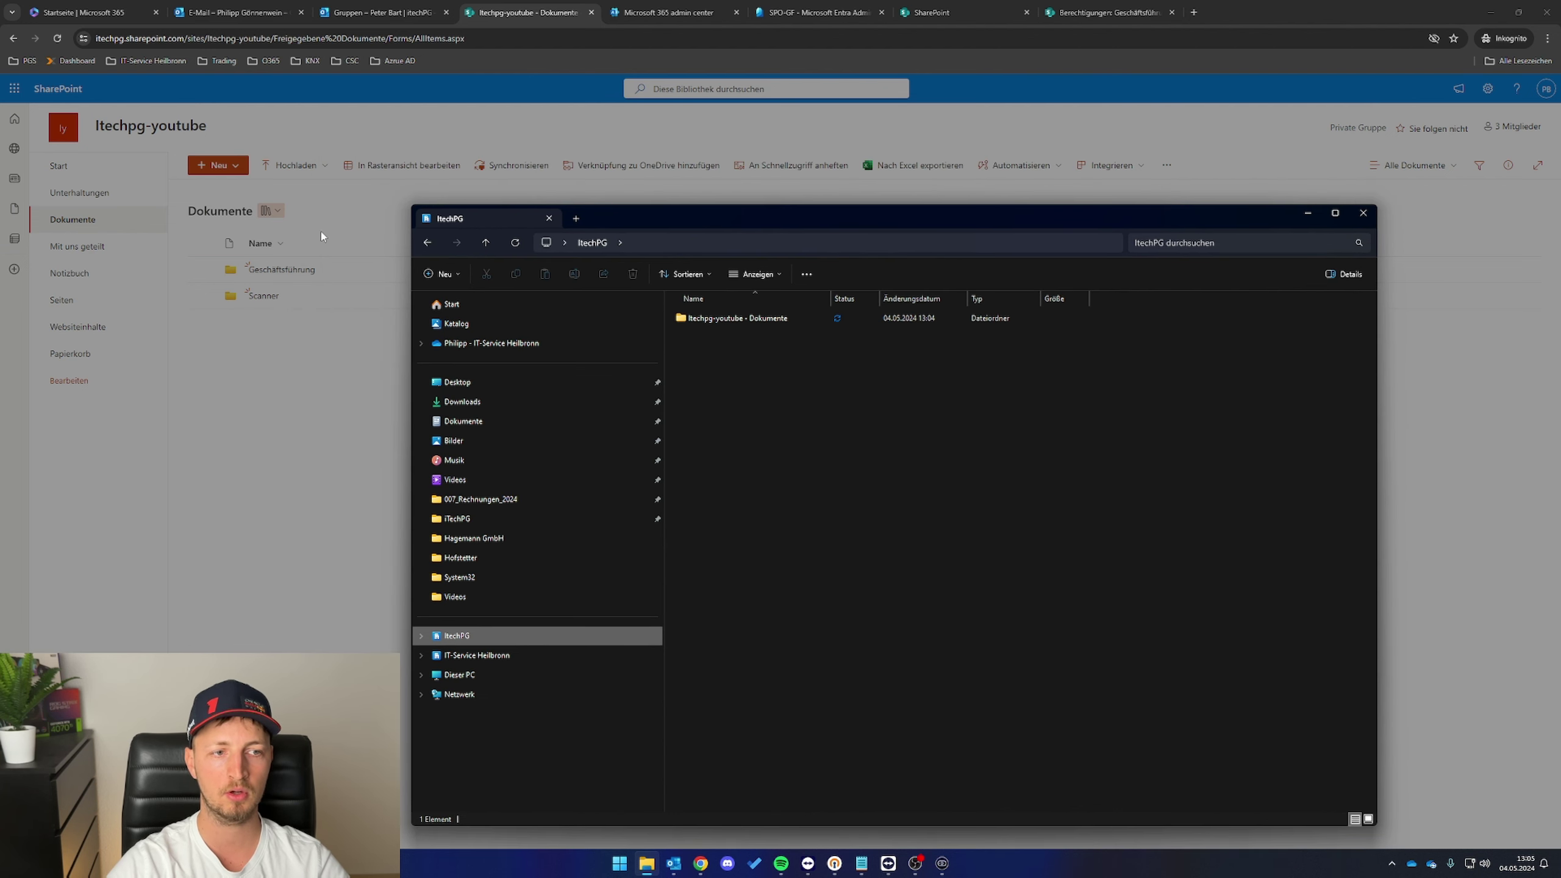
pyautogui.click(722, 320)
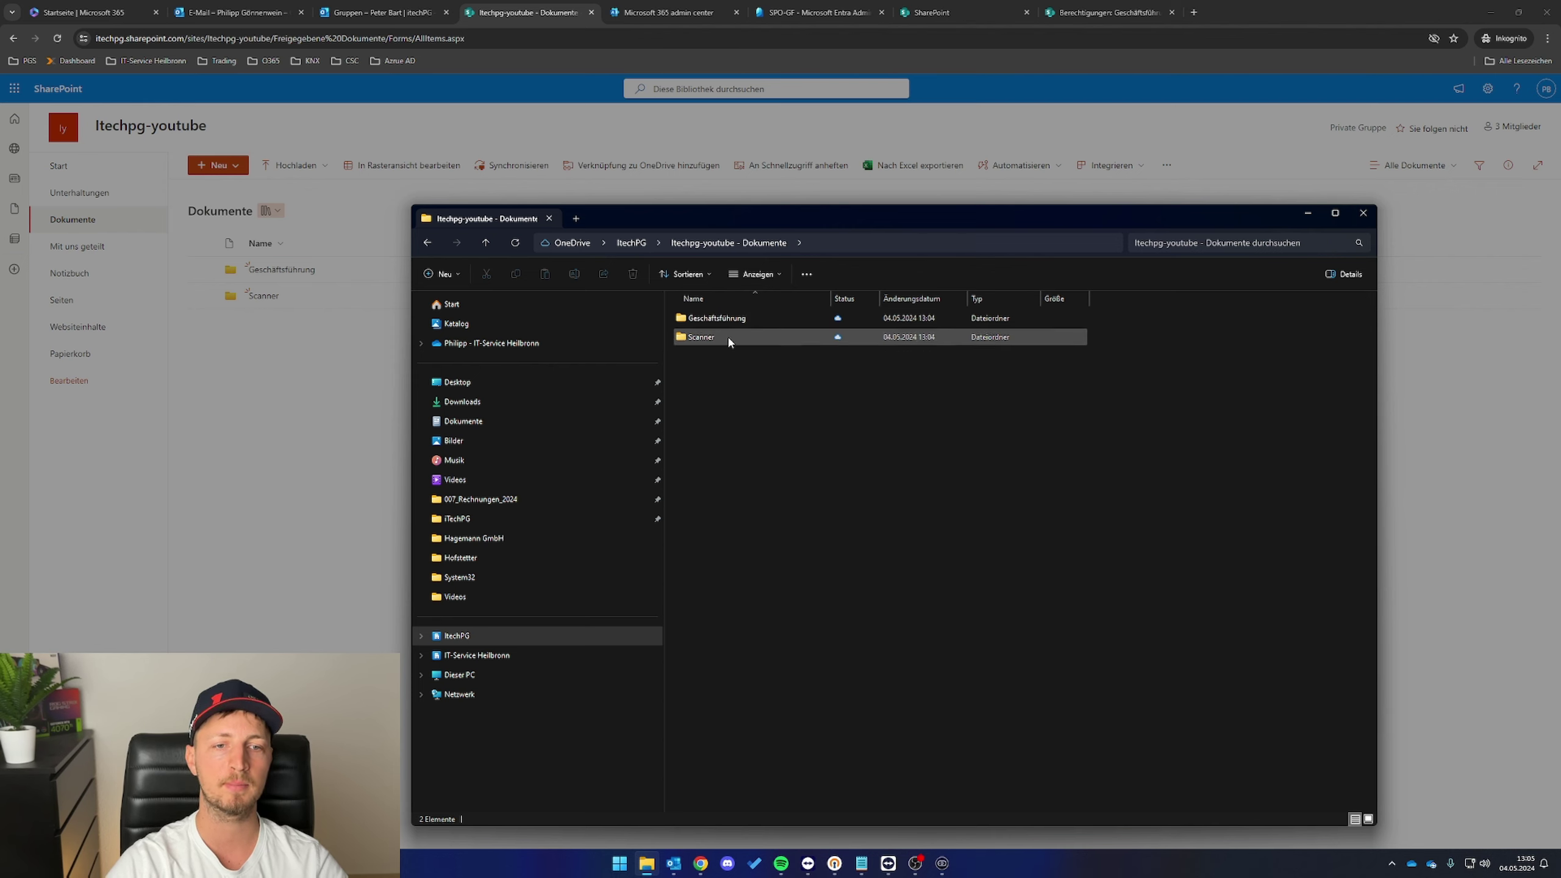
pyautogui.doubleClick(744, 319)
# - Create a new empty text document named 'Test' in the Geschäftsführung folder
pyautogui.rightClick(813, 398)
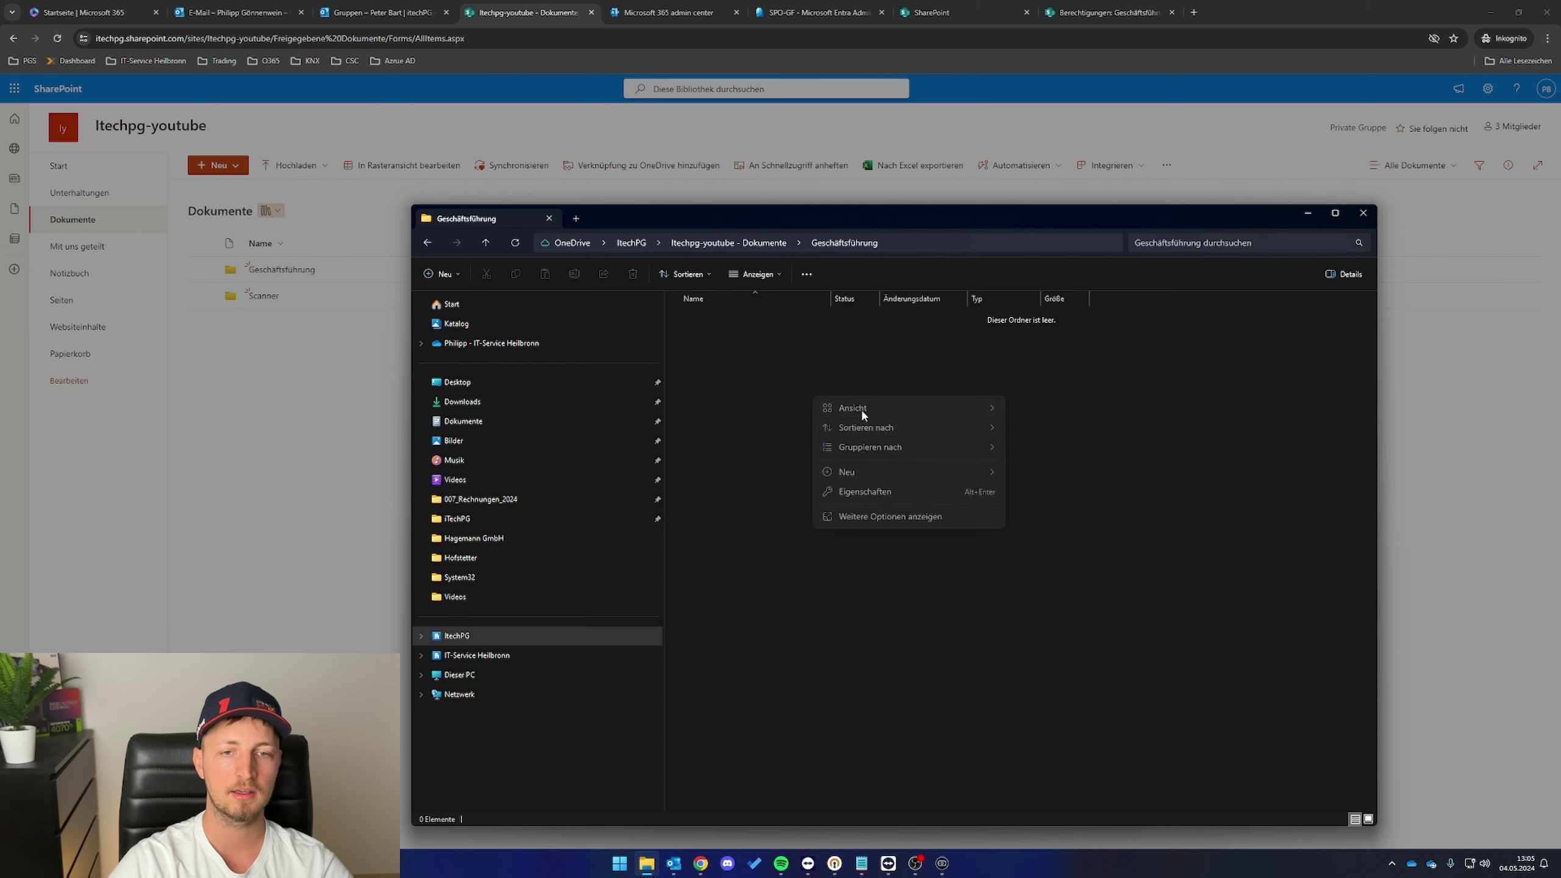
pyautogui.moveTo(1002, 473)
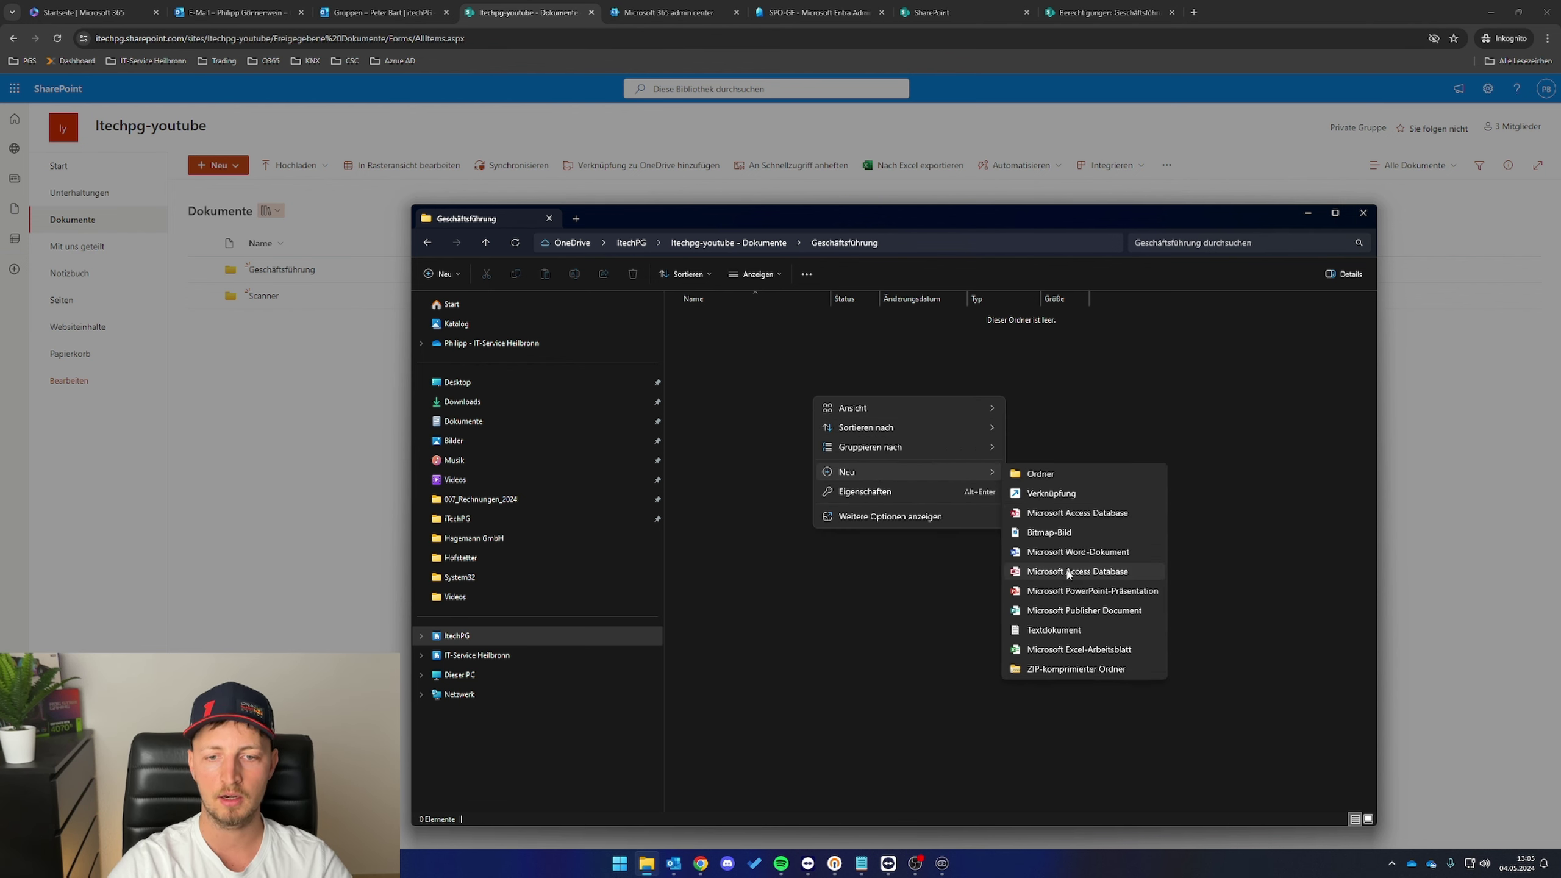
pyautogui.click(1053, 628)
pyautogui.write('Test')
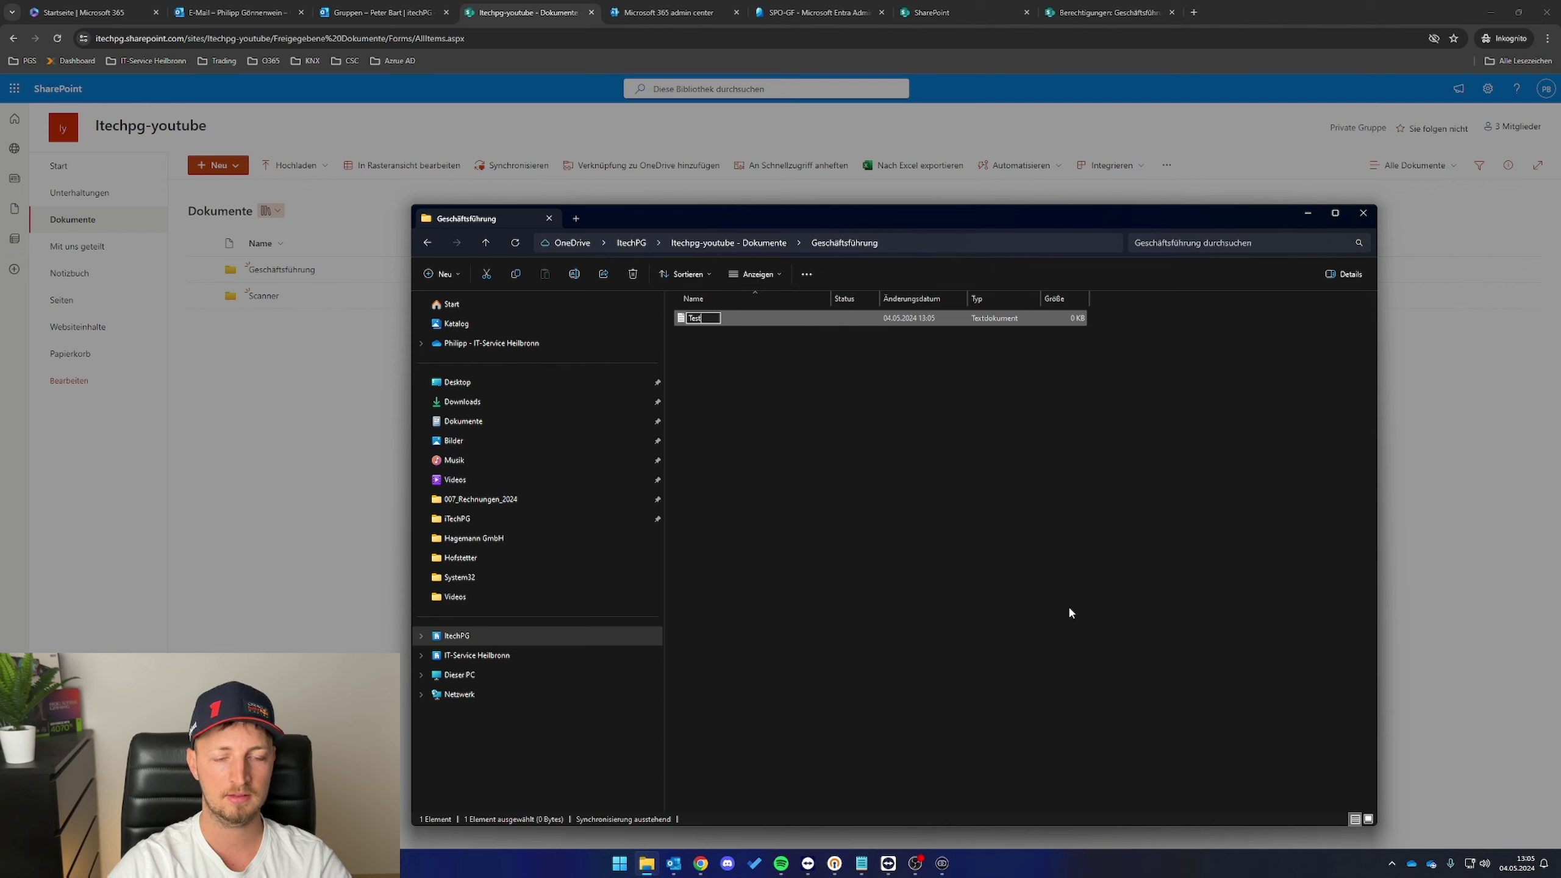
pyautogui.press('Return')
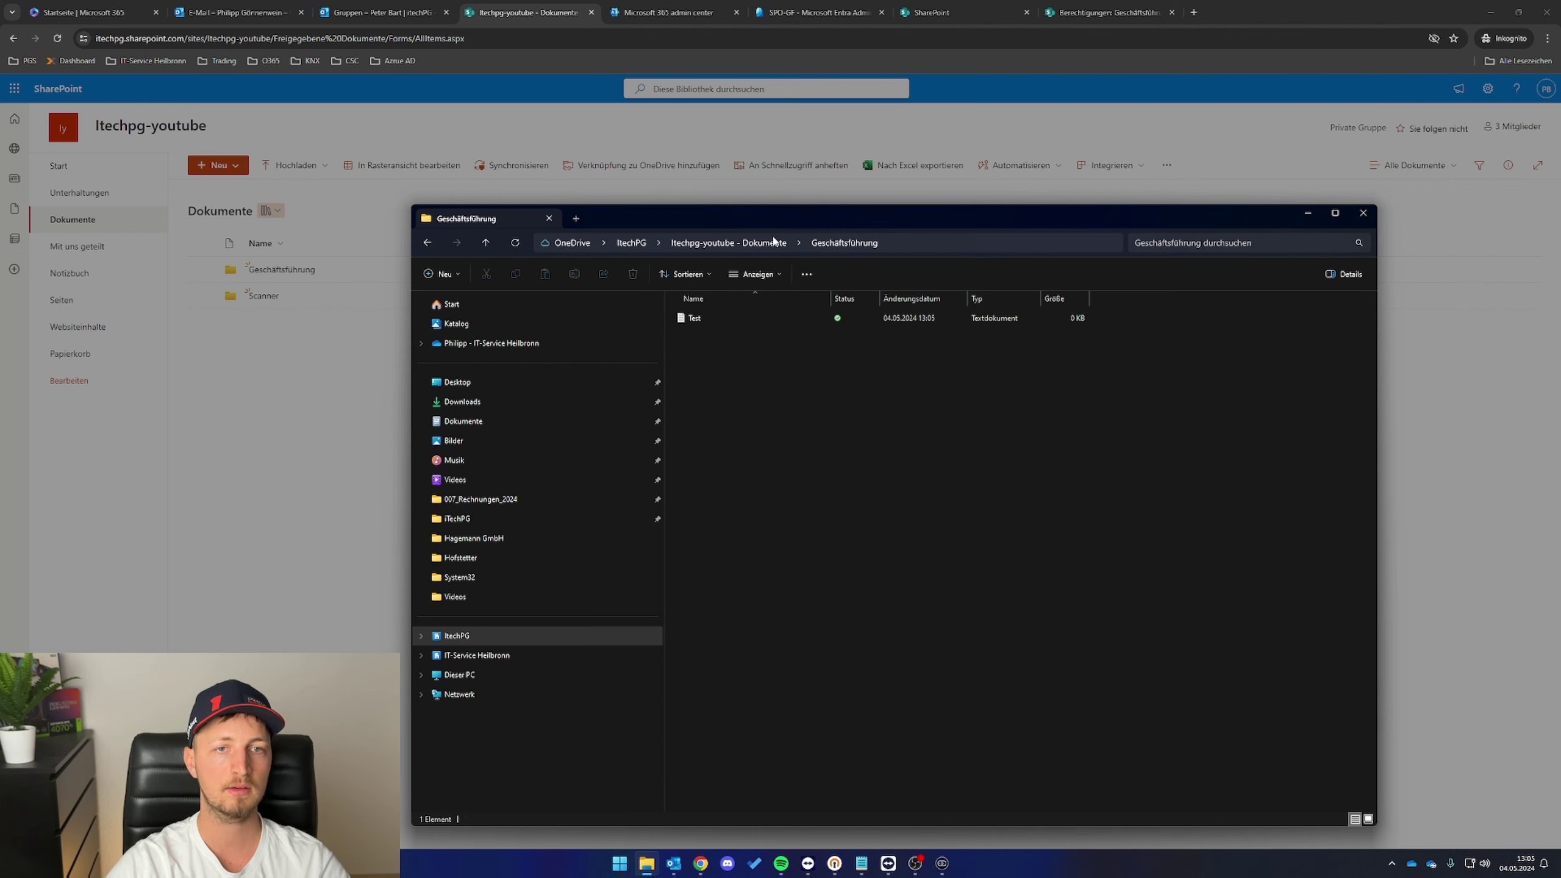
pyautogui.click(408, 430)
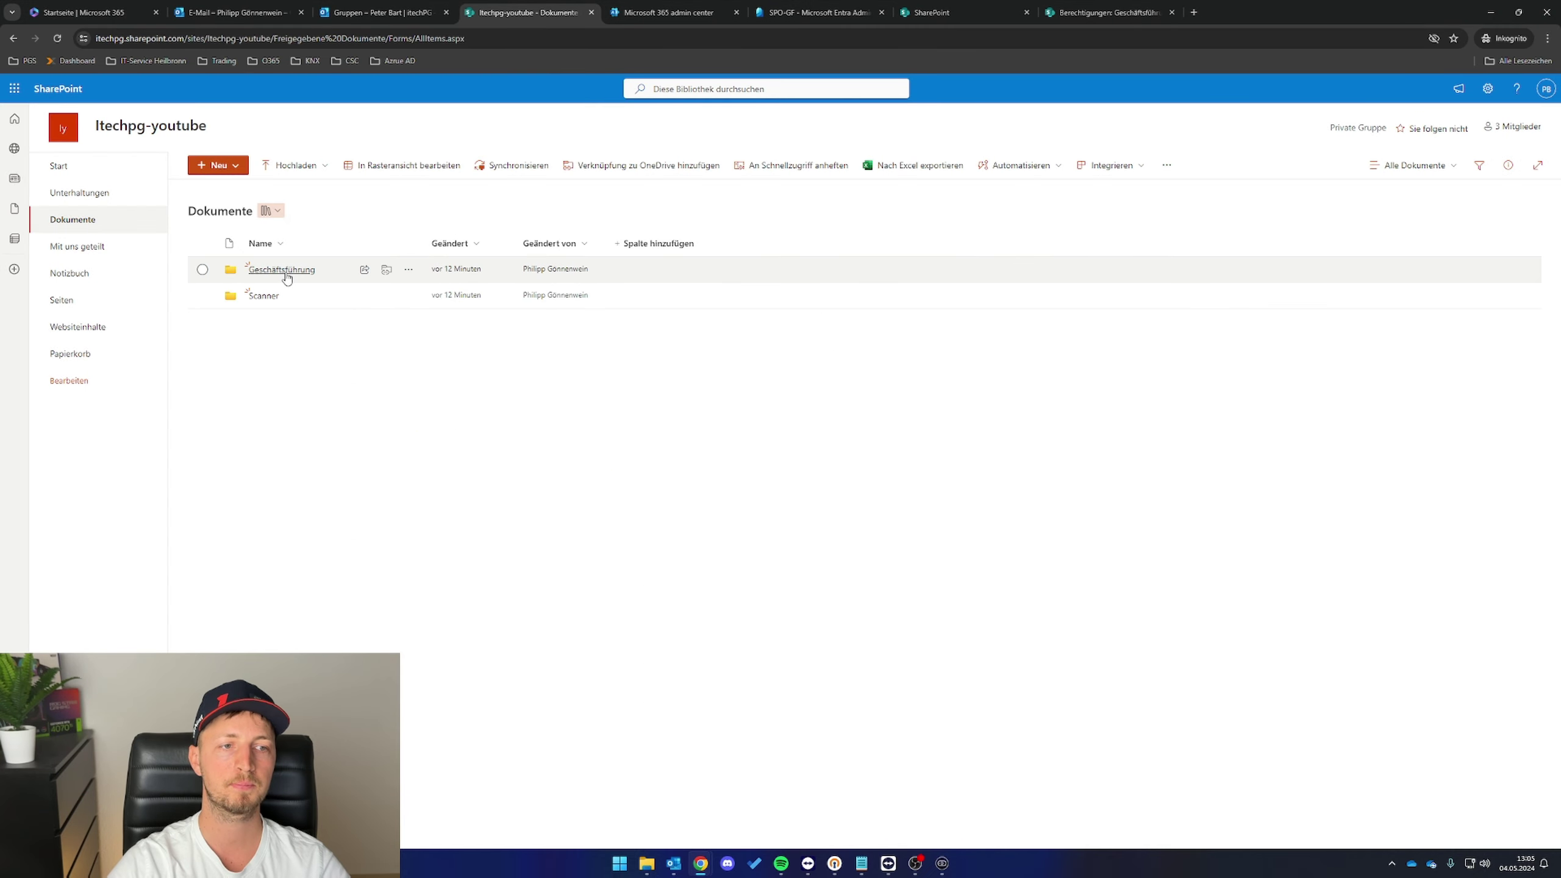
# - Confirm Test.txt appears in the online Geschäftsführung folder, then go back to the SPO-GF members tab
pyautogui.click(282, 278)
pyautogui.click(280, 275)
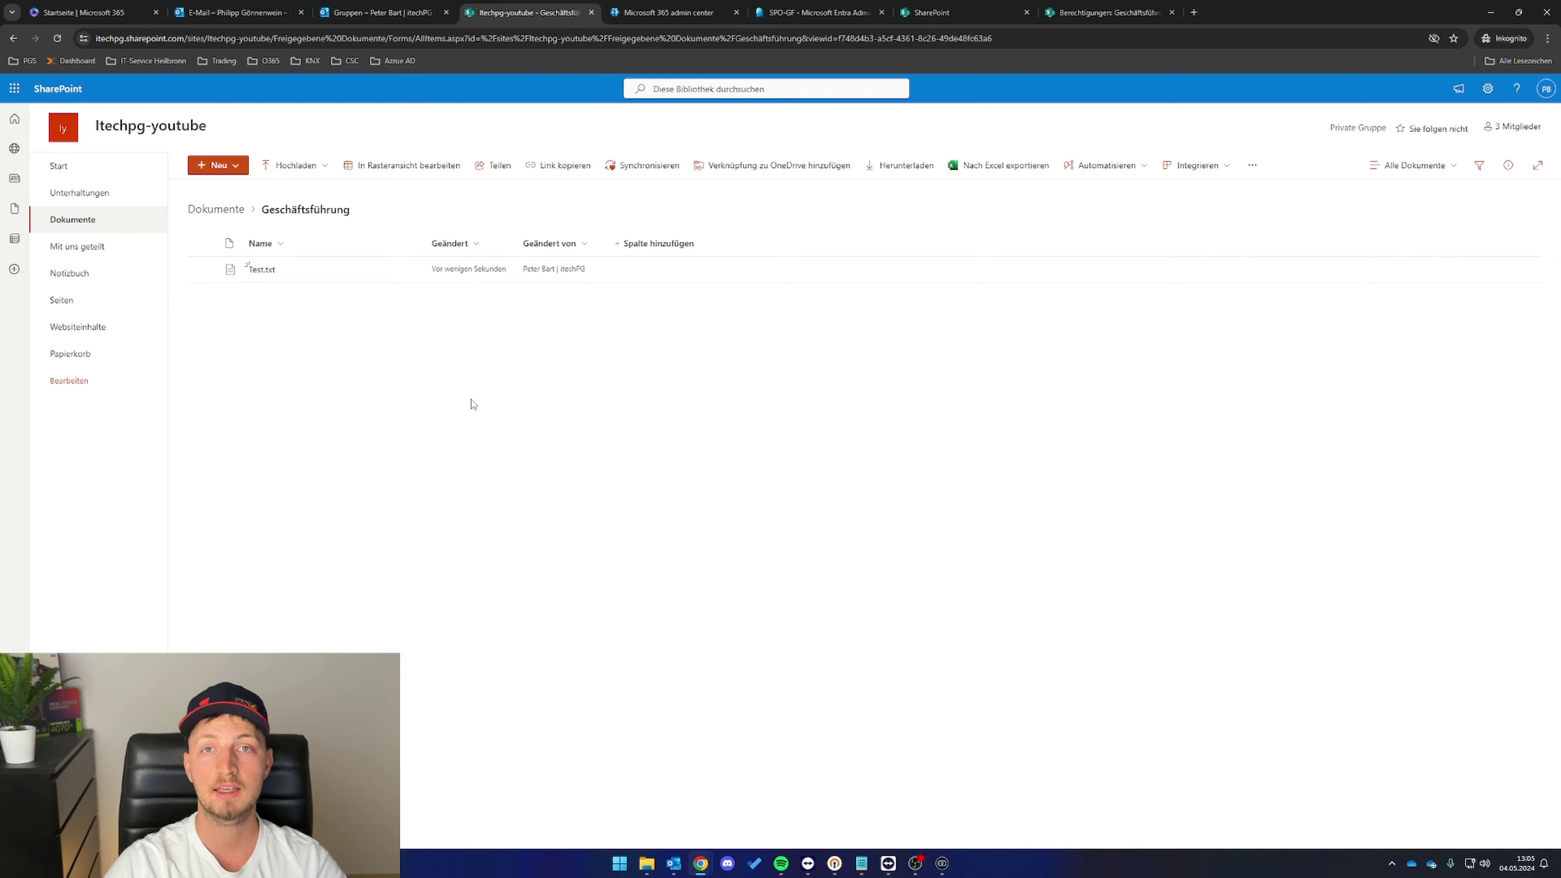
pyautogui.doubleClick(583, 352)
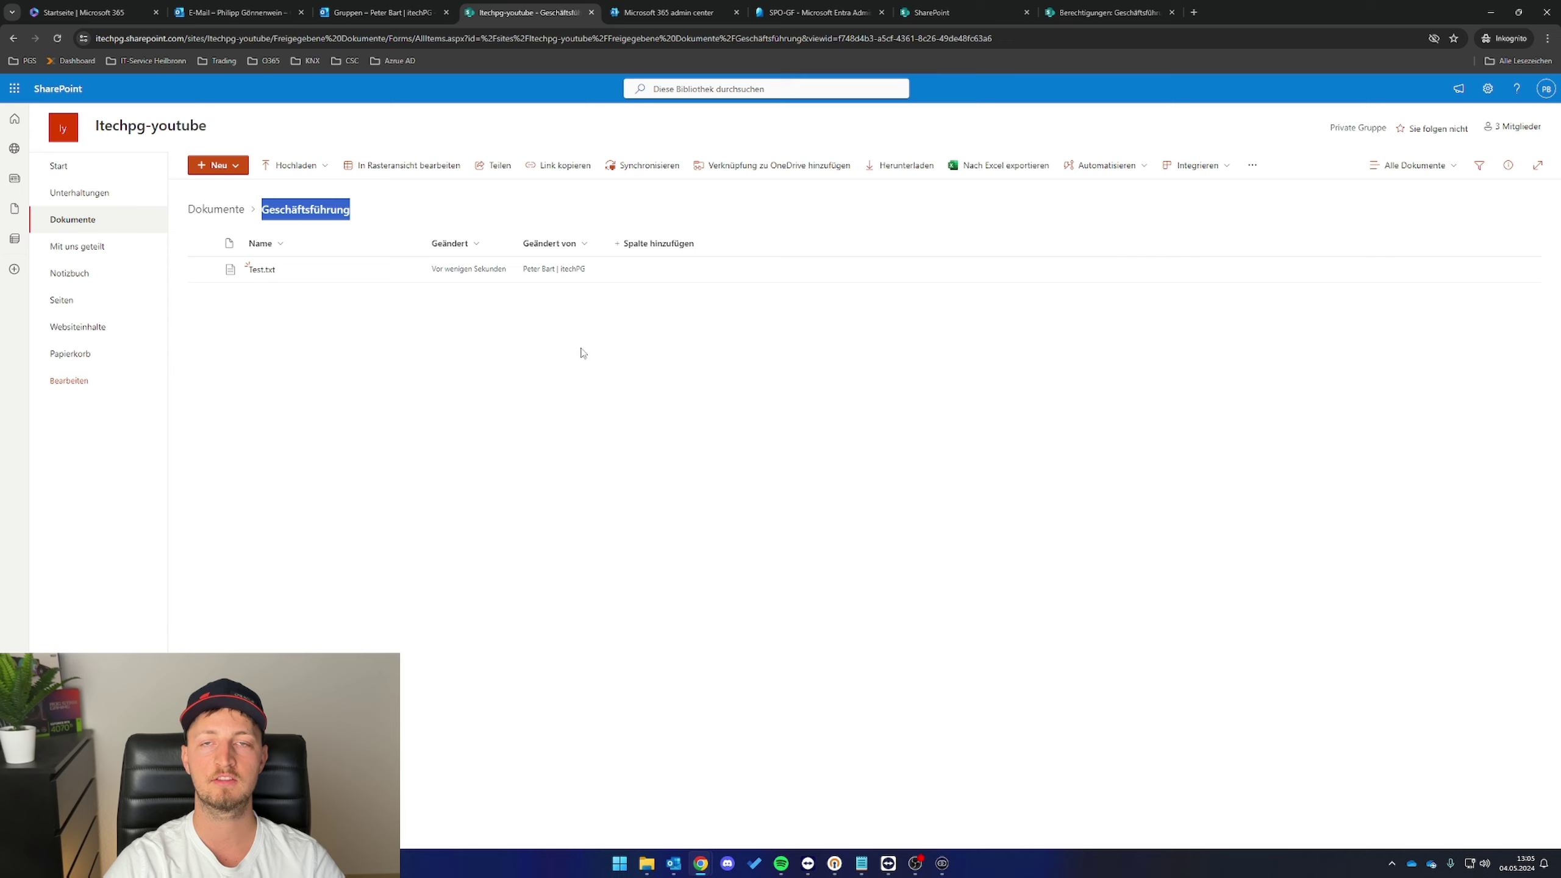
pyautogui.click(555, 365)
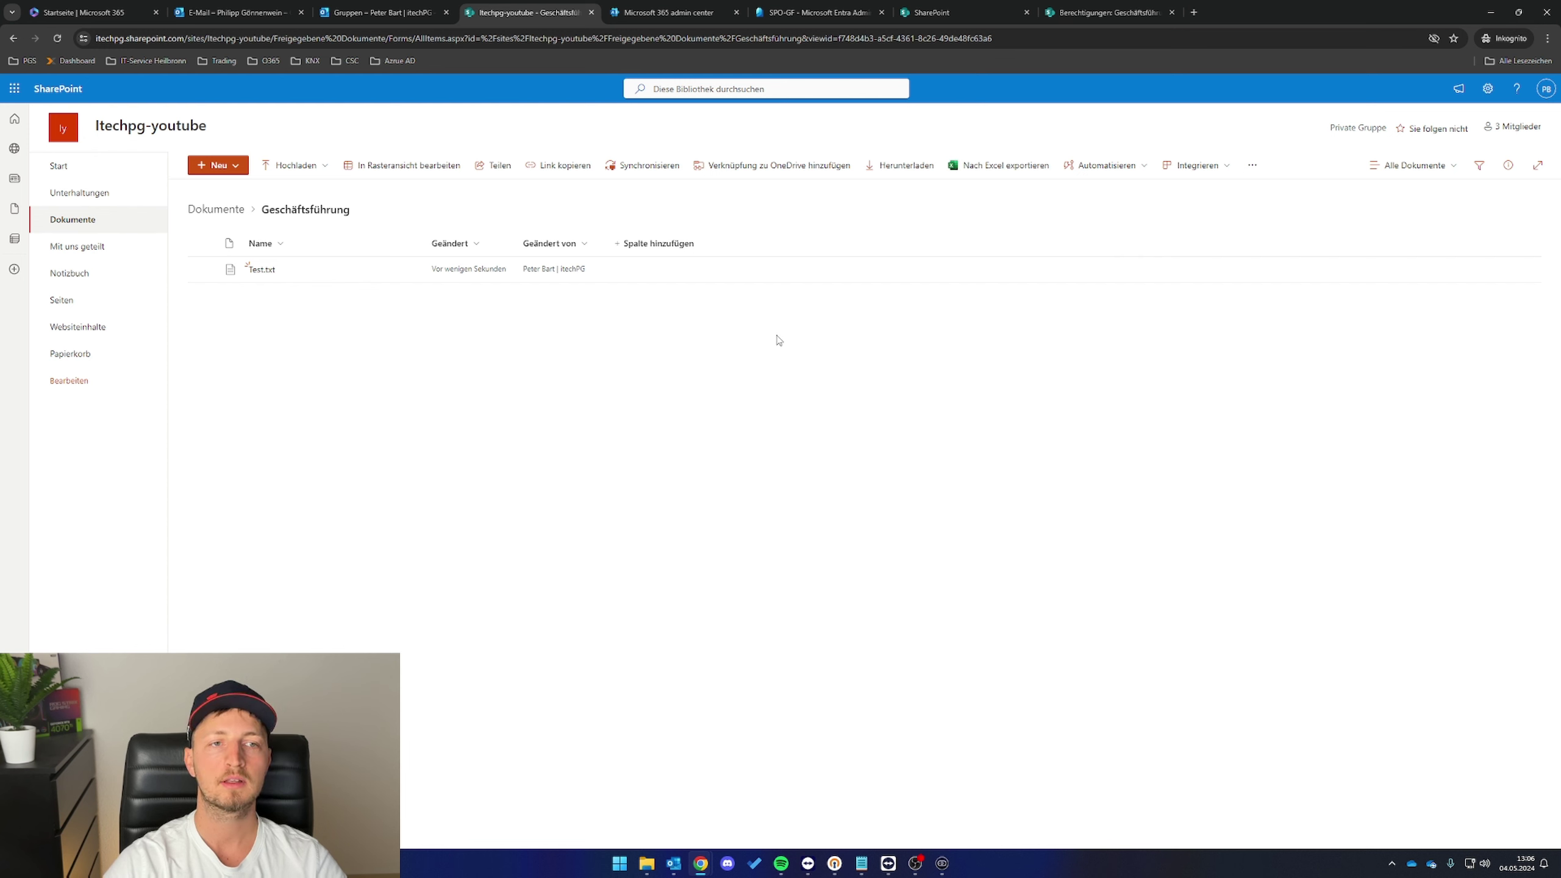
pyautogui.click(805, 12)
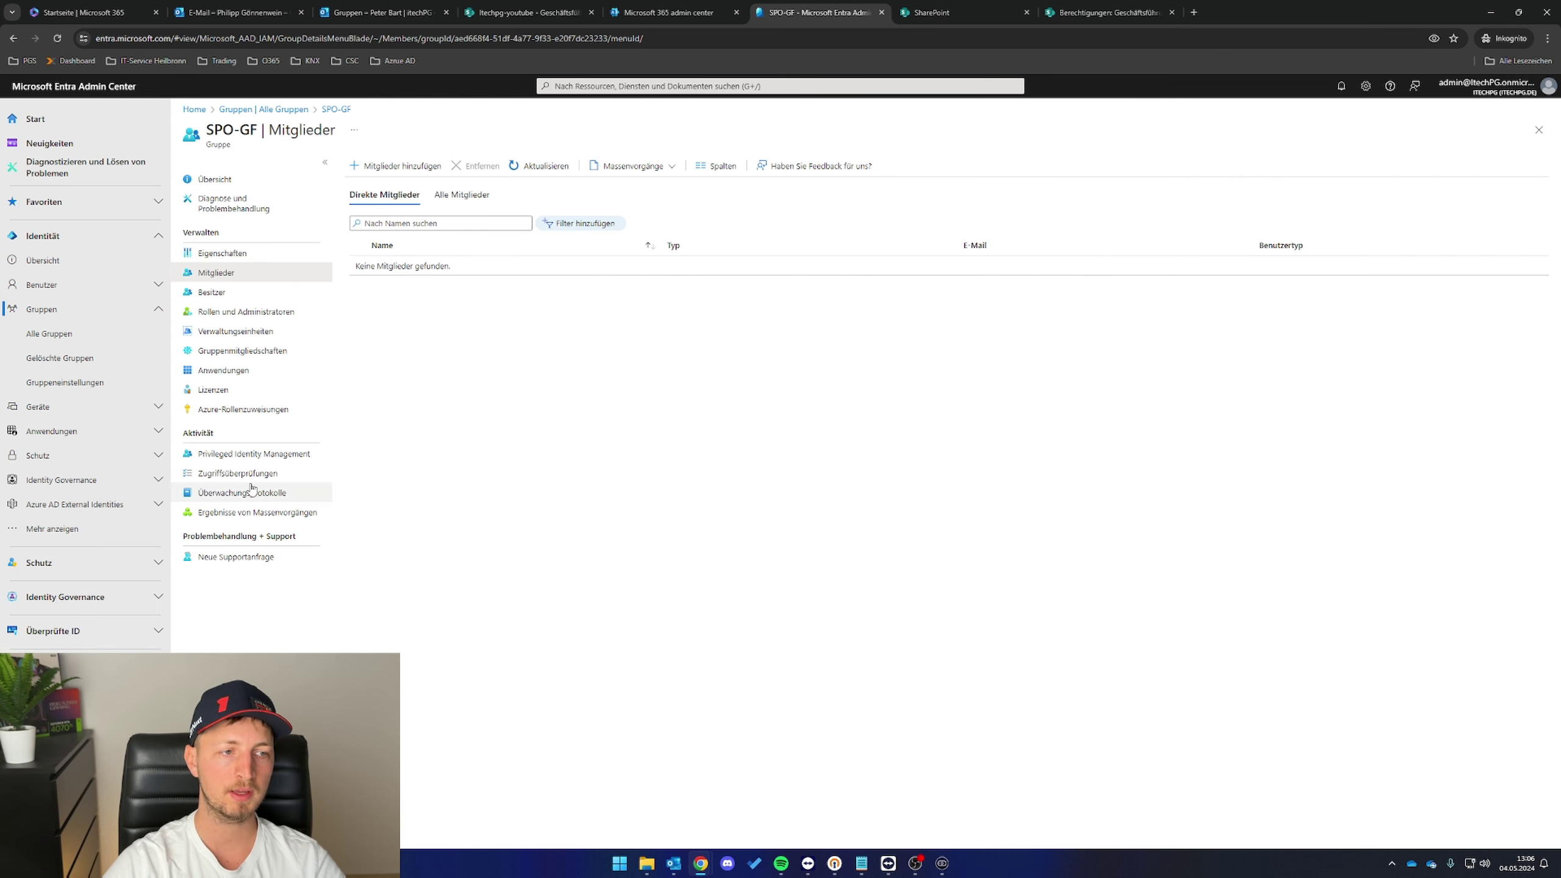
# - Open Microsoft Entra from the Microsoft 365 admin center's admin centers list, using the second account
pyautogui.click(86, 14)
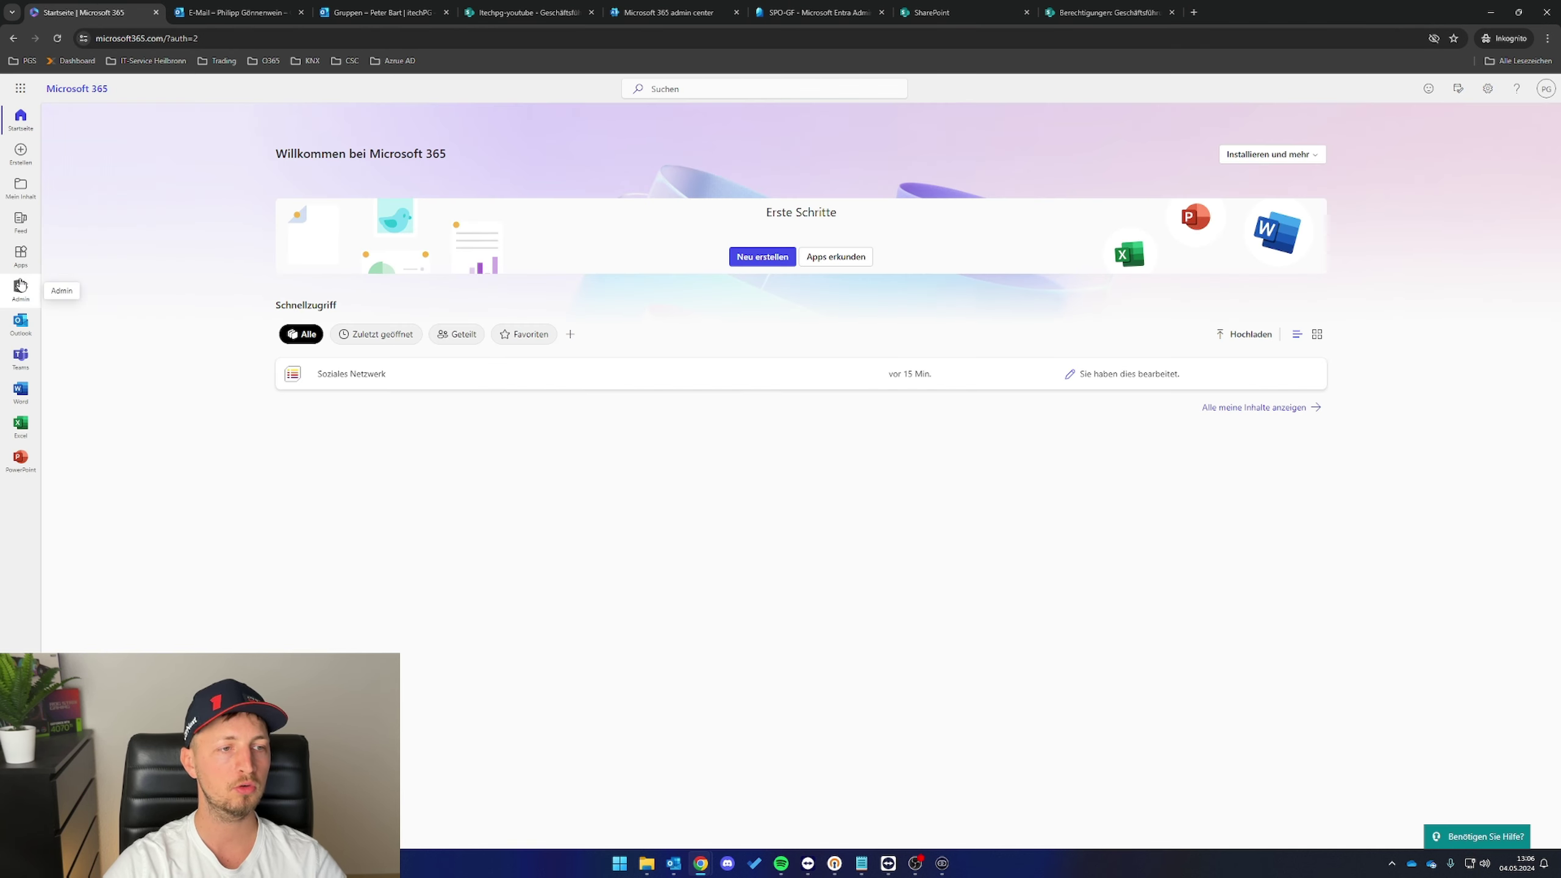
pyautogui.click(15, 290)
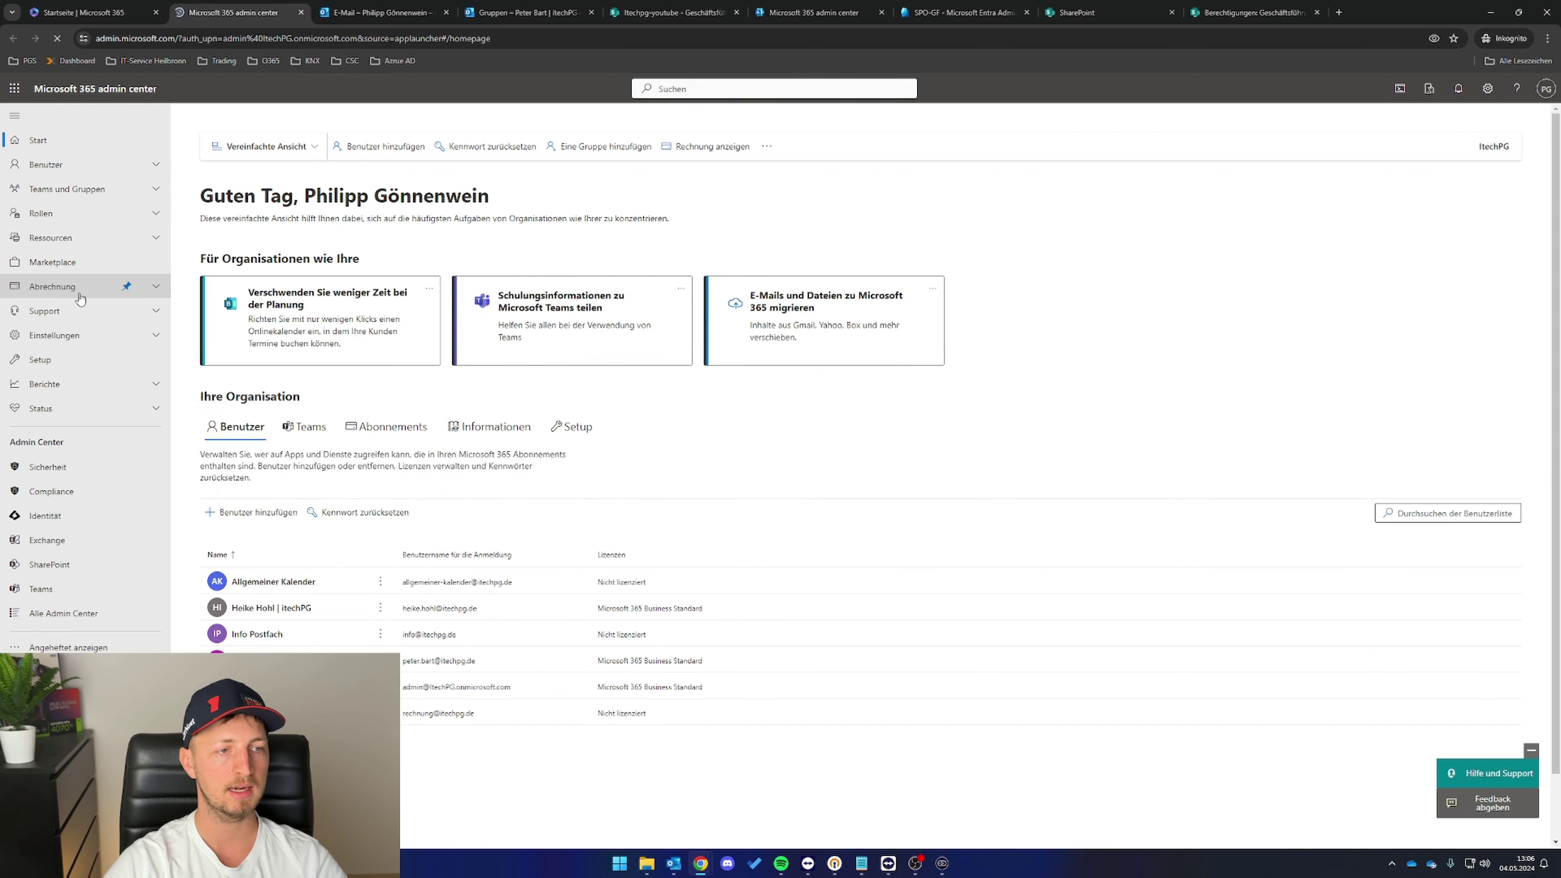
pyautogui.click(63, 613)
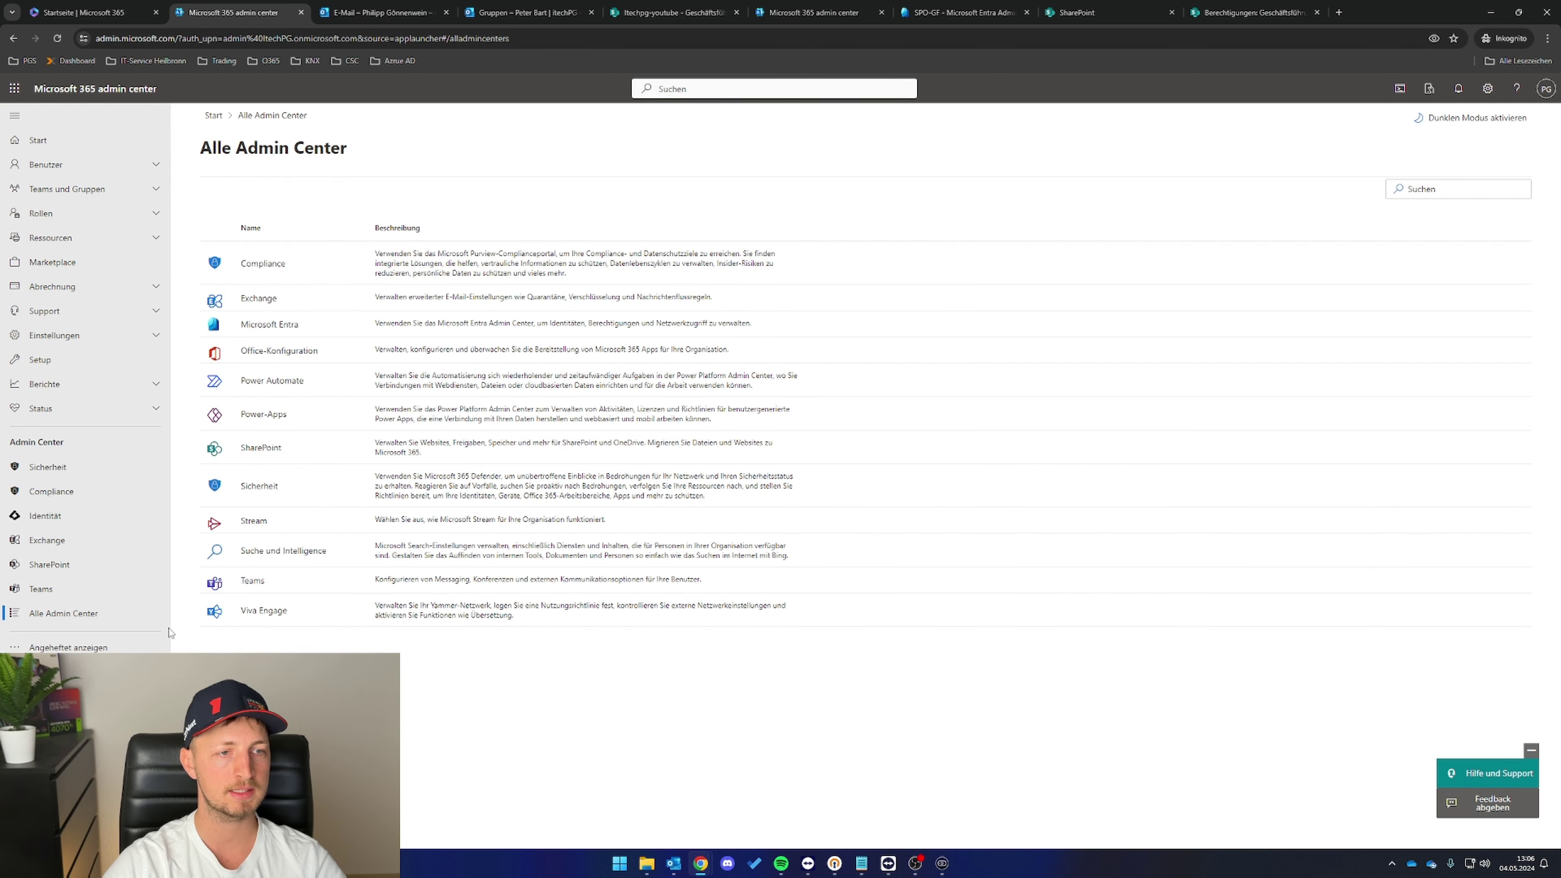
pyautogui.click(264, 326)
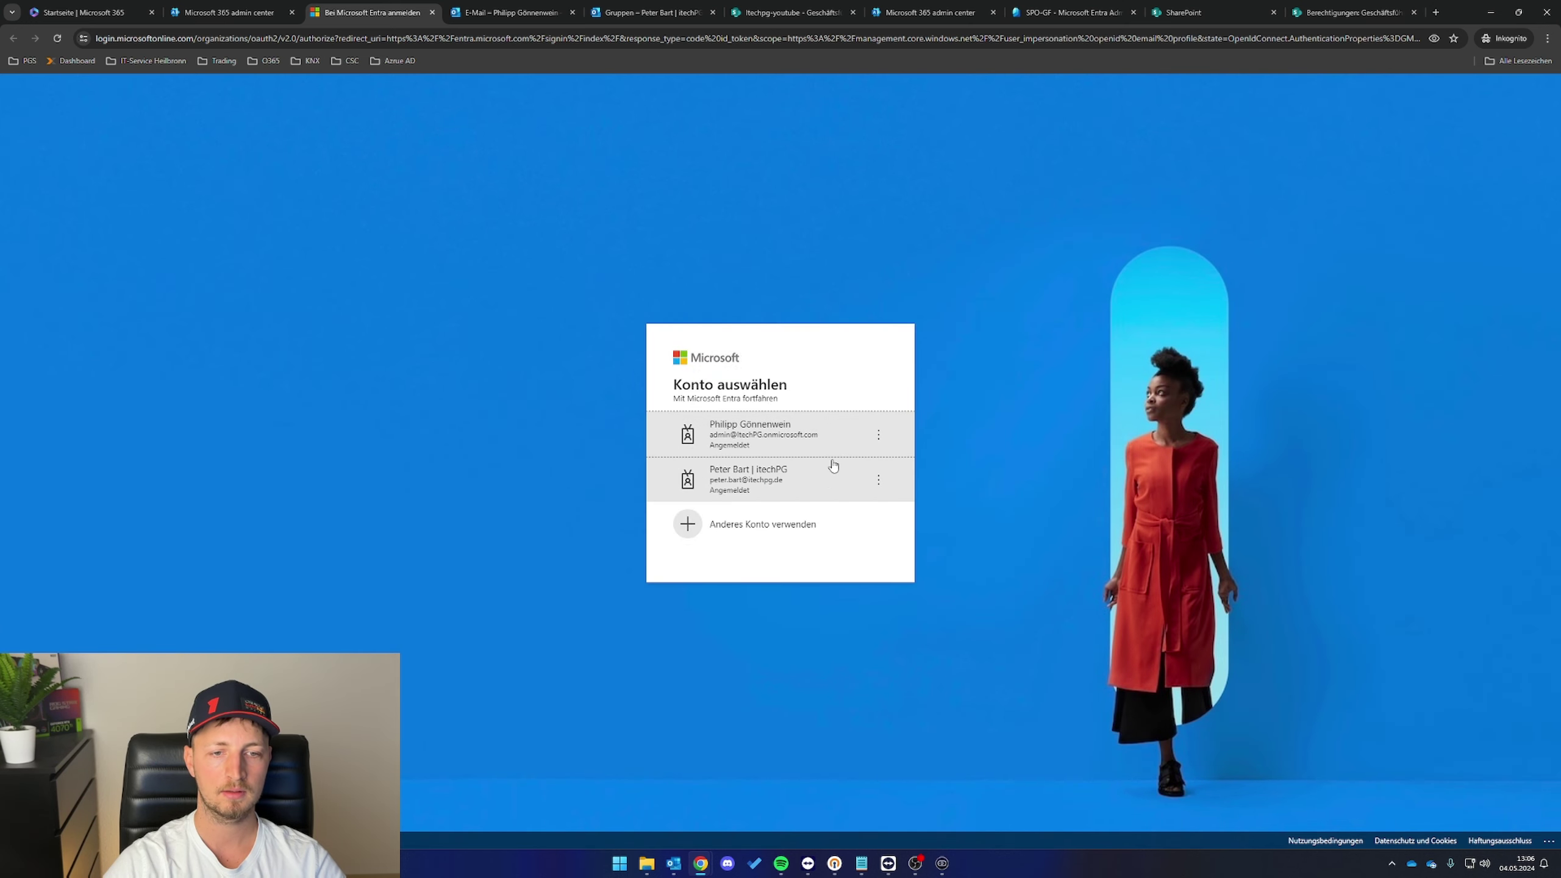
pyautogui.click(827, 478)
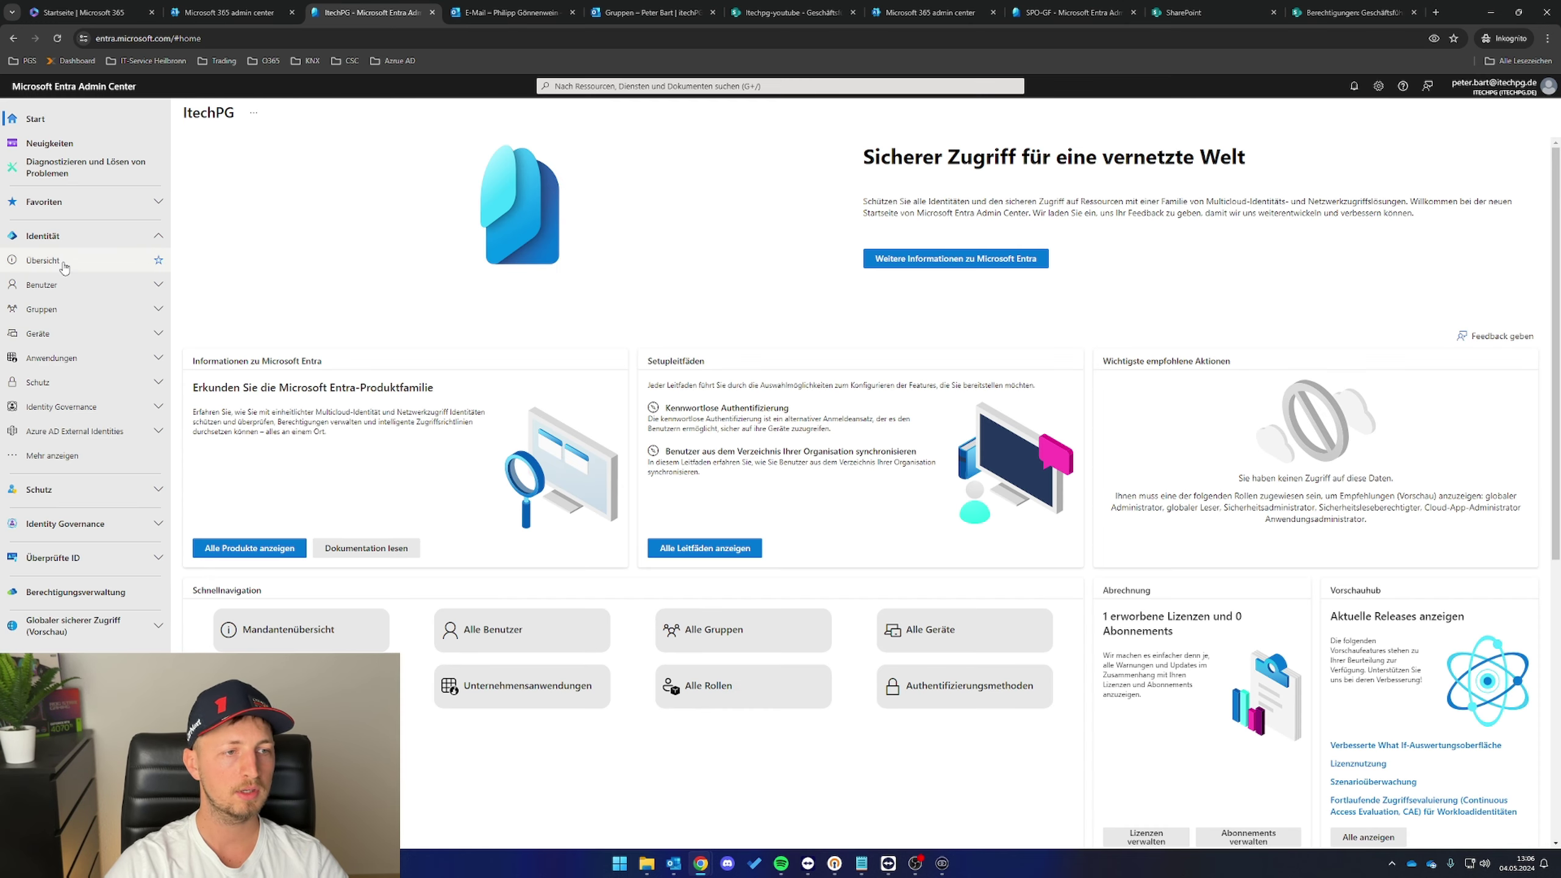
# - Set security defaults to Deaktiviert in tenant properties, reason Sonstige noted as 'Testzwecke', and confirm
pyautogui.click(61, 263)
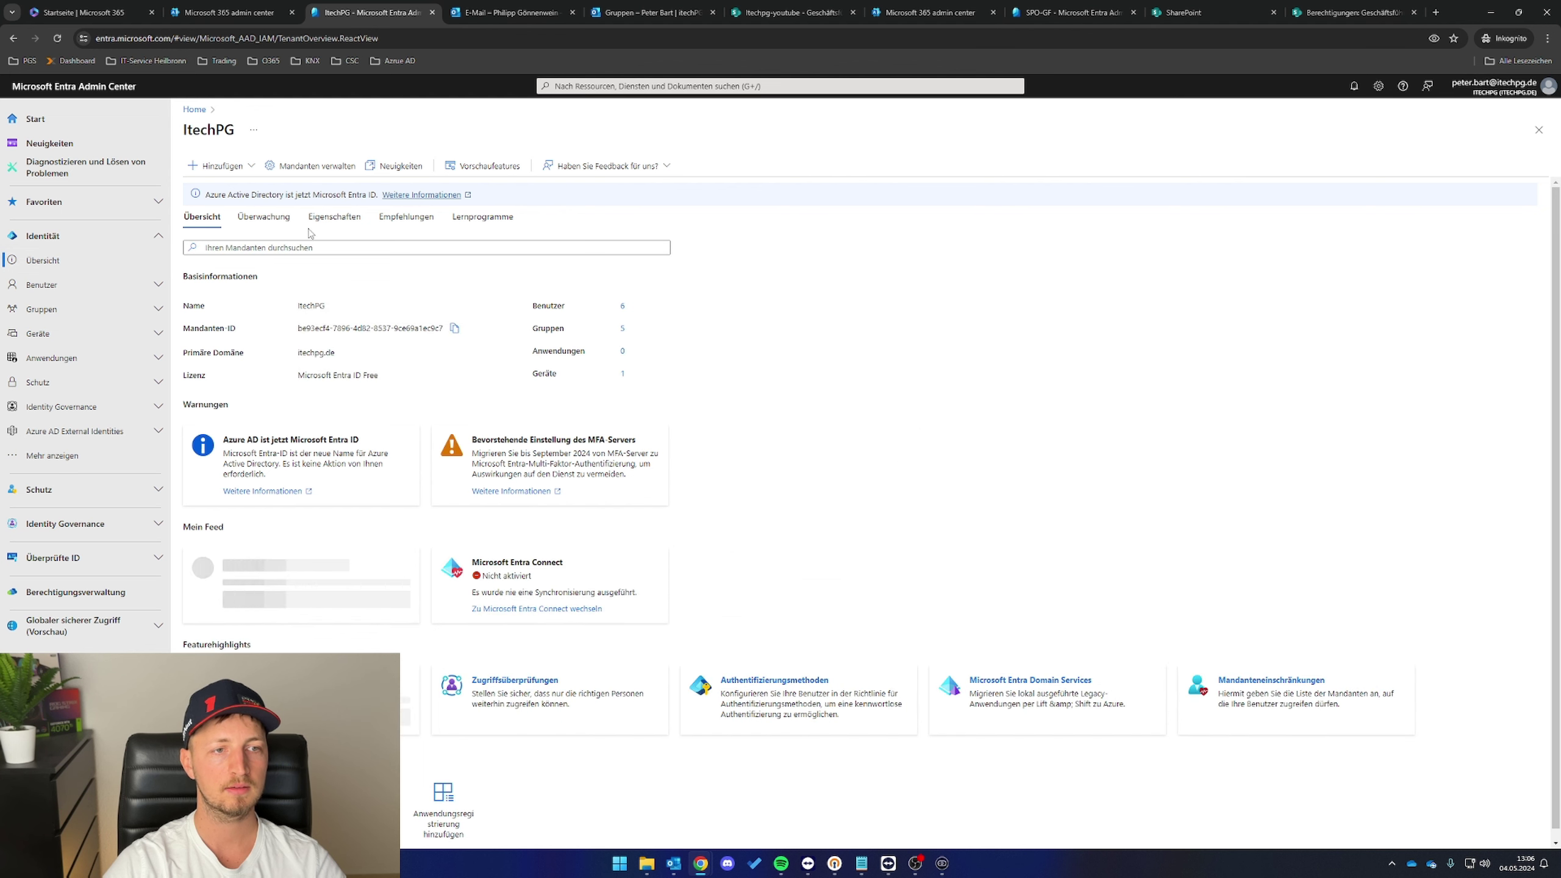
pyautogui.click(340, 219)
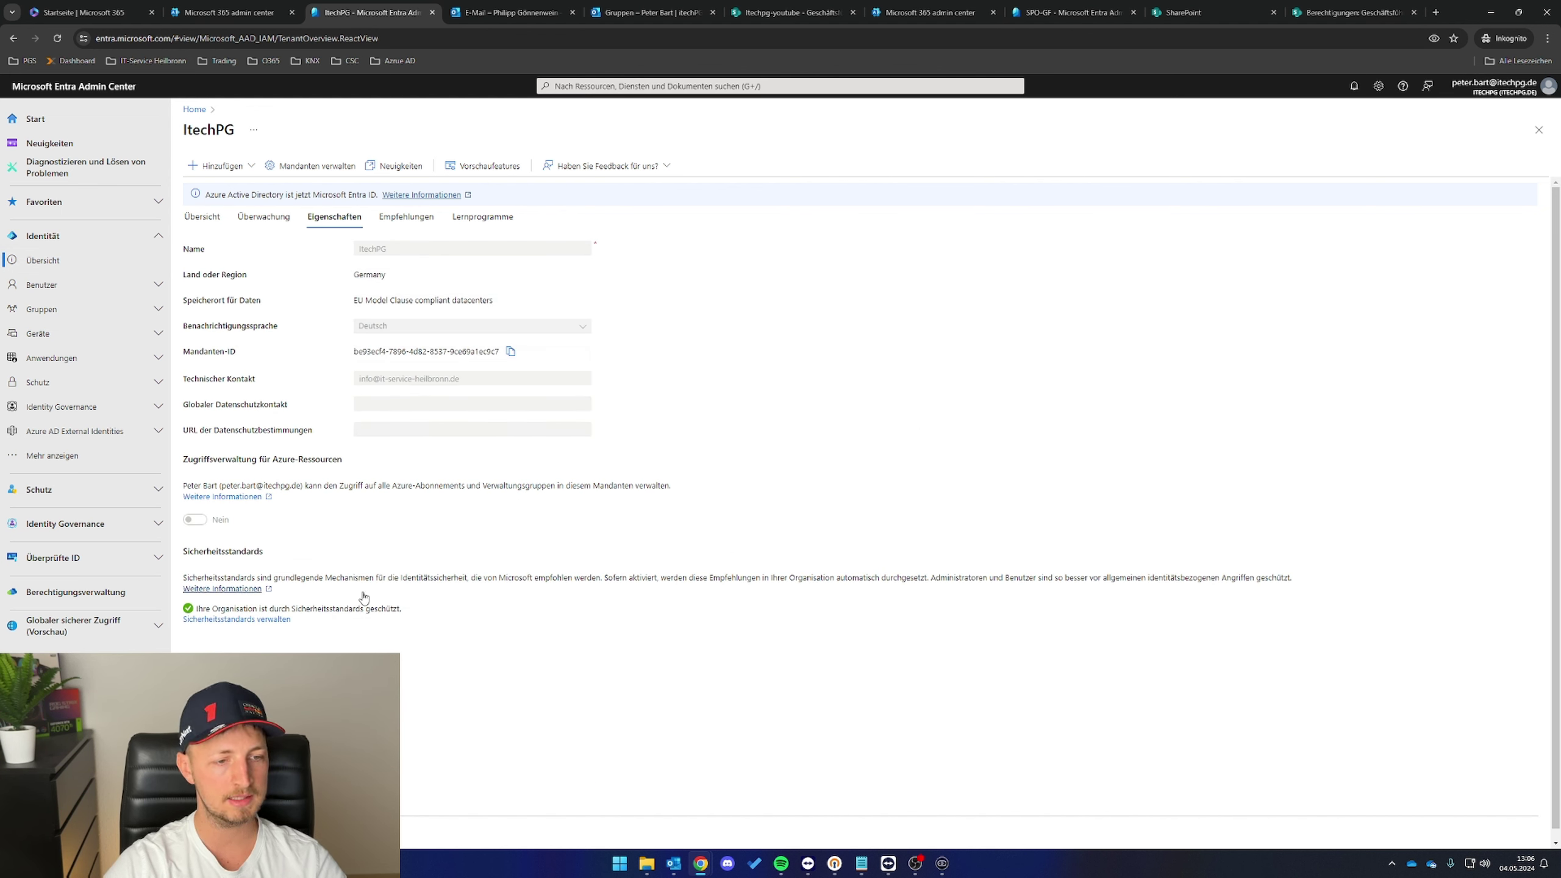
pyautogui.click(262, 619)
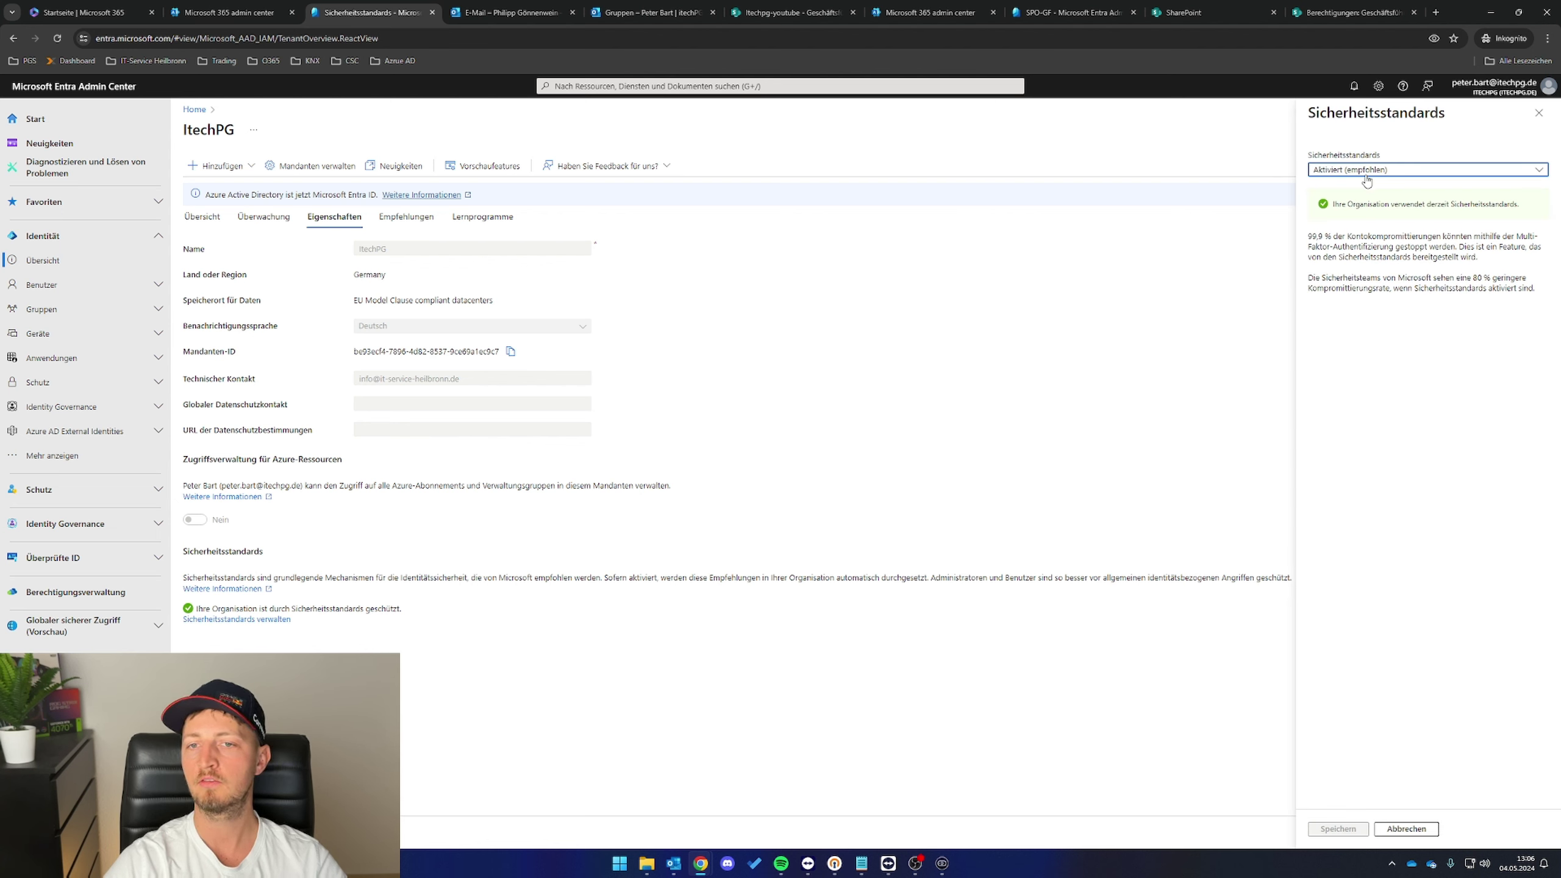
pyautogui.click(1367, 178)
pyautogui.click(1359, 207)
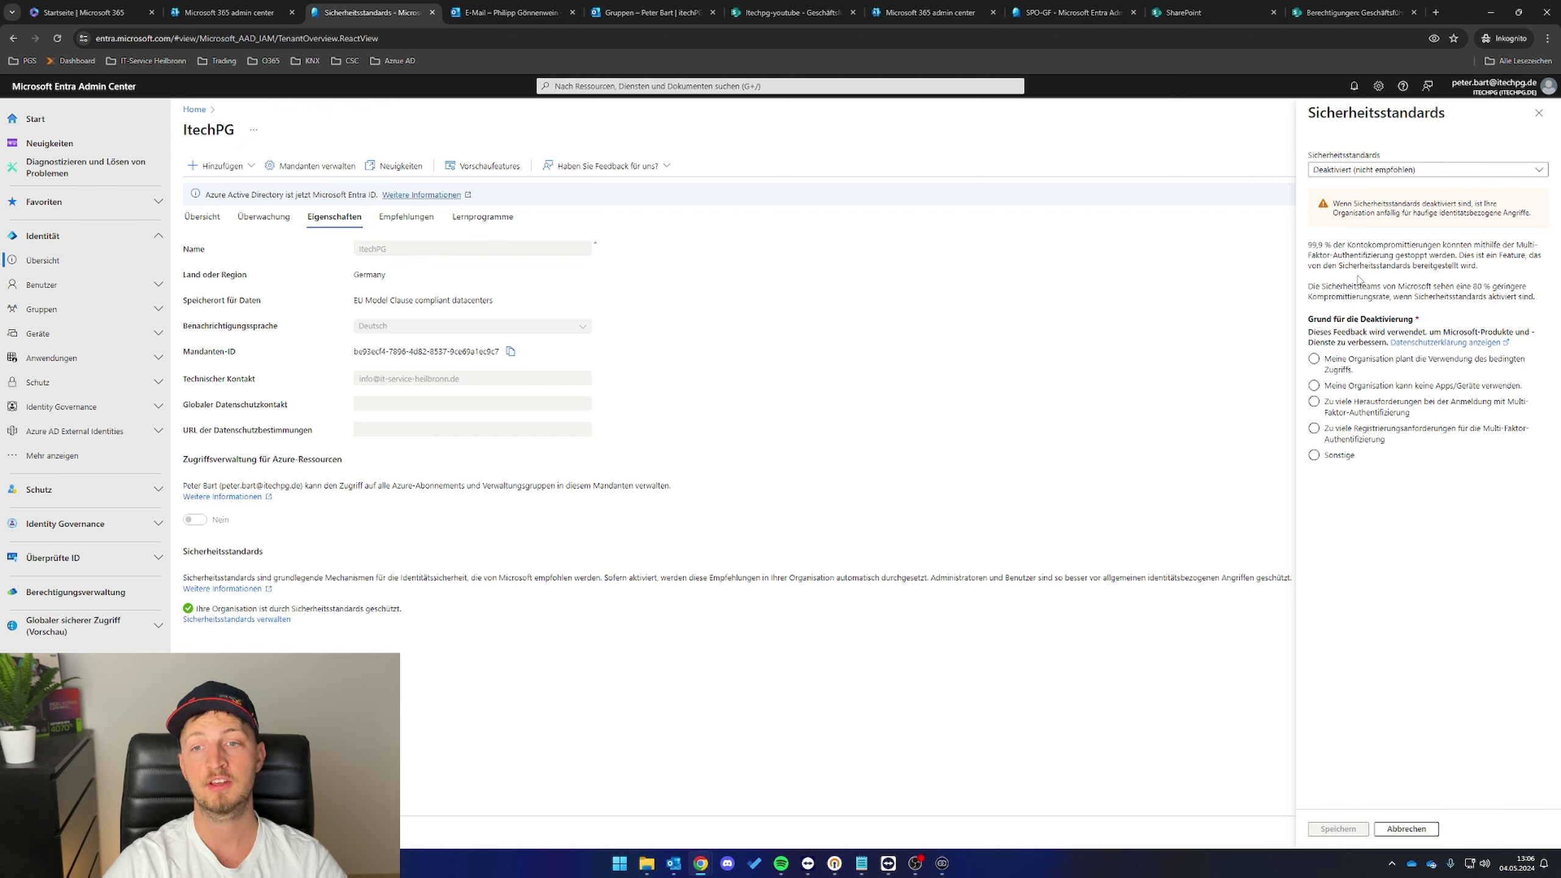
pyautogui.click(1313, 455)
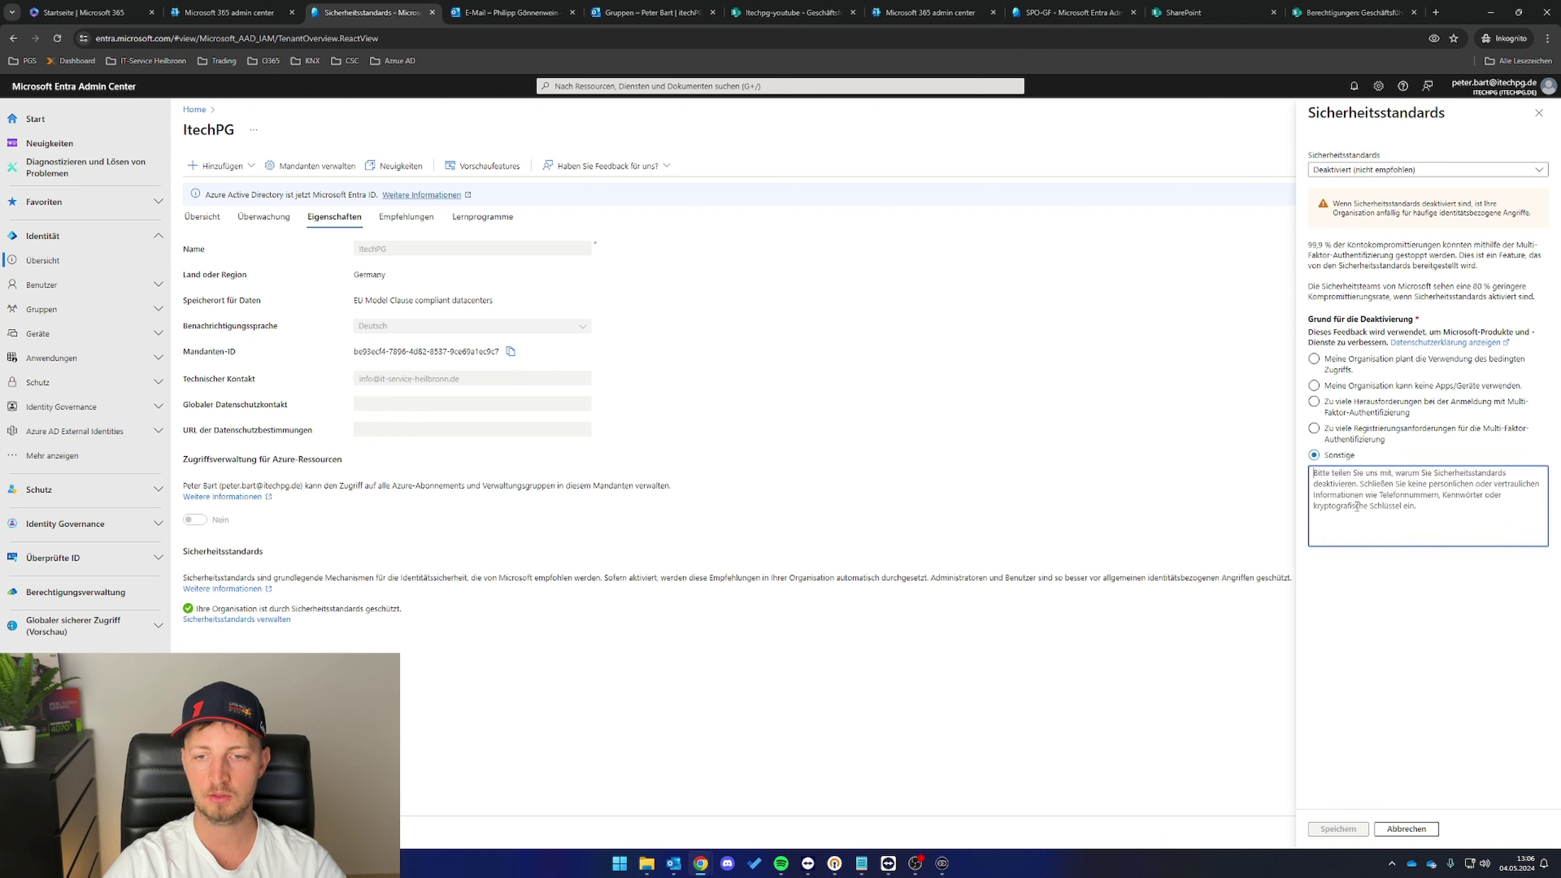
pyautogui.write('Testzwecke')
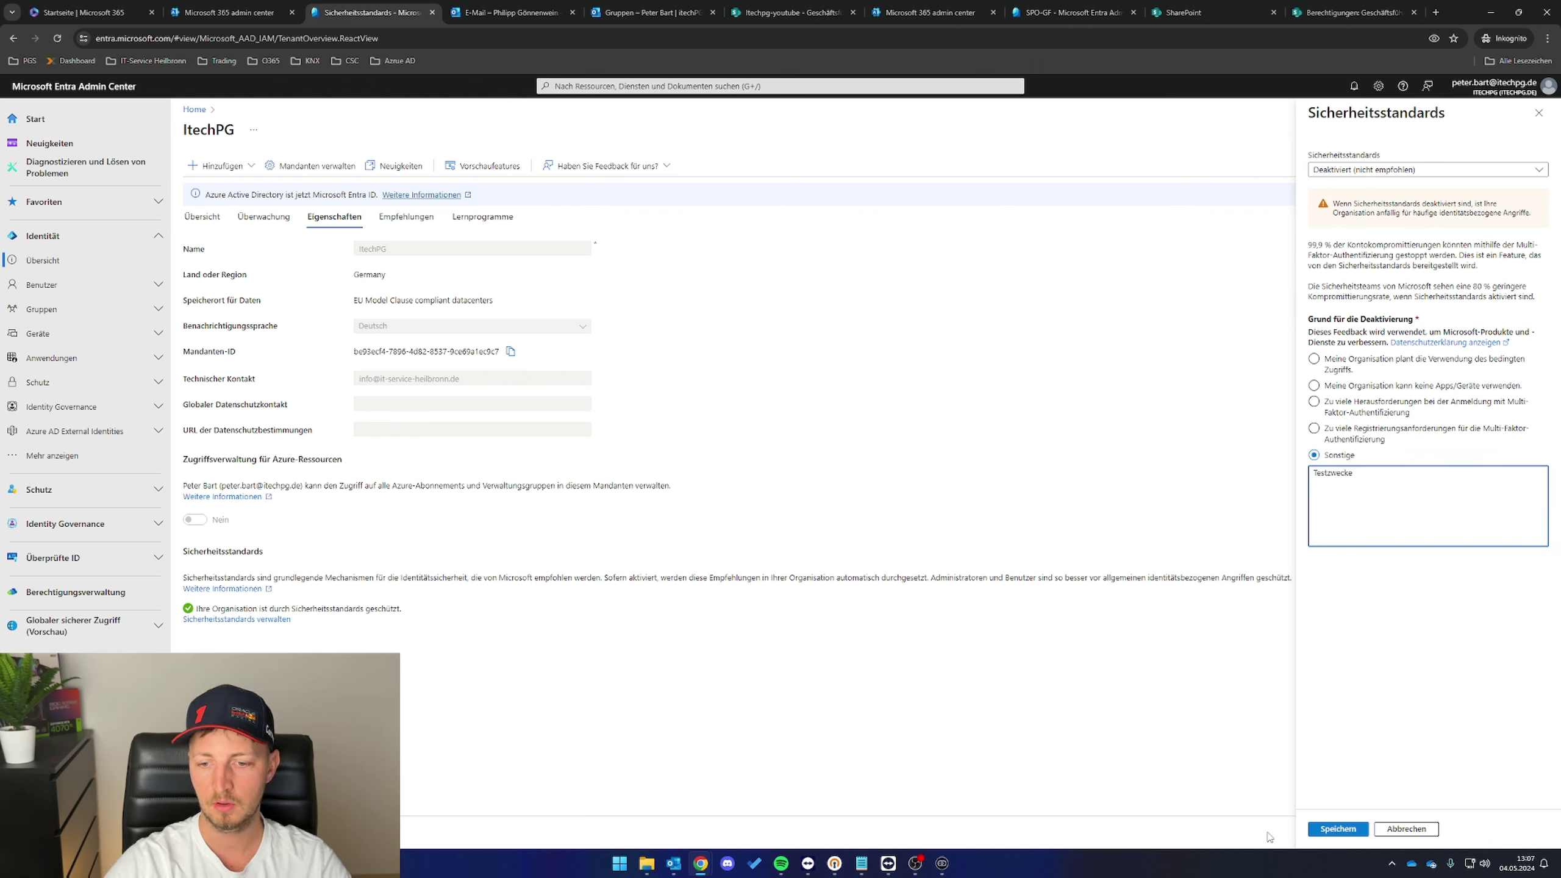
pyautogui.click(1338, 828)
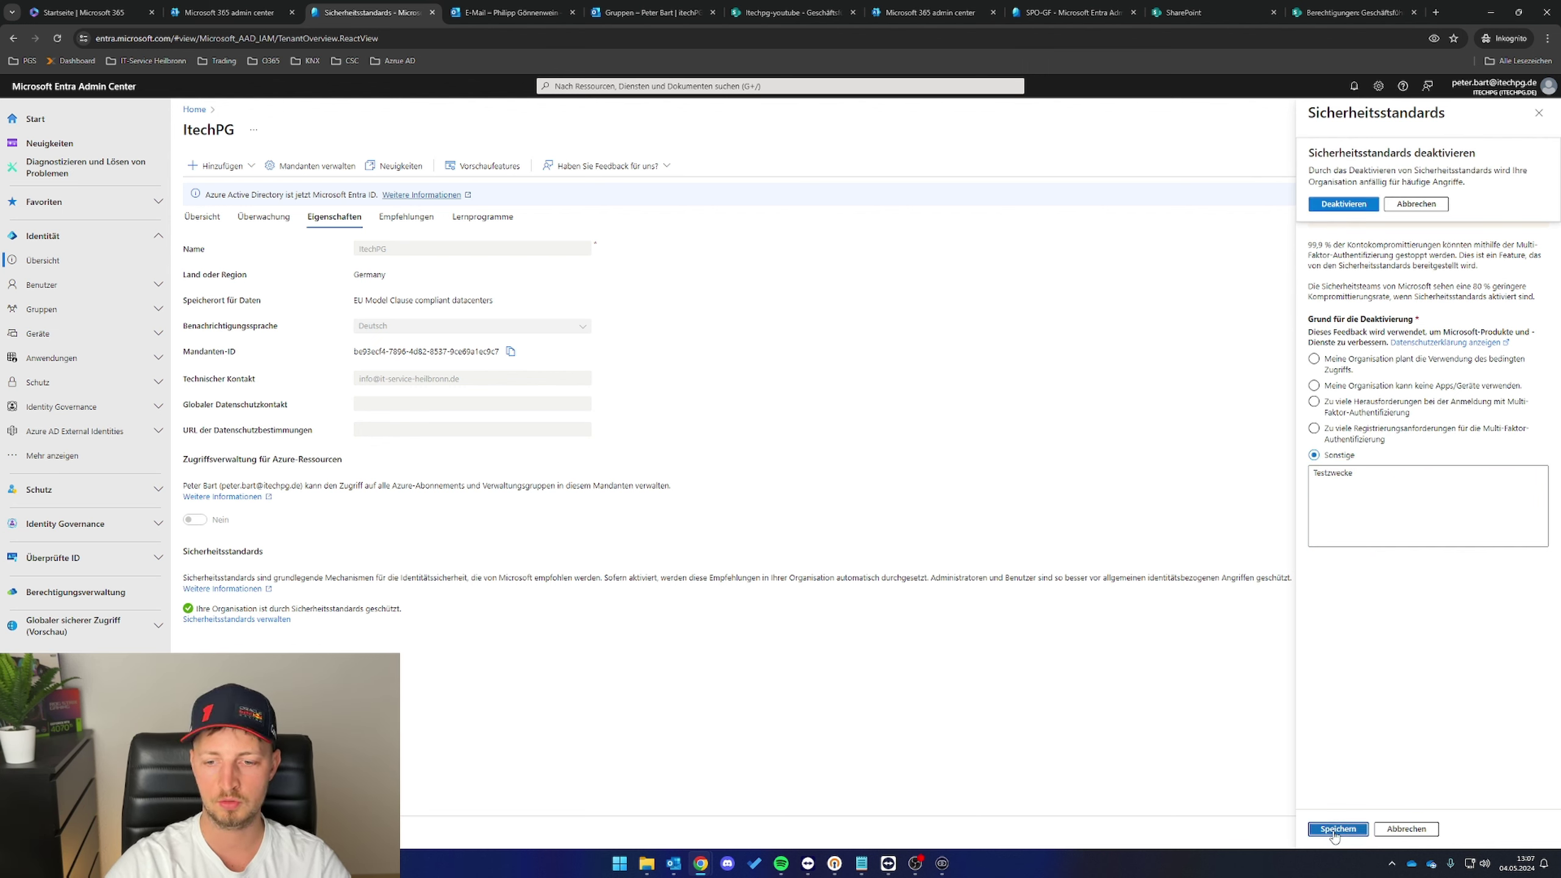
pyautogui.click(1345, 205)
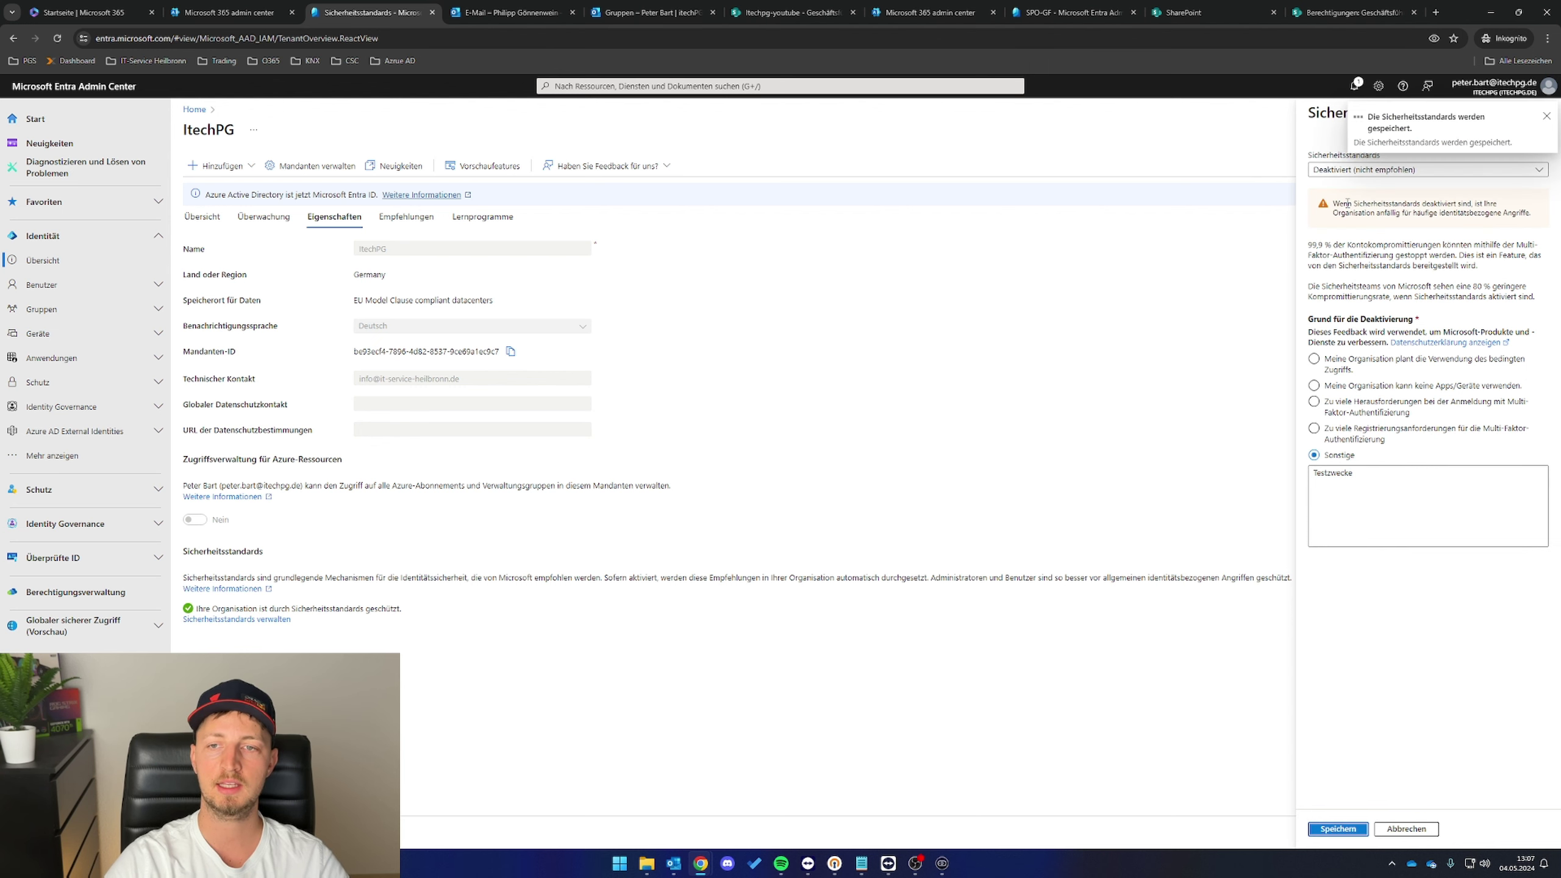